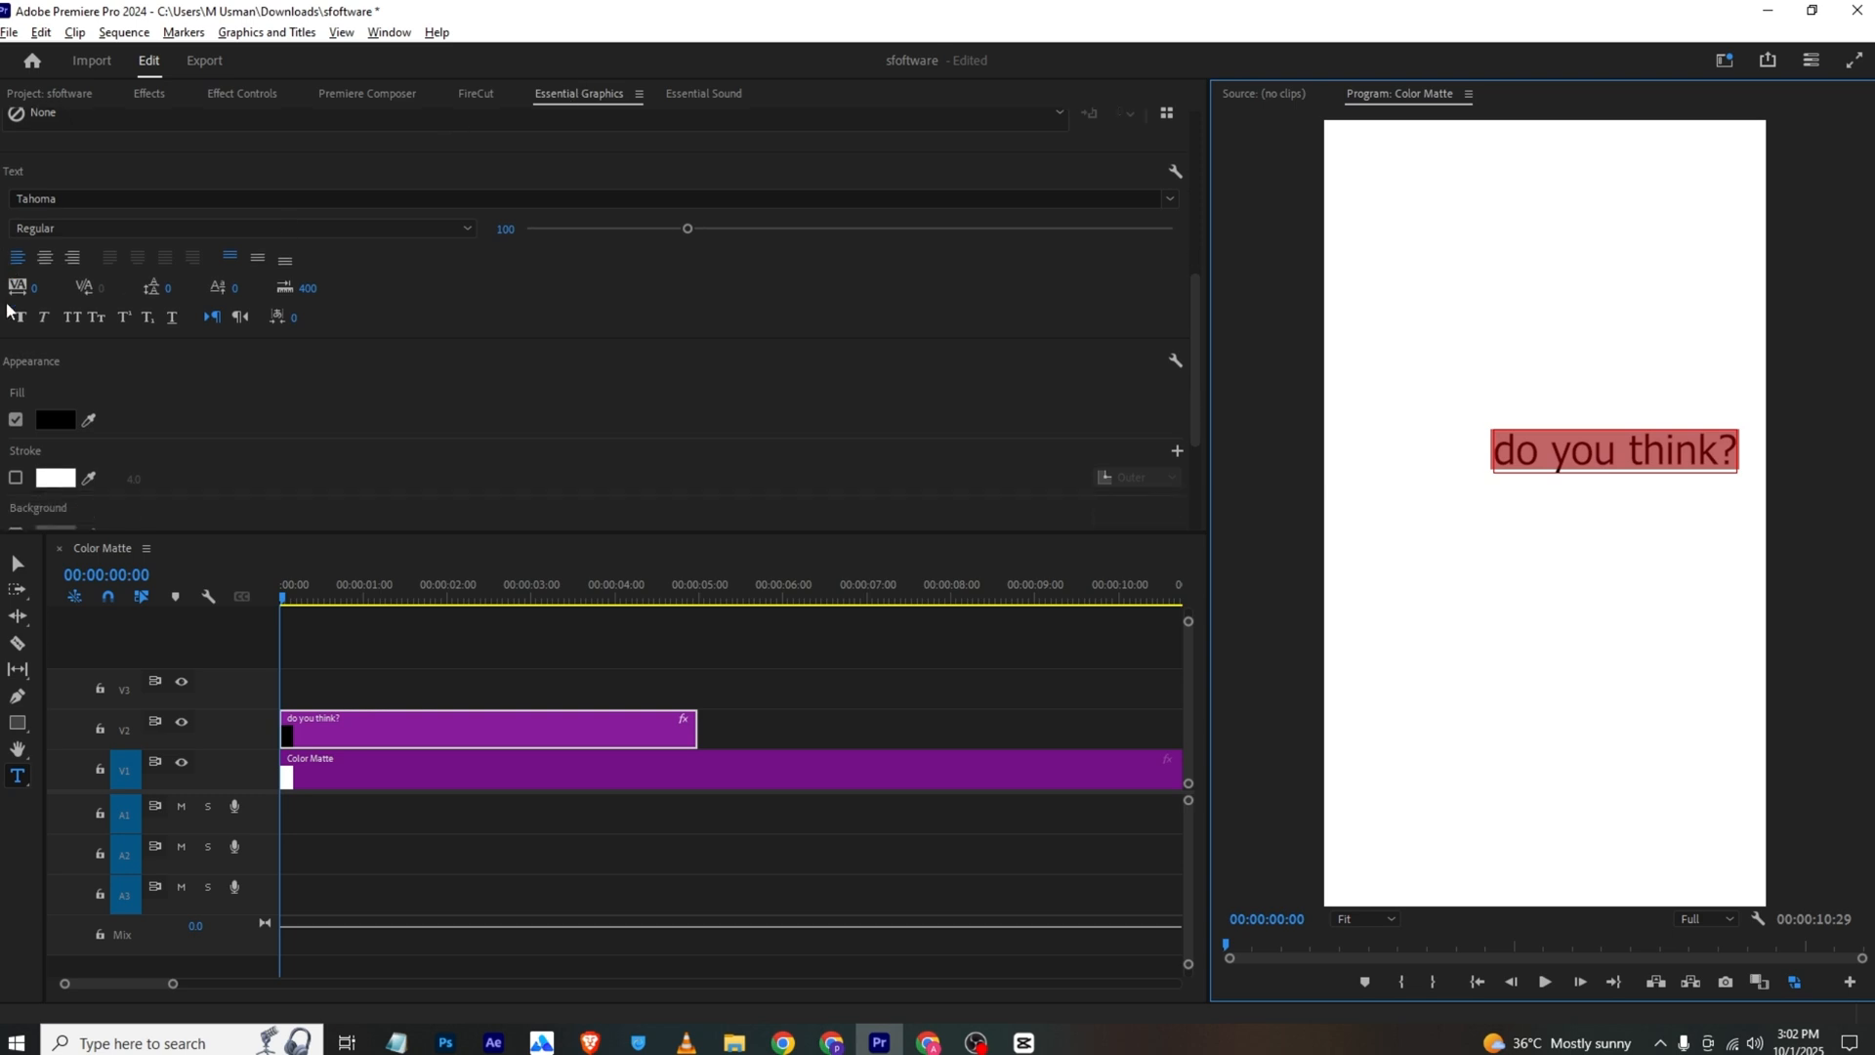
# Make the "do you think?" text Tahoma Bold and set its Vector Motion position to 320, 1015
pyautogui.click(114, 292)
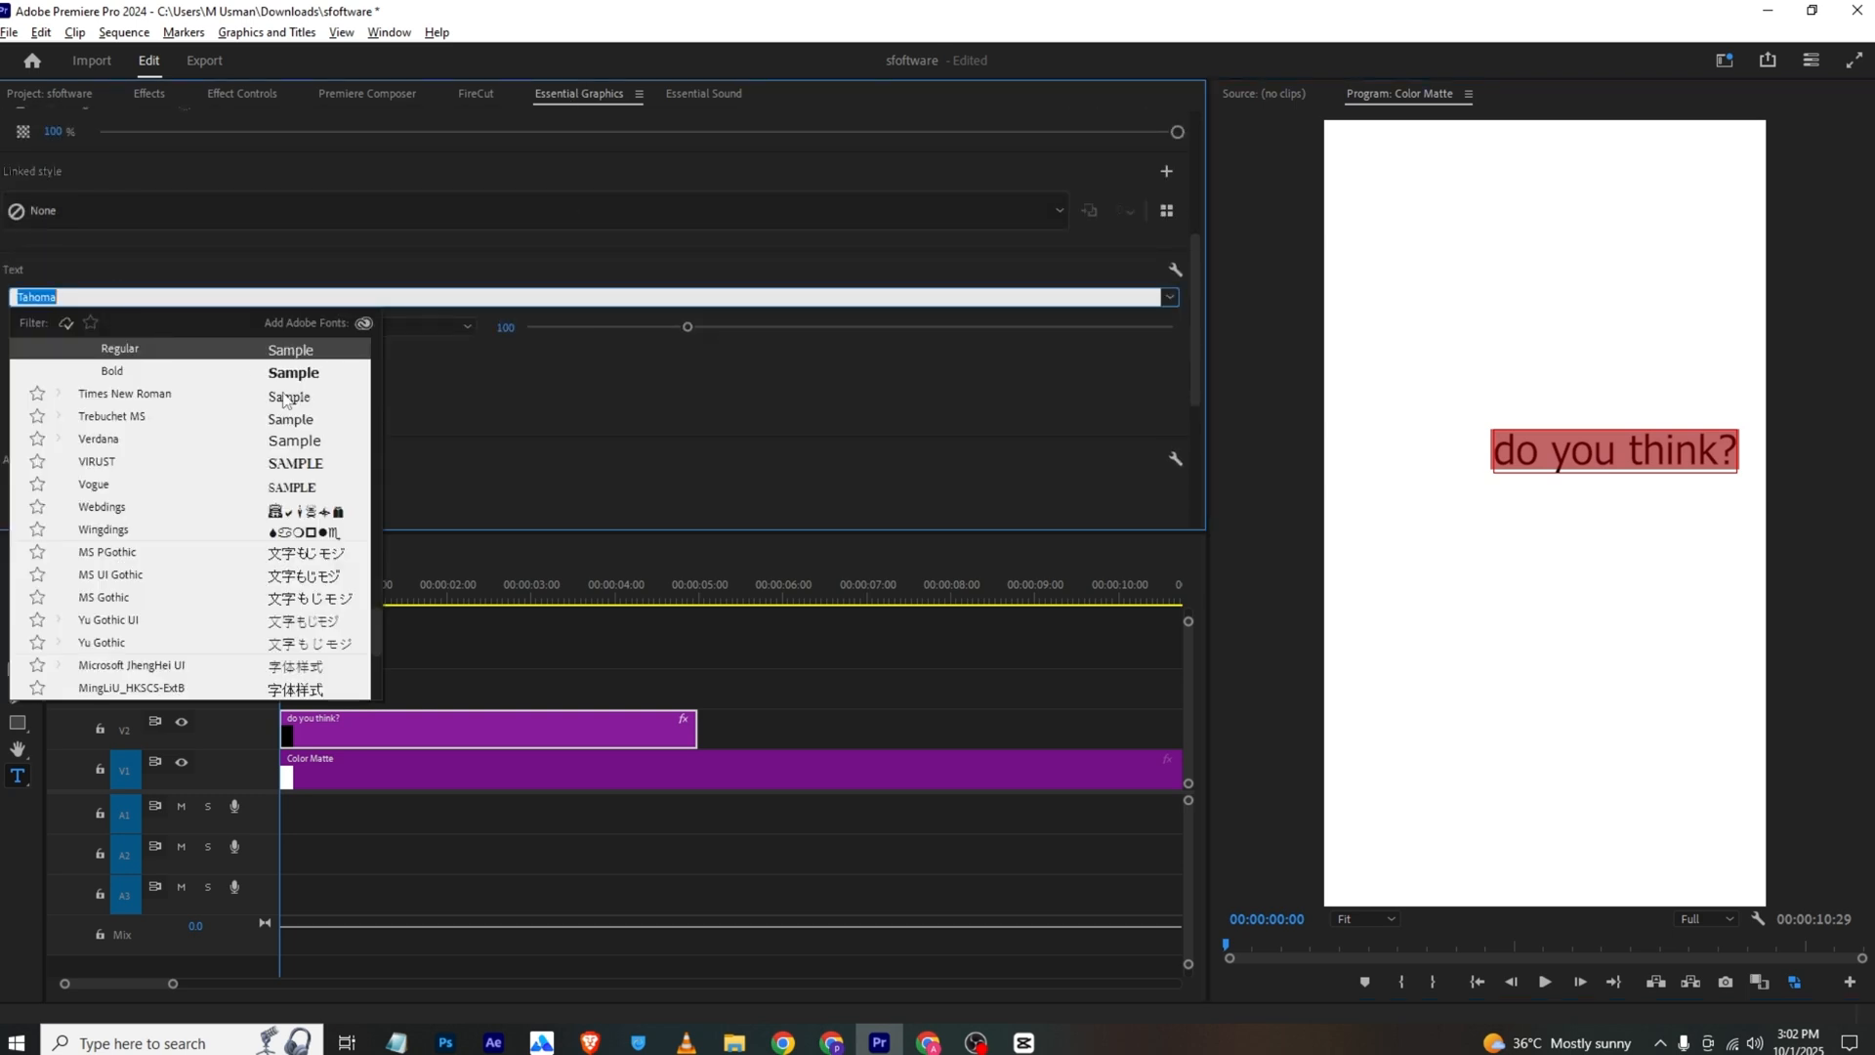
pyautogui.click(338, 376)
pyautogui.click(230, 84)
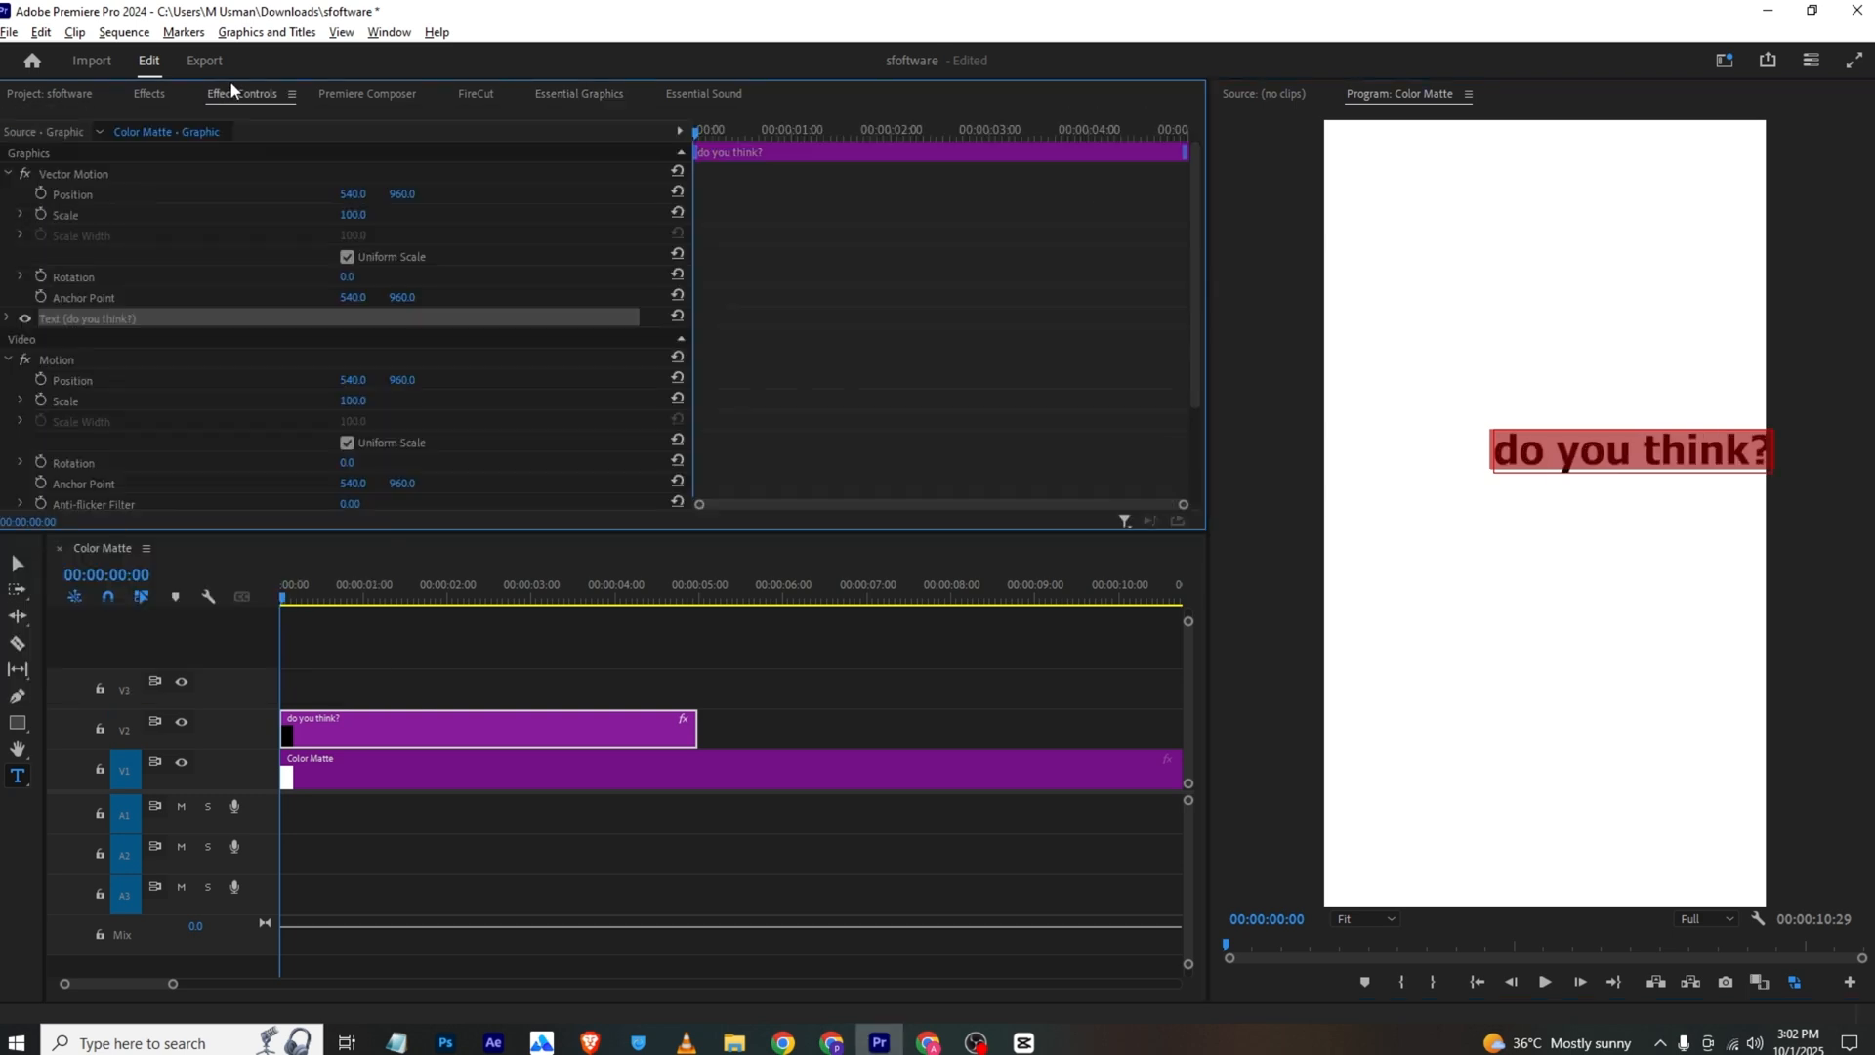
pyautogui.moveTo(362, 195); pyautogui.dragTo(148, 195)
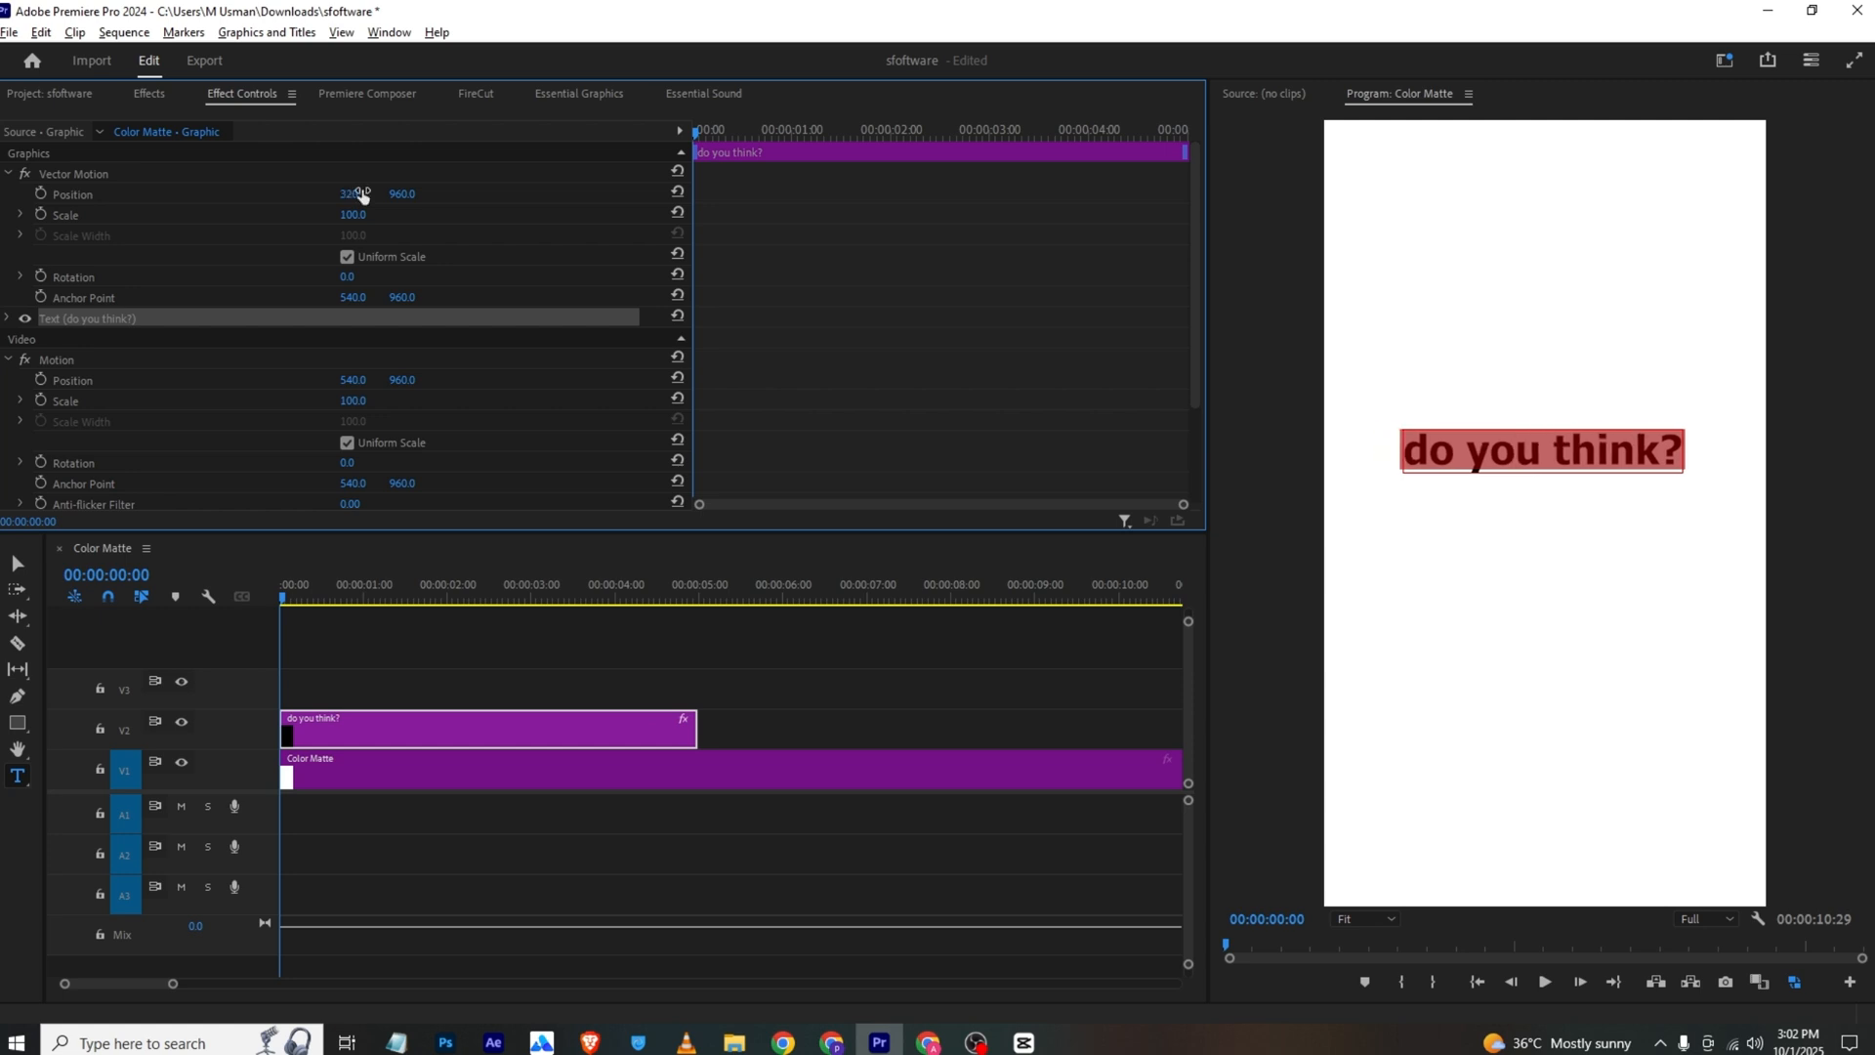
pyautogui.moveTo(415, 193); pyautogui.dragTo(468, 194)
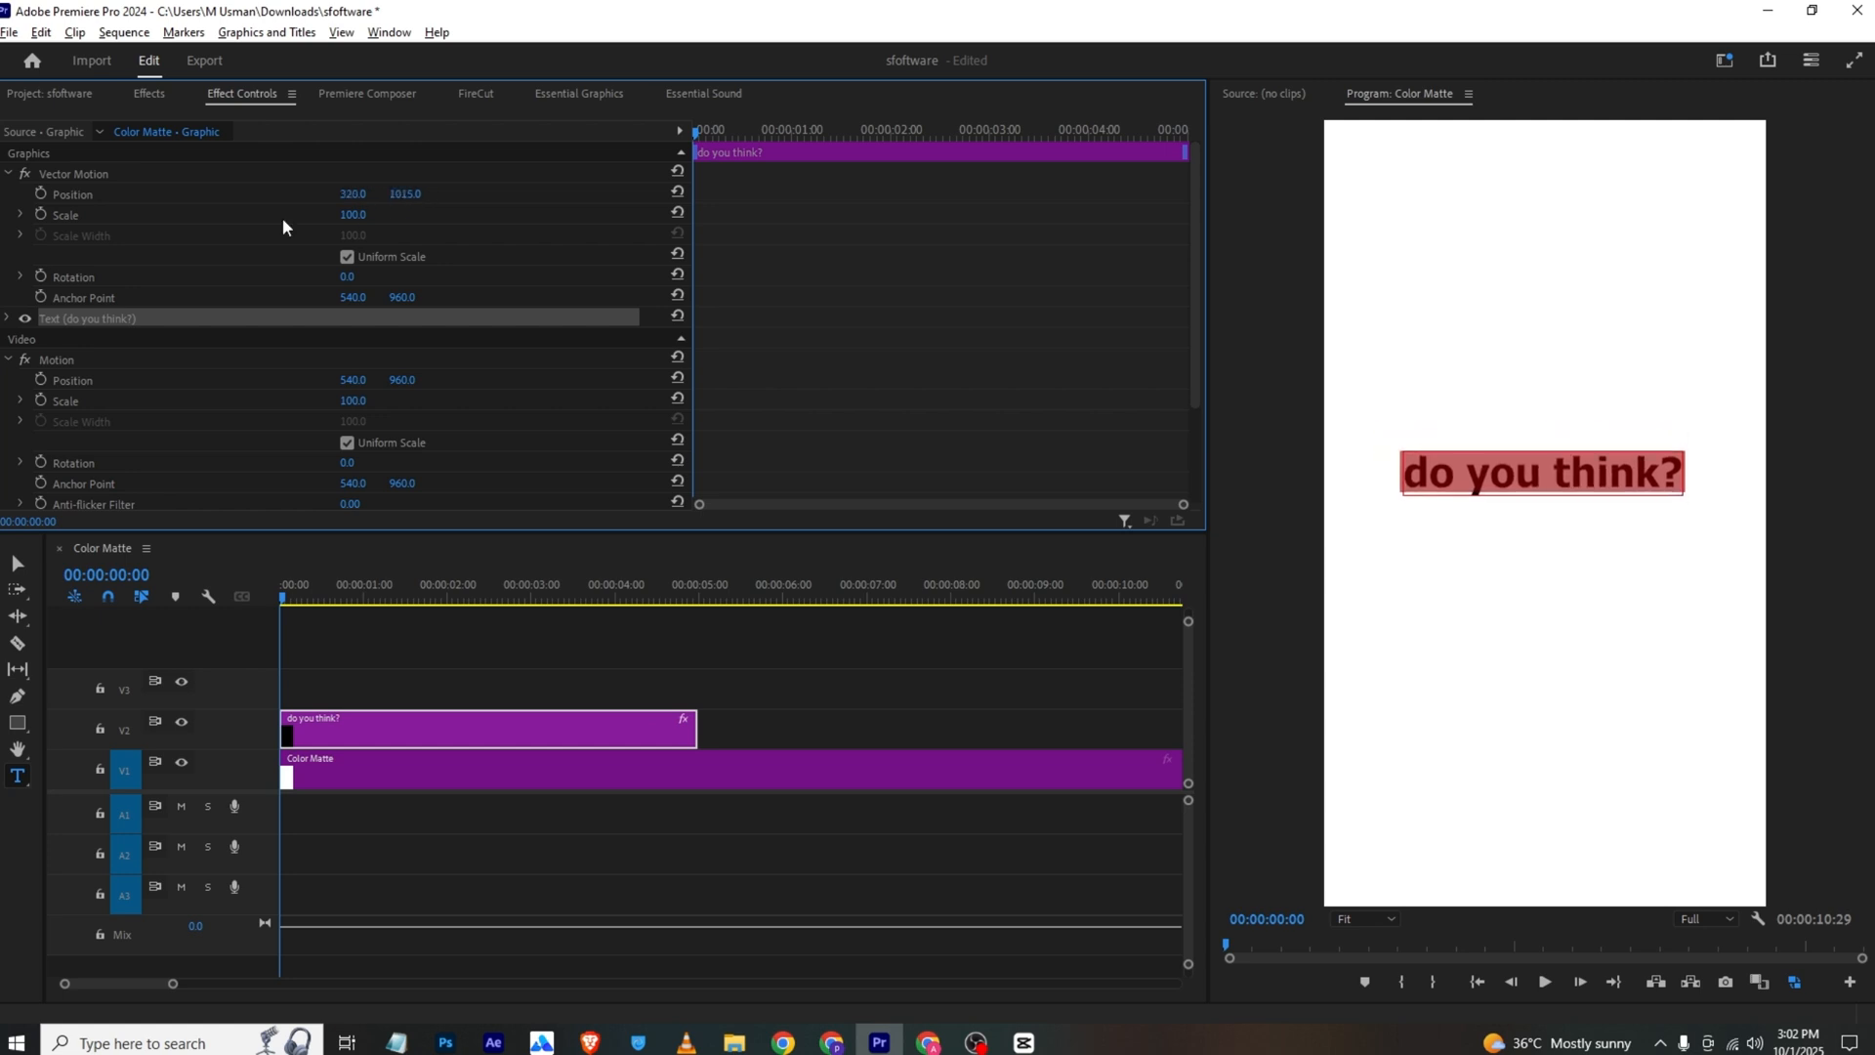
# Keyframe the text's Vector Motion Position and Opacity so it rises from slightly lower and fades in over about 1.4 seconds
pyautogui.click(41, 194)
pyautogui.scroll(-3, 72, 311)
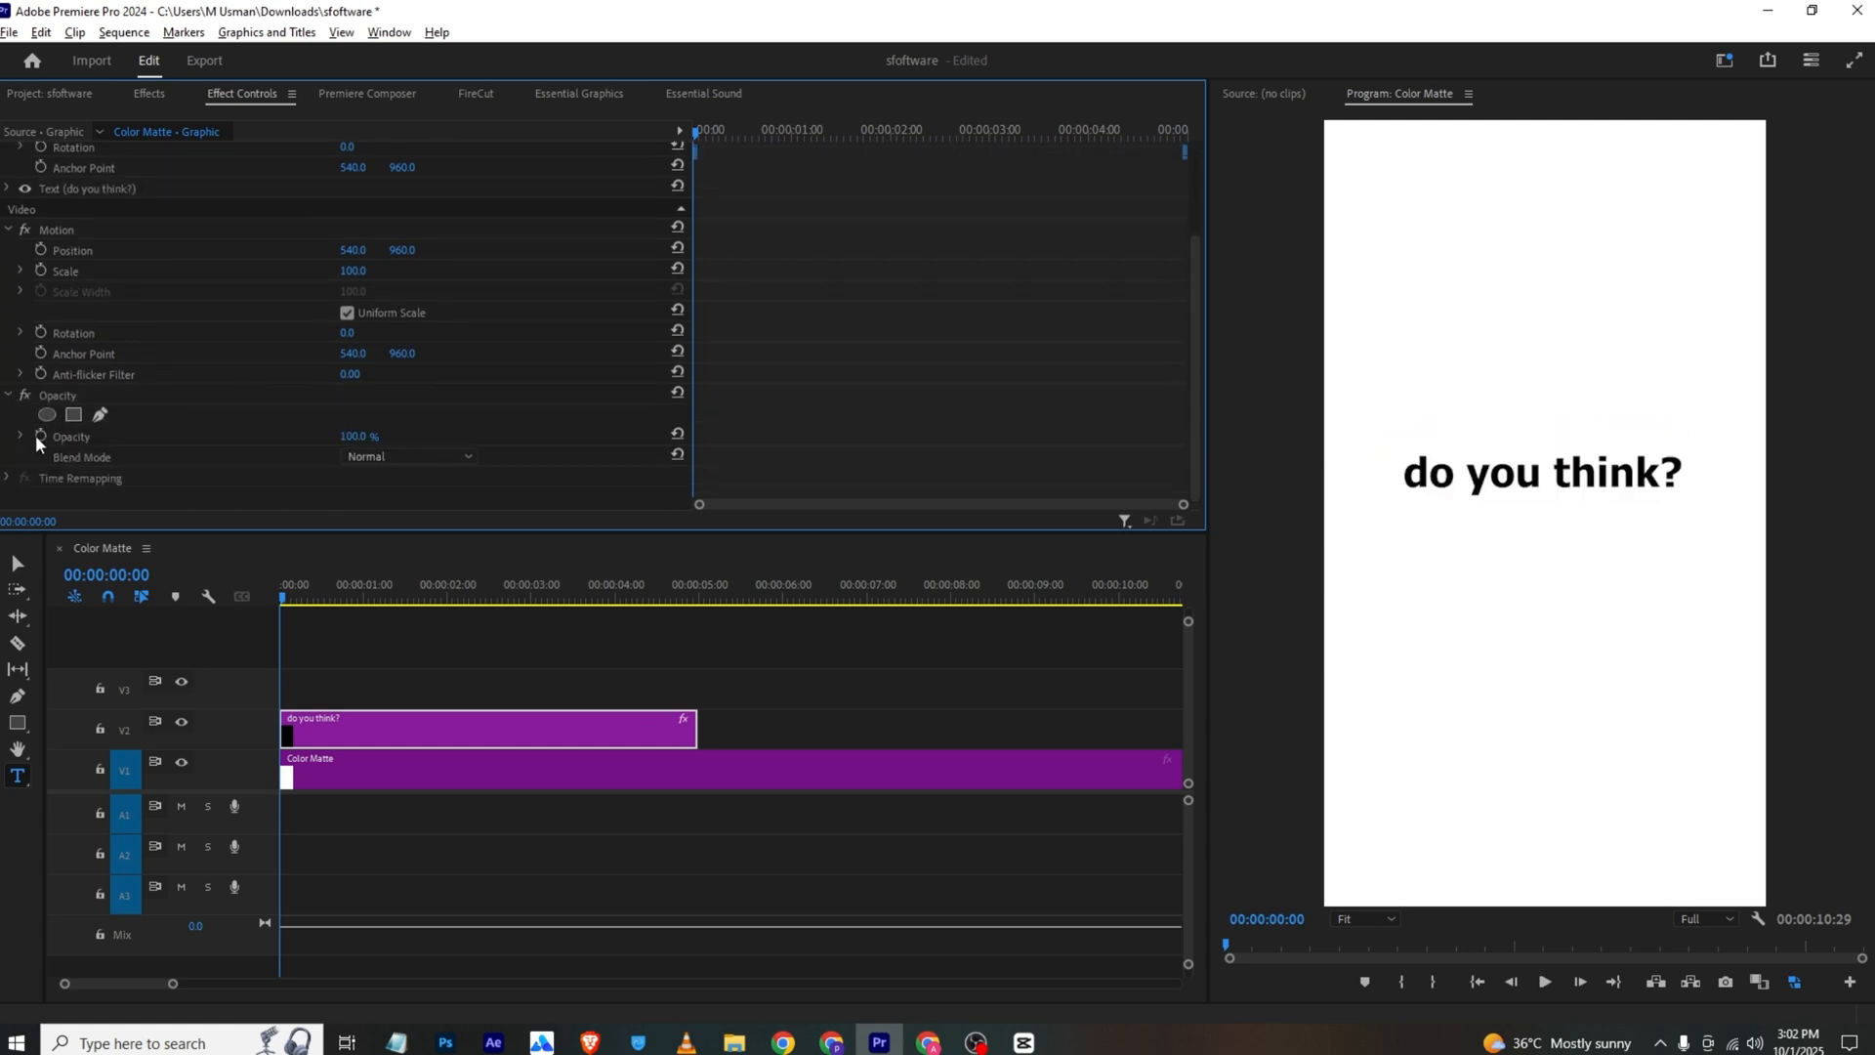
pyautogui.scroll(3, 764, 350)
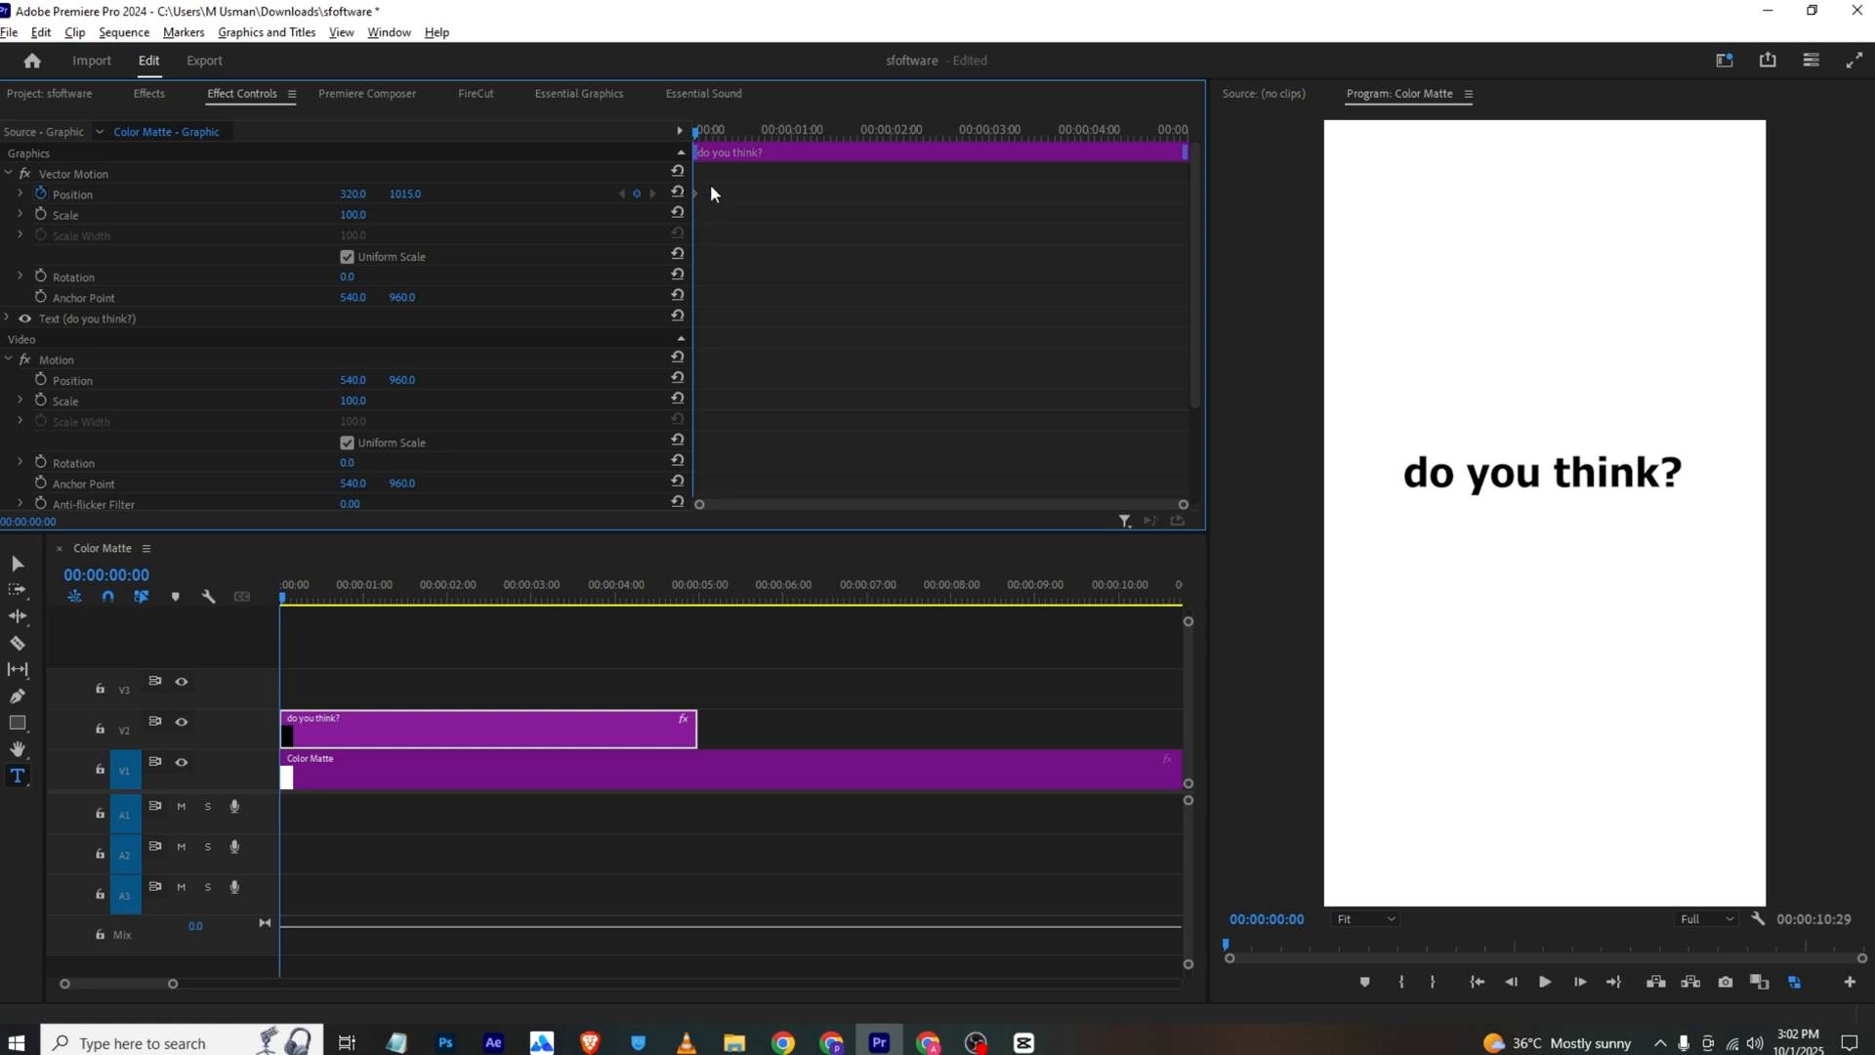
pyautogui.scroll(-3, 699, 453)
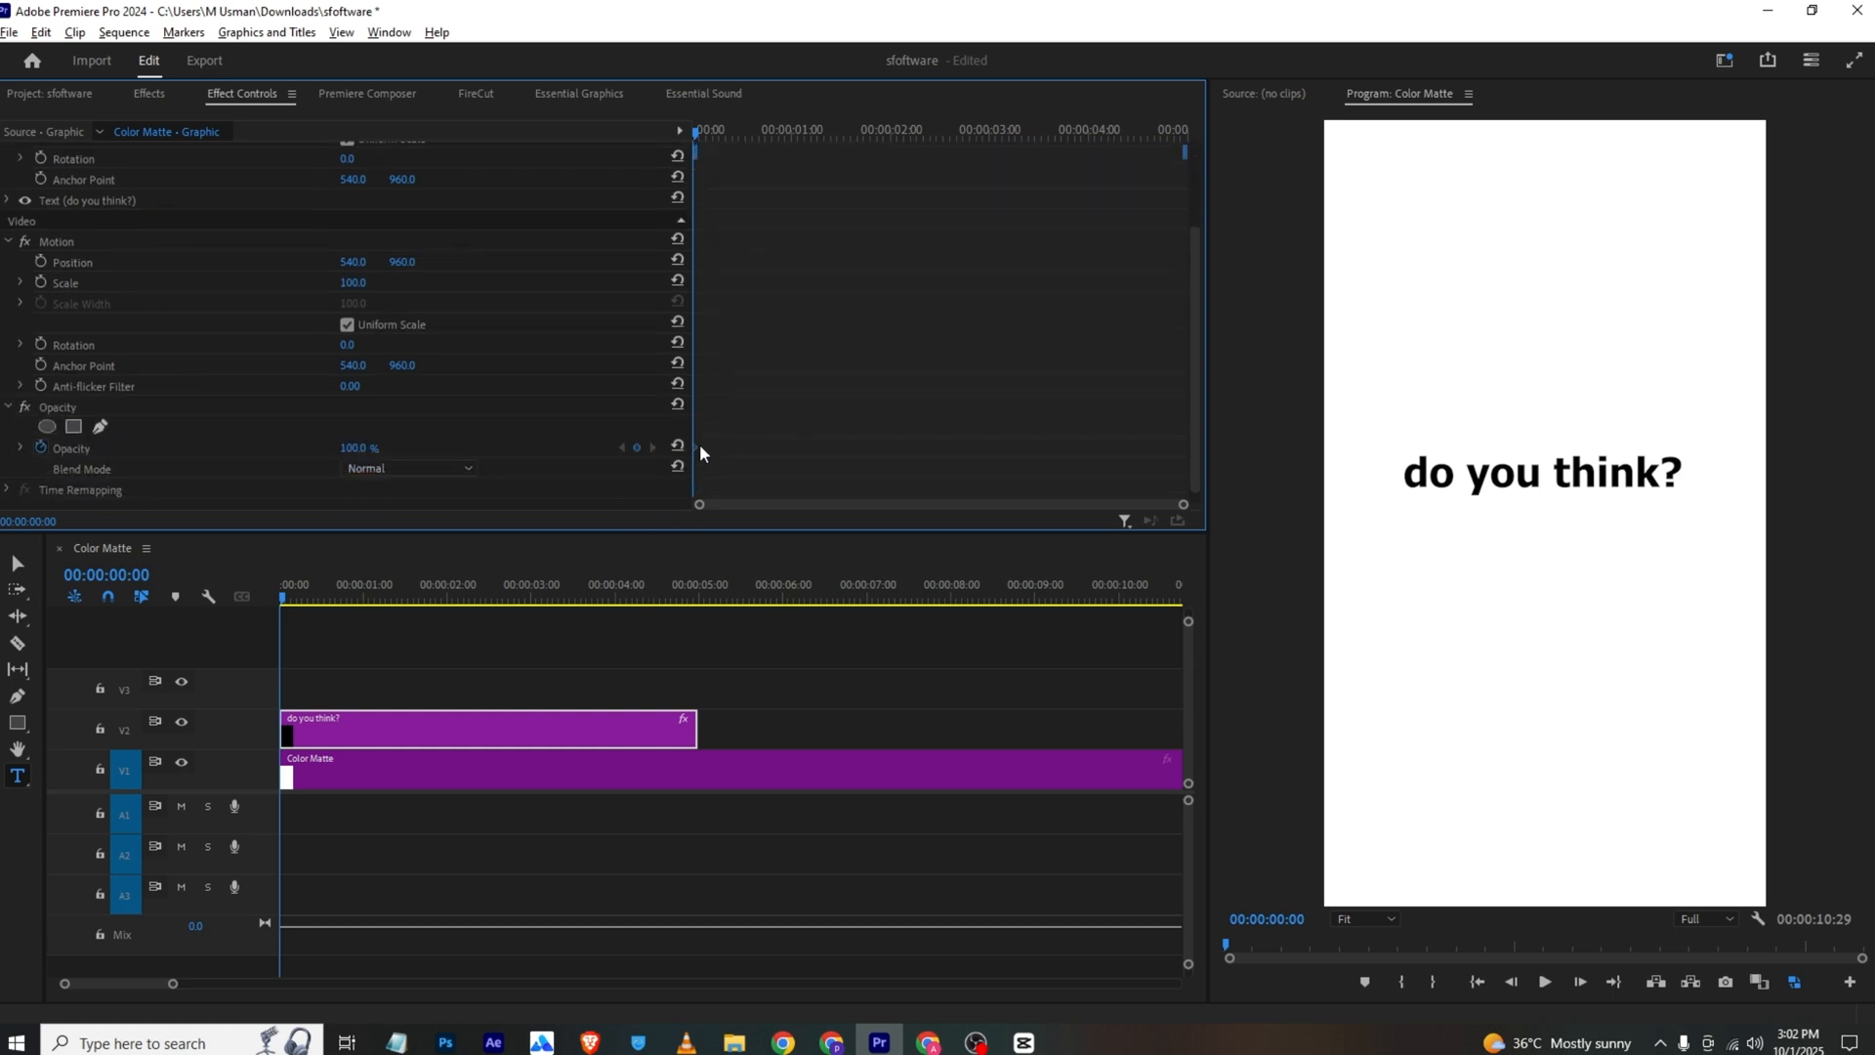
pyautogui.scroll(3, 824, 382)
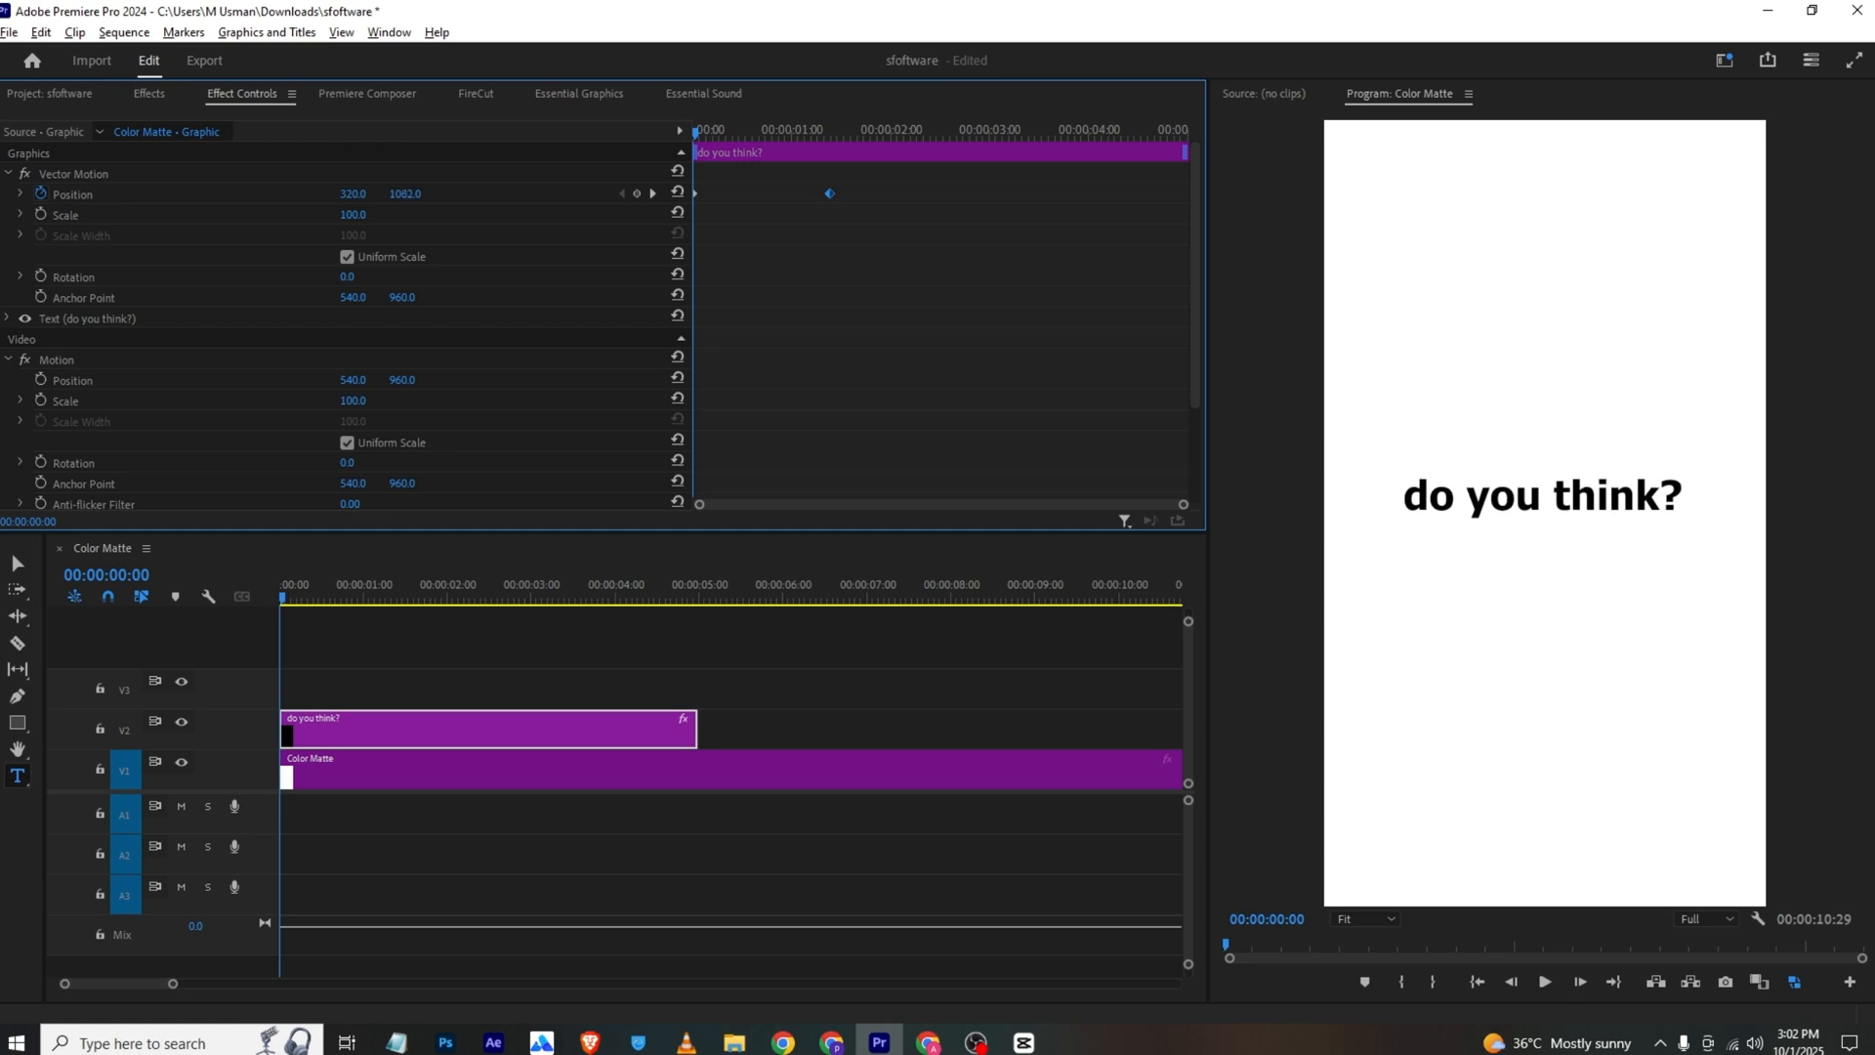
pyautogui.scroll(-3, 434, 301)
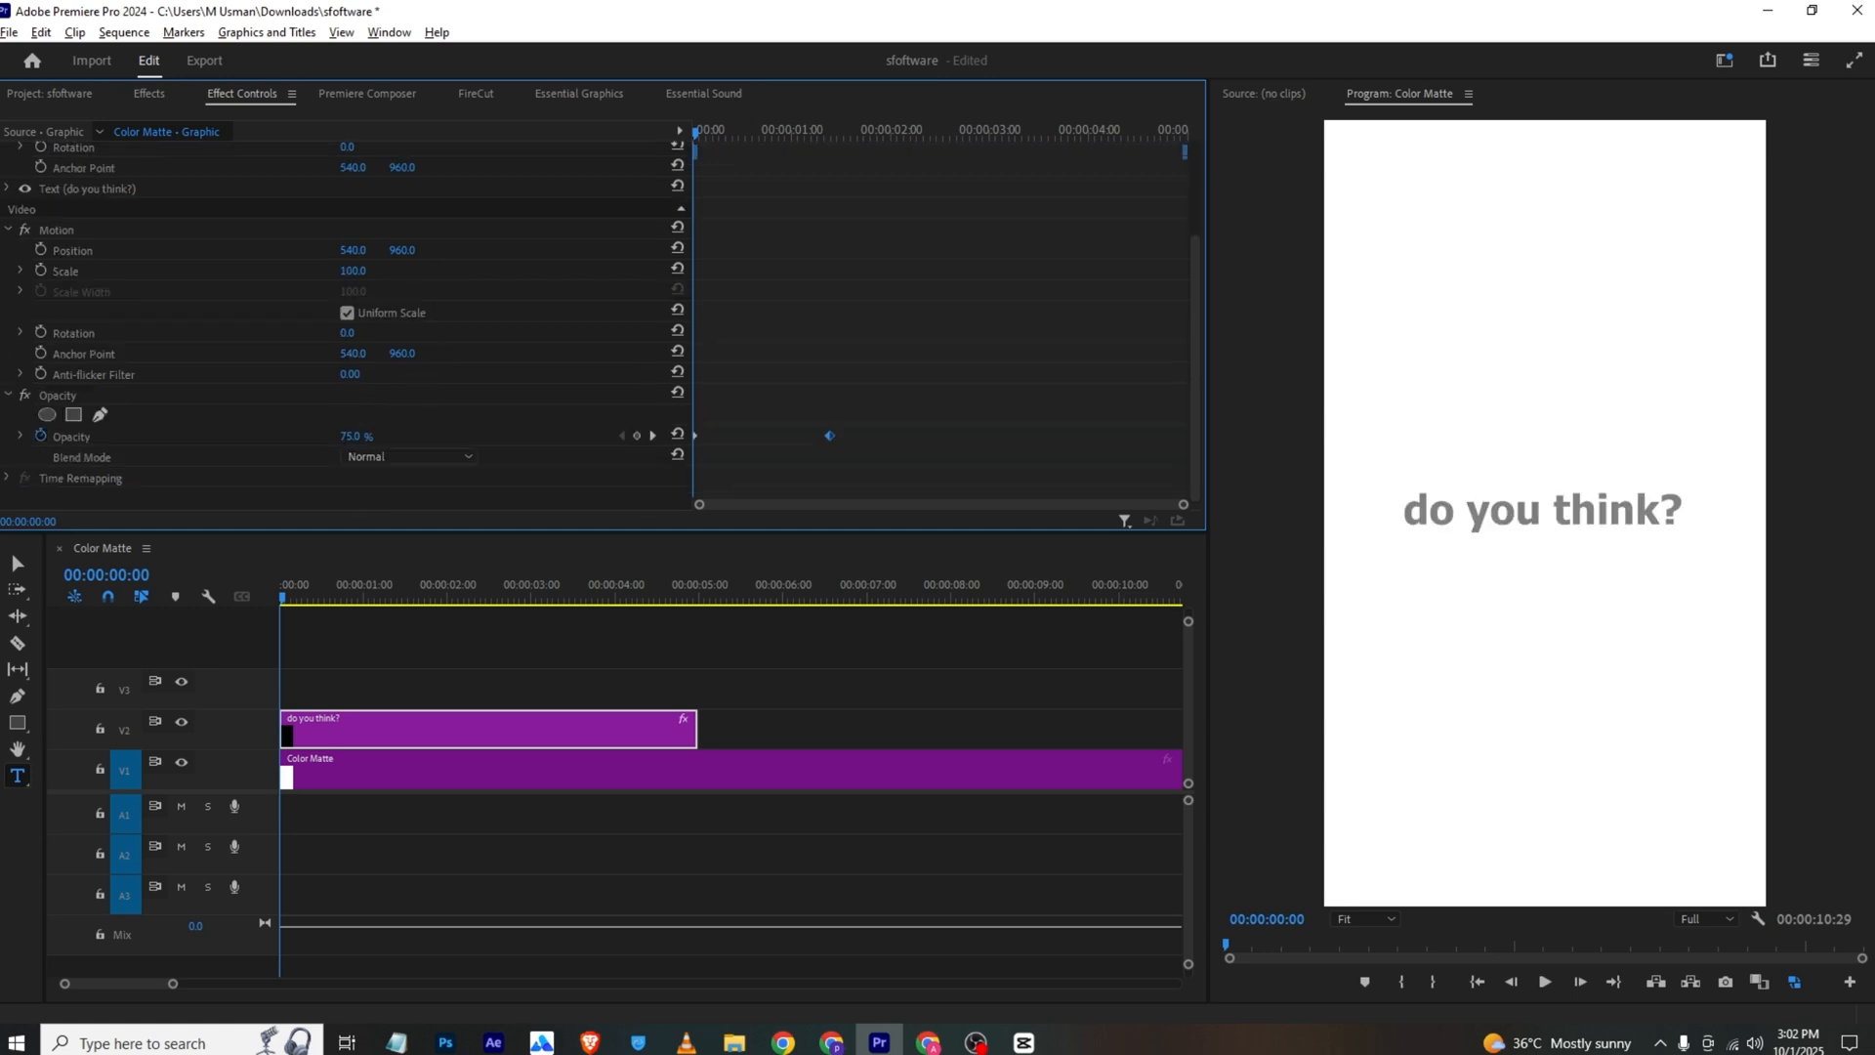
# Preview the text's entrance and shorten it by moving the ending Position and Opacity keyframes earlier, to about 0.7 seconds
pyautogui.press('space')
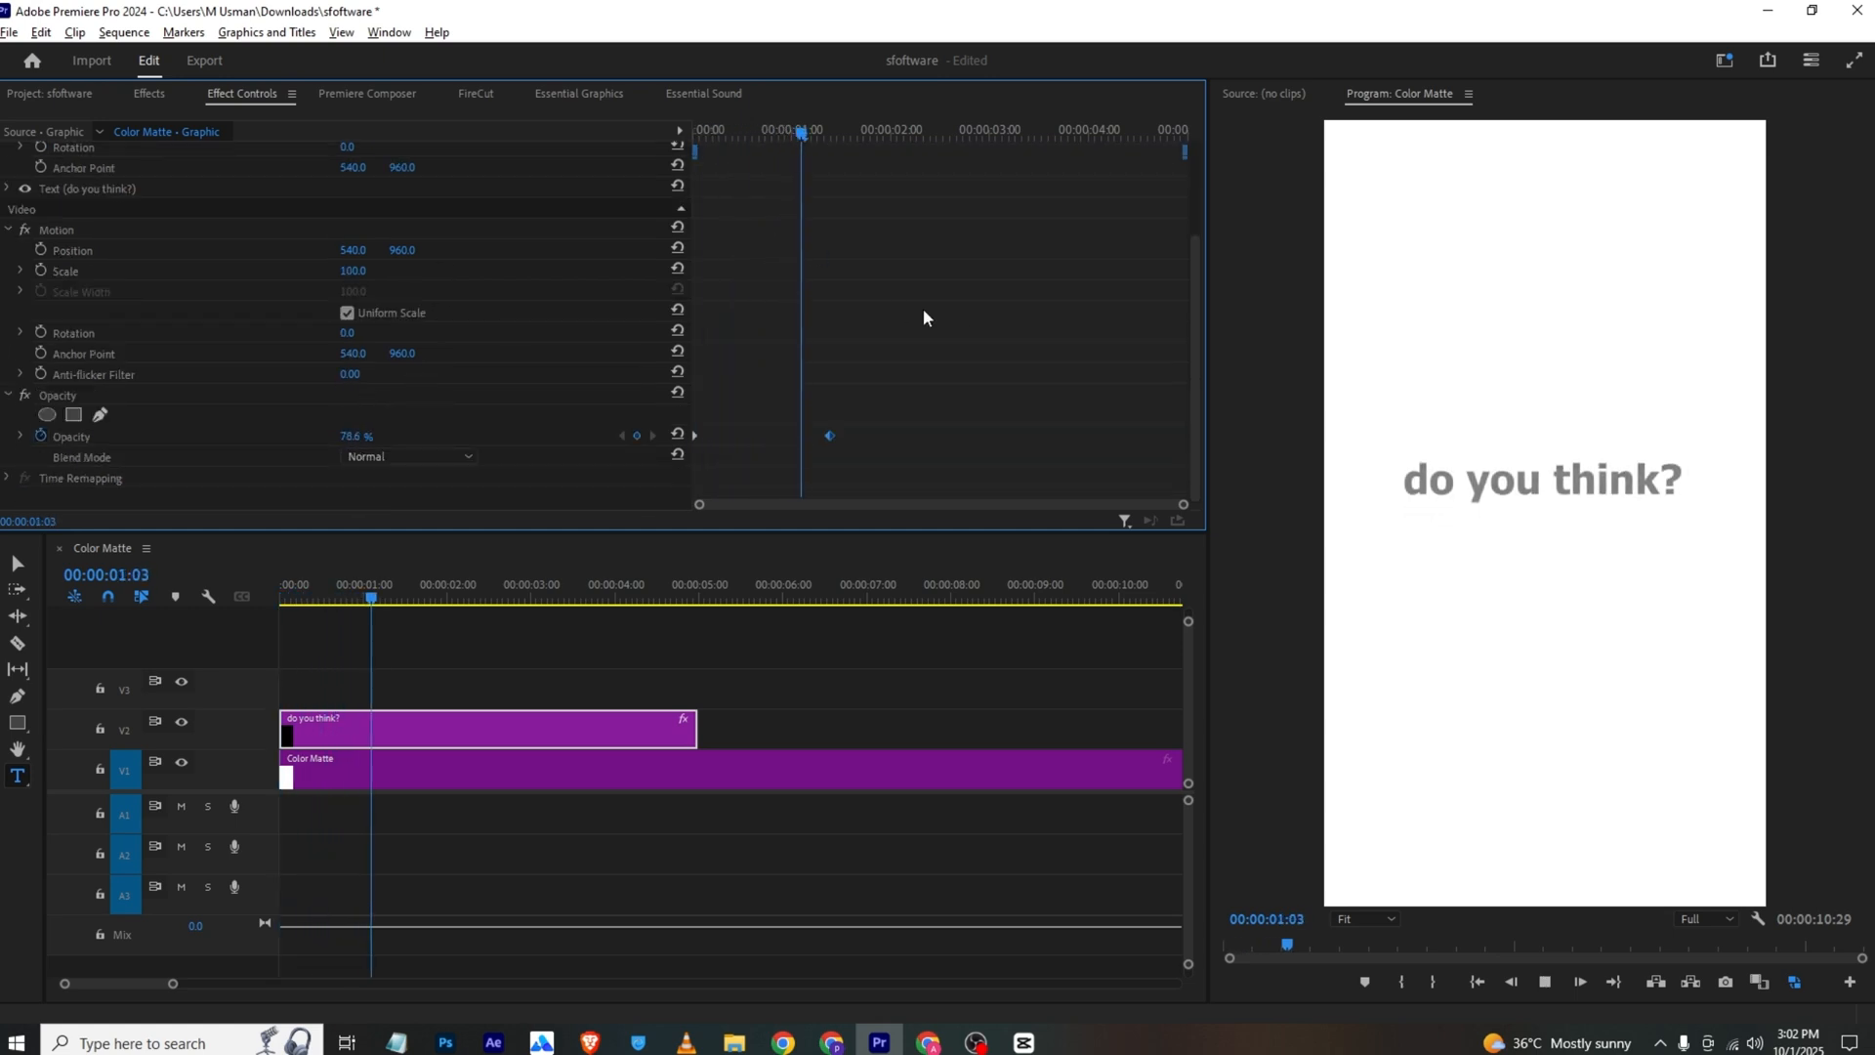
pyautogui.press('space')
pyautogui.scroll(3, 899, 322)
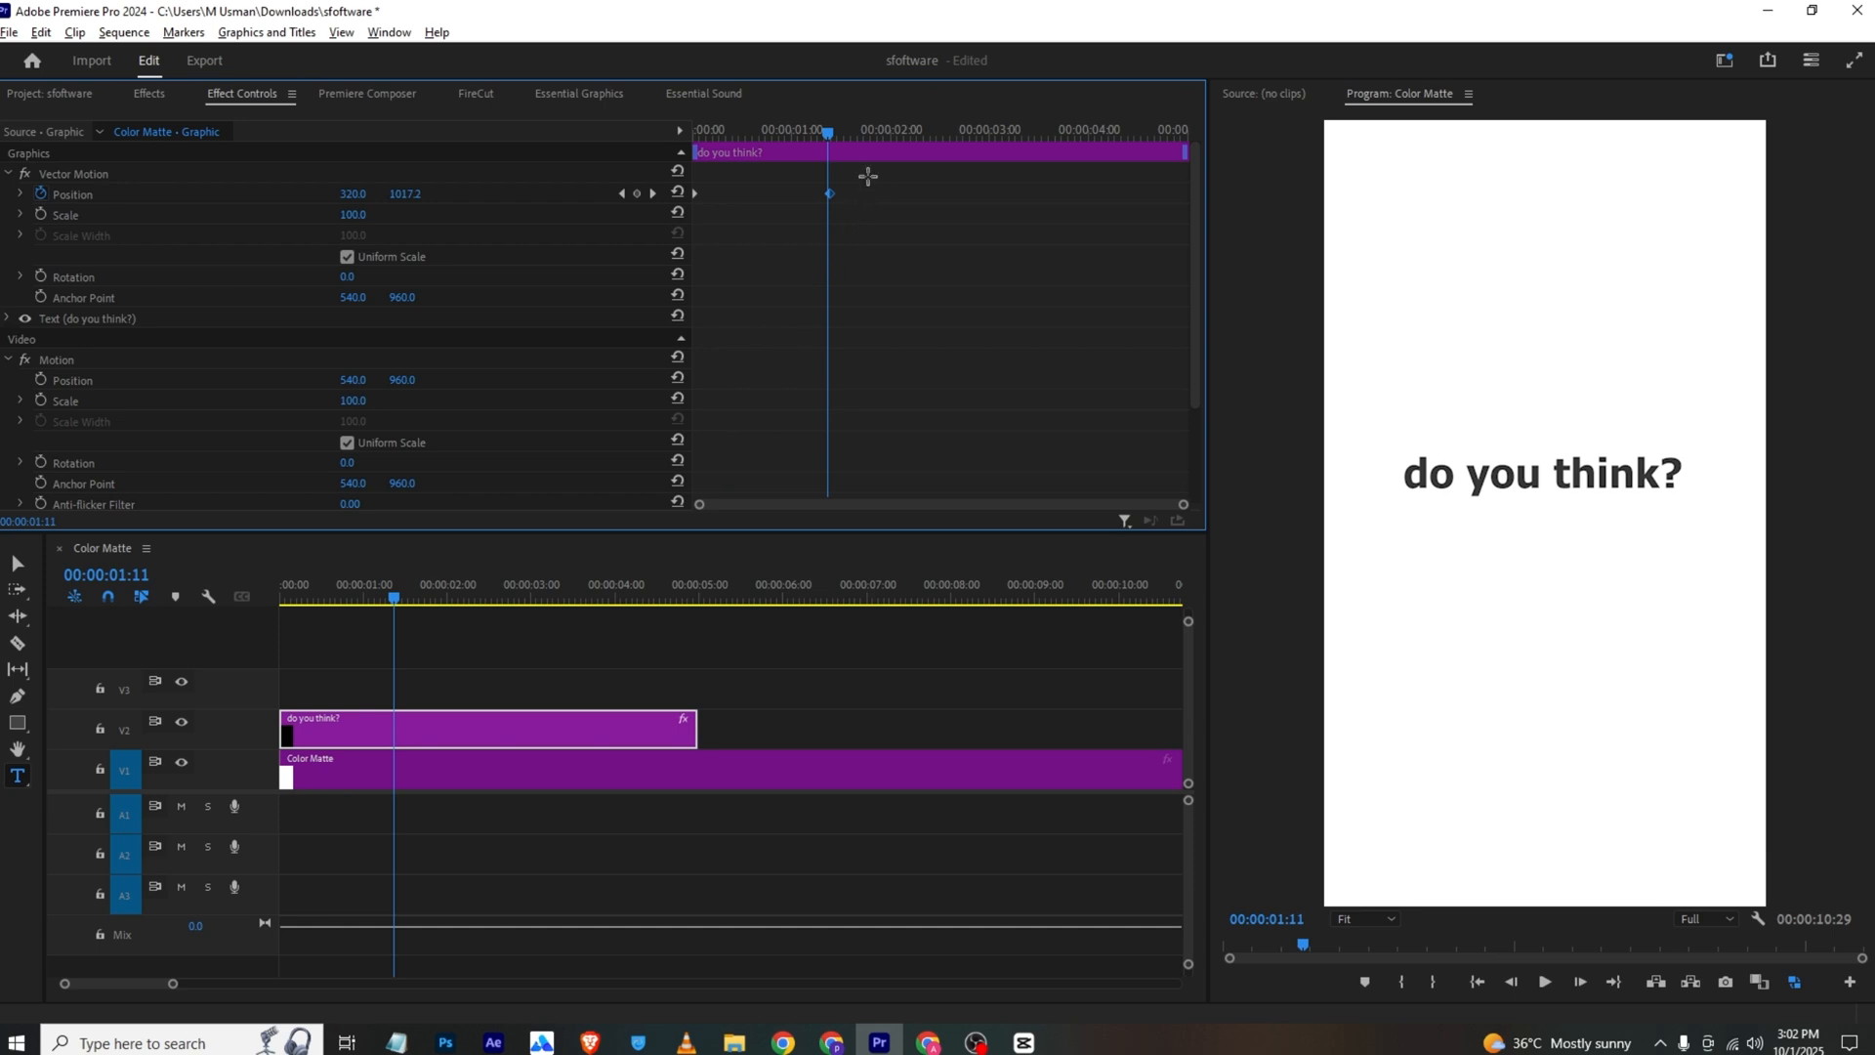
pyautogui.moveTo(868, 176); pyautogui.dragTo(761, 464)
pyautogui.scroll(3, 752, 322)
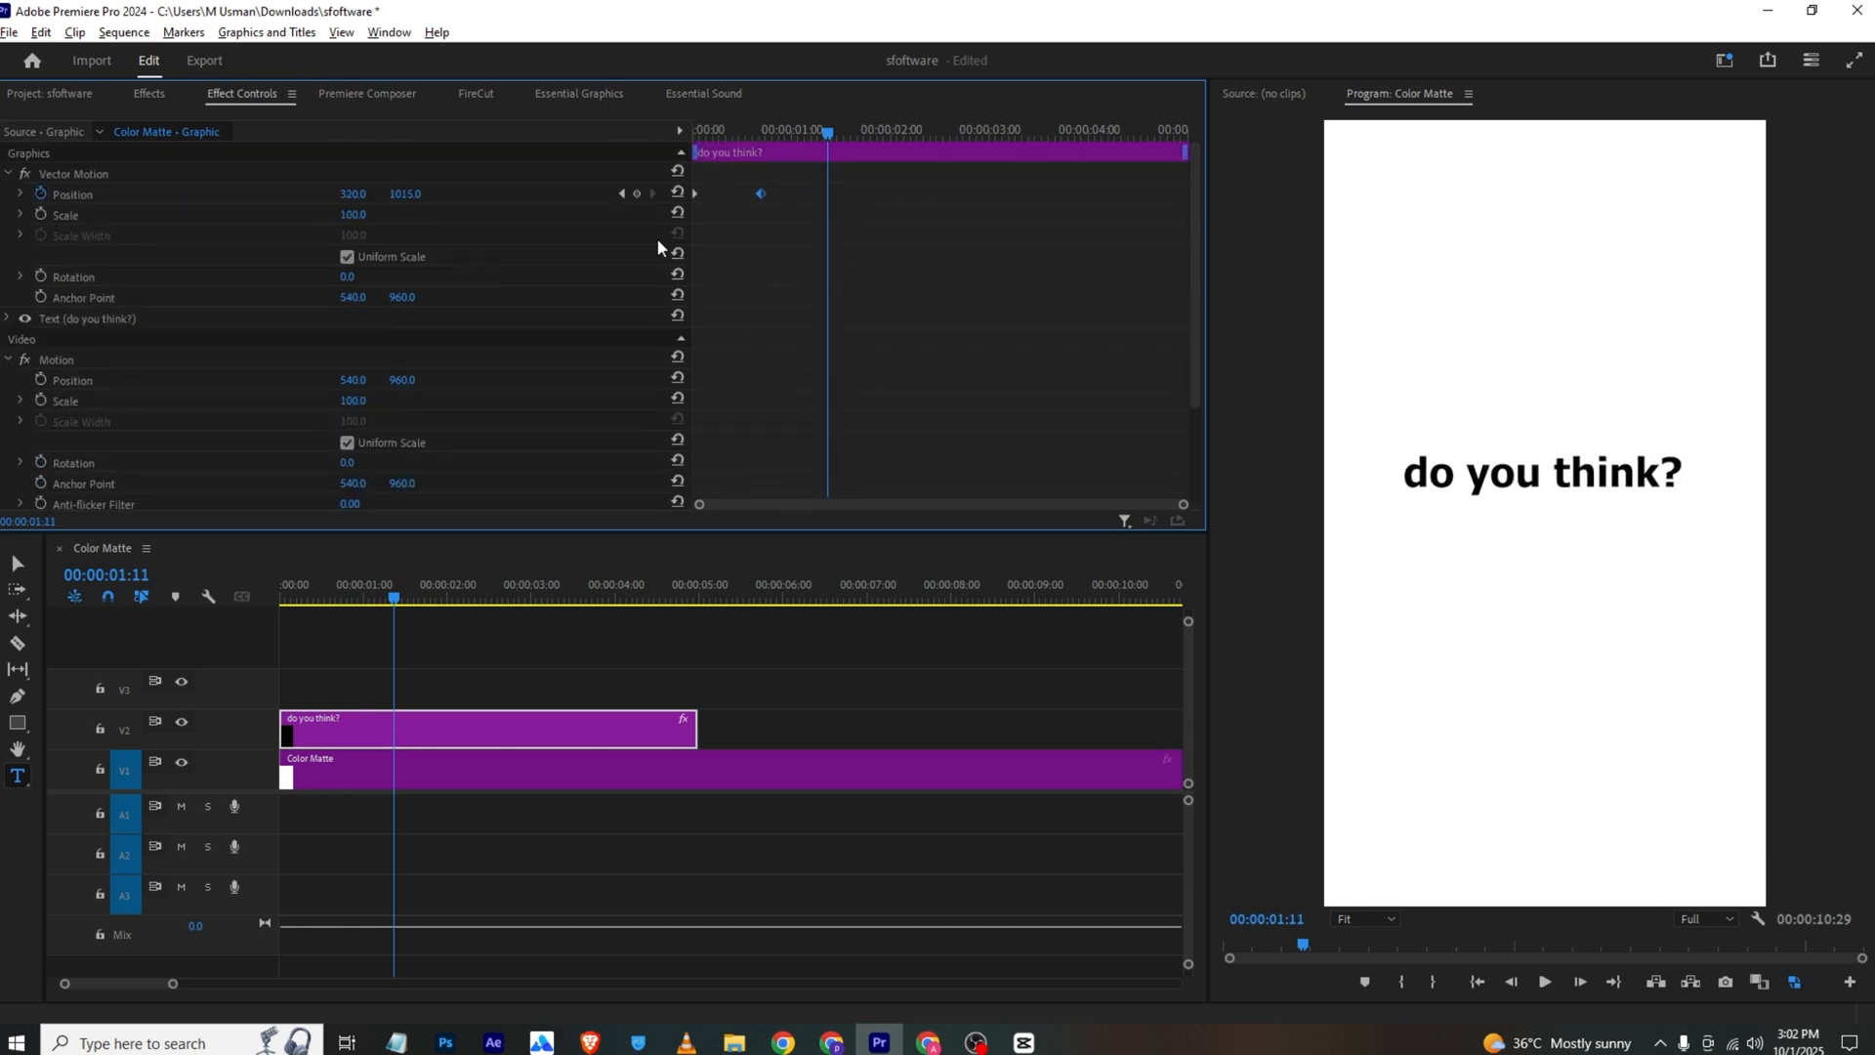
# Apply eased temporal interpolation to the text's Position and Opacity keyframes and play back the entrance
pyautogui.scroll(-3, 586, 402)
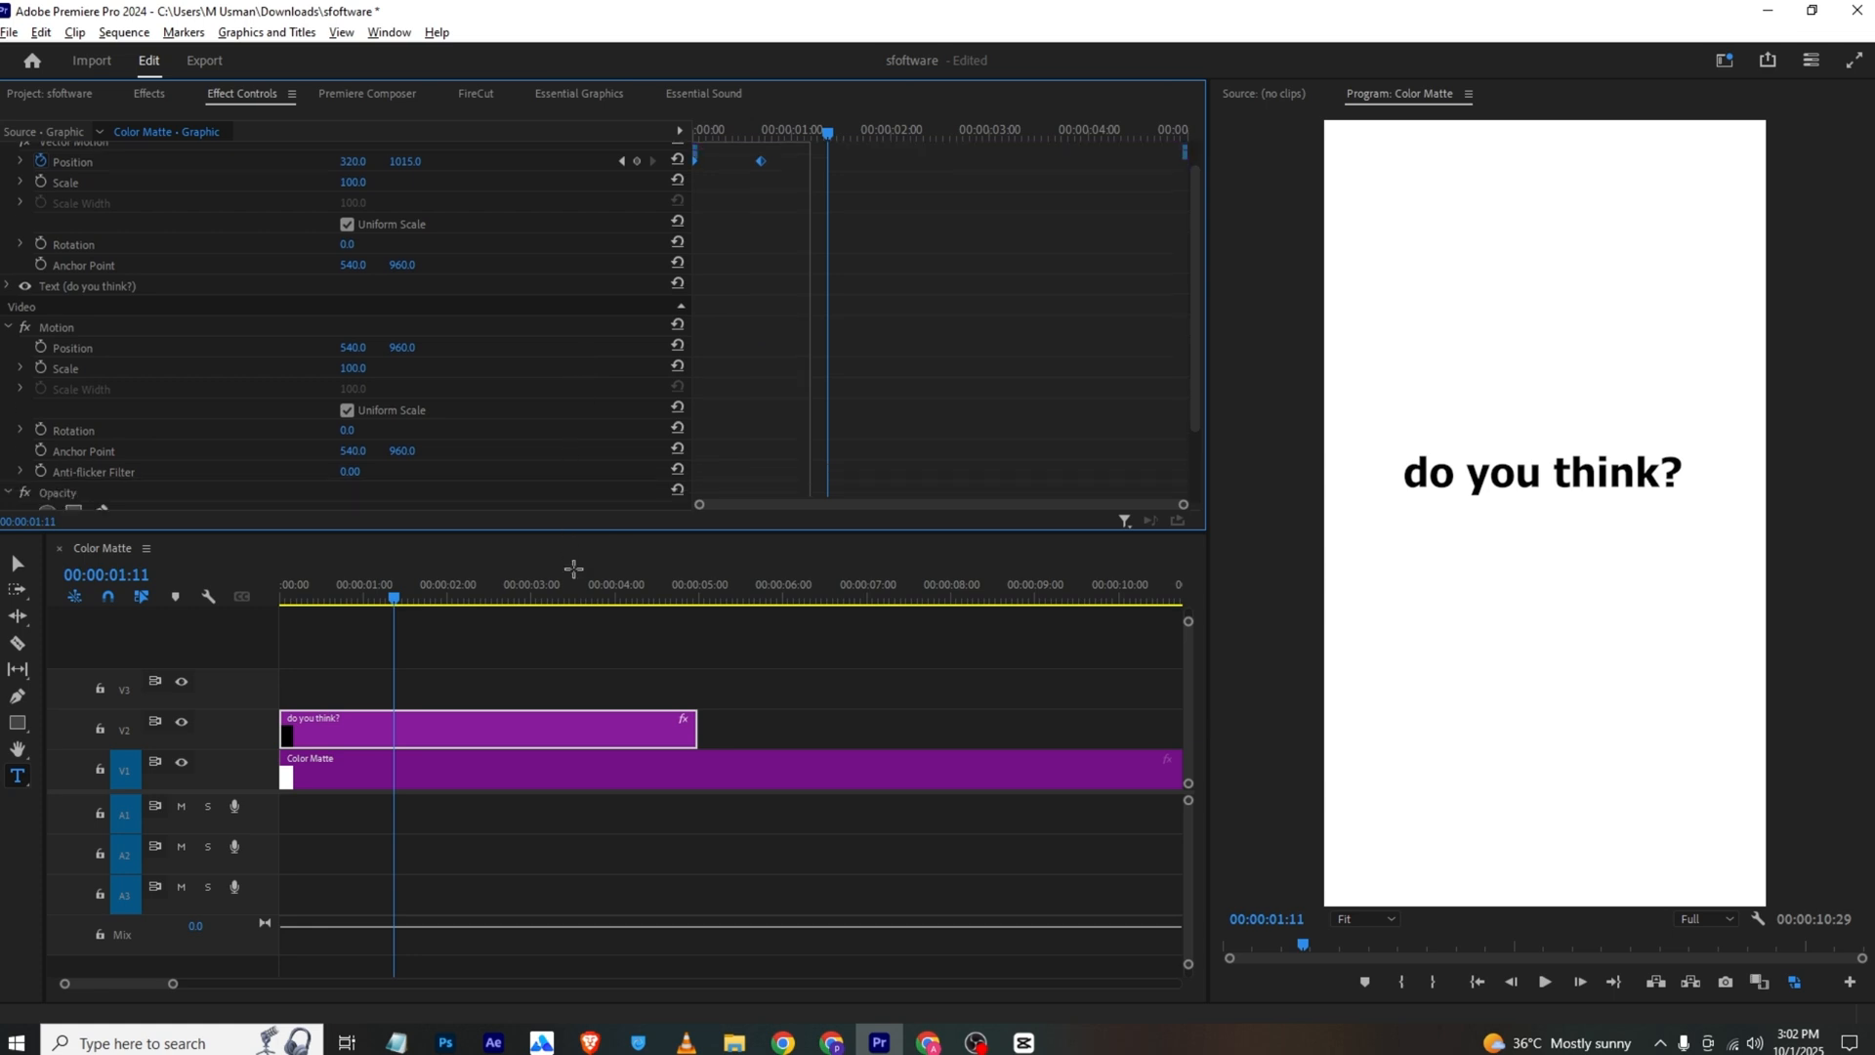
pyautogui.rightClick(764, 479)
pyautogui.moveTo(840, 642)
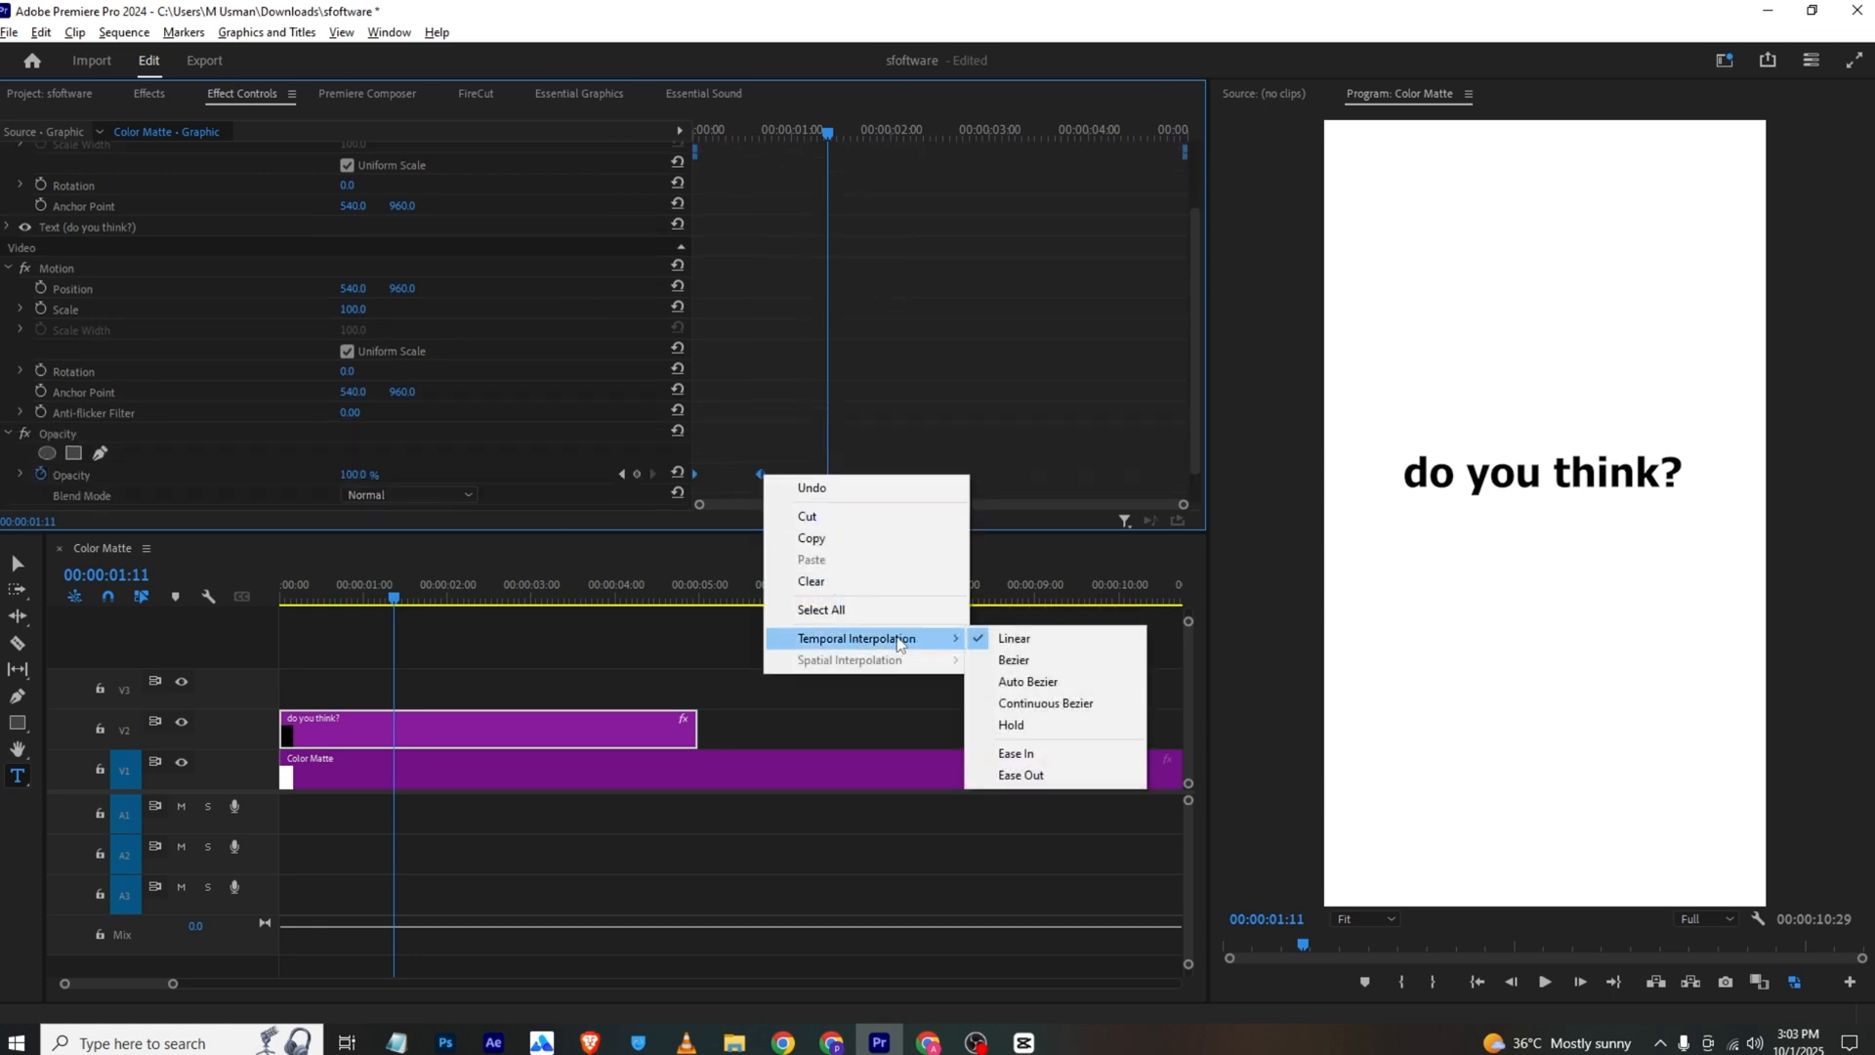
pyautogui.click(1016, 735)
pyautogui.click(707, 131)
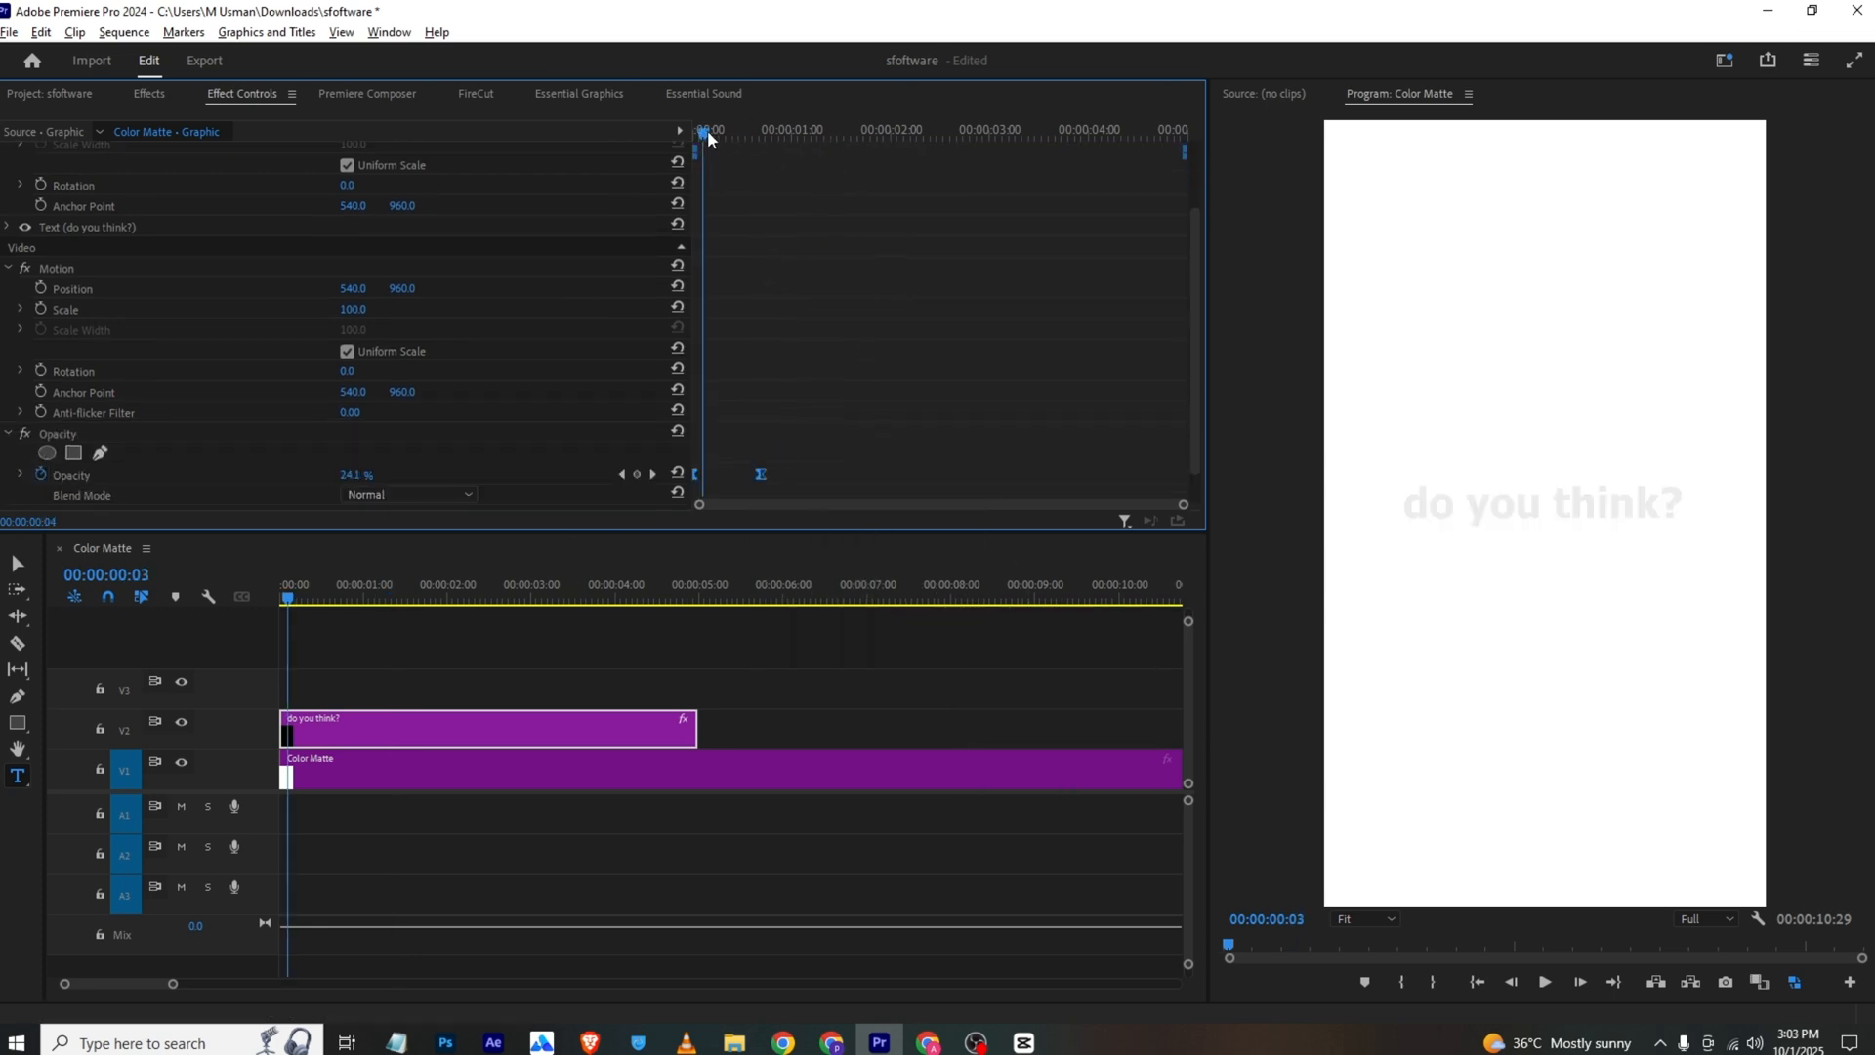
pyautogui.press('space')
pyautogui.press('space')
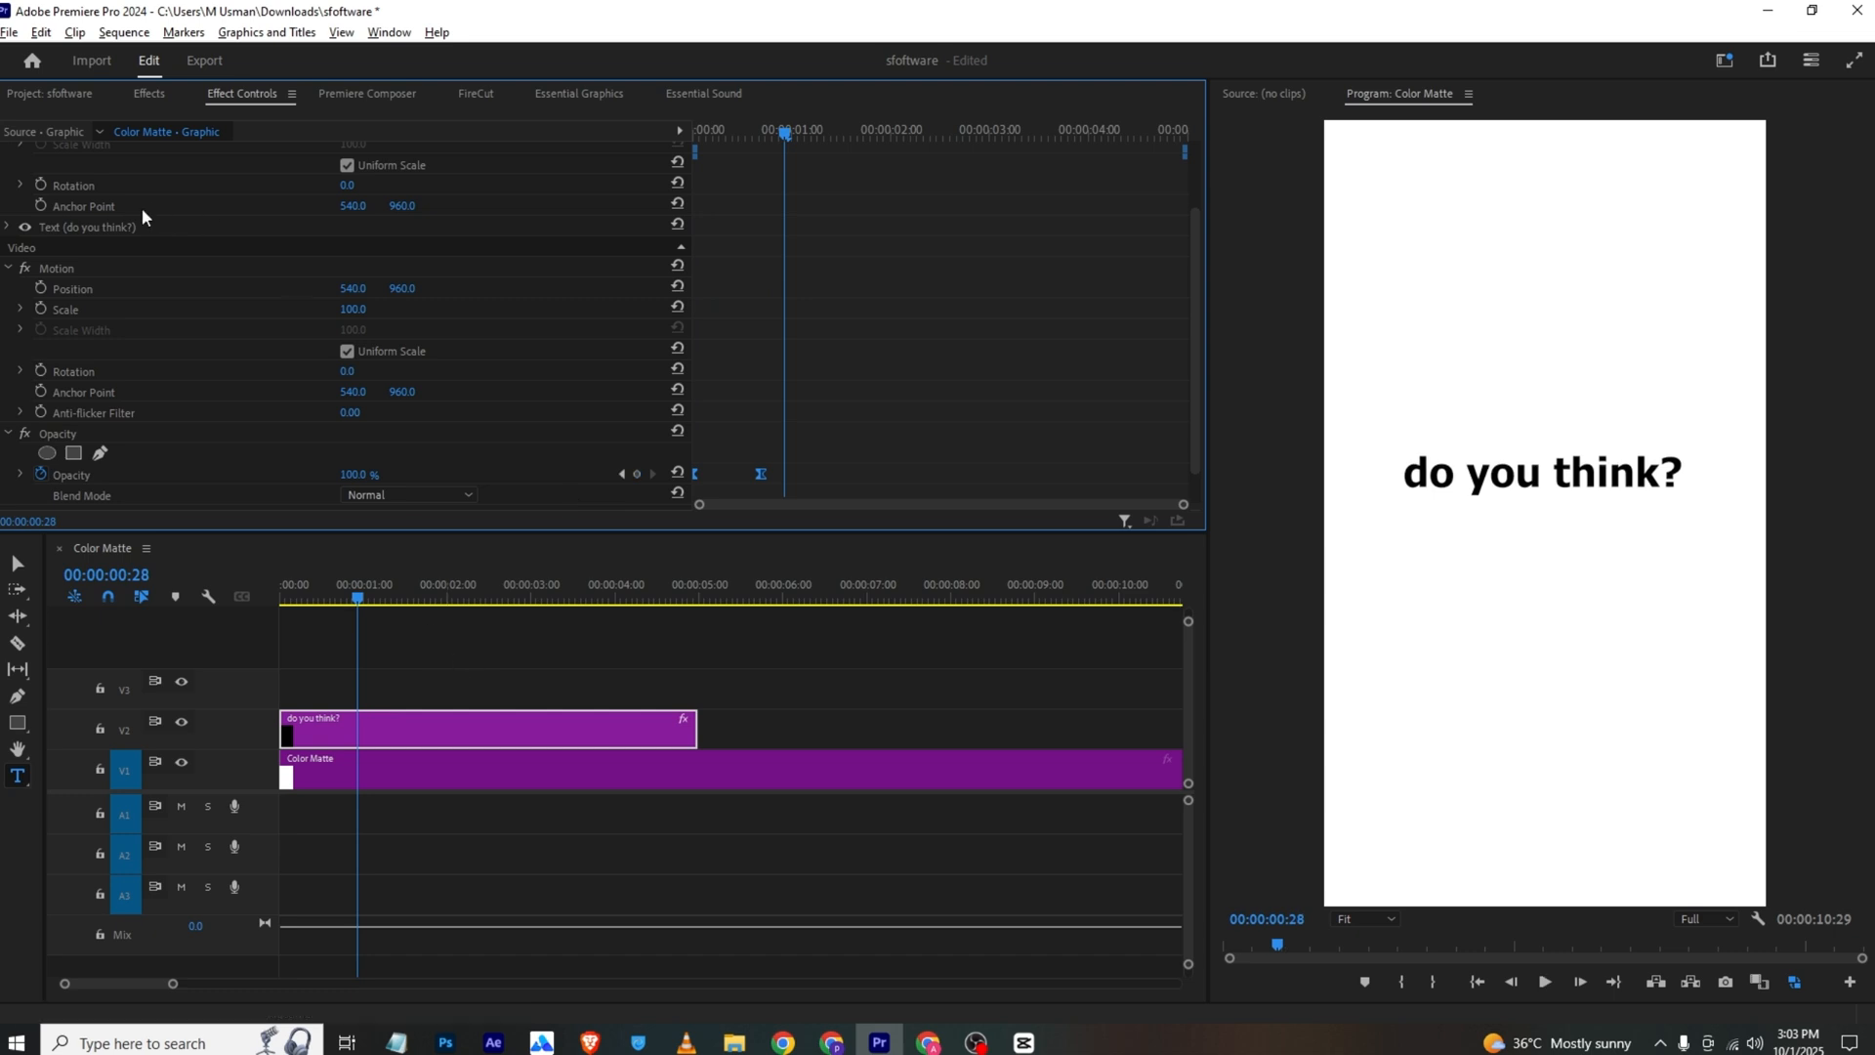
# Split the "do you think?" clip at 00:00:00:28 and select its second part
pyautogui.scroll(2, 141, 279)
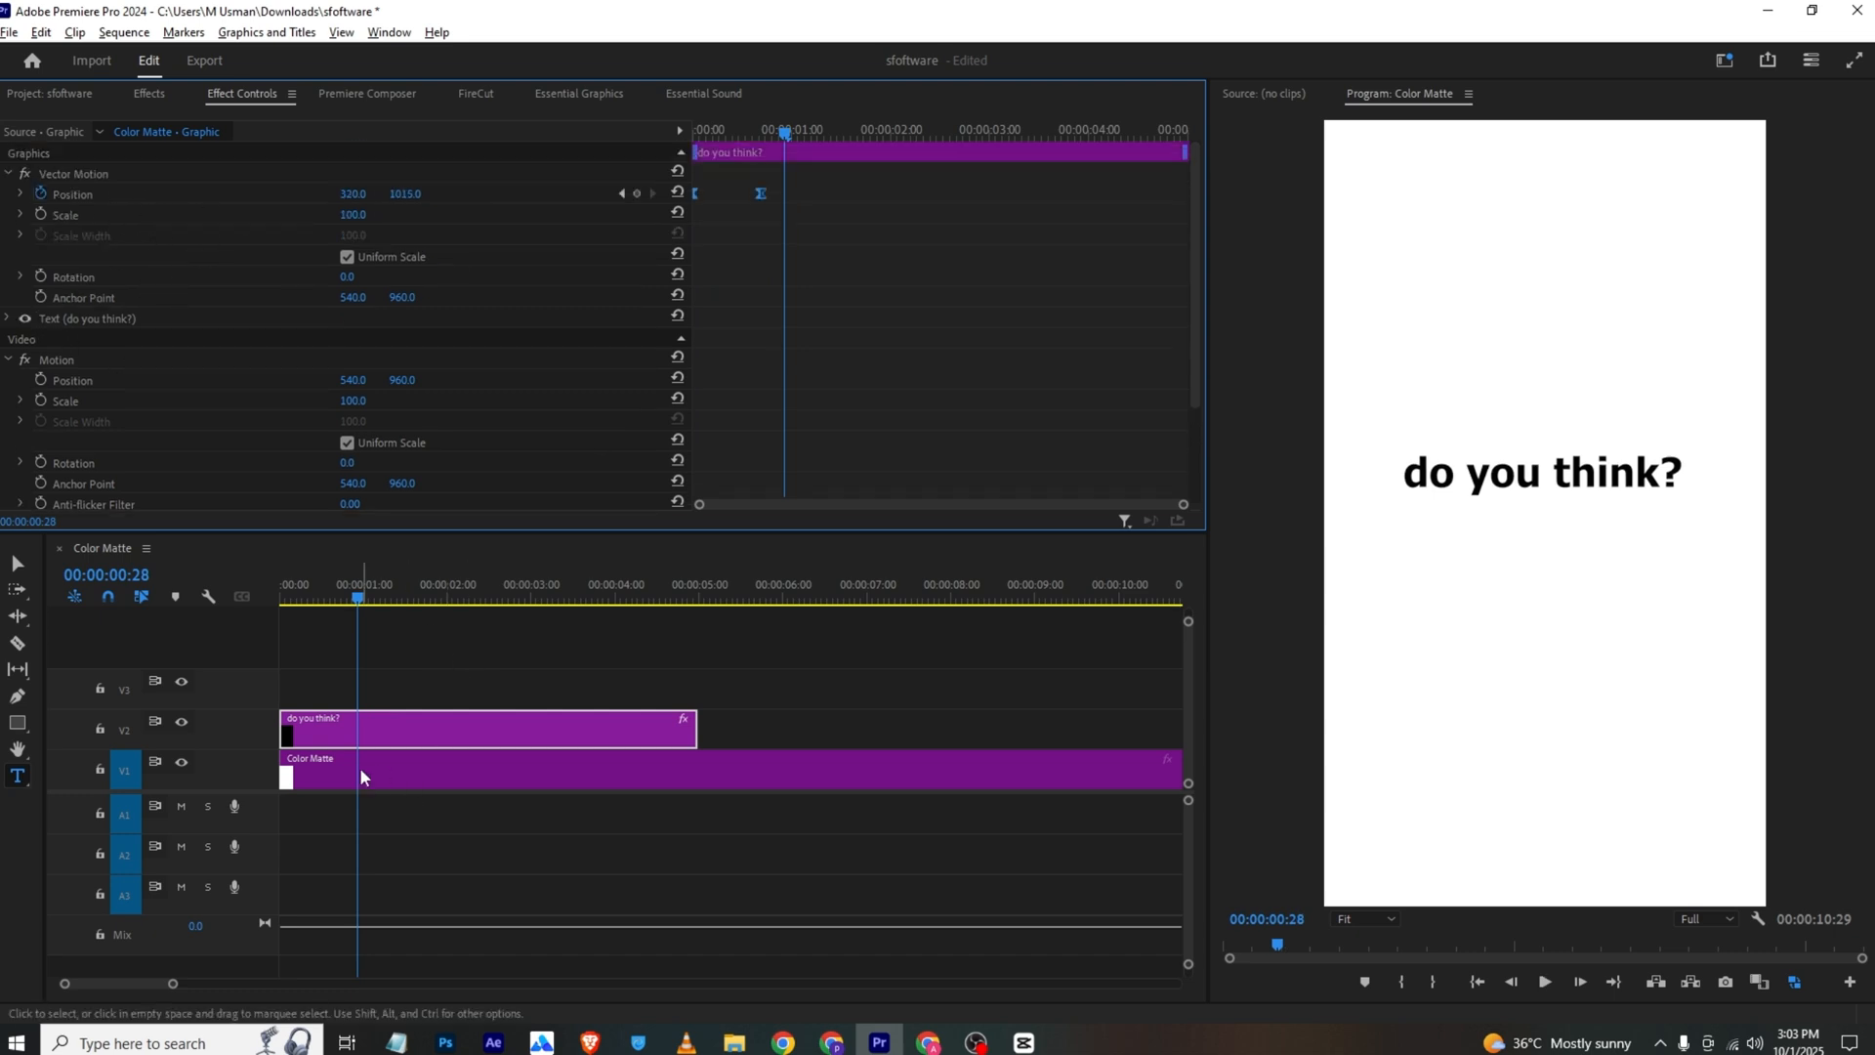
pyautogui.press('c')
pyautogui.click(358, 729)
pyautogui.press('v')
pyautogui.click(409, 725)
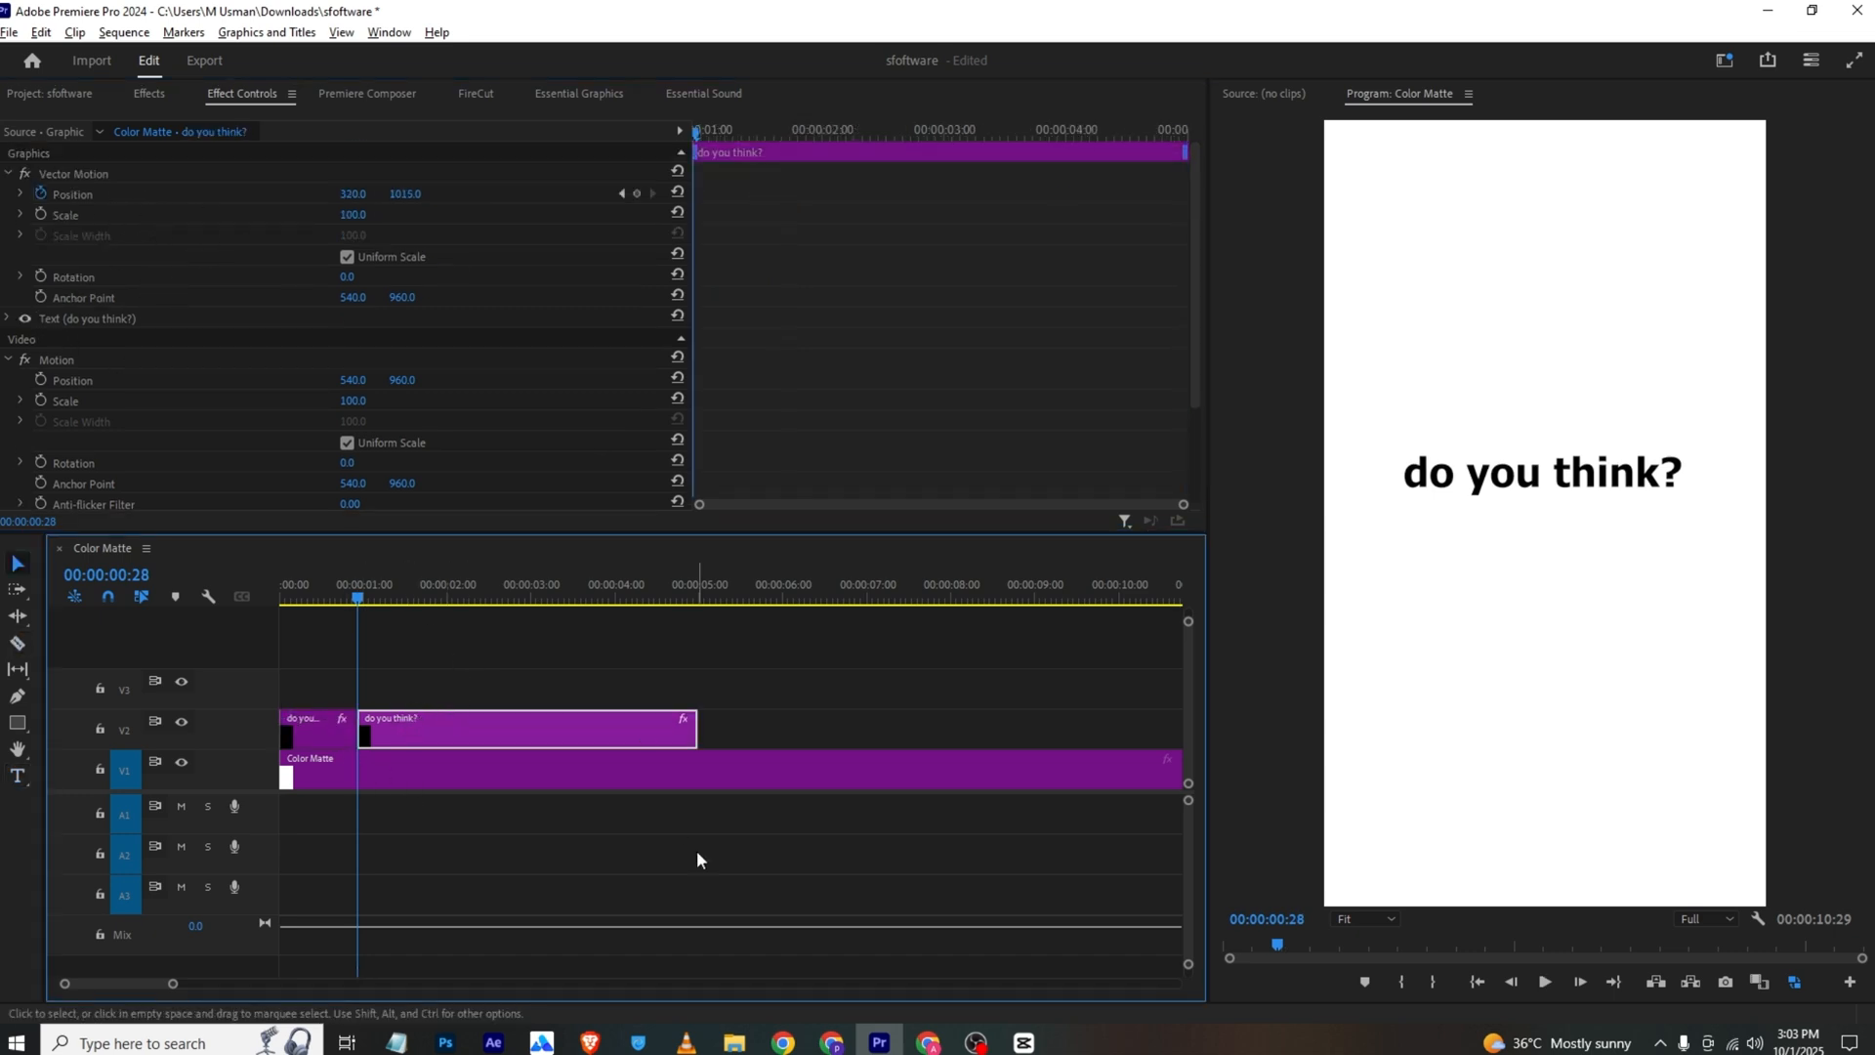
# Remove the Vector Motion Position and Opacity keyframes from the second text clip
pyautogui.click(43, 193)
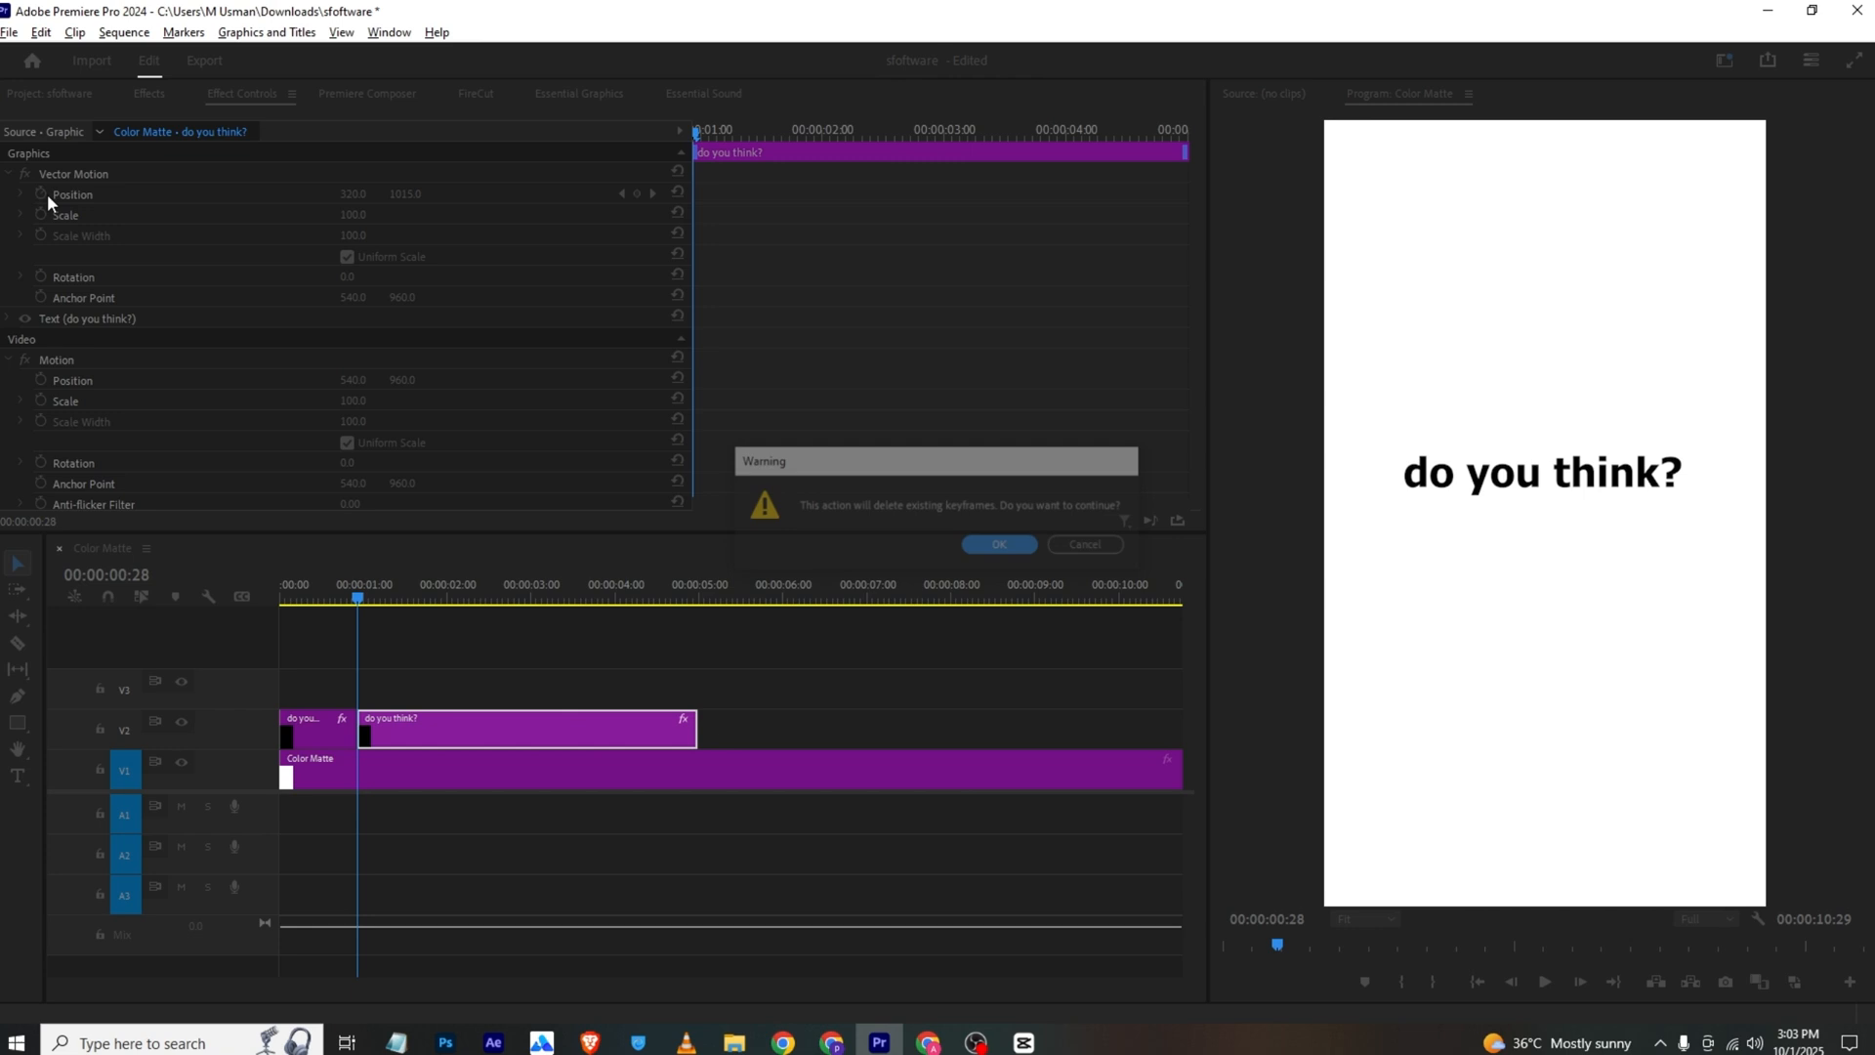
pyautogui.click(967, 546)
pyautogui.scroll(-3, 254, 234)
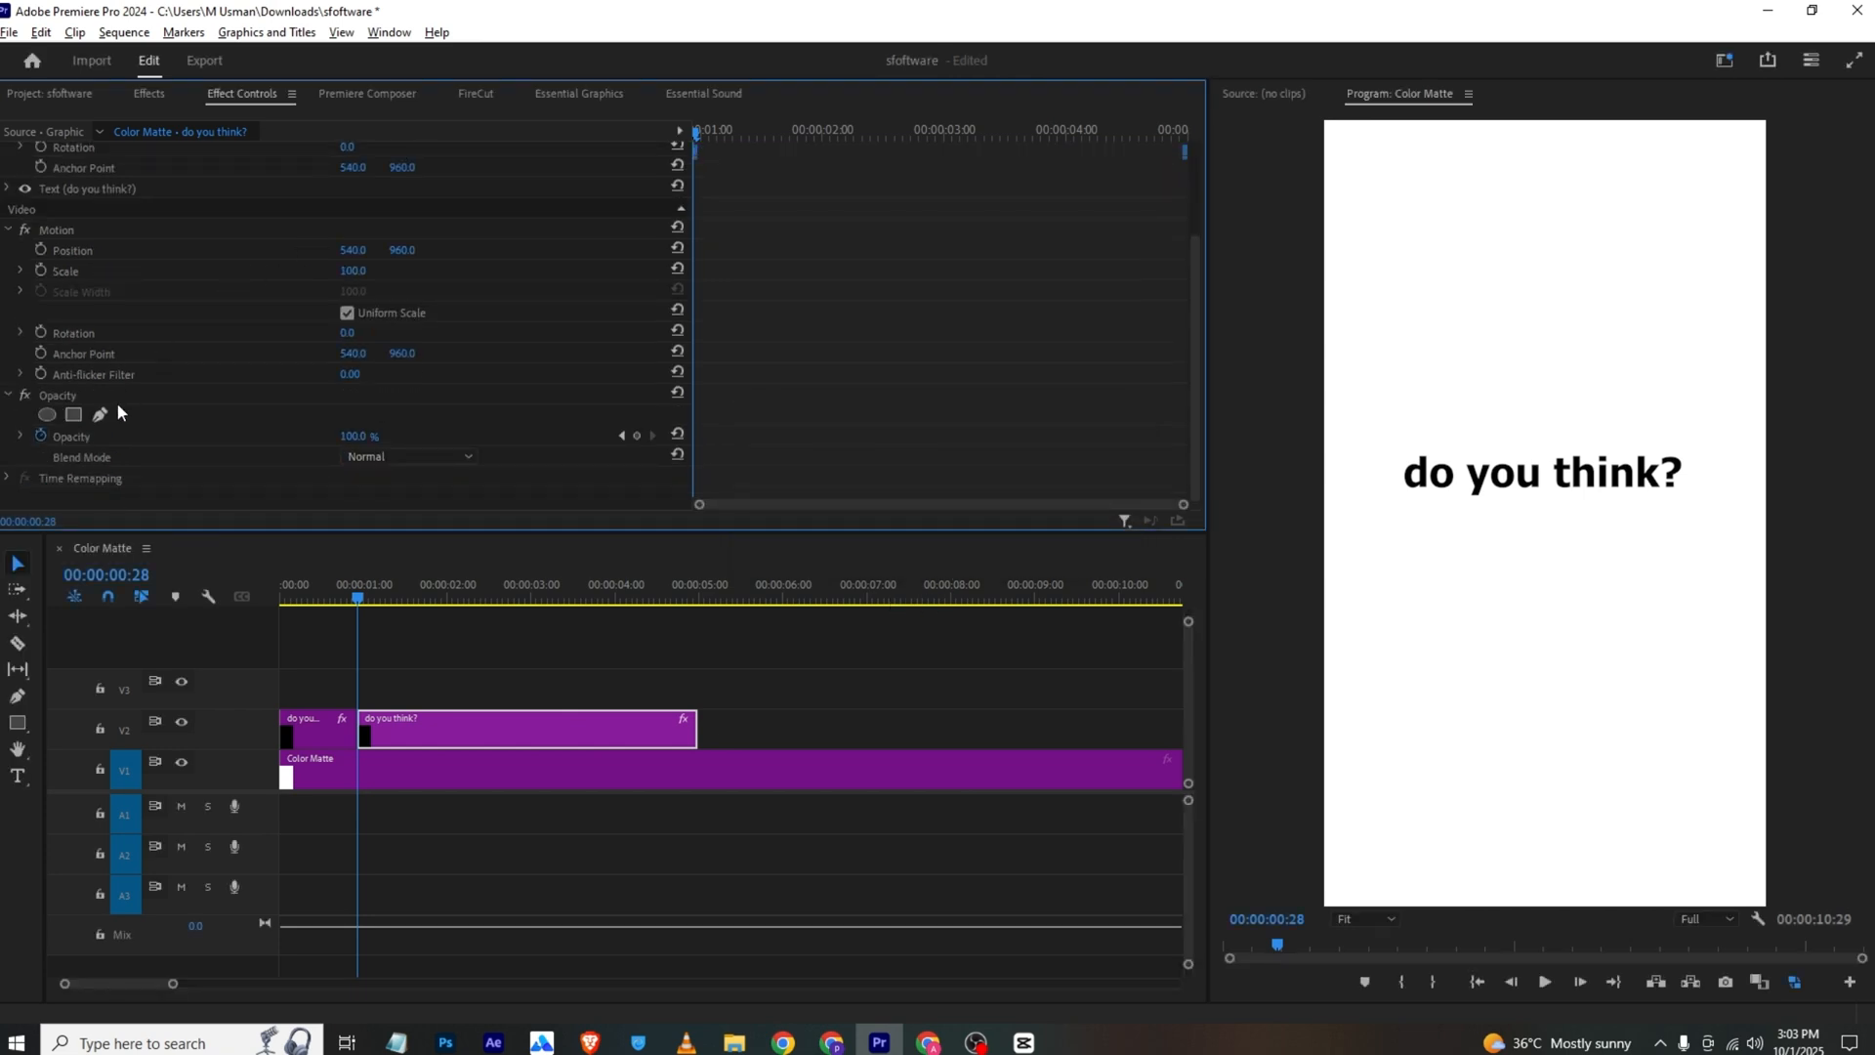
pyautogui.click(41, 436)
pyautogui.click(1002, 546)
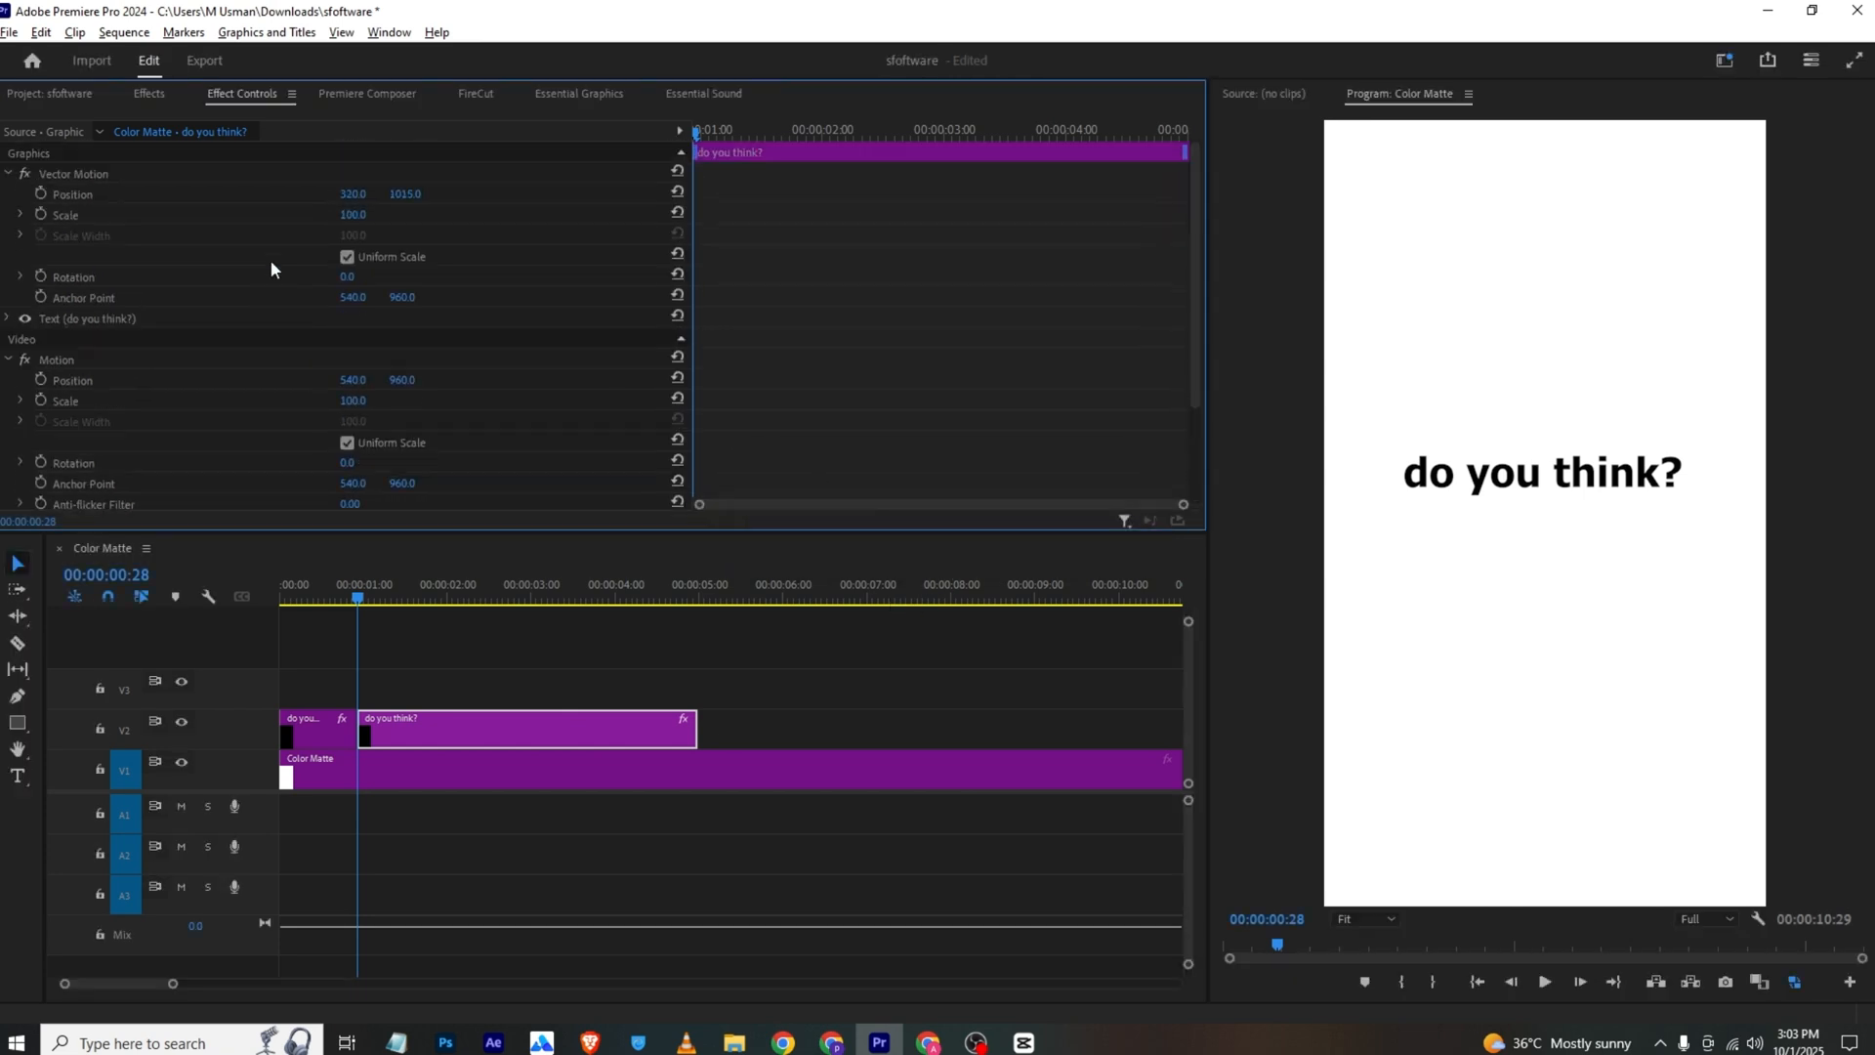
# Keyframe the second text clip's Position from its start to a vertical value of 0 at 00:00:01:24, and save the project
pyautogui.click(43, 193)
pyautogui.moveTo(710, 149); pyautogui.dragTo(798, 149)
pyautogui.moveTo(404, 193); pyautogui.dragTo(359, 193)
pyautogui.hotkey('ctrl', 's')
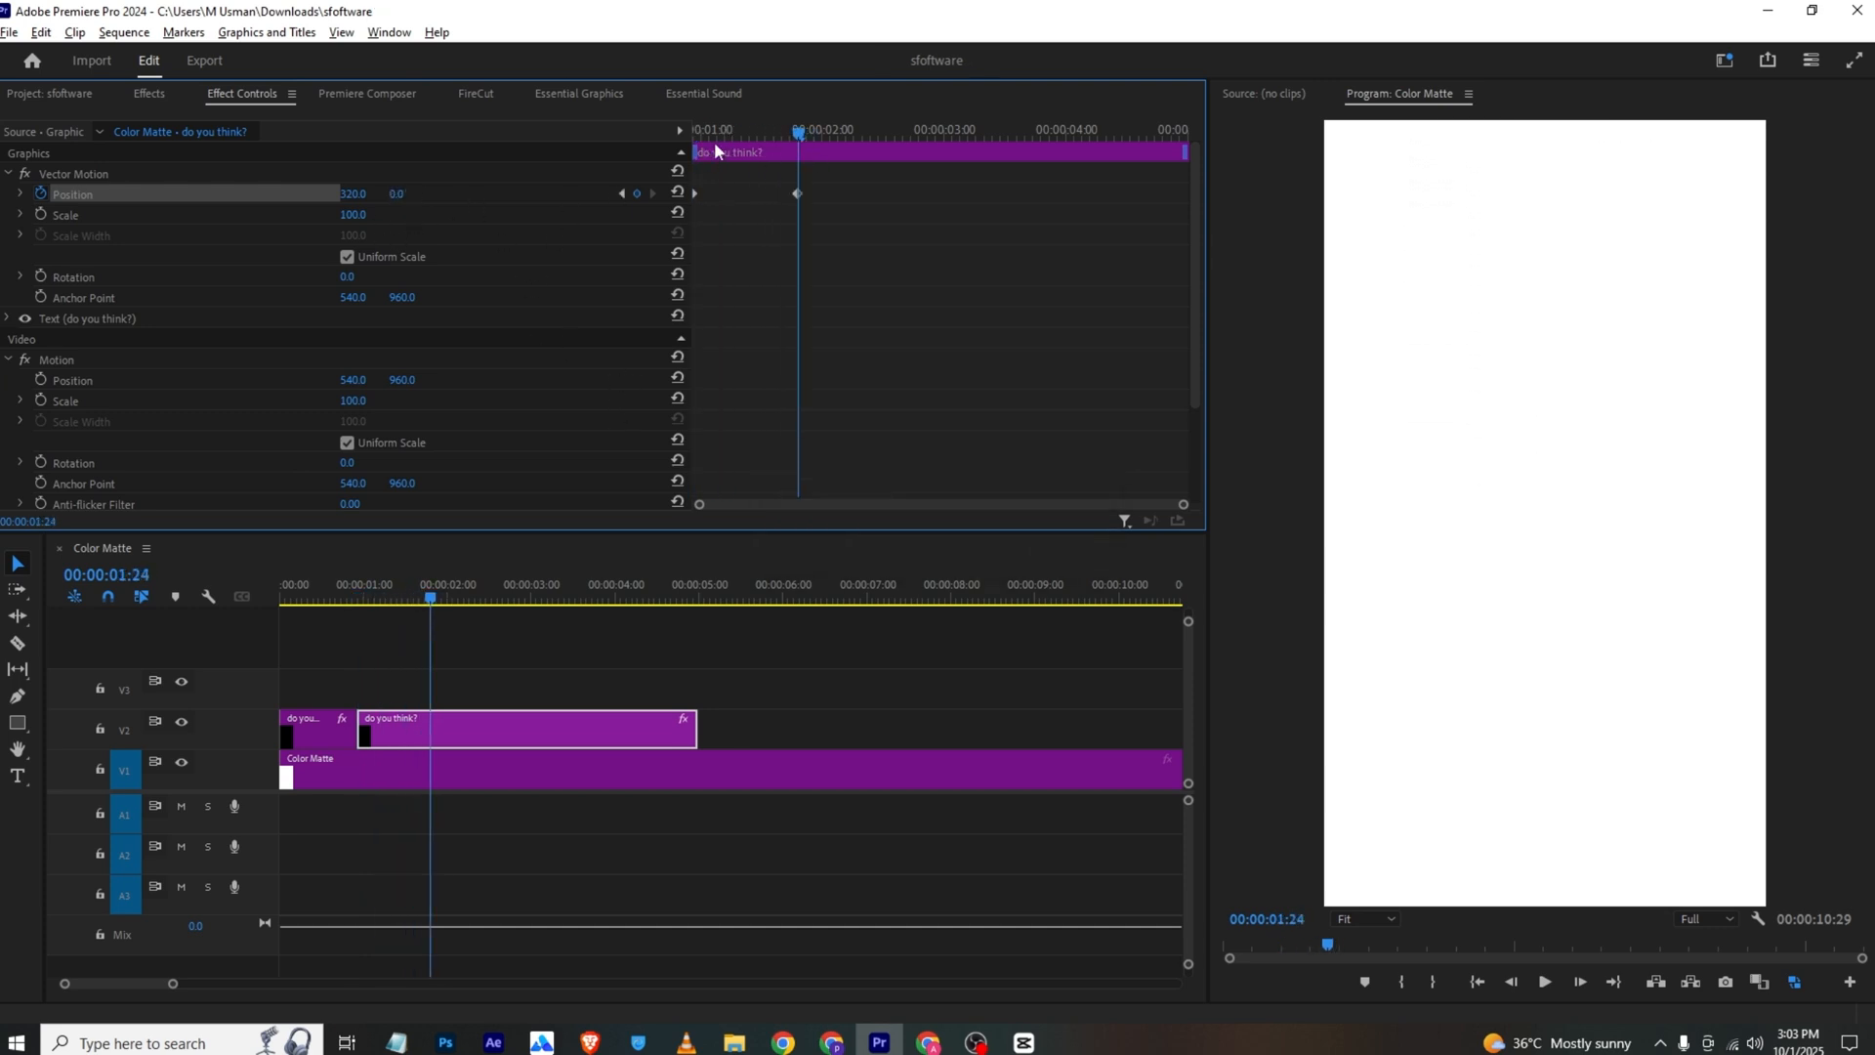
# Speed up the text's upward exit by moving its ending Position keyframe earlier, ease both Position keyframes, and preview the motion
pyautogui.moveTo(328, 592); pyautogui.dragTo(148, 597)
pyautogui.press('space')
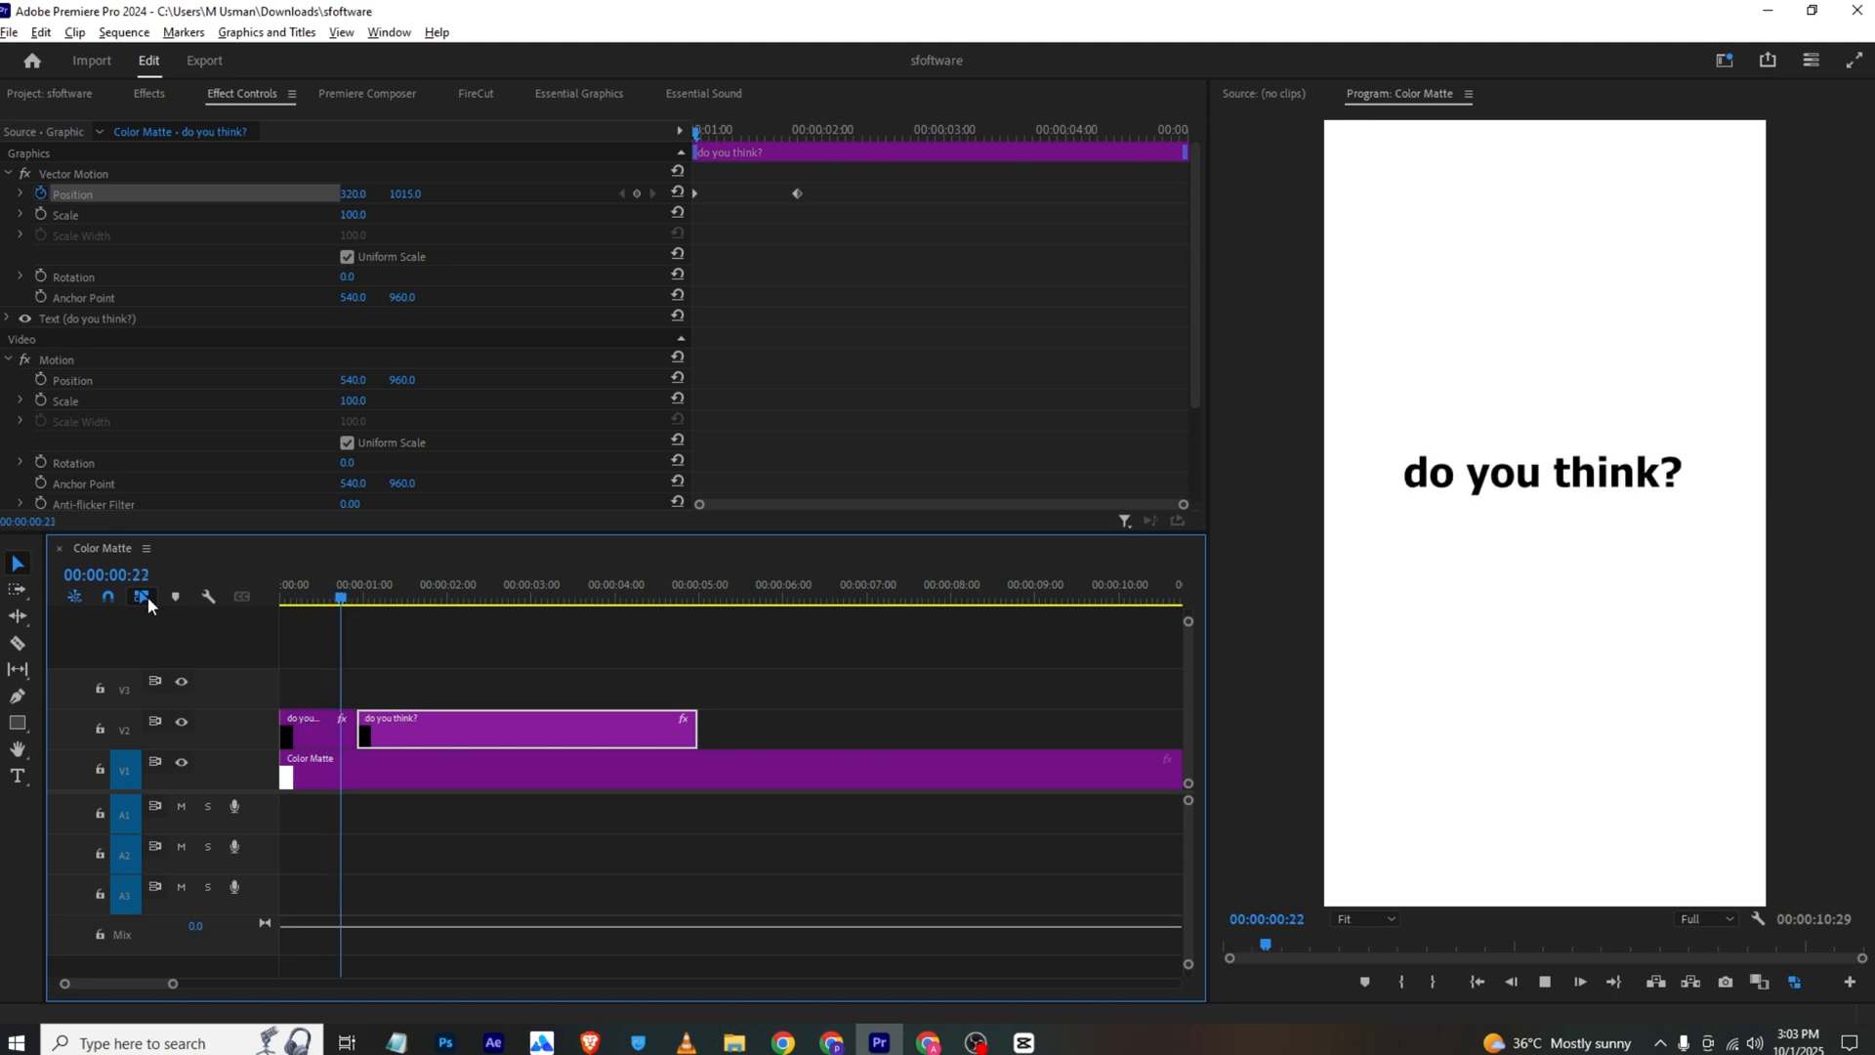
pyautogui.click(797, 194)
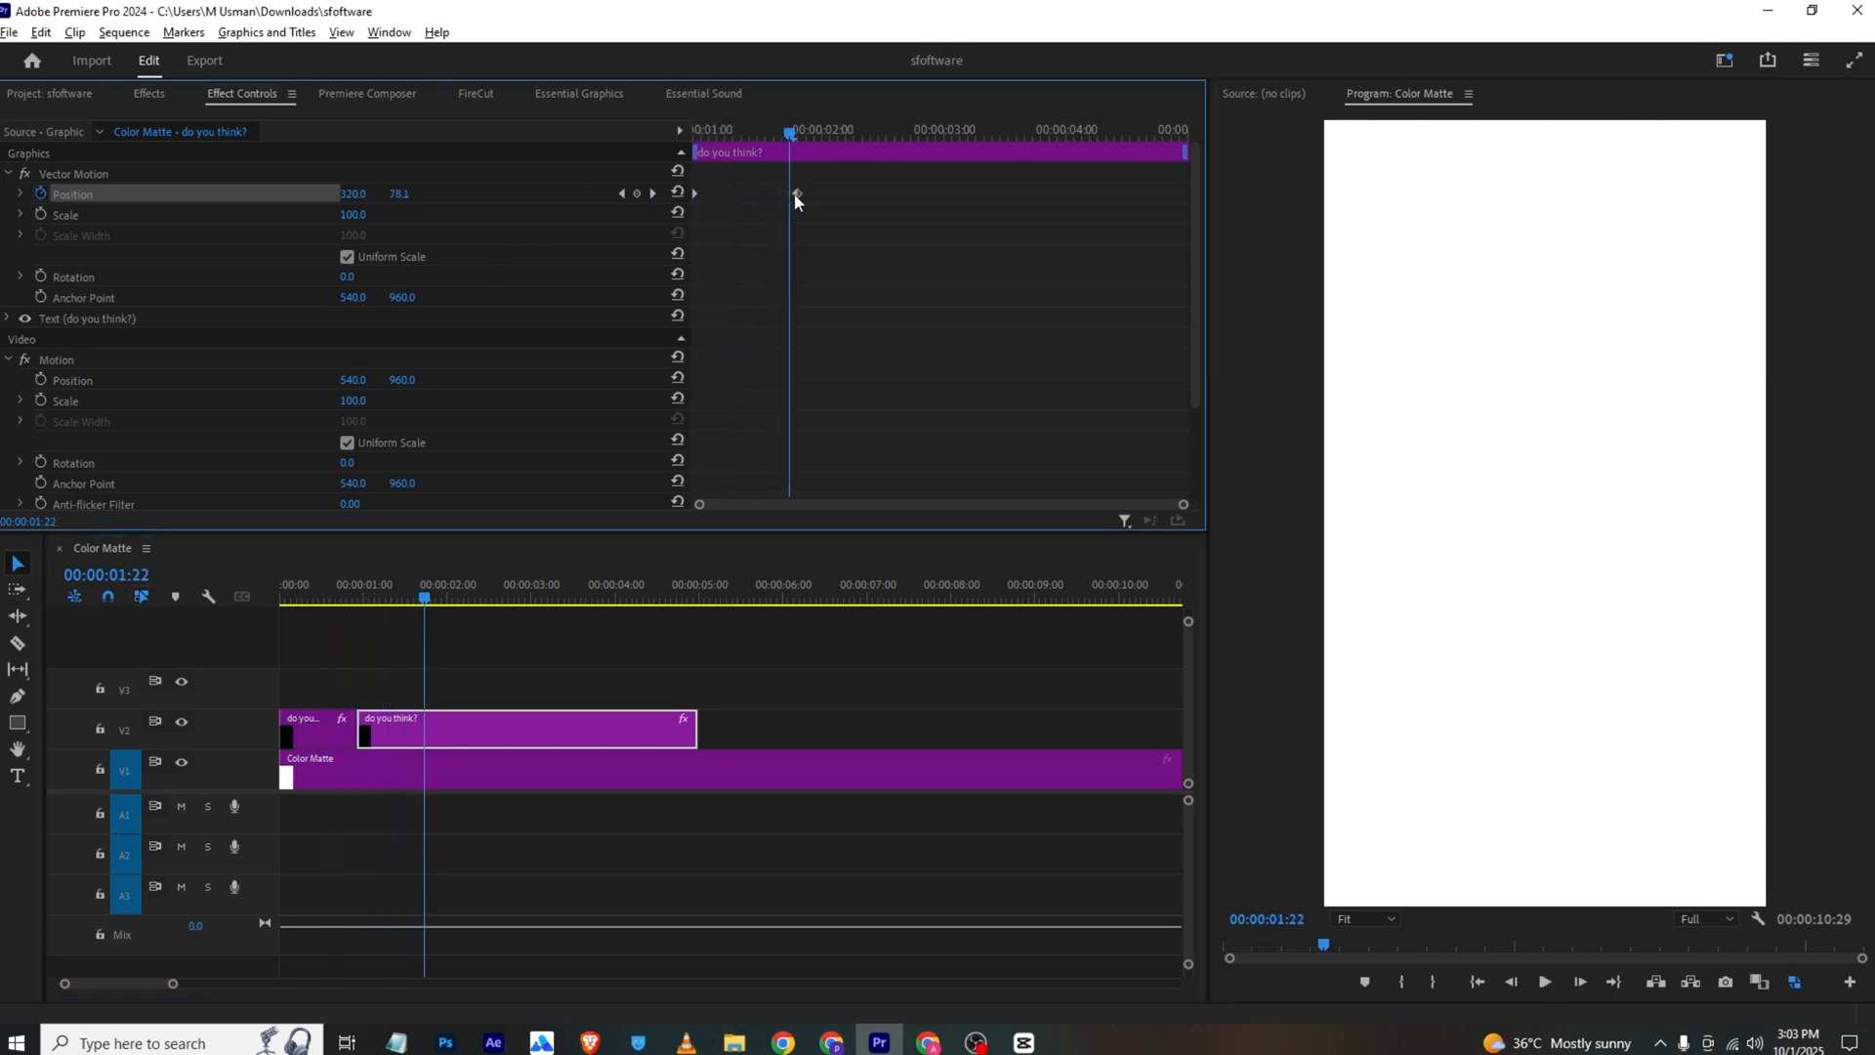
pyautogui.moveTo(736, 215); pyautogui.dragTo(734, 215)
pyautogui.rightClick(736, 195)
pyautogui.moveTo(858, 360)
pyautogui.click(977, 474)
pyautogui.moveTo(739, 133); pyautogui.dragTo(524, 137)
pyautogui.press('space')
# Switch to VLC media player and play the opening of the reference video to see how the logo enters
pyautogui.press('space')
pyautogui.click(698, 1043)
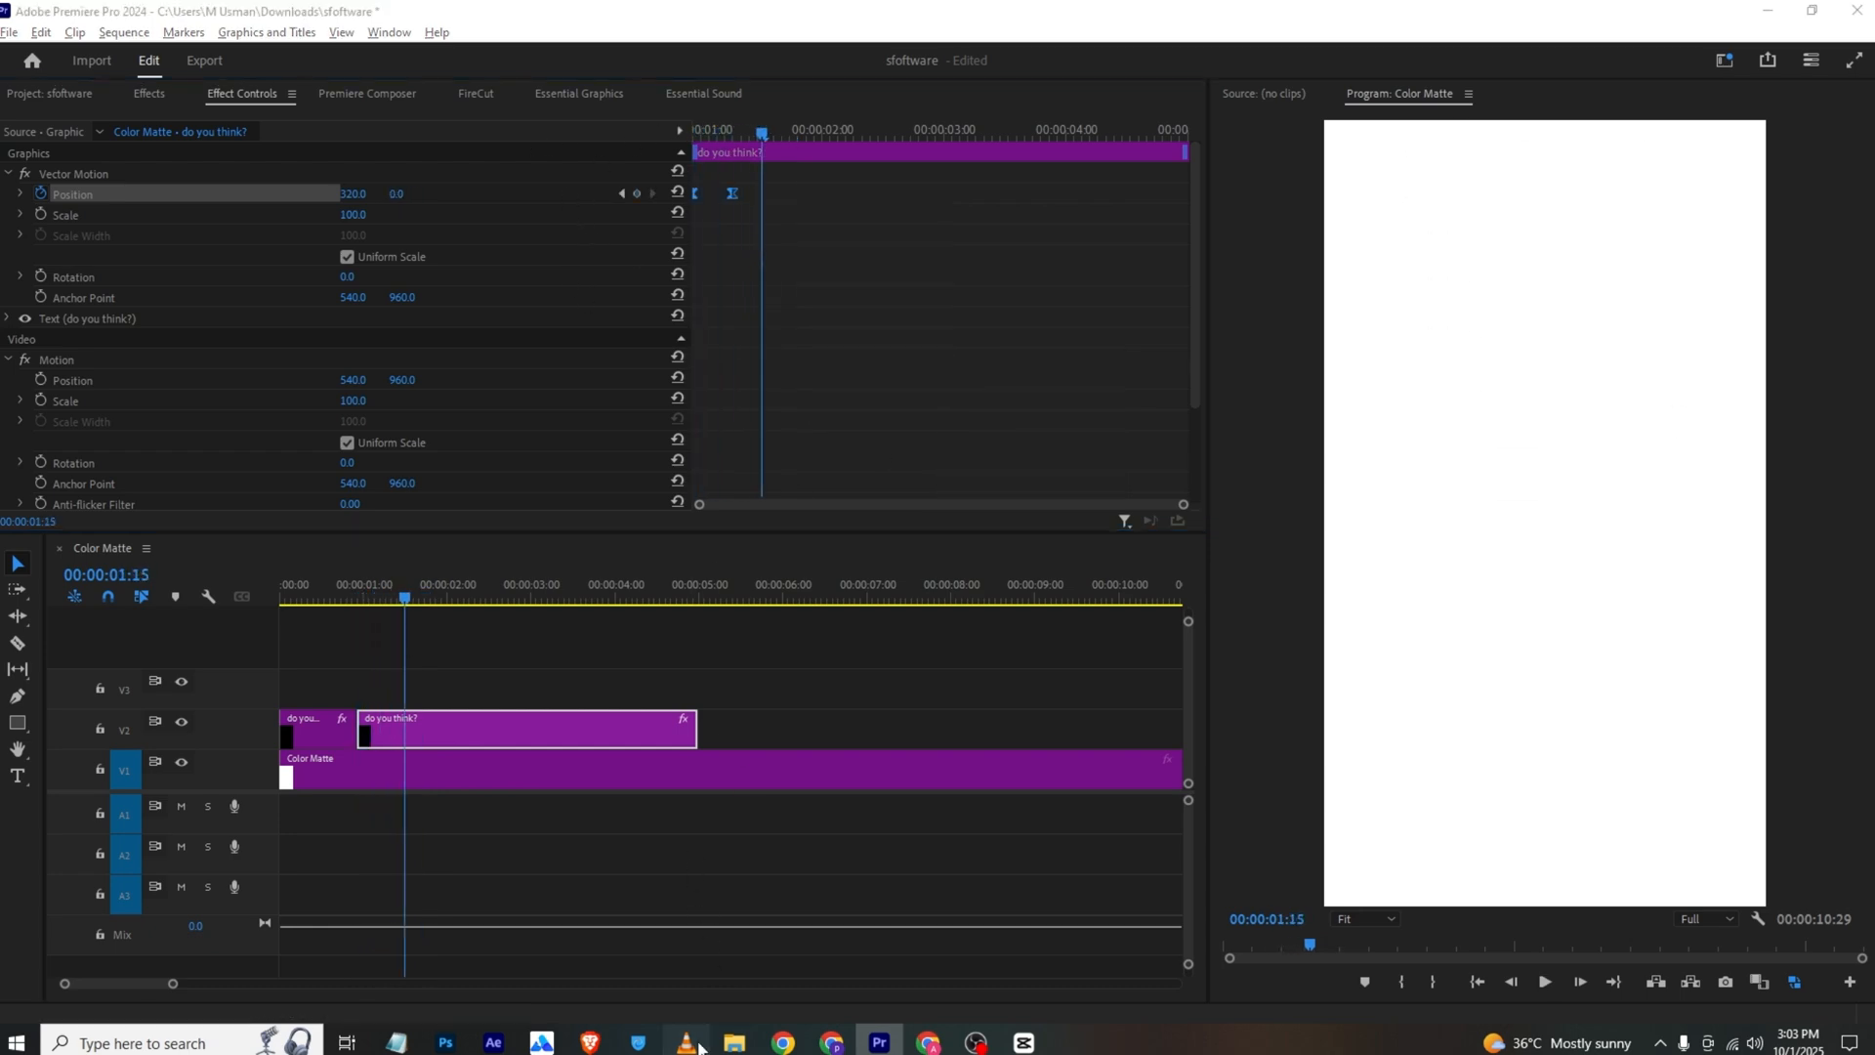
pyautogui.press('space')
pyautogui.press('space')
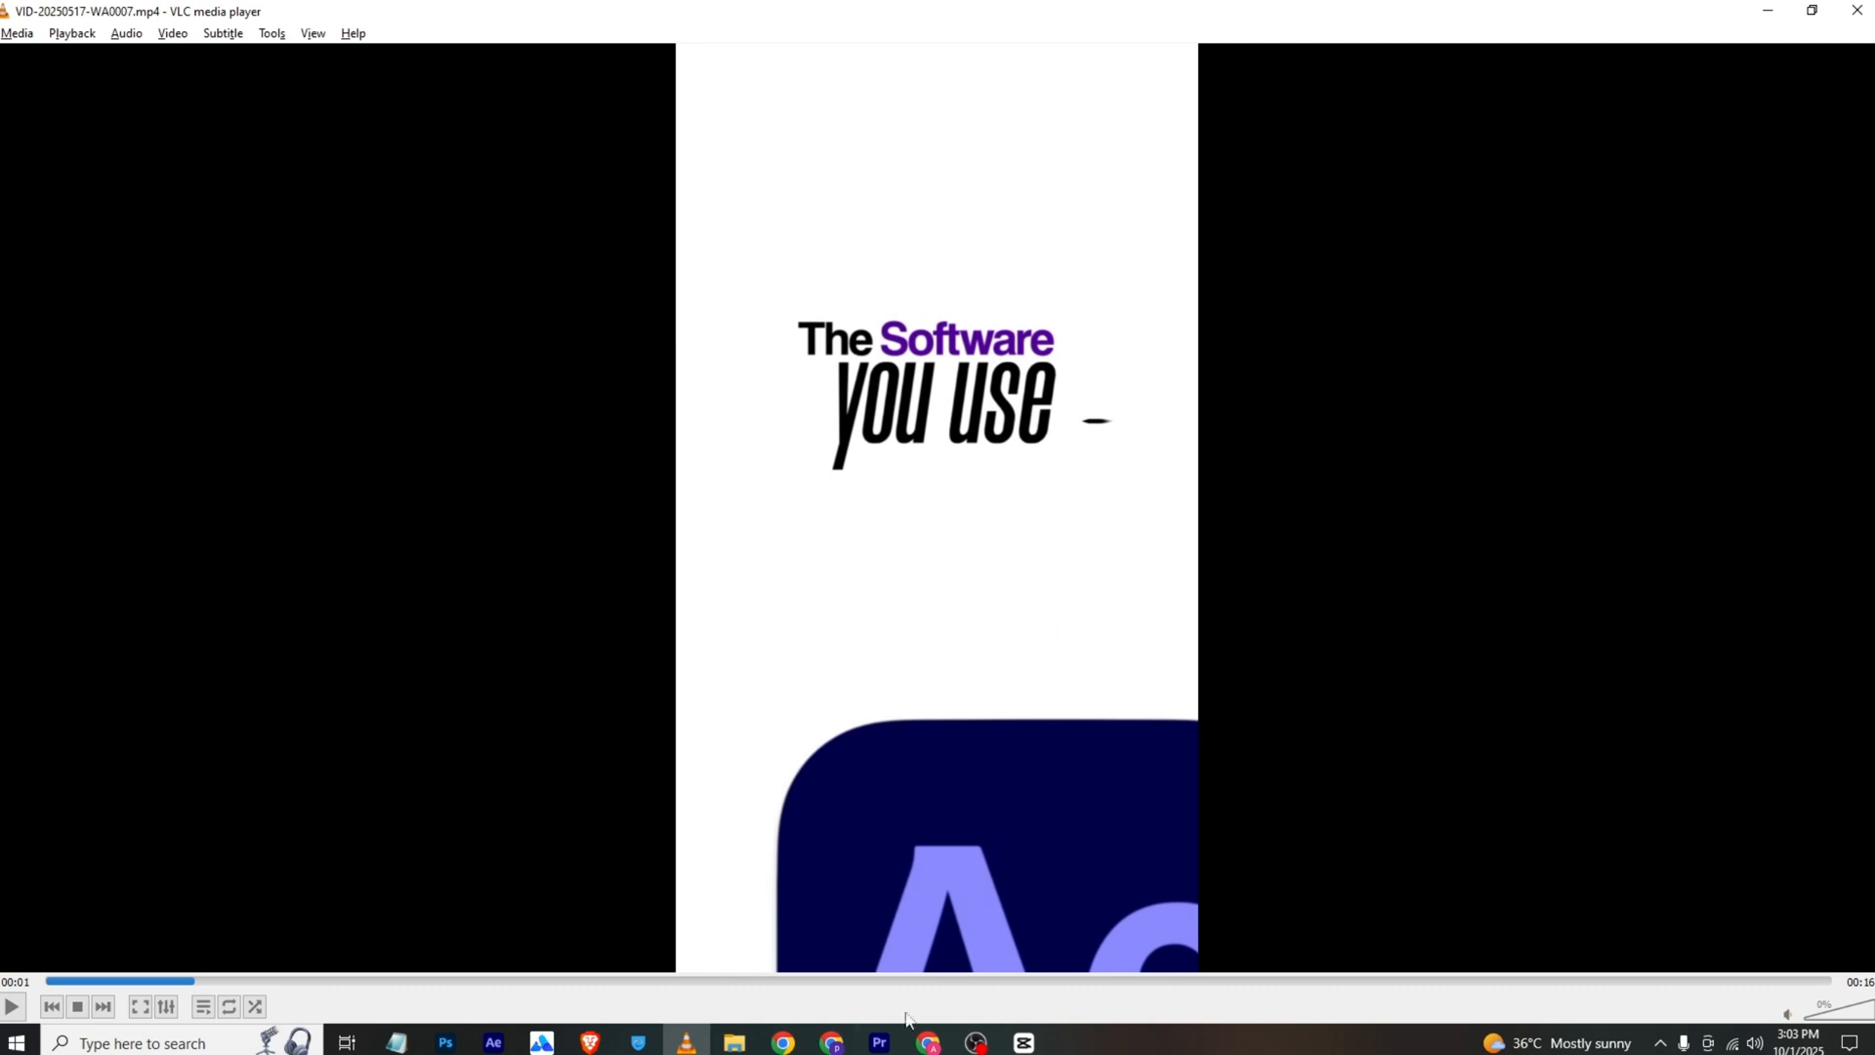
# Switch back to Premiere Pro and place after-effects.png on track V3 at 00:00:01:15
pyautogui.click(879, 1042)
pyautogui.click(72, 96)
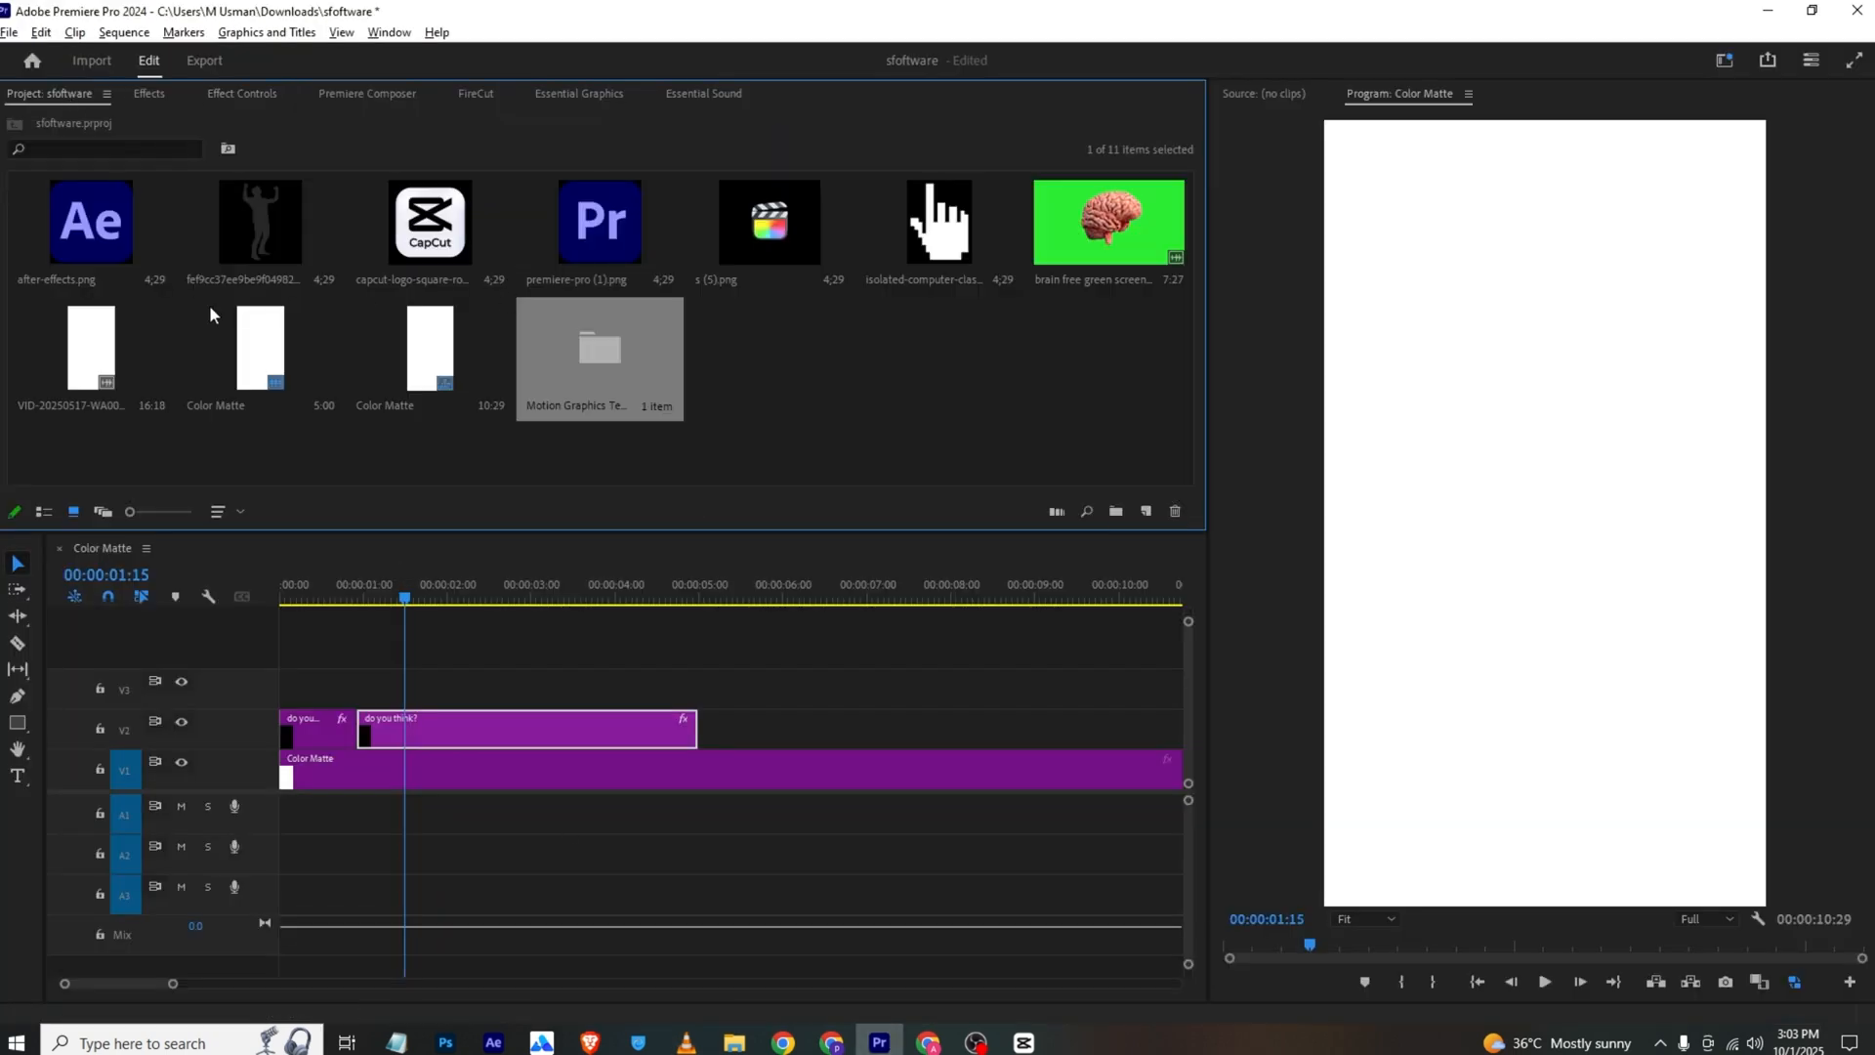
pyautogui.moveTo(93, 227); pyautogui.dragTo(479, 682)
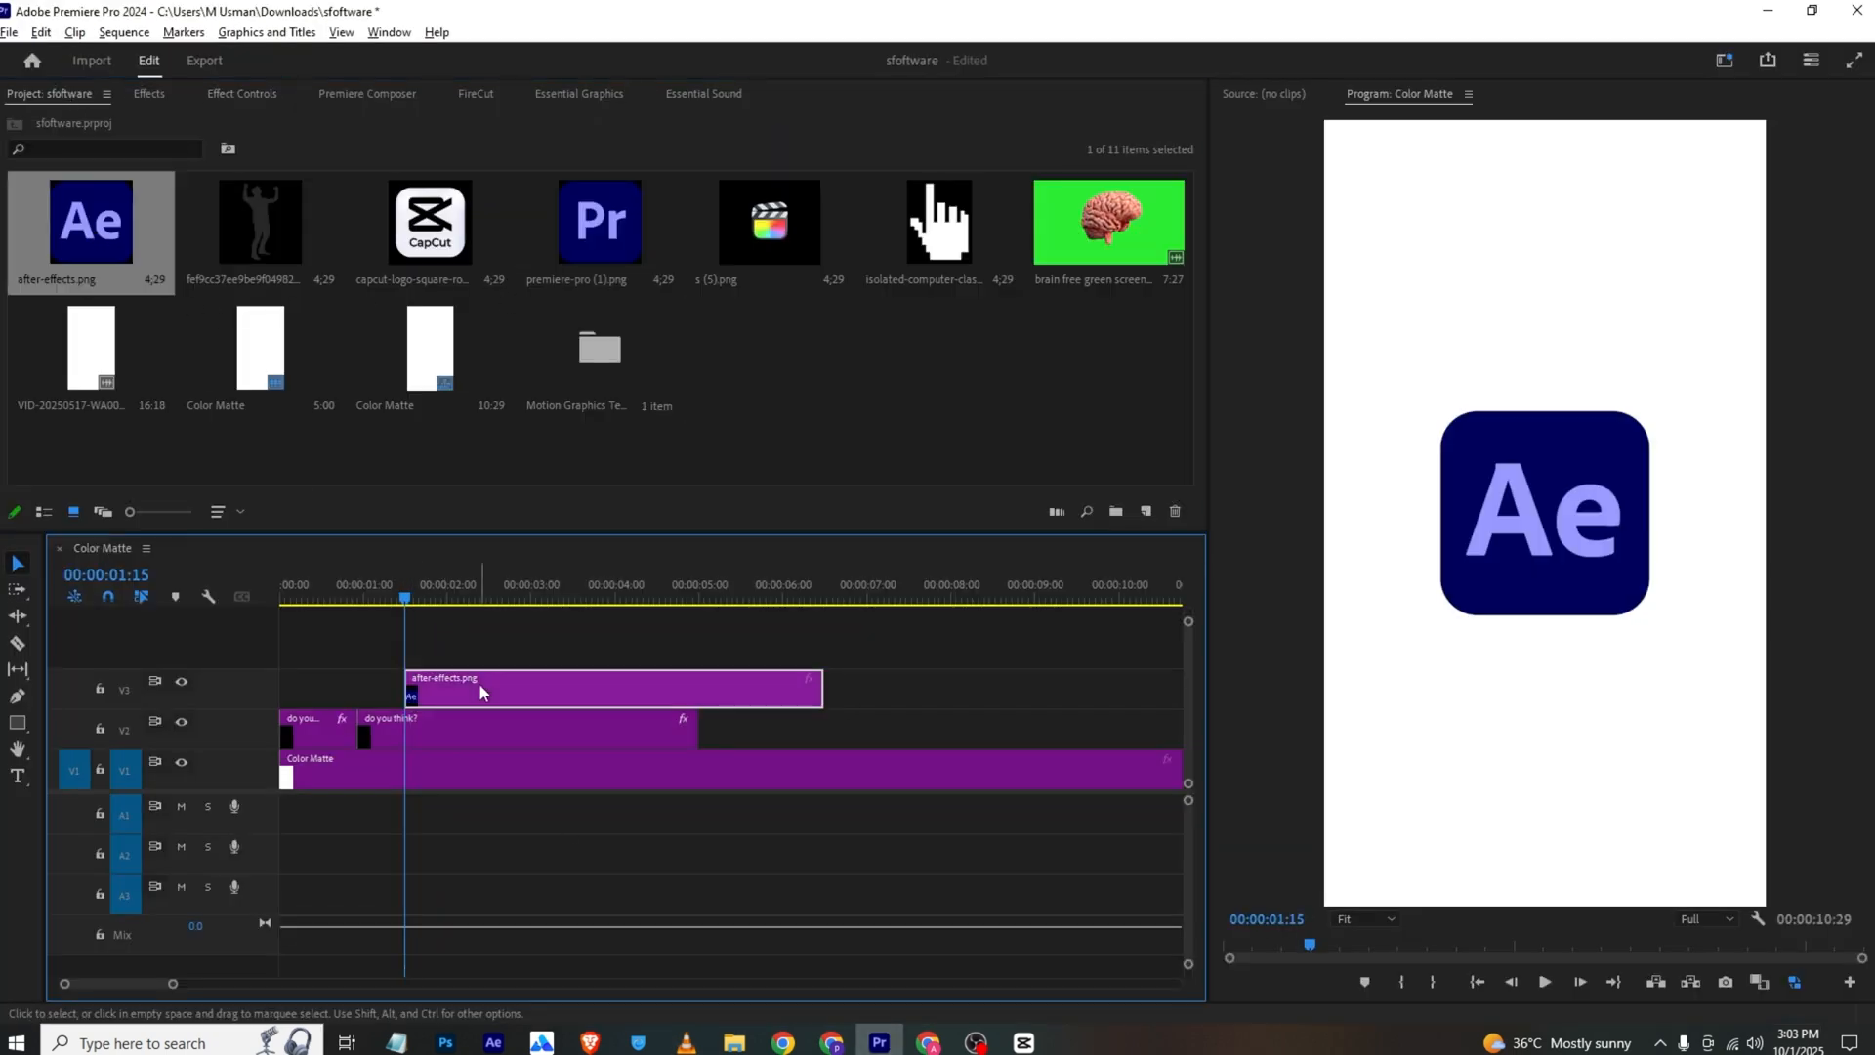
# Set the After Effects logo's Scale to 209 and Position to 943, 1856, and turn on Position keyframing
pyautogui.click(242, 94)
pyautogui.moveTo(355, 217)
pyautogui.mouseDown()
pyautogui.moveTo(1221, 195)
pyautogui.moveTo(398, 247)
pyautogui.moveTo(376, 199)
pyautogui.moveTo(396, 198)
pyautogui.moveTo(360, 194)
pyautogui.mouseUp()
pyautogui.click(40, 193)
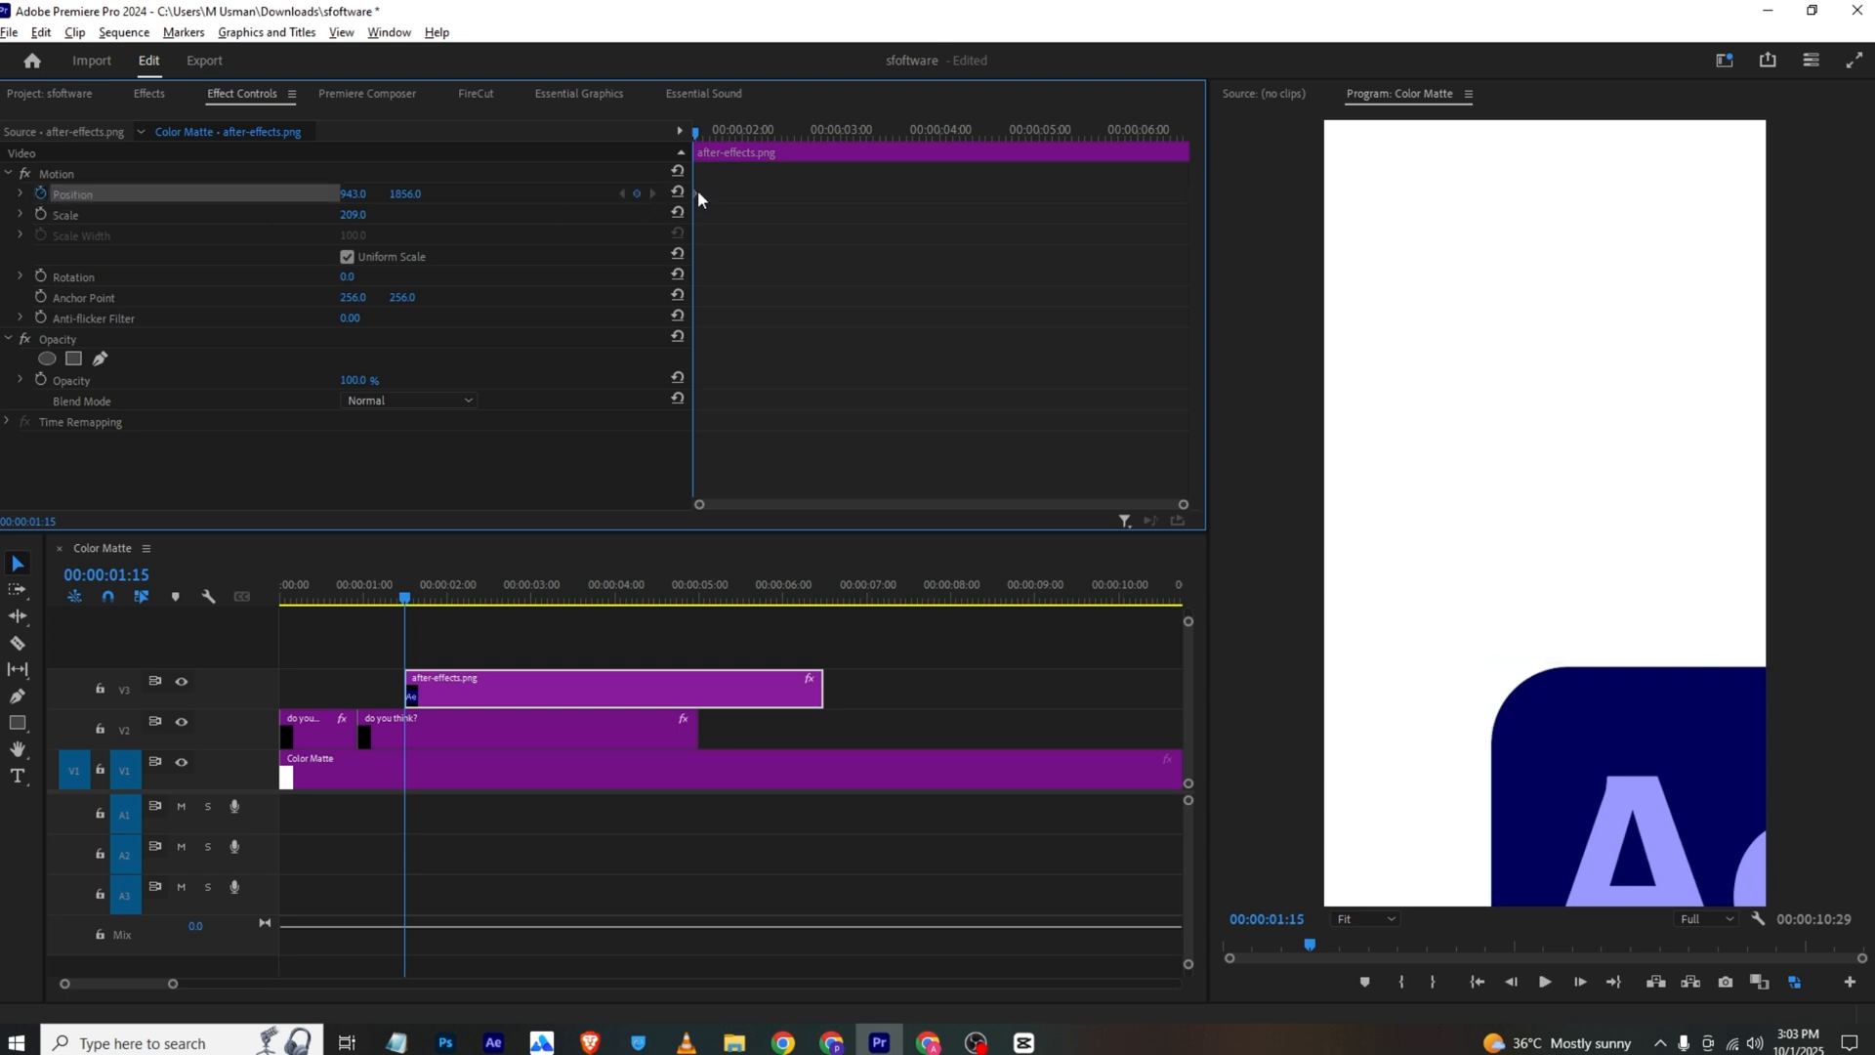
# Move the logo's Position keyframe to about 00:00:02:08, add a starting keyframe with vertical position 3264, and preview the rise
pyautogui.moveTo(697, 193); pyautogui.dragTo(768, 193)
pyautogui.moveTo(406, 196); pyautogui.dragTo(489, 197)
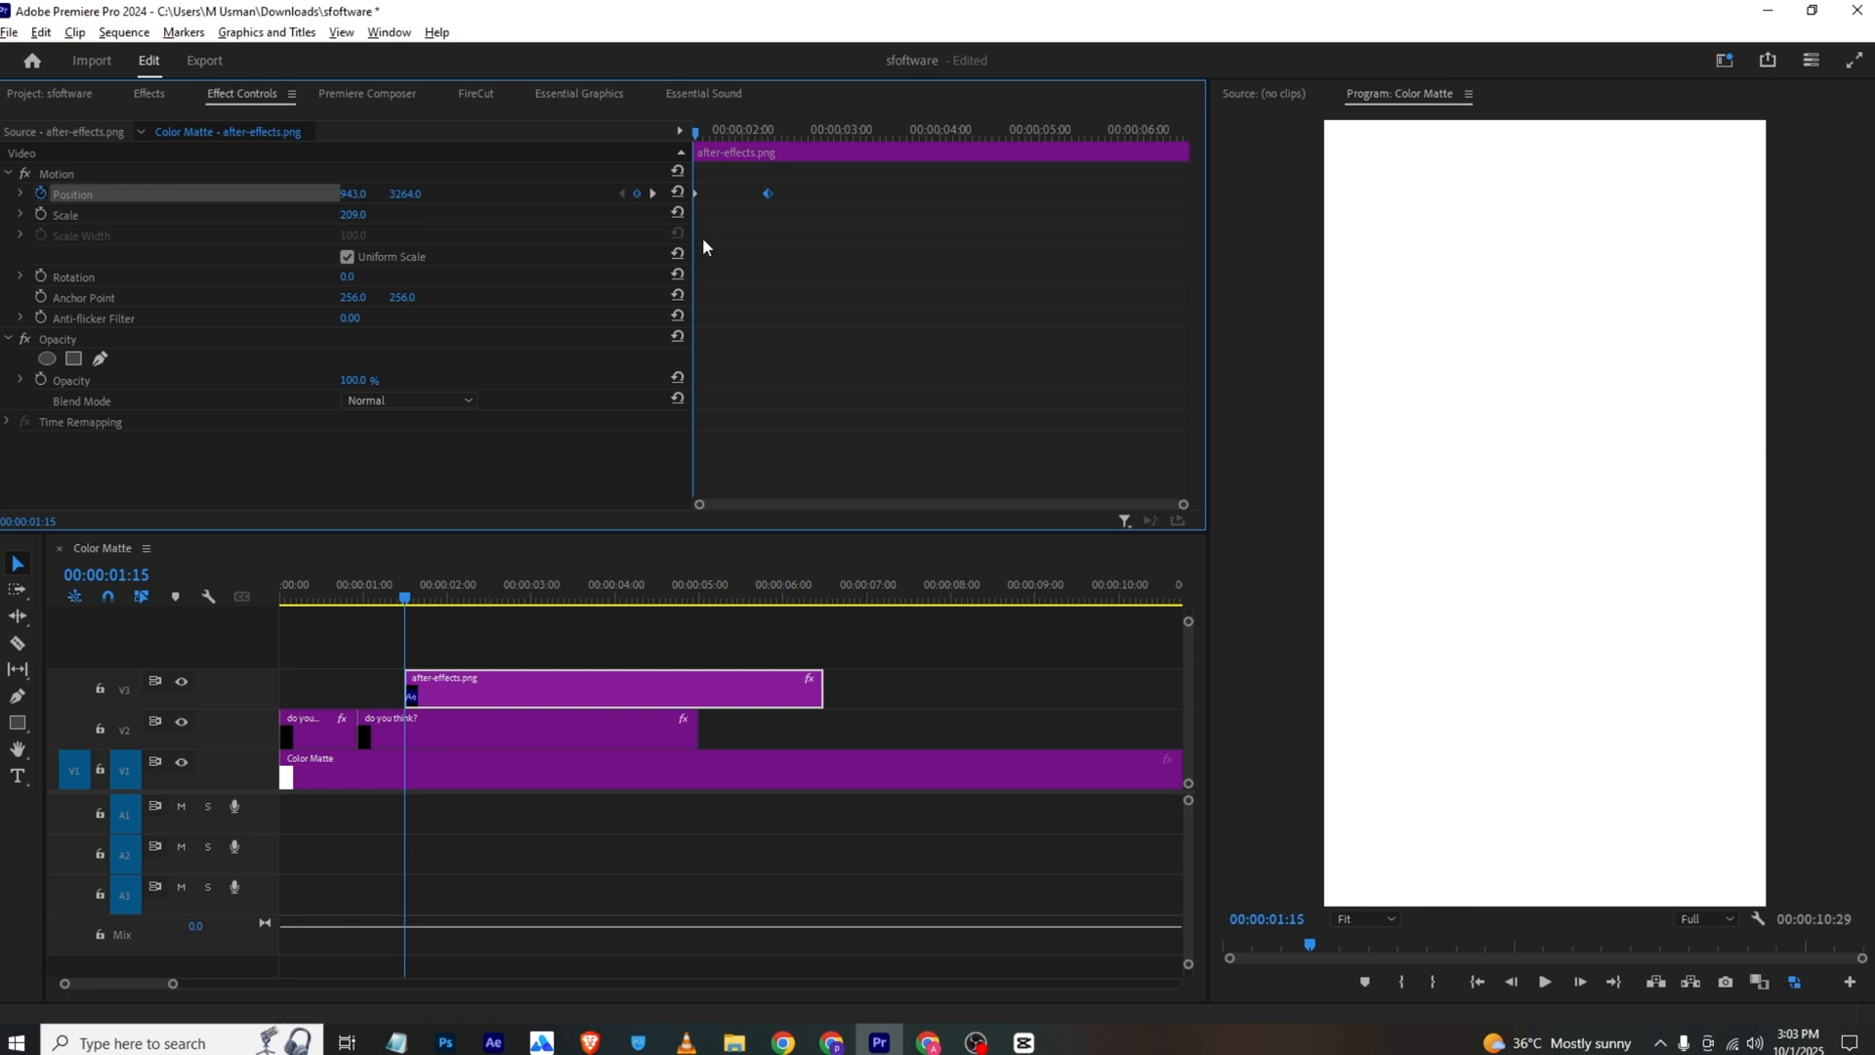
pyautogui.click(707, 95)
pyautogui.hotkey('shift', '5')
pyautogui.press('space')
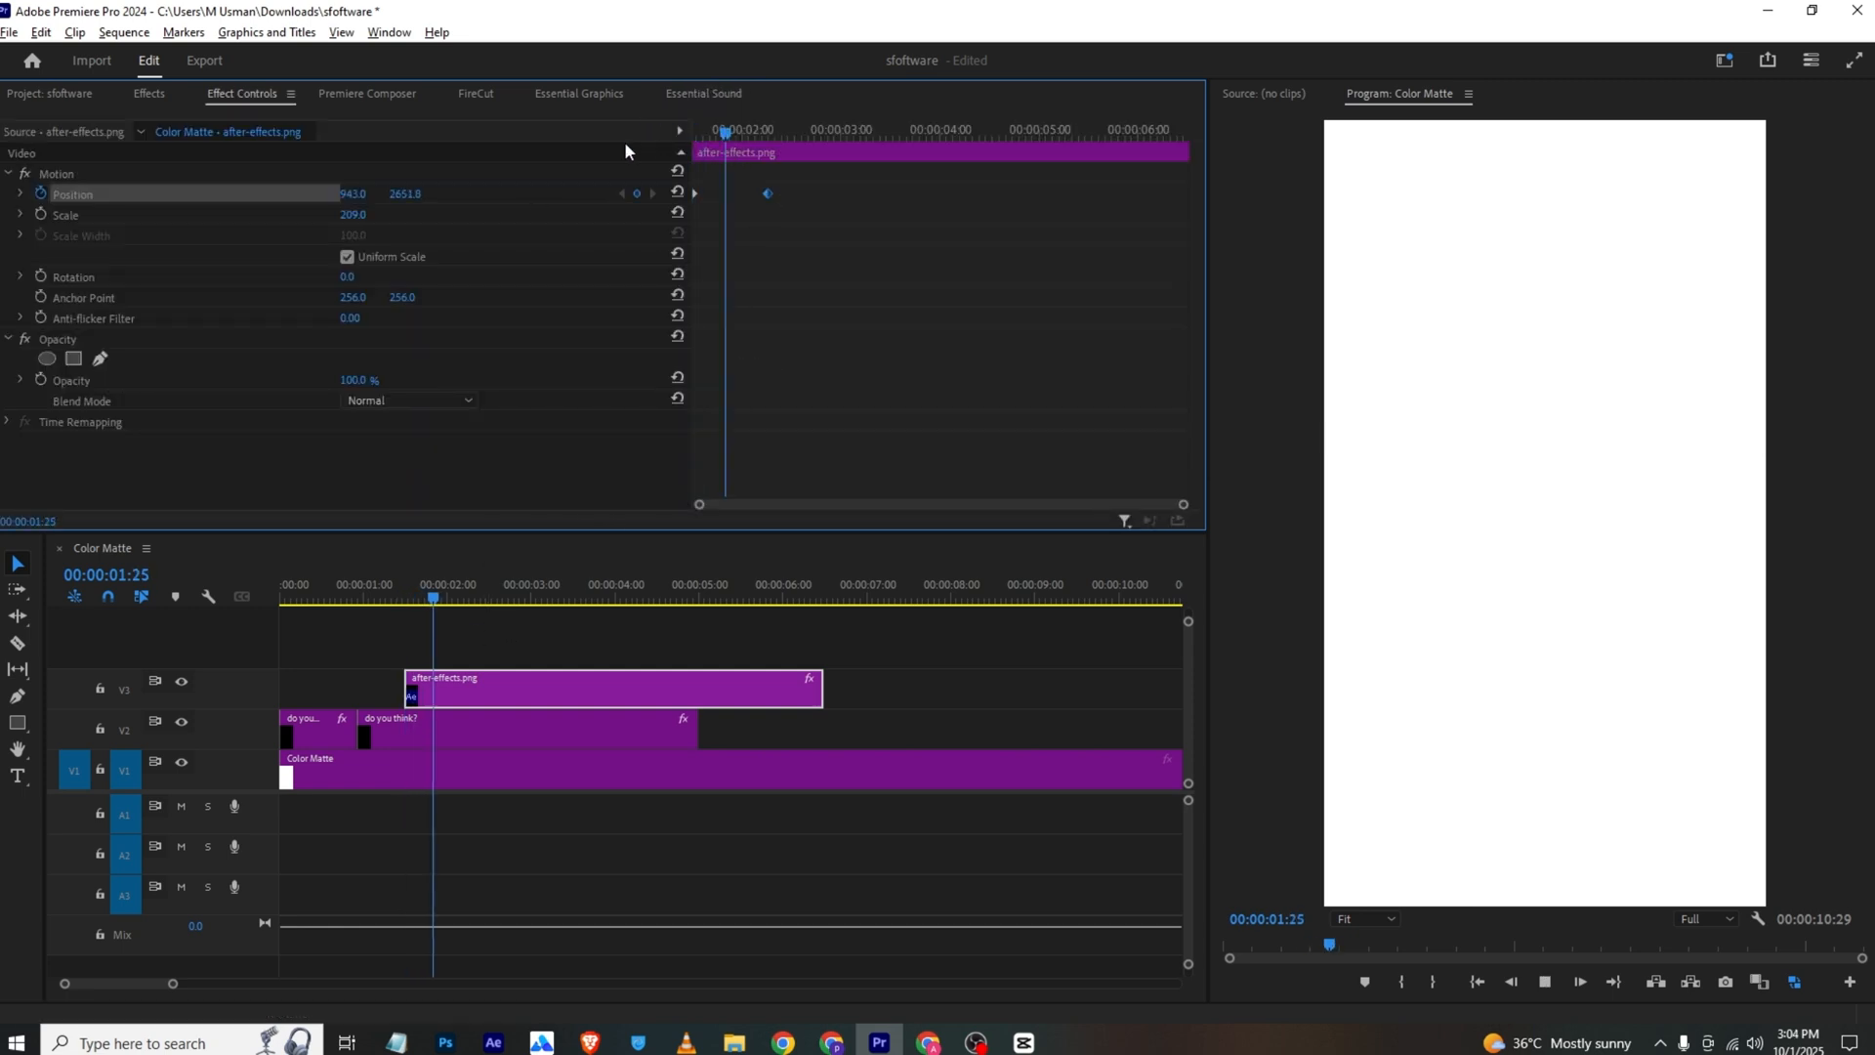
pyautogui.press('space')
# Apply Ease In temporal interpolation to both of the logo's Position keyframes and play back the entrance
pyautogui.moveTo(804, 206); pyautogui.dragTo(628, 237)
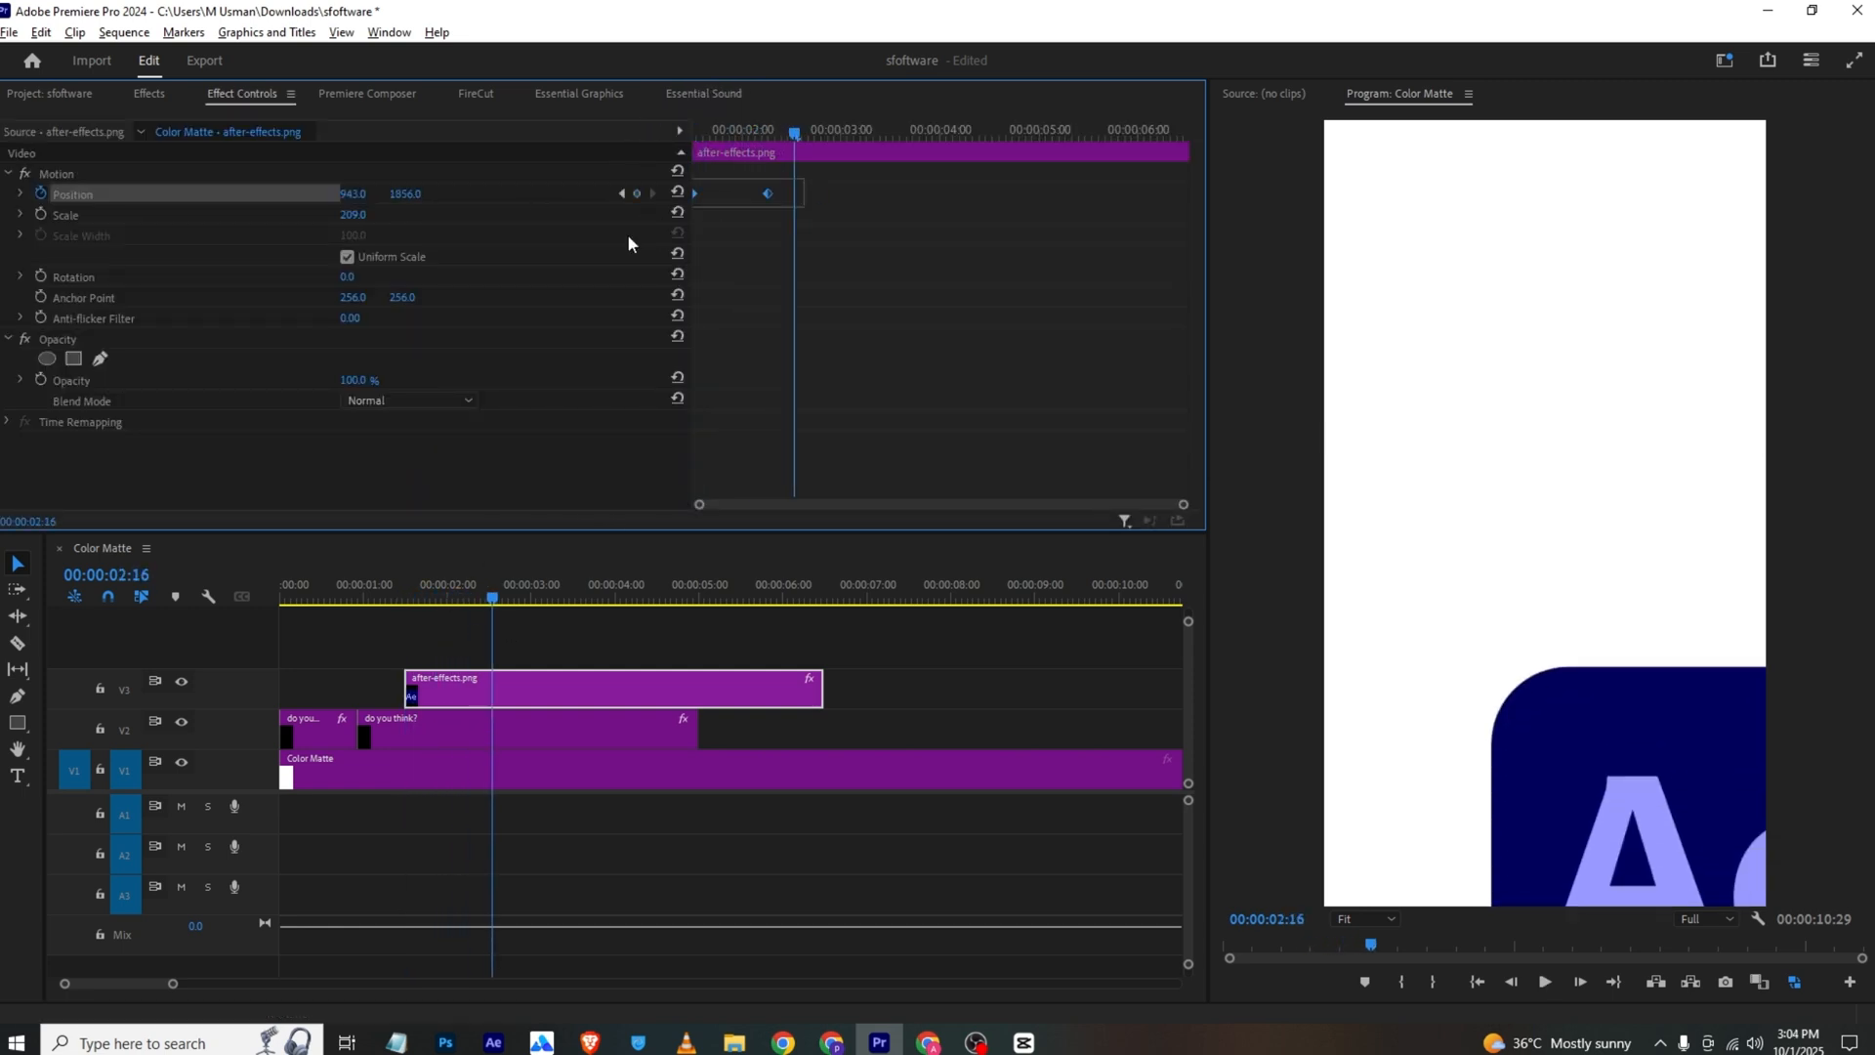
pyautogui.rightClick(764, 190)
pyautogui.moveTo(879, 356)
pyautogui.click(1046, 449)
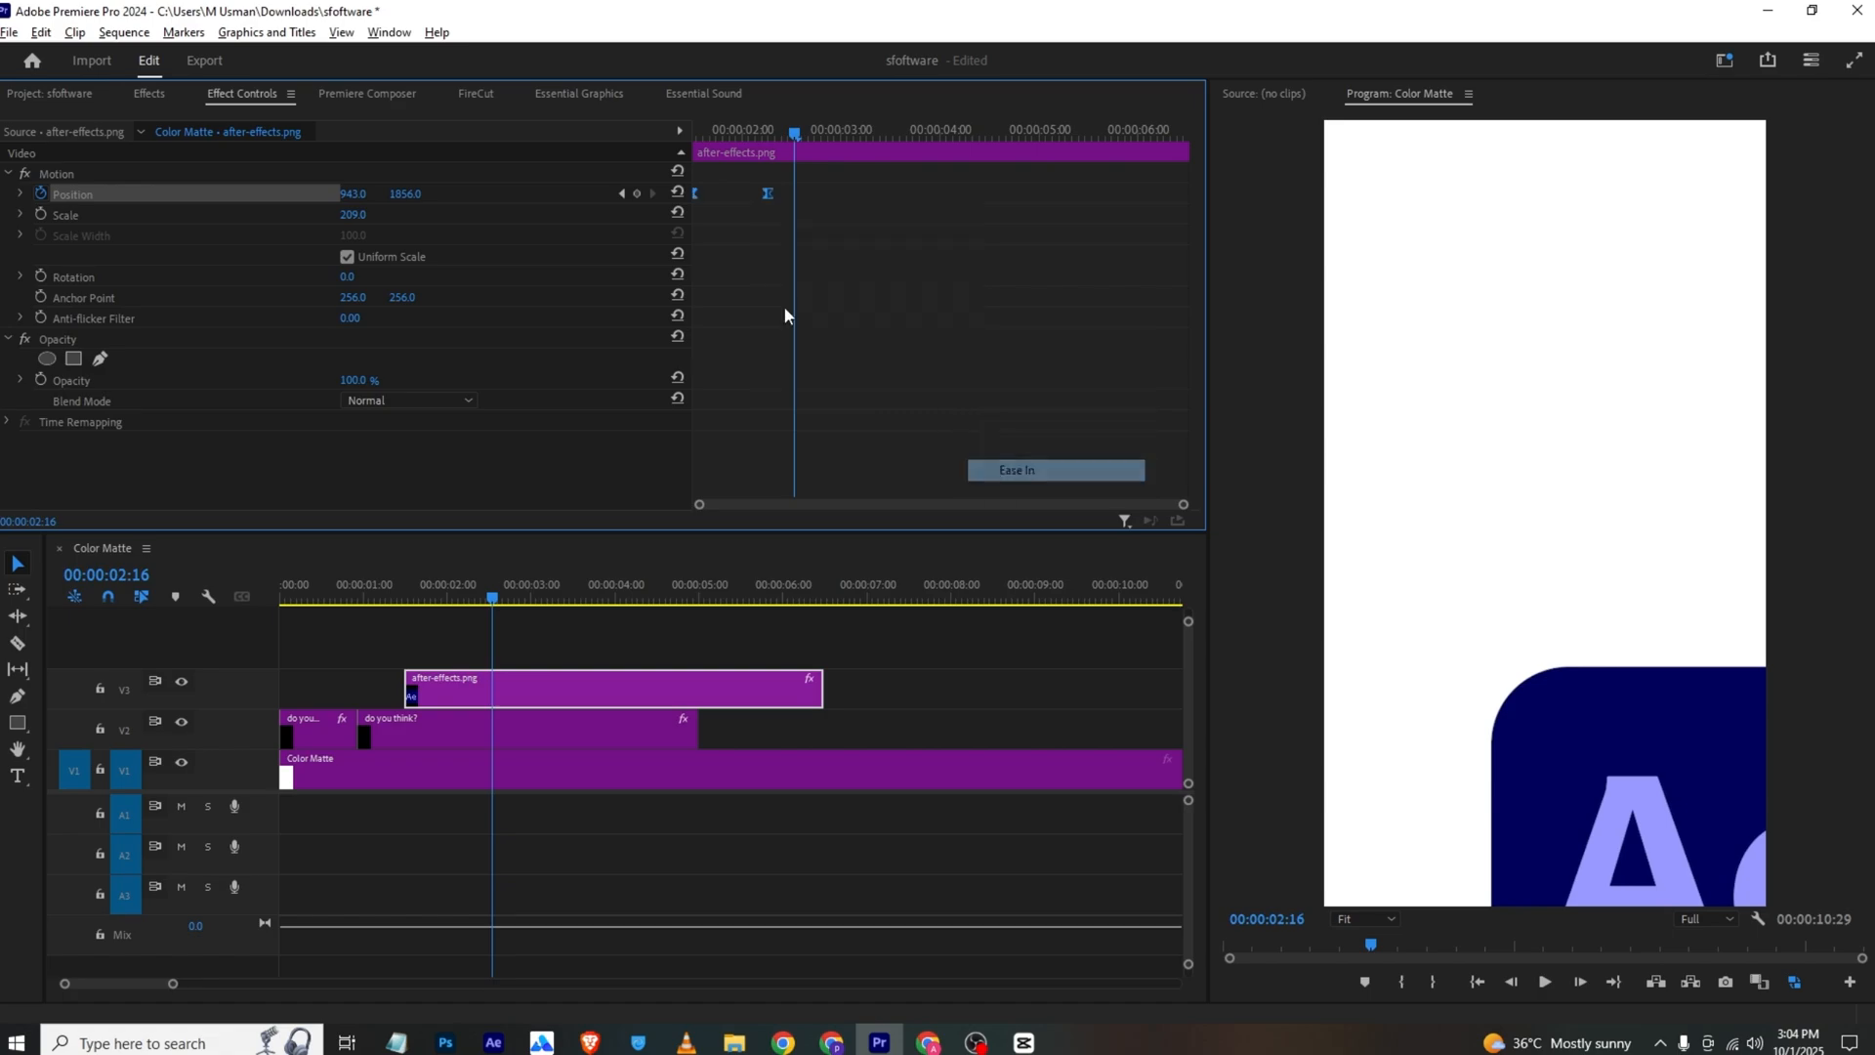
pyautogui.moveTo(794, 133); pyautogui.dragTo(675, 141)
pyautogui.press('space')
# Switch to VLC media player and continue through the reference video to study the motion following the logo's entrance
pyautogui.click(687, 1041)
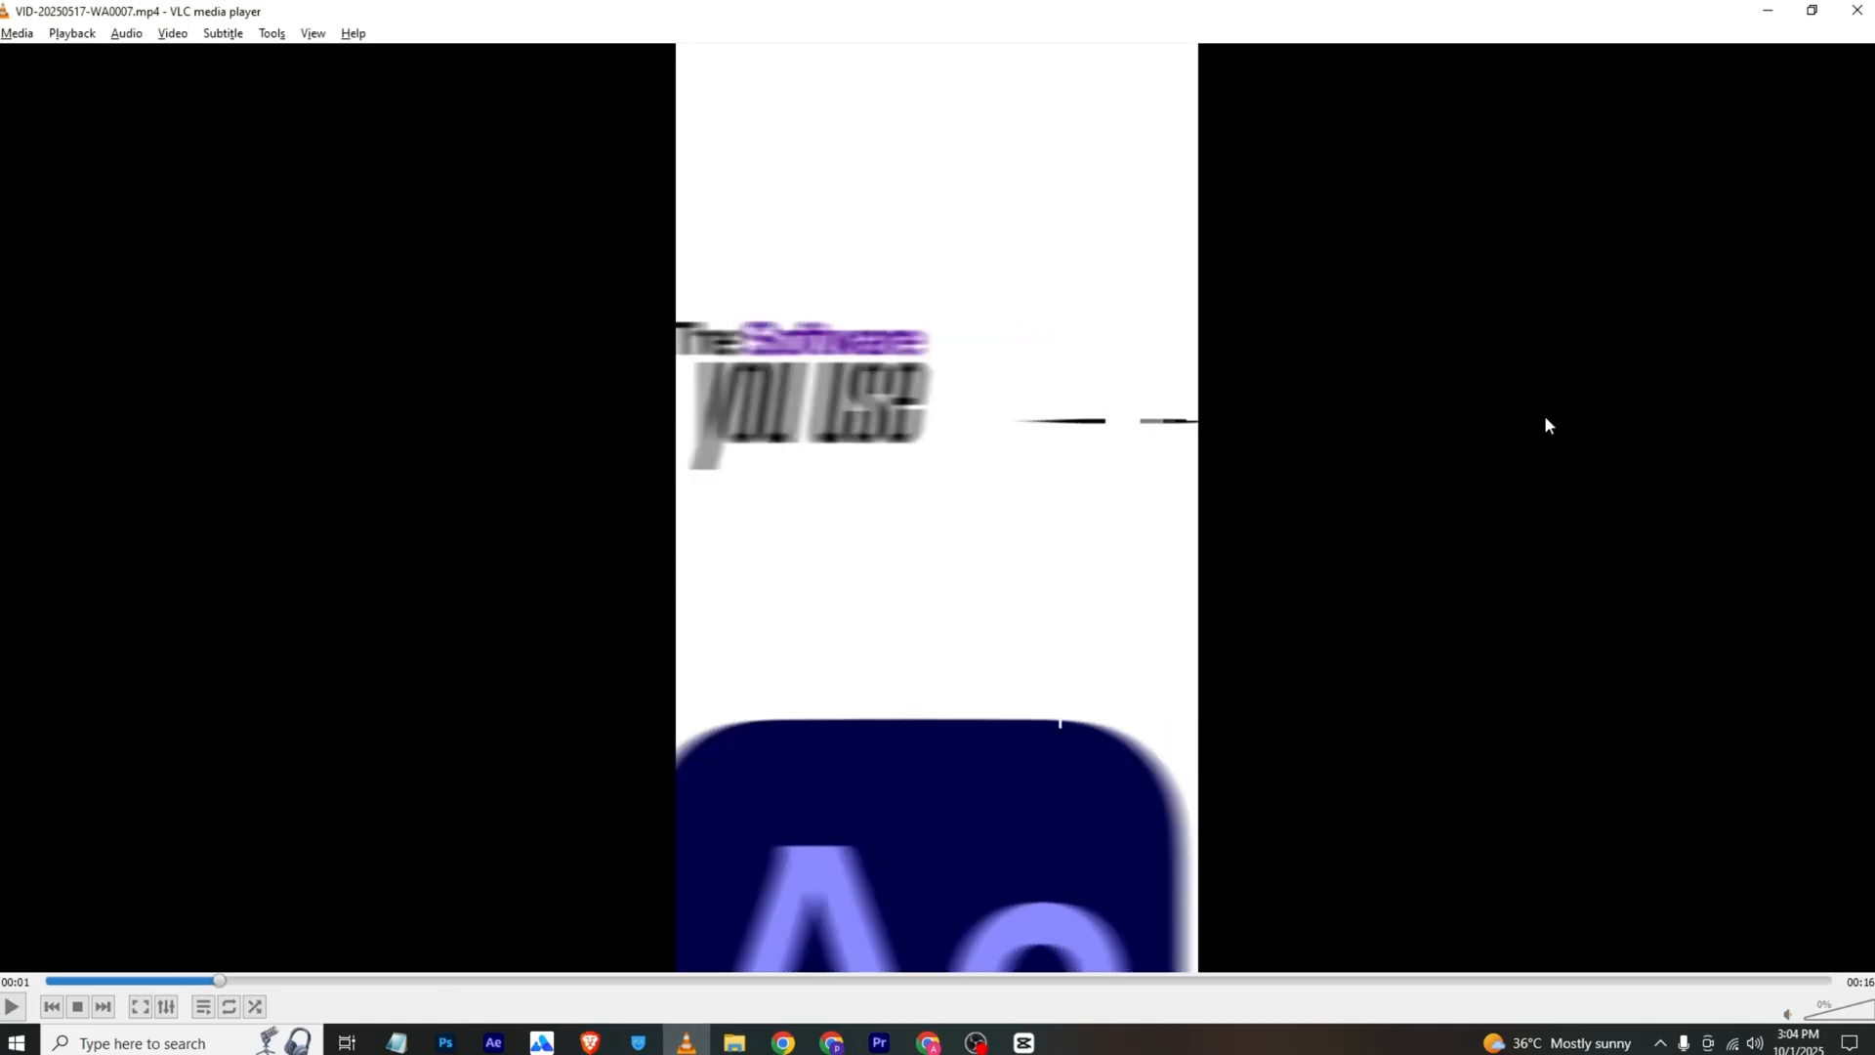
pyautogui.press('space')
pyautogui.press('space')
pyautogui.press('space')
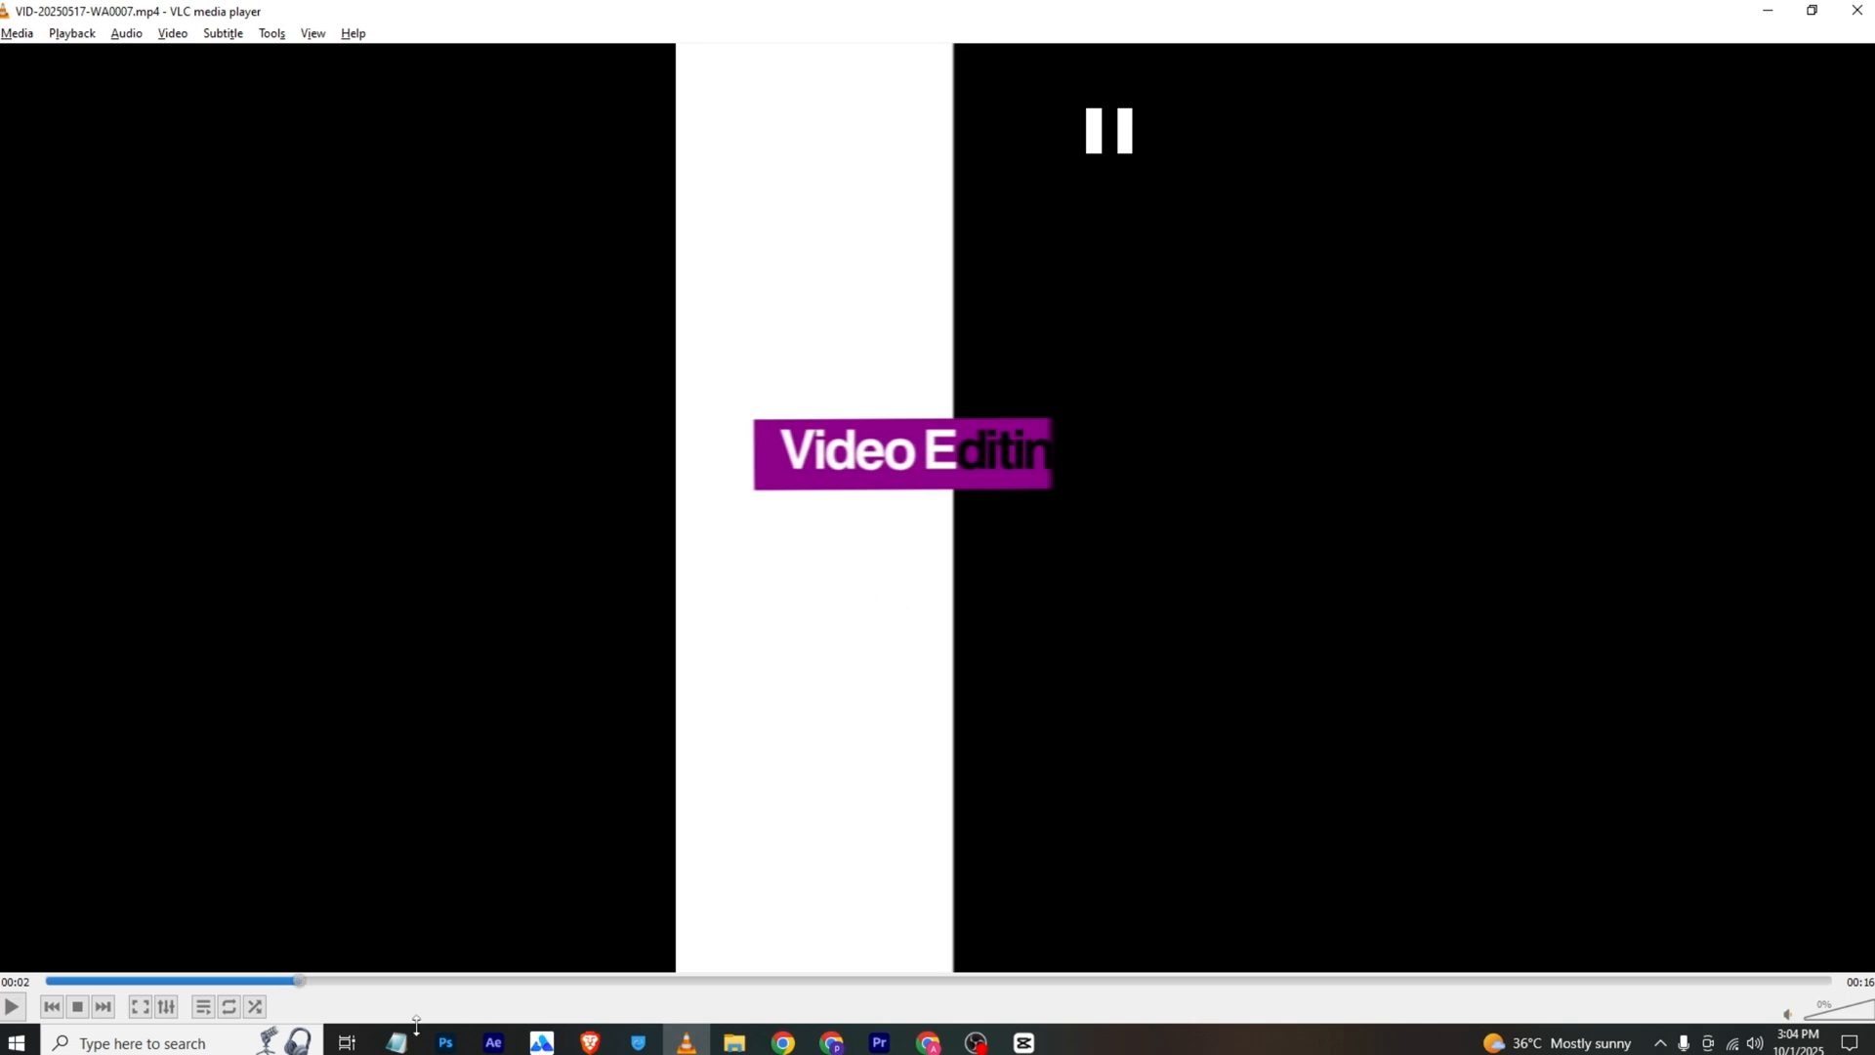
# Rewind the reference to its line, switch to Premiere Pro, and draw a horizontal Pen tool line above the logo at 00:00:02:09
pyautogui.moveTo(295, 982); pyautogui.dragTo(241, 982)
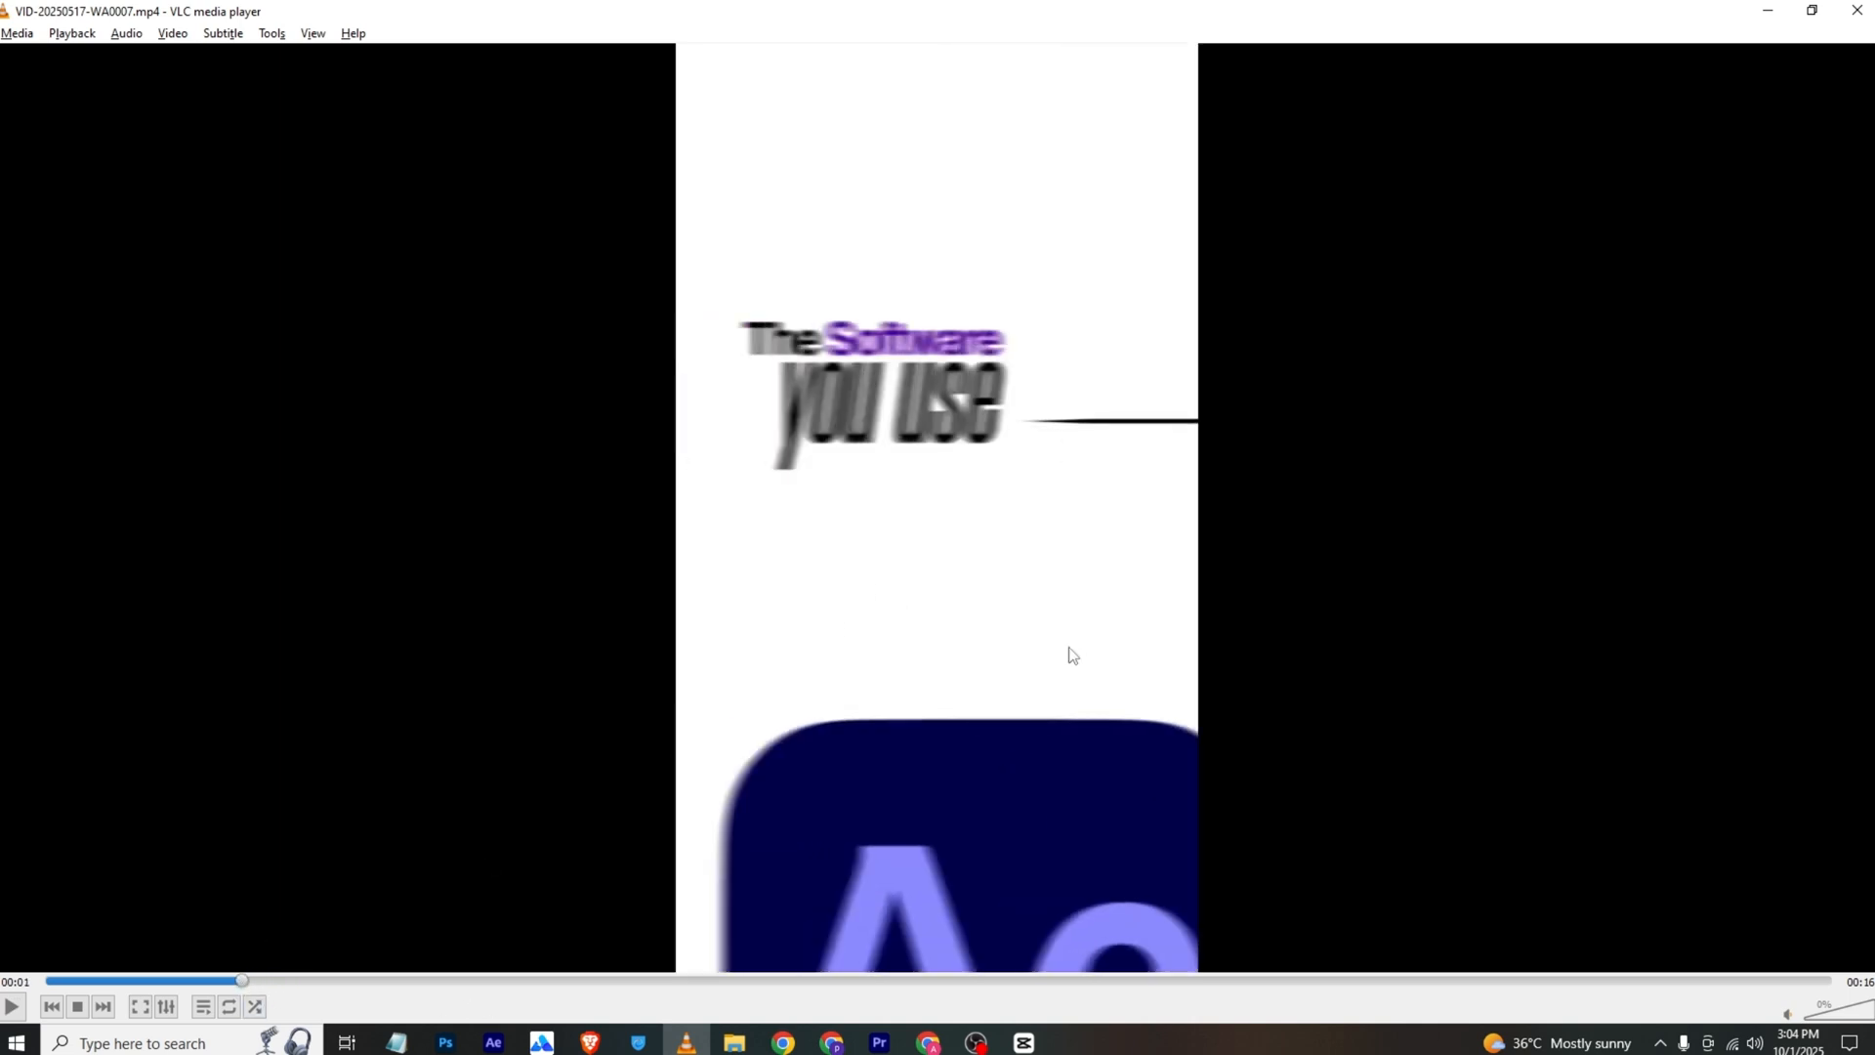
pyautogui.click(880, 1042)
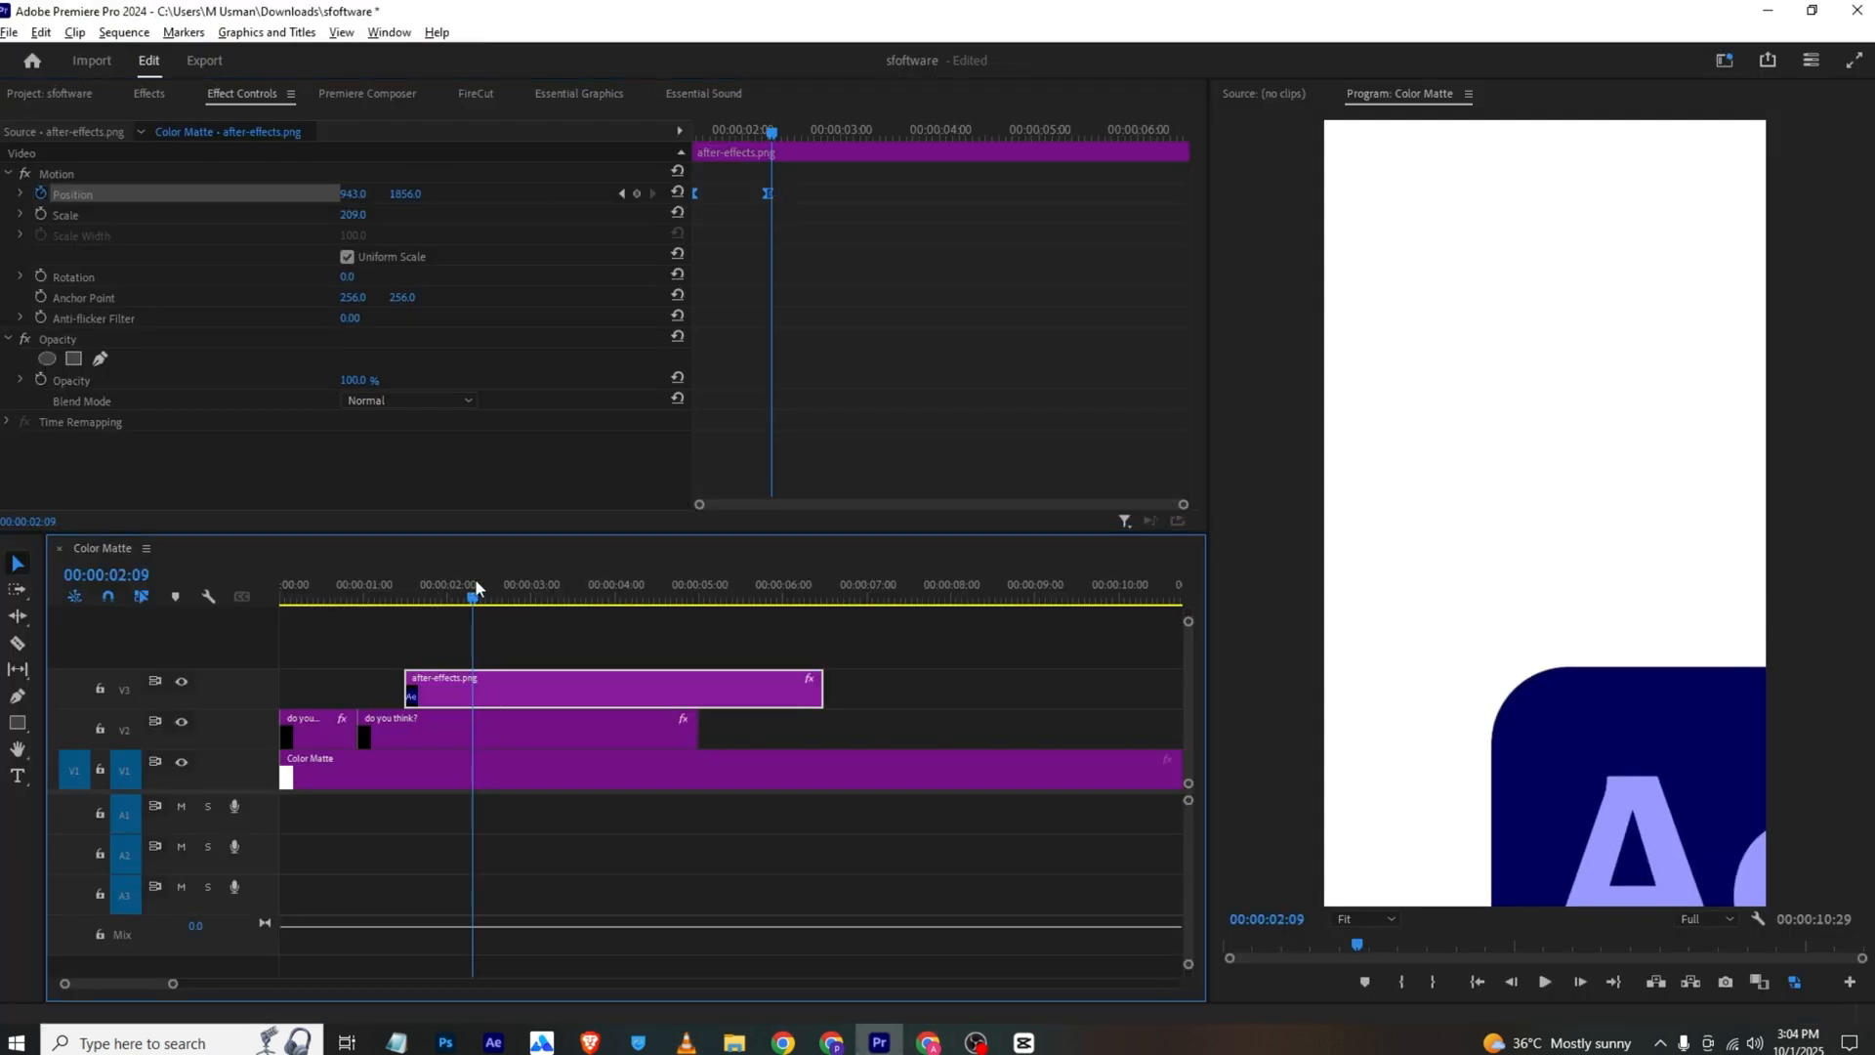
pyautogui.click(408, 633)
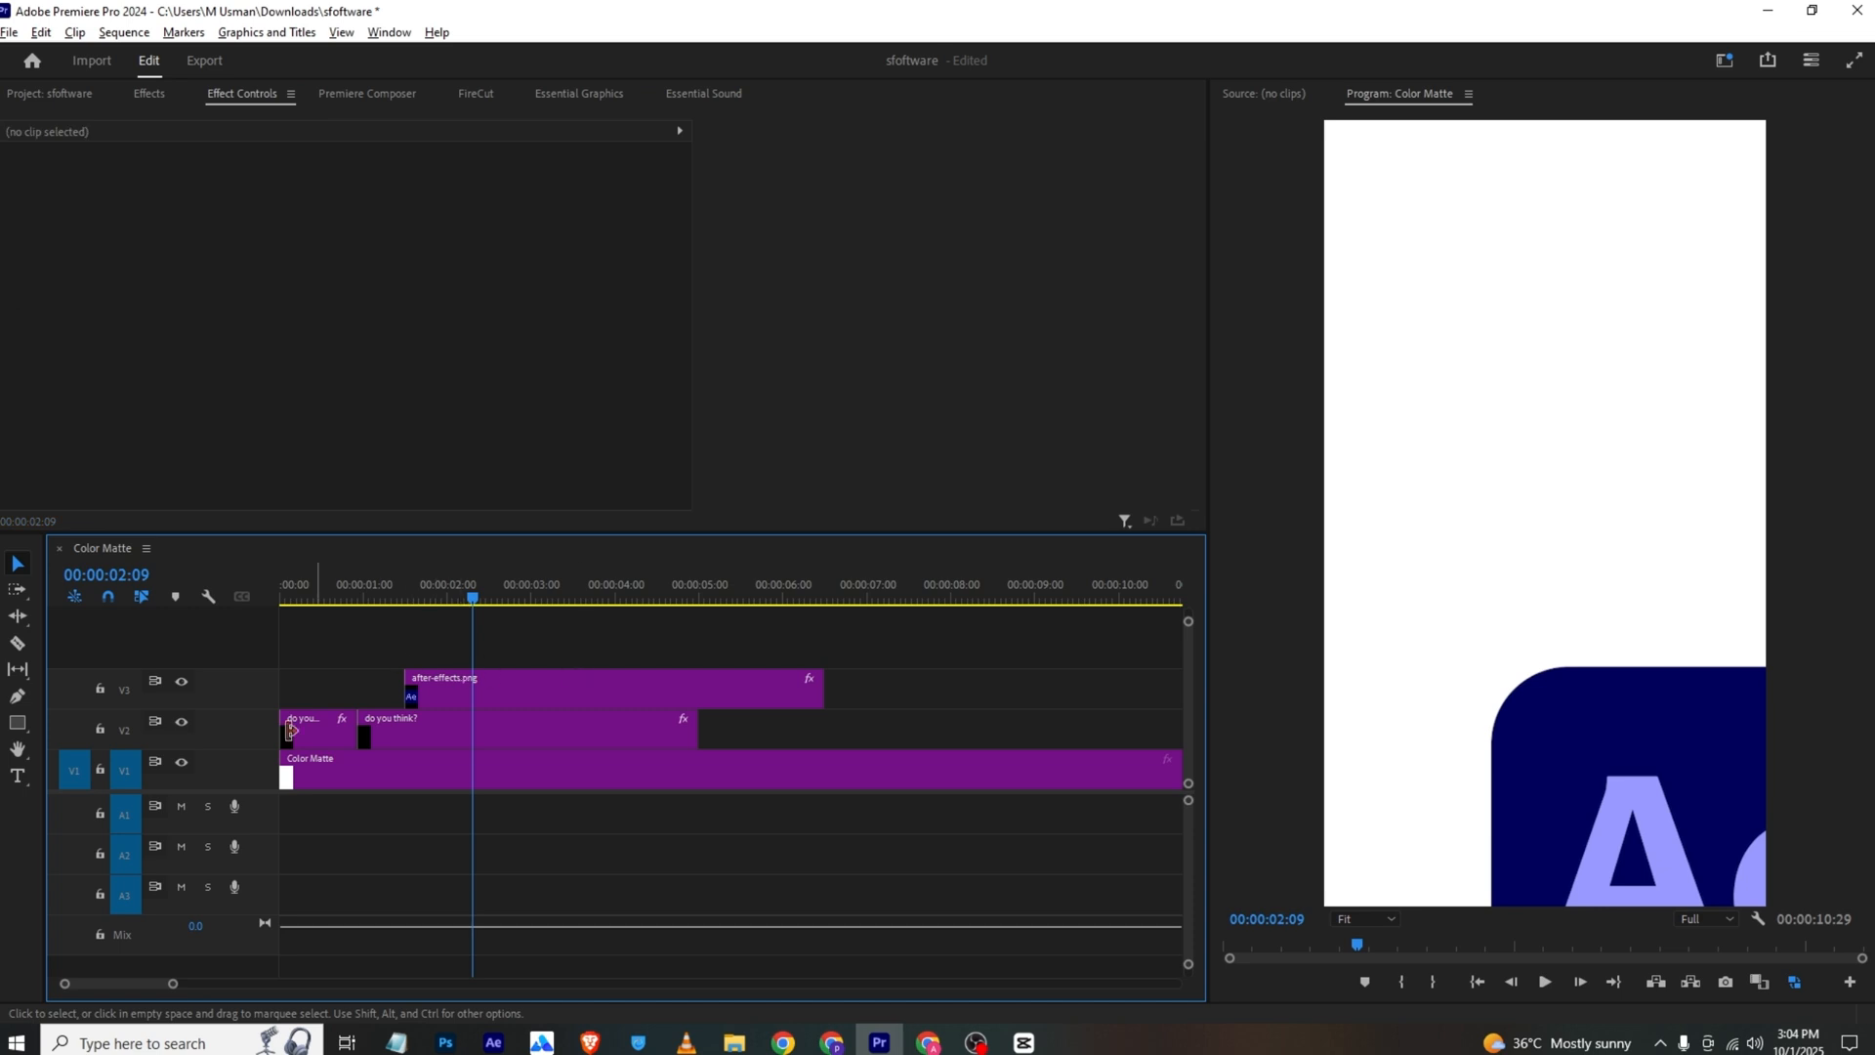
pyautogui.click(25, 695)
pyautogui.click(1454, 476)
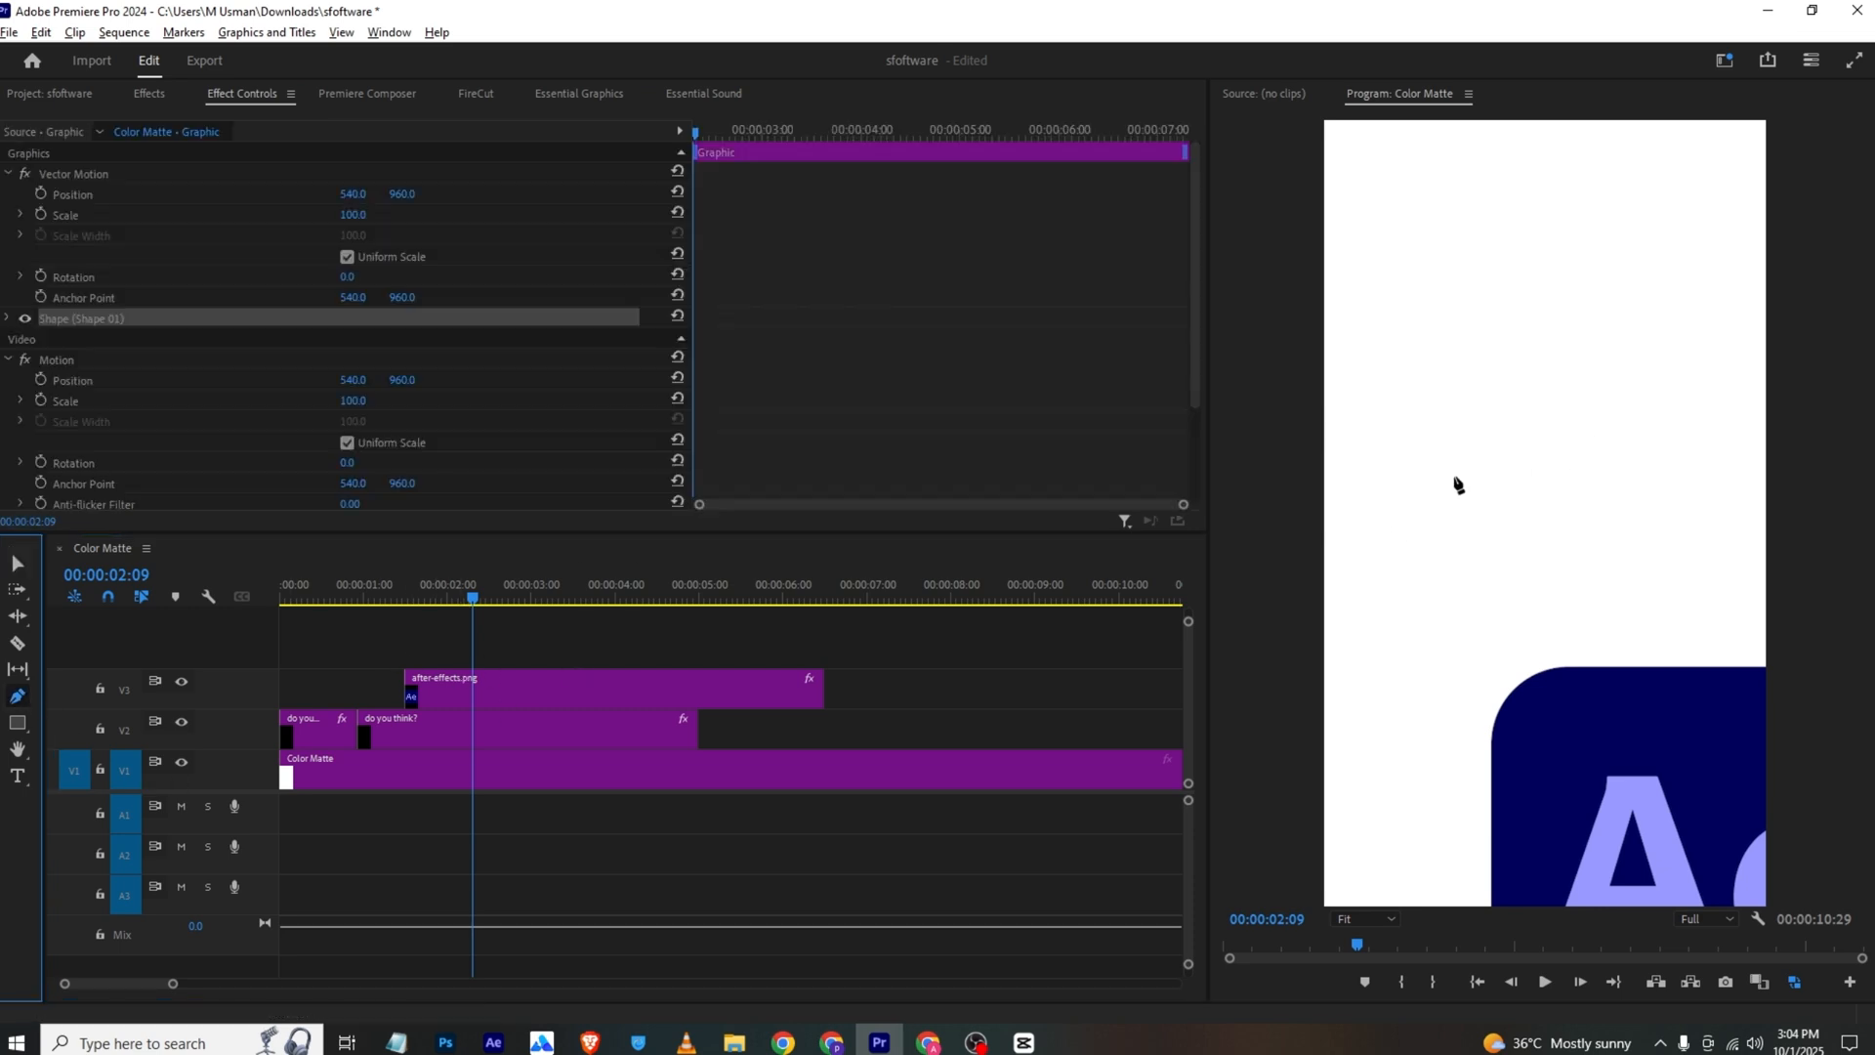
pyautogui.click(1681, 476)
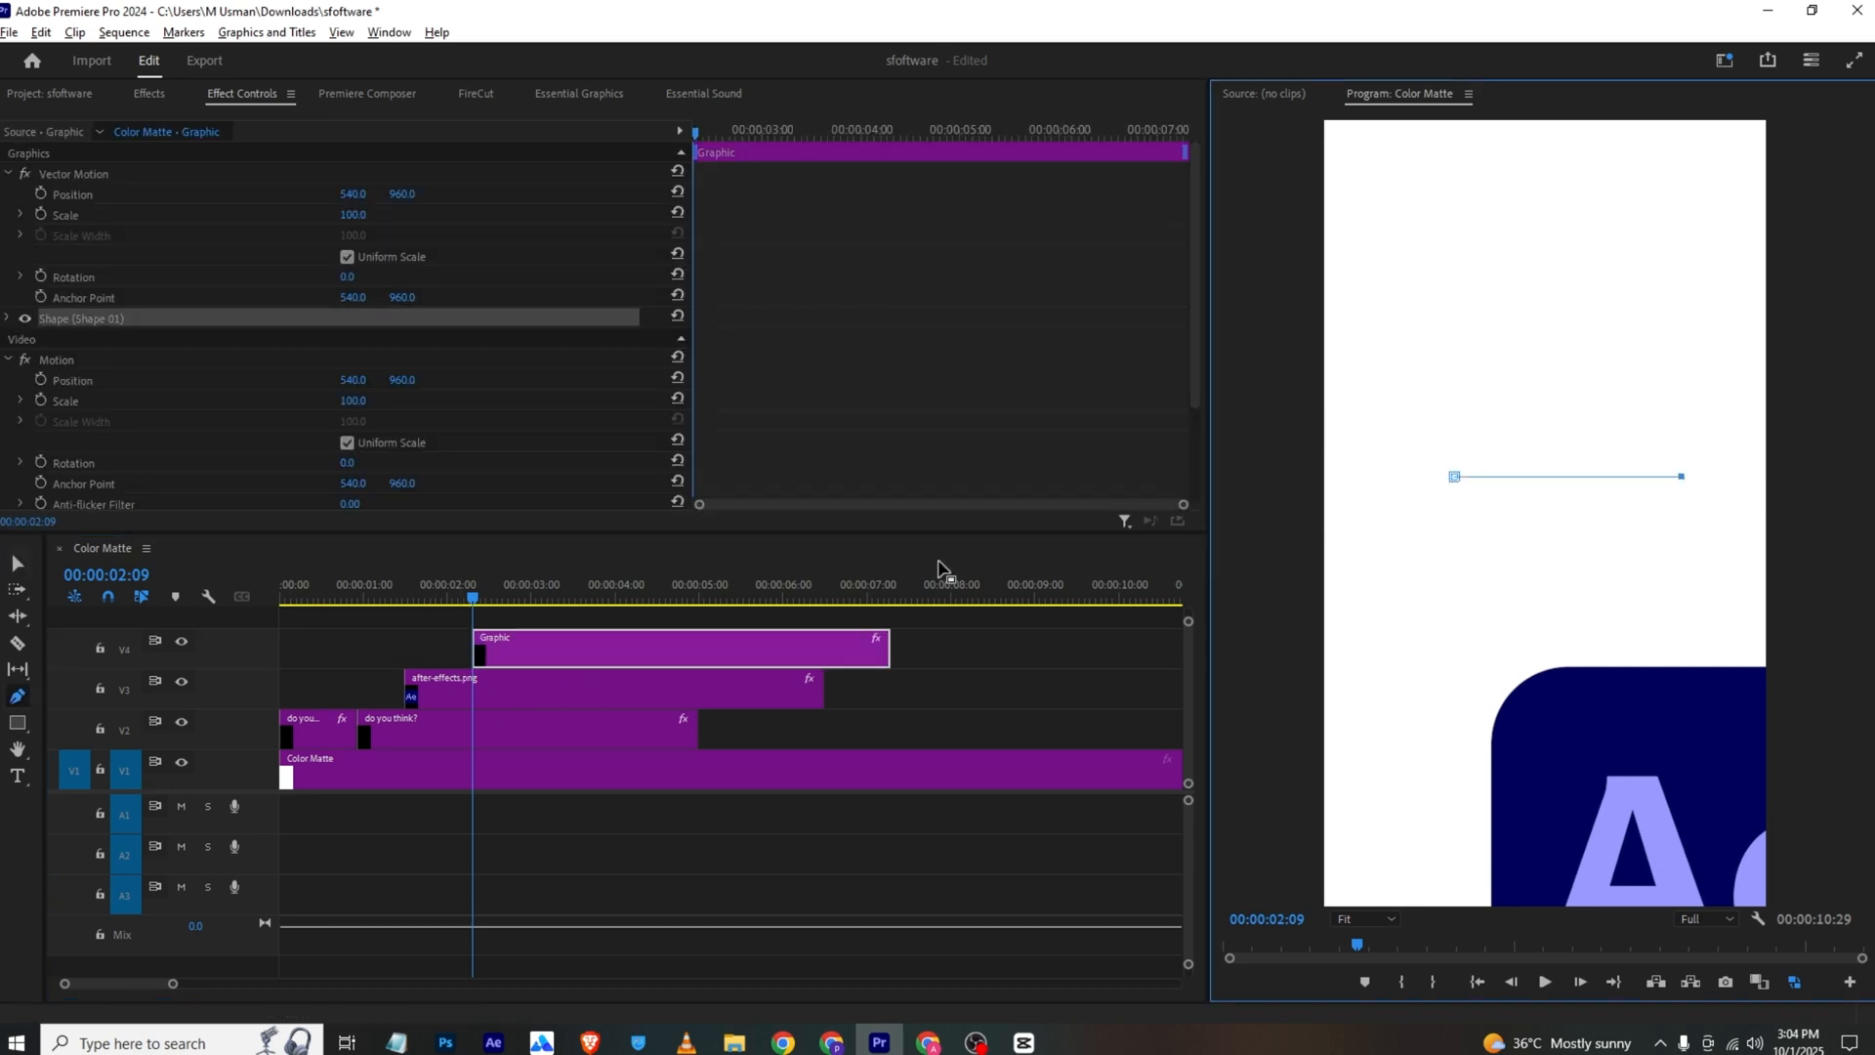
# Disable the line's fill and give it a black stroke (000000) with an increased width
pyautogui.click(562, 93)
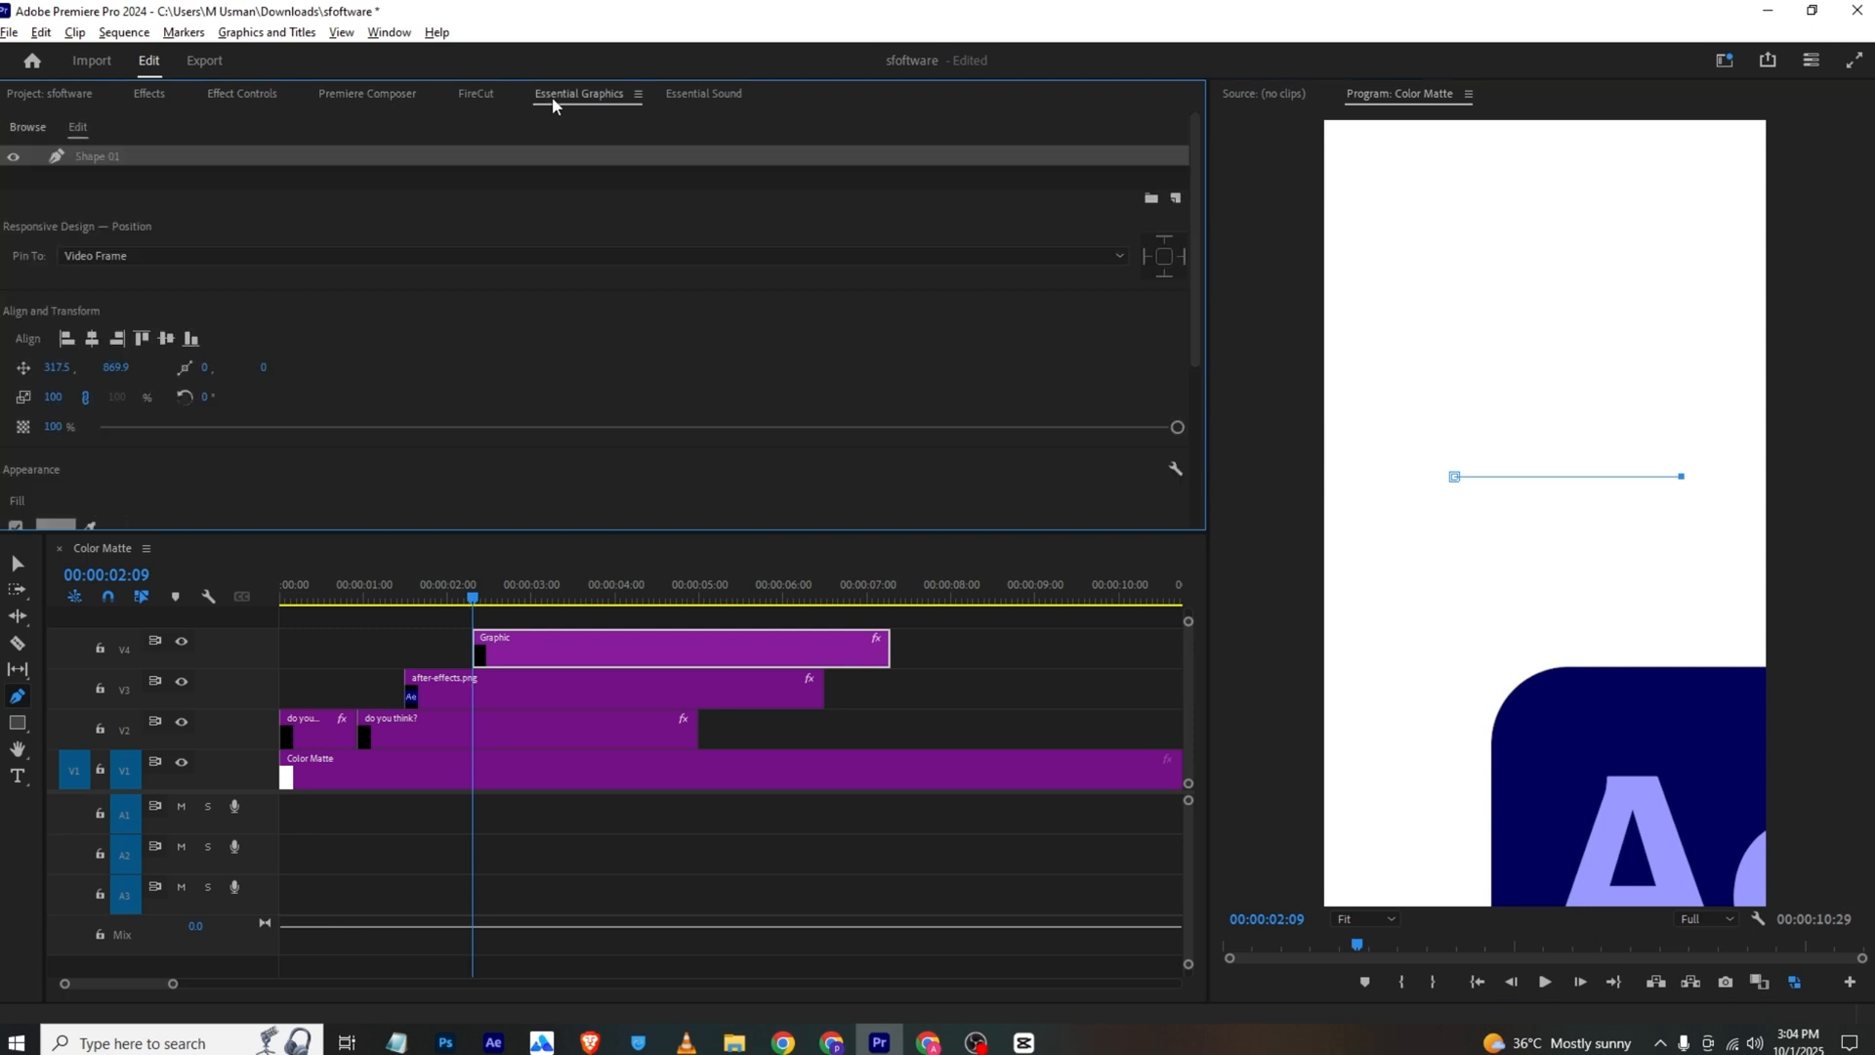
pyautogui.scroll(-3, 377, 350)
pyautogui.click(56, 273)
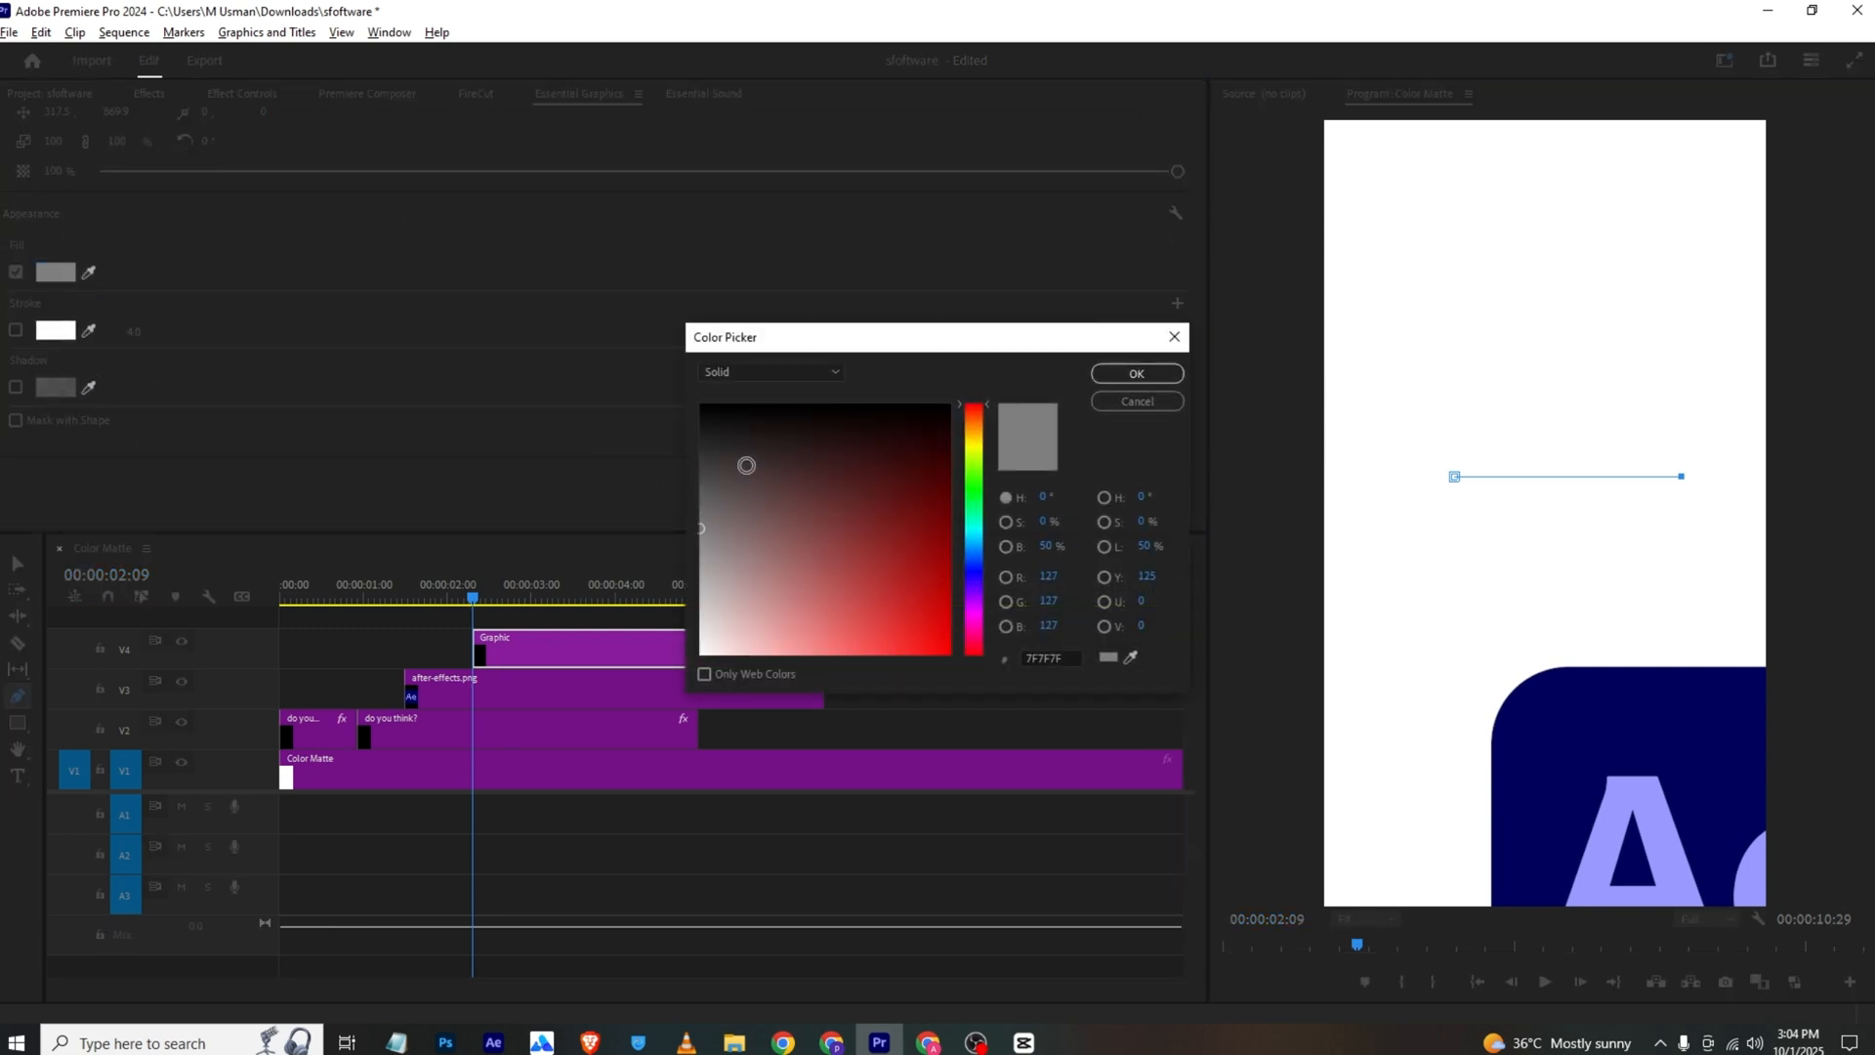
pyautogui.click(1110, 380)
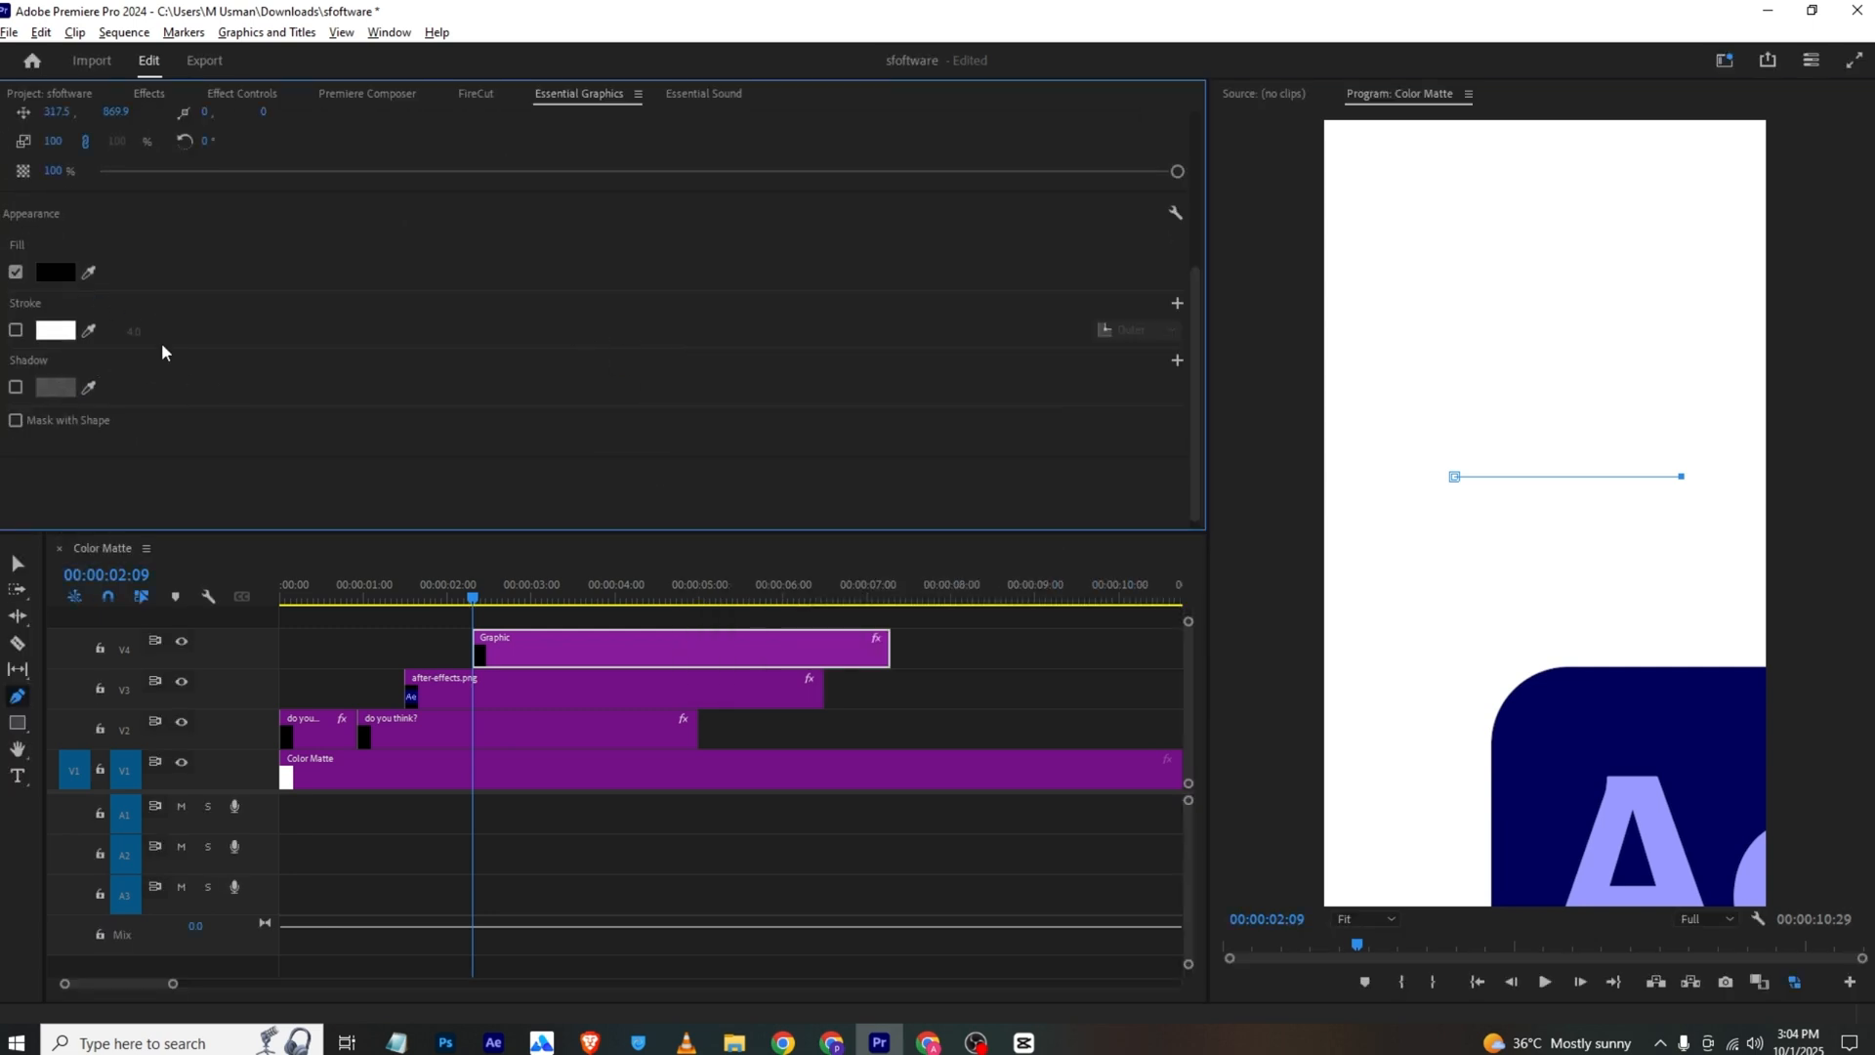
pyautogui.click(16, 330)
pyautogui.click(56, 330)
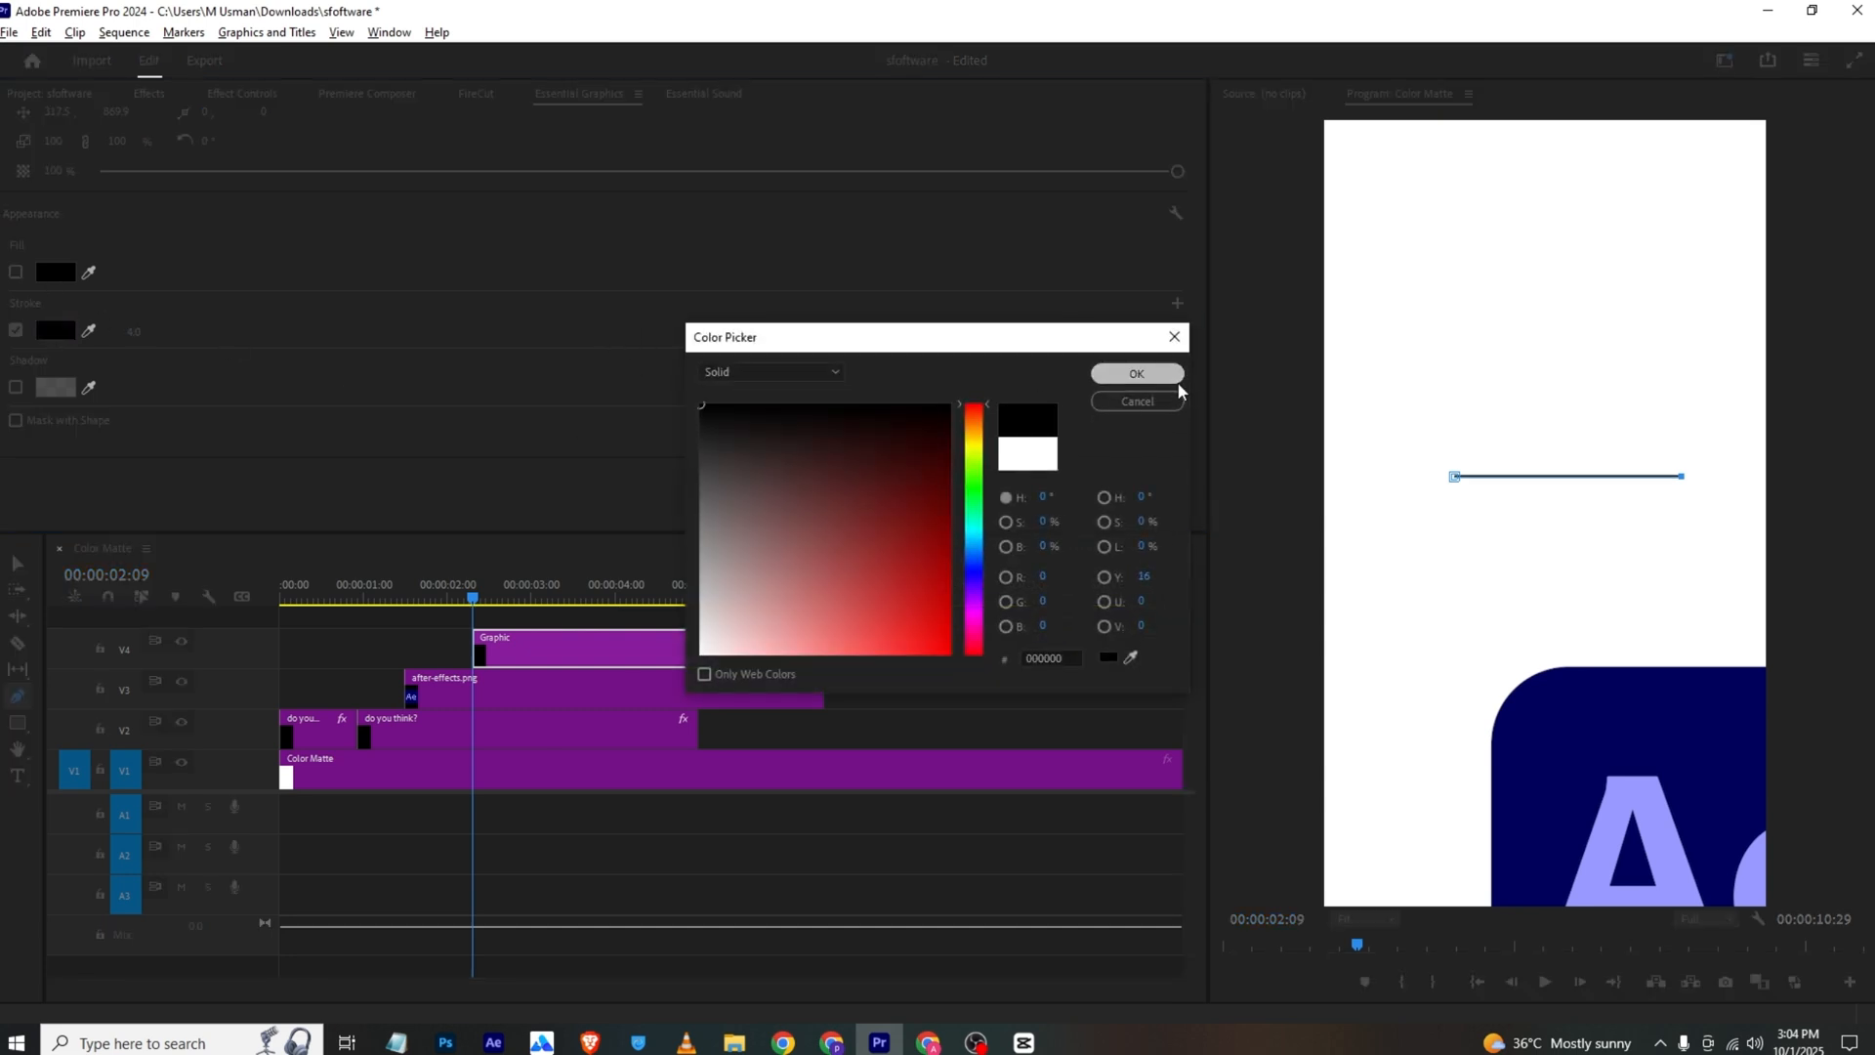
pyautogui.click(1137, 373)
pyautogui.moveTo(134, 332); pyautogui.dragTo(157, 331)
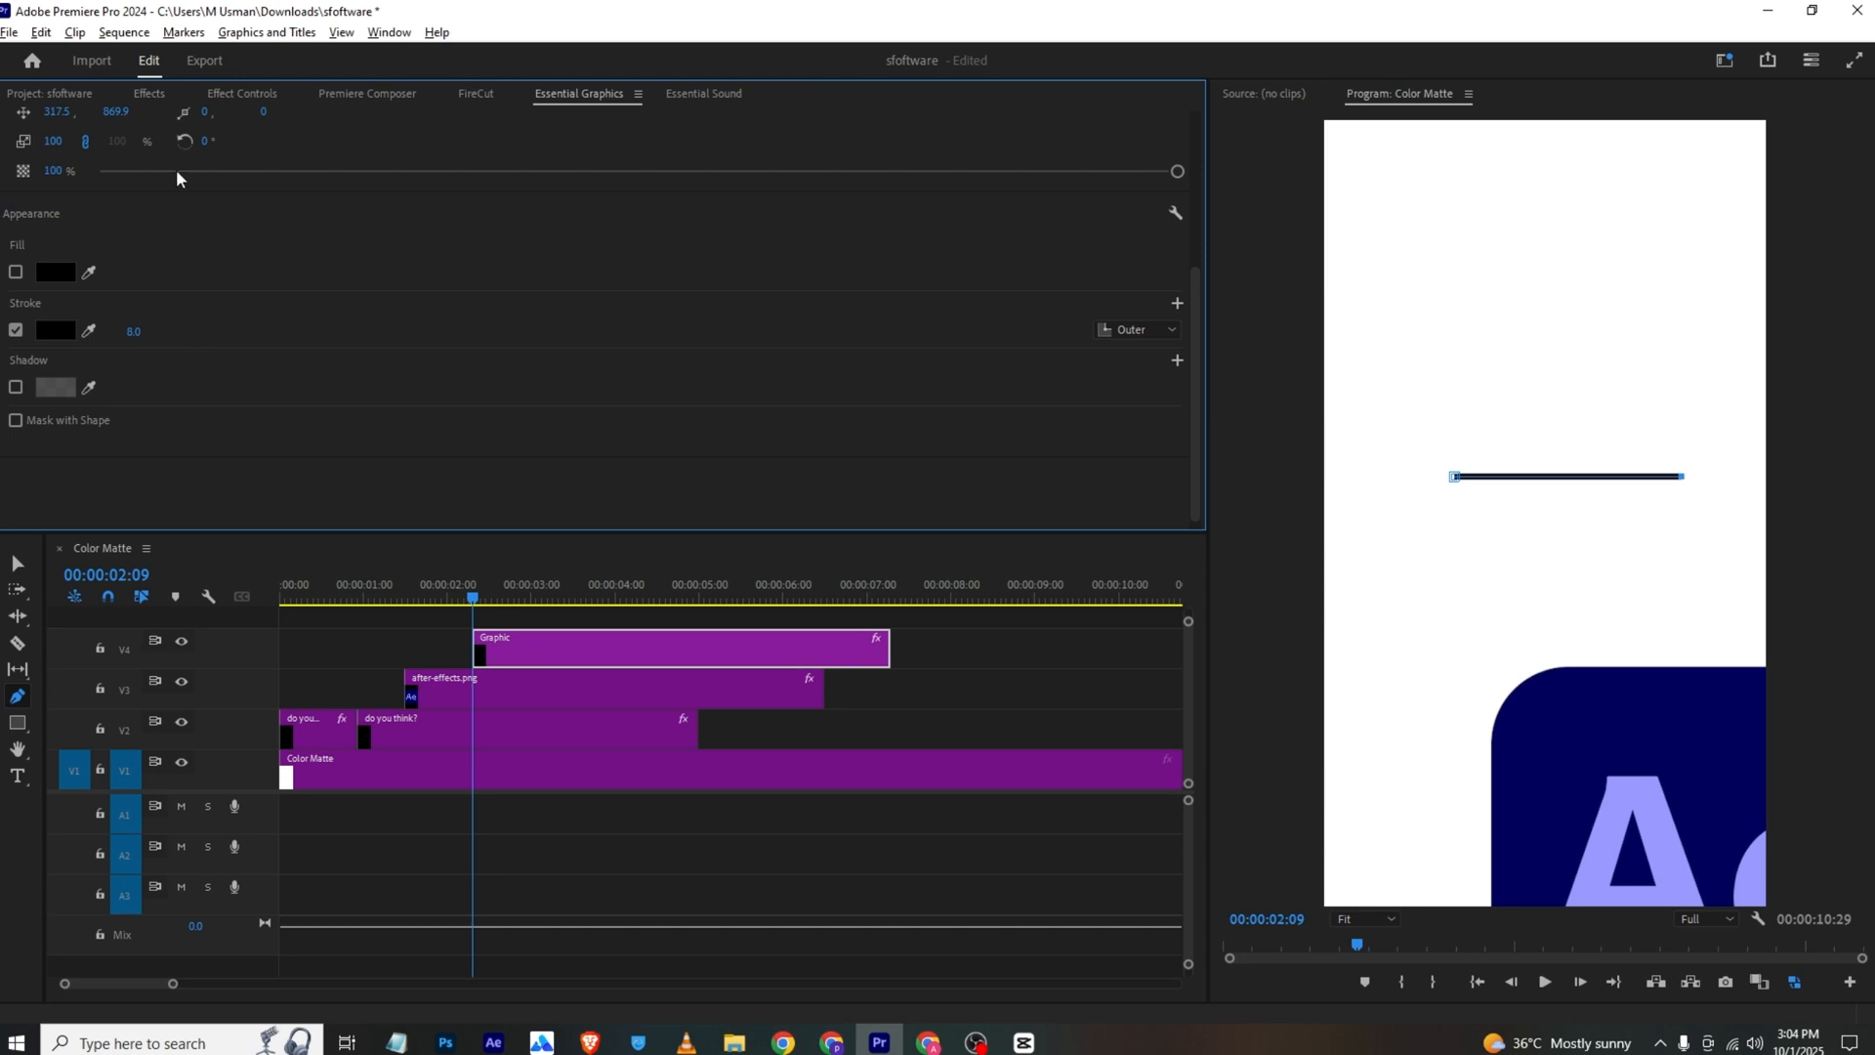
# Move the line's Vector Motion anchor point to its starting end, at about 322.3, 872.3
pyautogui.click(227, 95)
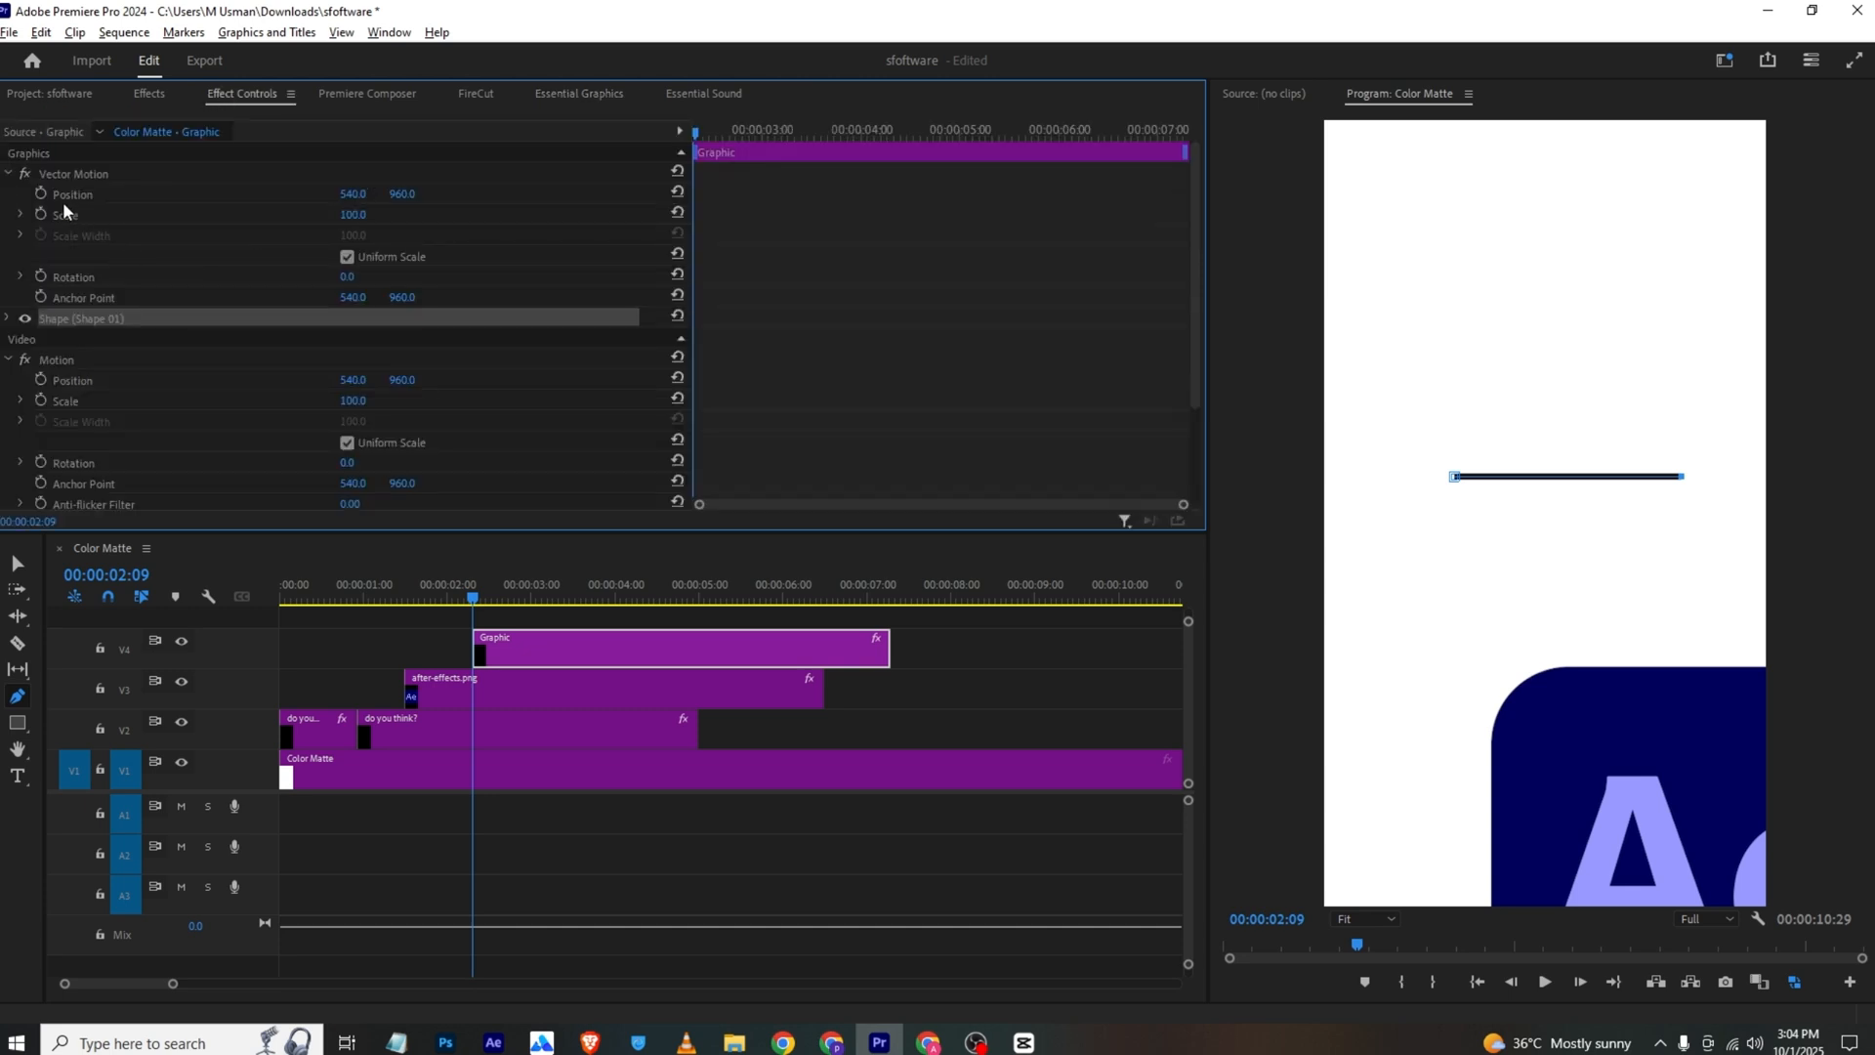
pyautogui.click(115, 298)
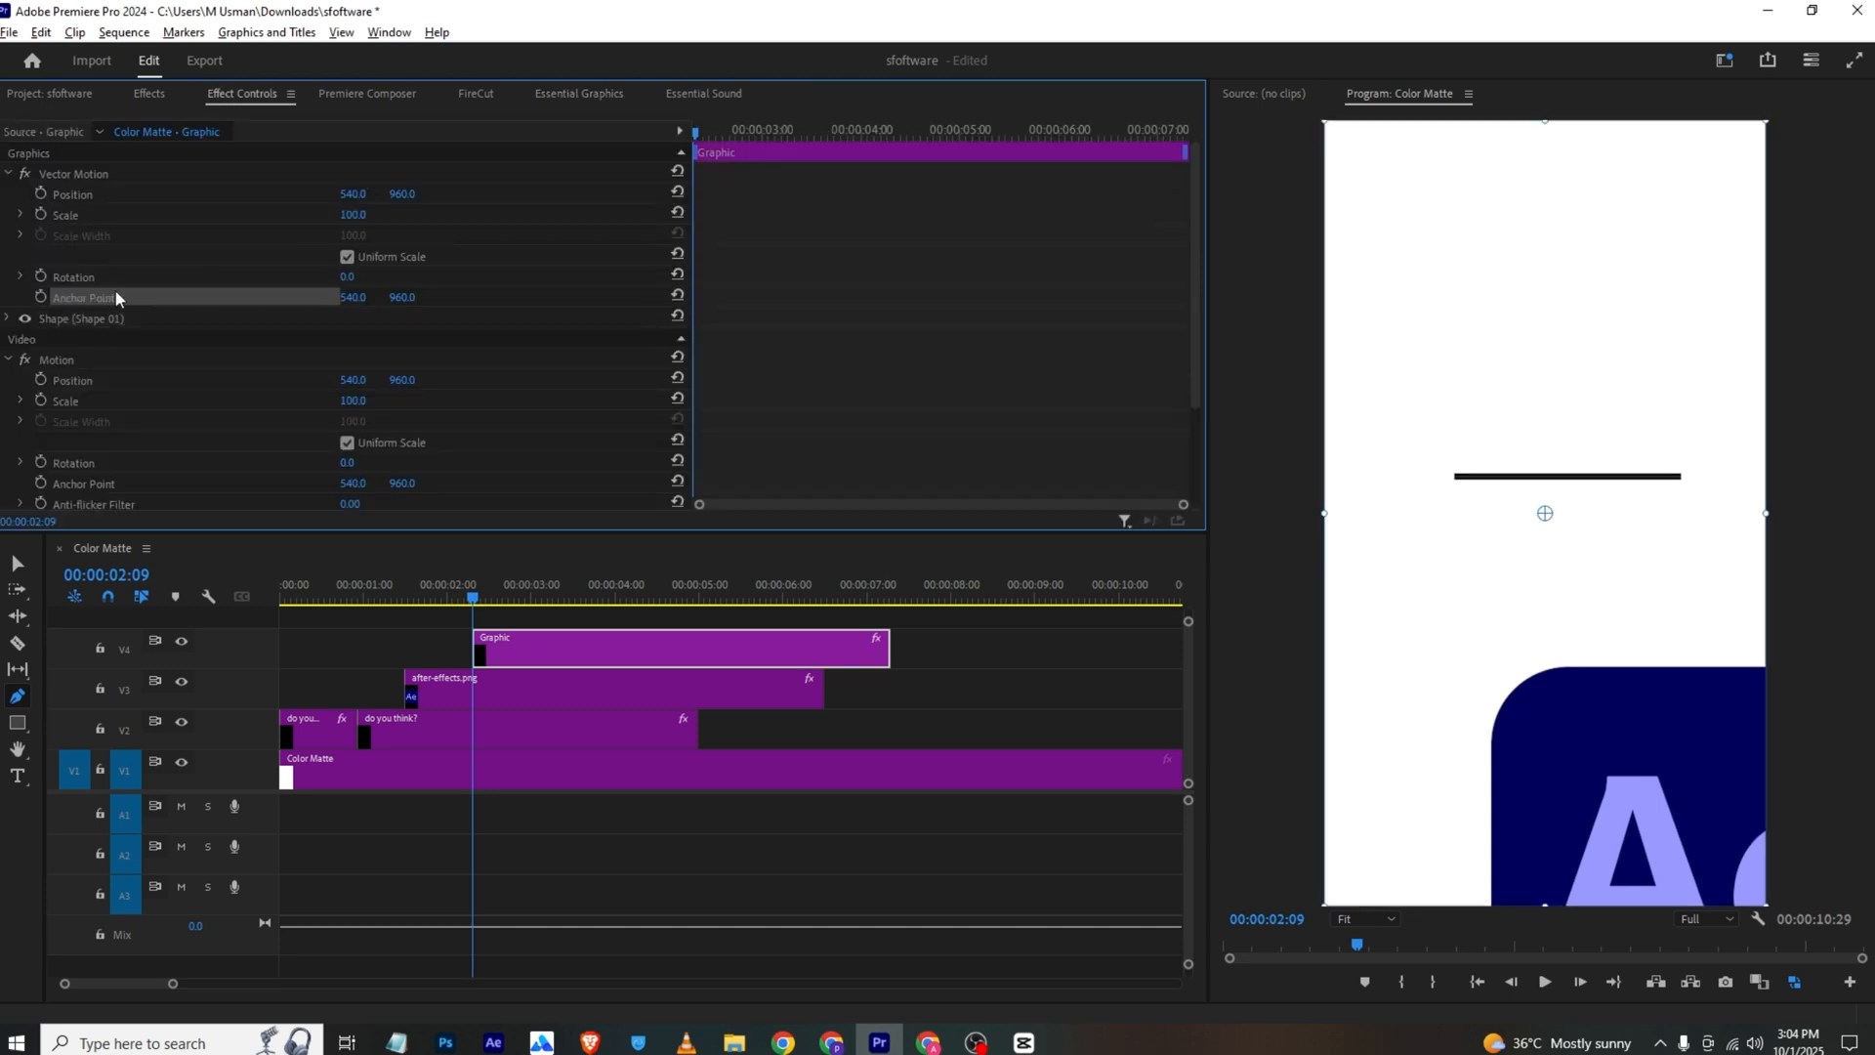
pyautogui.moveTo(1546, 517); pyautogui.dragTo(1458, 477)
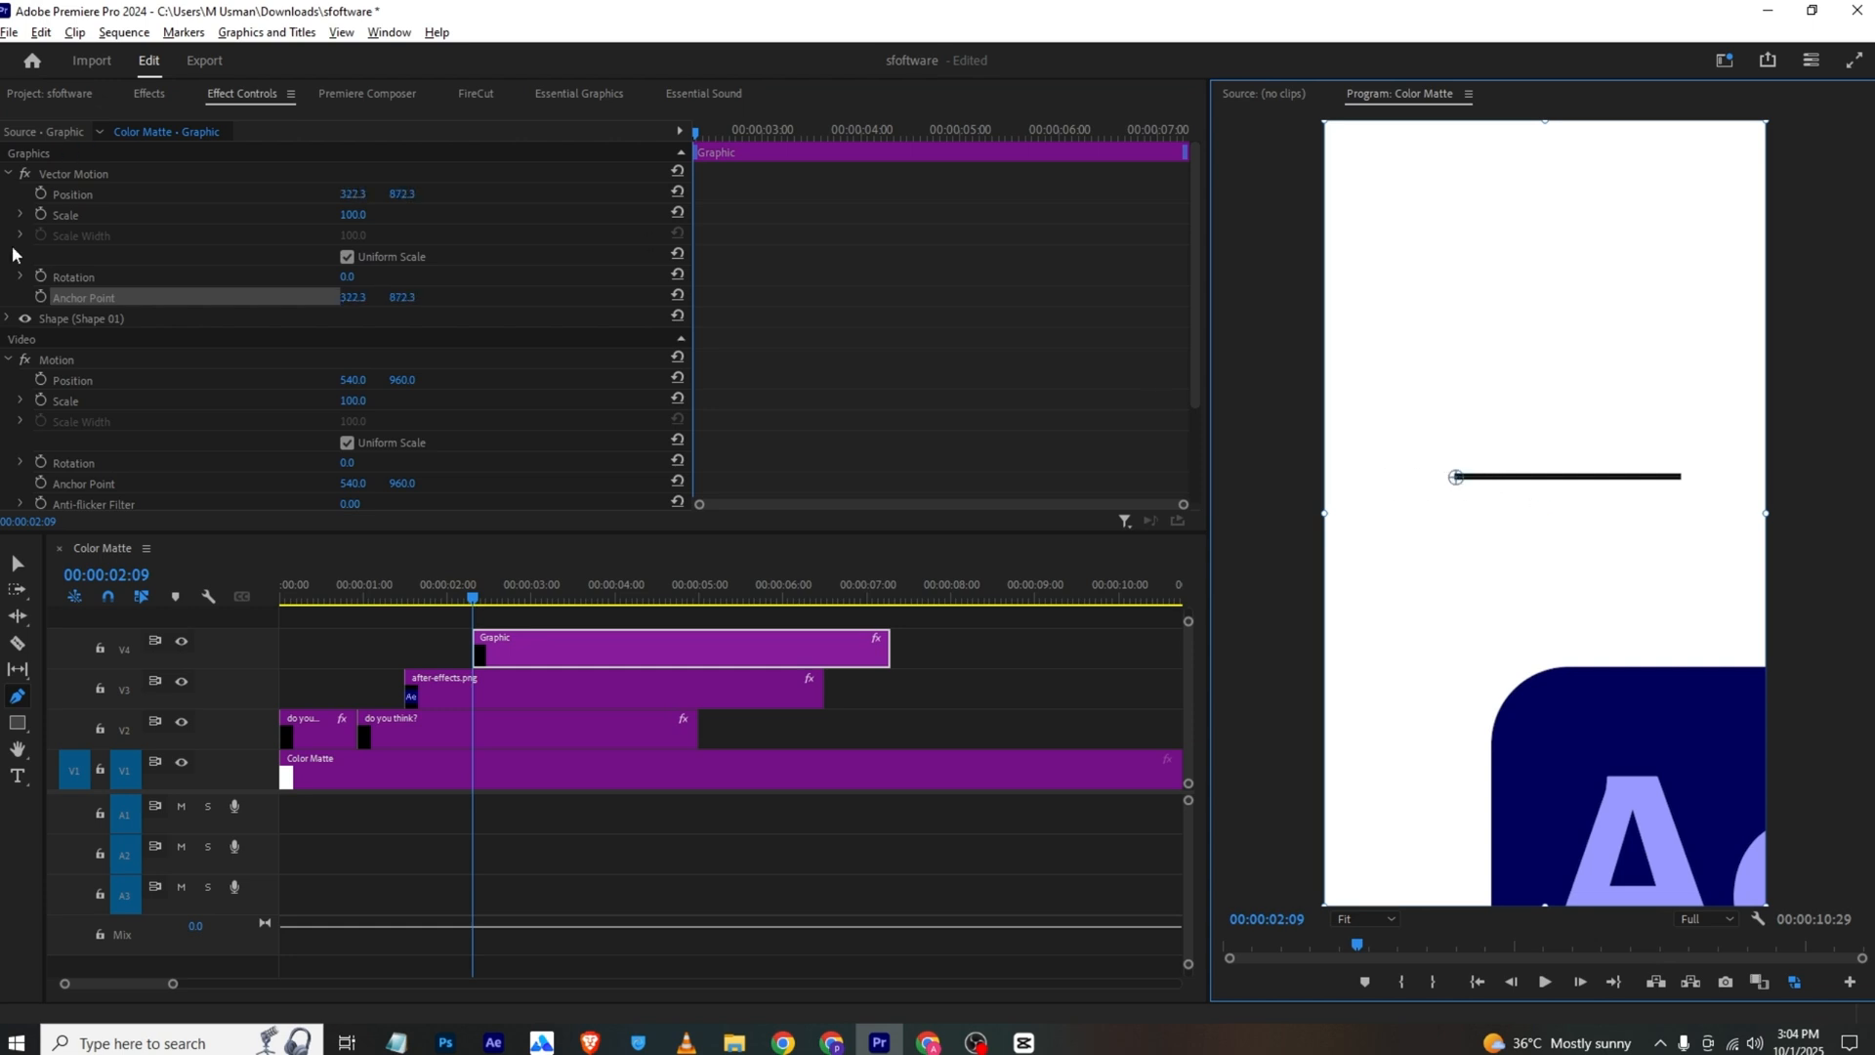
# Turn off Uniform Scale and keyframe the line's Scale Width to grow from 0 at 00:00:02:09 until 00:00:03:23, then save the project
pyautogui.click(347, 257)
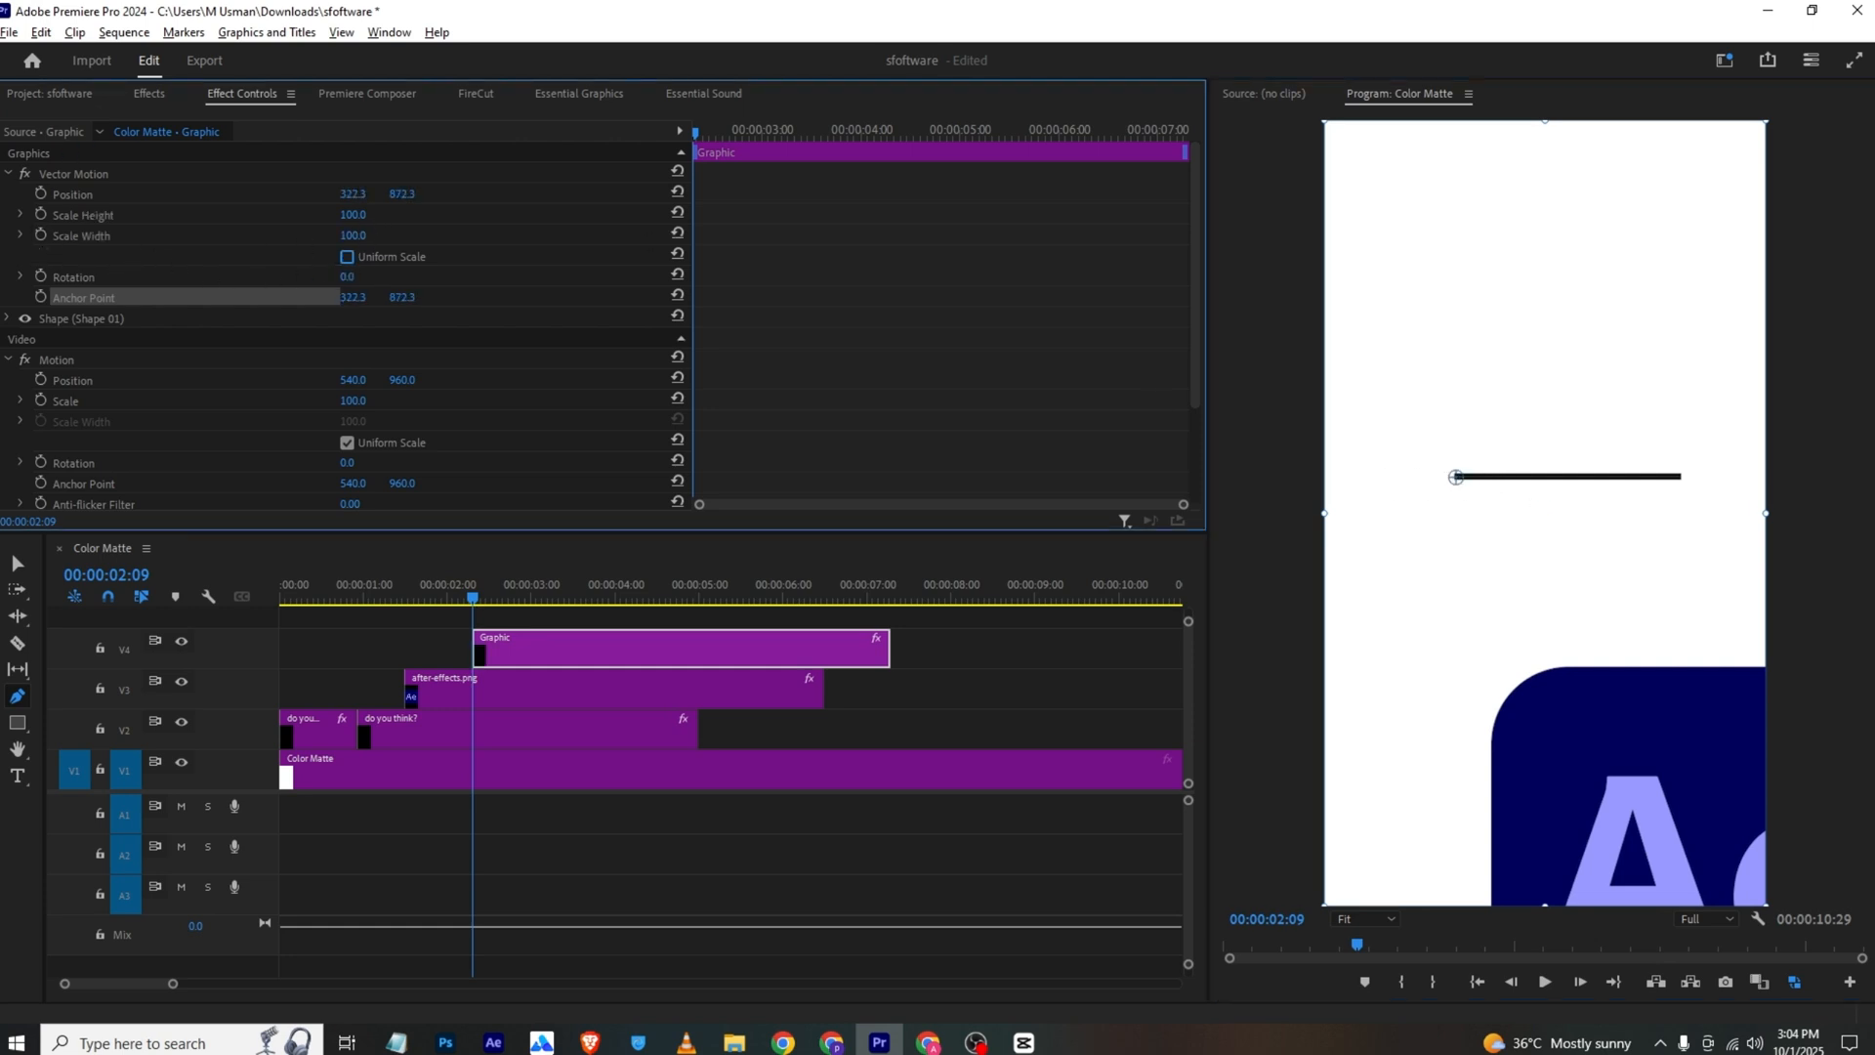
pyautogui.moveTo(353, 236); pyautogui.dragTo(255, 236)
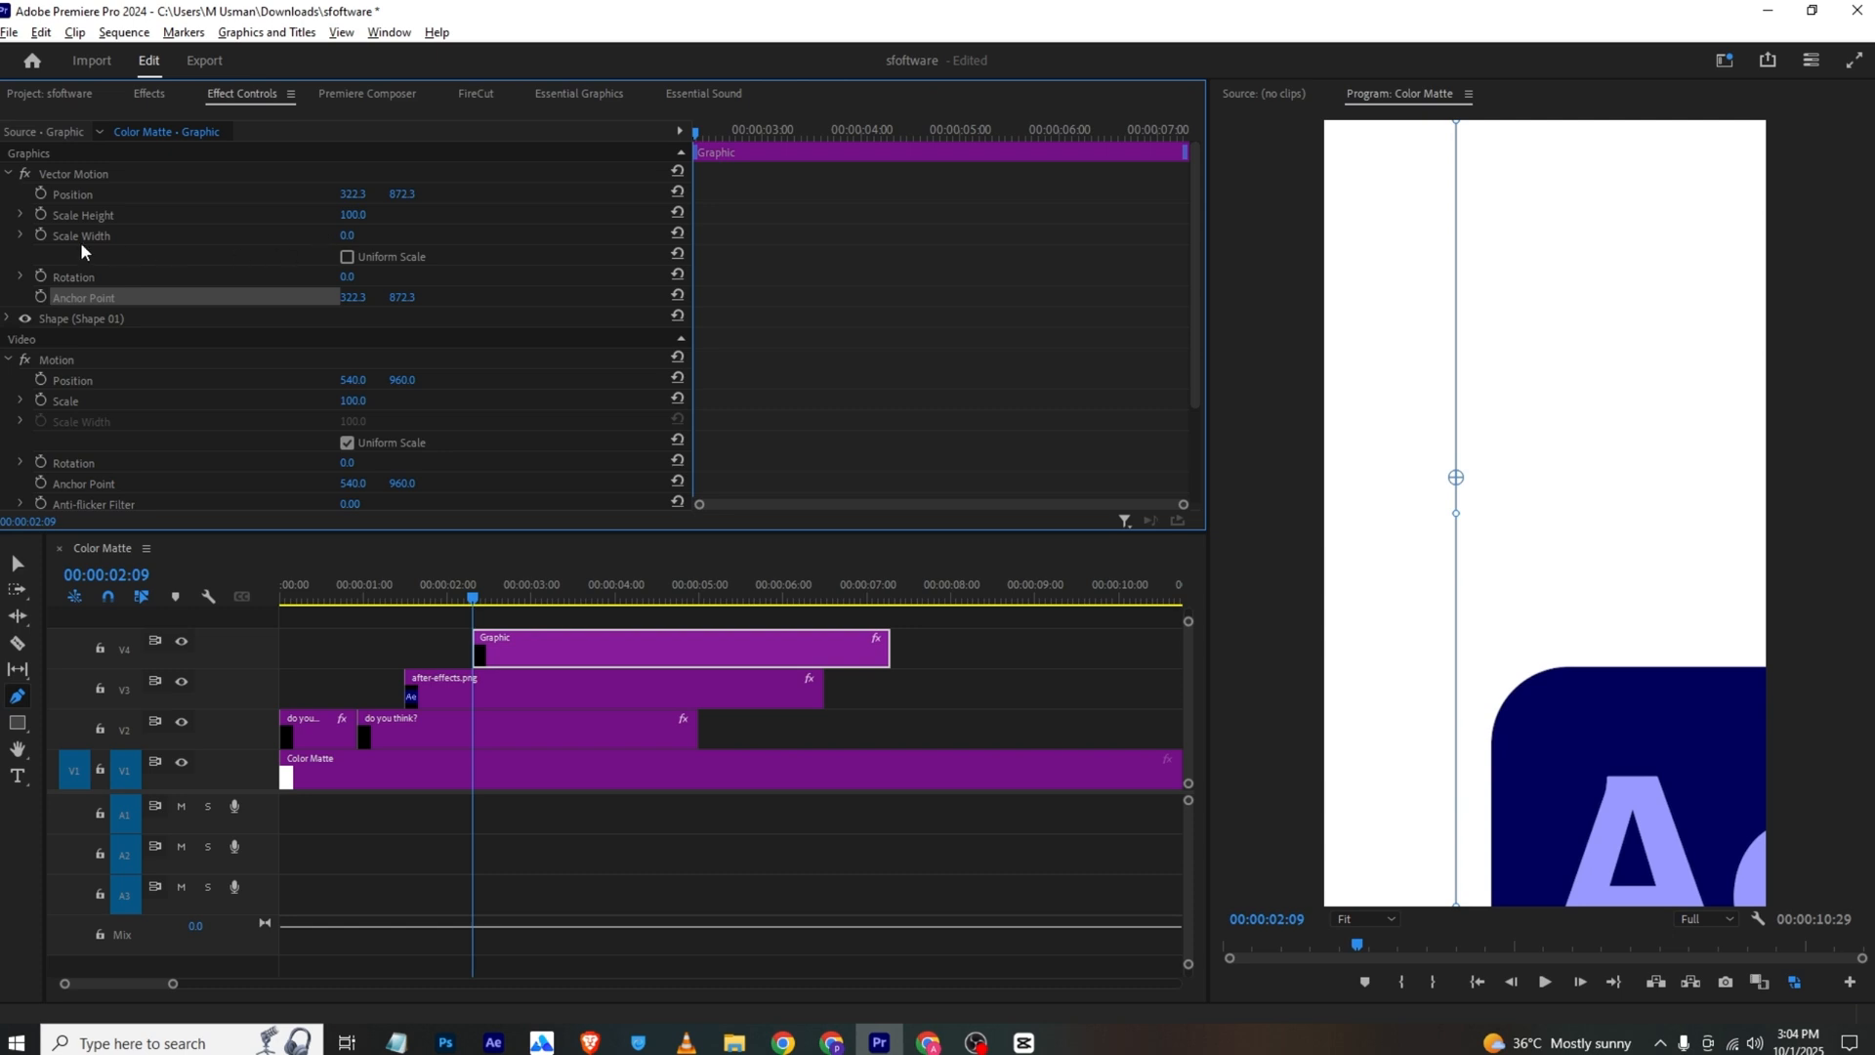
pyautogui.click(41, 237)
pyautogui.moveTo(705, 135); pyautogui.dragTo(845, 176)
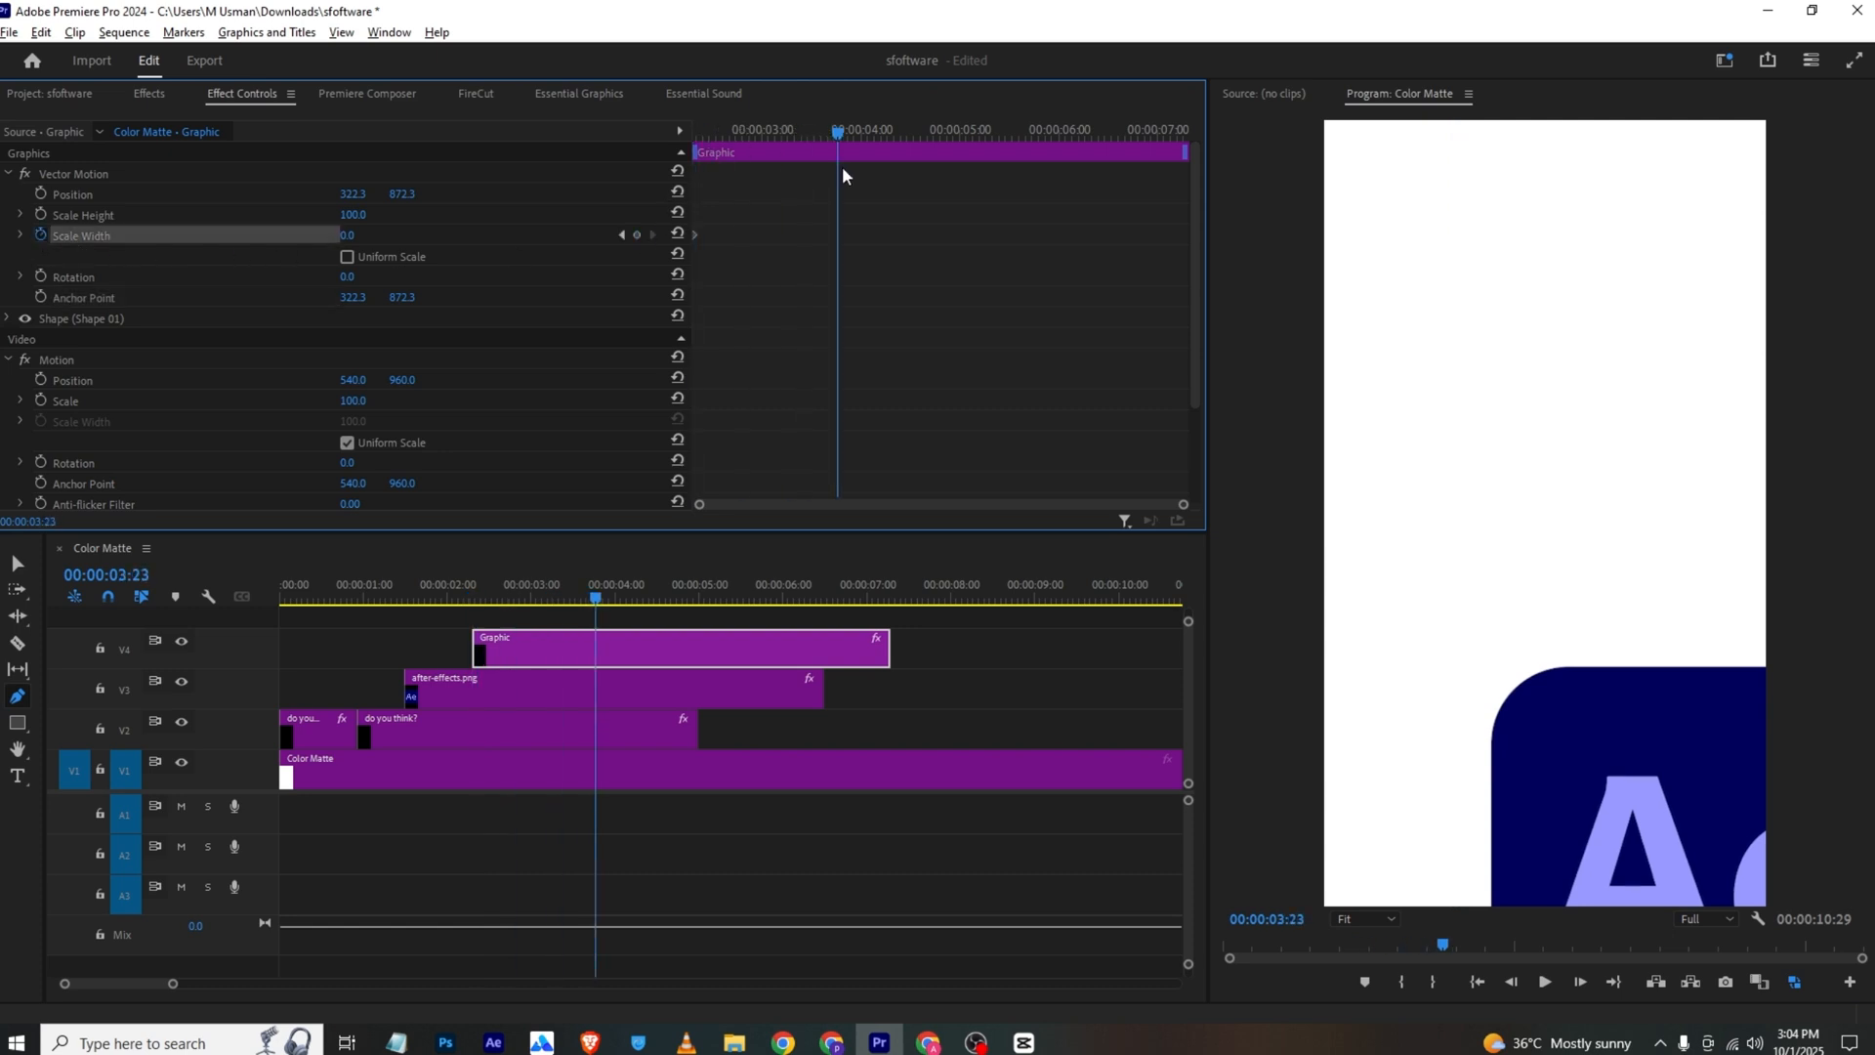
pyautogui.moveTo(347, 243); pyautogui.dragTo(674, 243)
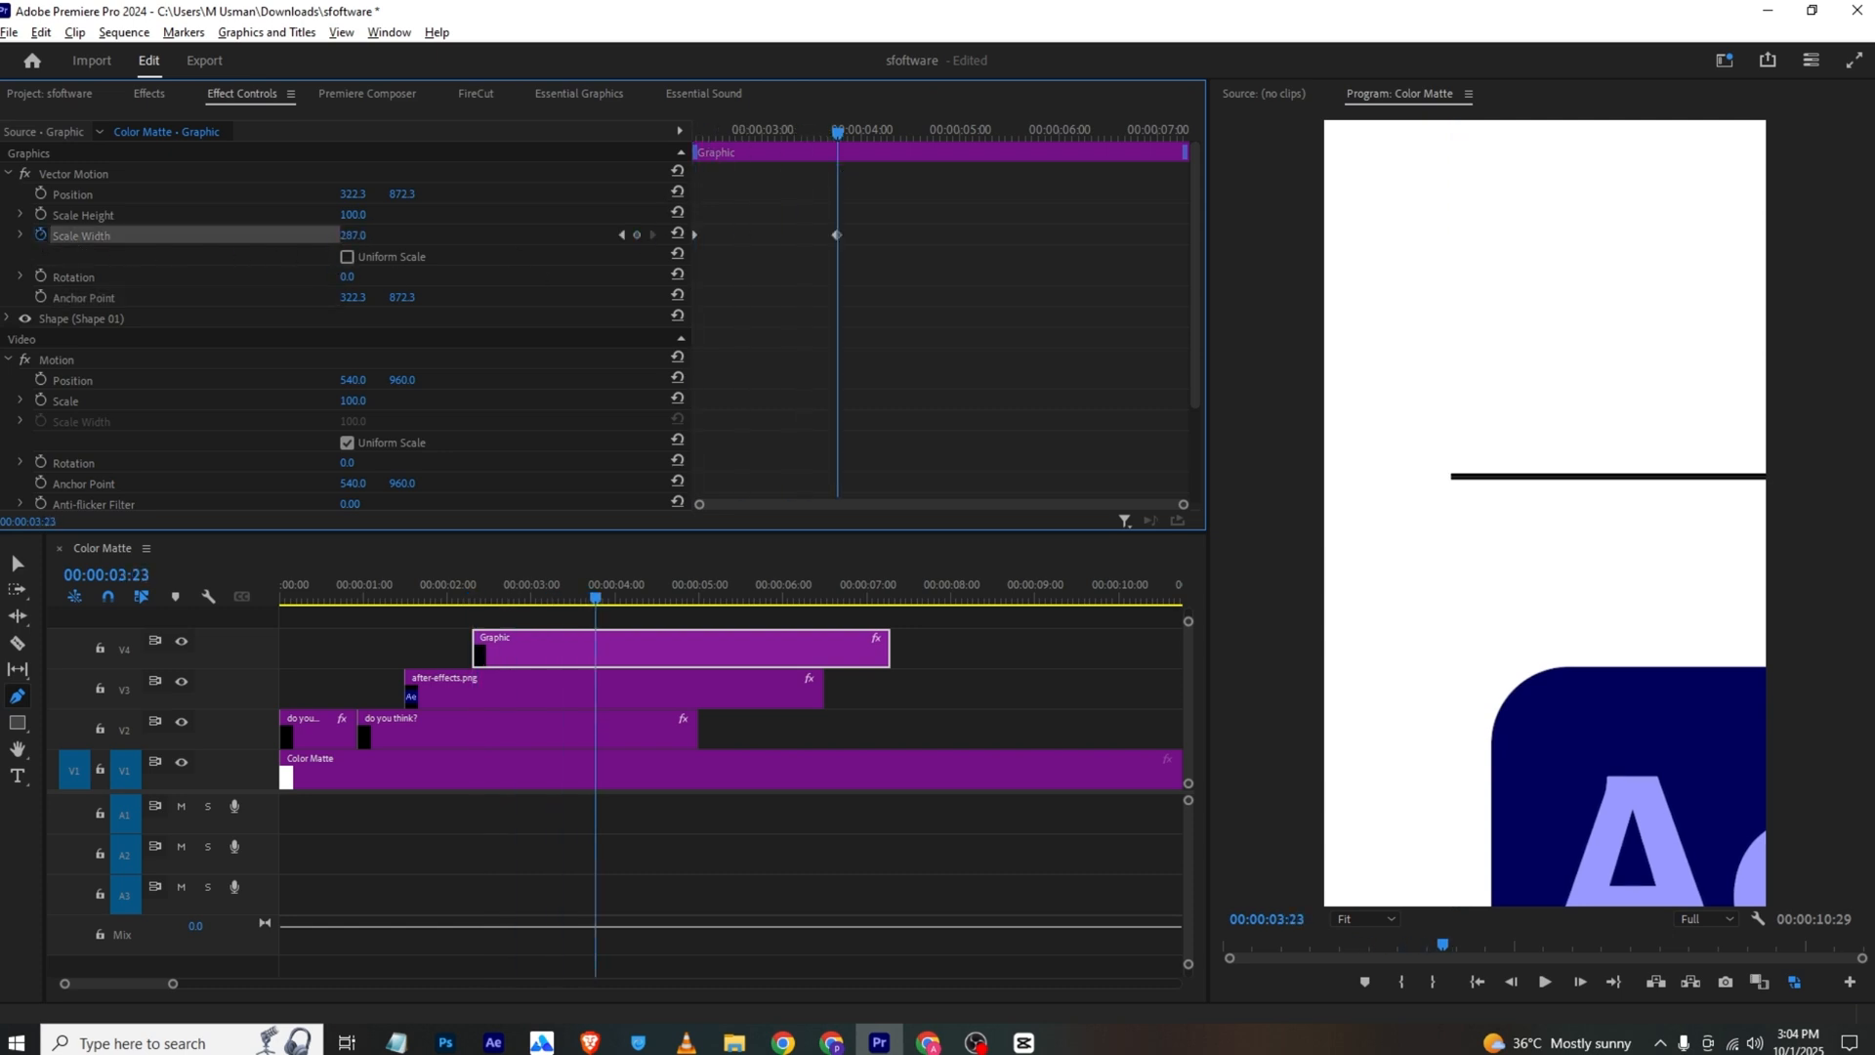
pyautogui.moveTo(521, 243); pyautogui.dragTo(421, 243)
pyautogui.hotkey('ctrl', 's')
# Split the after-effects.png clip at 00:00:02:09, where the line graphic begins
pyautogui.moveTo(425, 597); pyautogui.dragTo(475, 684)
pyautogui.press('c')
pyautogui.click(475, 682)
pyautogui.press('v')
pyautogui.rightClick(521, 683)
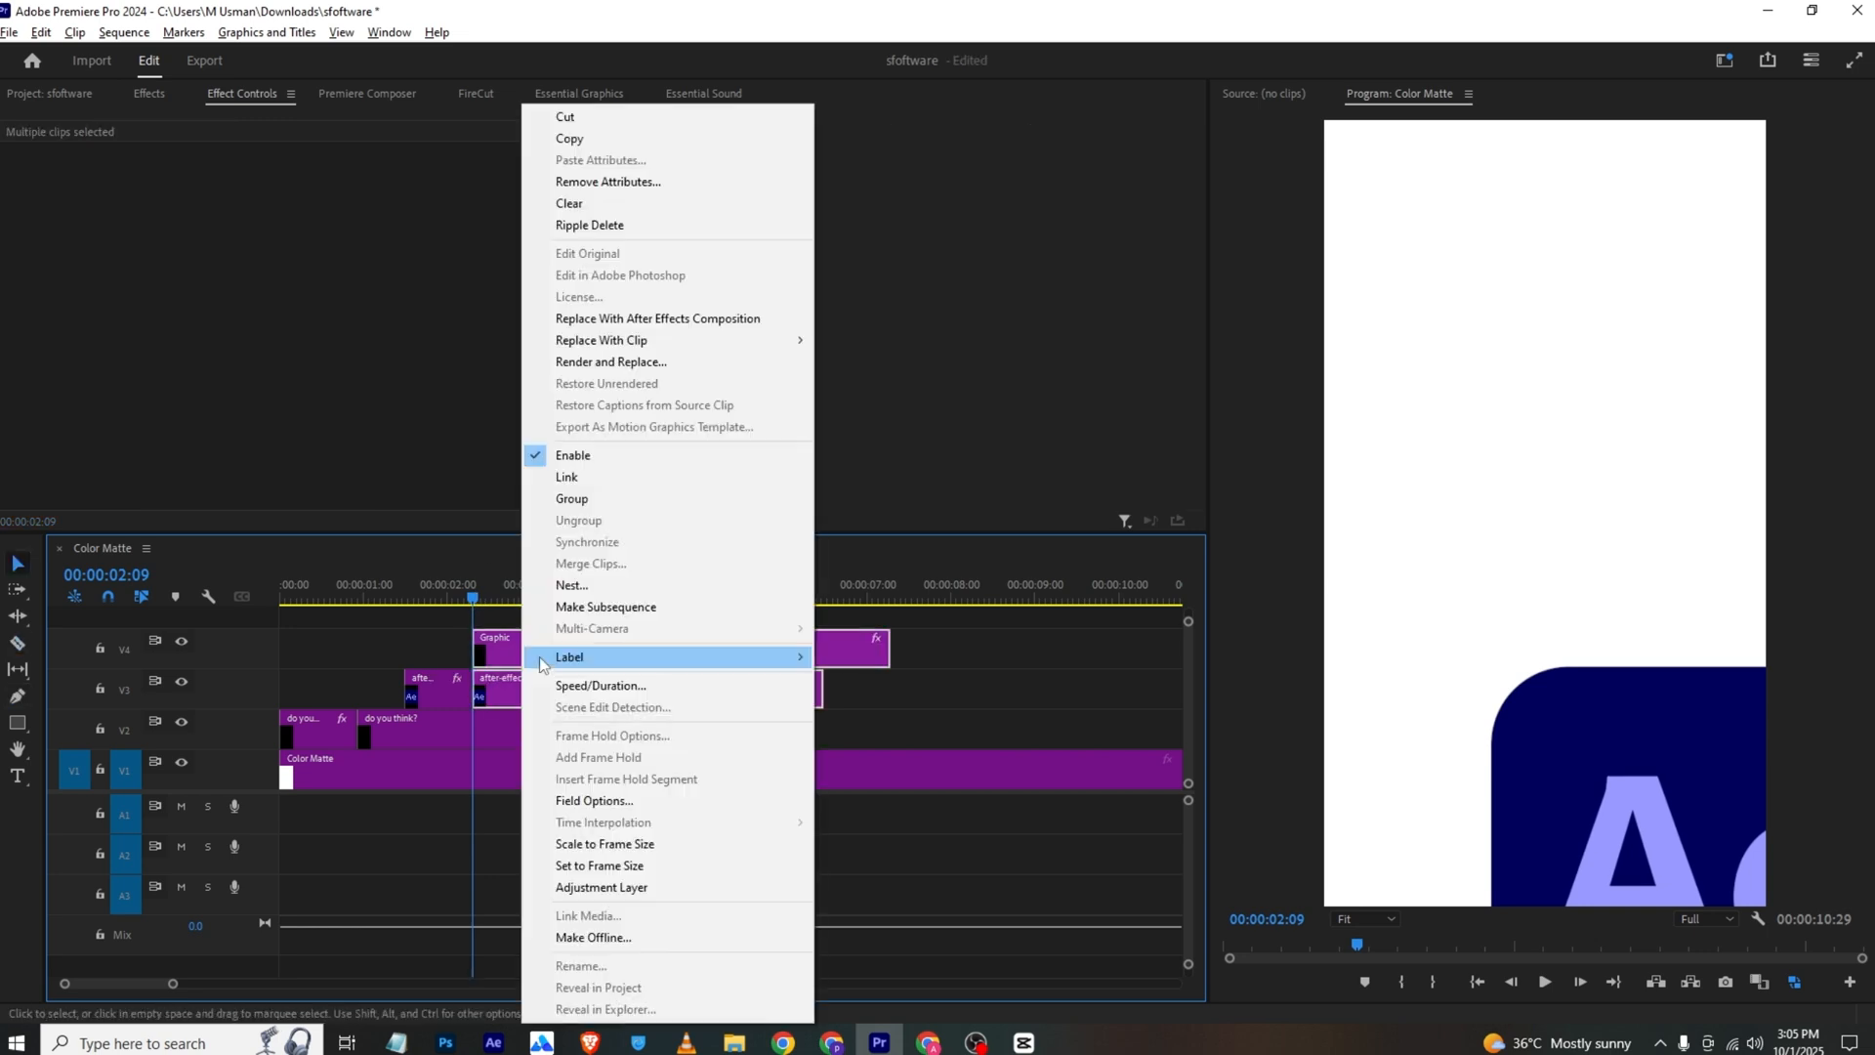
pyautogui.click(660, 576)
pyautogui.click(911, 539)
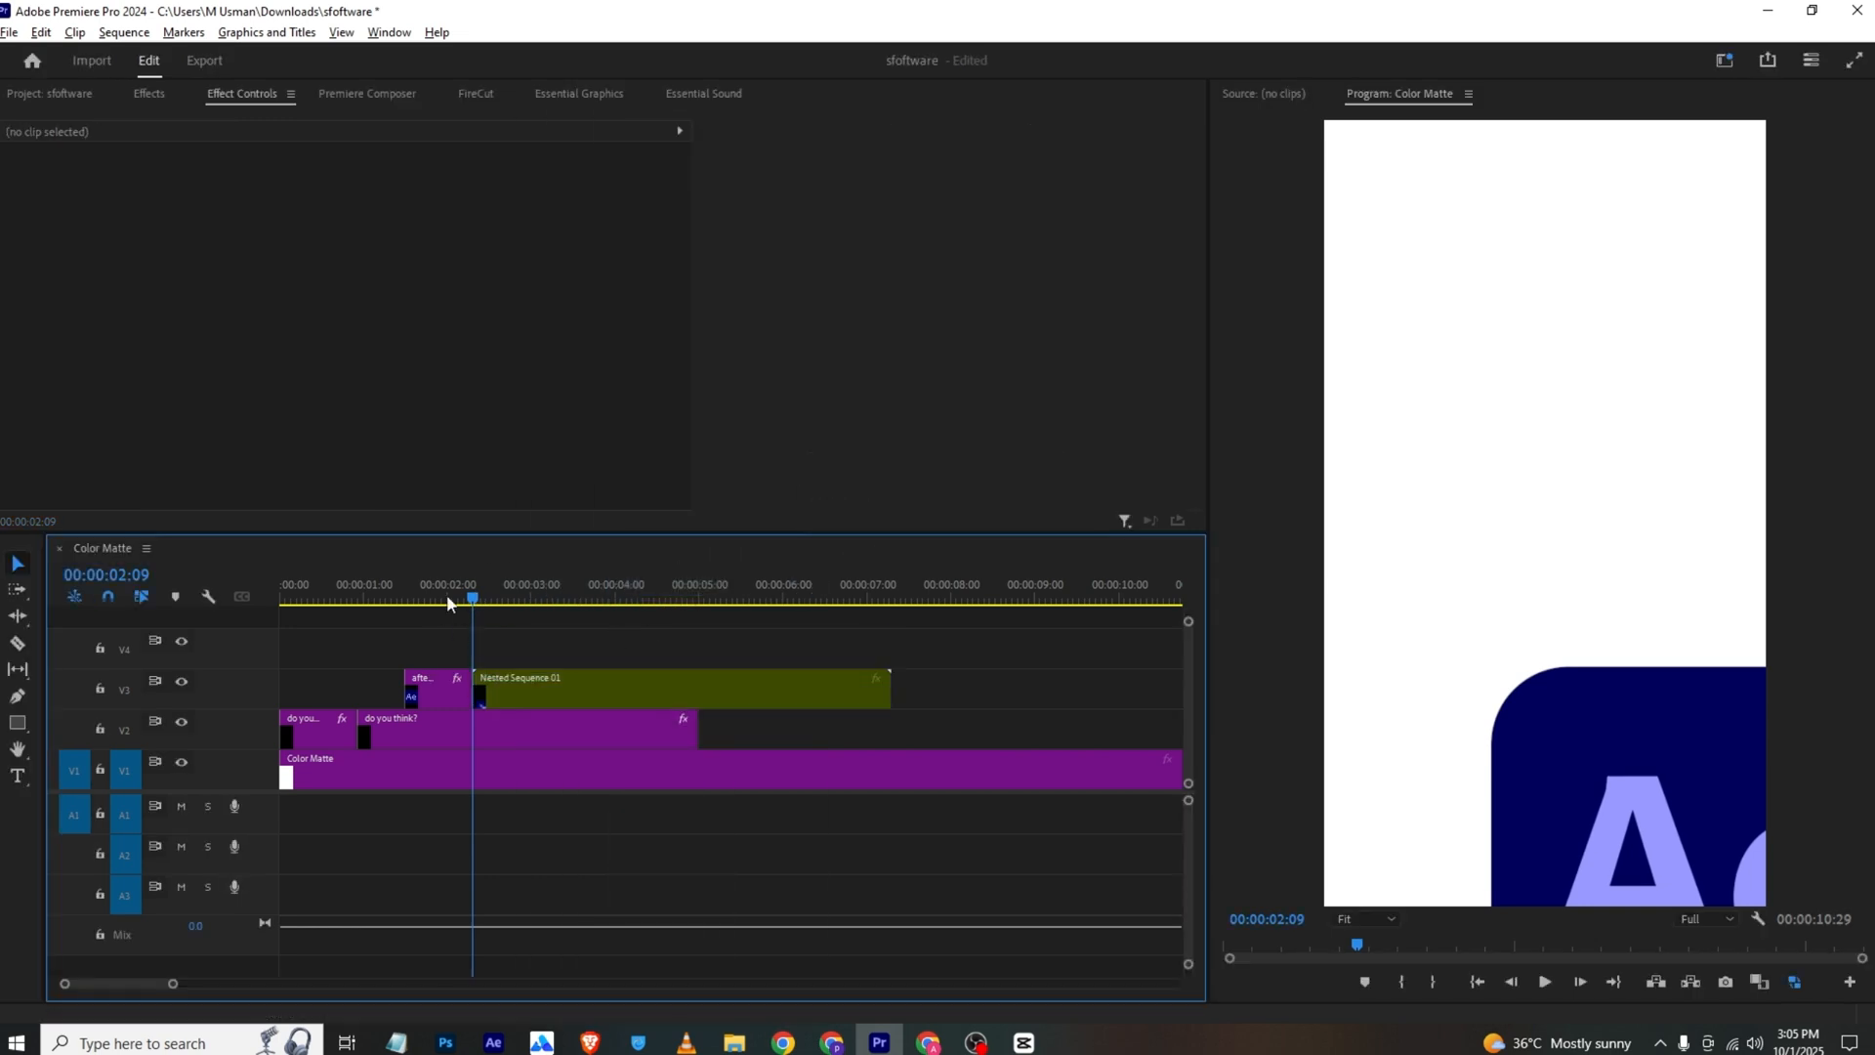
pyautogui.click(42, 195)
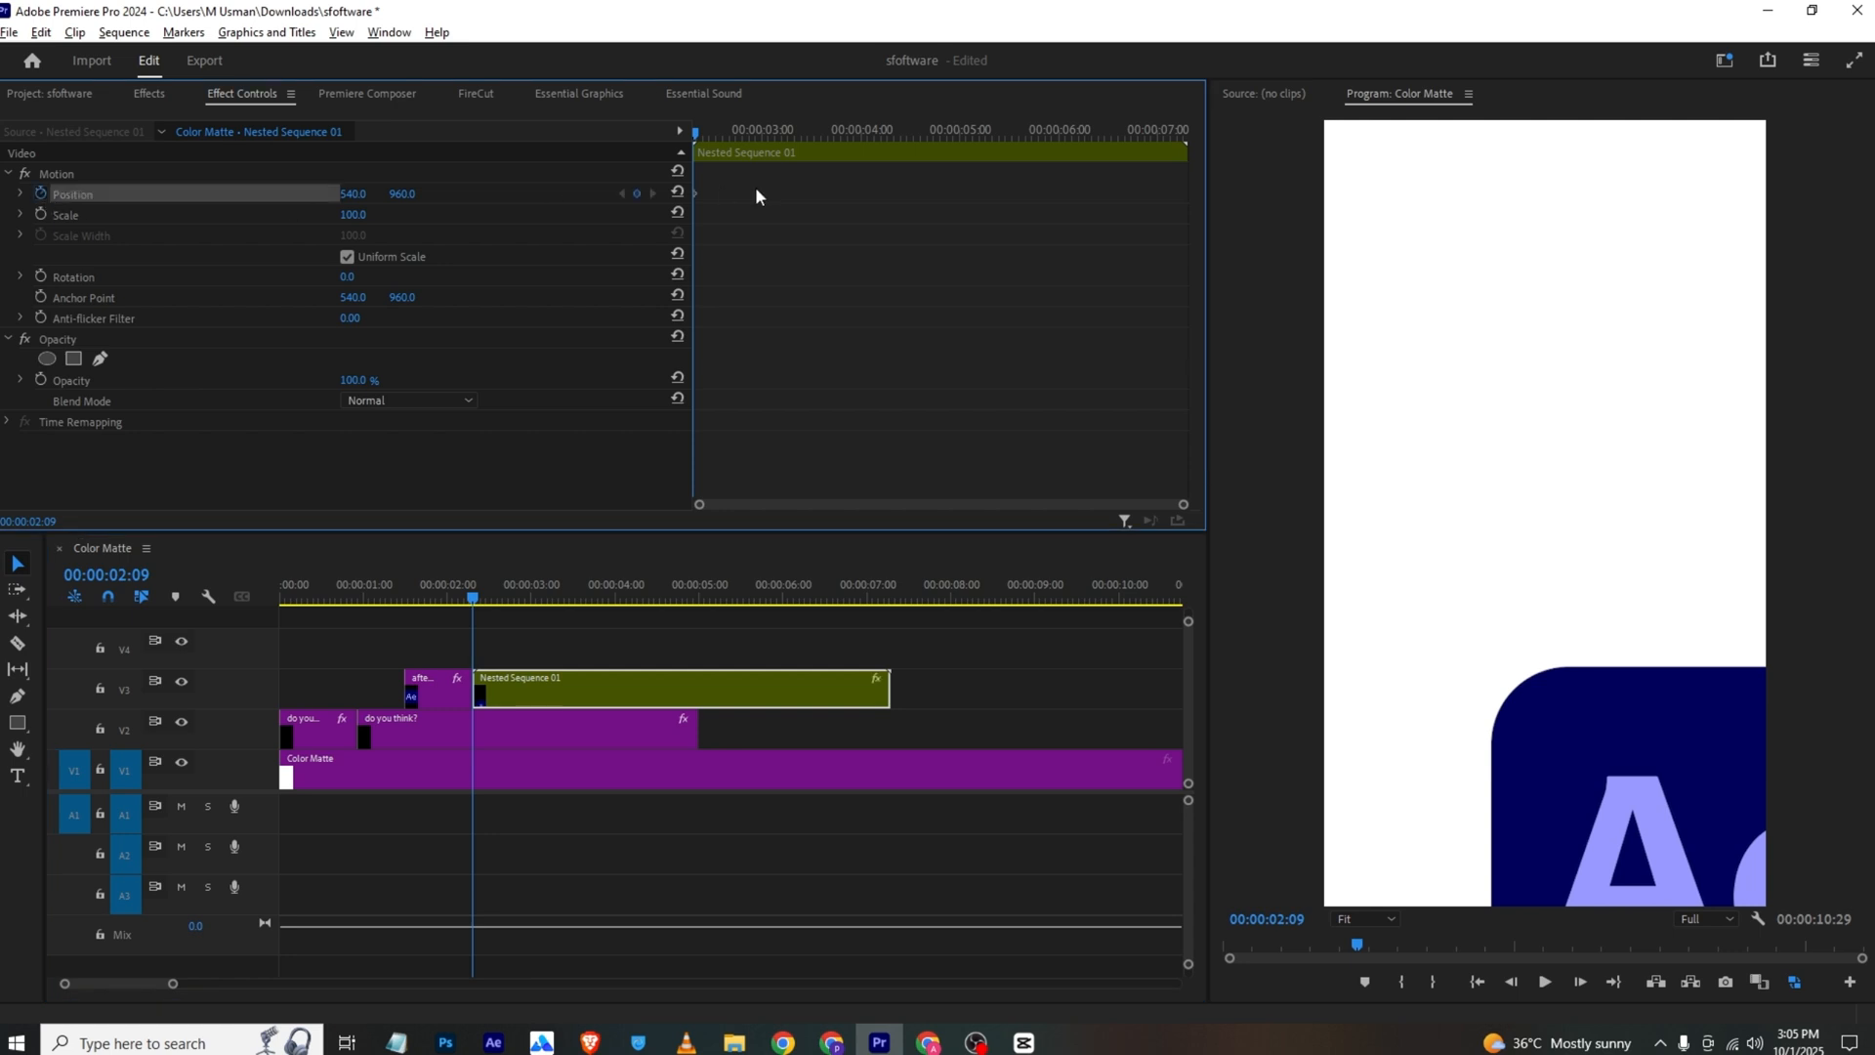
pyautogui.moveTo(695, 130); pyautogui.dragTo(799, 168)
pyautogui.moveTo(364, 195); pyautogui.dragTo(436, 271)
pyautogui.hotkey('ctrl', 'z')
pyautogui.hotkey('ctrl', 'z')
pyautogui.hotkey('ctrl', 'z')
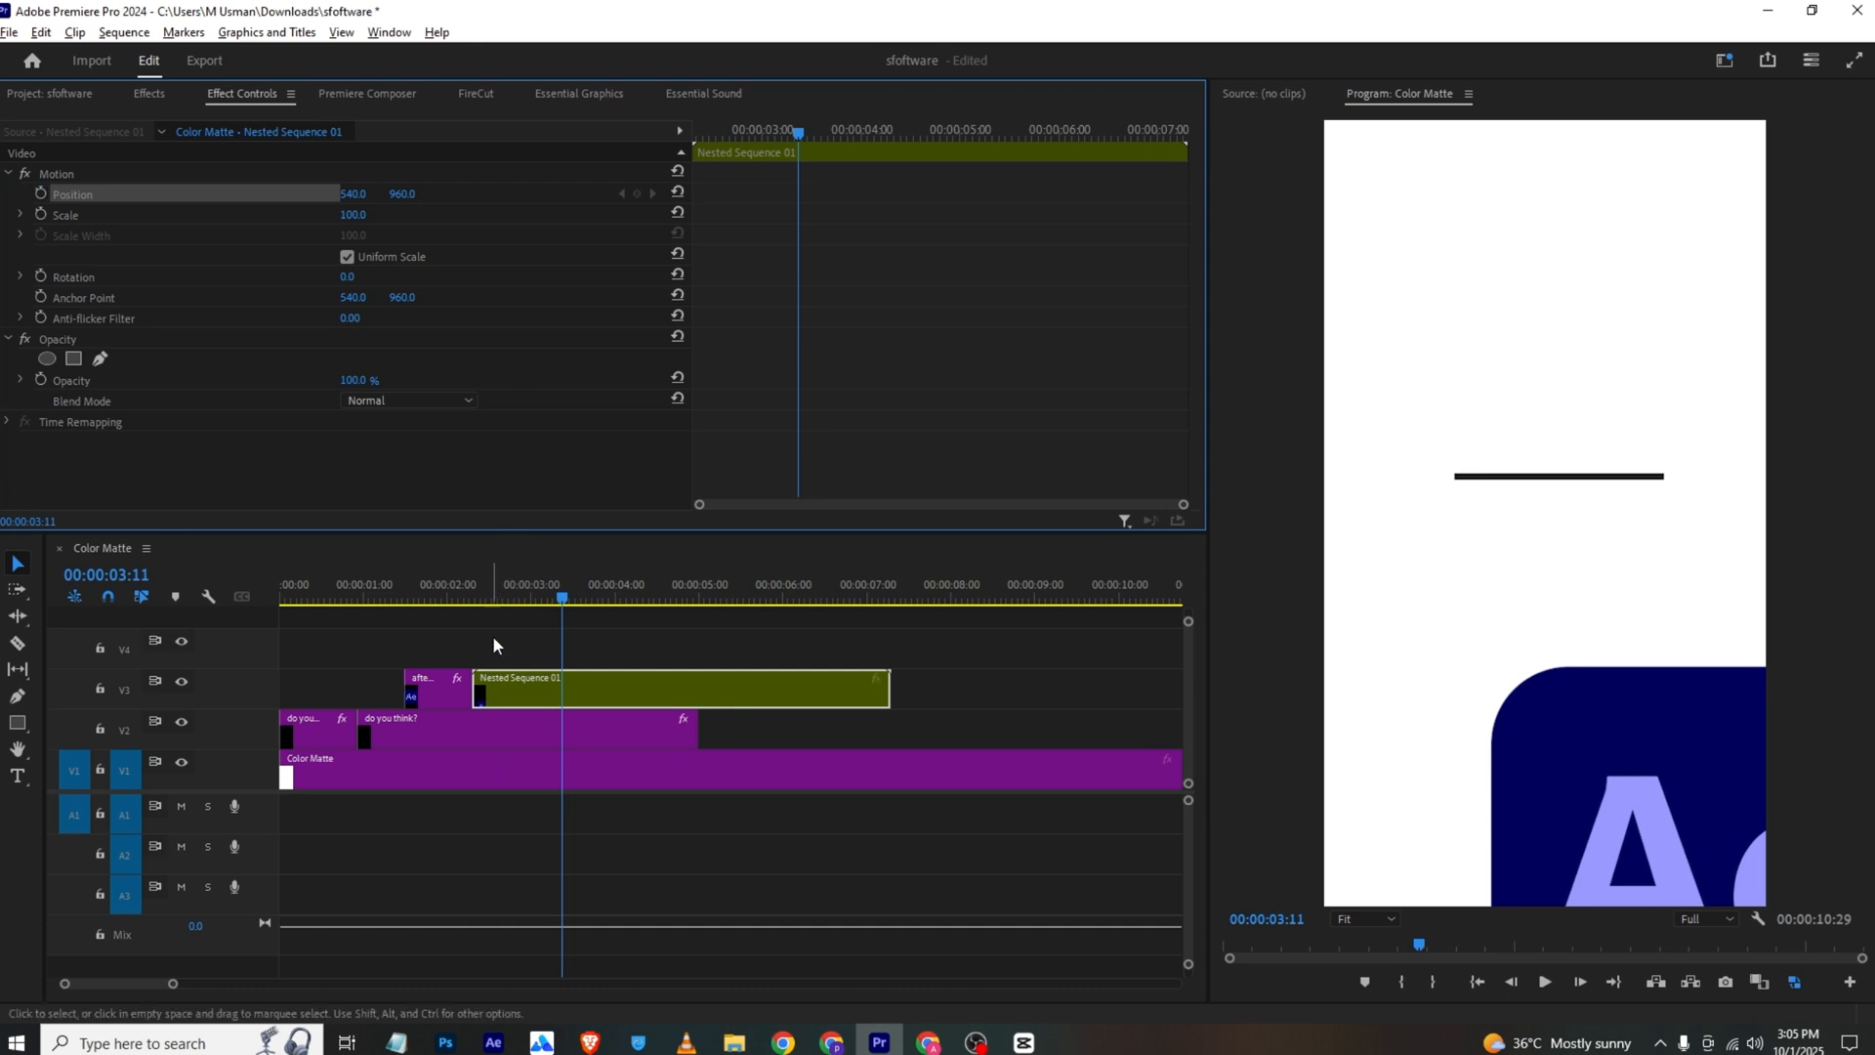
pyautogui.click(582, 631)
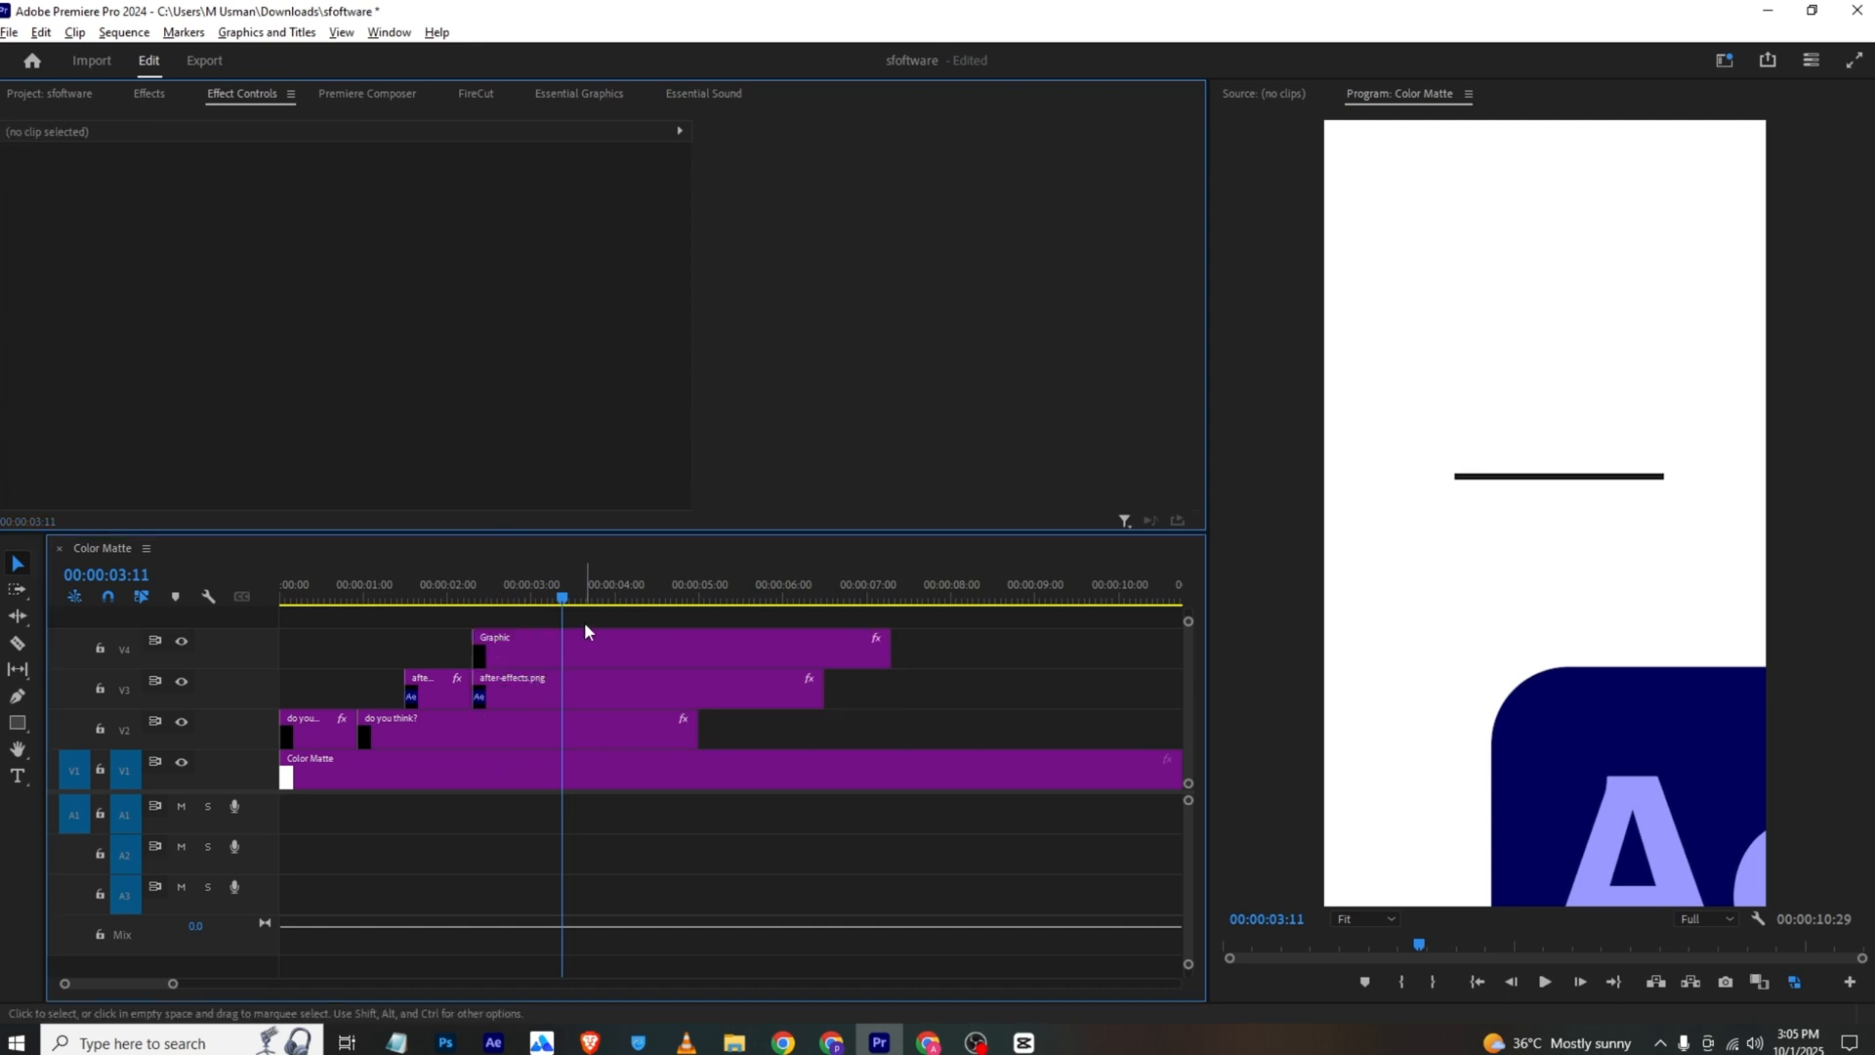
# Nest the line graphic clip on its own, with the playhead back at 00:00:02:09
pyautogui.click(806, 144)
pyautogui.moveTo(806, 145); pyautogui.dragTo(530, 461)
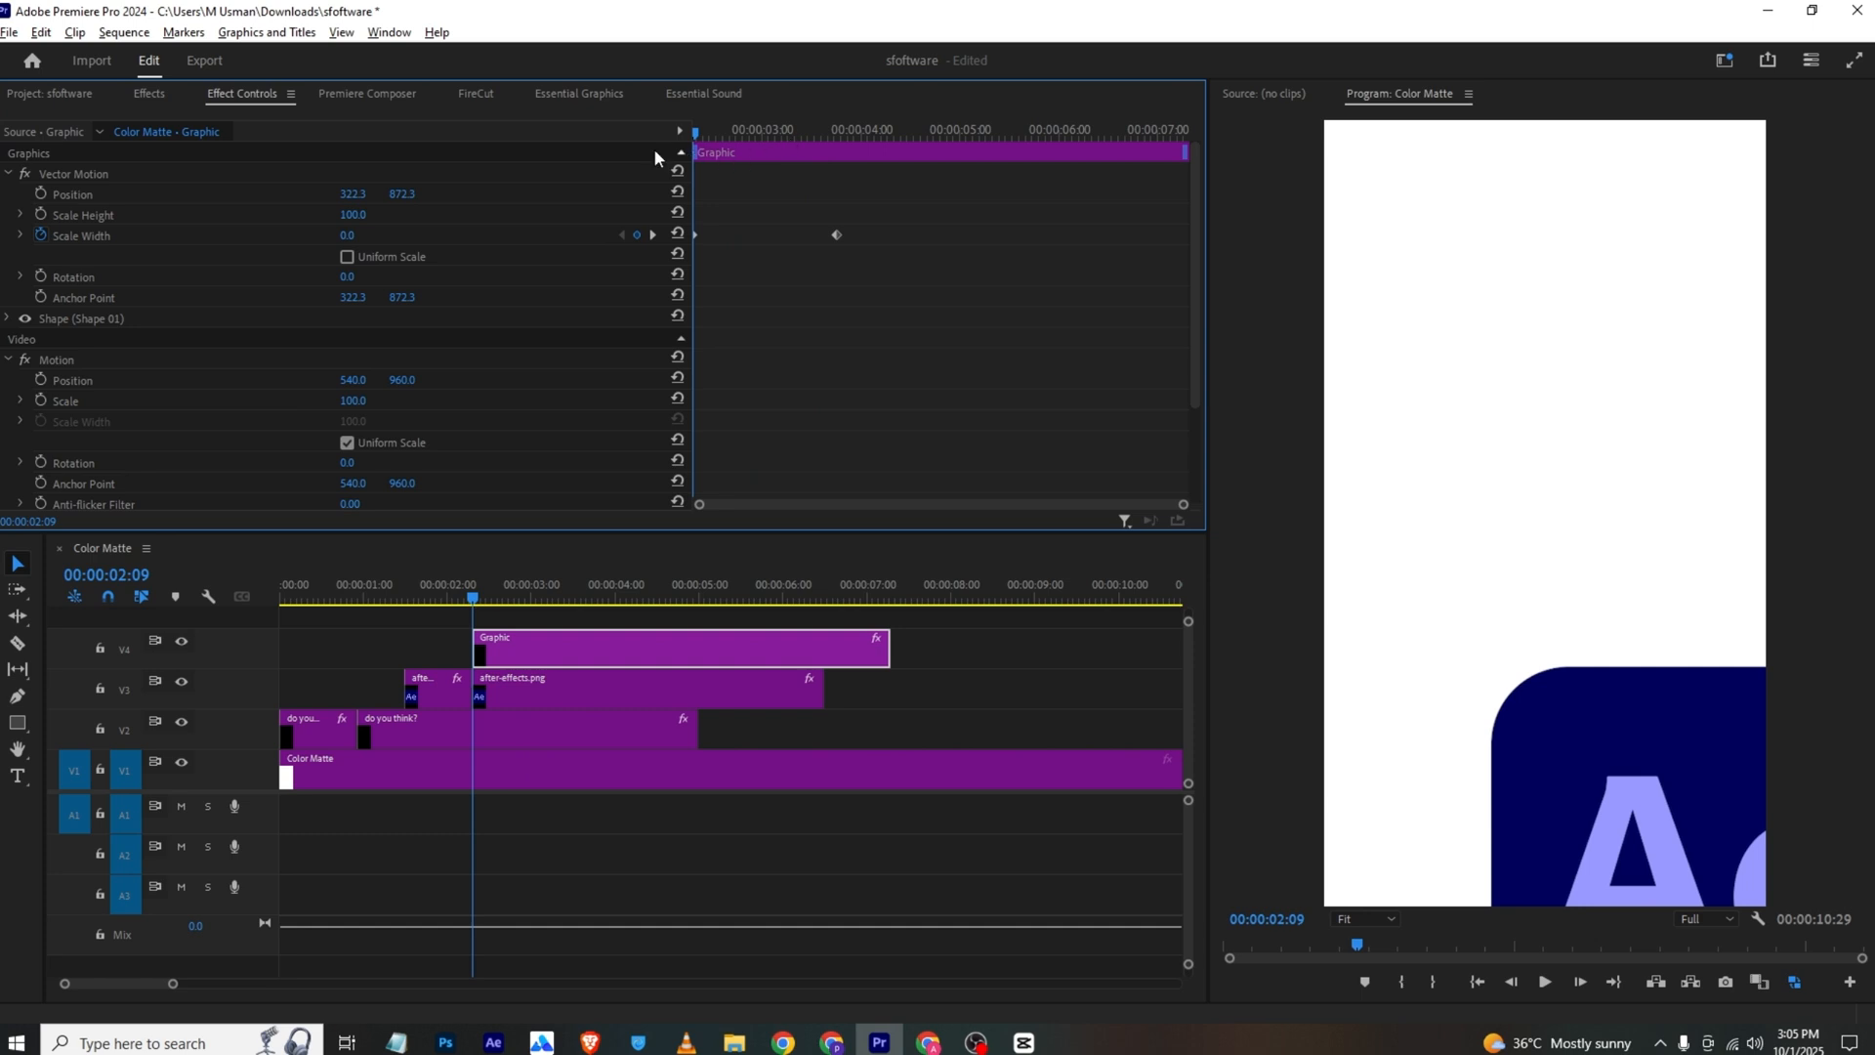
pyautogui.click(40, 194)
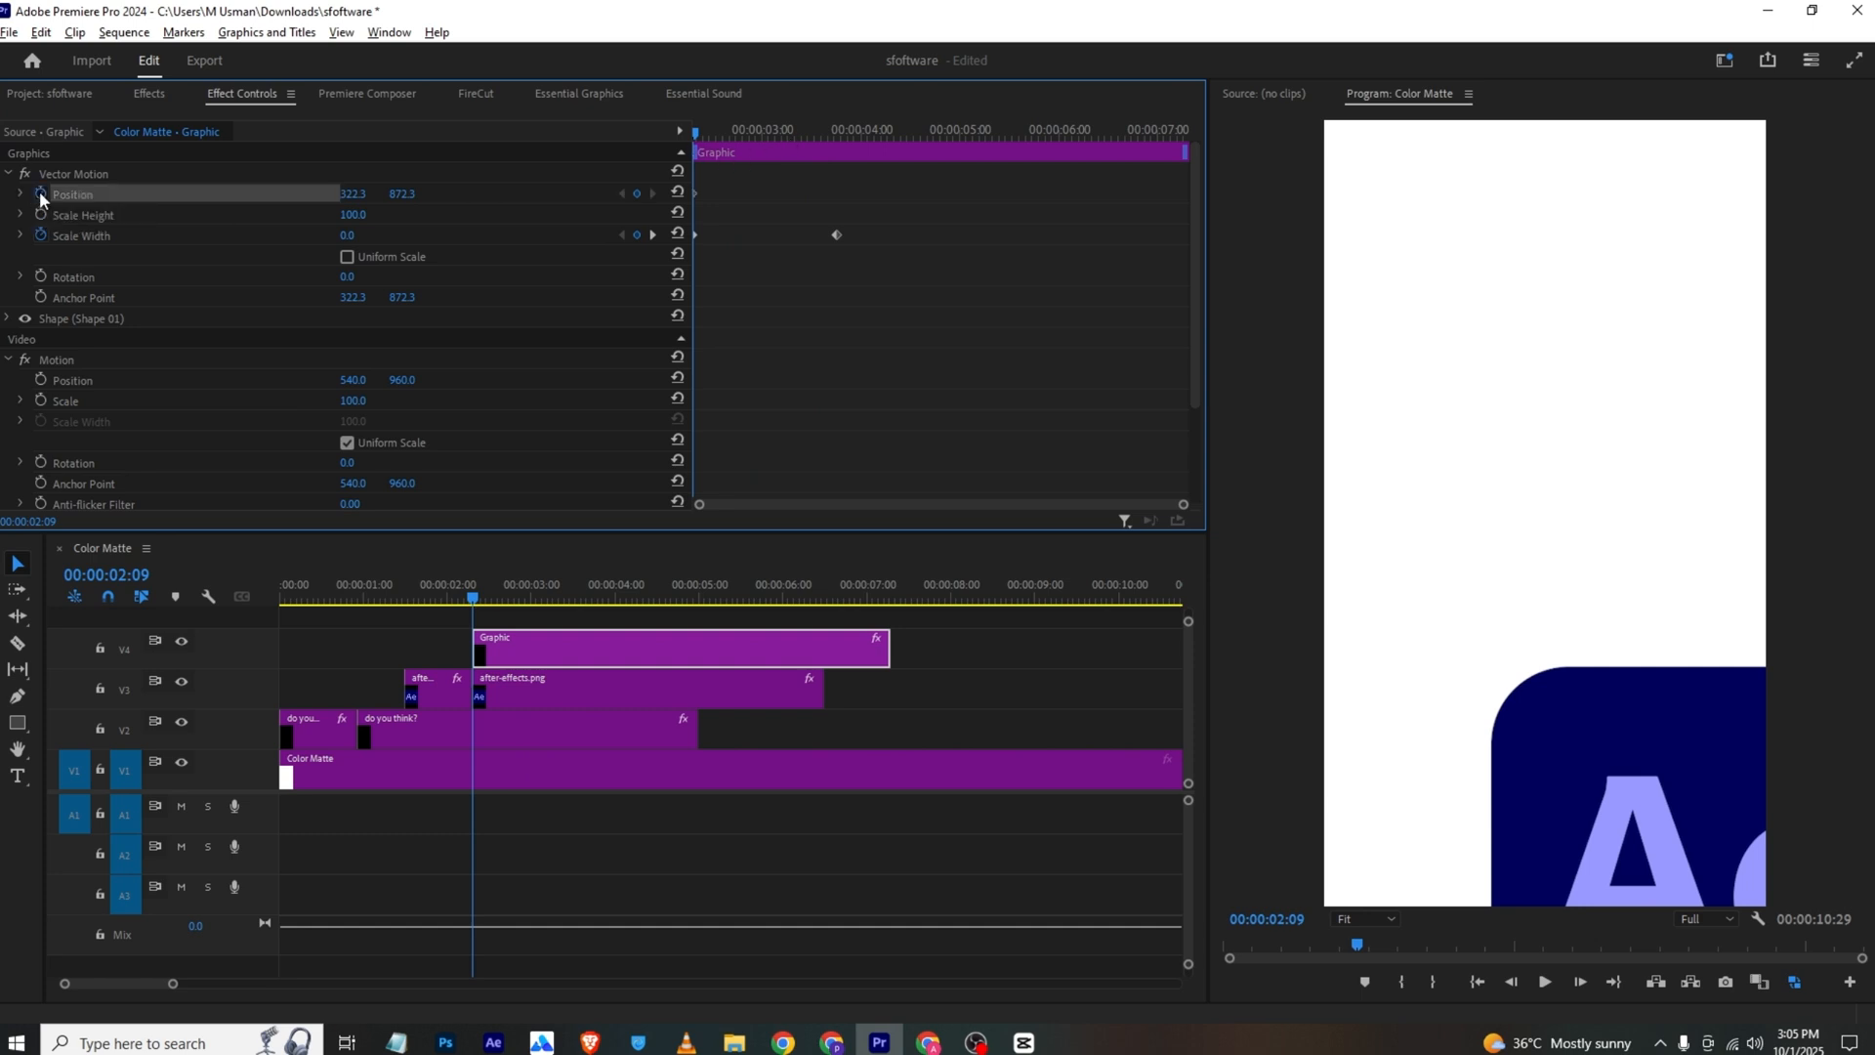
pyautogui.hotkey('ctrl', 'z')
pyautogui.rightClick(506, 646)
pyautogui.click(563, 569)
pyautogui.click(916, 530)
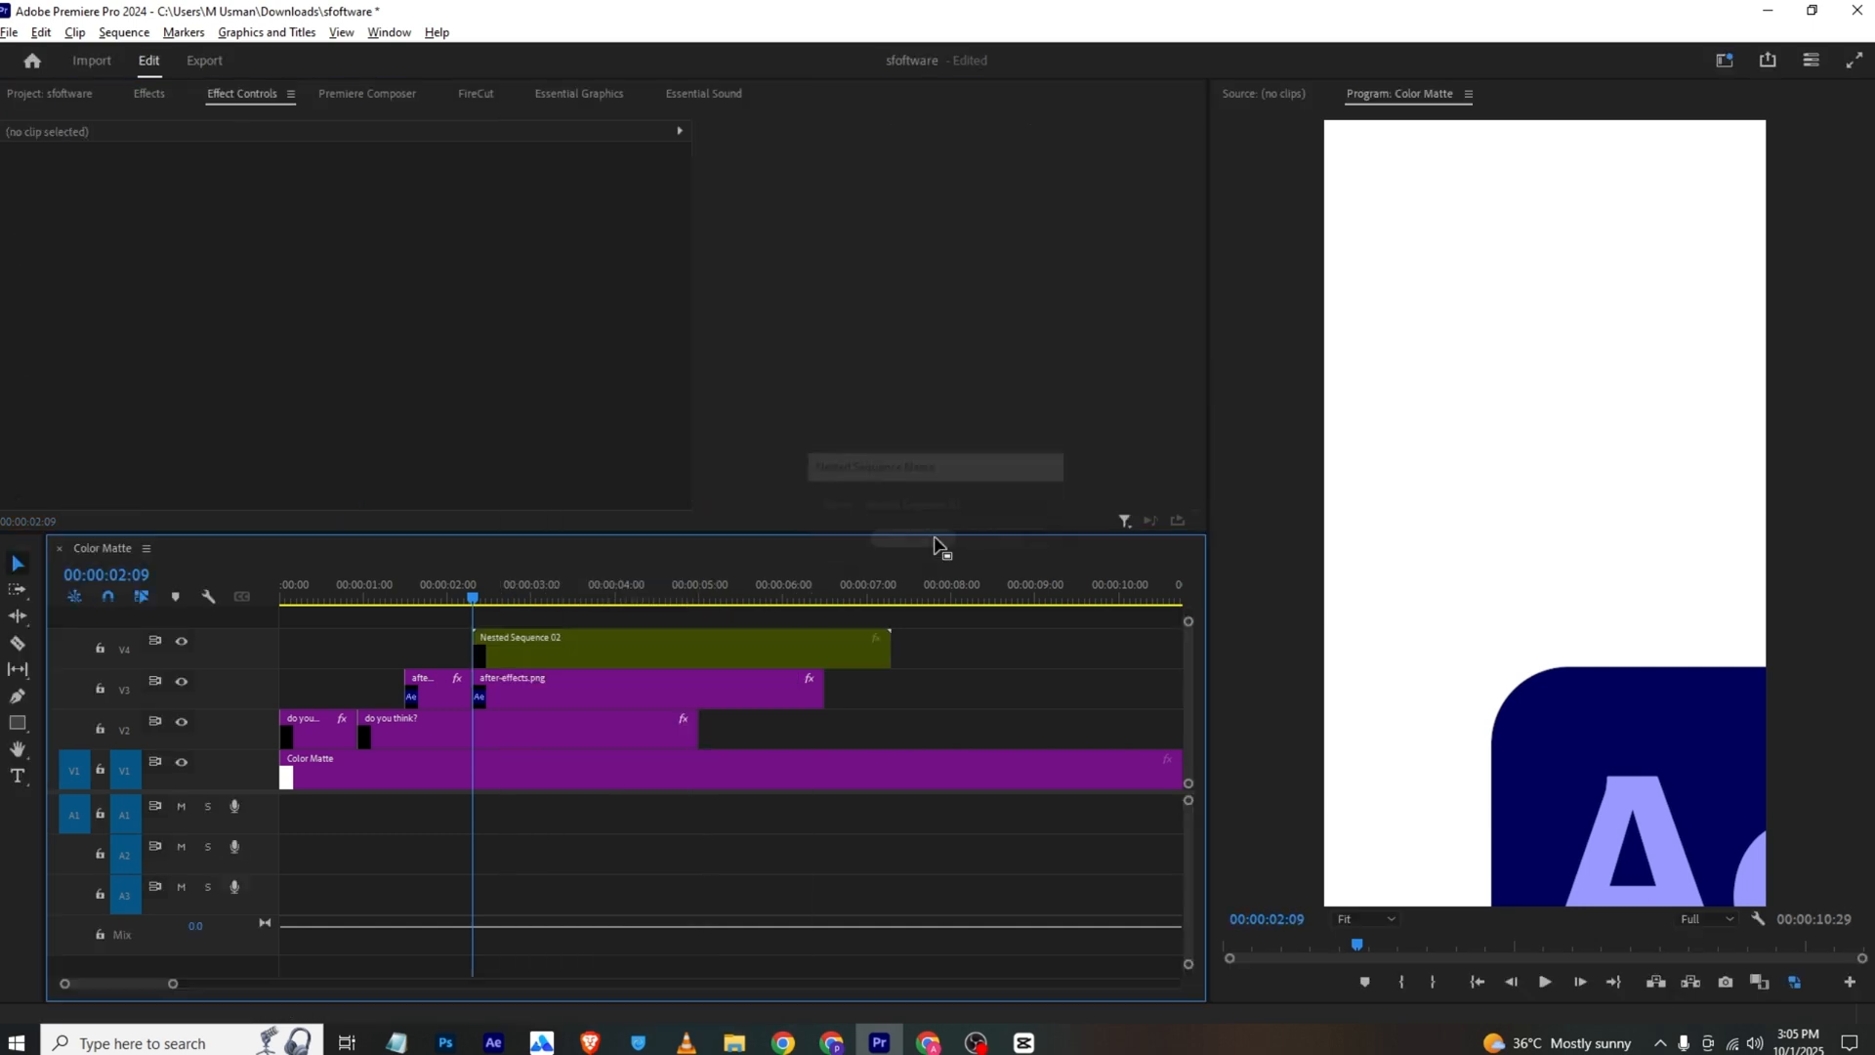
# Keyframe the nested line's Position from 540, 960 at 00:00:02:09 to a point farther left at 00:00:03:03
pyautogui.click(40, 193)
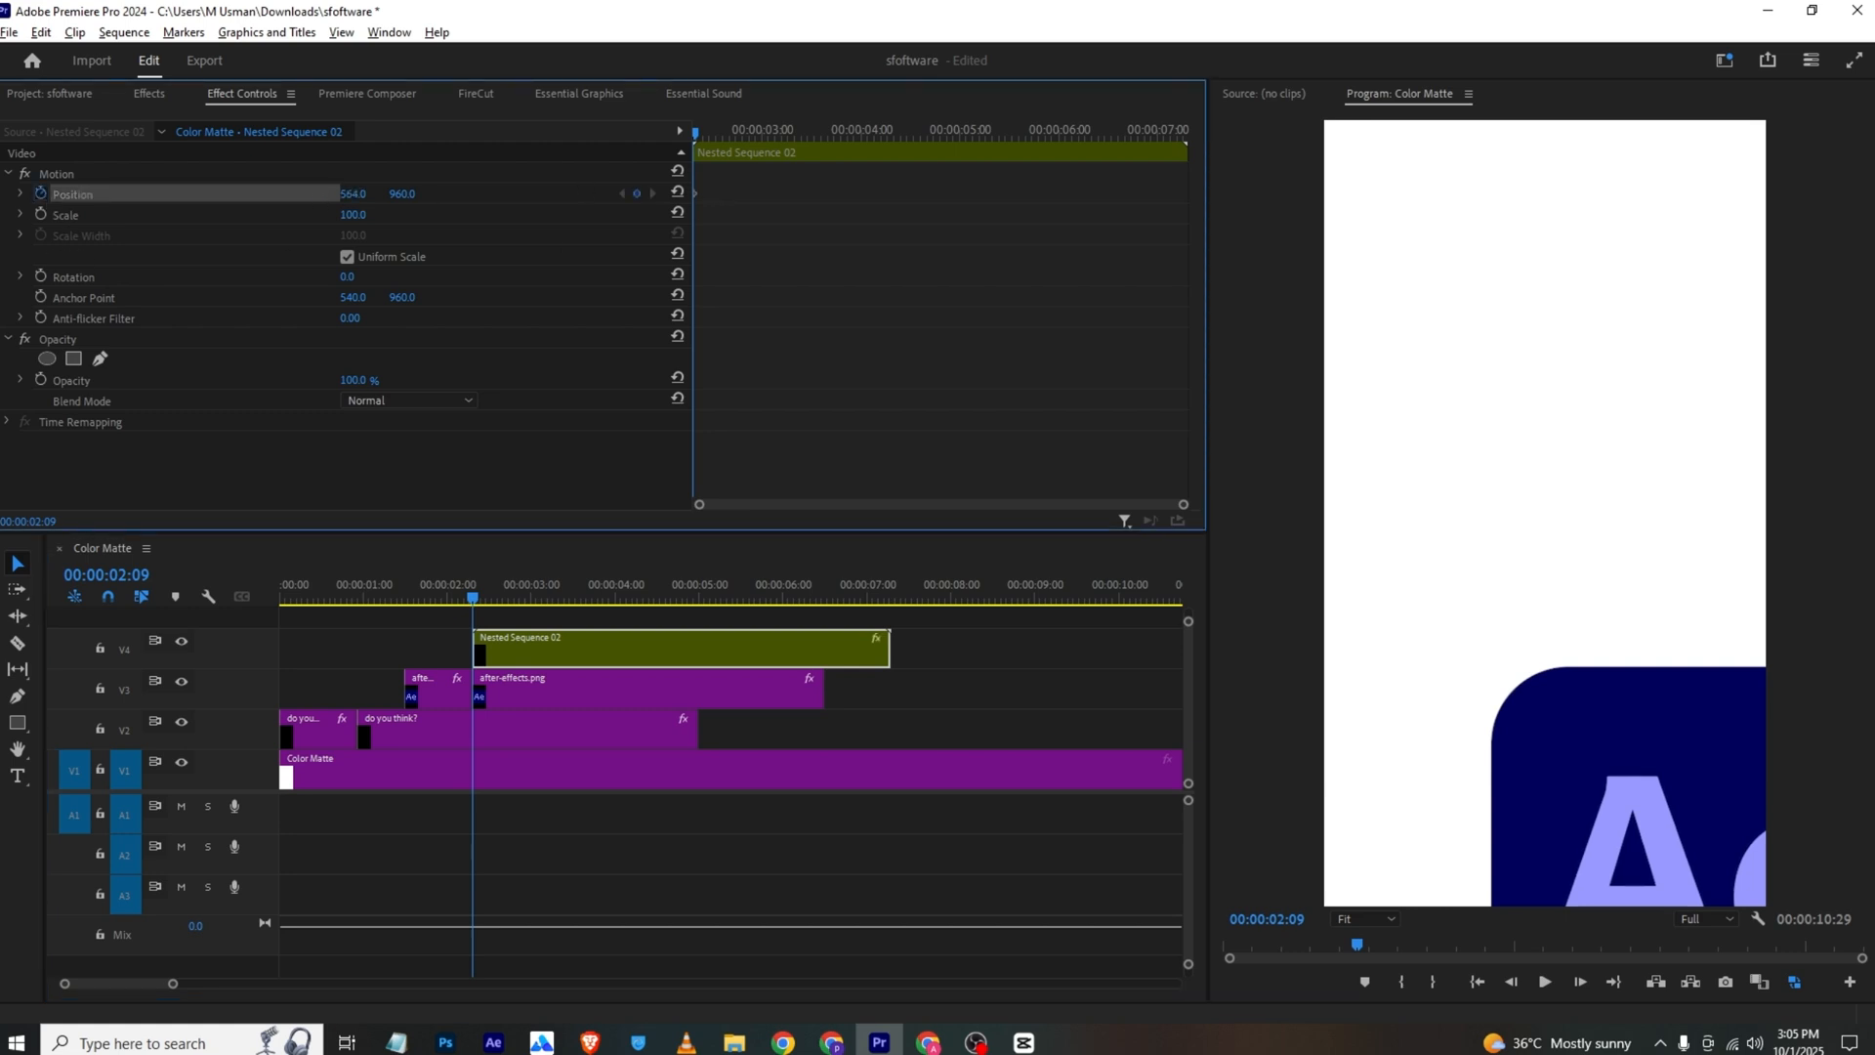
pyautogui.moveTo(700, 130); pyautogui.dragTo(779, 138)
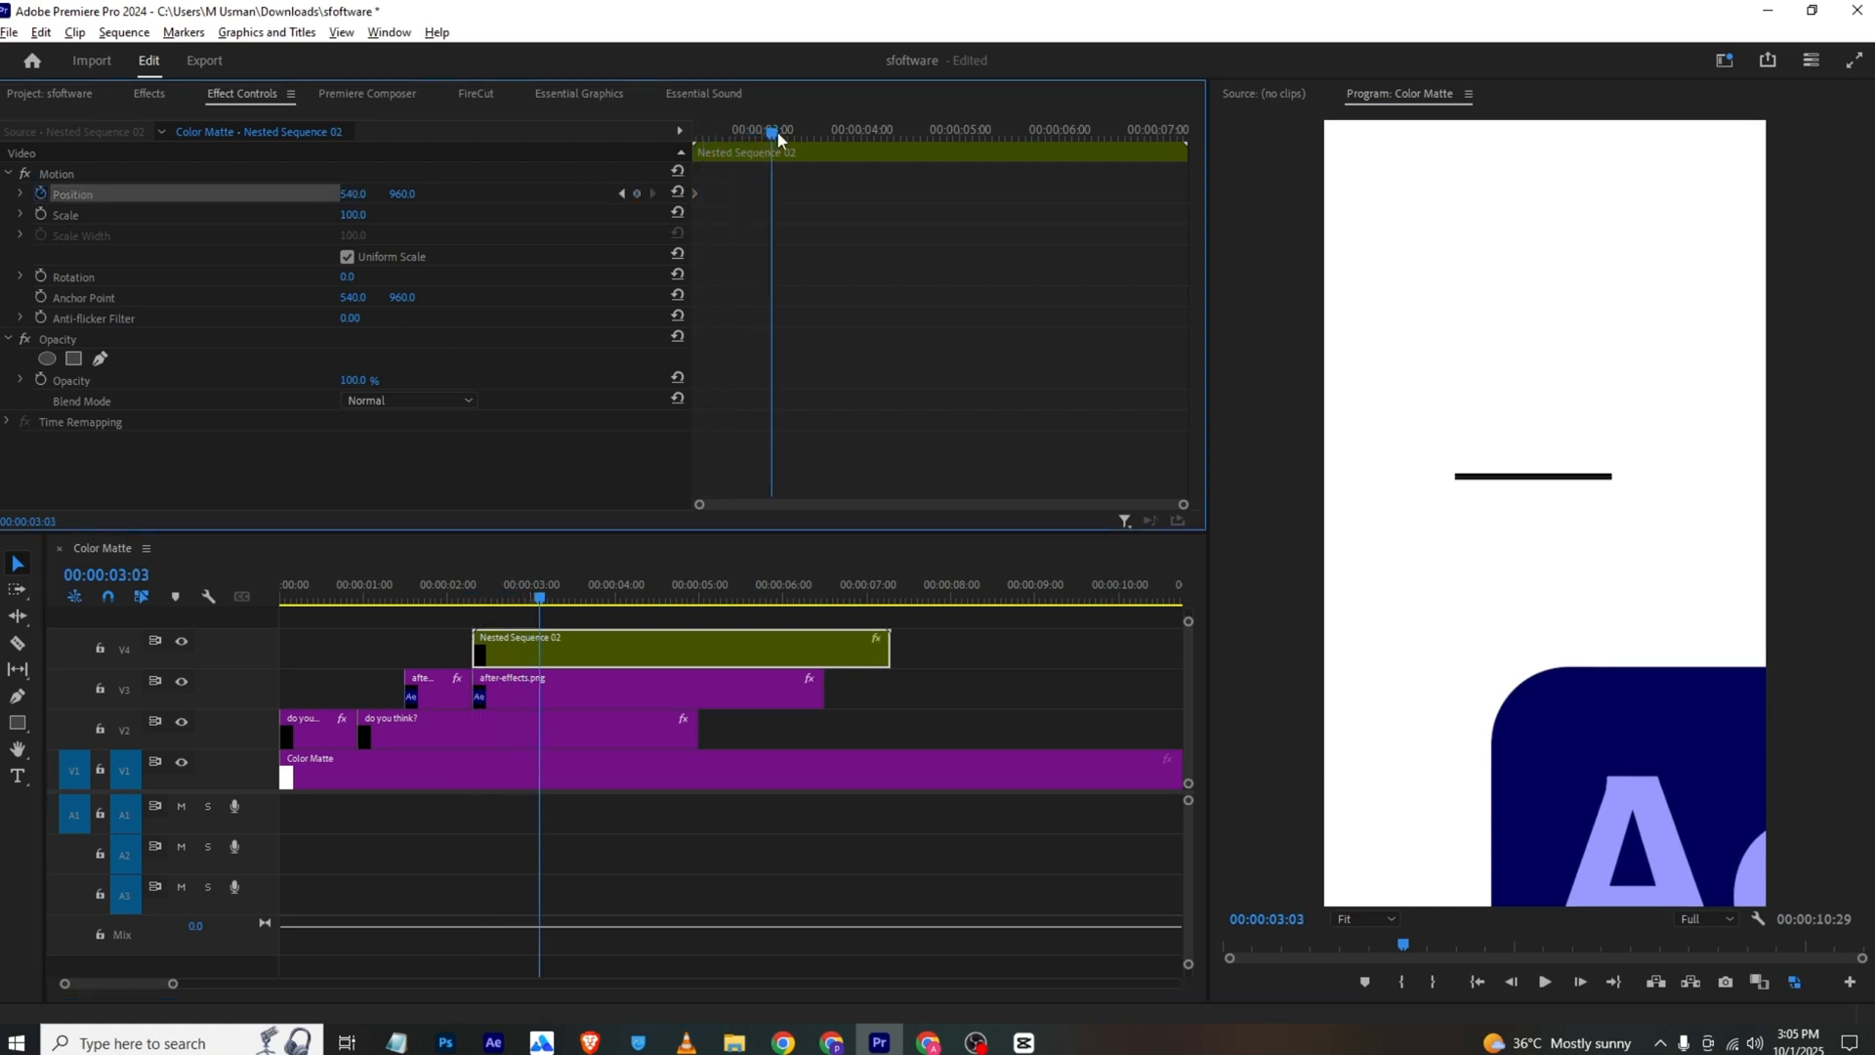
pyautogui.moveTo(353, 195); pyautogui.dragTo(72, 194)
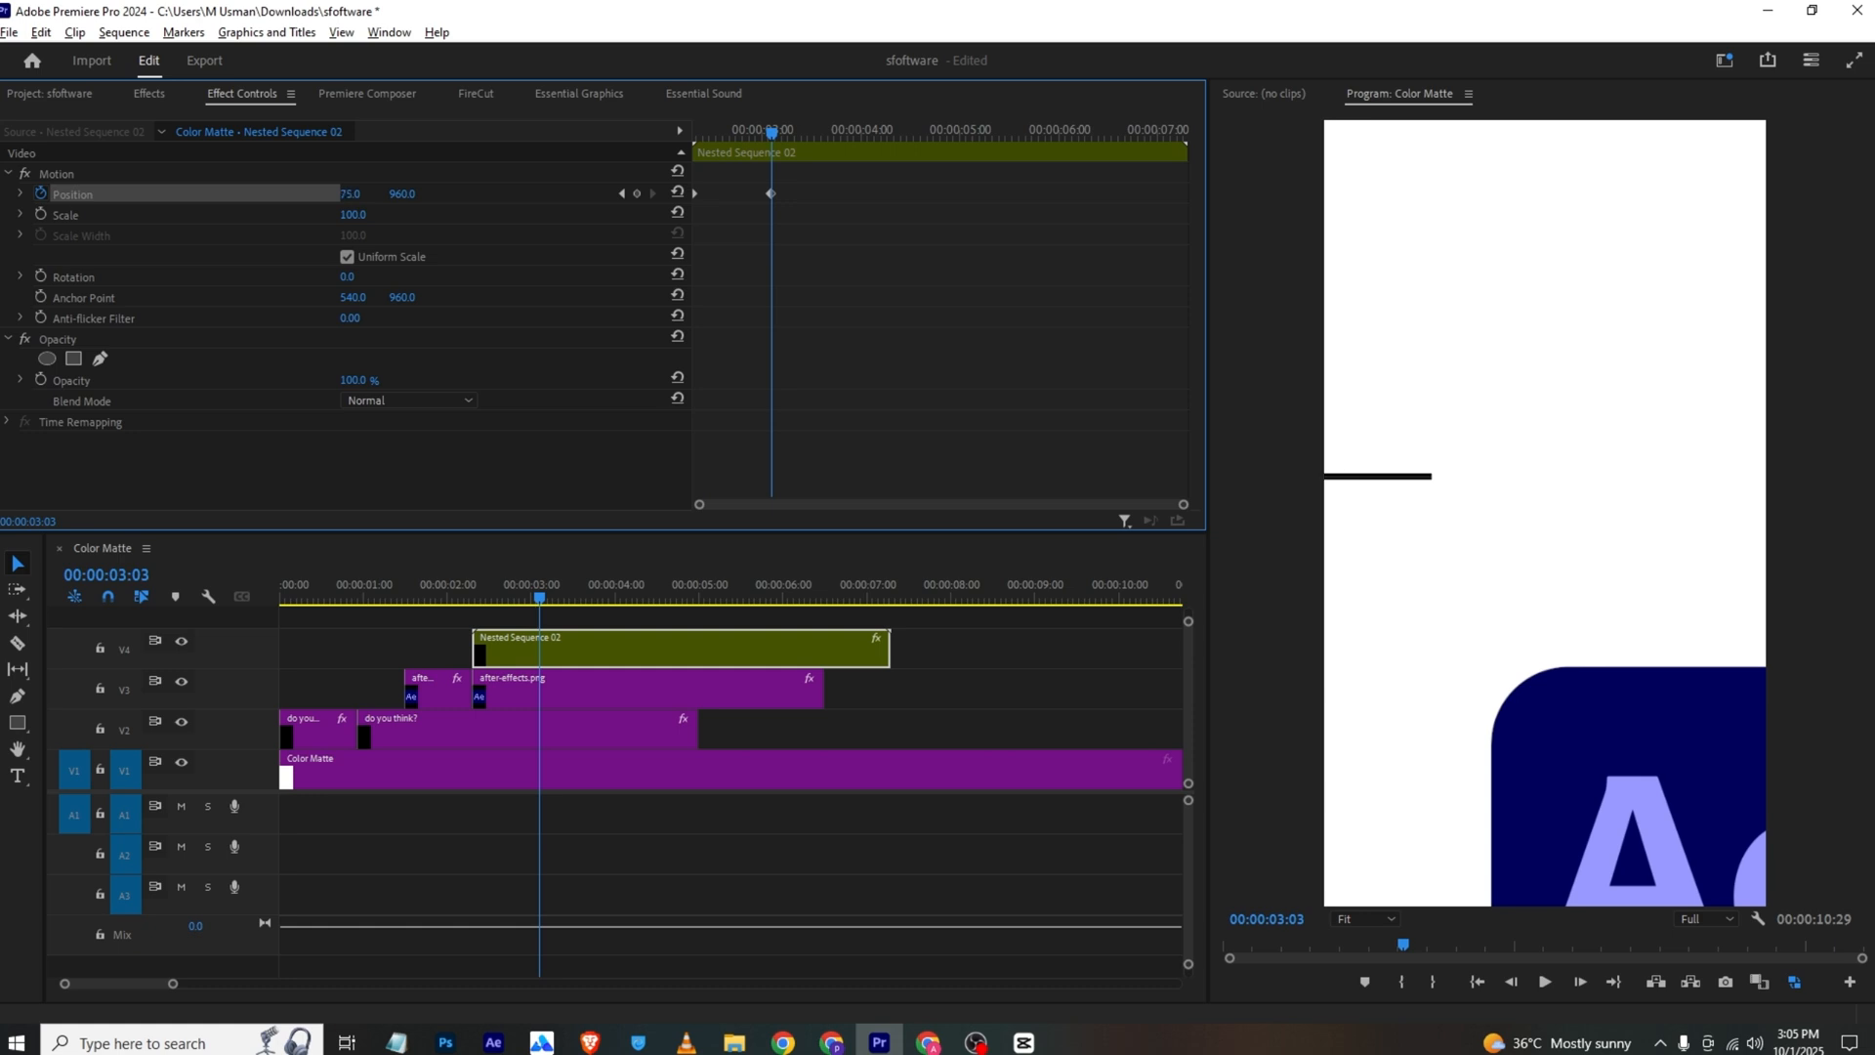
# Add a Position keyframe of -633, 1856 at 00:00:03:07 to the second after-effects.png clip so the logo slides out left
pyautogui.click(527, 720)
pyautogui.click(547, 692)
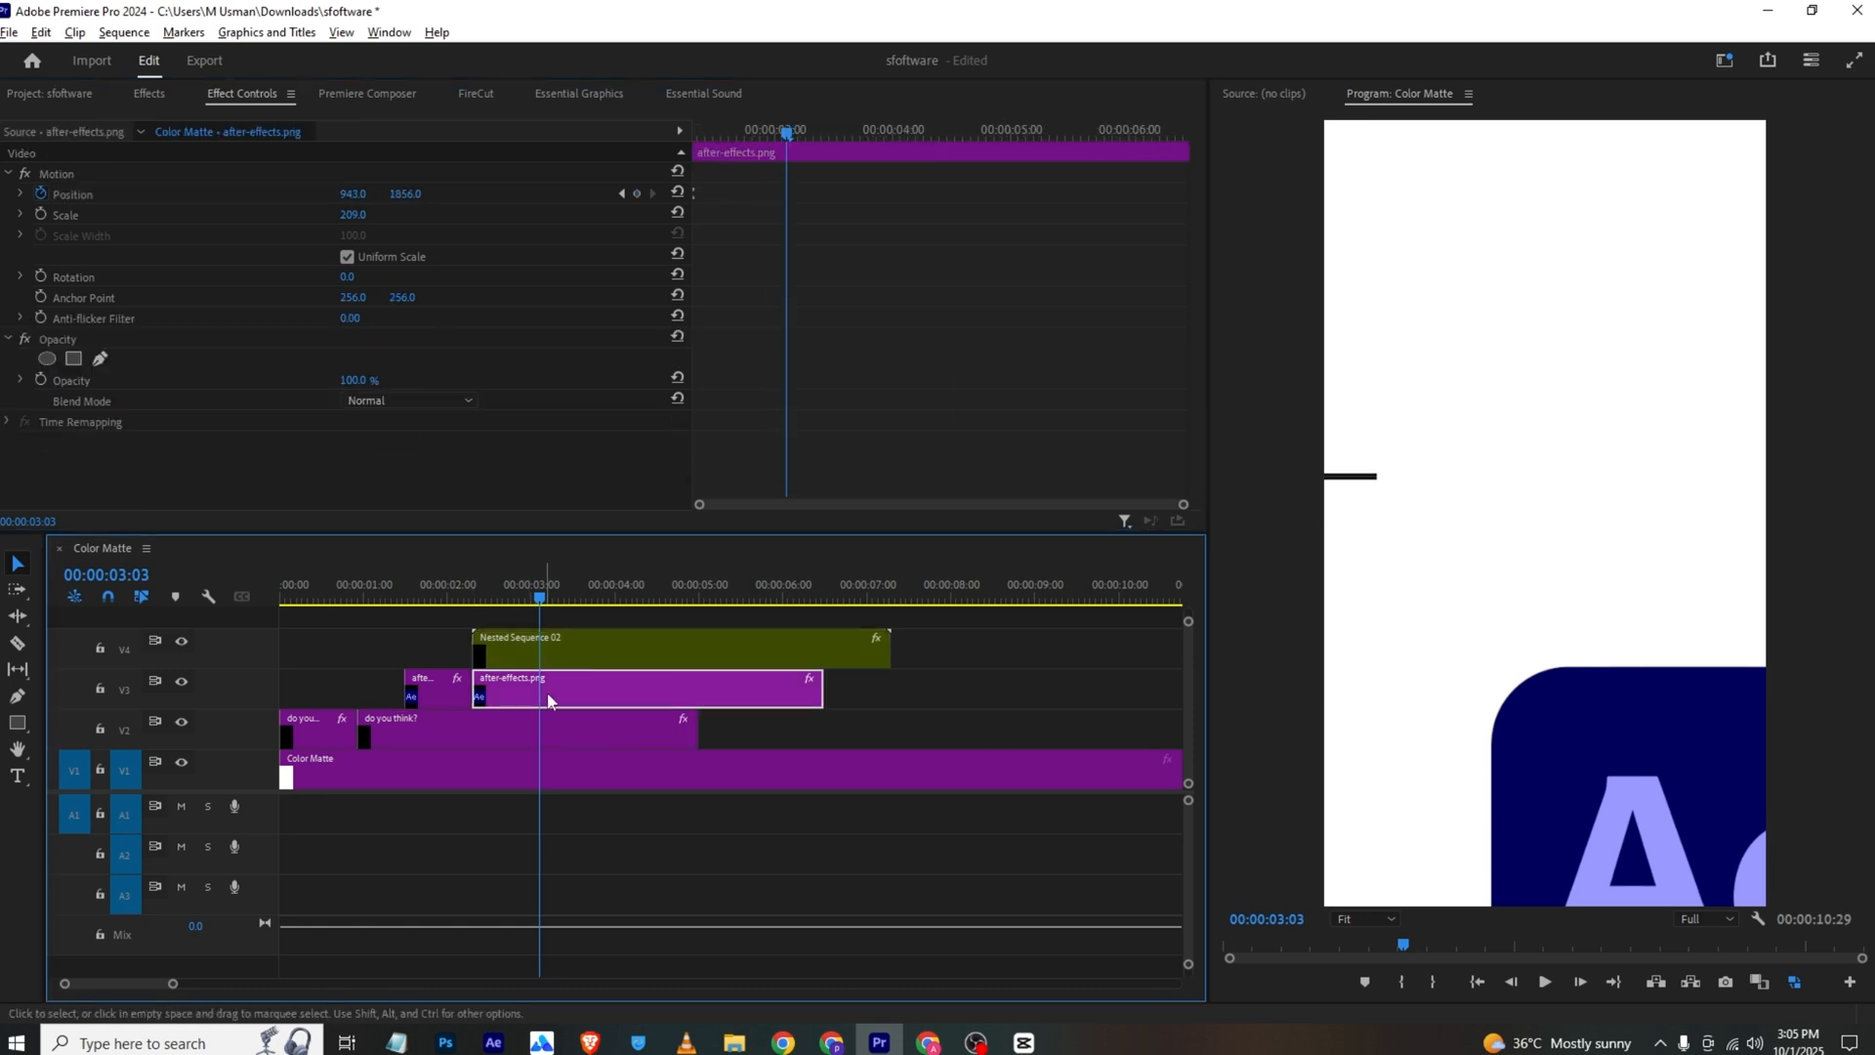
pyautogui.moveTo(713, 125); pyautogui.dragTo(802, 137)
pyautogui.moveTo(353, 195); pyautogui.dragTo(39, 194)
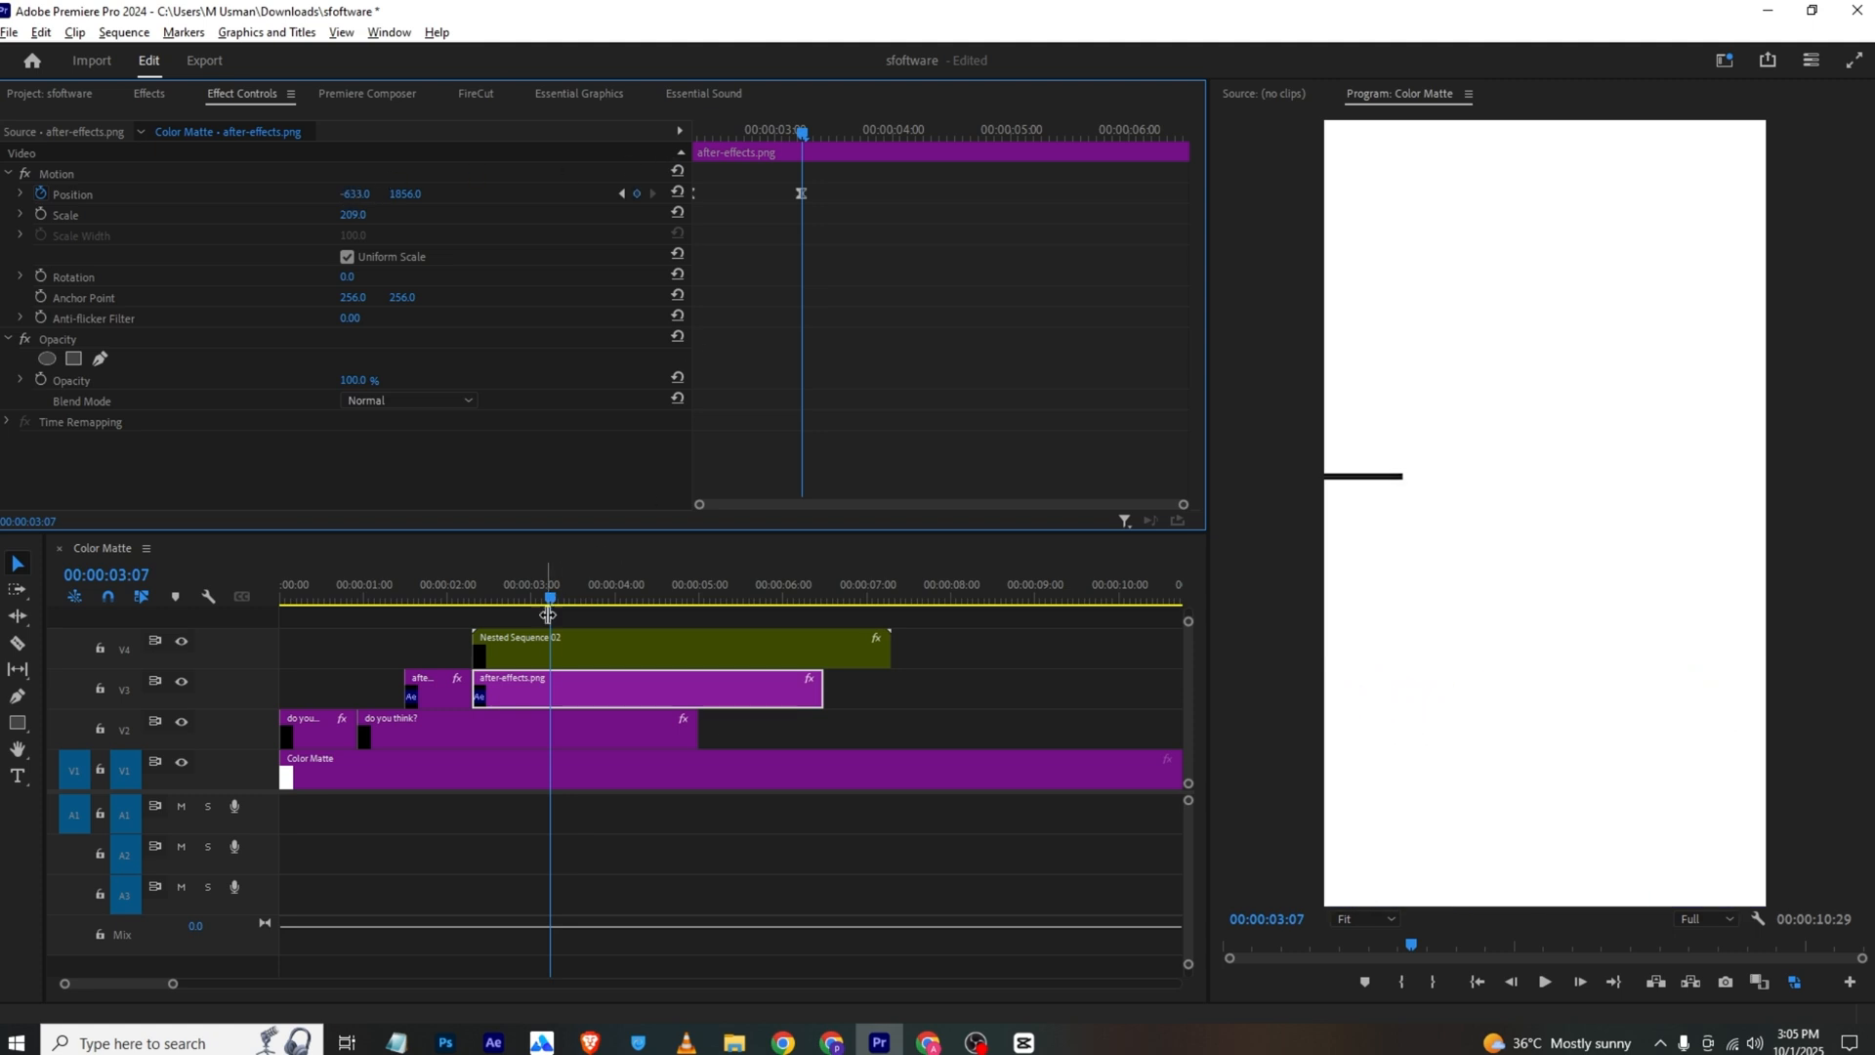
# Set the nested line's horizontal position to -656 at its 00:00:03:03 keyframe and preview the exit motion
pyautogui.click(549, 646)
pyautogui.moveTo(774, 134); pyautogui.dragTo(588, 152)
pyautogui.press('space')
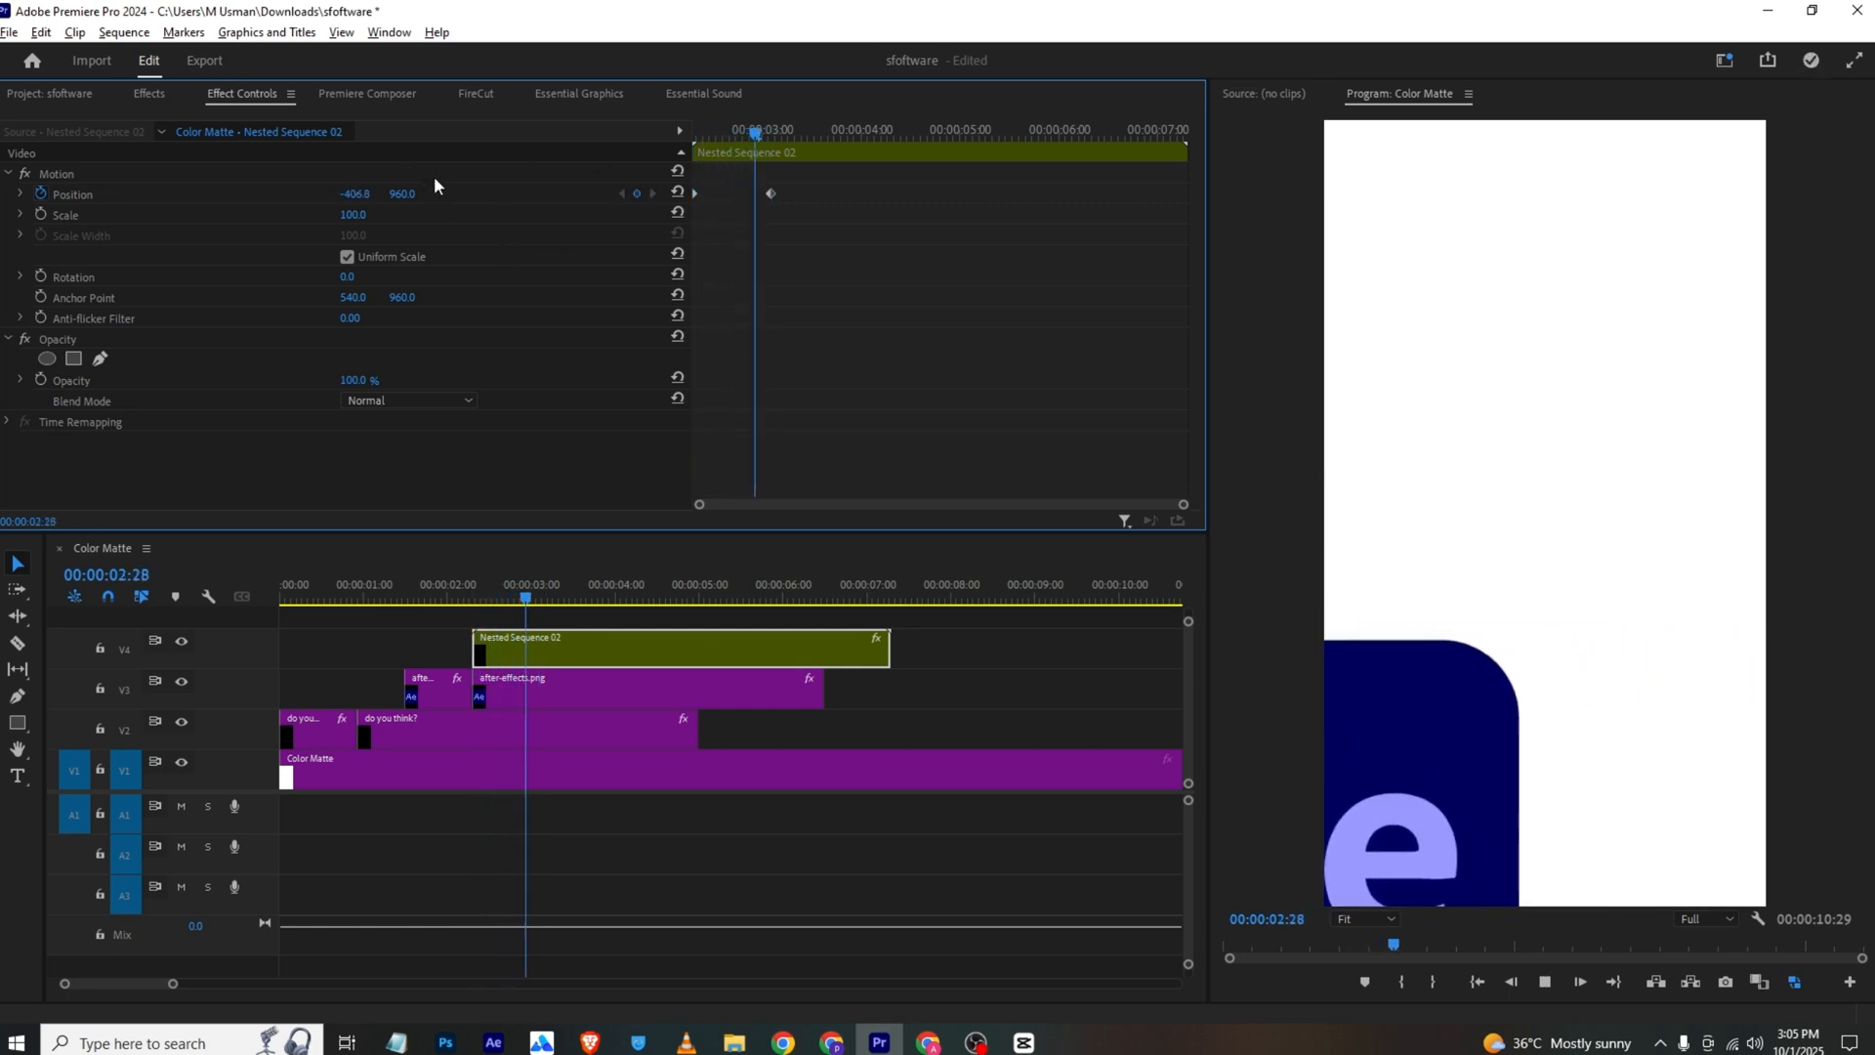
pyautogui.press('space')
pyautogui.moveTo(482, 599); pyautogui.dragTo(496, 601)
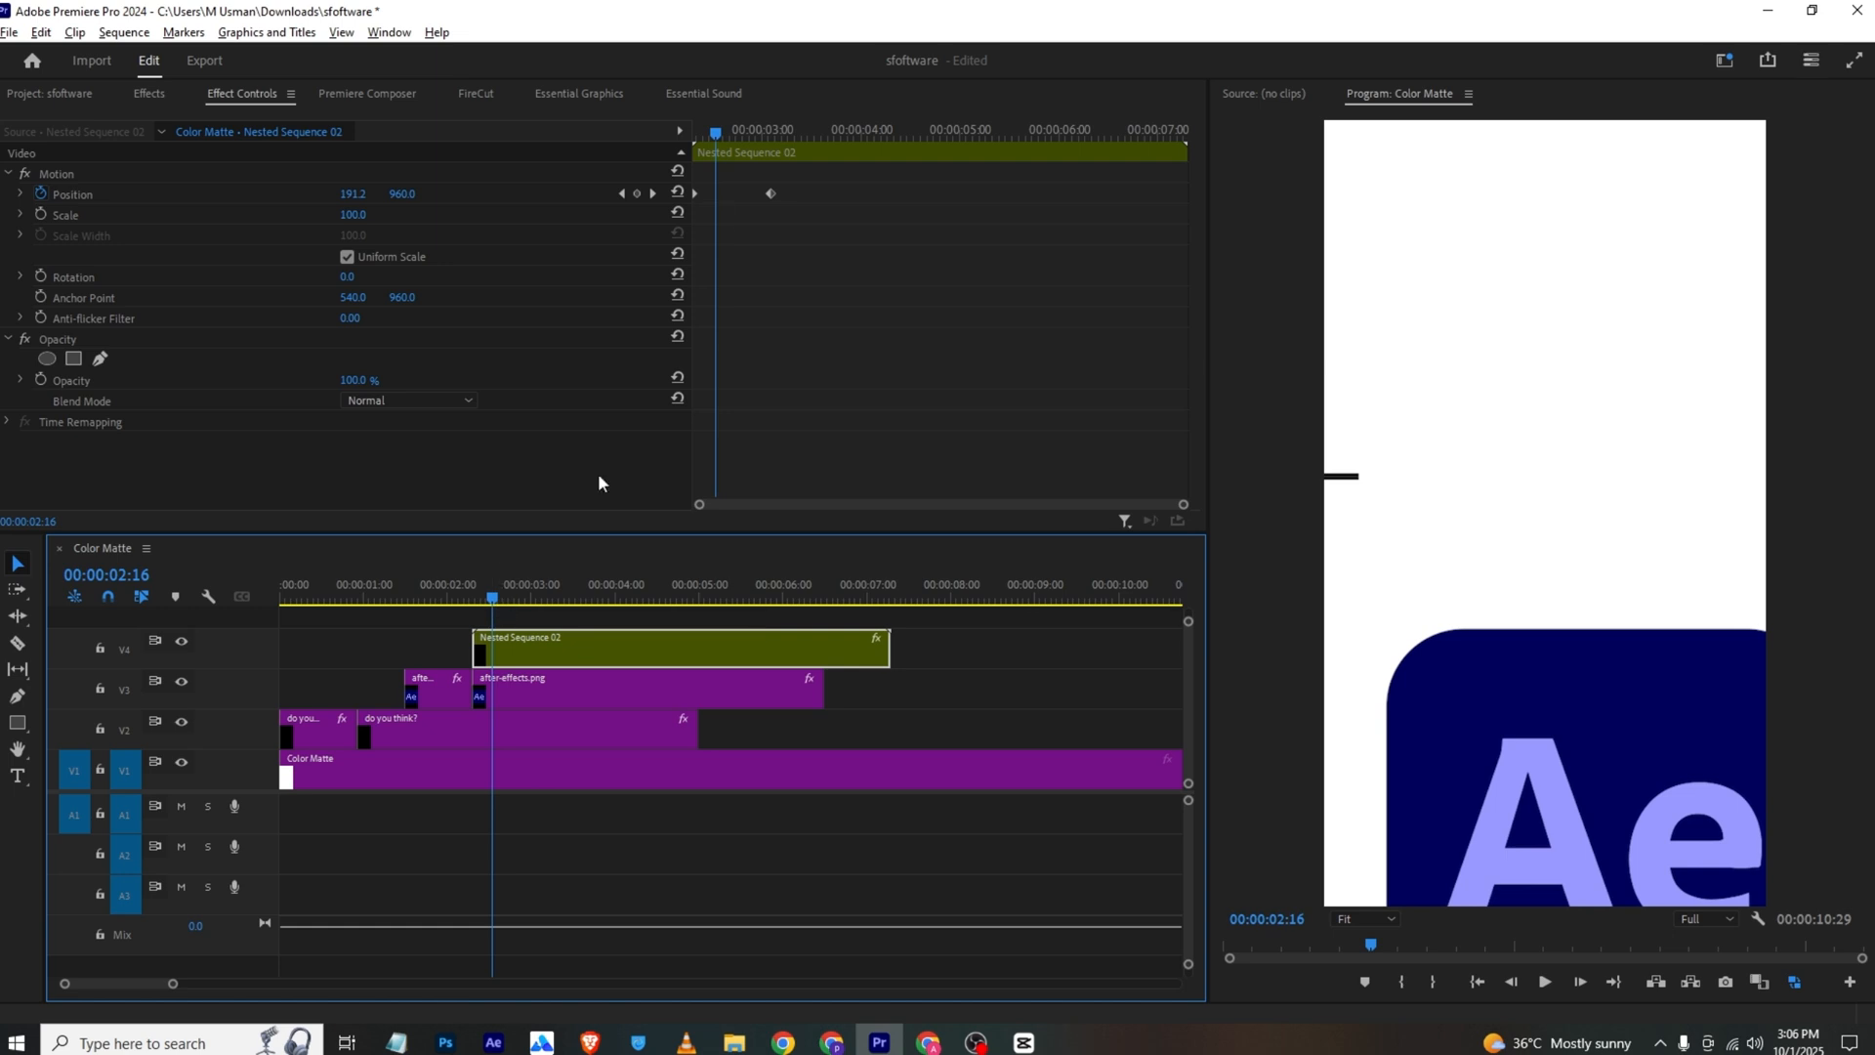
# Apply Ease In temporal interpolation to both of the nested line's Position keyframes
pyautogui.moveTo(727, 116); pyautogui.dragTo(775, 138)
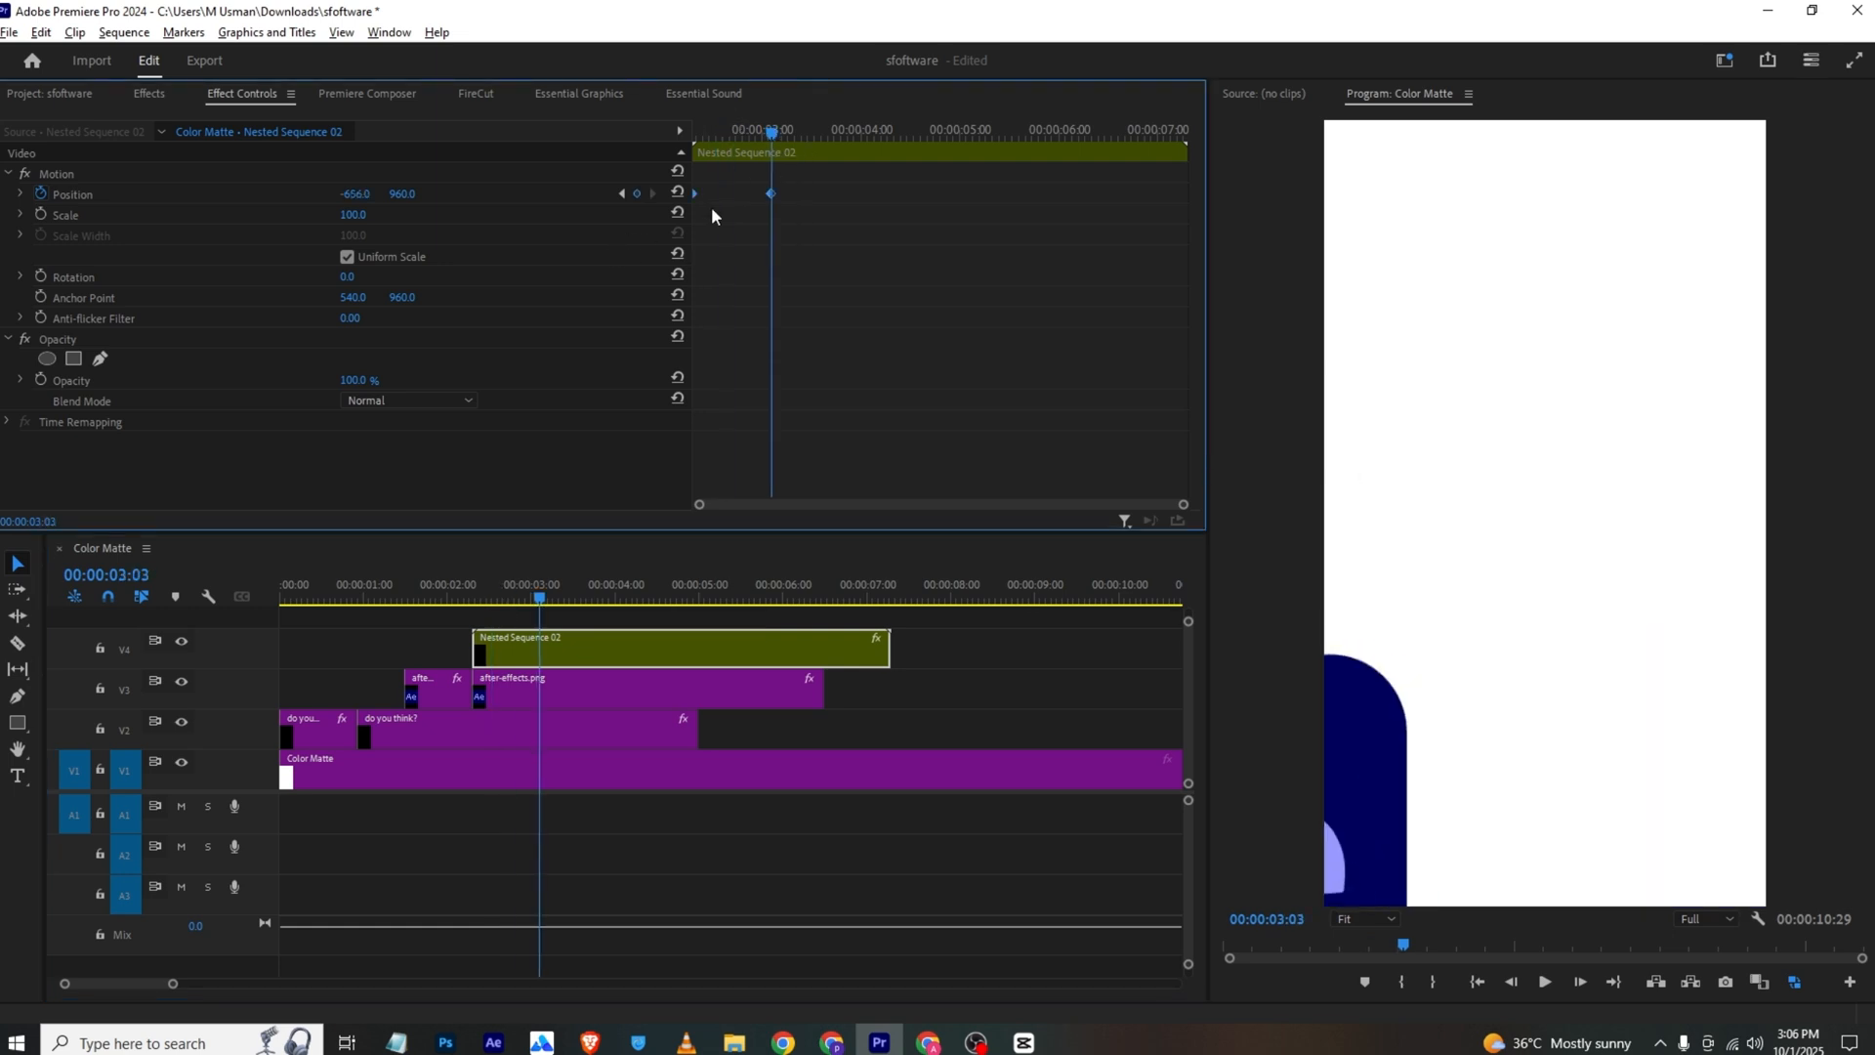
pyautogui.rightClick(771, 193)
pyautogui.moveTo(840, 353)
pyautogui.click(1013, 471)
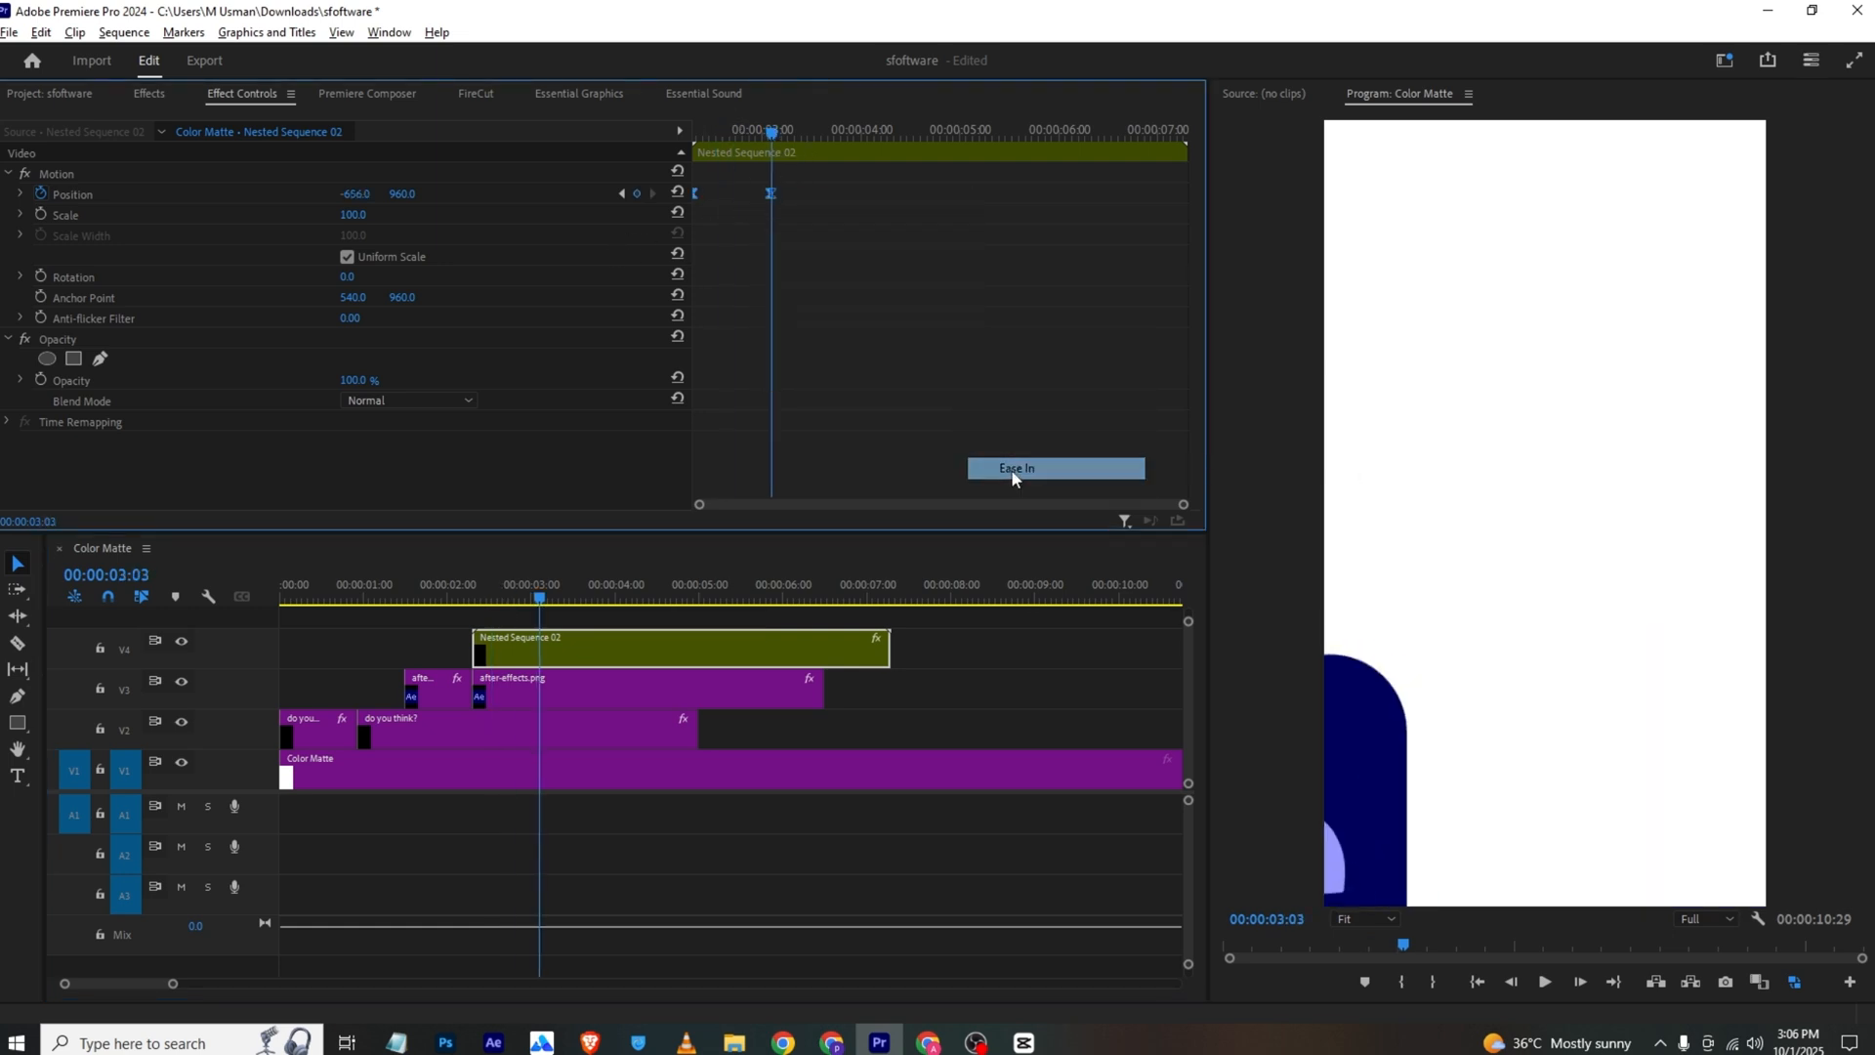
# Check the next scene of the reference video in VLC, and create a black 000000 color matte in the Premiere Pro project
pyautogui.click(687, 1042)
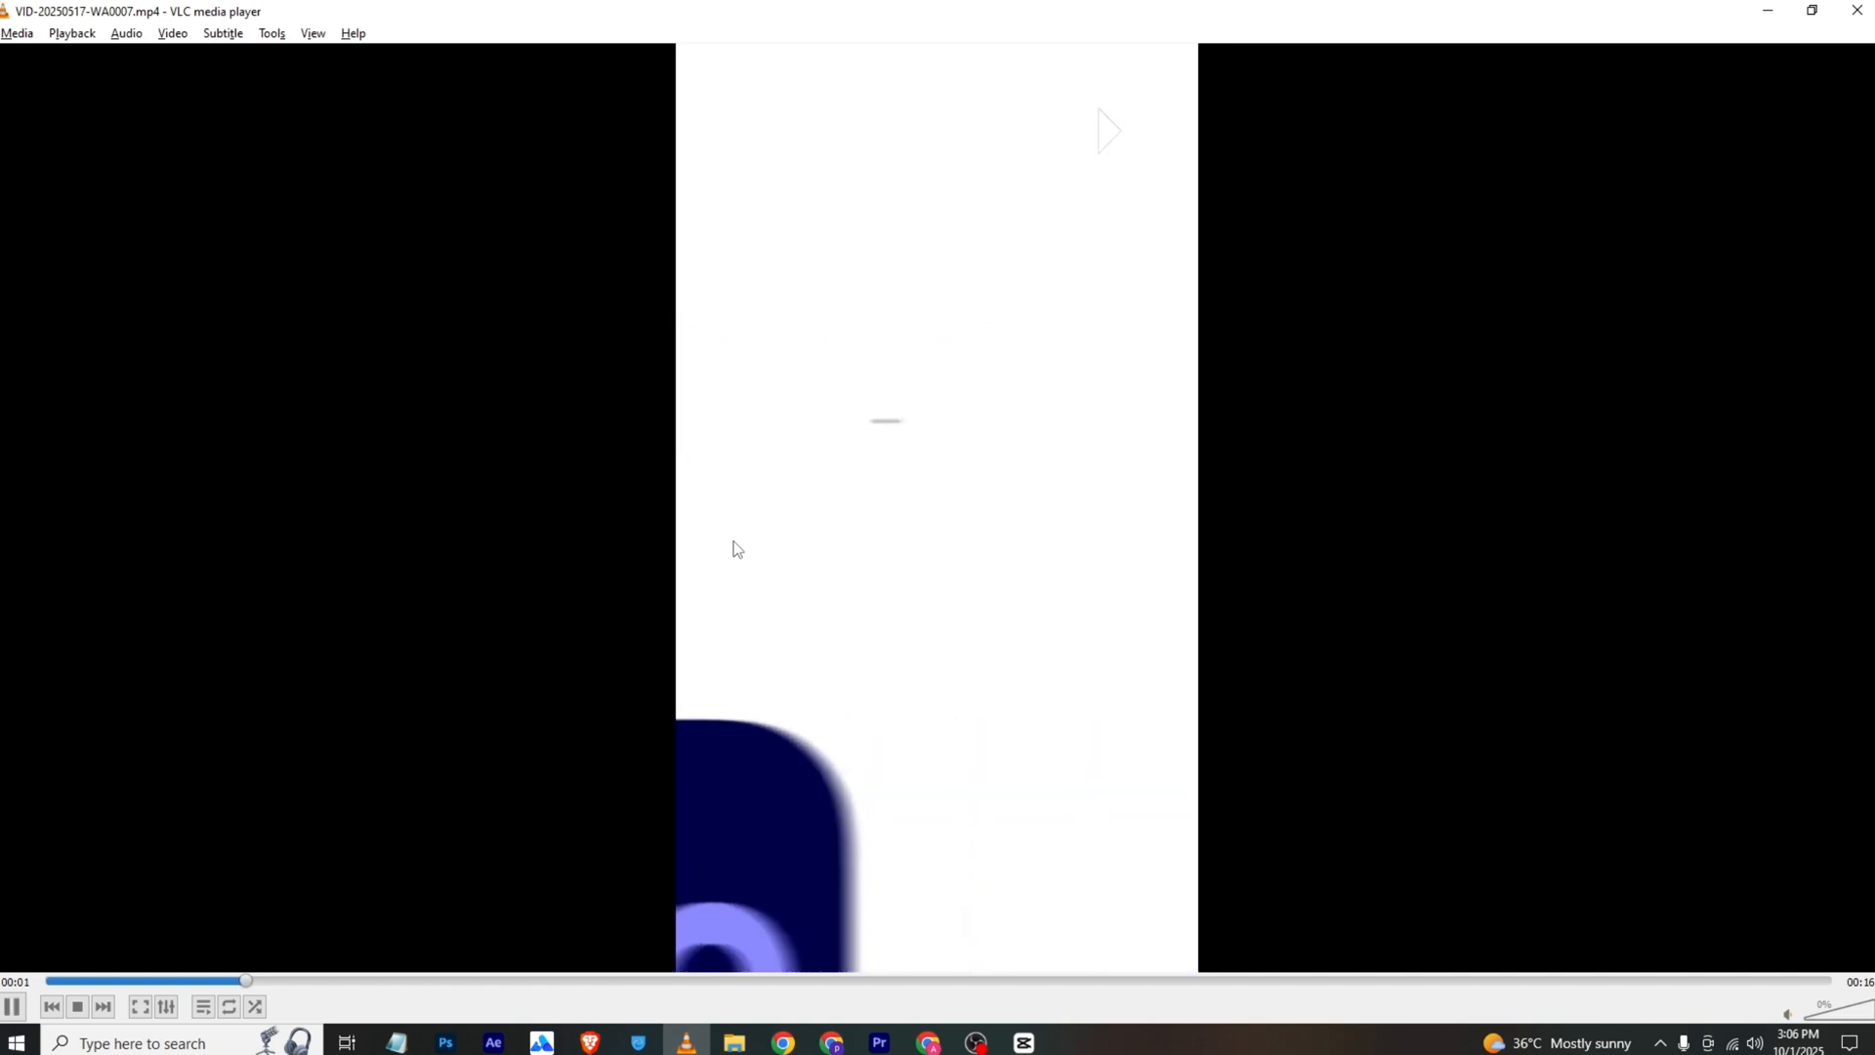
pyautogui.press('space')
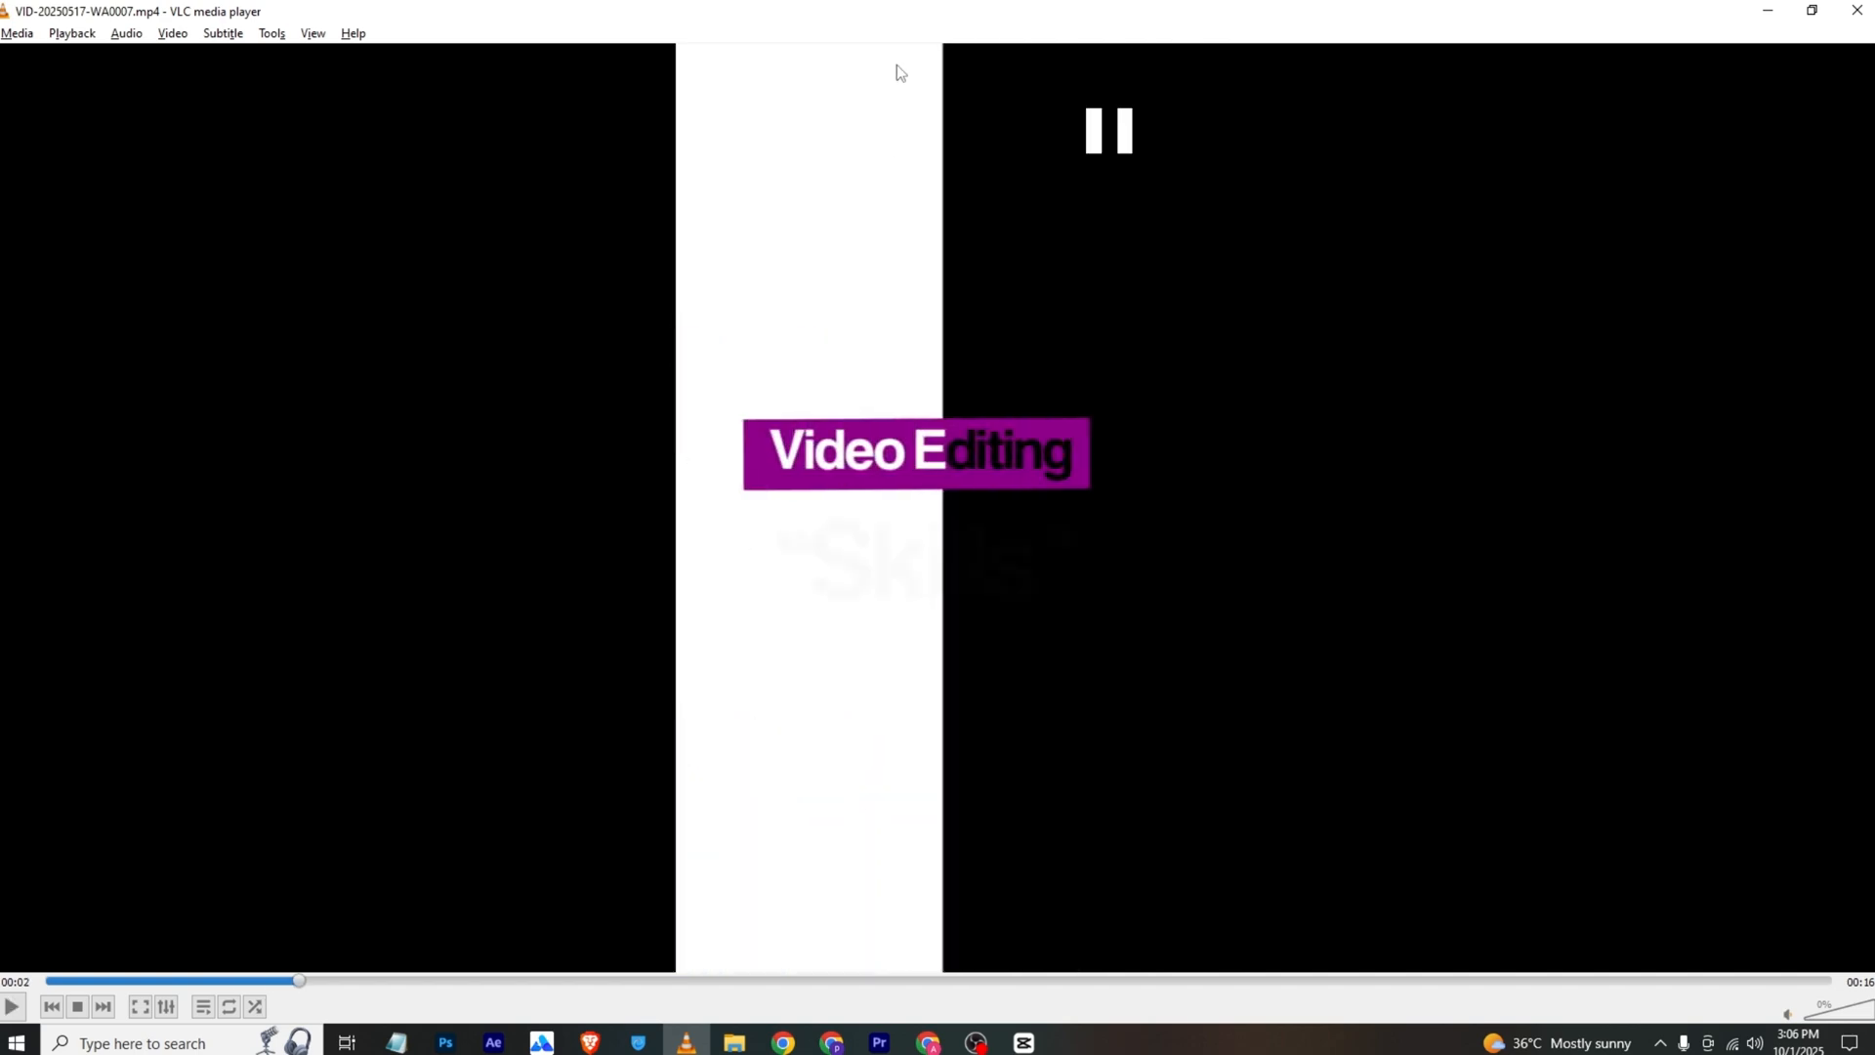
pyautogui.click(880, 1043)
pyautogui.click(54, 93)
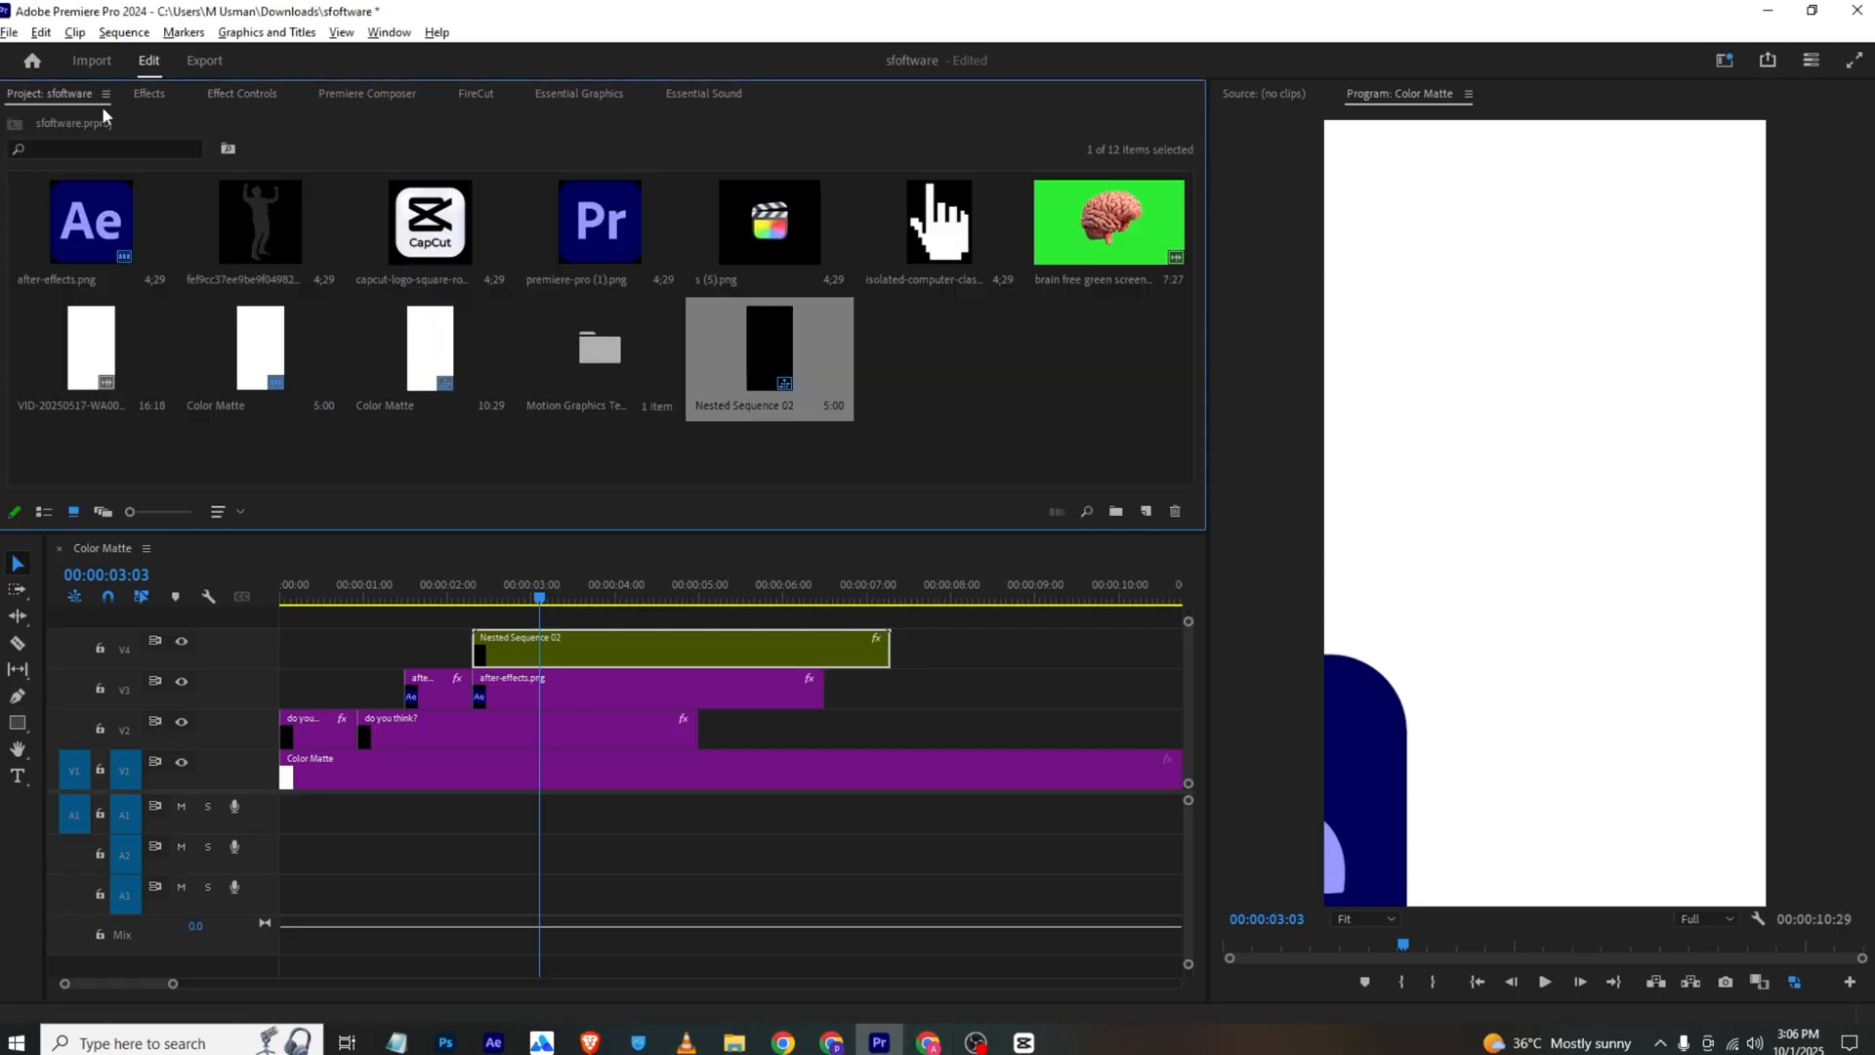
pyautogui.rightClick(494, 458)
pyautogui.moveTo(619, 545)
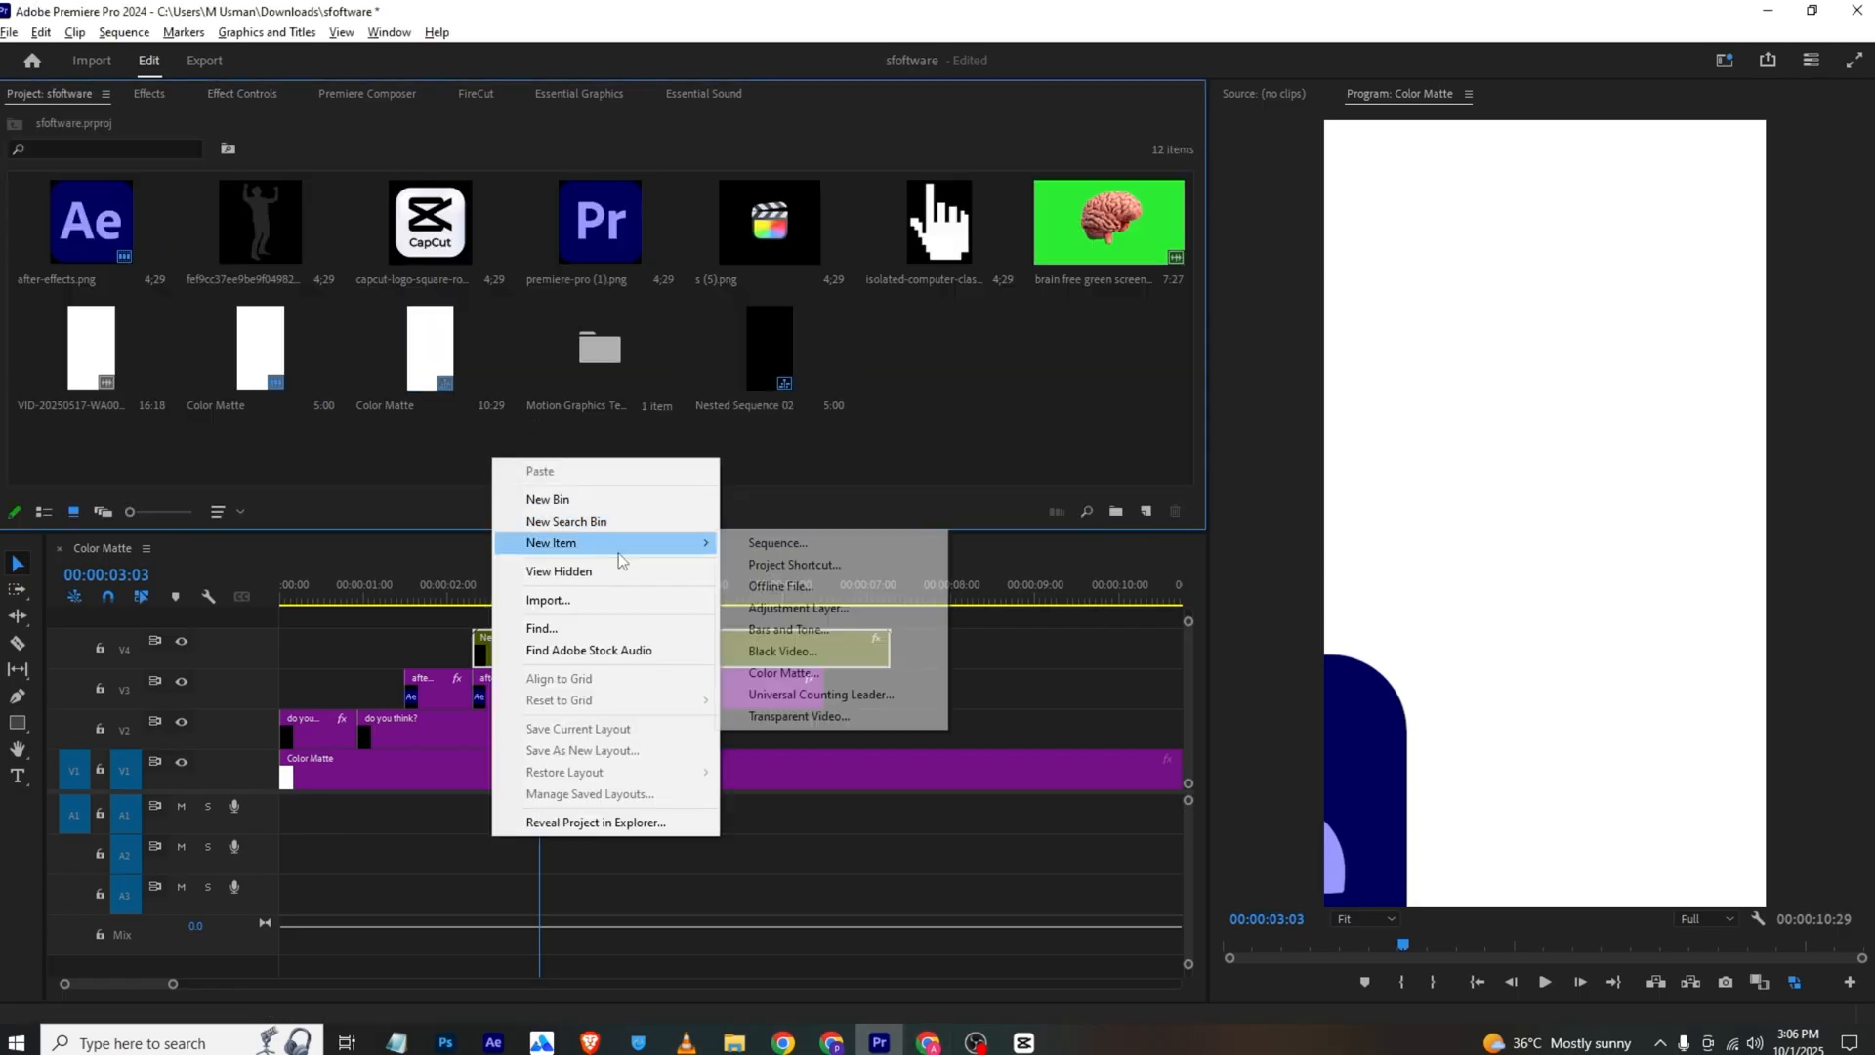
pyautogui.click(796, 674)
pyautogui.click(967, 599)
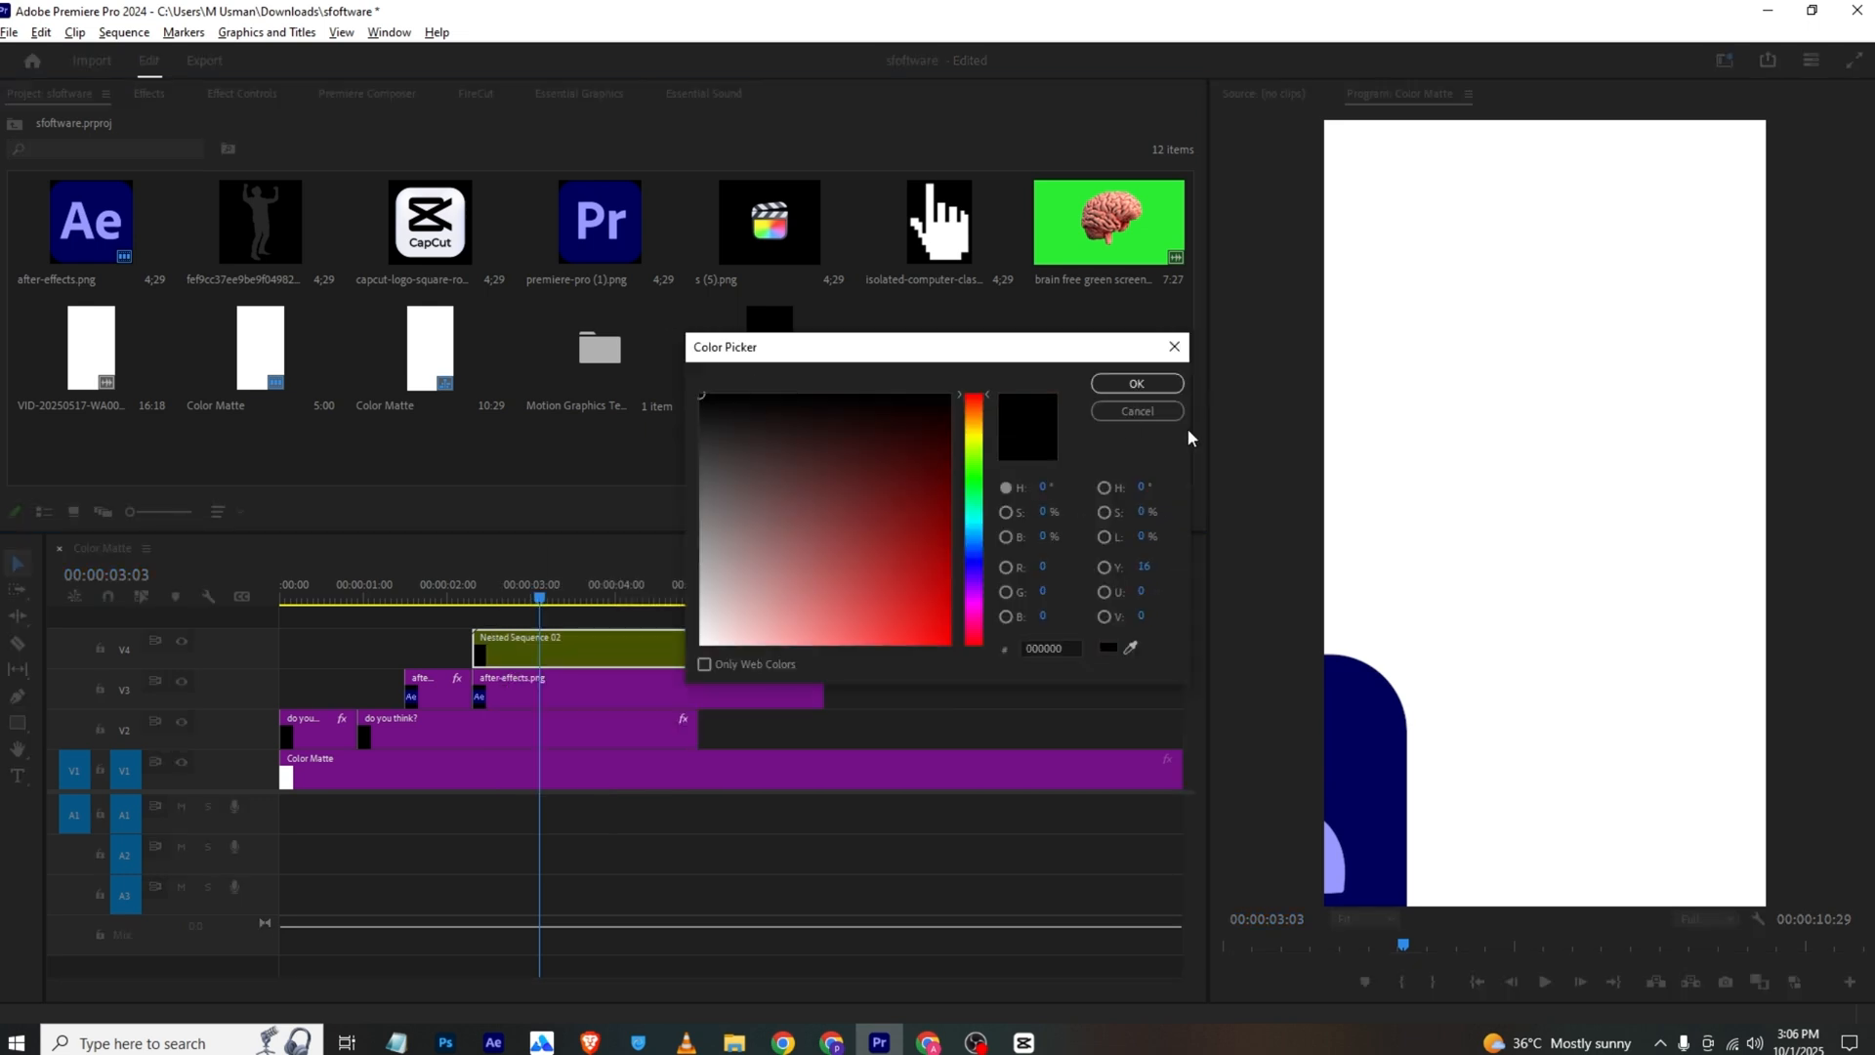
pyautogui.click(1137, 383)
pyautogui.click(892, 549)
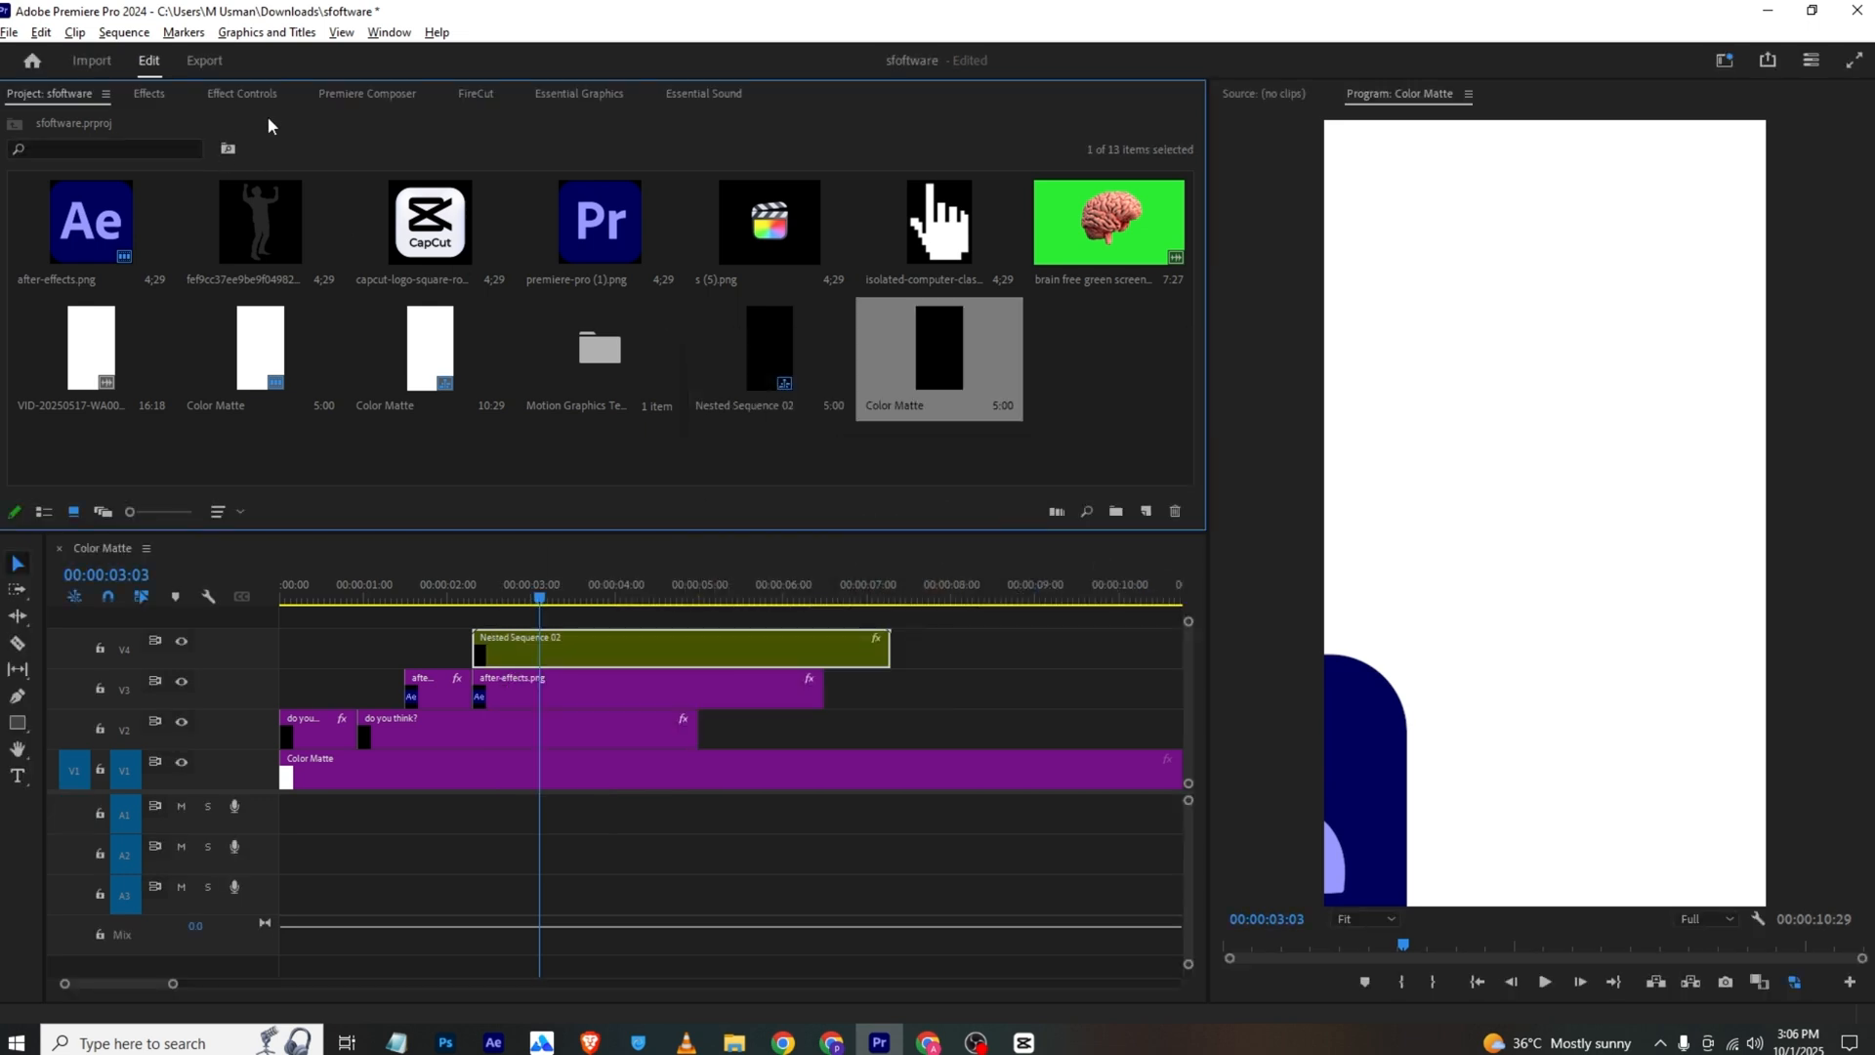
# Place the black color matte on track V5, above the nested sequence, starting at 00:00:03:08
pyautogui.click(234, 96)
pyautogui.click(51, 94)
pyautogui.moveTo(769, 545); pyautogui.dragTo(706, 619)
pyautogui.moveTo(535, 597); pyautogui.dragTo(552, 597)
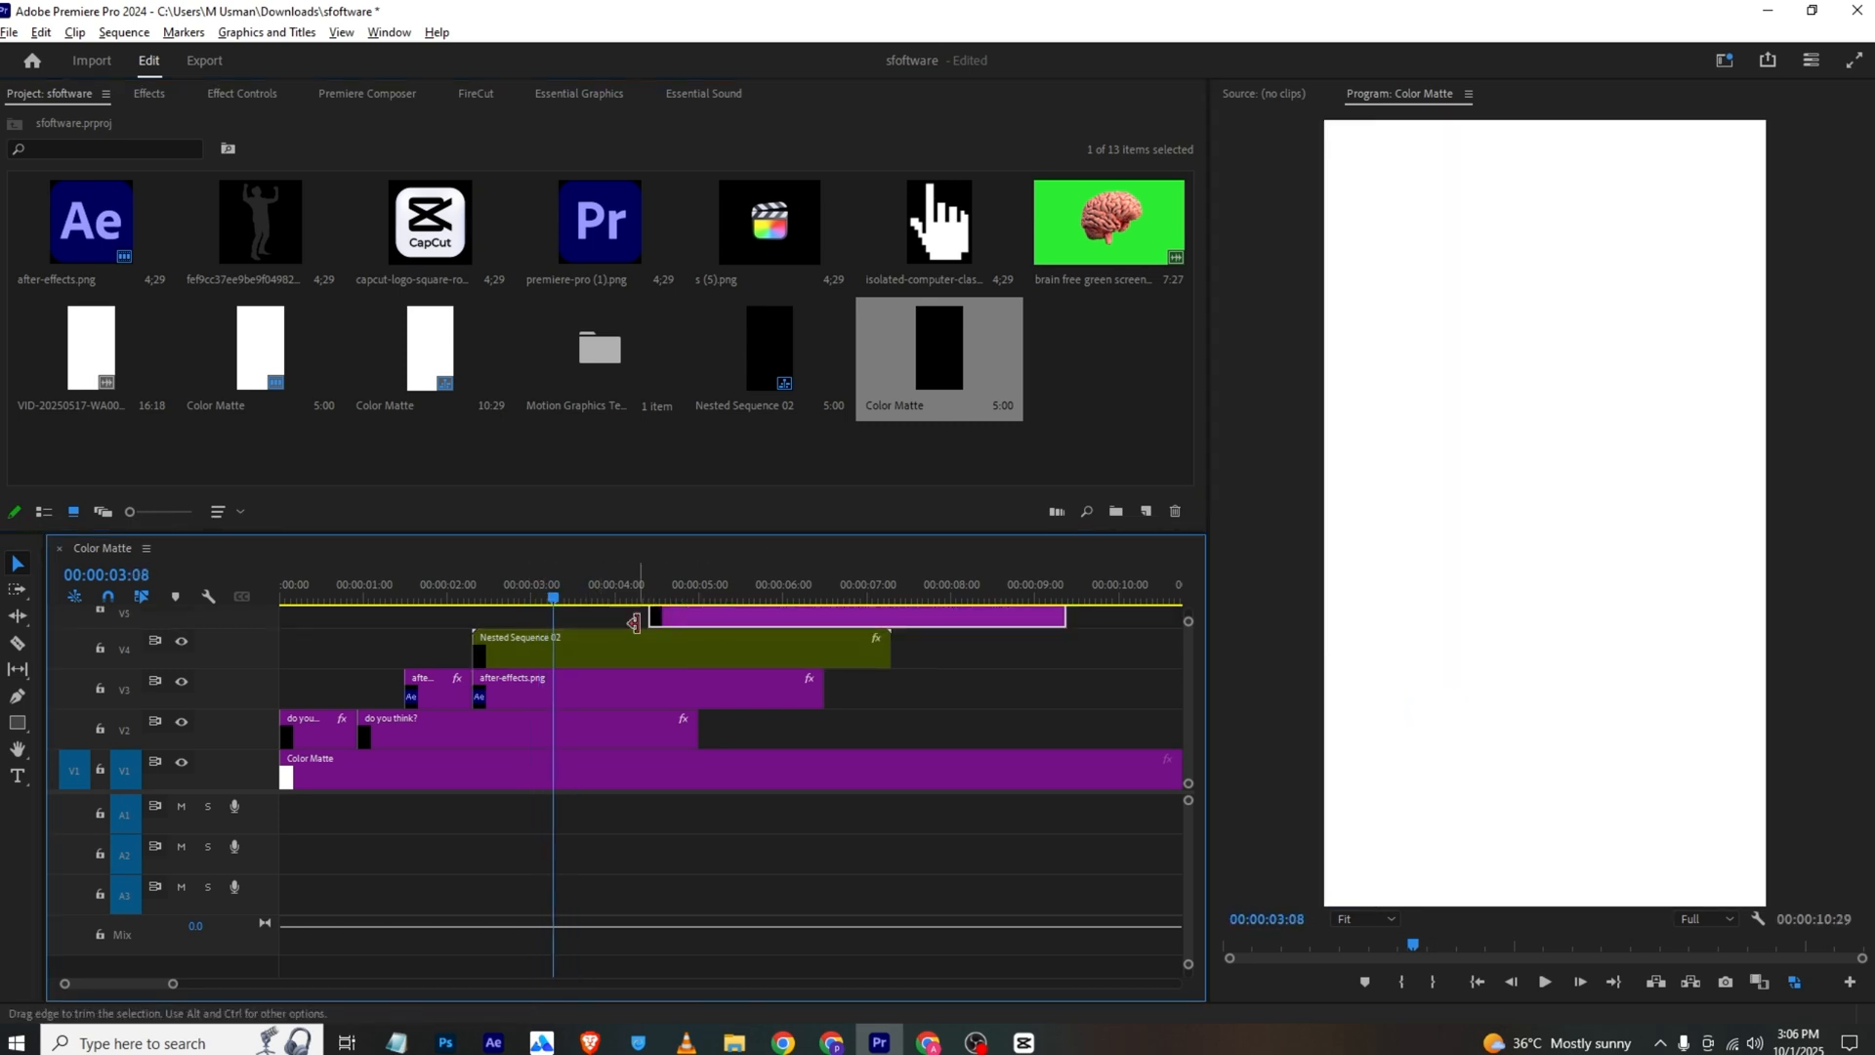
pyautogui.moveTo(669, 620); pyautogui.dragTo(573, 618)
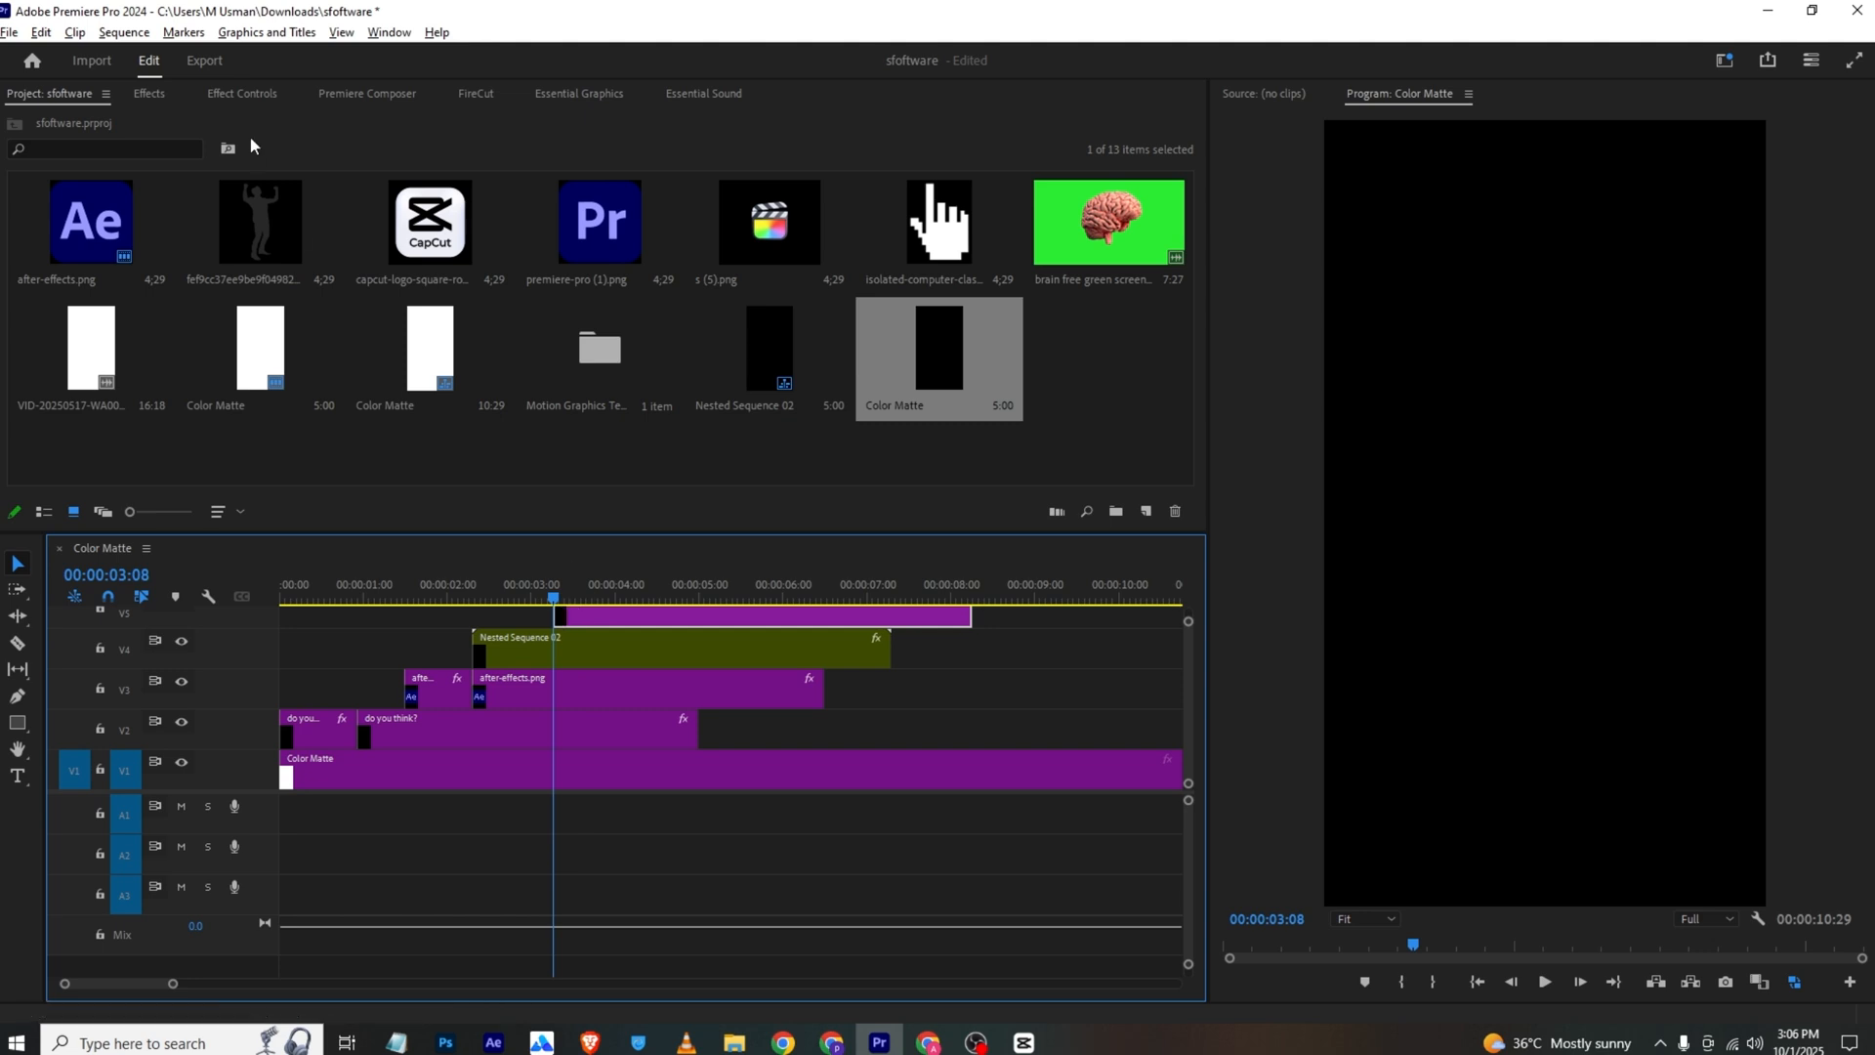
# Keyframe the black matte's Position to slide in from off-frame right at 00:00:03:08 to 1045, 960 just under one second in, and save the project
pyautogui.click(247, 96)
pyautogui.moveTo(346, 203)
pyautogui.mouseDown()
pyautogui.moveTo(934, 202)
pyautogui.moveTo(357, 202)
pyautogui.mouseUp()
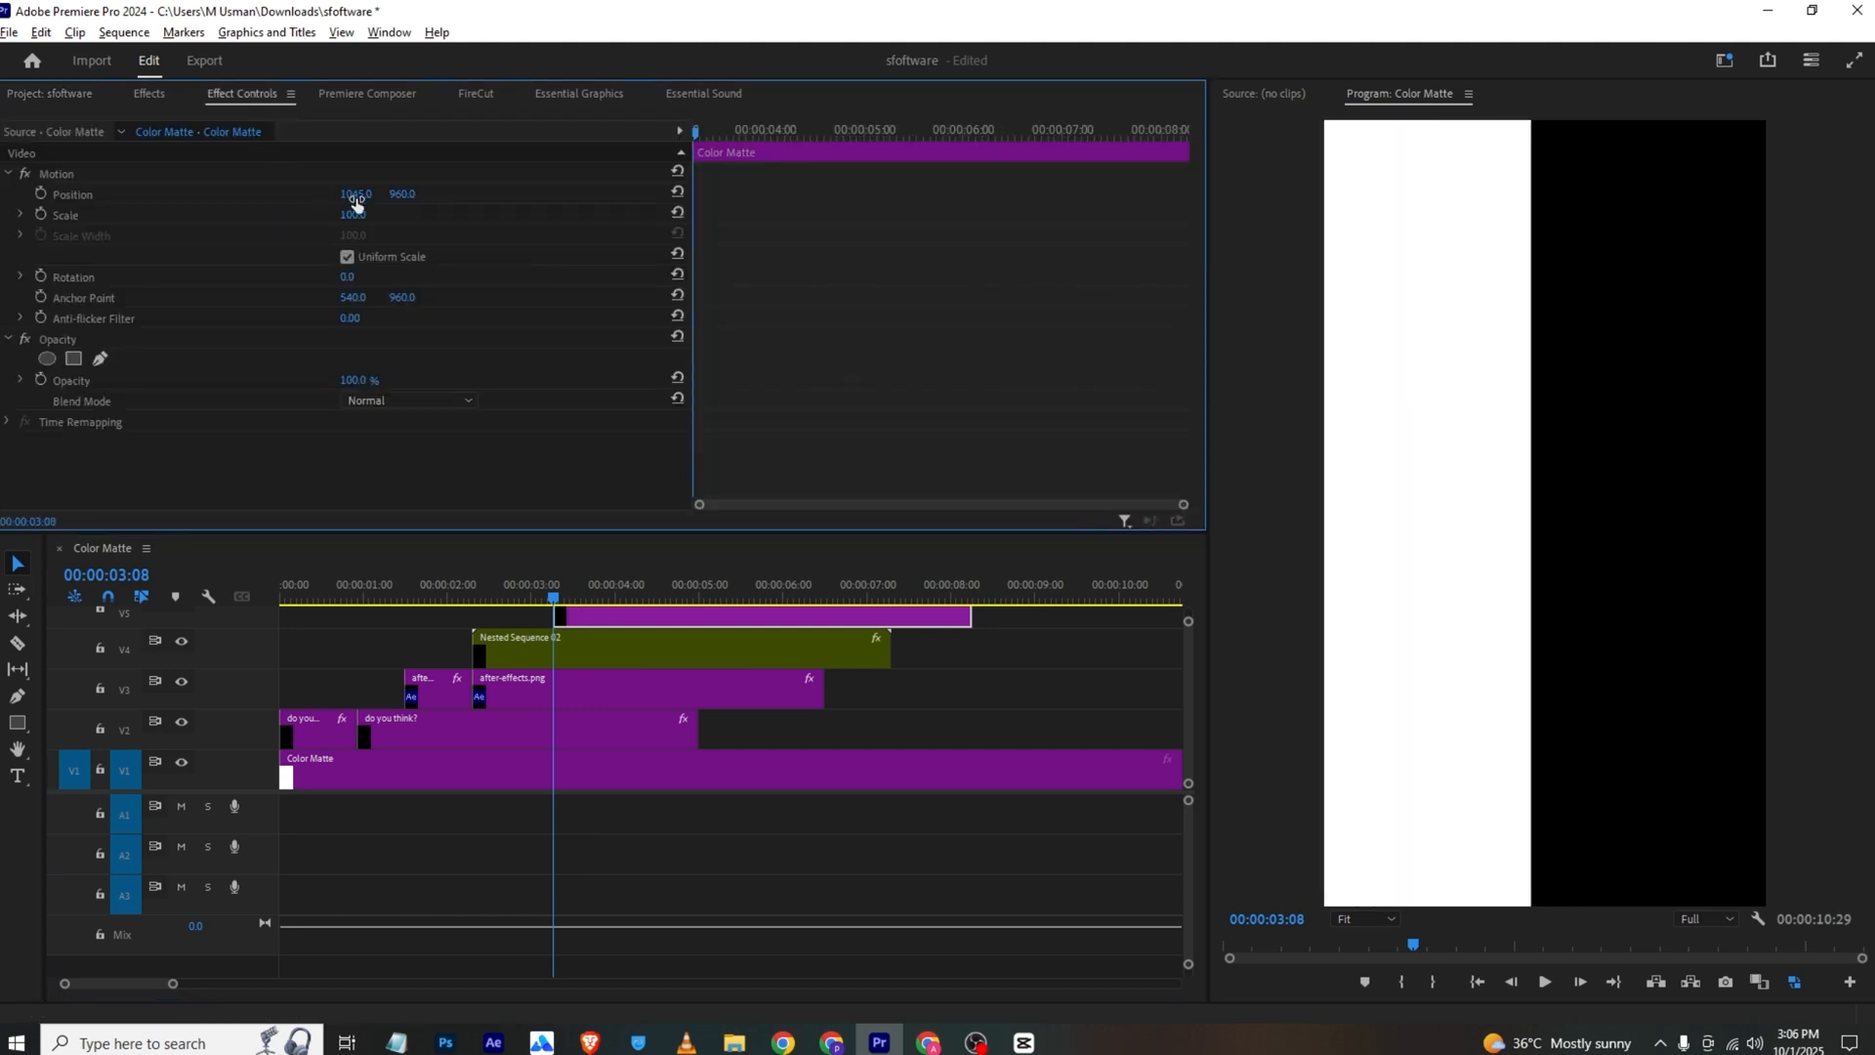
pyautogui.click(40, 195)
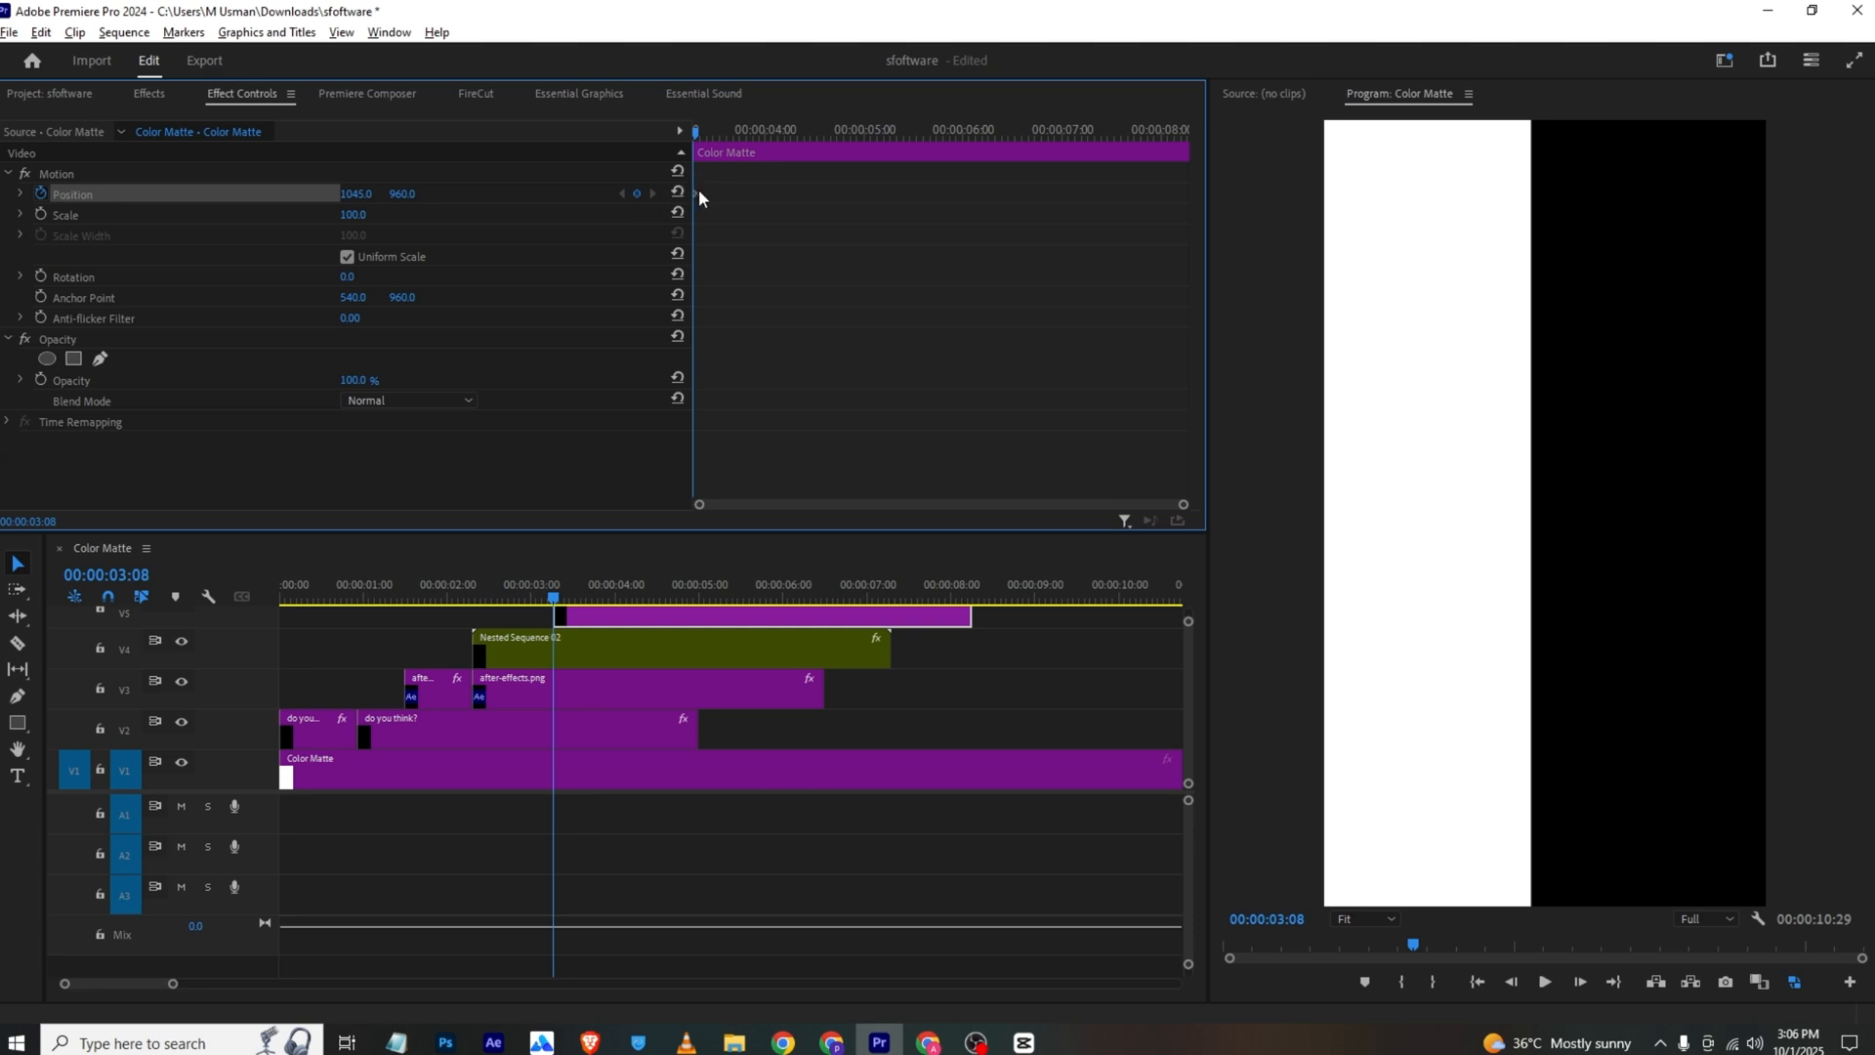
pyautogui.moveTo(698, 193); pyautogui.dragTo(889, 193)
pyautogui.moveTo(357, 193); pyautogui.dragTo(330, 197)
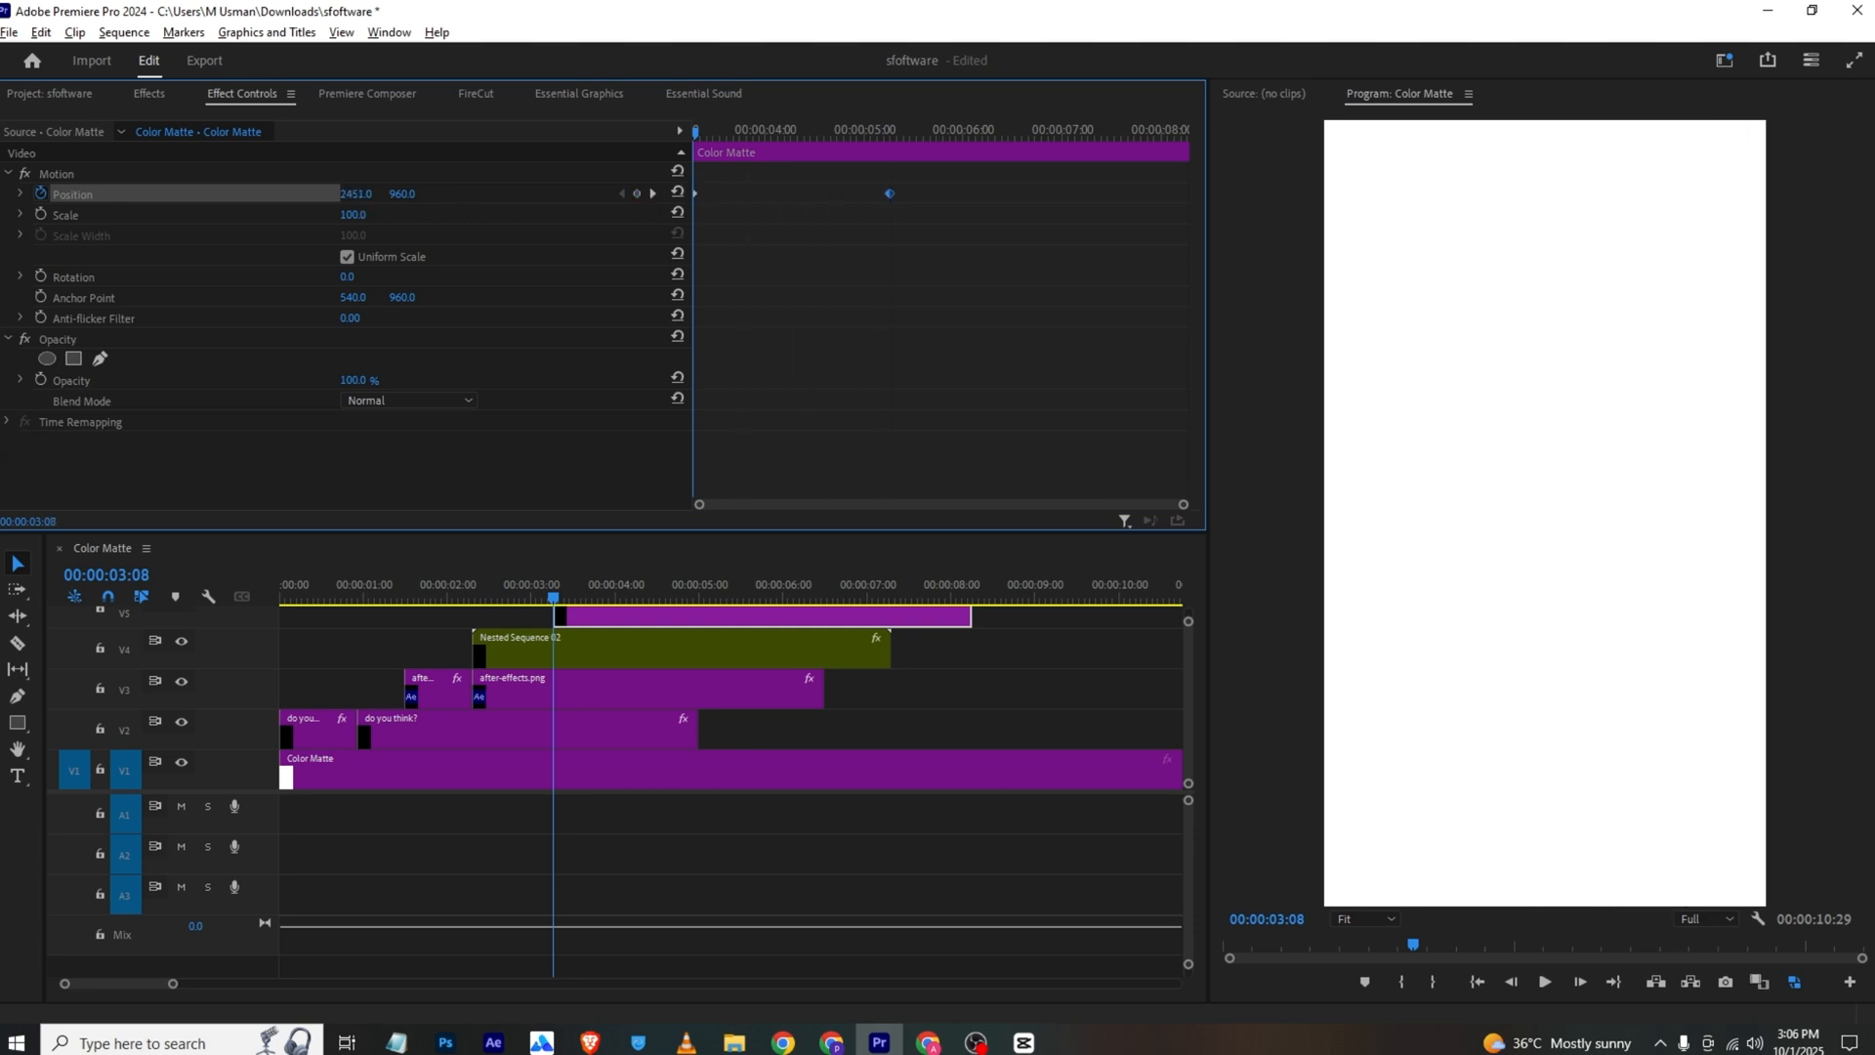
pyautogui.hotkey('ctrl', 's')
pyautogui.moveTo(779, 212); pyautogui.dragTo(777, 203)
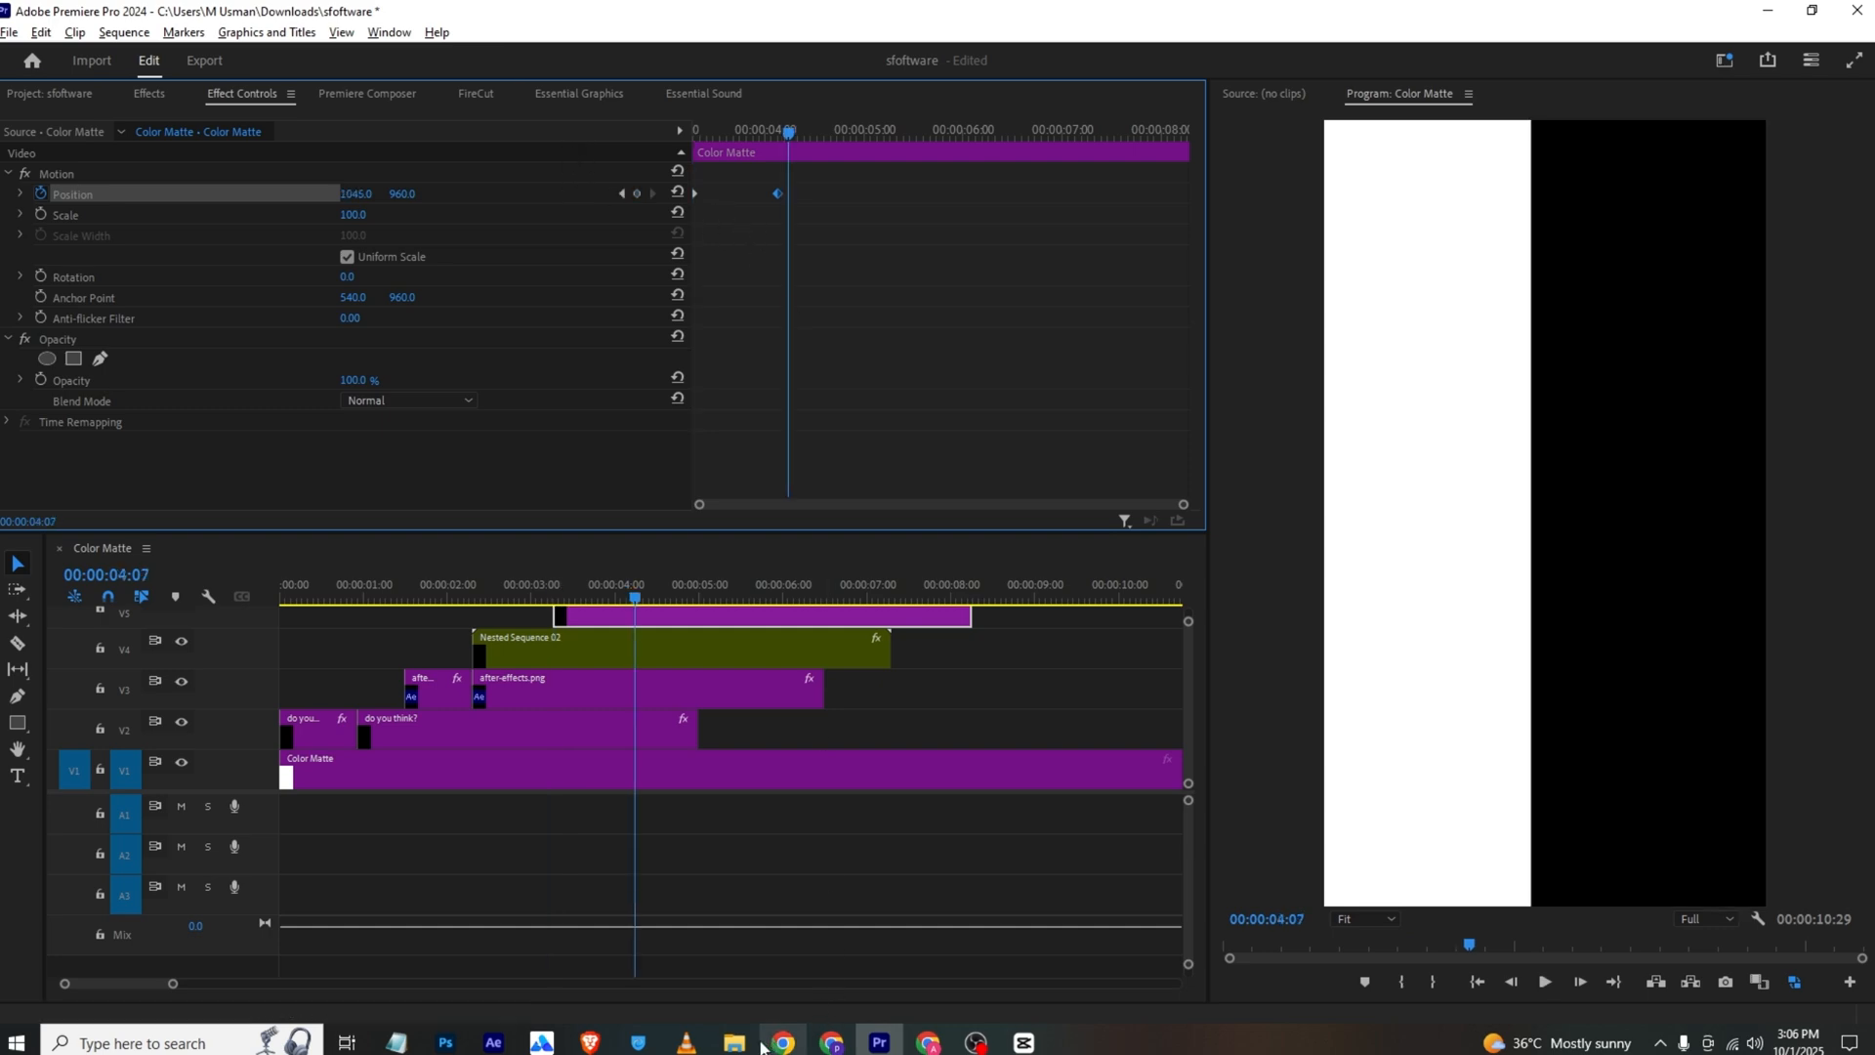
# Check the title in the VLC reference, and add an "editing" text graphic at 00:00:04:07 in Premiere Pro, positioned at 792, 1086
pyautogui.click(718, 1044)
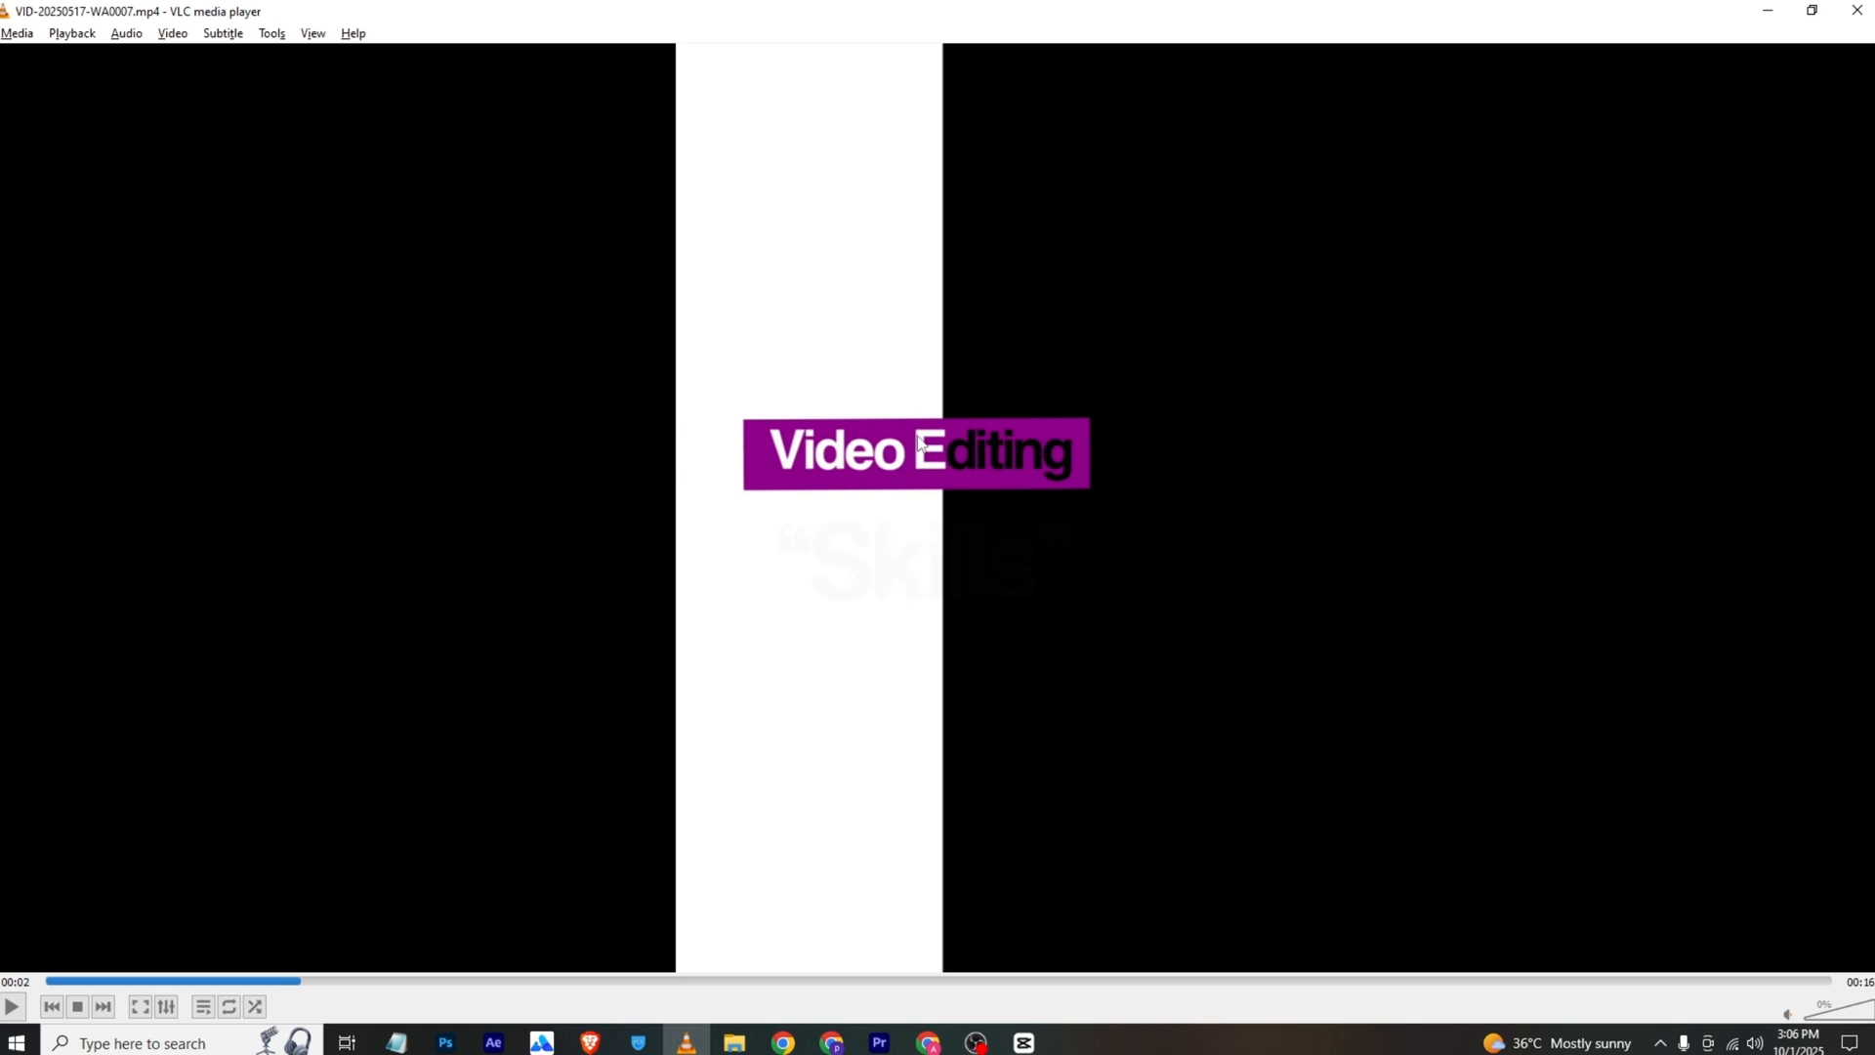
pyautogui.press('space')
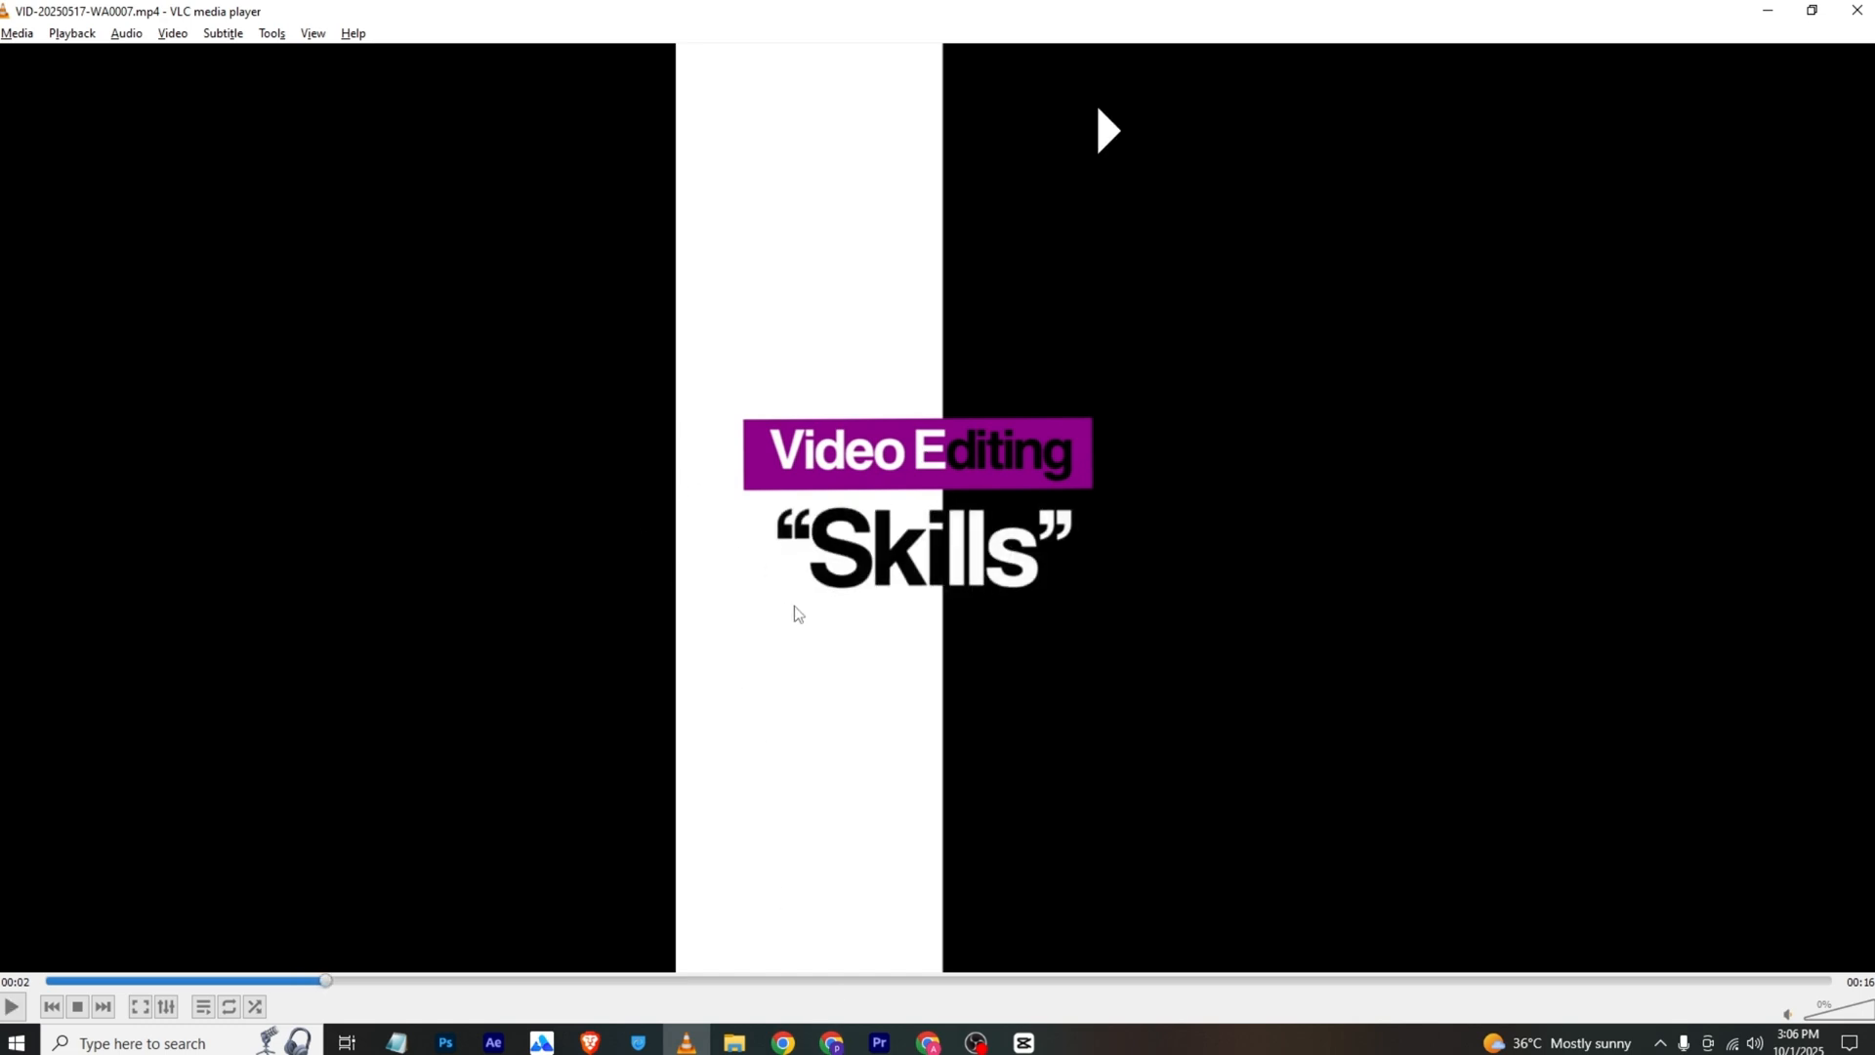
pyautogui.press('space')
pyautogui.click(879, 1043)
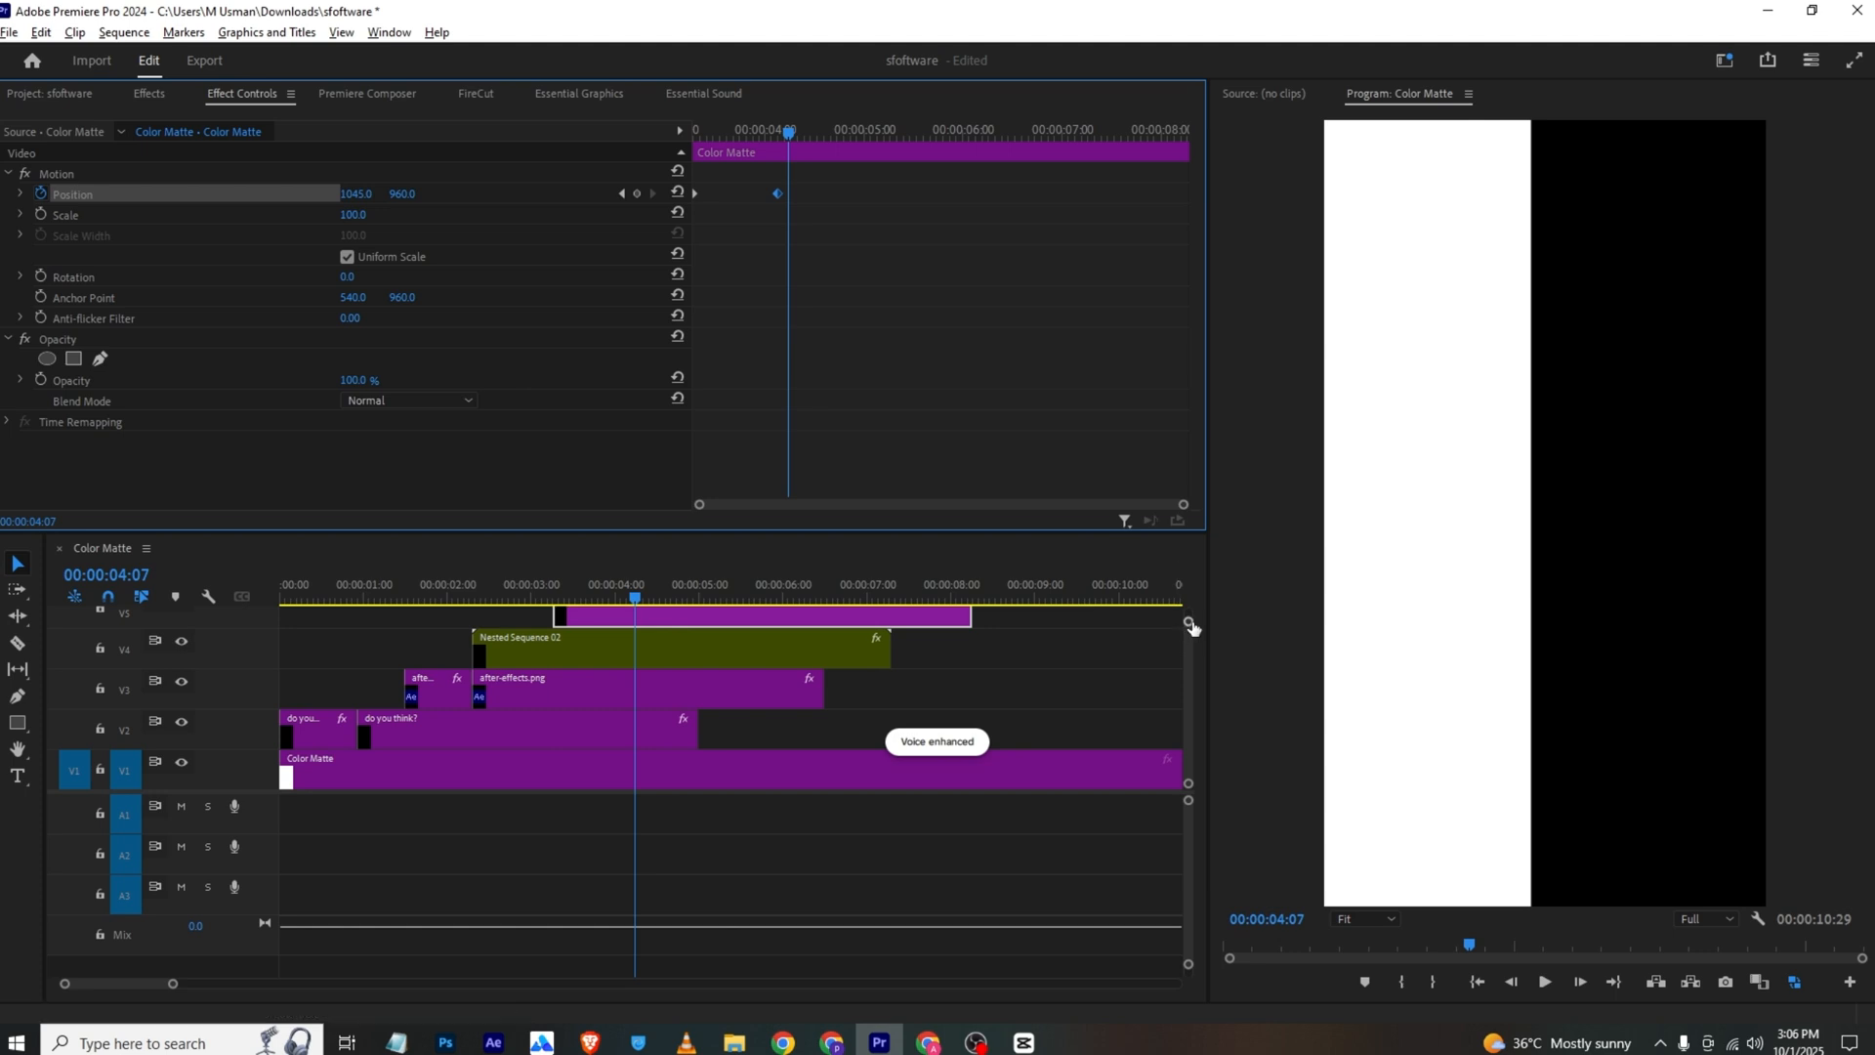
pyautogui.moveTo(1189, 622); pyautogui.dragTo(1185, 609)
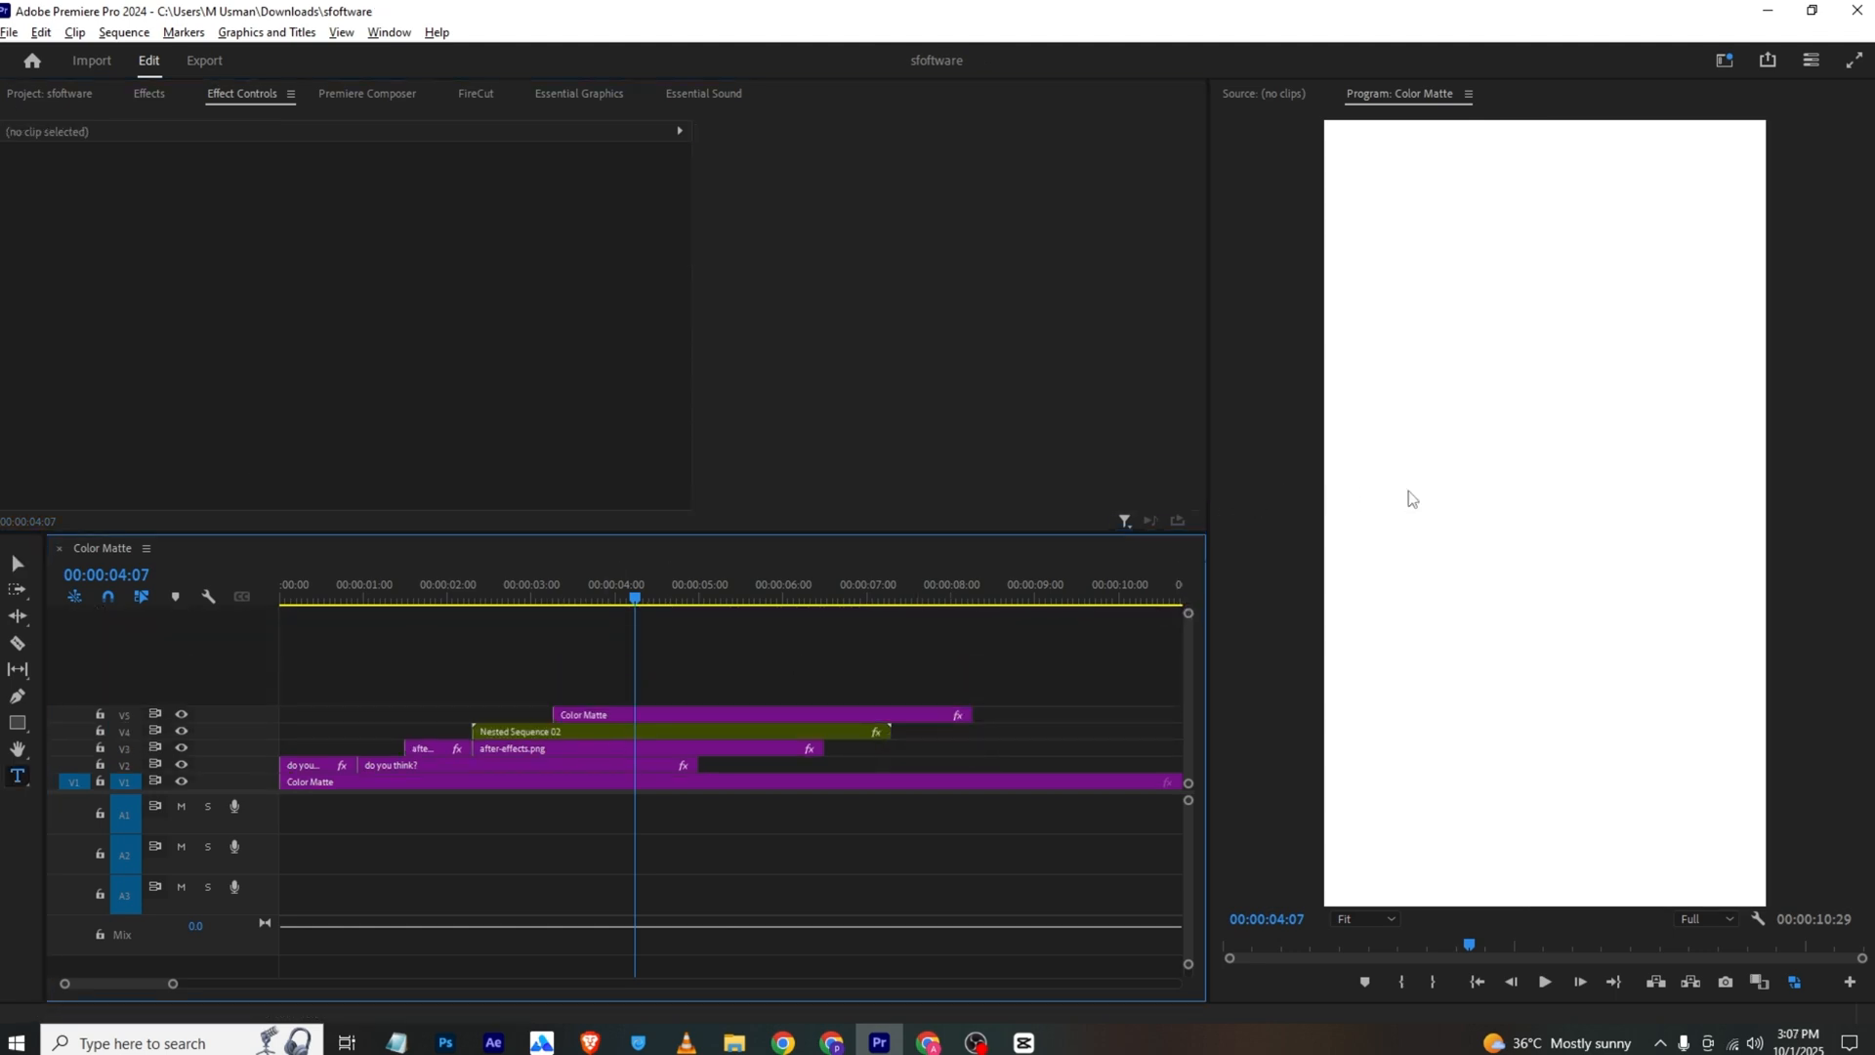
pyautogui.click(1410, 494)
pyautogui.write('editing')
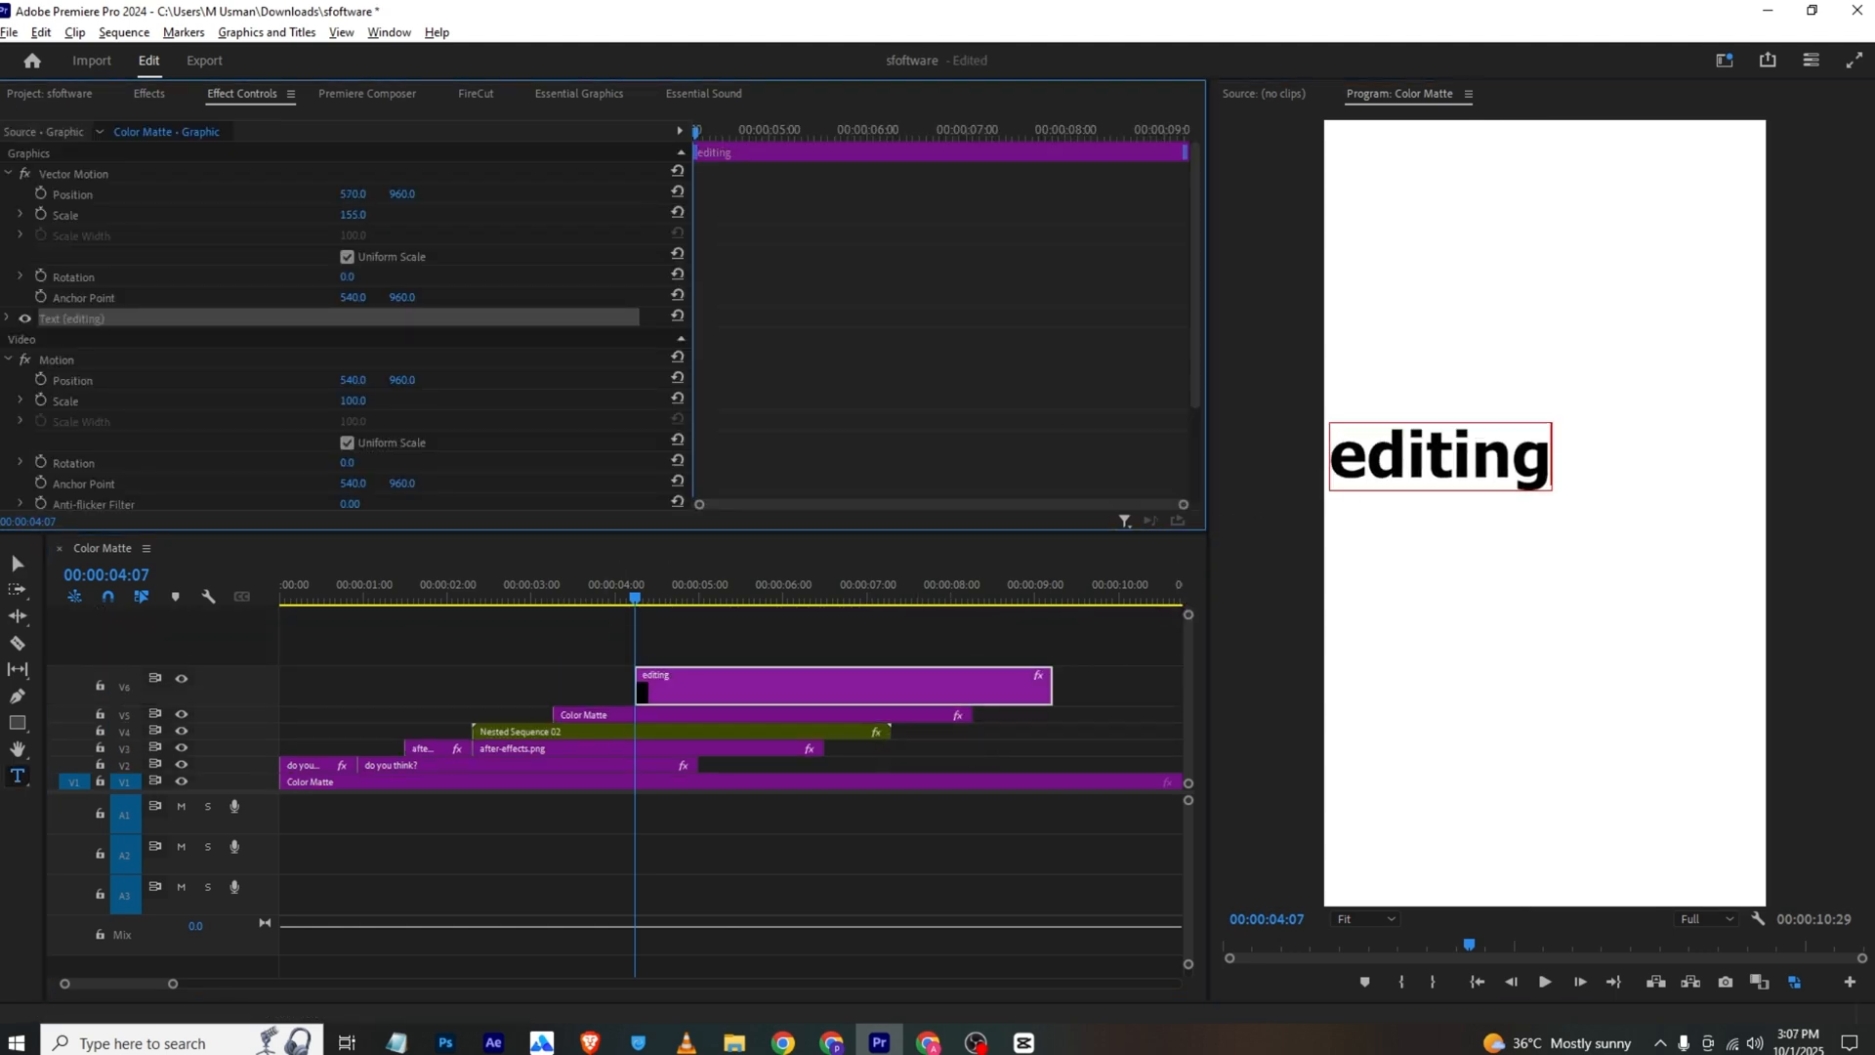
pyautogui.moveTo(353, 194); pyautogui.dragTo(592, 194)
pyautogui.moveTo(402, 194); pyautogui.dragTo(330, 194)
# Draw a separate rectangle about 620 by 207 around the "editing" text, with the stroke off and a purple 7F0075 fill
pyautogui.click(401, 651)
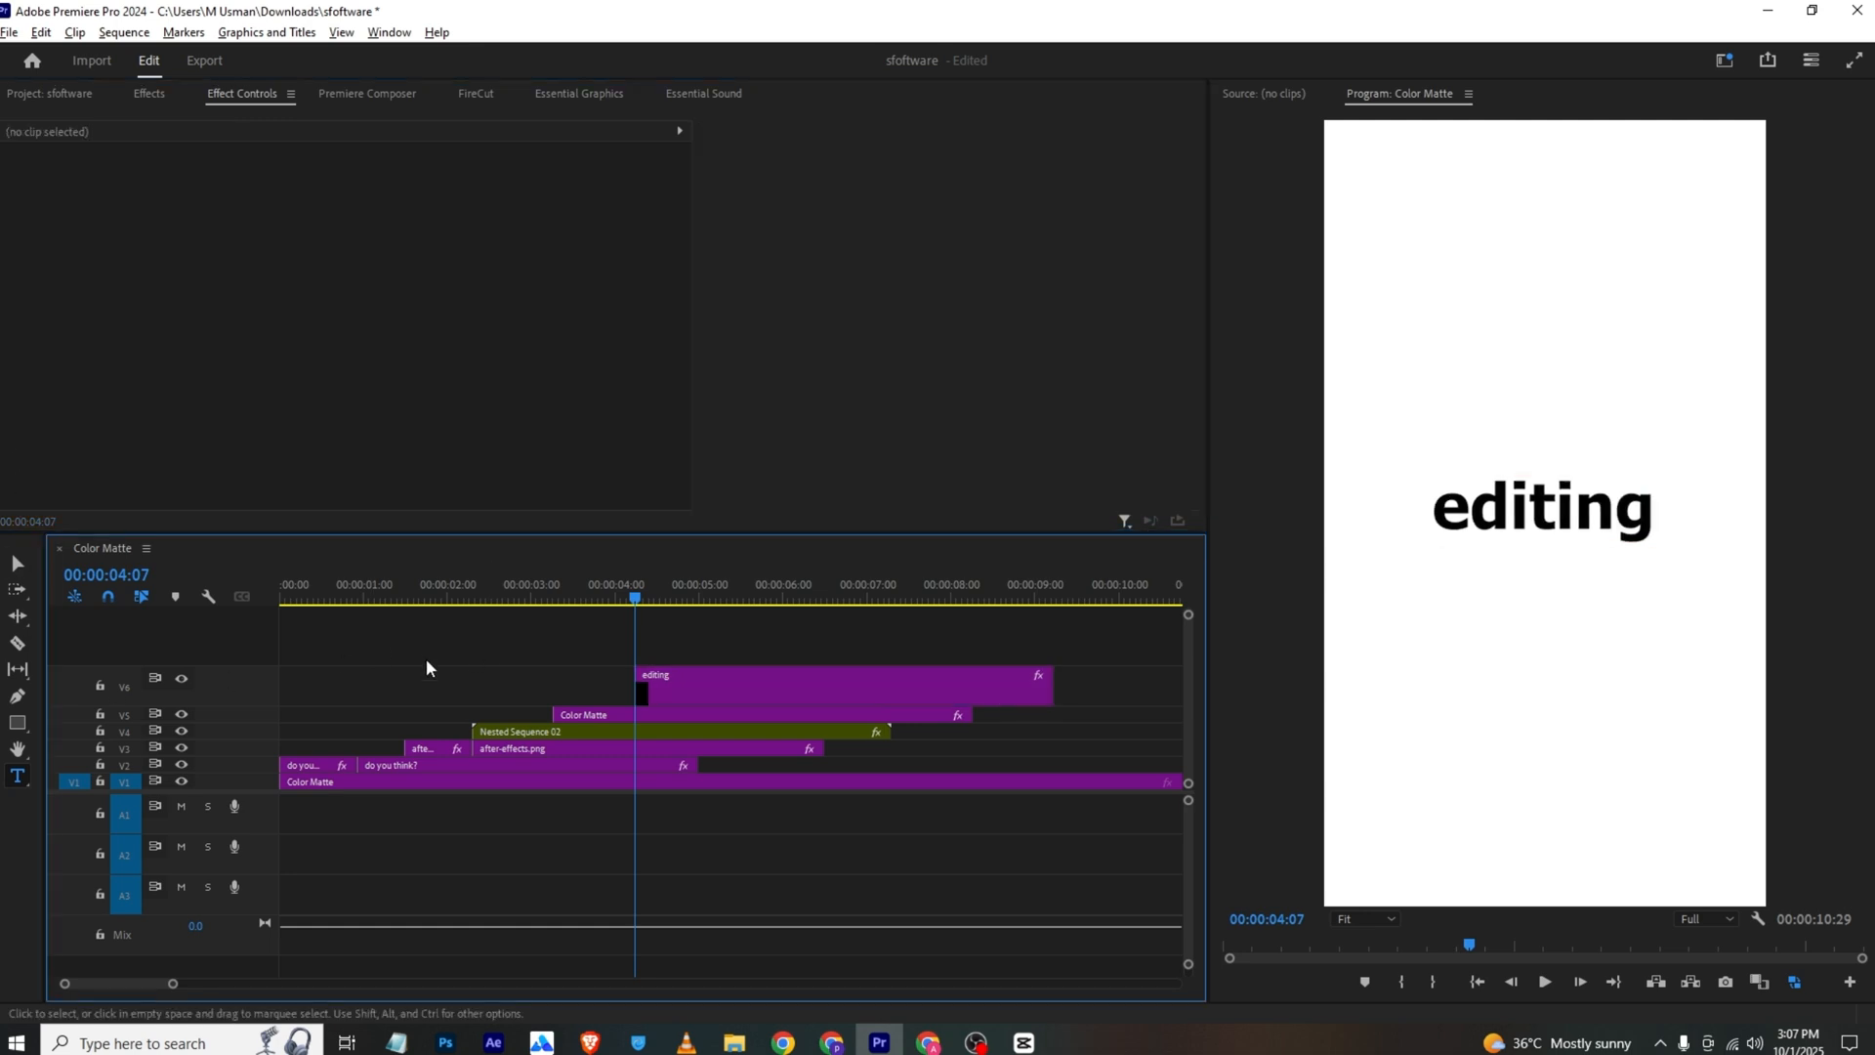
pyautogui.moveTo(1417, 465); pyautogui.dragTo(1673, 555)
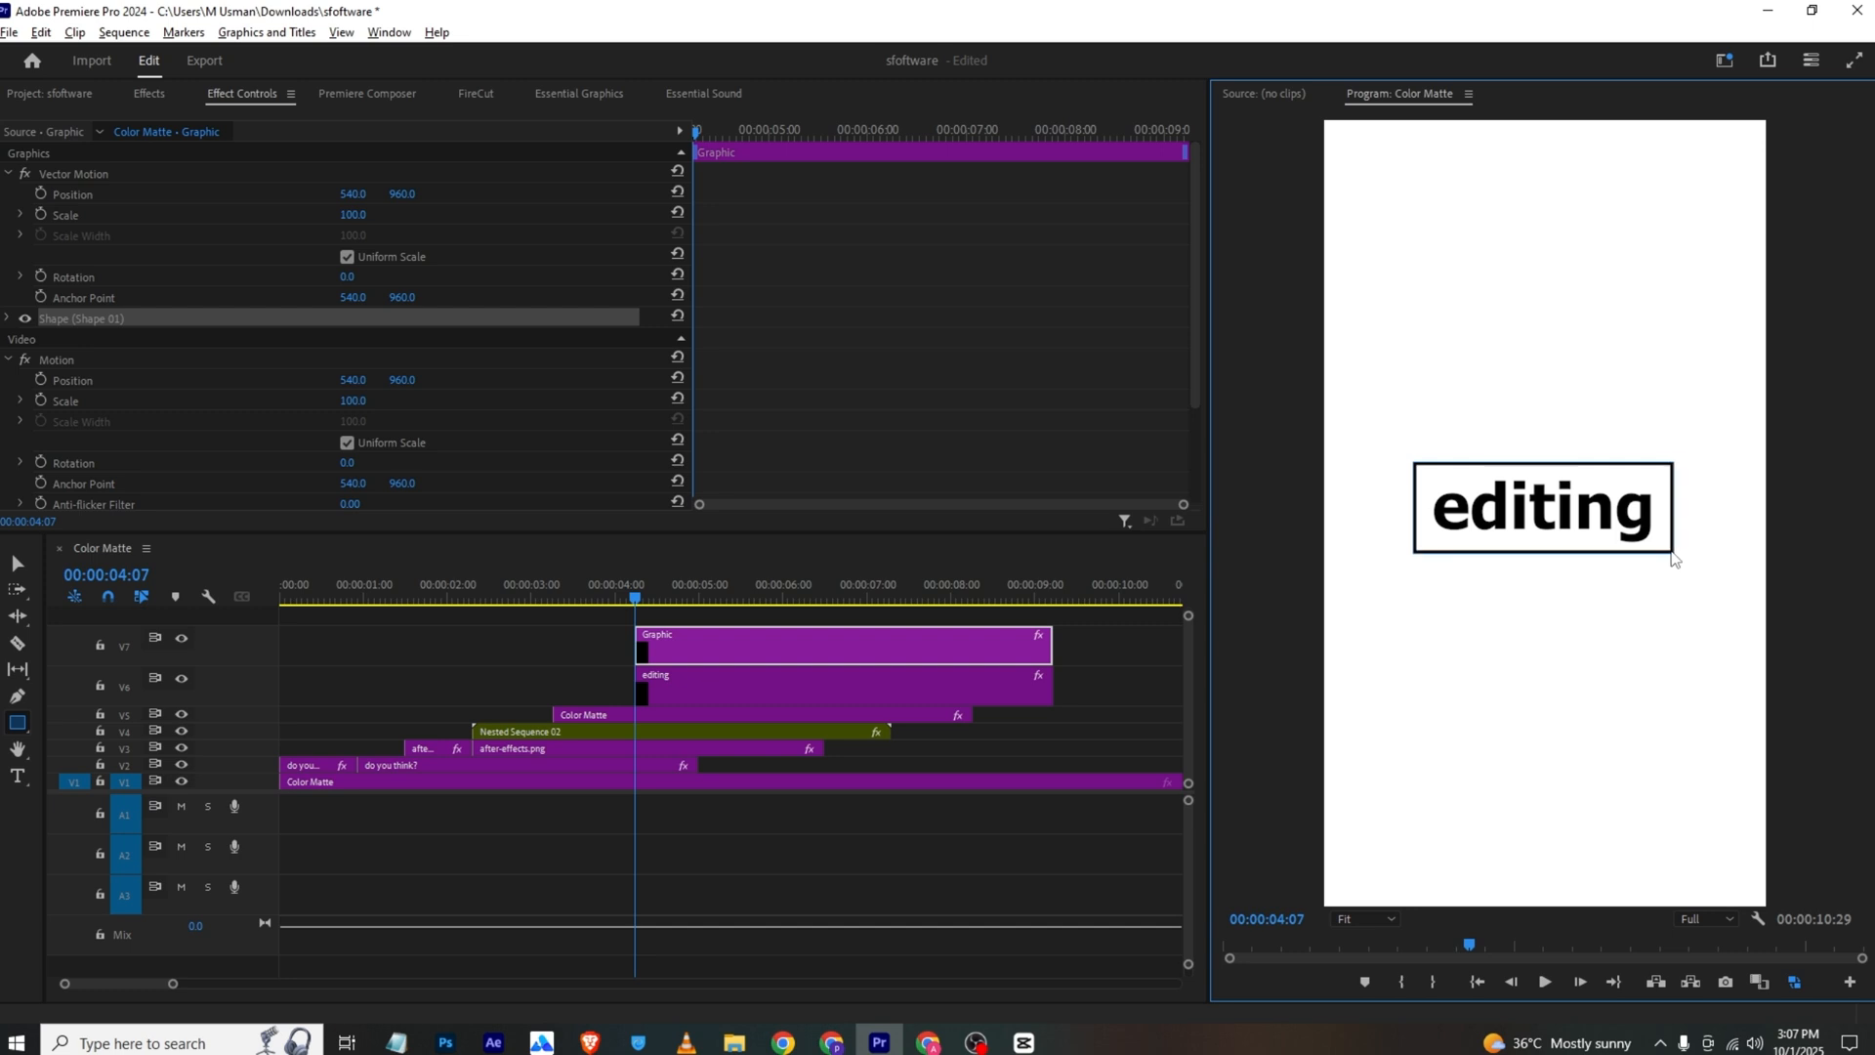
pyautogui.click(547, 97)
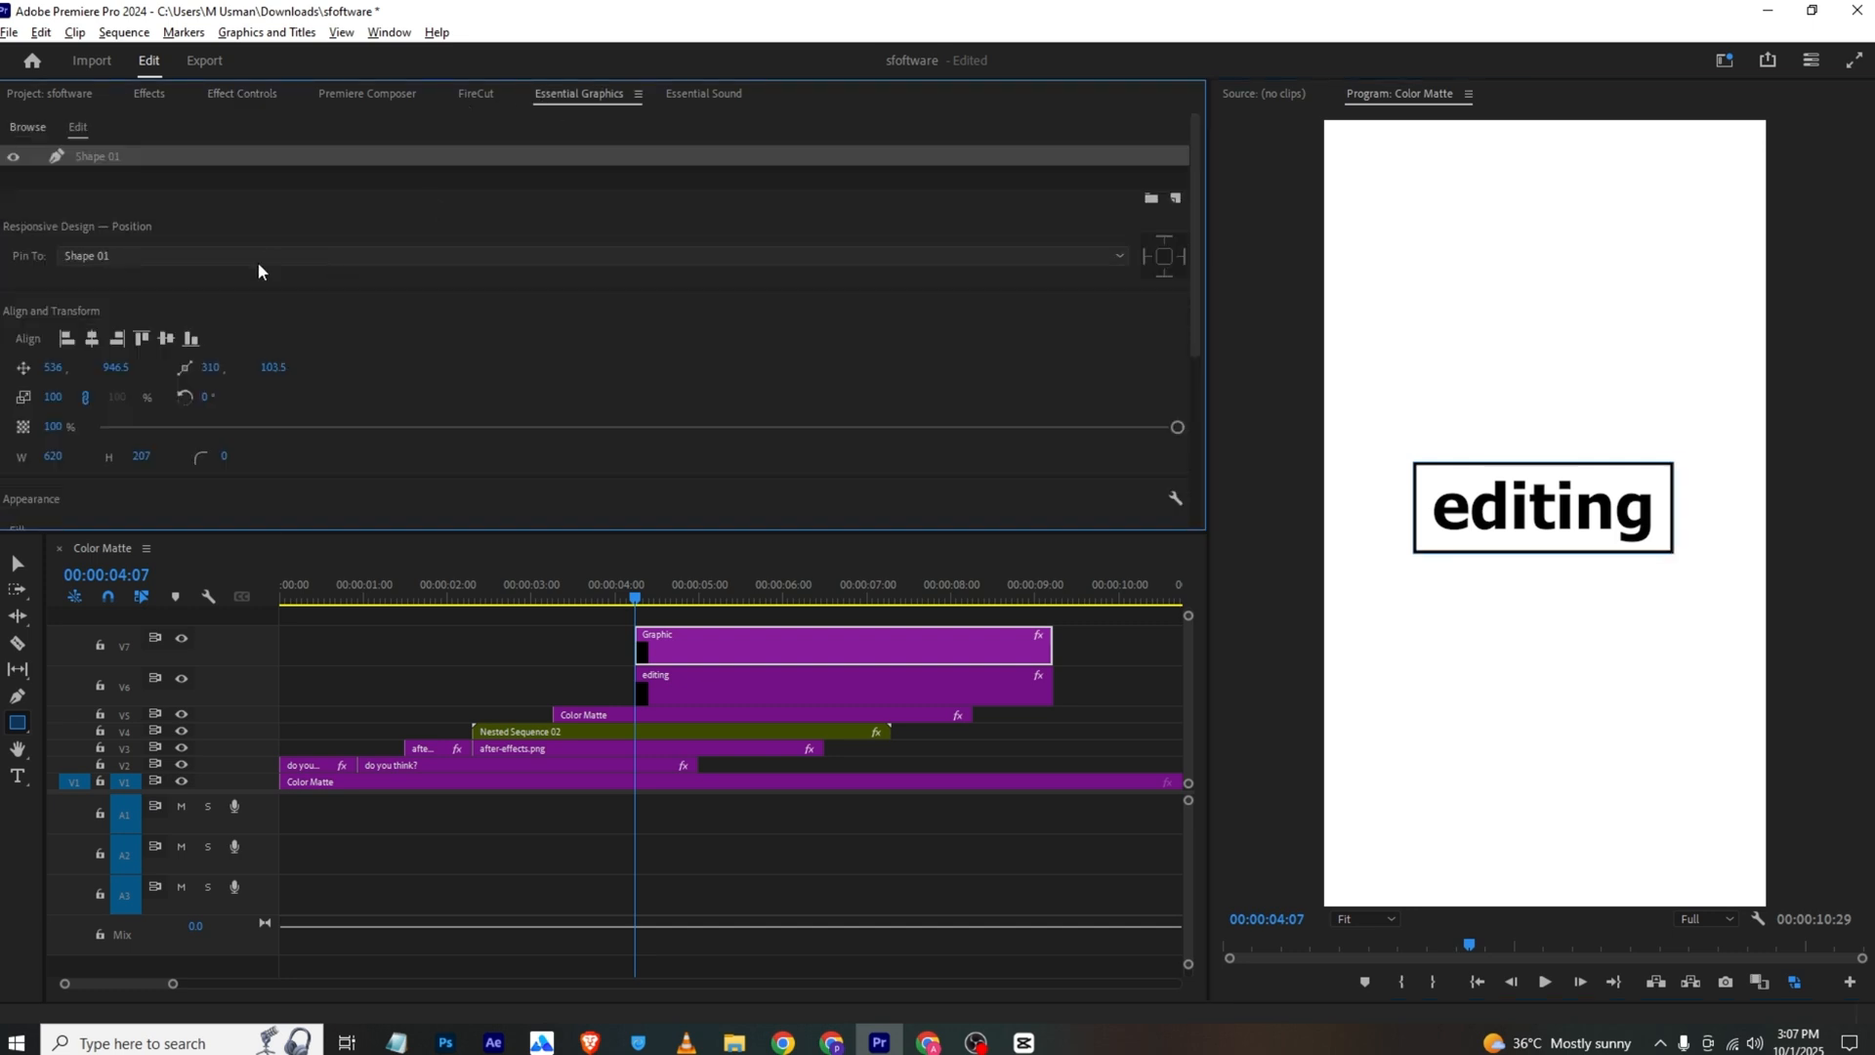
pyautogui.scroll(-5, 239, 264)
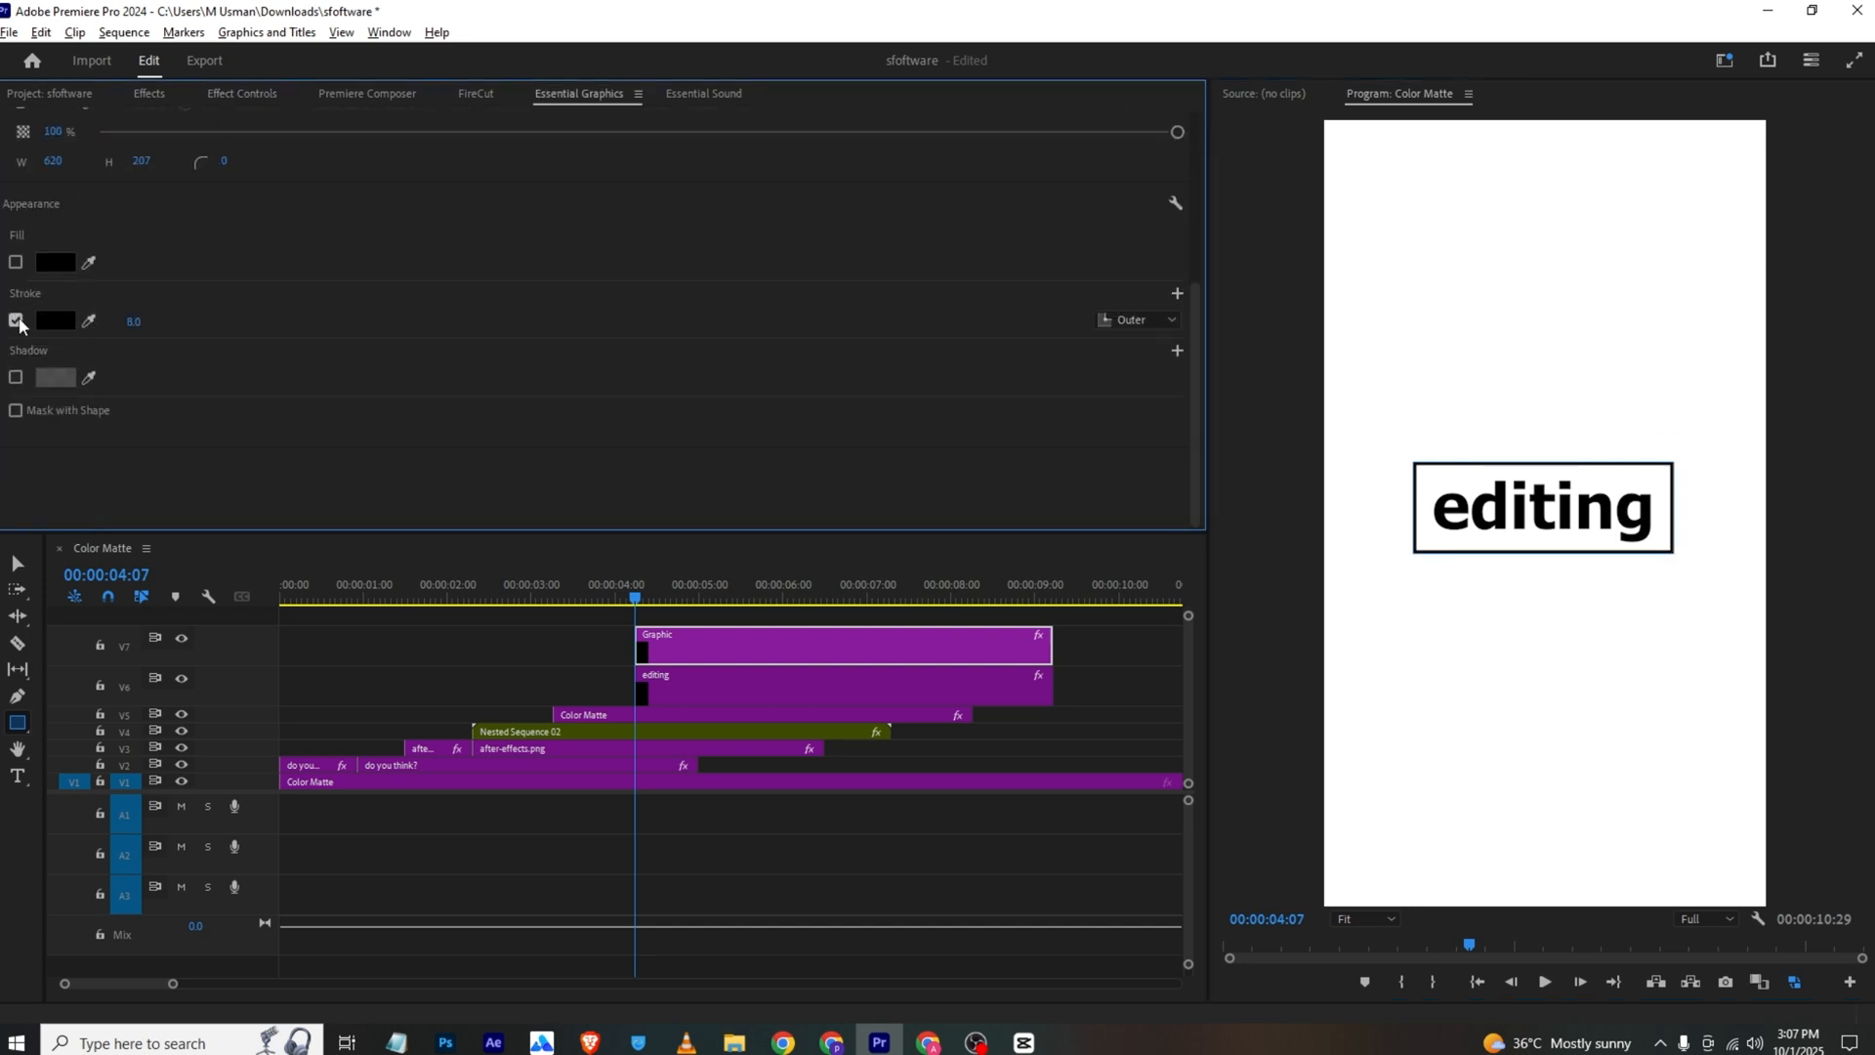
pyautogui.click(17, 322)
pyautogui.click(16, 262)
pyautogui.click(68, 266)
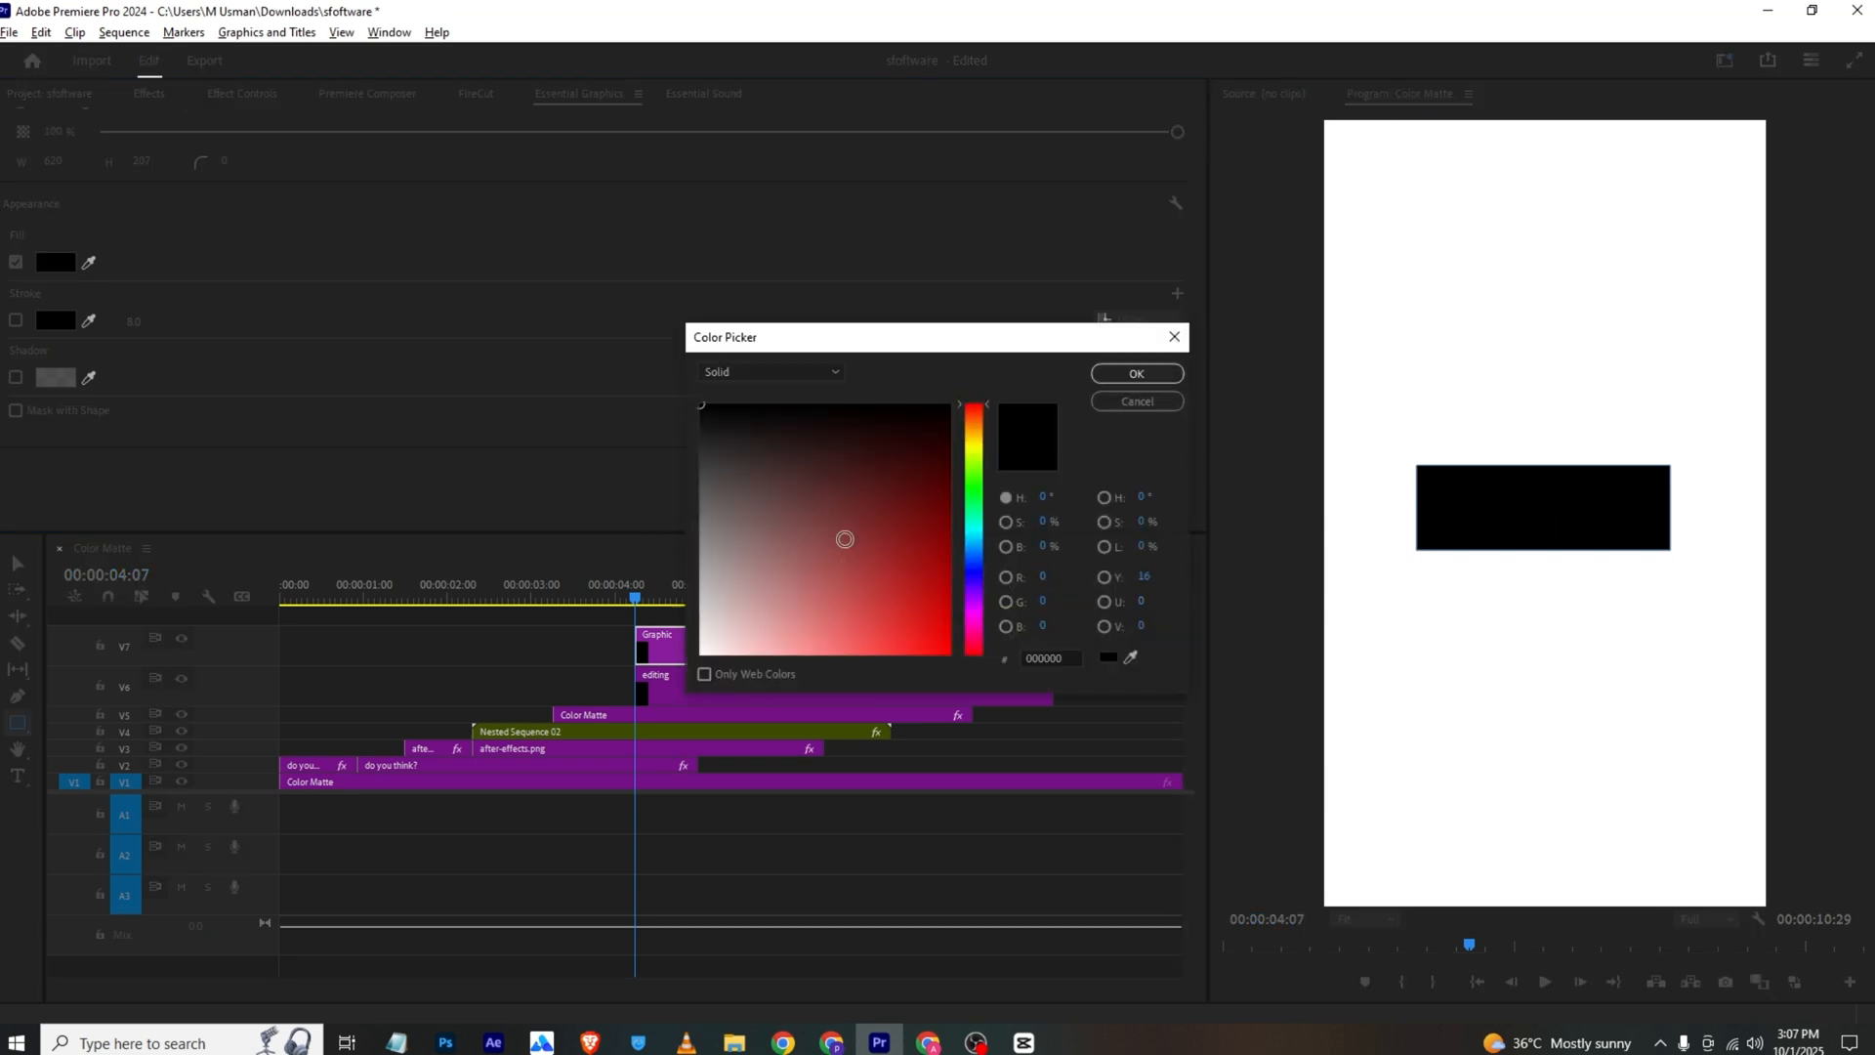
pyautogui.click(975, 614)
pyautogui.moveTo(944, 587); pyautogui.dragTo(972, 529)
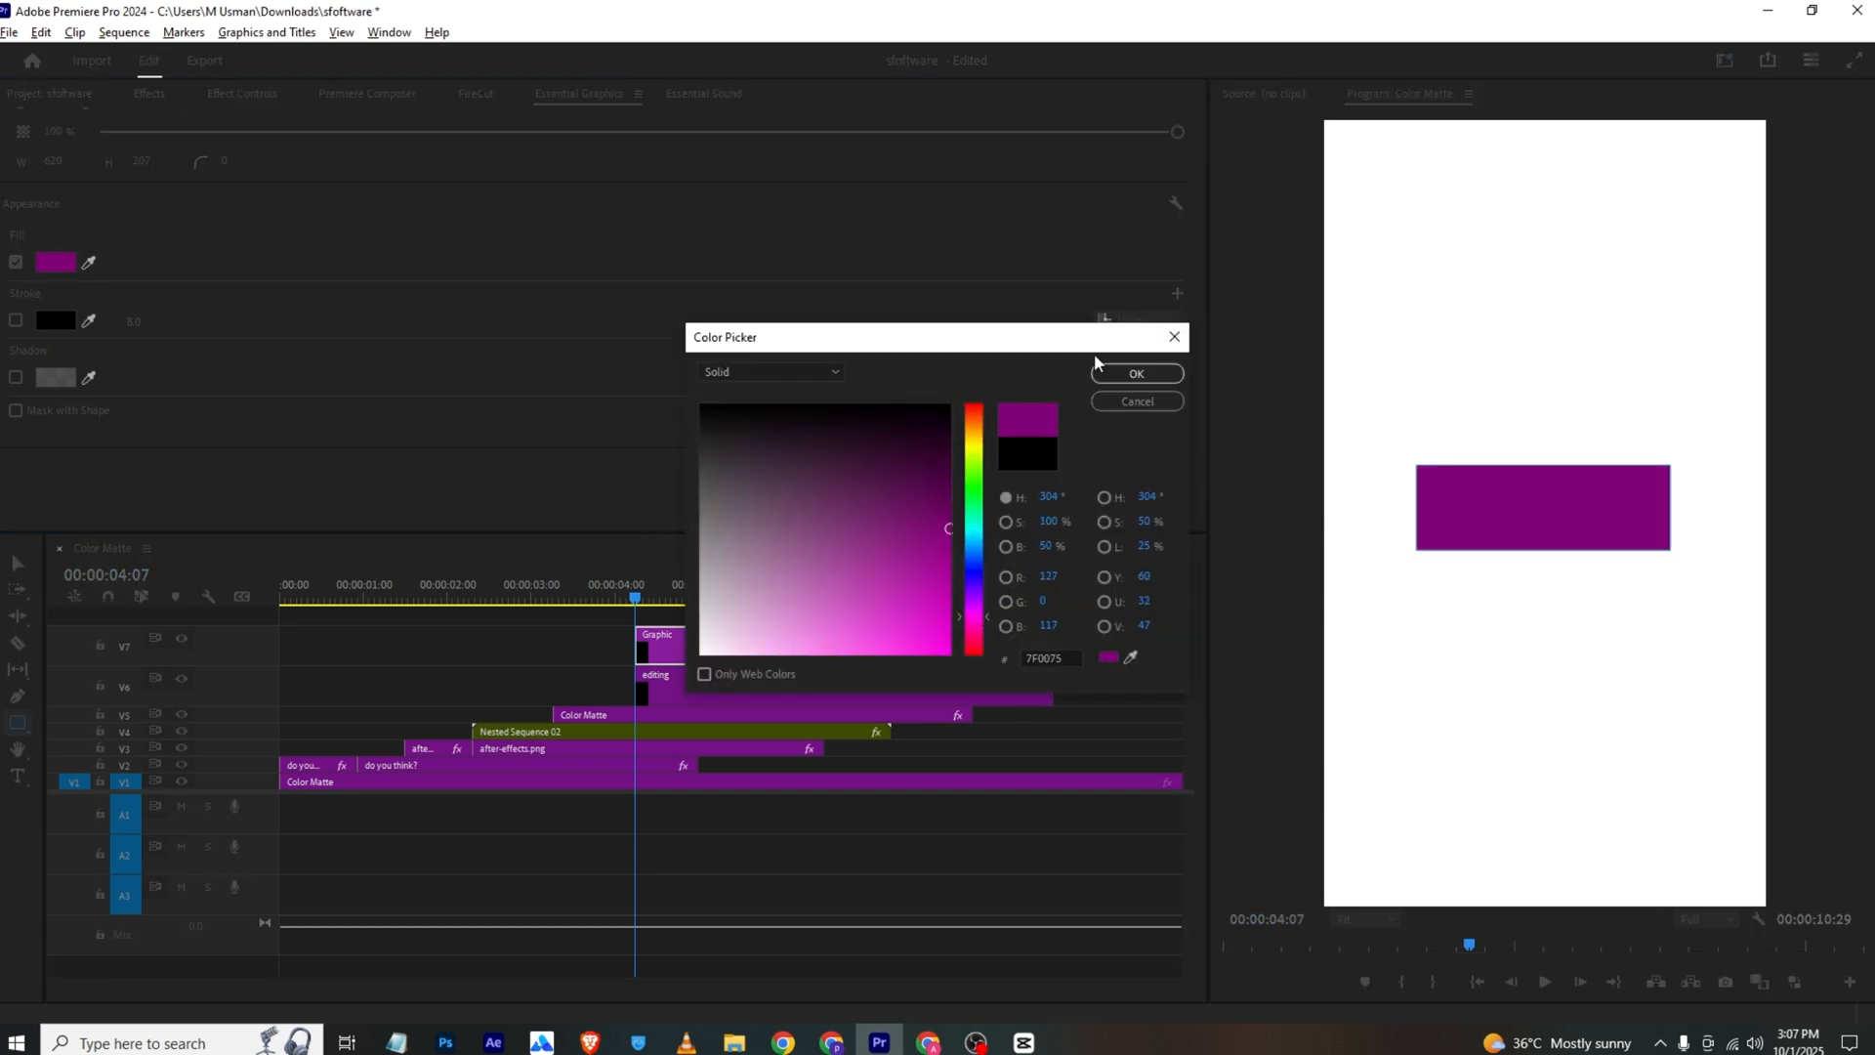
pyautogui.click(1123, 373)
# Restack the two title clips so the rectangle graphic is on V6 and the "editing" text is above it on V7
pyautogui.click(713, 654)
pyautogui.click(713, 674)
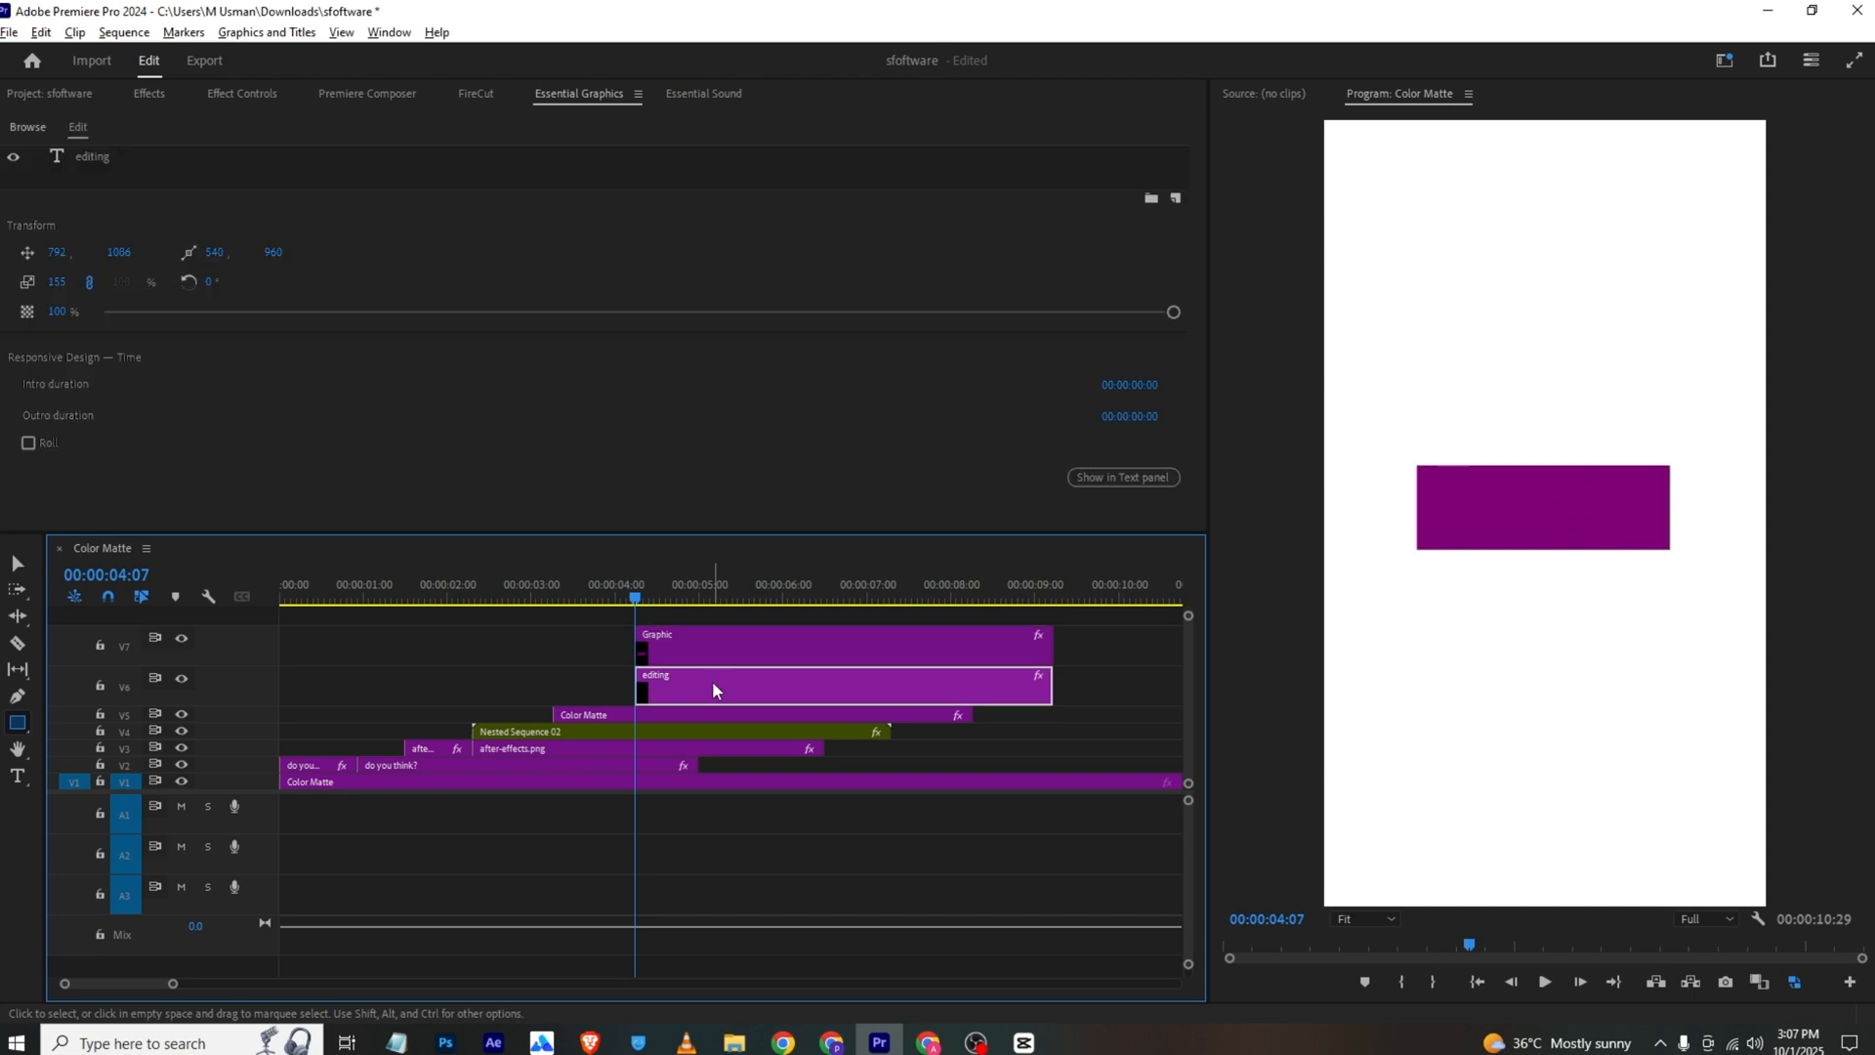
pyautogui.moveTo(713, 683)
pyautogui.mouseDown()
pyautogui.moveTo(715, 617)
pyautogui.moveTo(725, 684)
pyautogui.mouseUp()
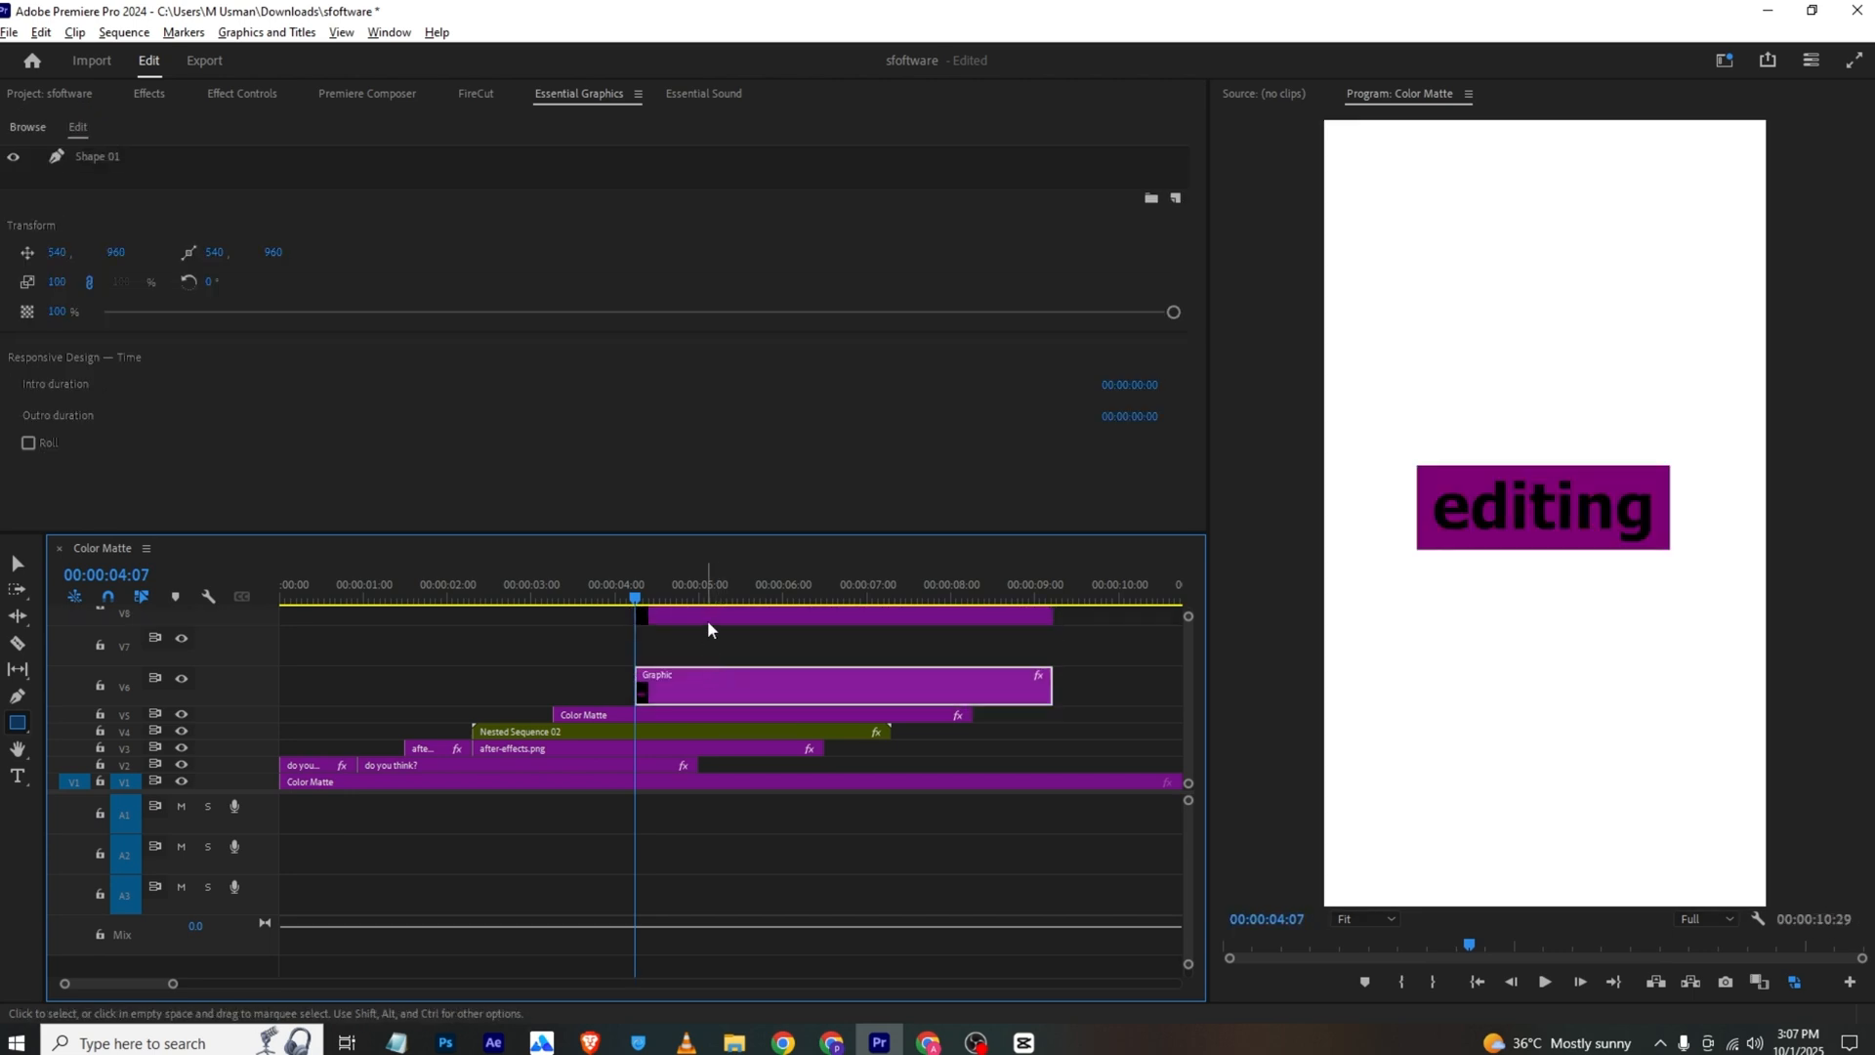
pyautogui.moveTo(707, 619); pyautogui.dragTo(715, 642)
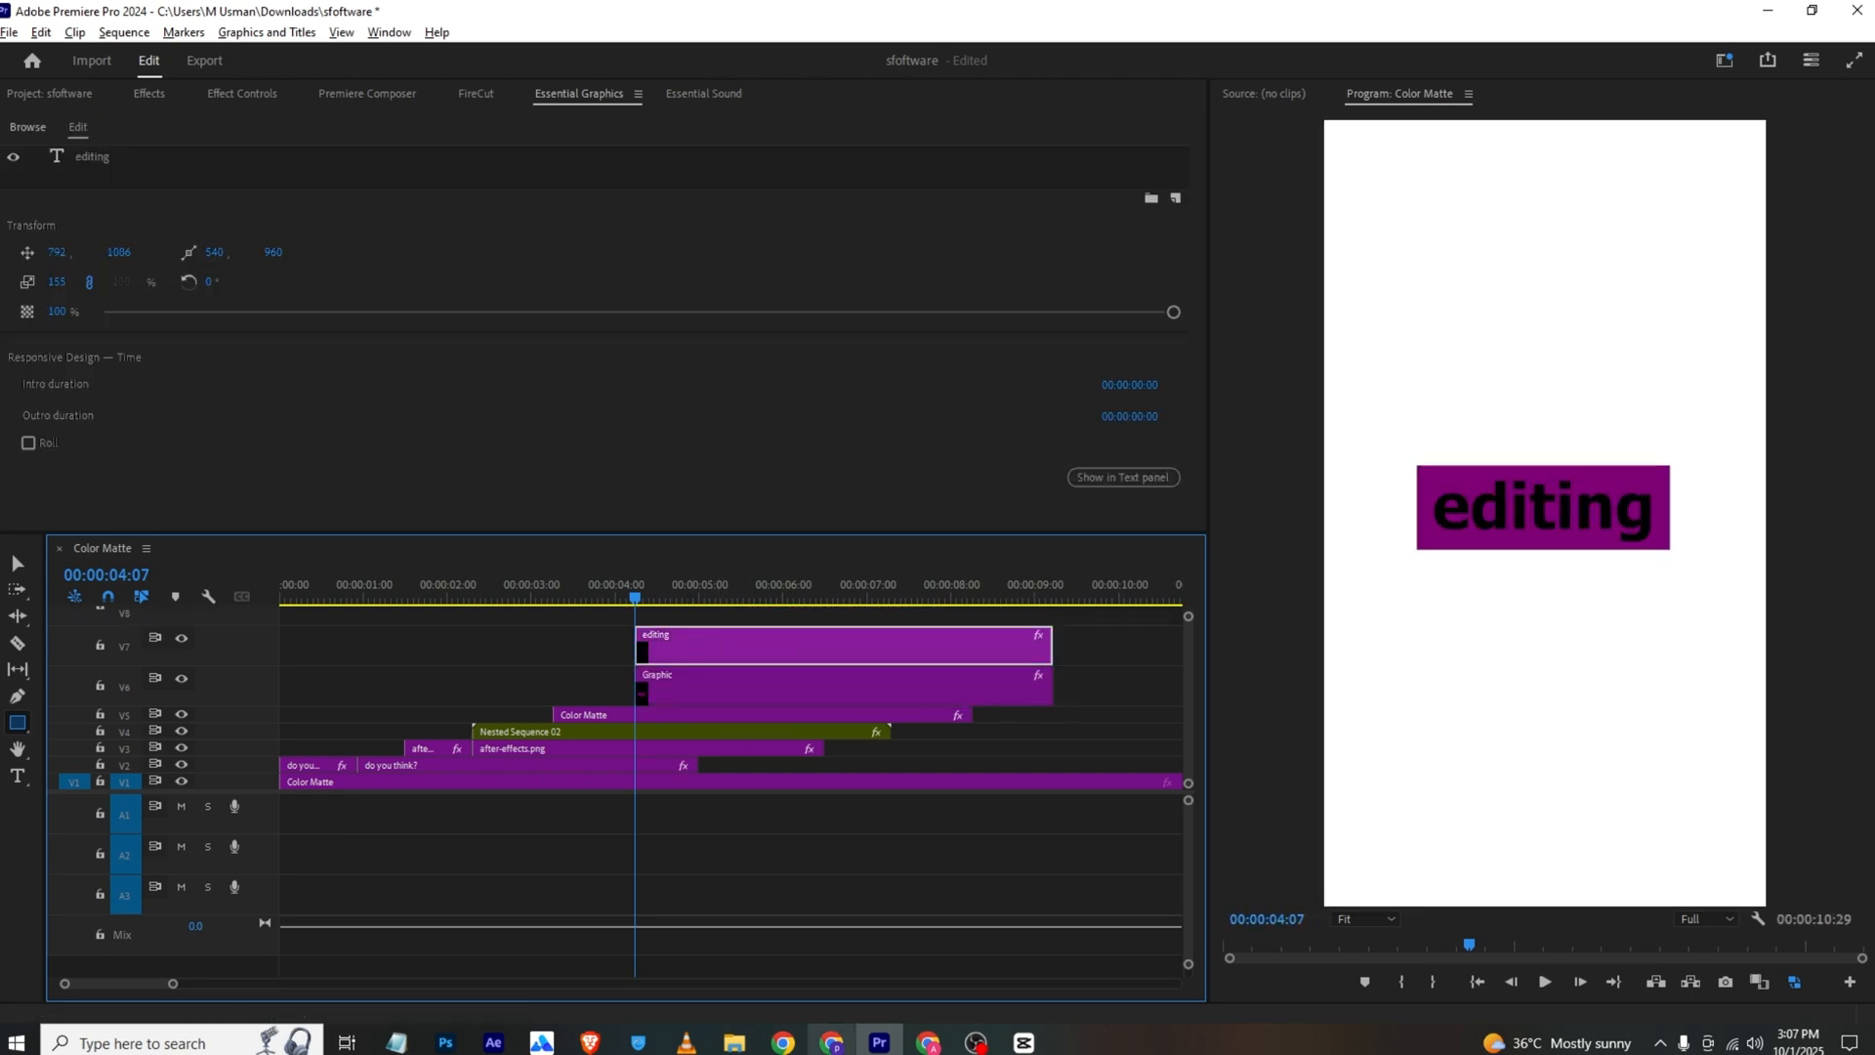
# Compare with the VLC reference, and move the "editing" text and rectangle clips together to start at 00:00:05:09
pyautogui.click(687, 1043)
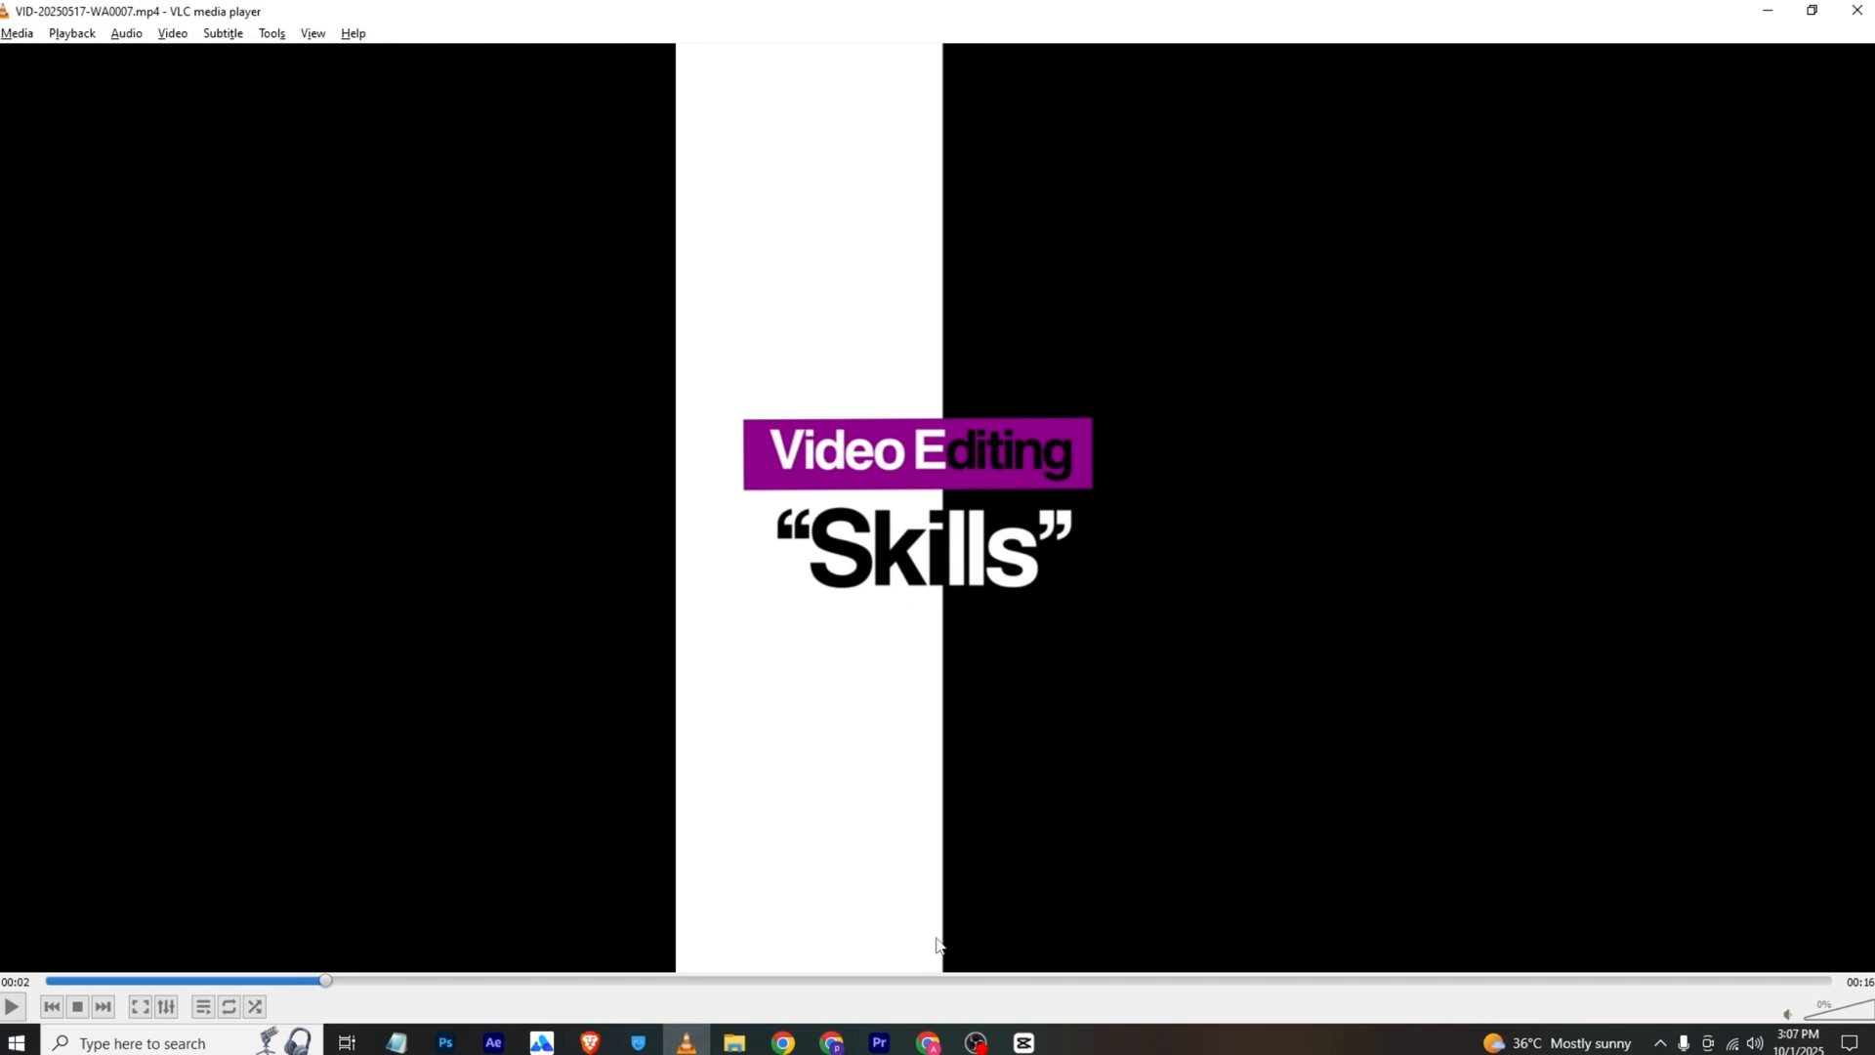
pyautogui.click(879, 1043)
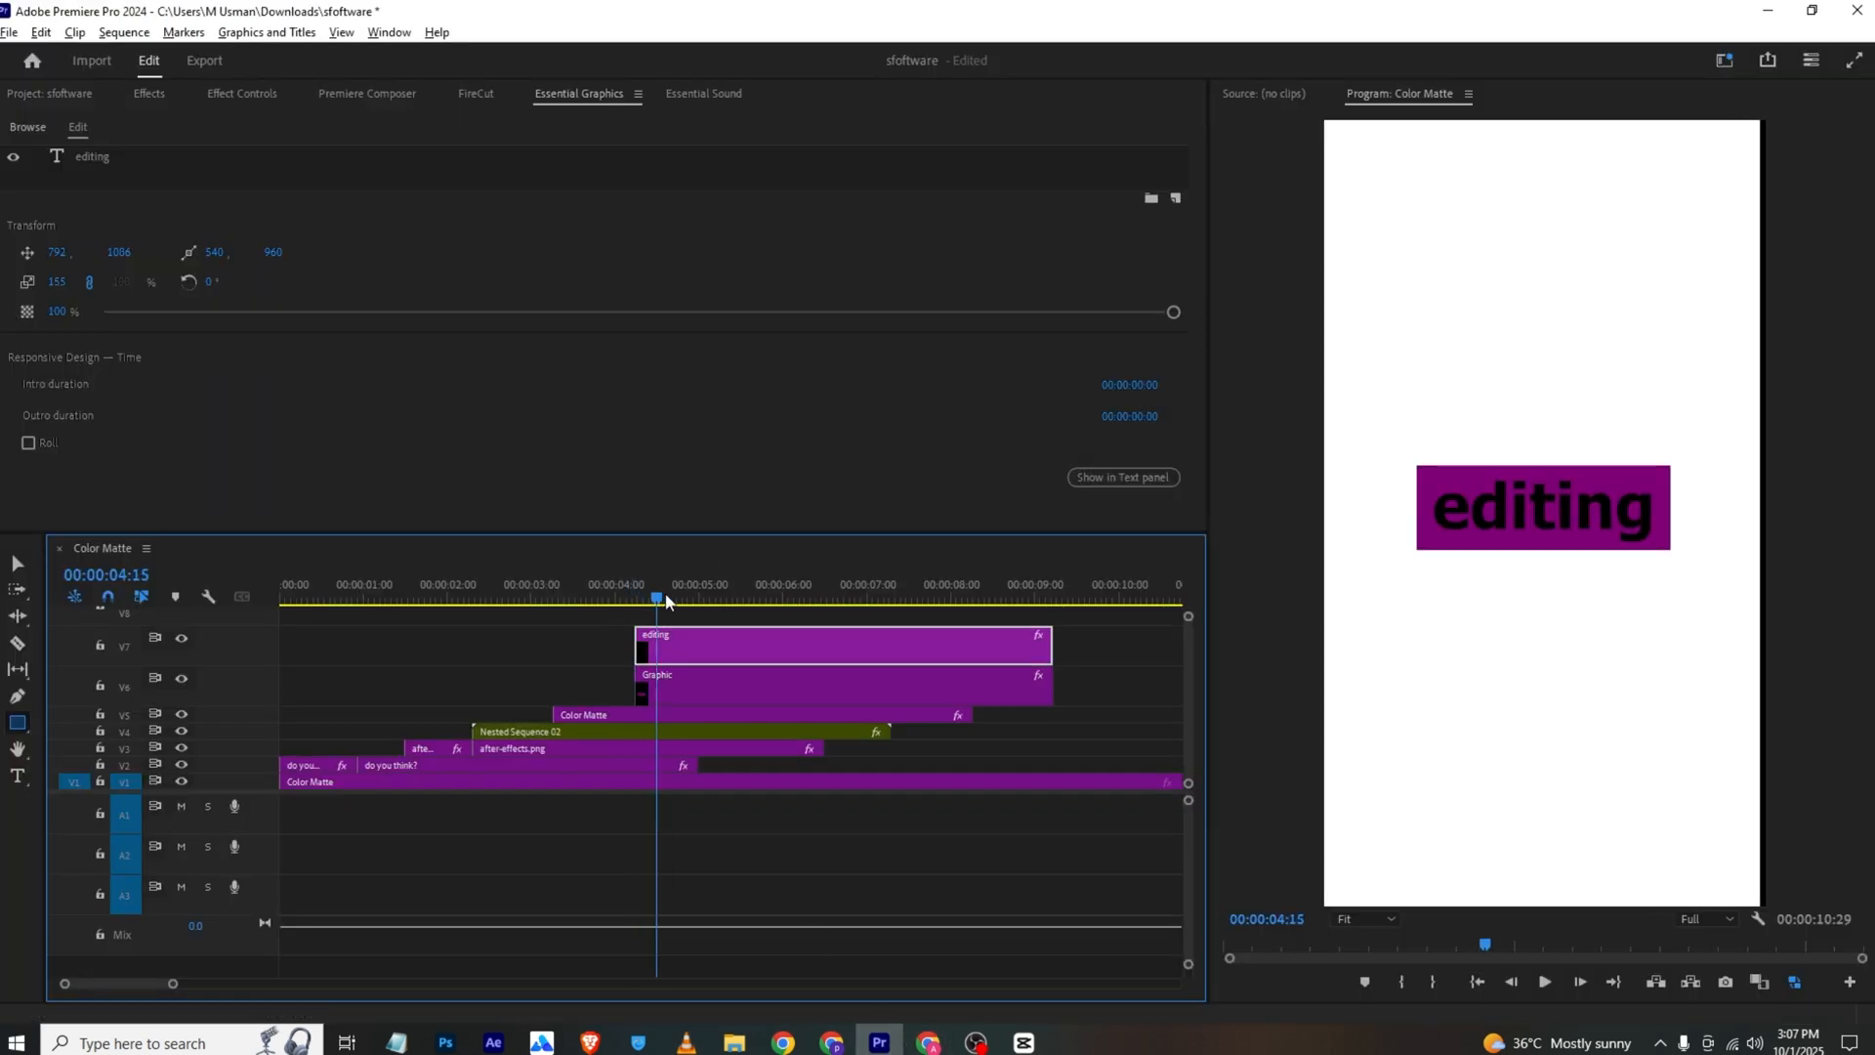
pyautogui.moveTo(665, 595); pyautogui.dragTo(721, 600)
pyautogui.moveTo(617, 631); pyautogui.dragTo(786, 688)
pyautogui.moveTo(723, 597); pyautogui.dragTo(728, 596)
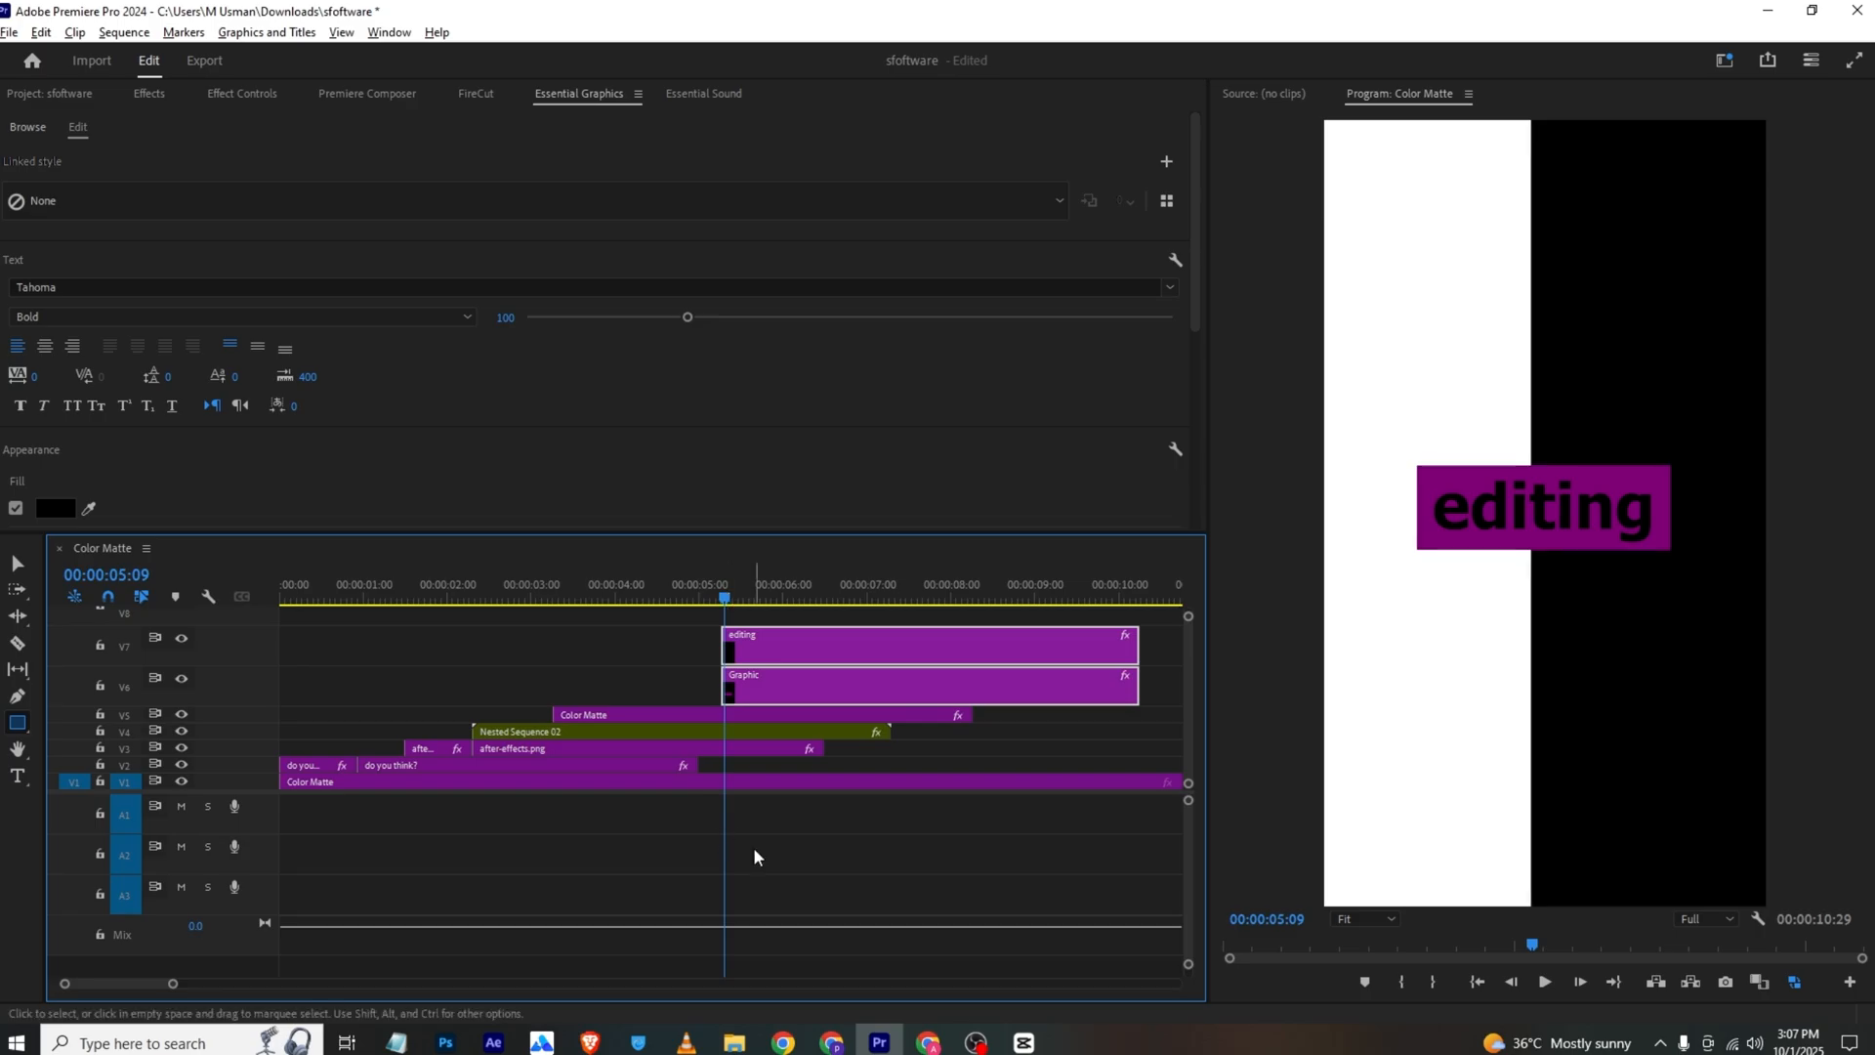
# Compare the split-background title with the VLC reference video, and review the text scenes that follow it
pyautogui.click(686, 1041)
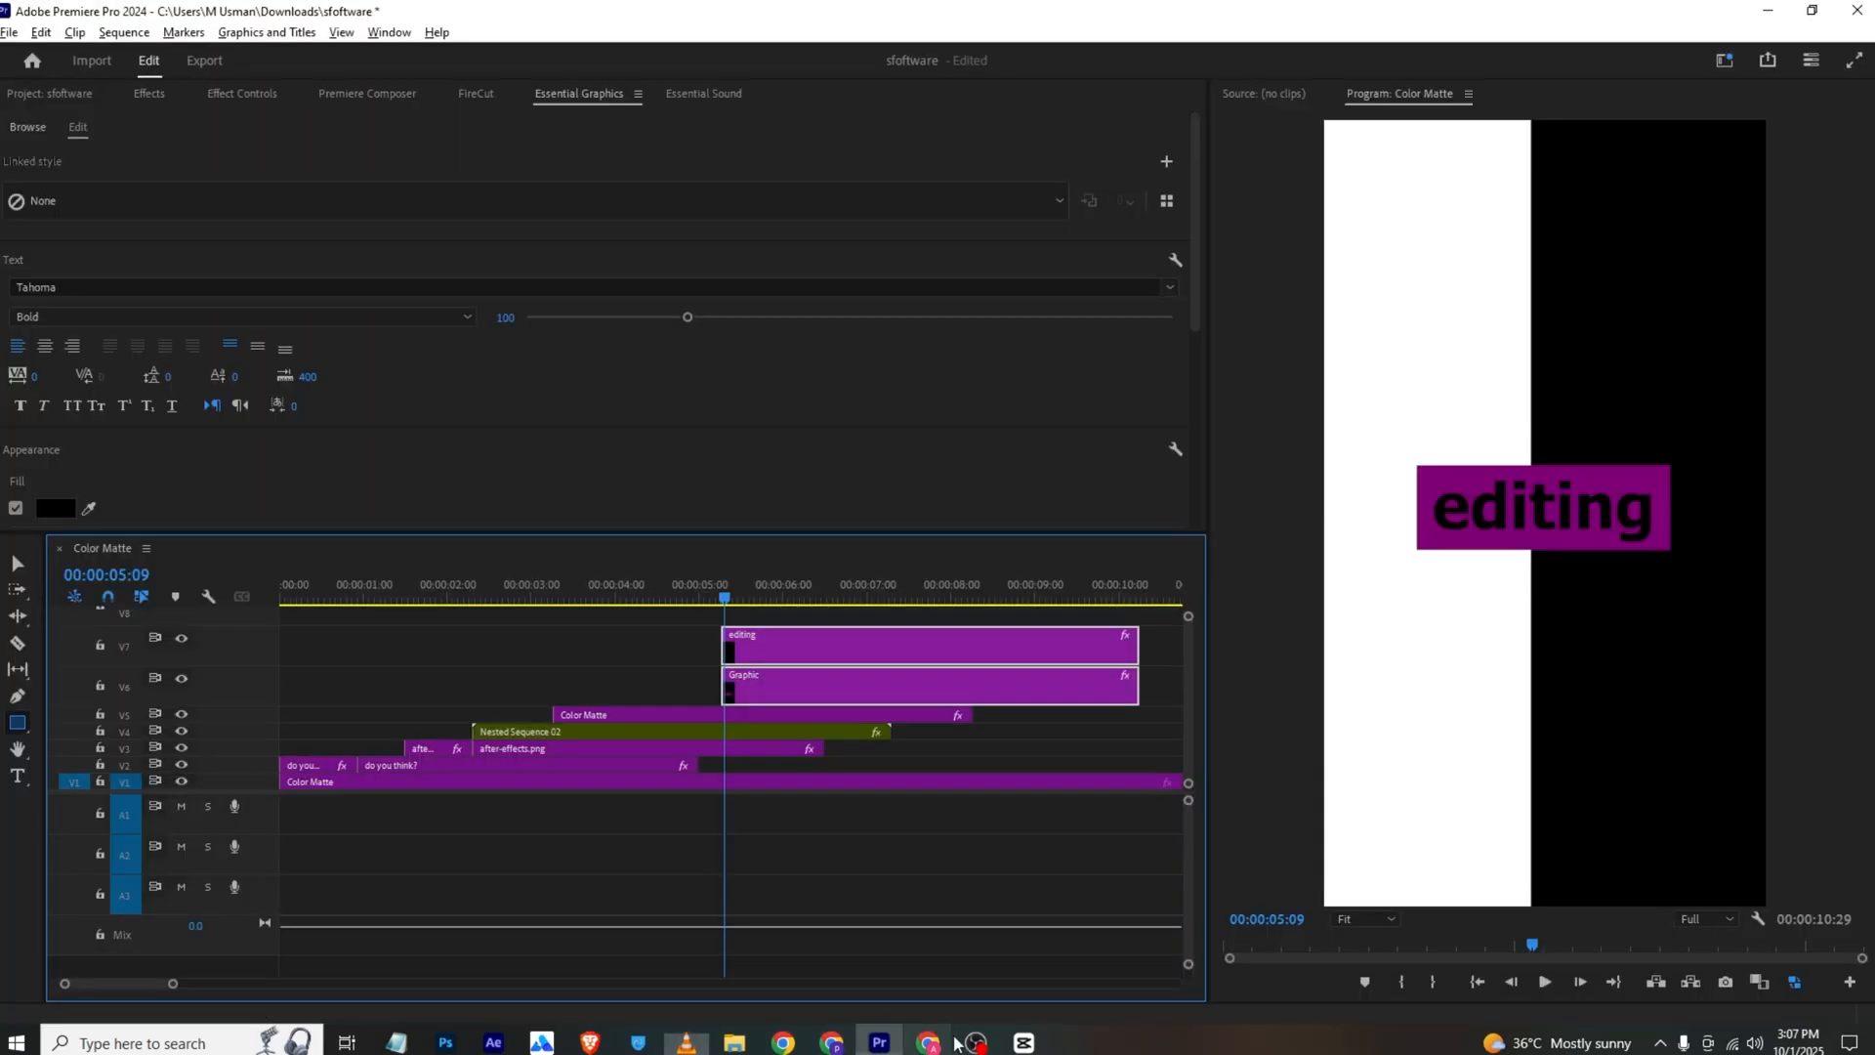
pyautogui.click(879, 1041)
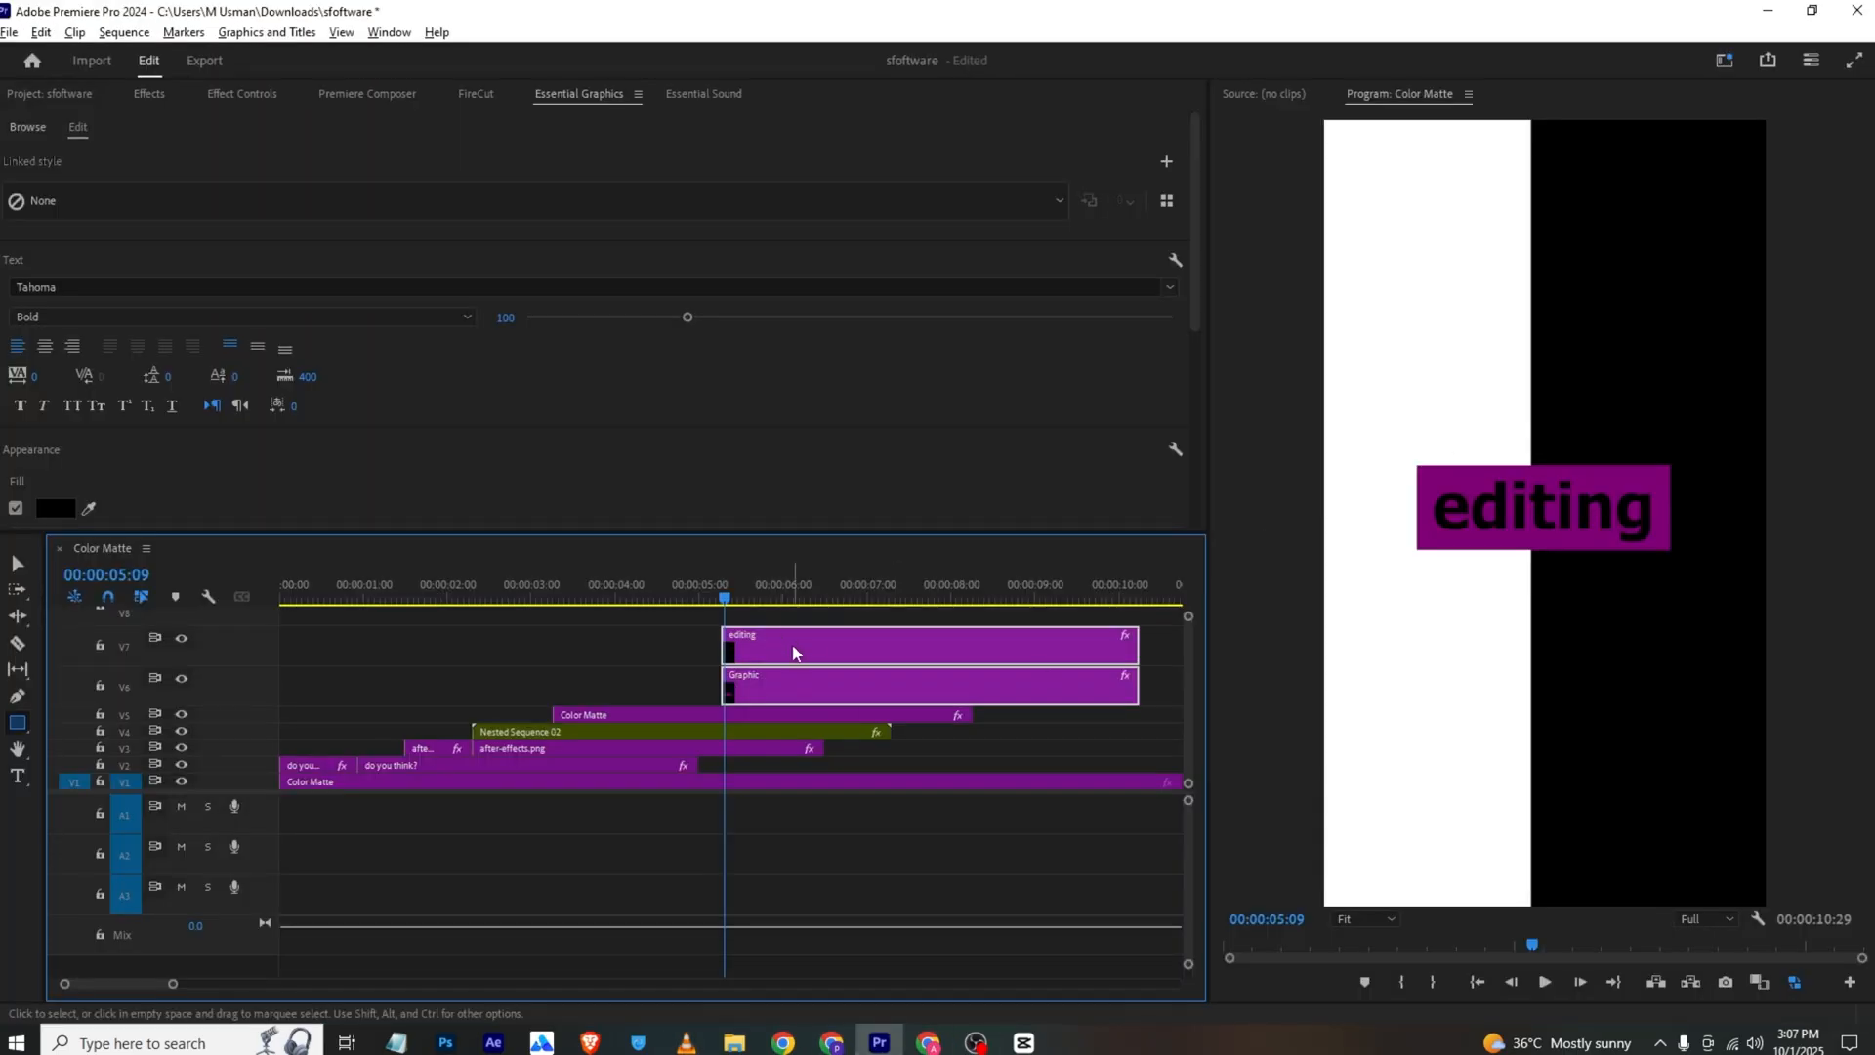
pyautogui.click(793, 619)
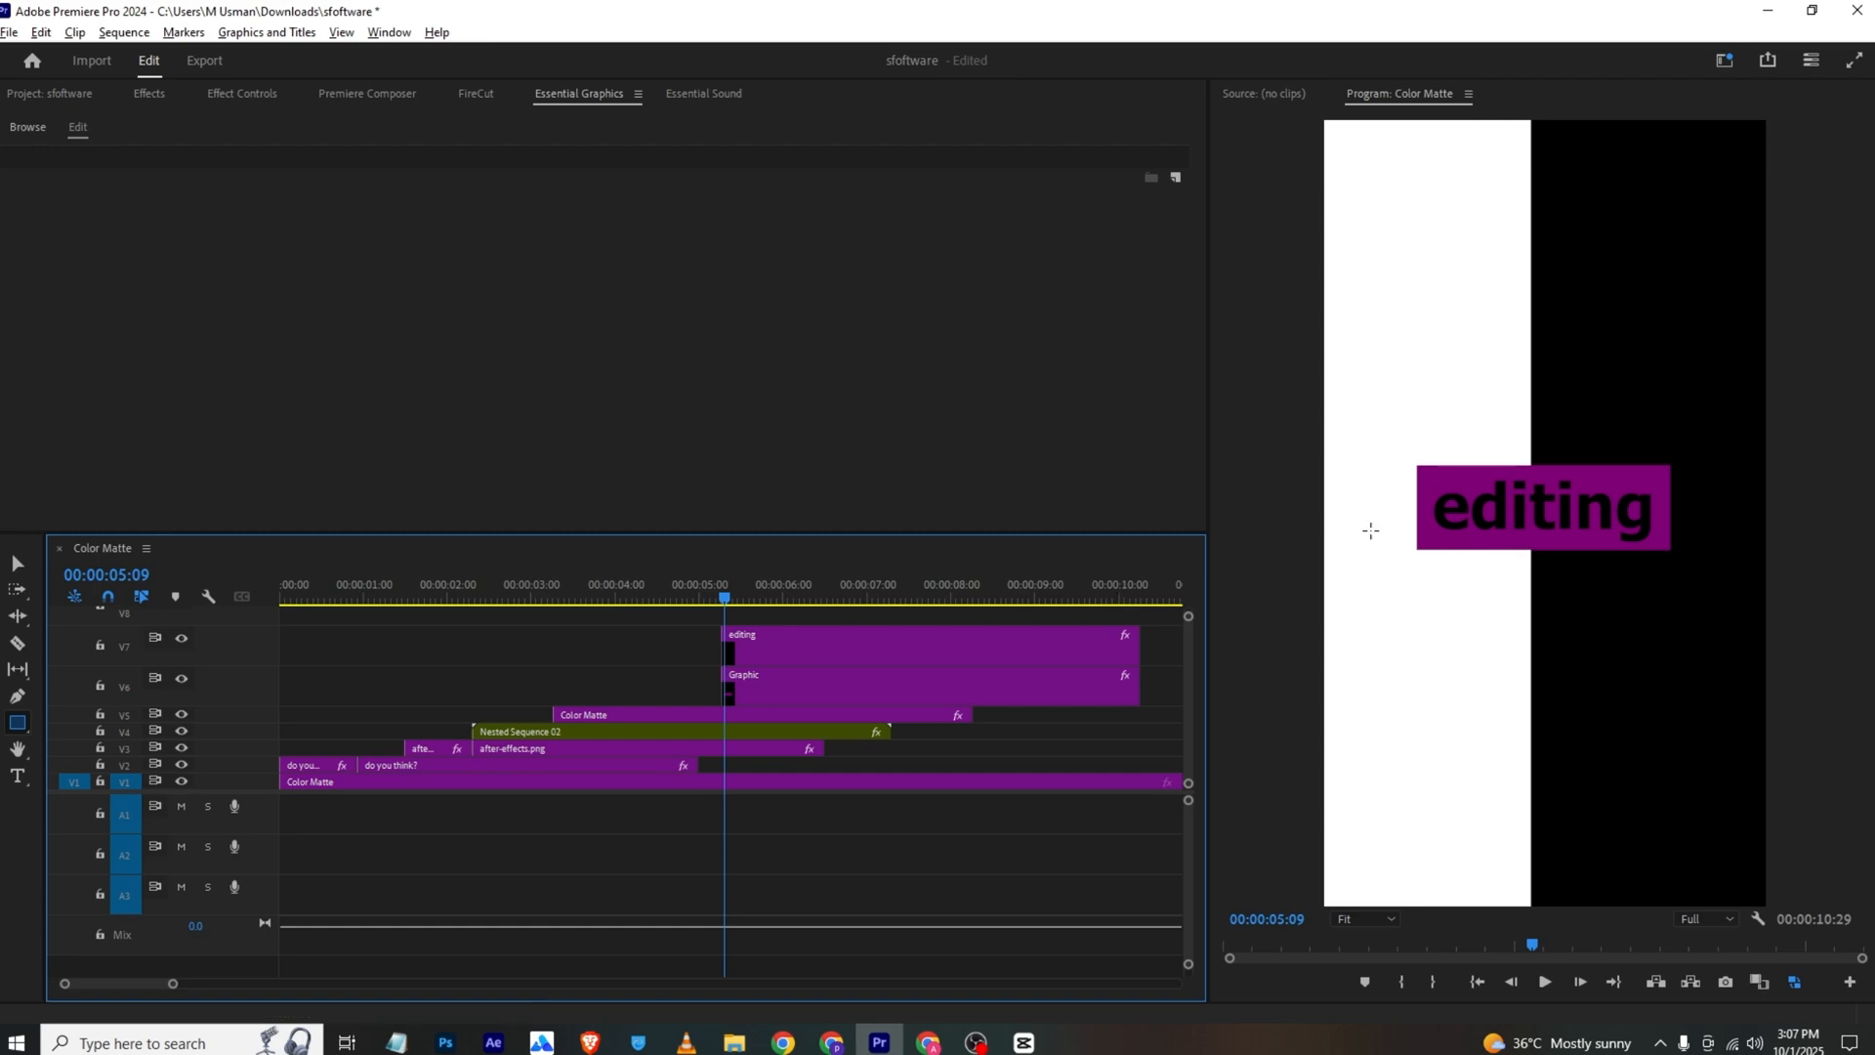
pyautogui.click(686, 1041)
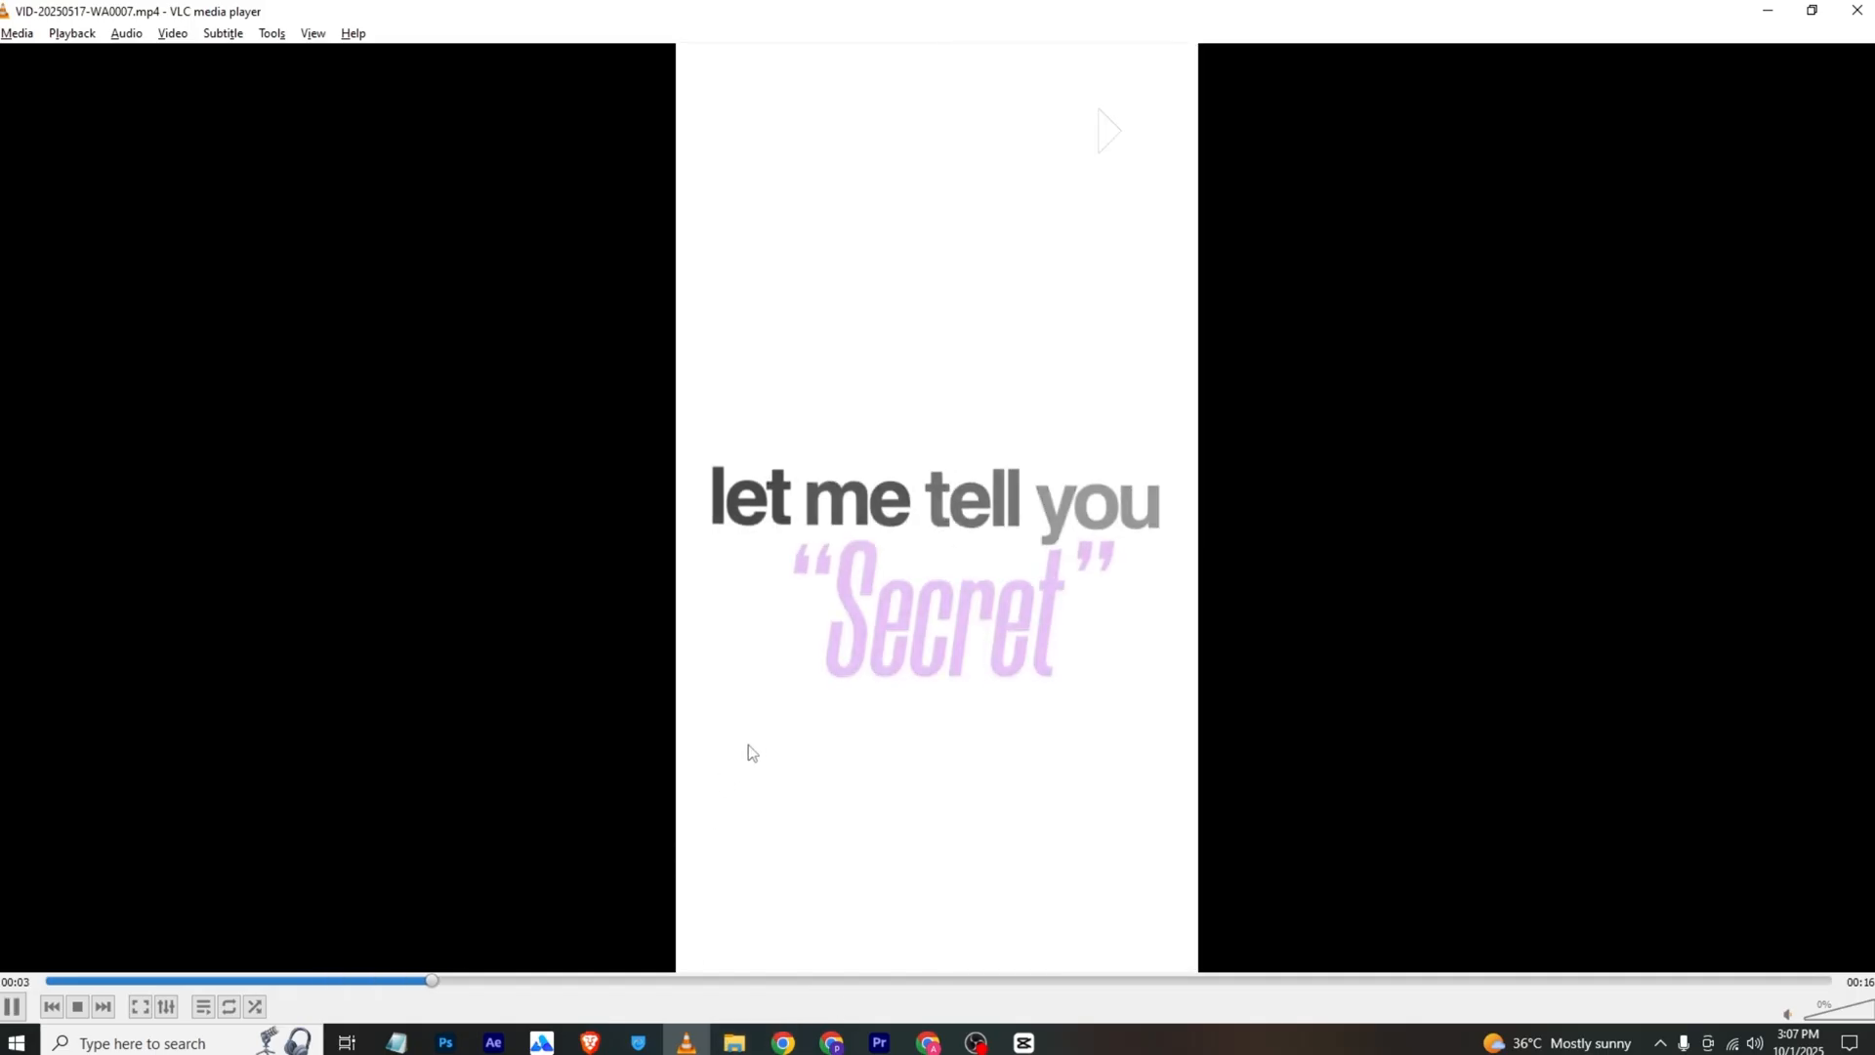
pyautogui.press('space')
pyautogui.press('space')
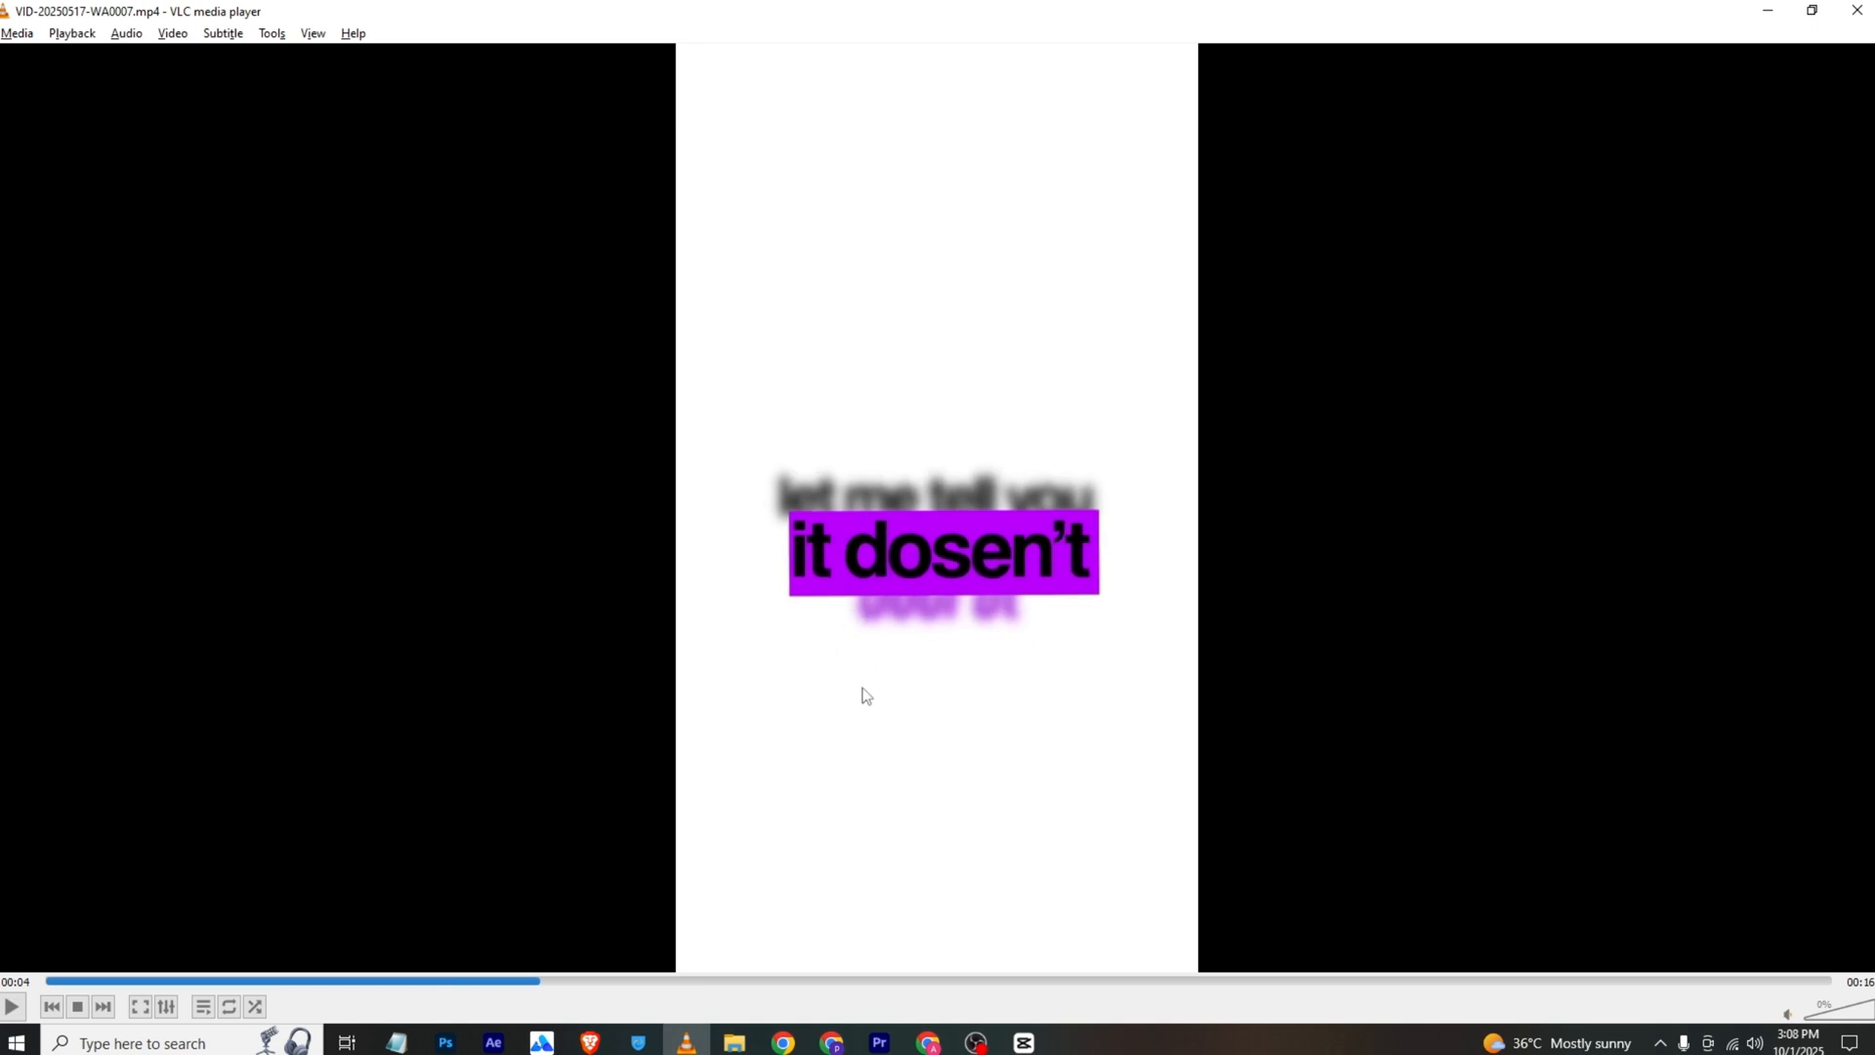
pyautogui.click(880, 1041)
# Cut the clips on tracks V3 to V7 at 00:00:06:11 and delete the parts after the cut on V4 to V7
pyautogui.moveTo(723, 600); pyautogui.dragTo(814, 600)
pyautogui.press('c')
pyautogui.click(815, 645)
pyautogui.click(815, 694)
pyautogui.click(816, 733)
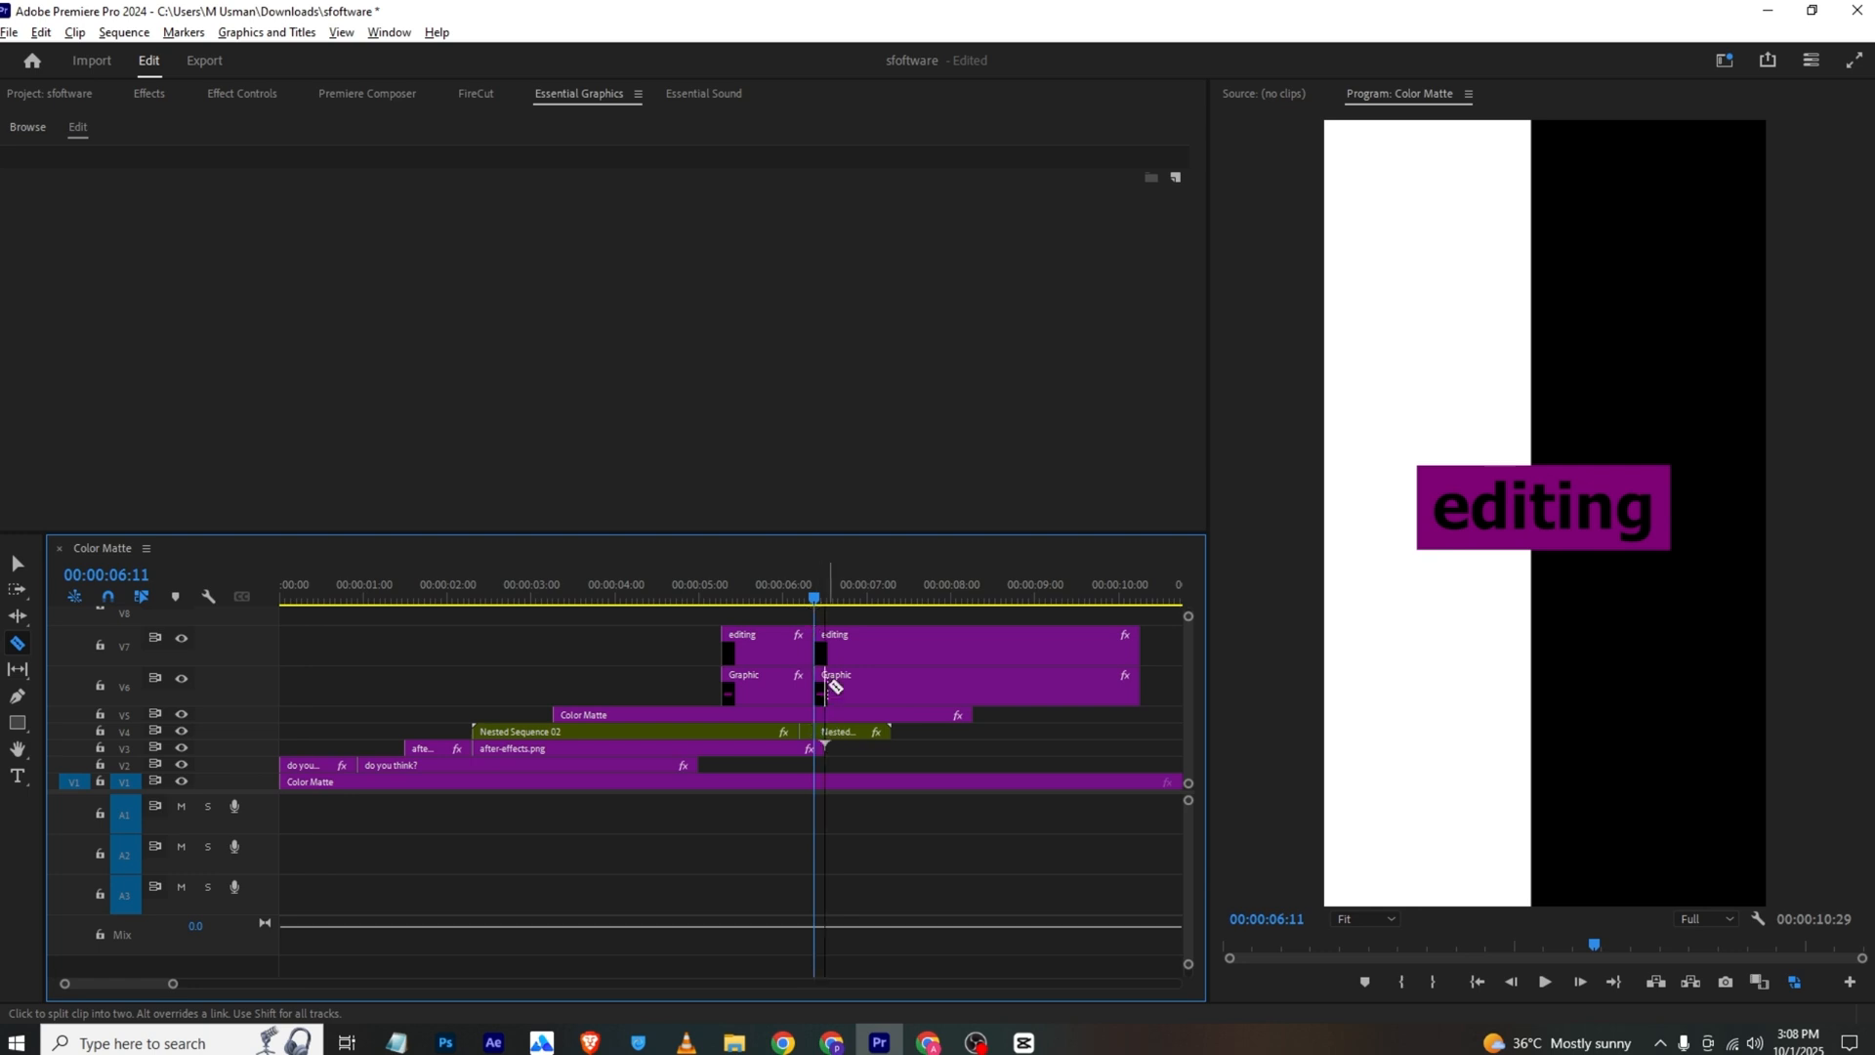
pyautogui.click(815, 717)
pyautogui.click(816, 747)
pyautogui.press('v')
pyautogui.moveTo(865, 756); pyautogui.dragTo(839, 648)
pyautogui.press('Delete')
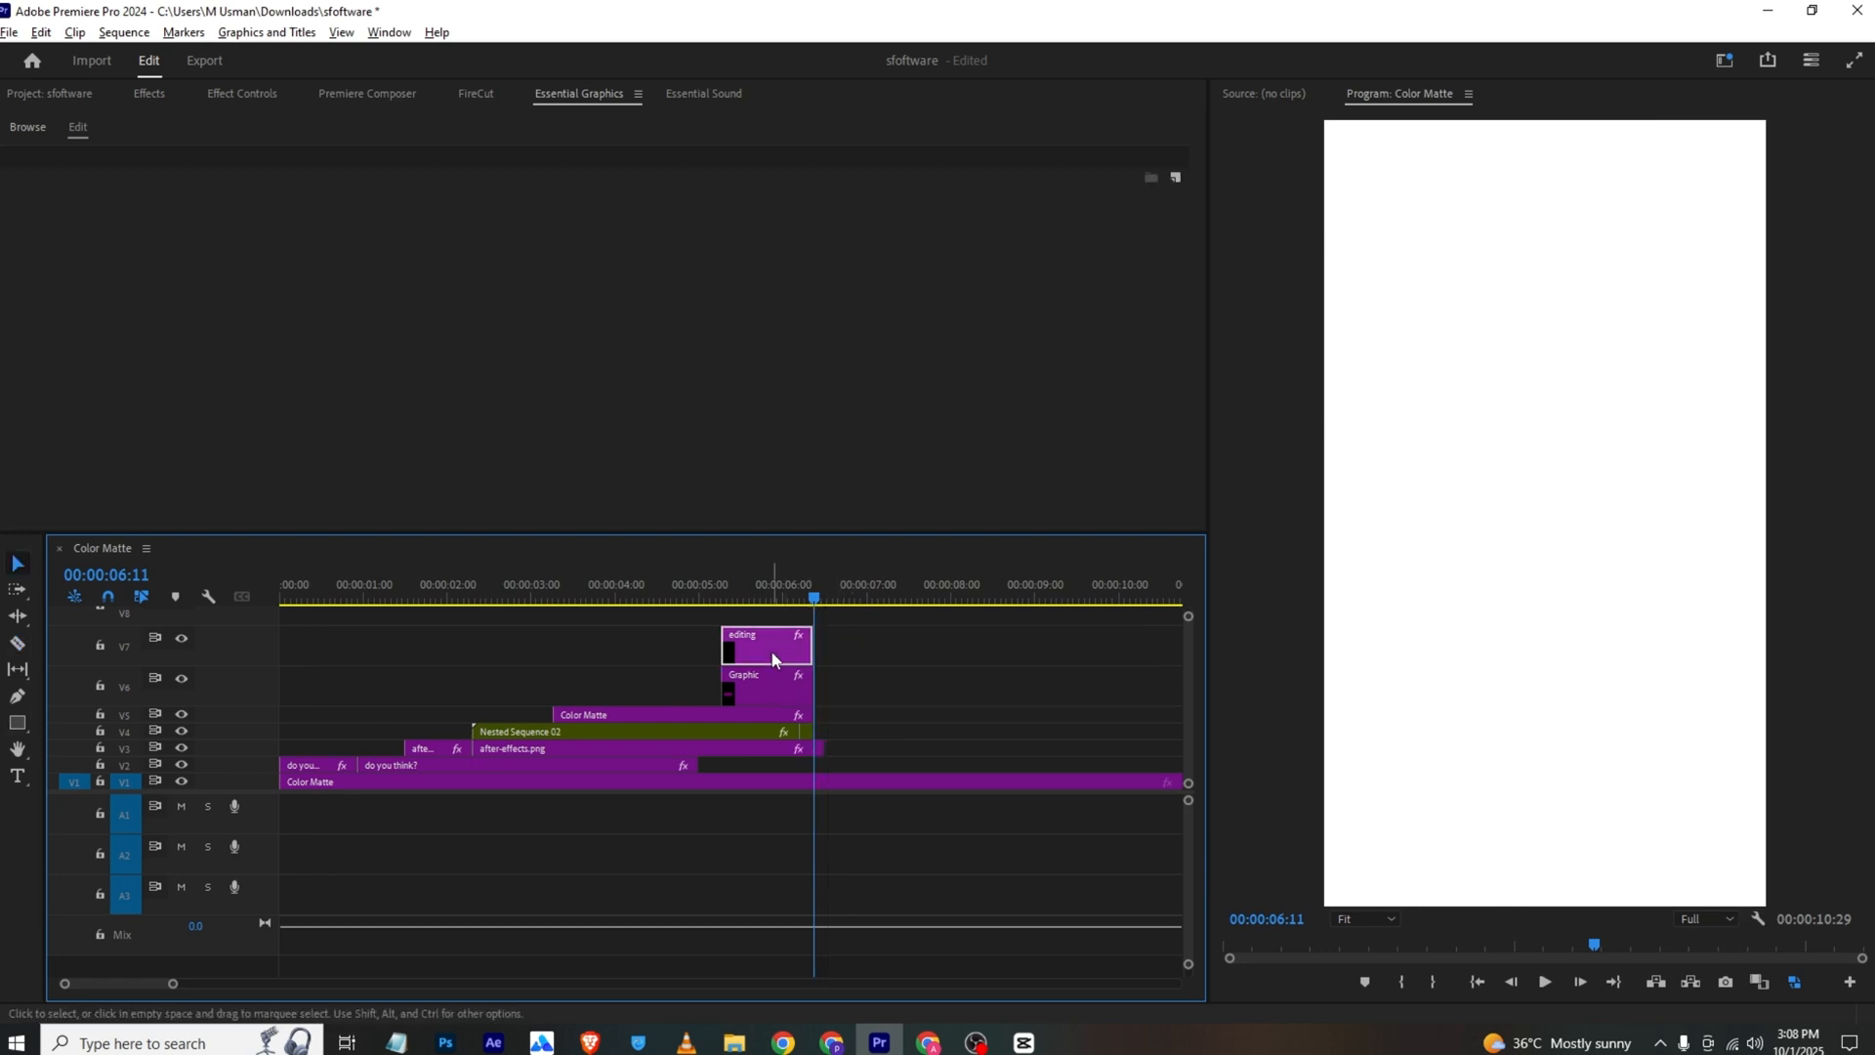
# Place a copy of the "editing" text clip on track V5, starting at 00:00:06:15
pyautogui.moveTo(772, 660); pyautogui.dragTo(876, 716)
pyautogui.moveTo(824, 606); pyautogui.dragTo(856, 612)
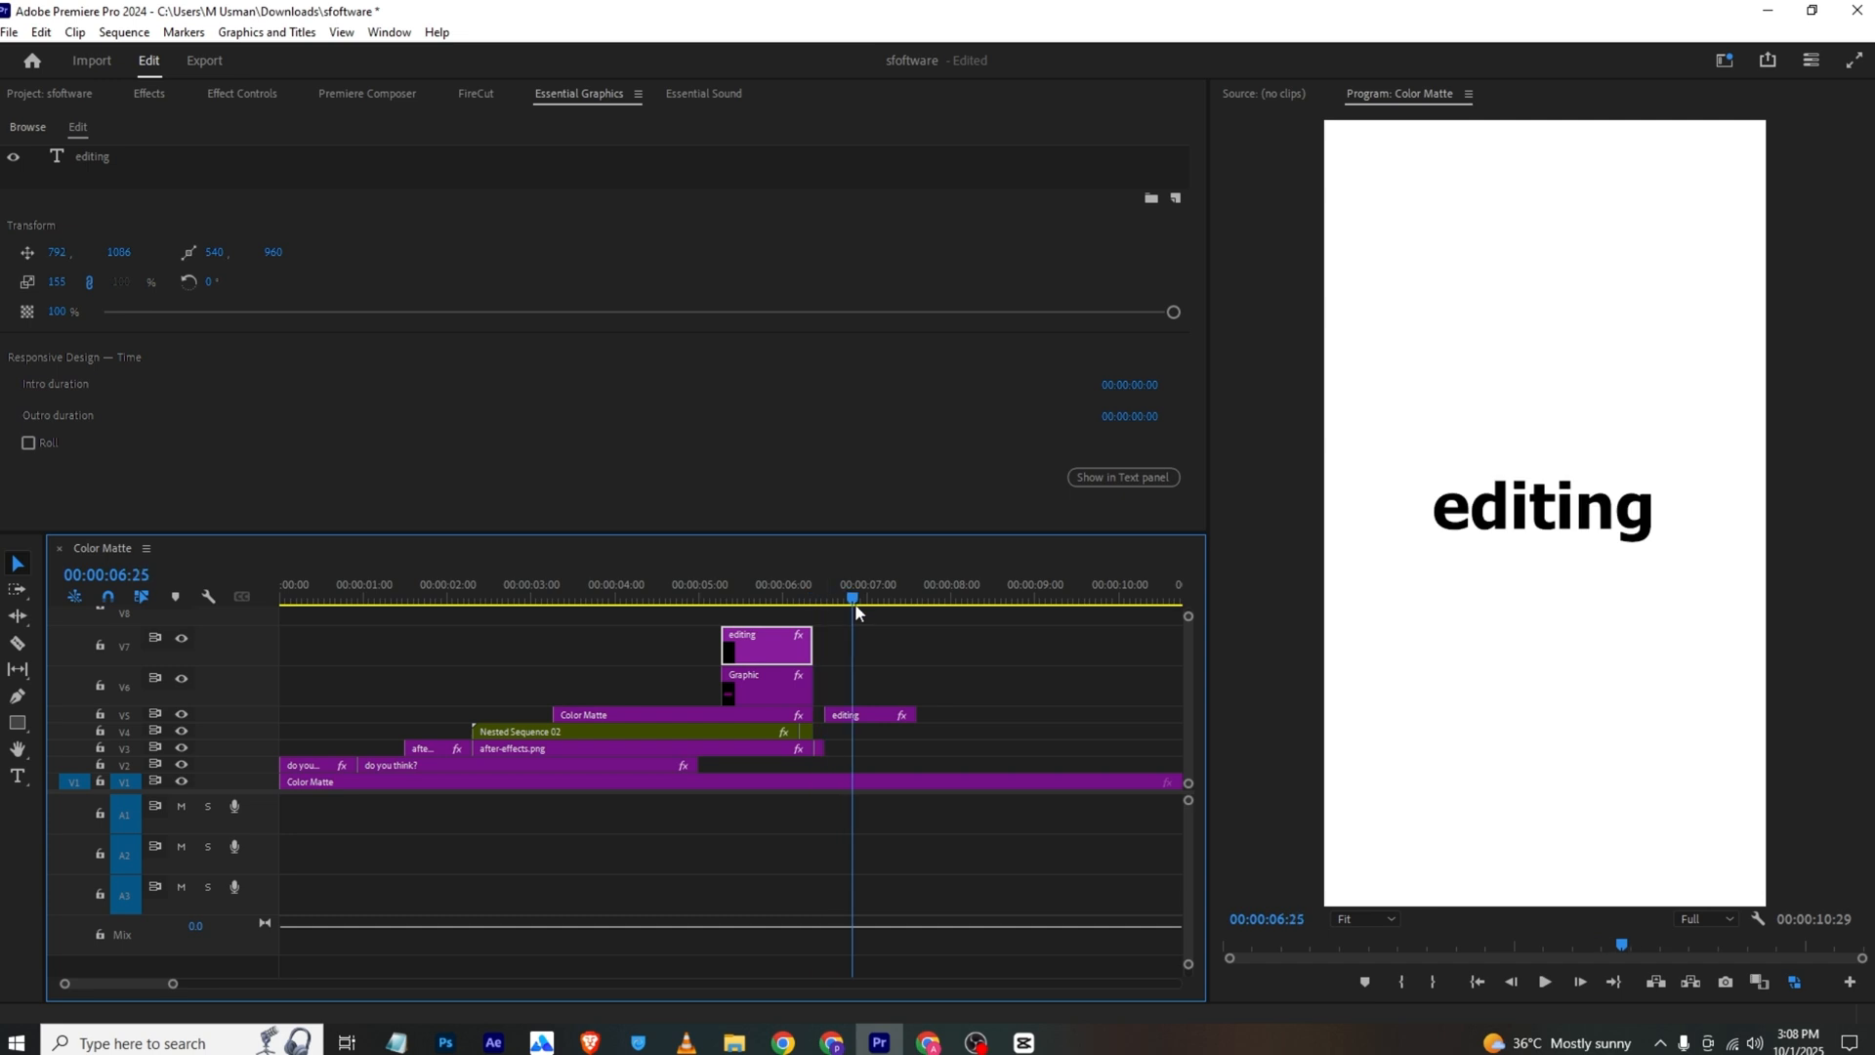
pyautogui.click(840, 714)
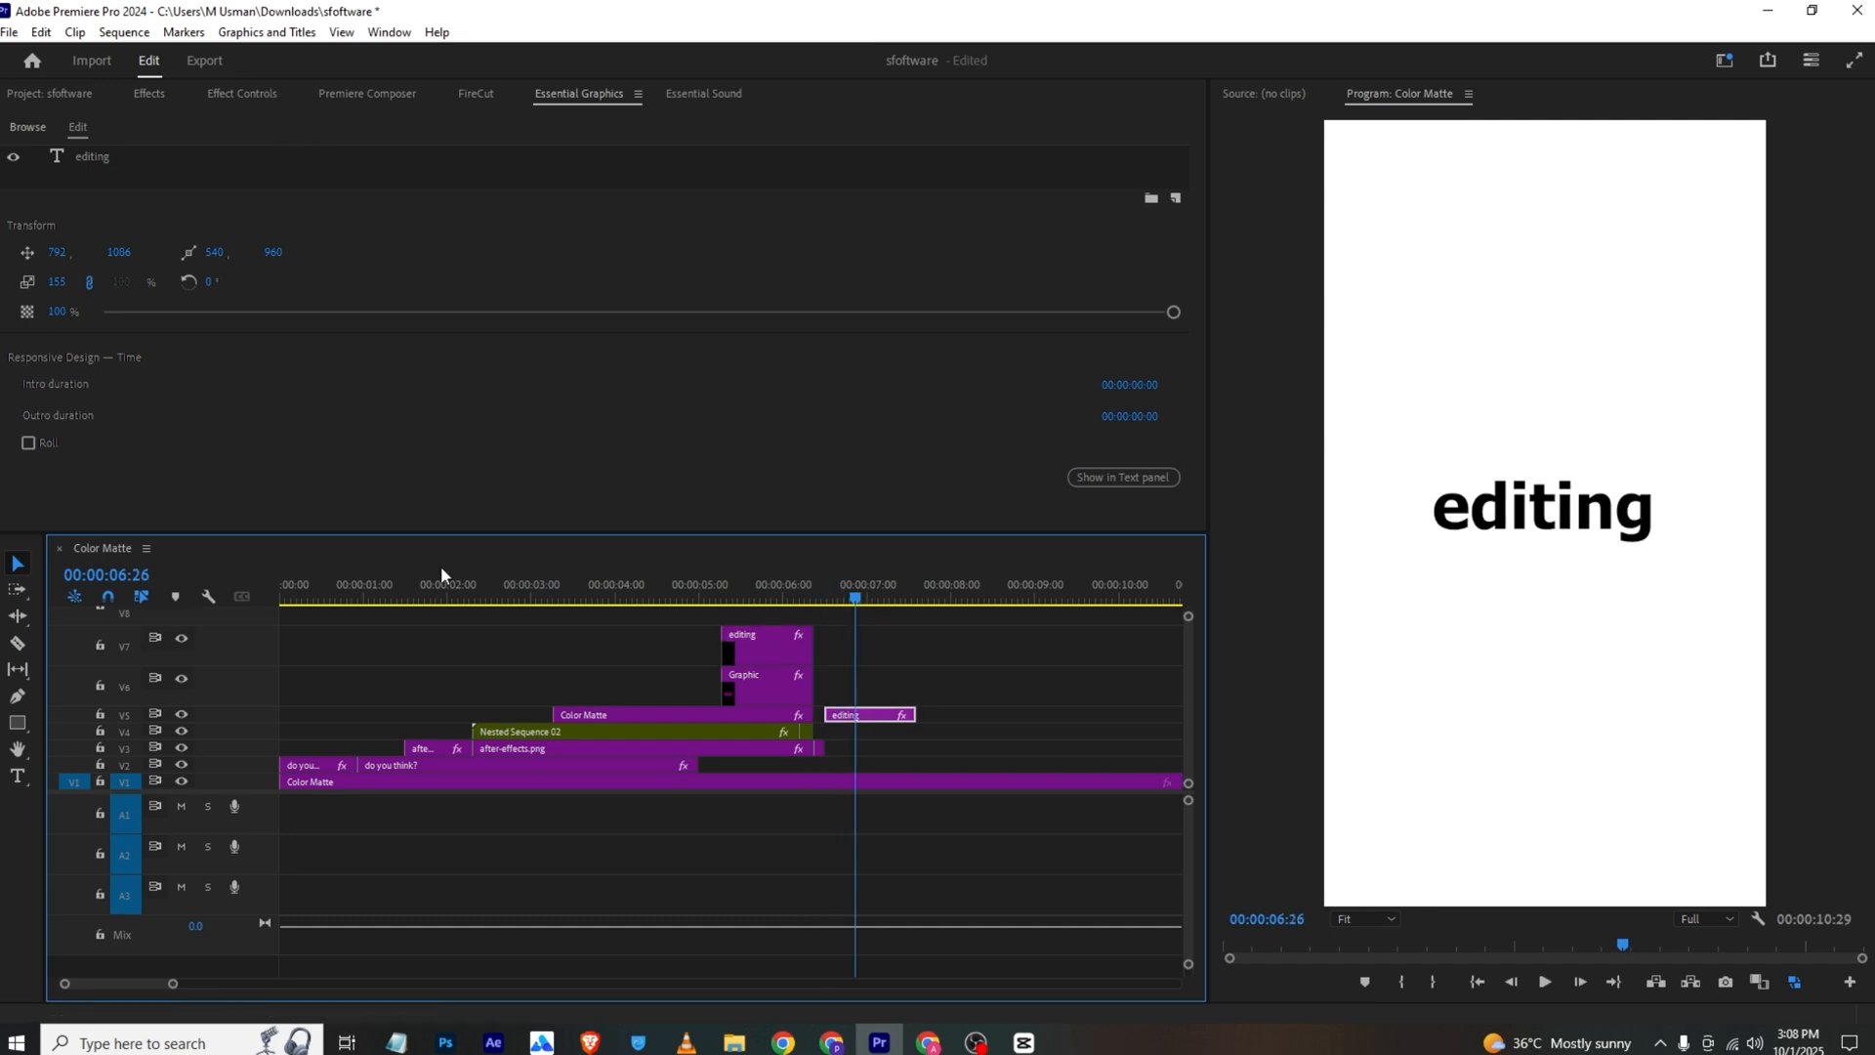
# Animate the copied "editing" text's Vector Motion Scale from 155 at 00:00:06:15 to 130 at 00:00:06:21
pyautogui.click(259, 94)
pyautogui.moveTo(858, 134); pyautogui.dragTo(668, 134)
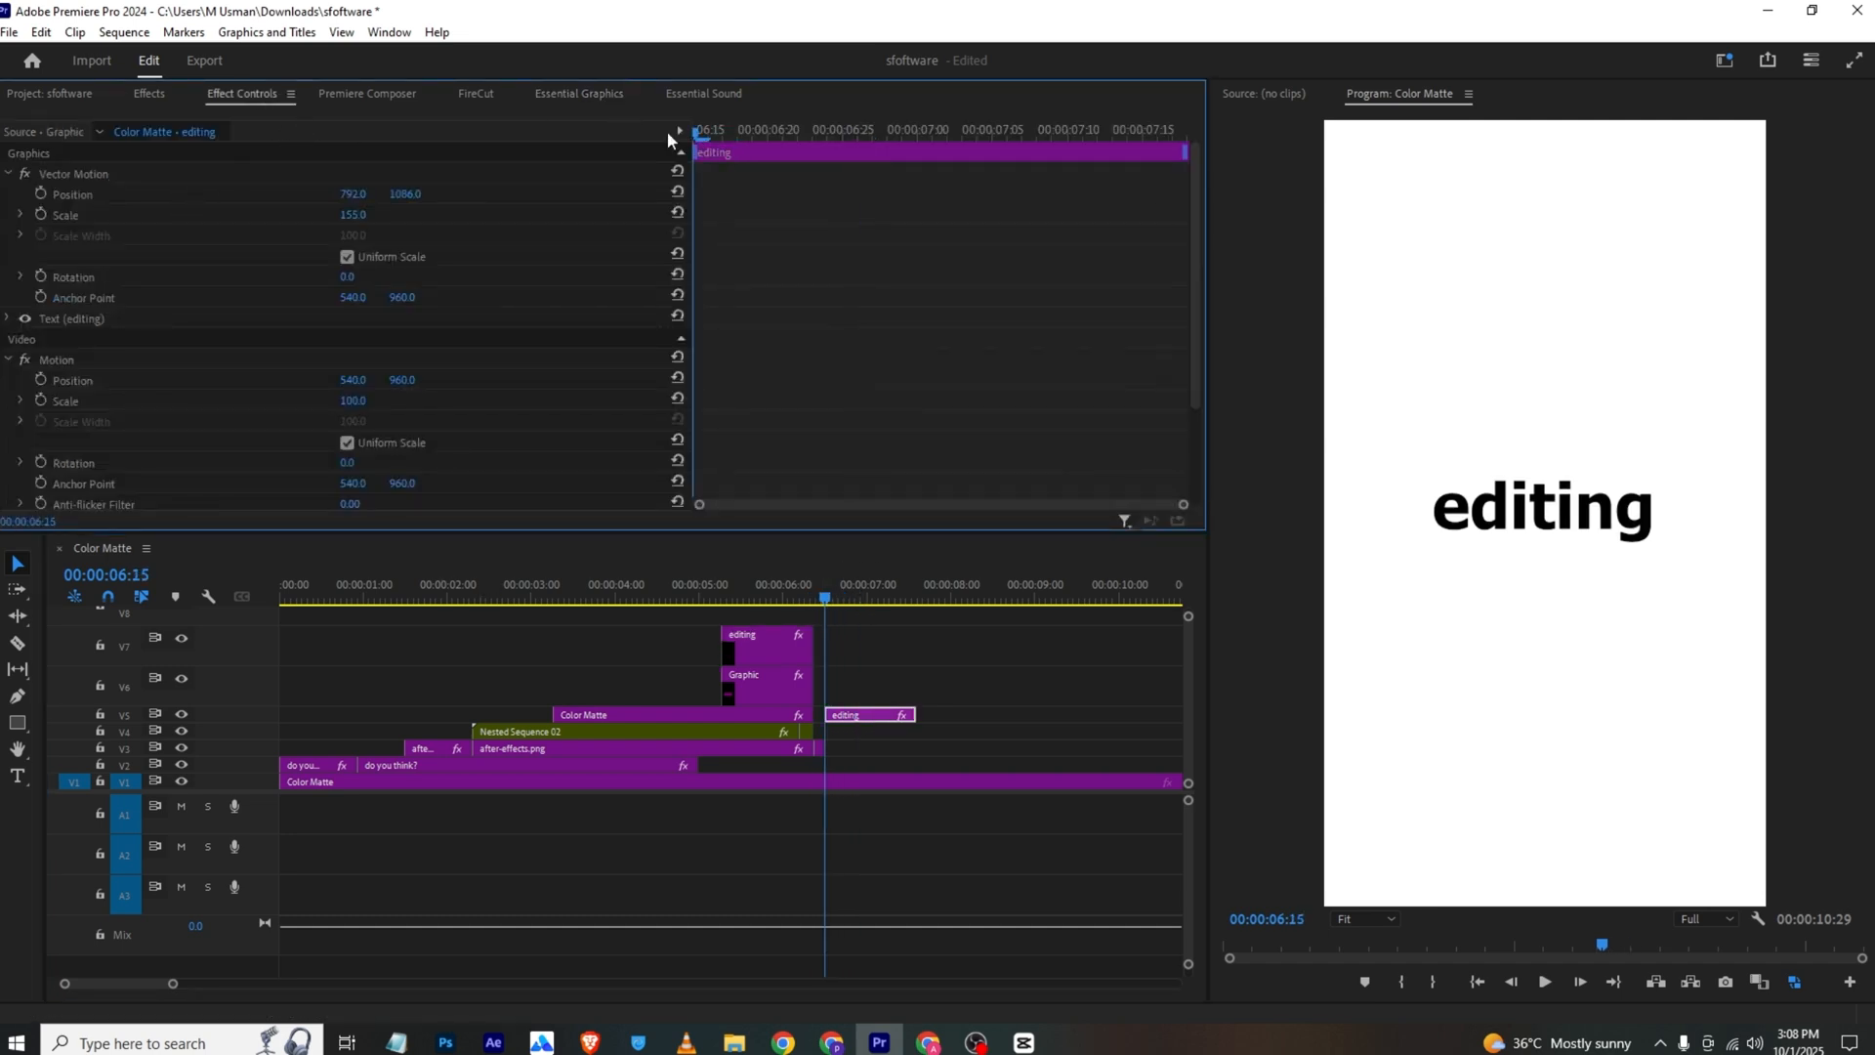
pyautogui.click(47, 213)
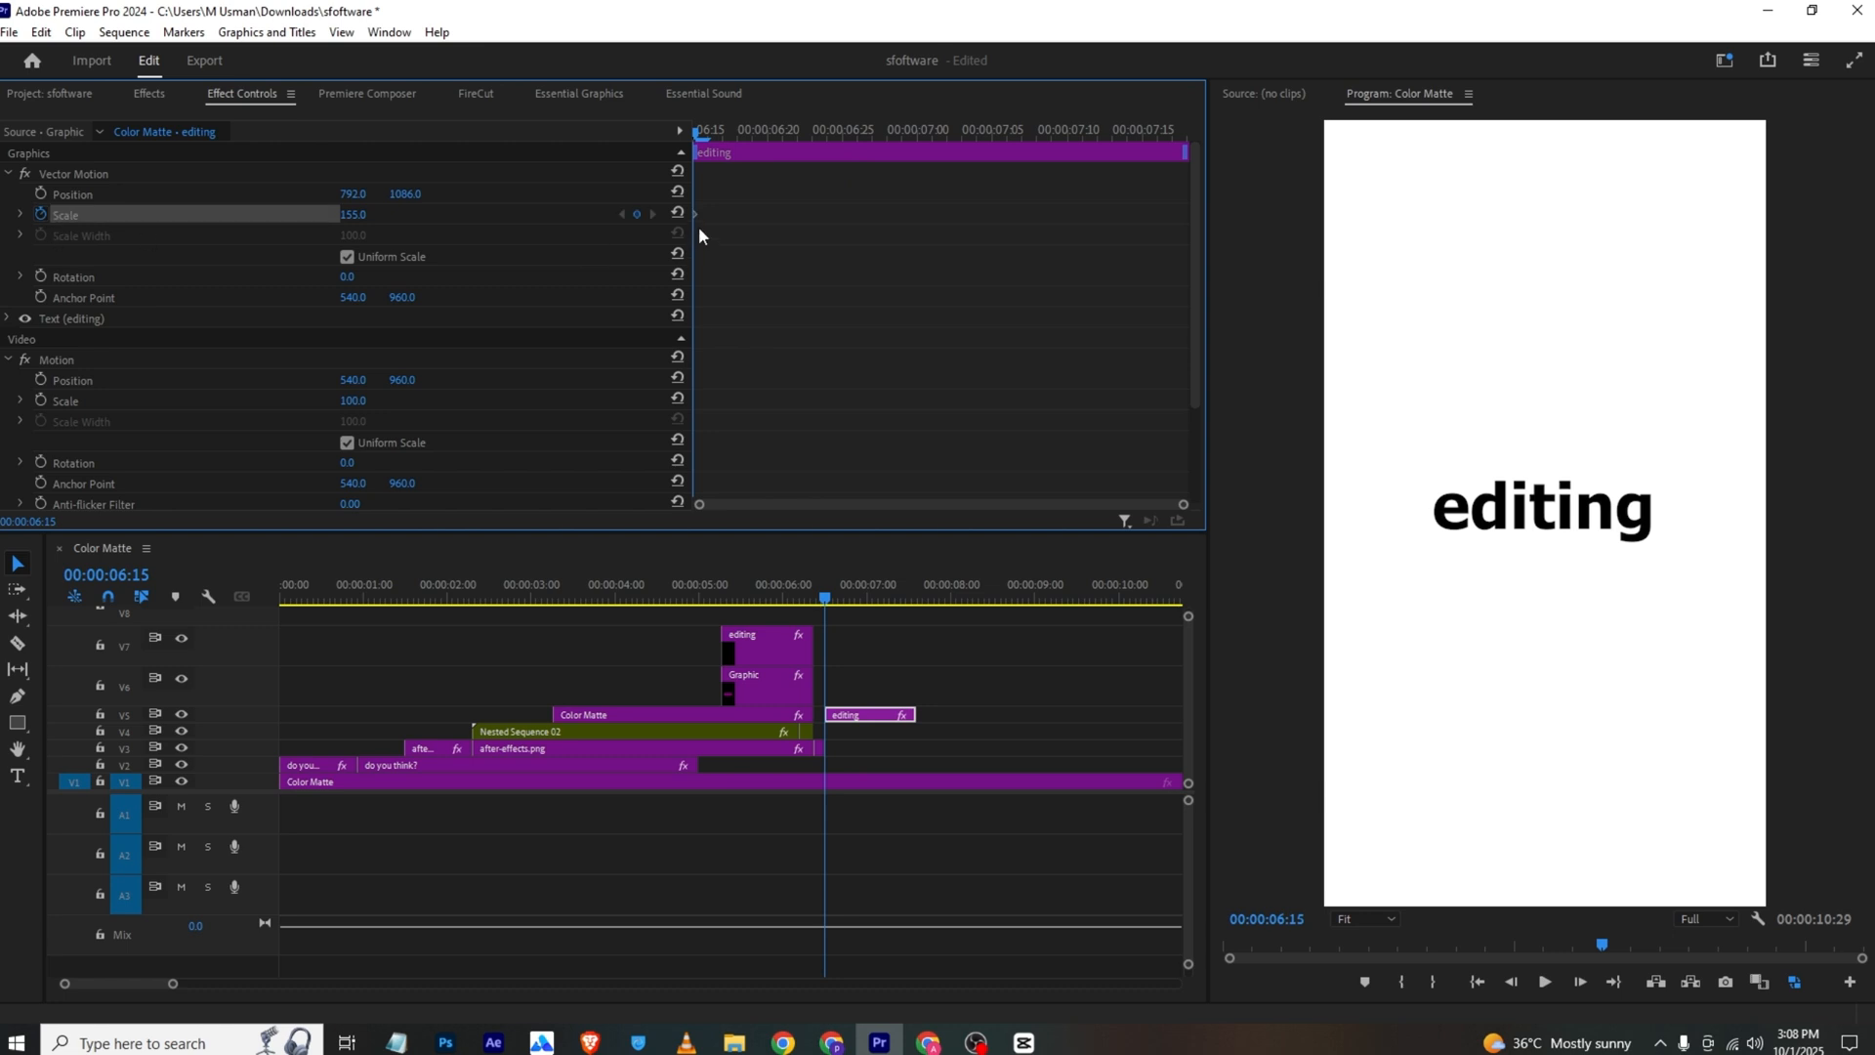
pyautogui.moveTo(699, 207); pyautogui.dragTo(783, 144)
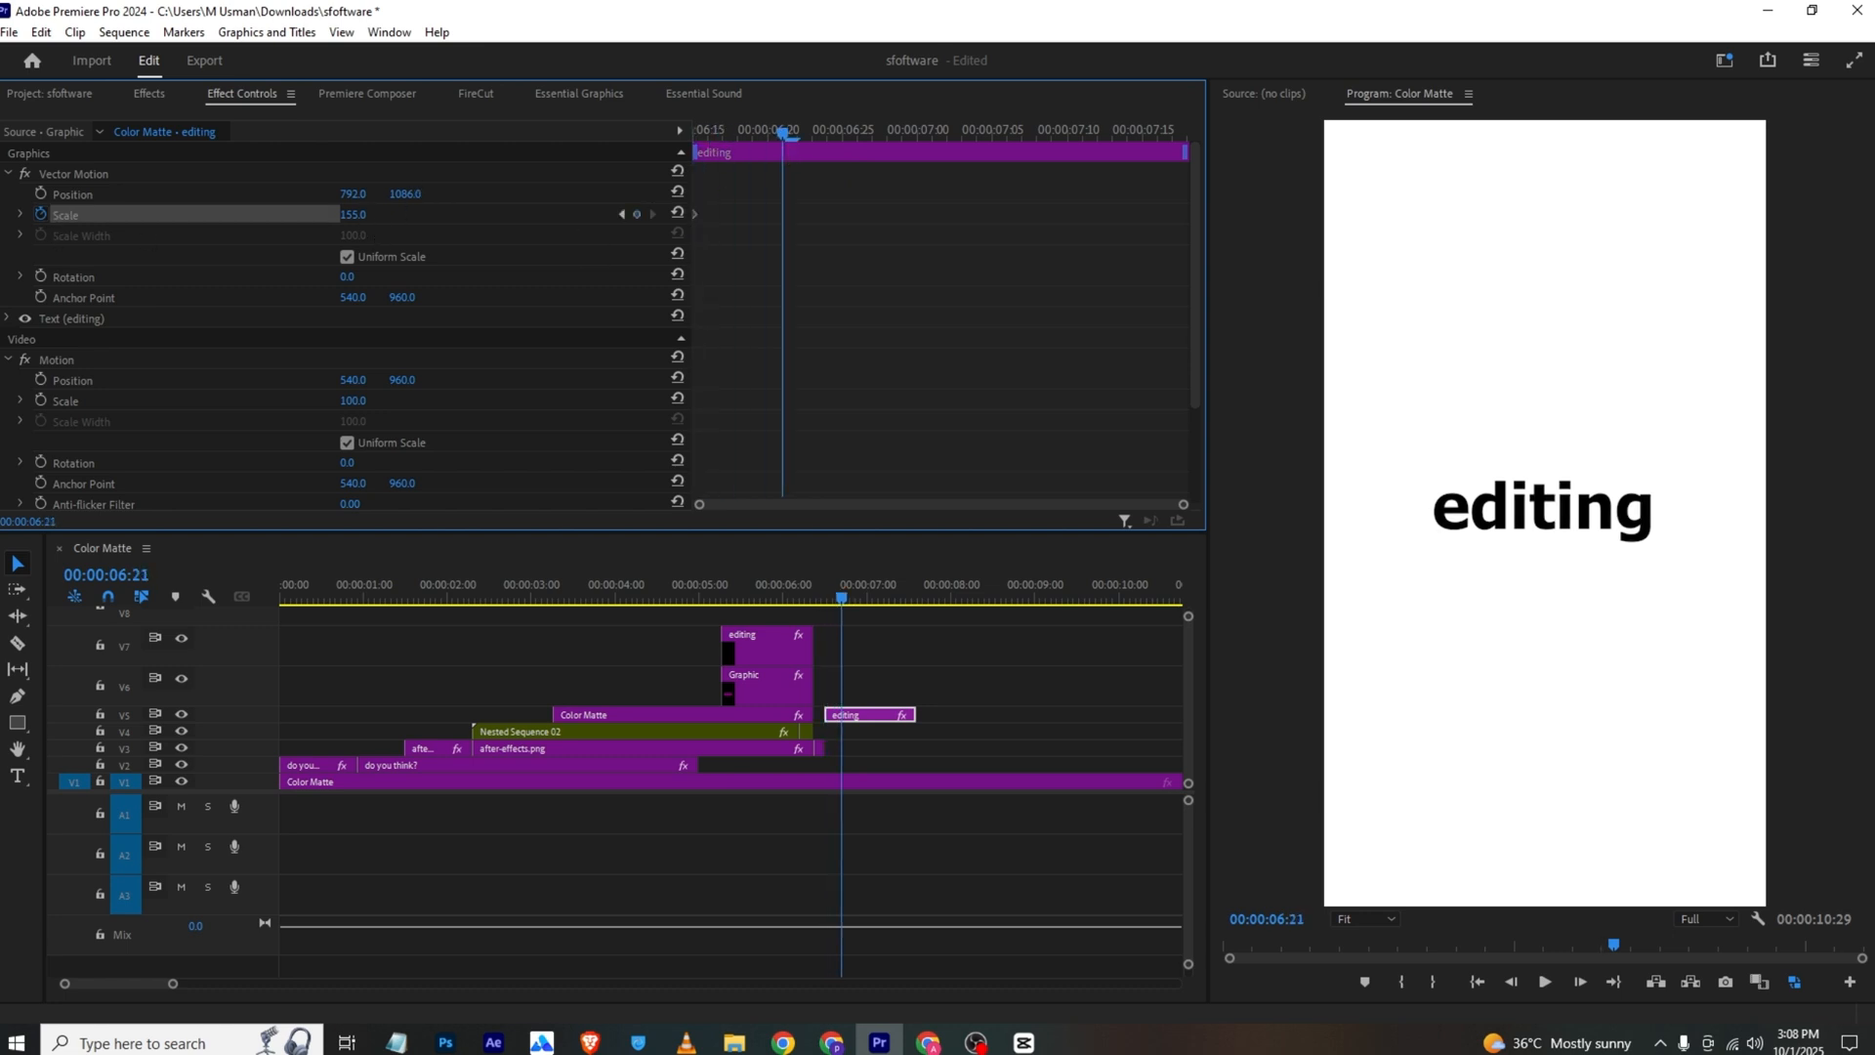
pyautogui.moveTo(355, 215); pyautogui.dragTo(323, 195)
# Cut the copied "editing" clip on V5 at 00:00:06:21
pyautogui.press('c')
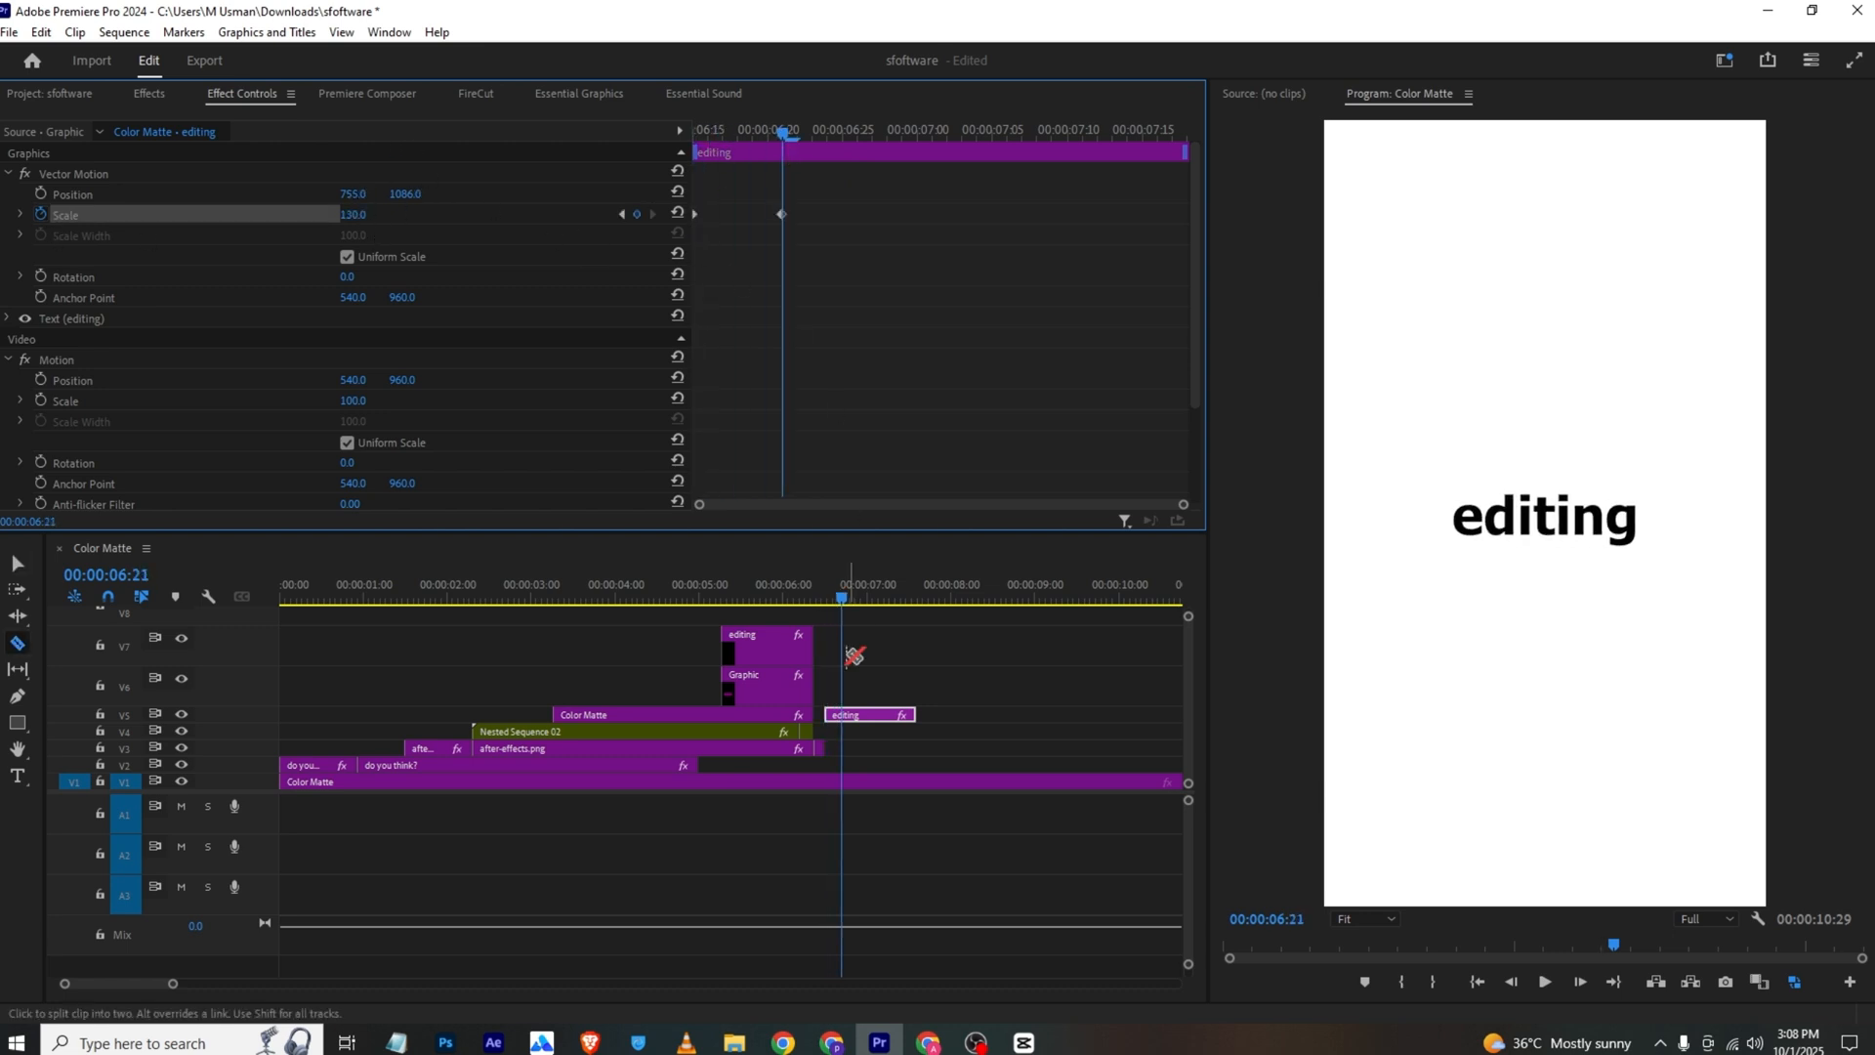
pyautogui.click(846, 716)
pyautogui.press('v')
# Apply Gaussian Blur to the second part of the cut "editing" clip and set its Blurriness to 41
pyautogui.click(147, 95)
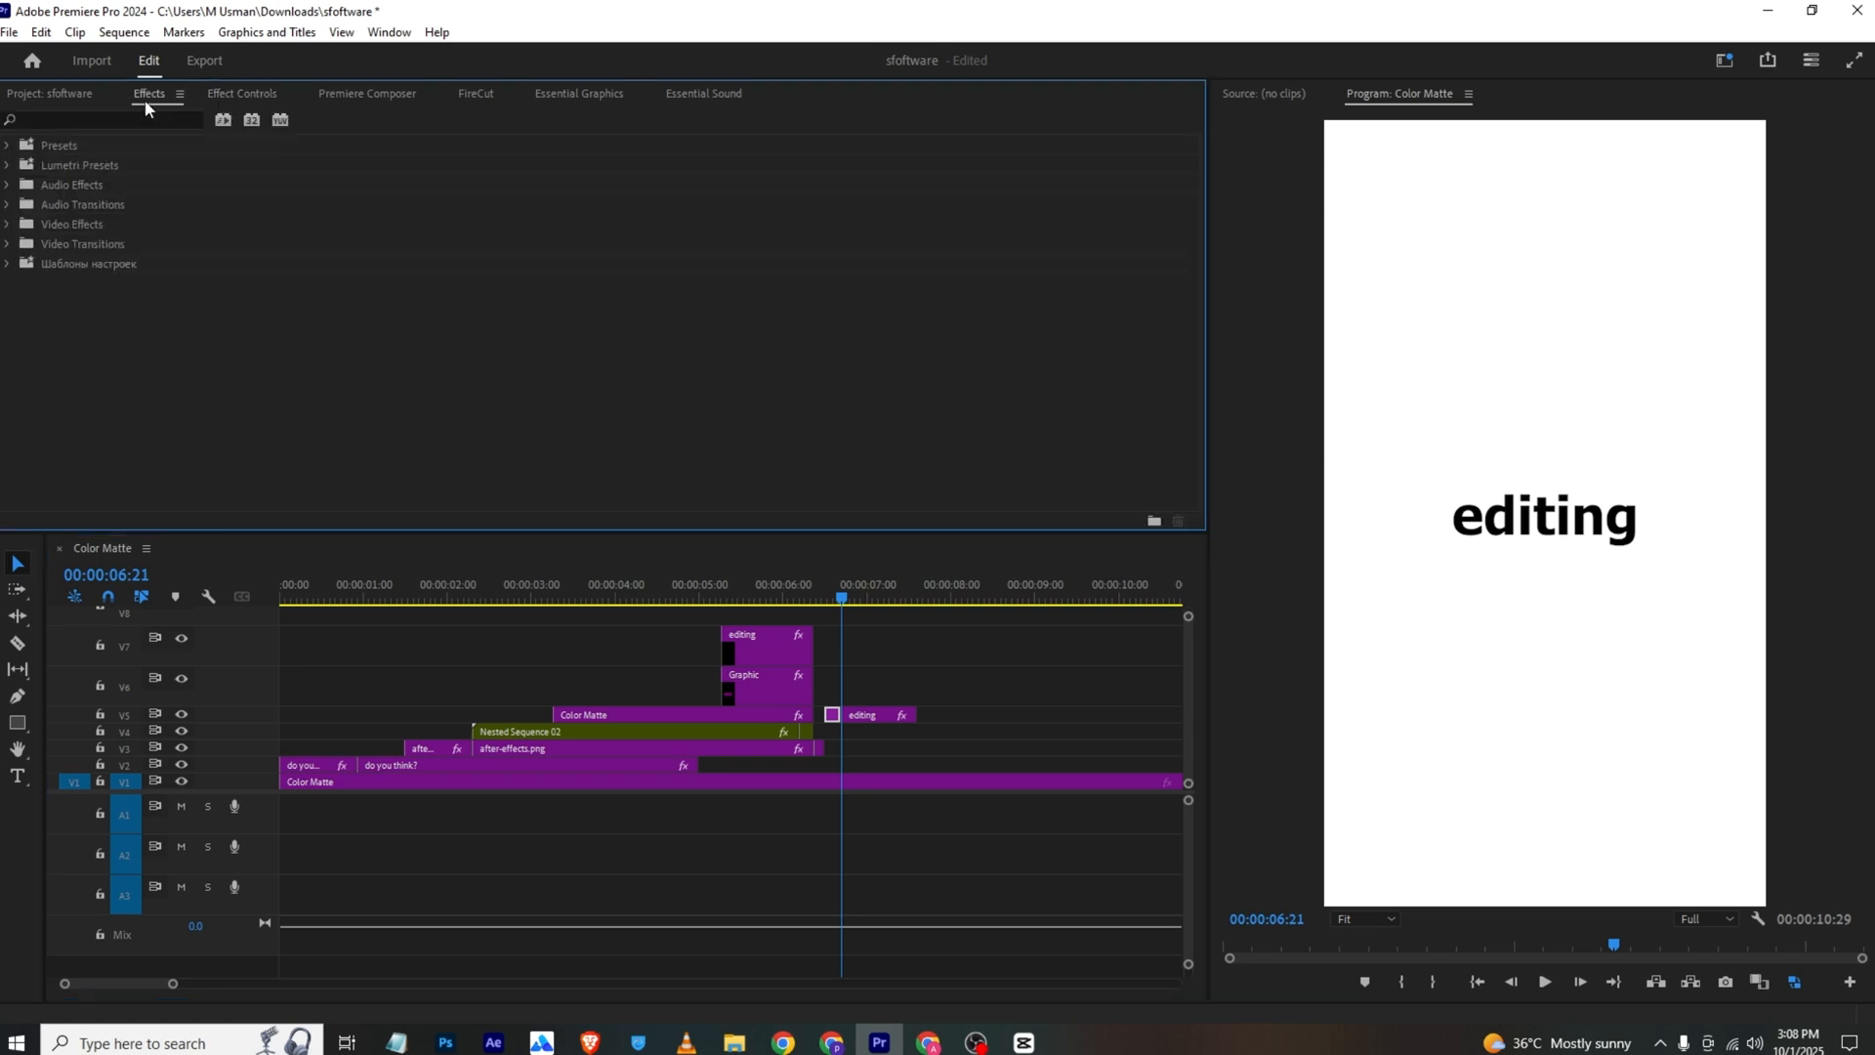
pyautogui.click(103, 120)
pyautogui.click(846, 606)
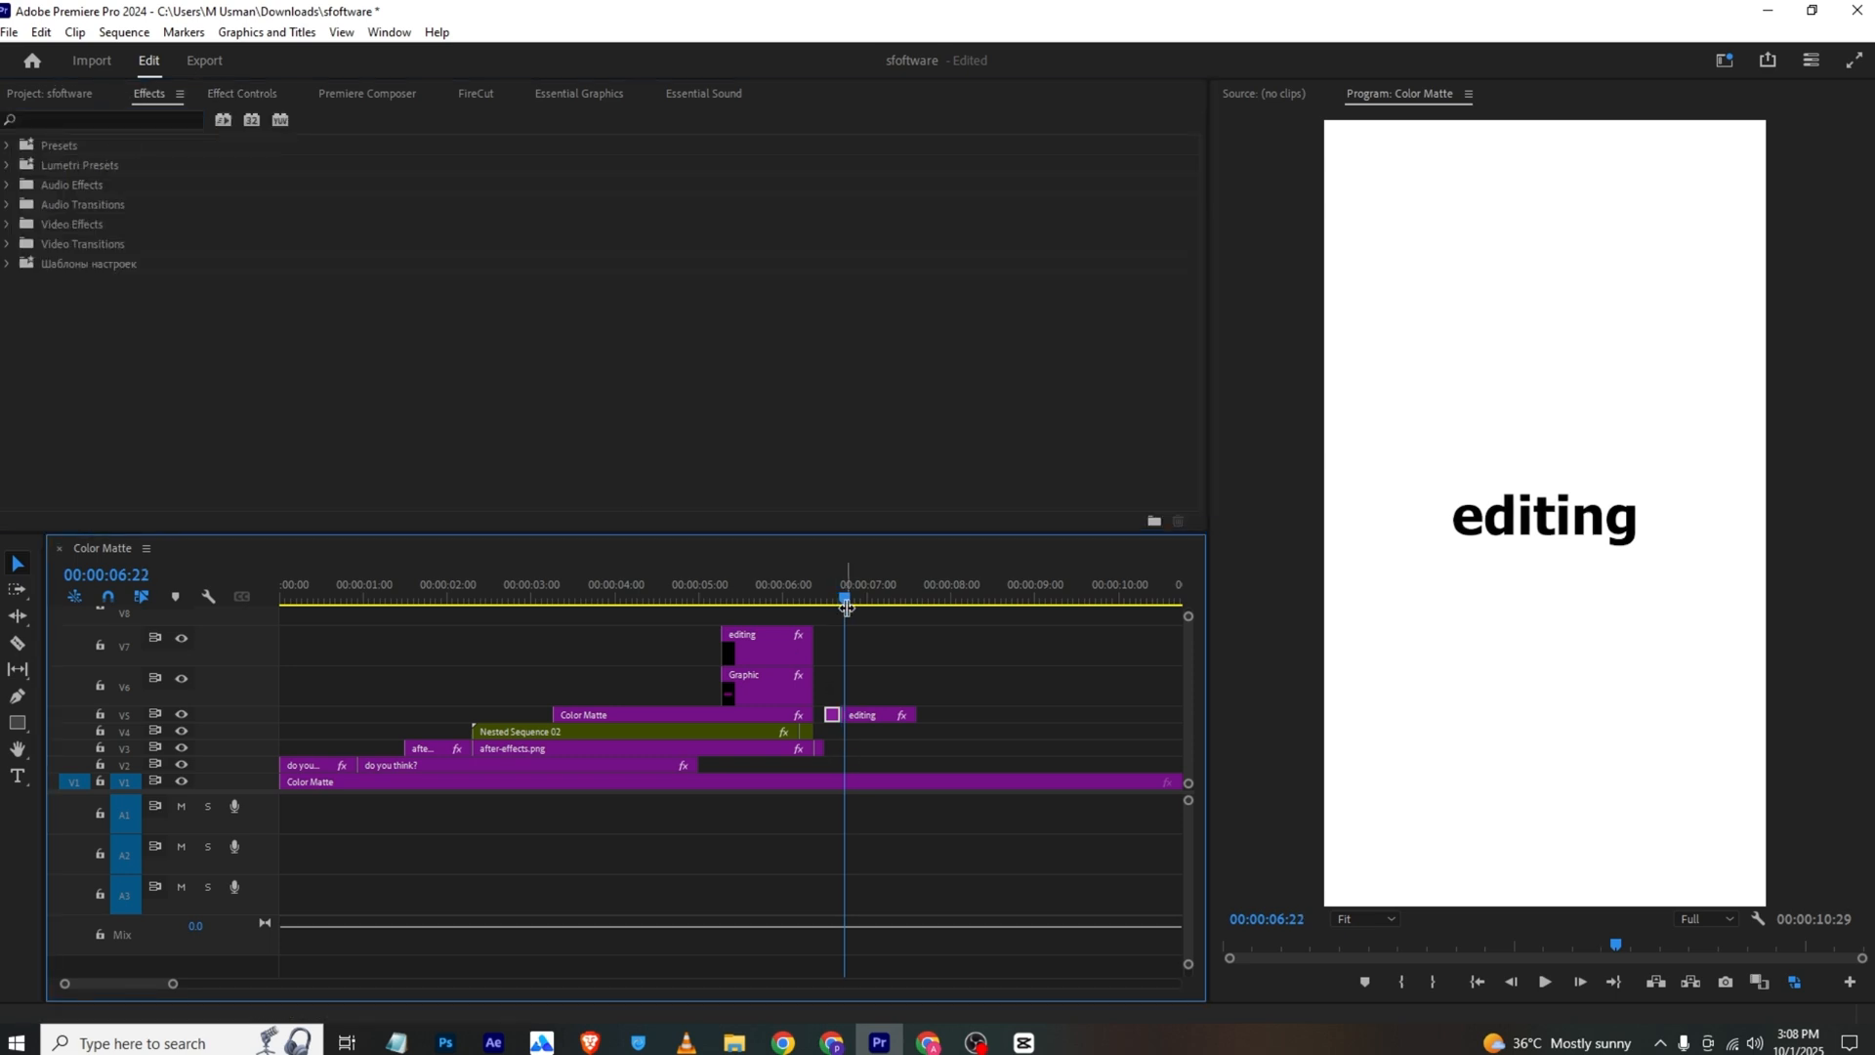
pyautogui.click(162, 120)
pyautogui.write('blur')
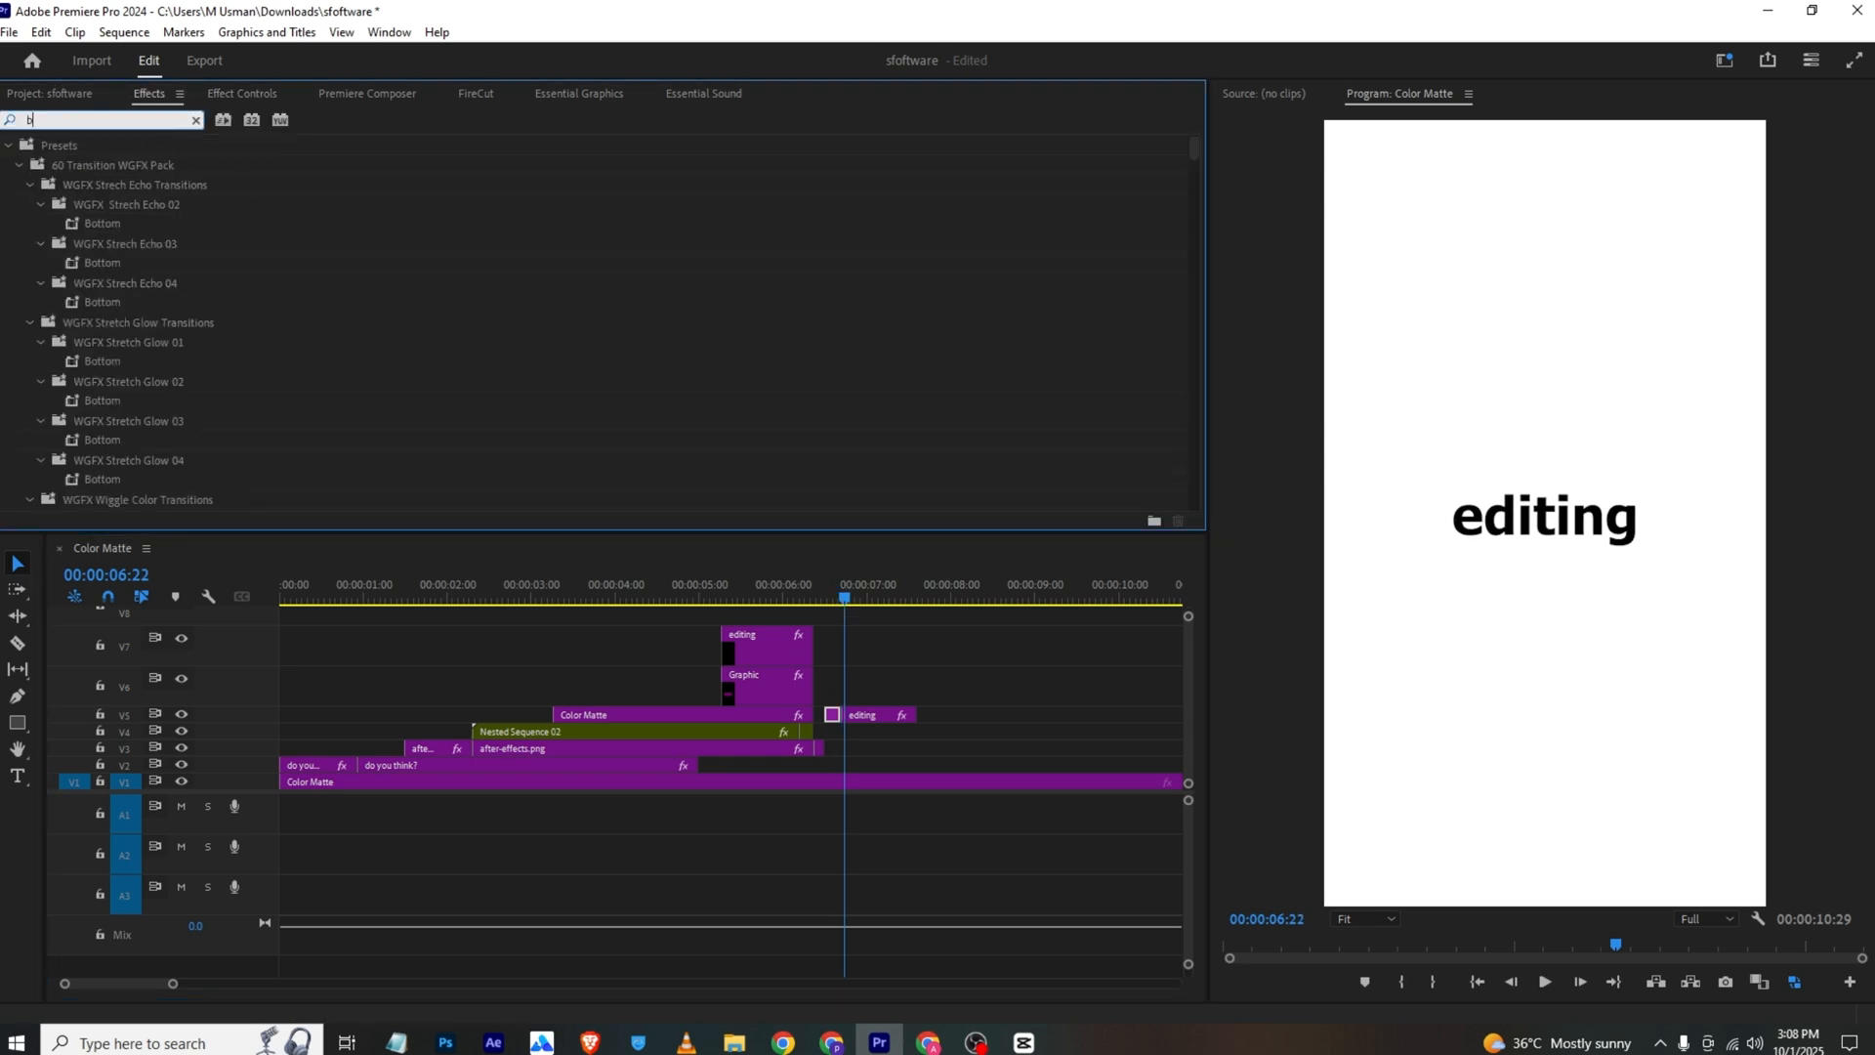
pyautogui.moveTo(126, 302); pyautogui.dragTo(859, 720)
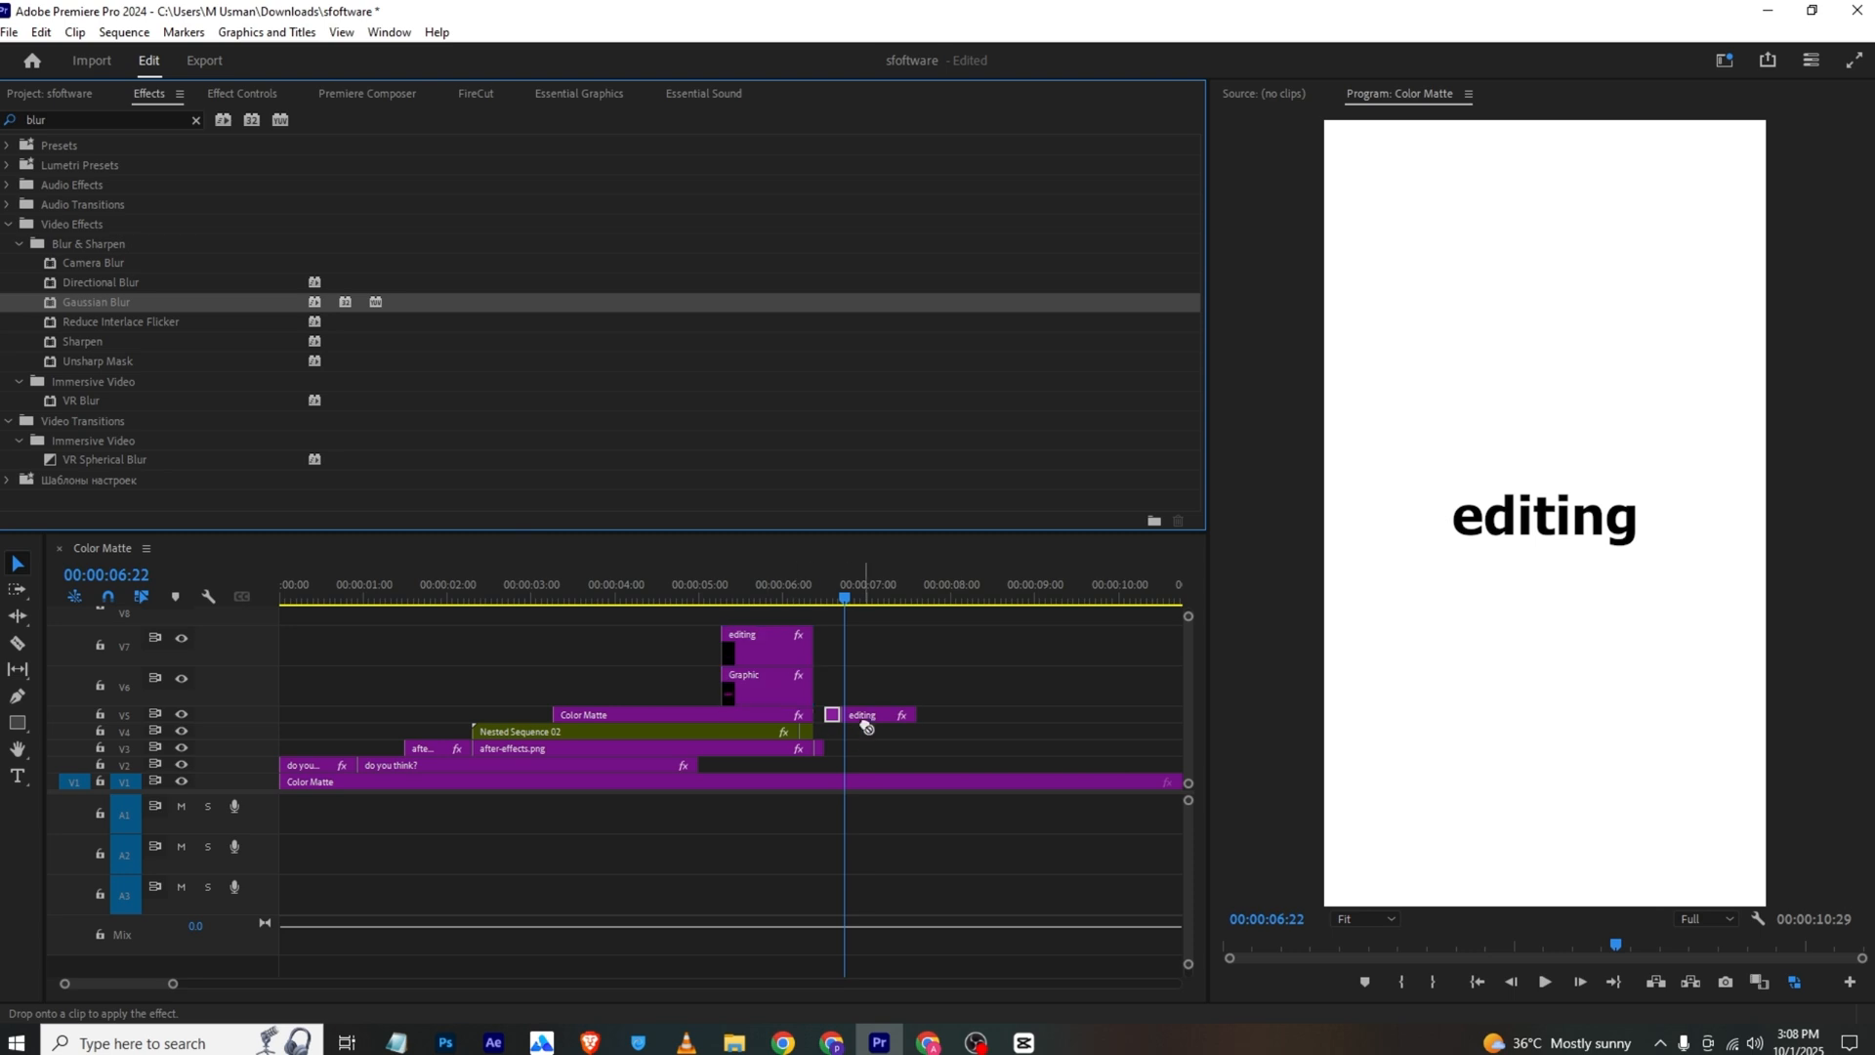
pyautogui.click(863, 716)
pyautogui.click(244, 95)
pyautogui.scroll(-5, 297, 354)
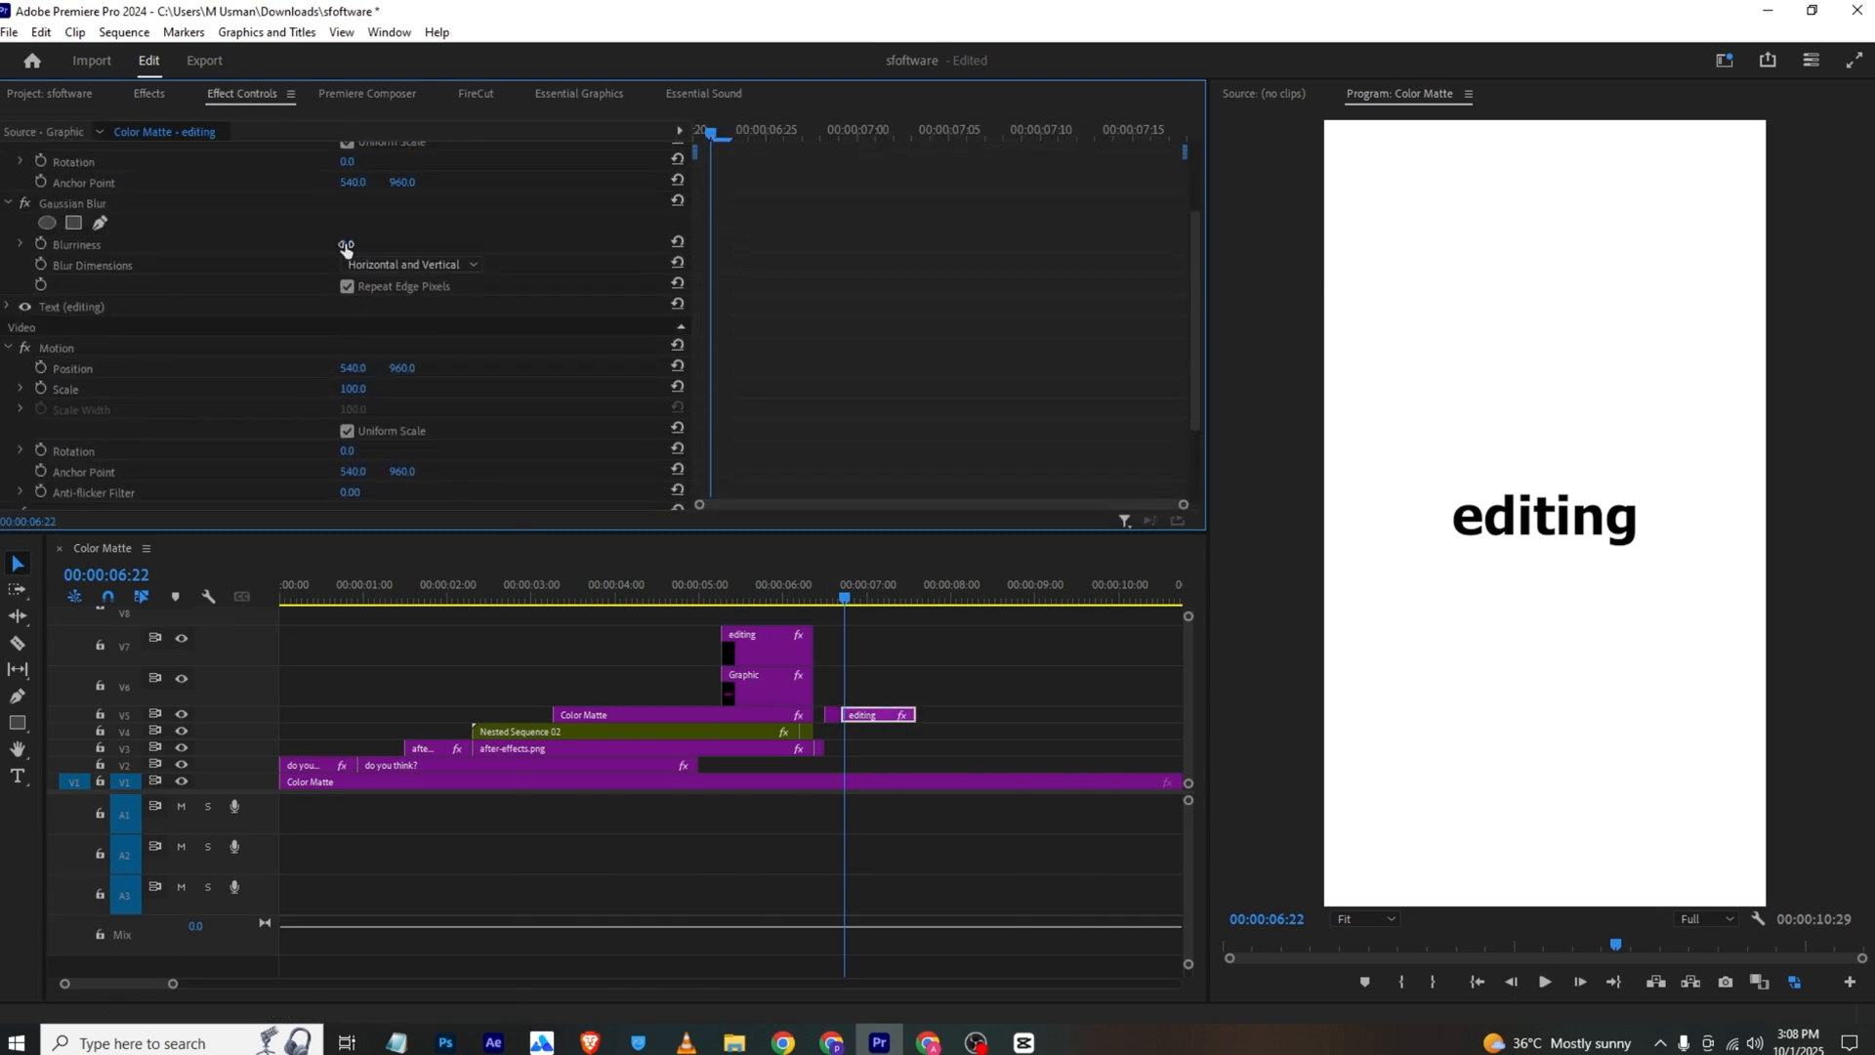
pyautogui.moveTo(346, 247); pyautogui.dragTo(386, 247)
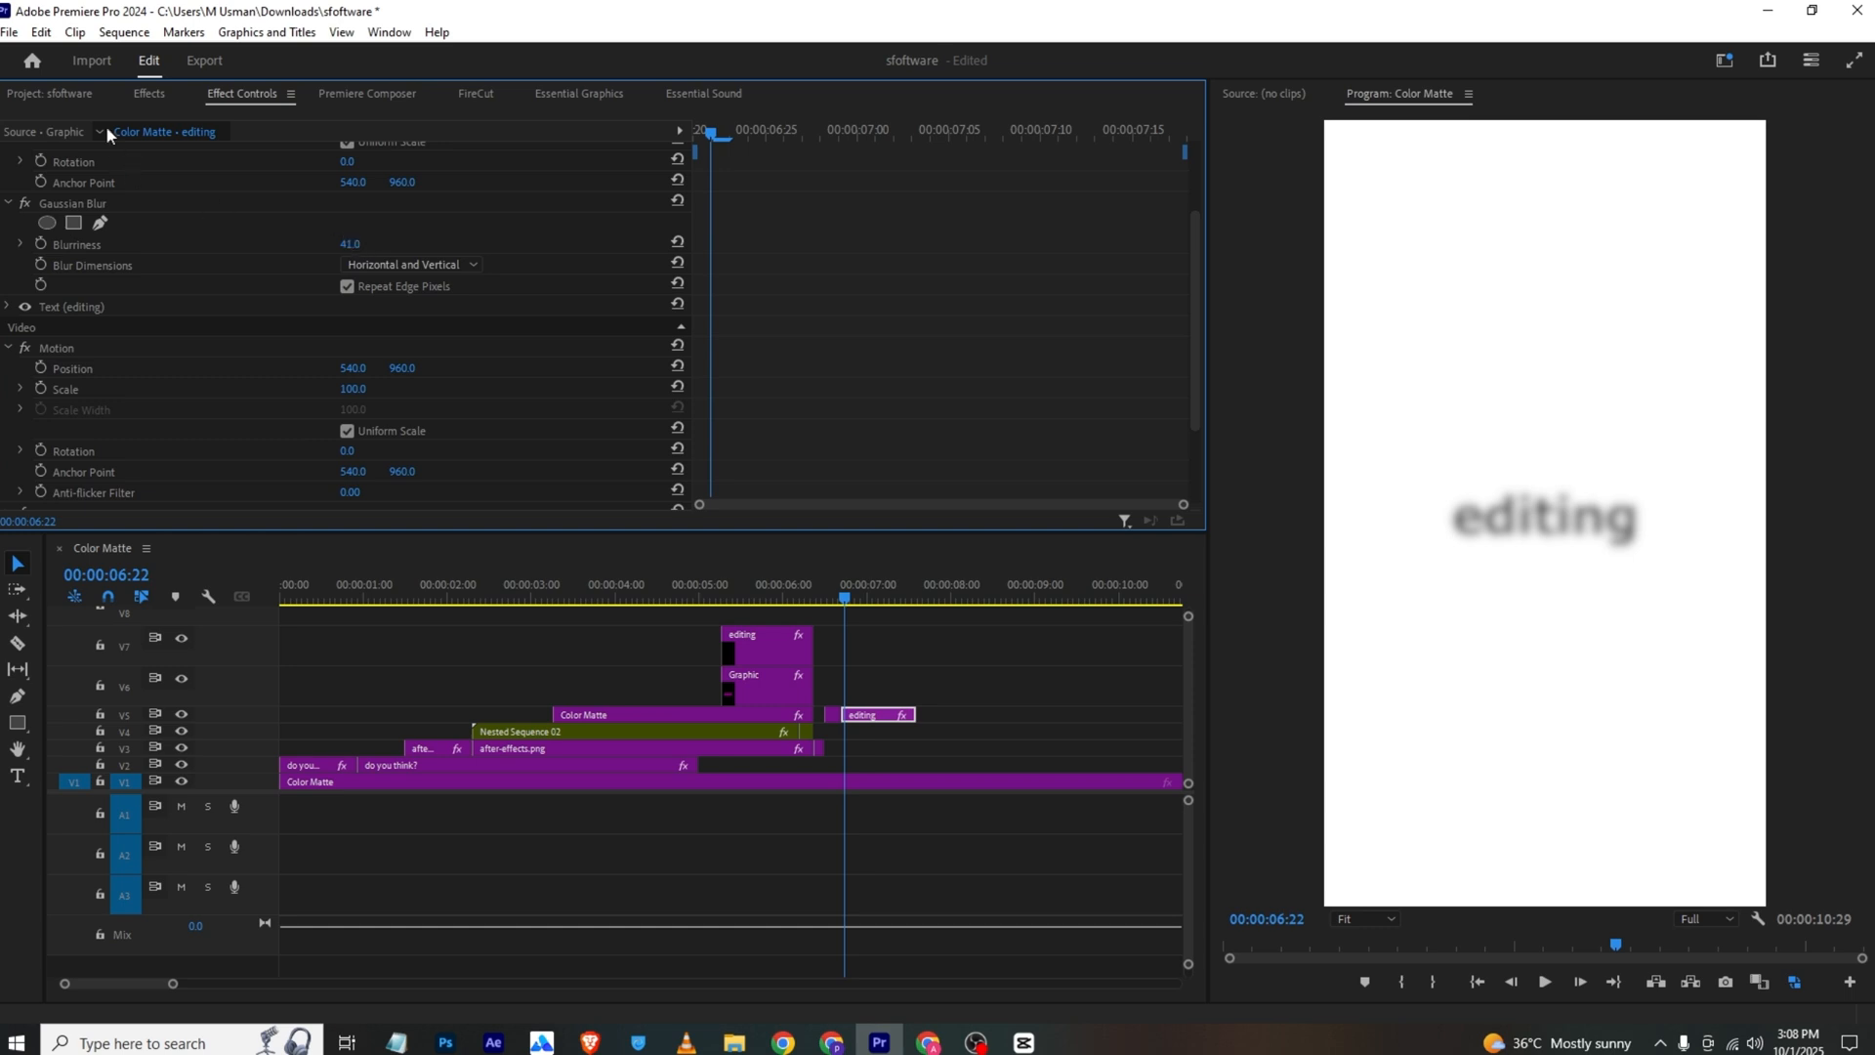
# Place a copy of the rectangle graphic on track V6 above the blurred text, starting at 00:00:06:21
pyautogui.click(150, 92)
pyautogui.click(742, 592)
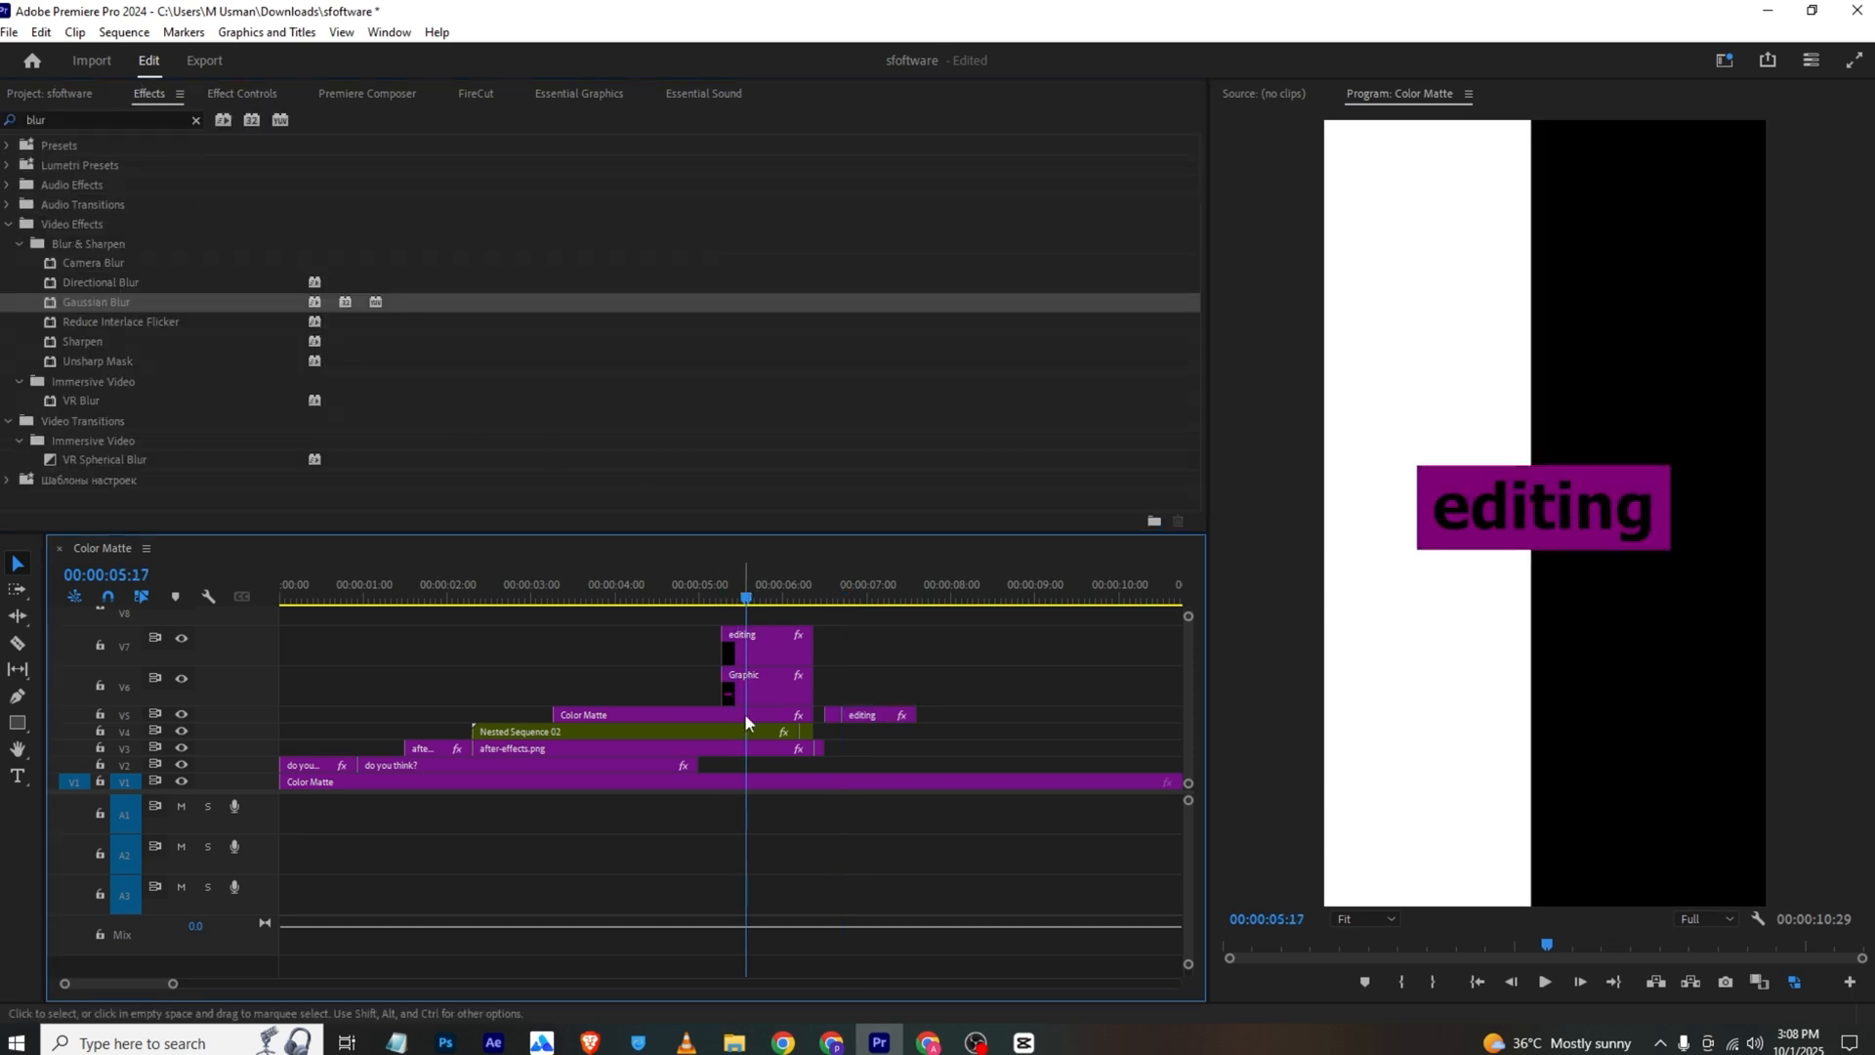
pyautogui.moveTo(763, 697); pyautogui.dragTo(885, 694)
pyautogui.click(850, 600)
pyautogui.click(858, 598)
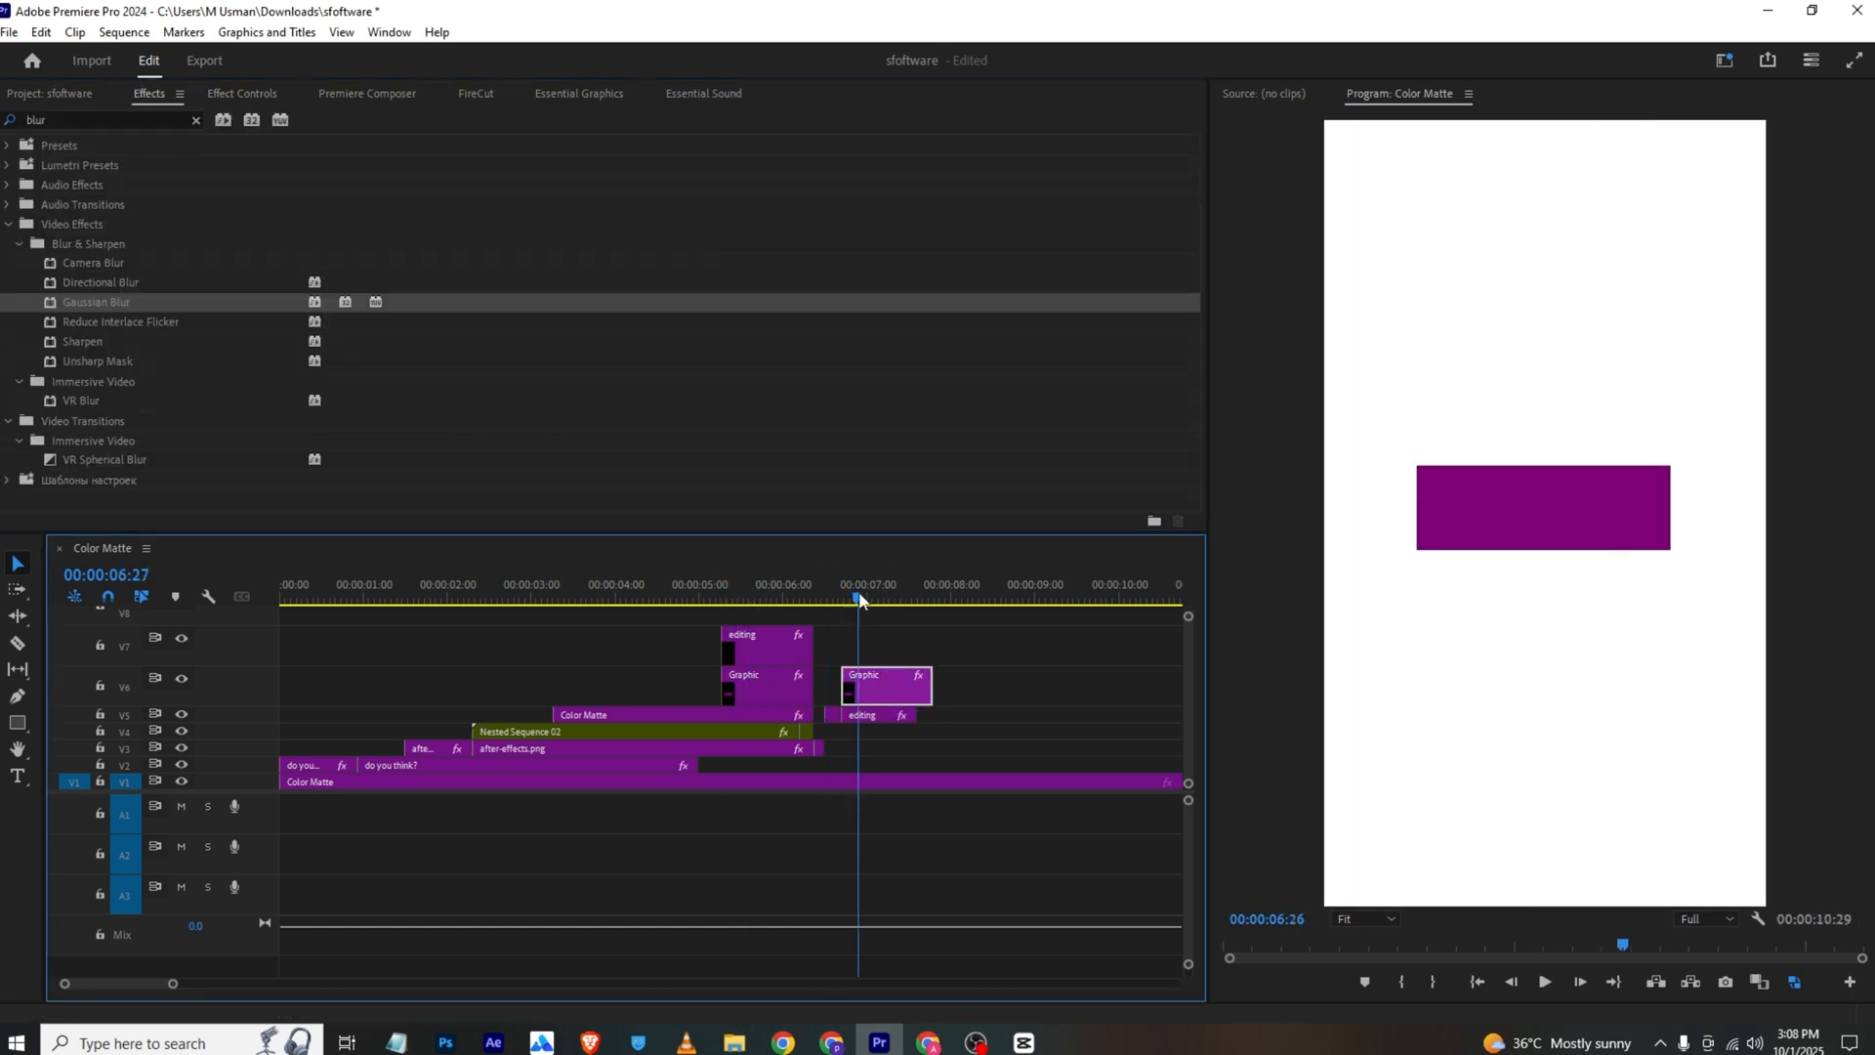
# Check the highlighted text in the VLC reference, and move the copied rectangle's anchor point to its left edge, about 218.9, 951.6
pyautogui.click(687, 1042)
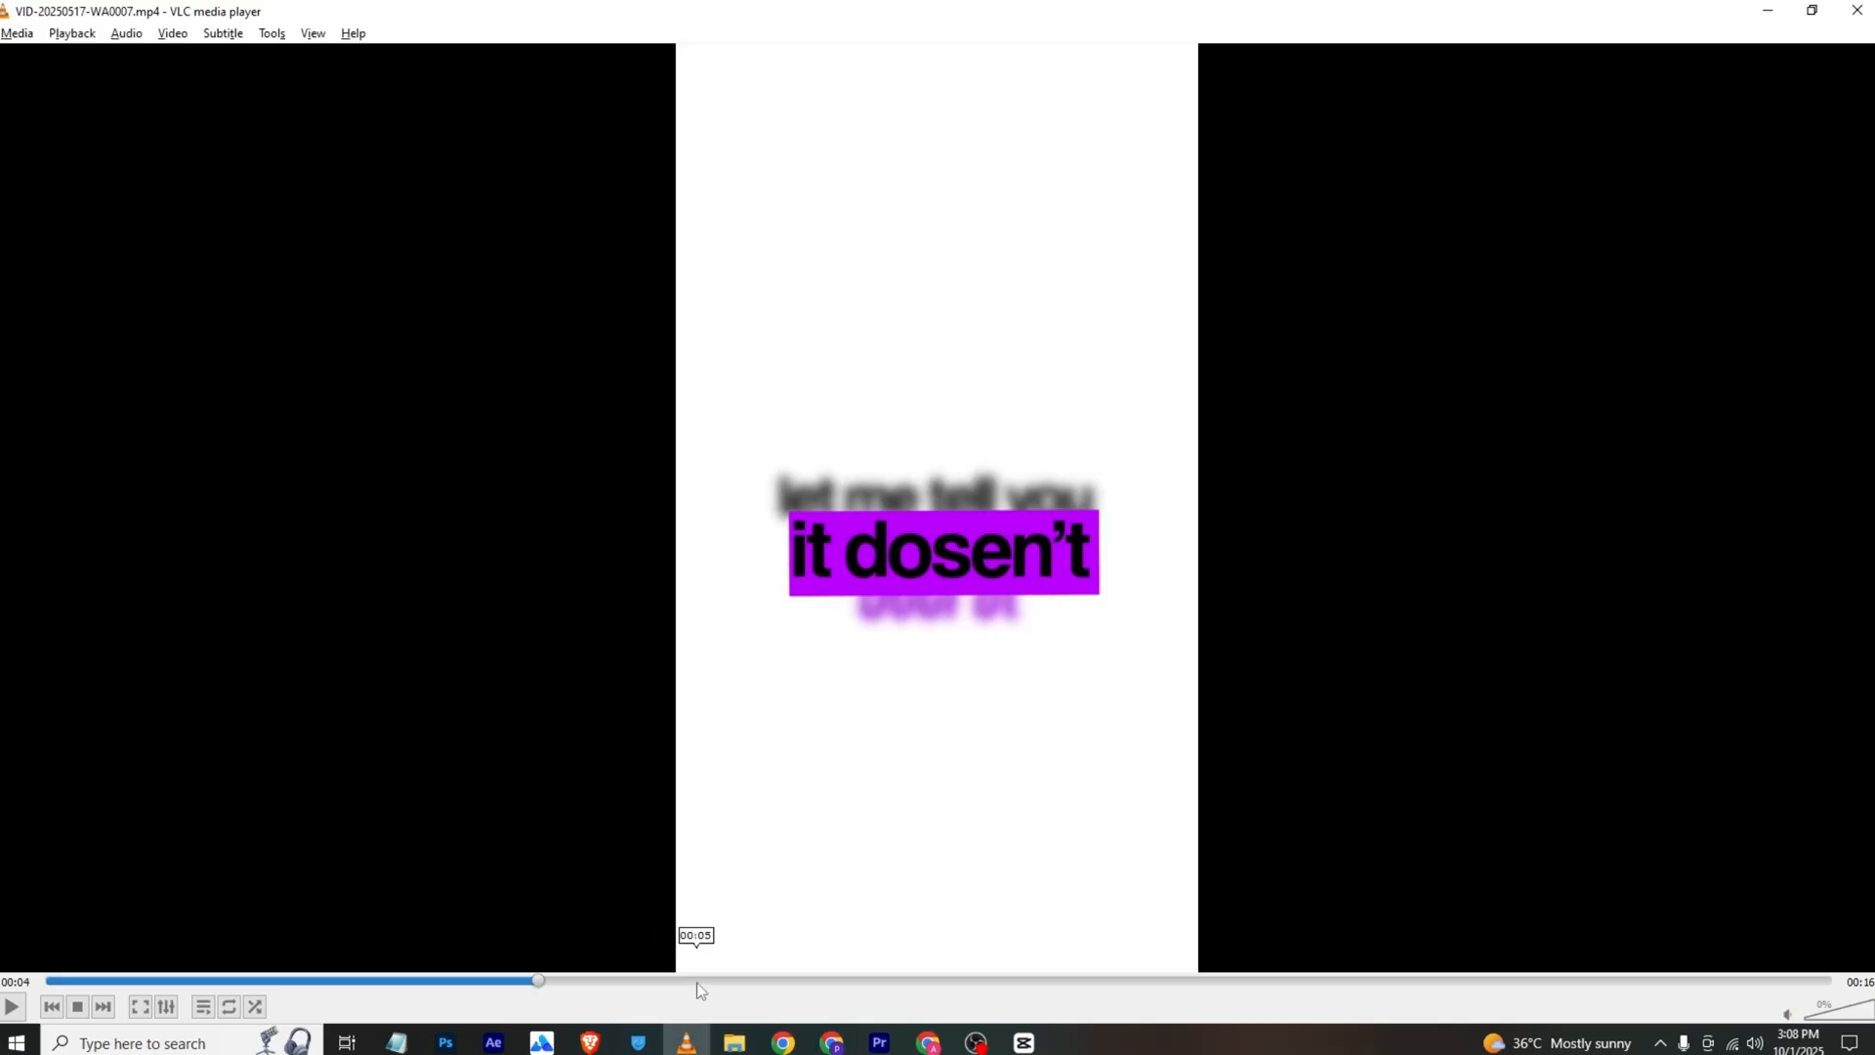
pyautogui.hotkey('alt', 'Tab')
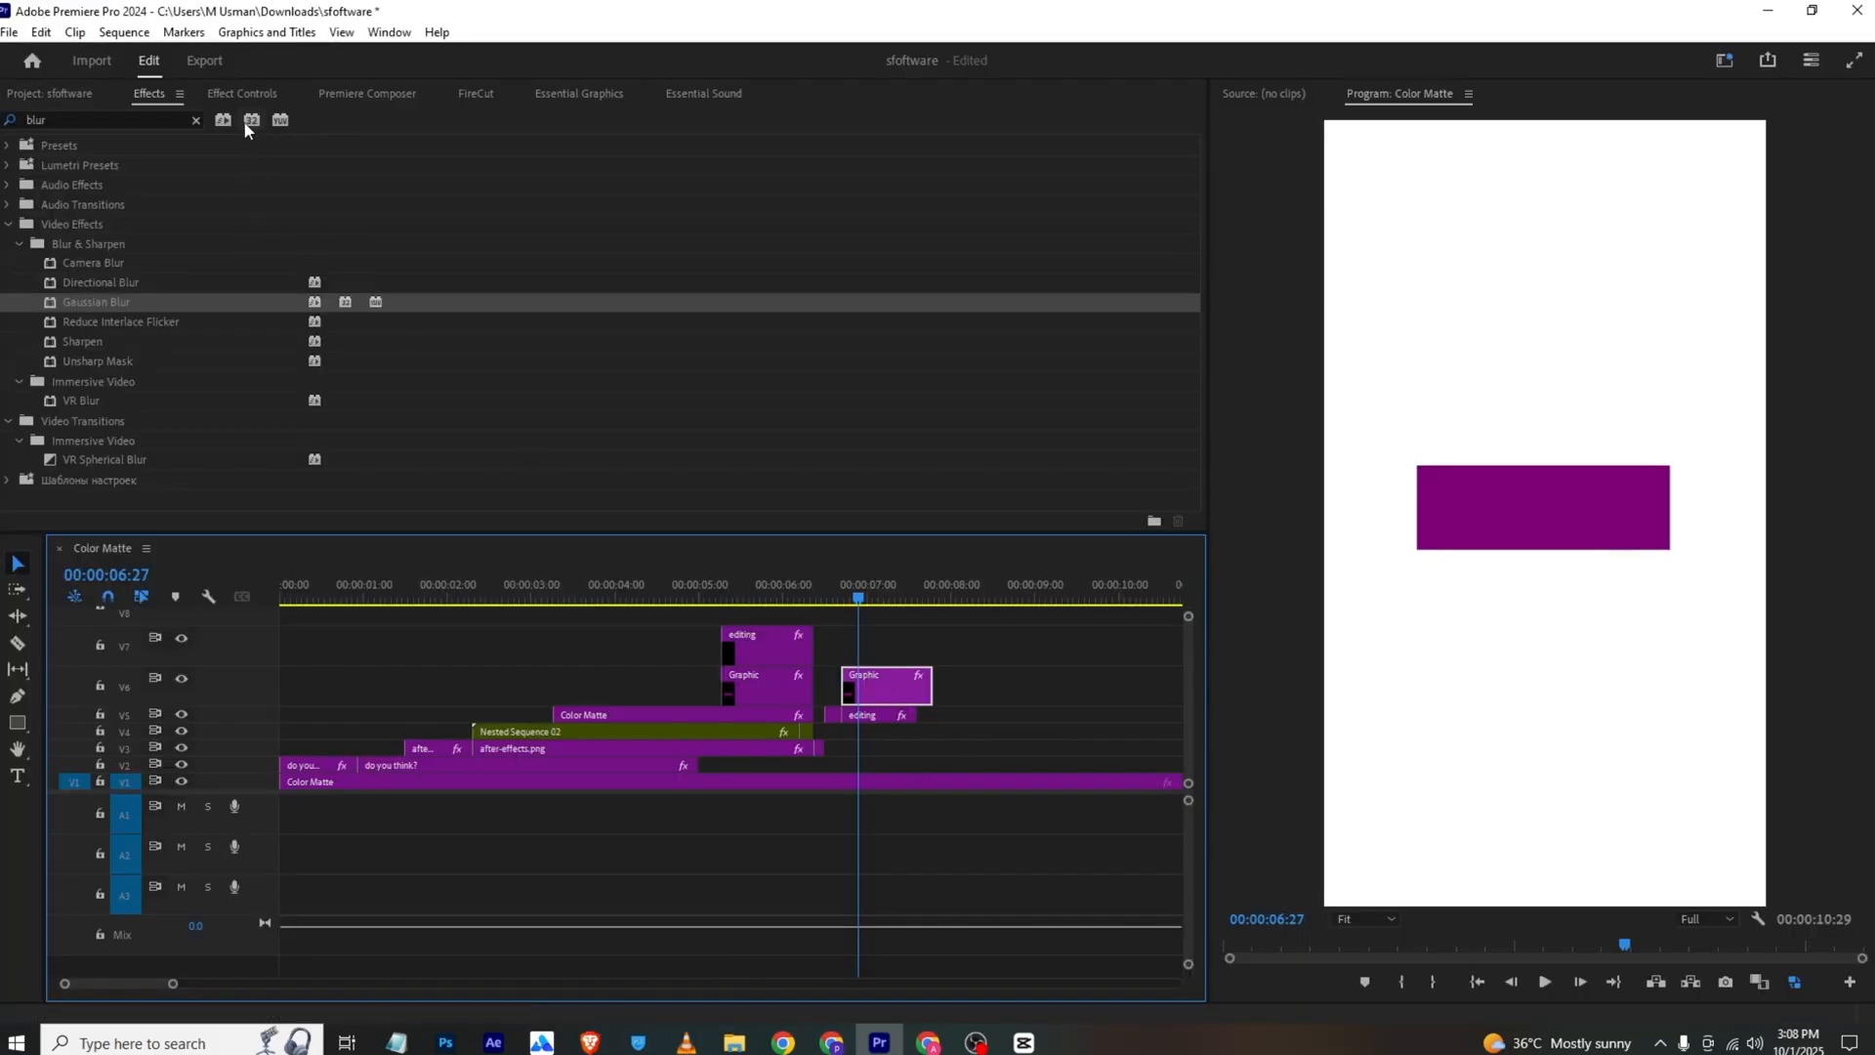
pyautogui.click(243, 93)
pyautogui.click(108, 296)
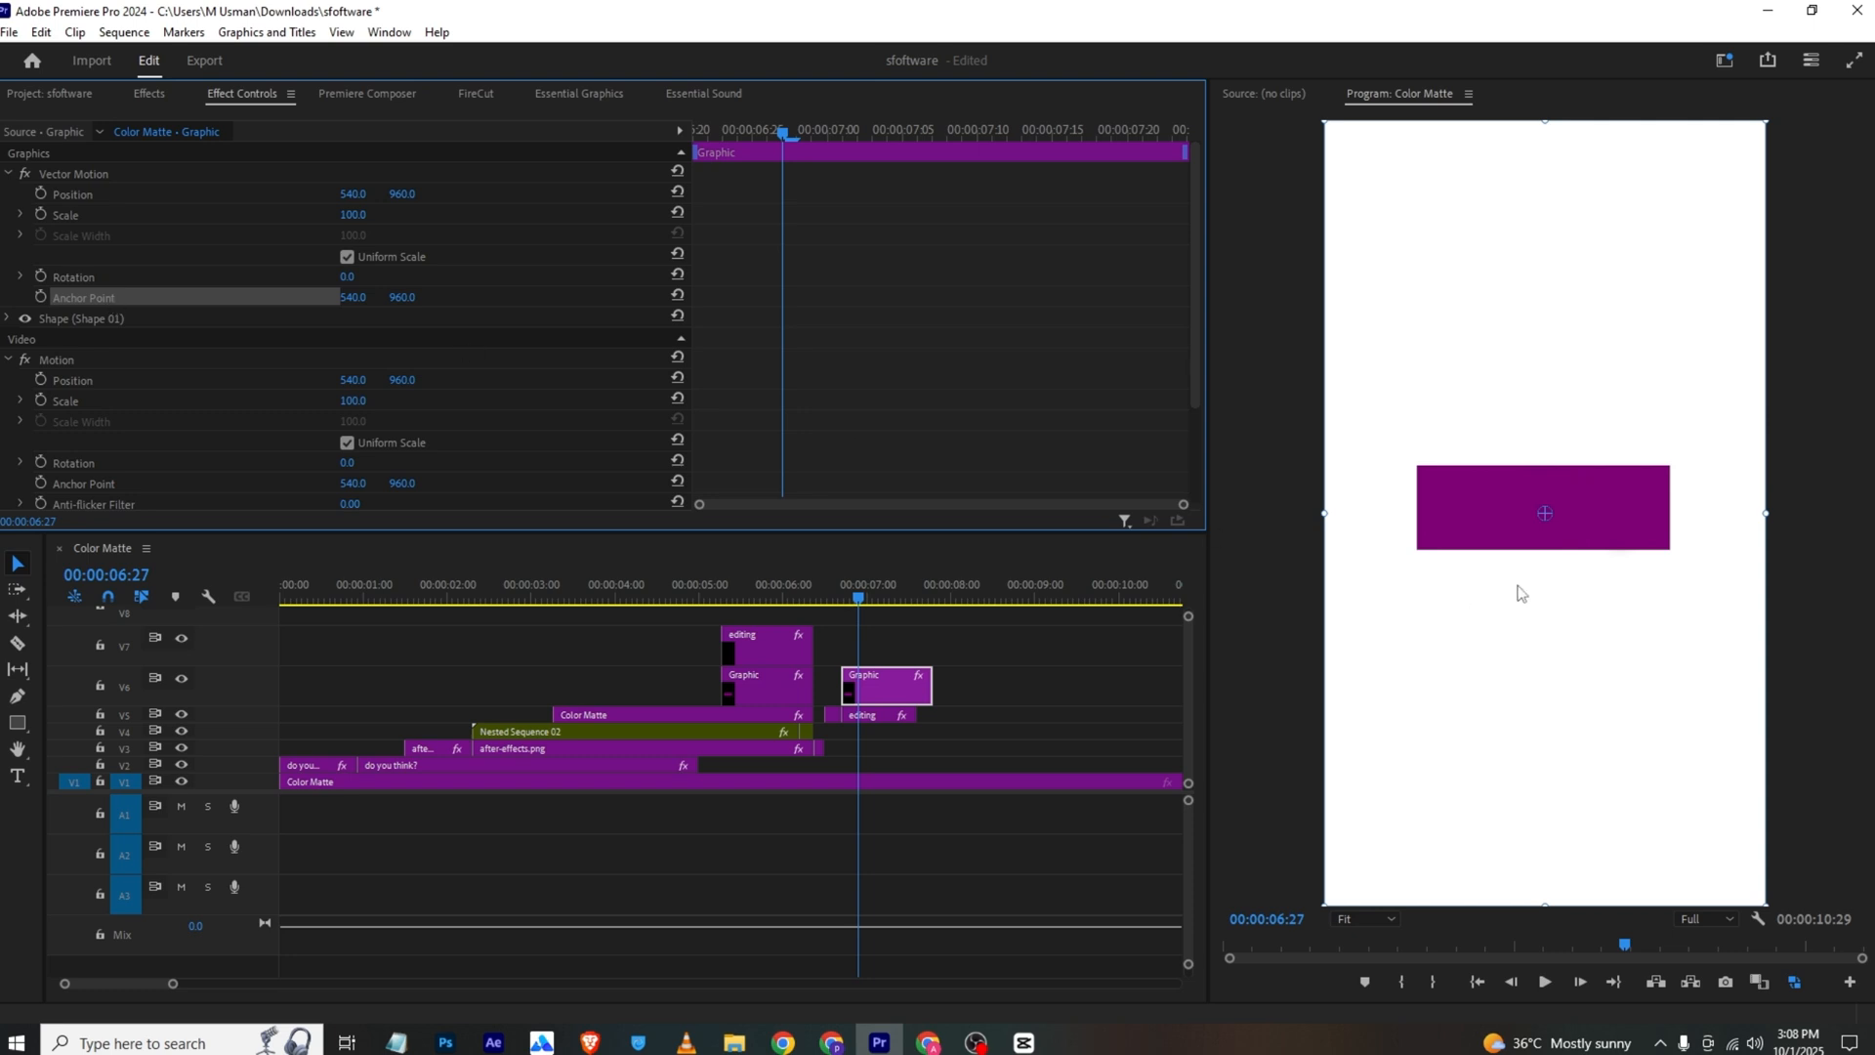
pyautogui.moveTo(1544, 511)
pyautogui.mouseDown()
pyautogui.moveTo(1445, 531)
pyautogui.moveTo(1544, 520)
pyautogui.mouseUp()
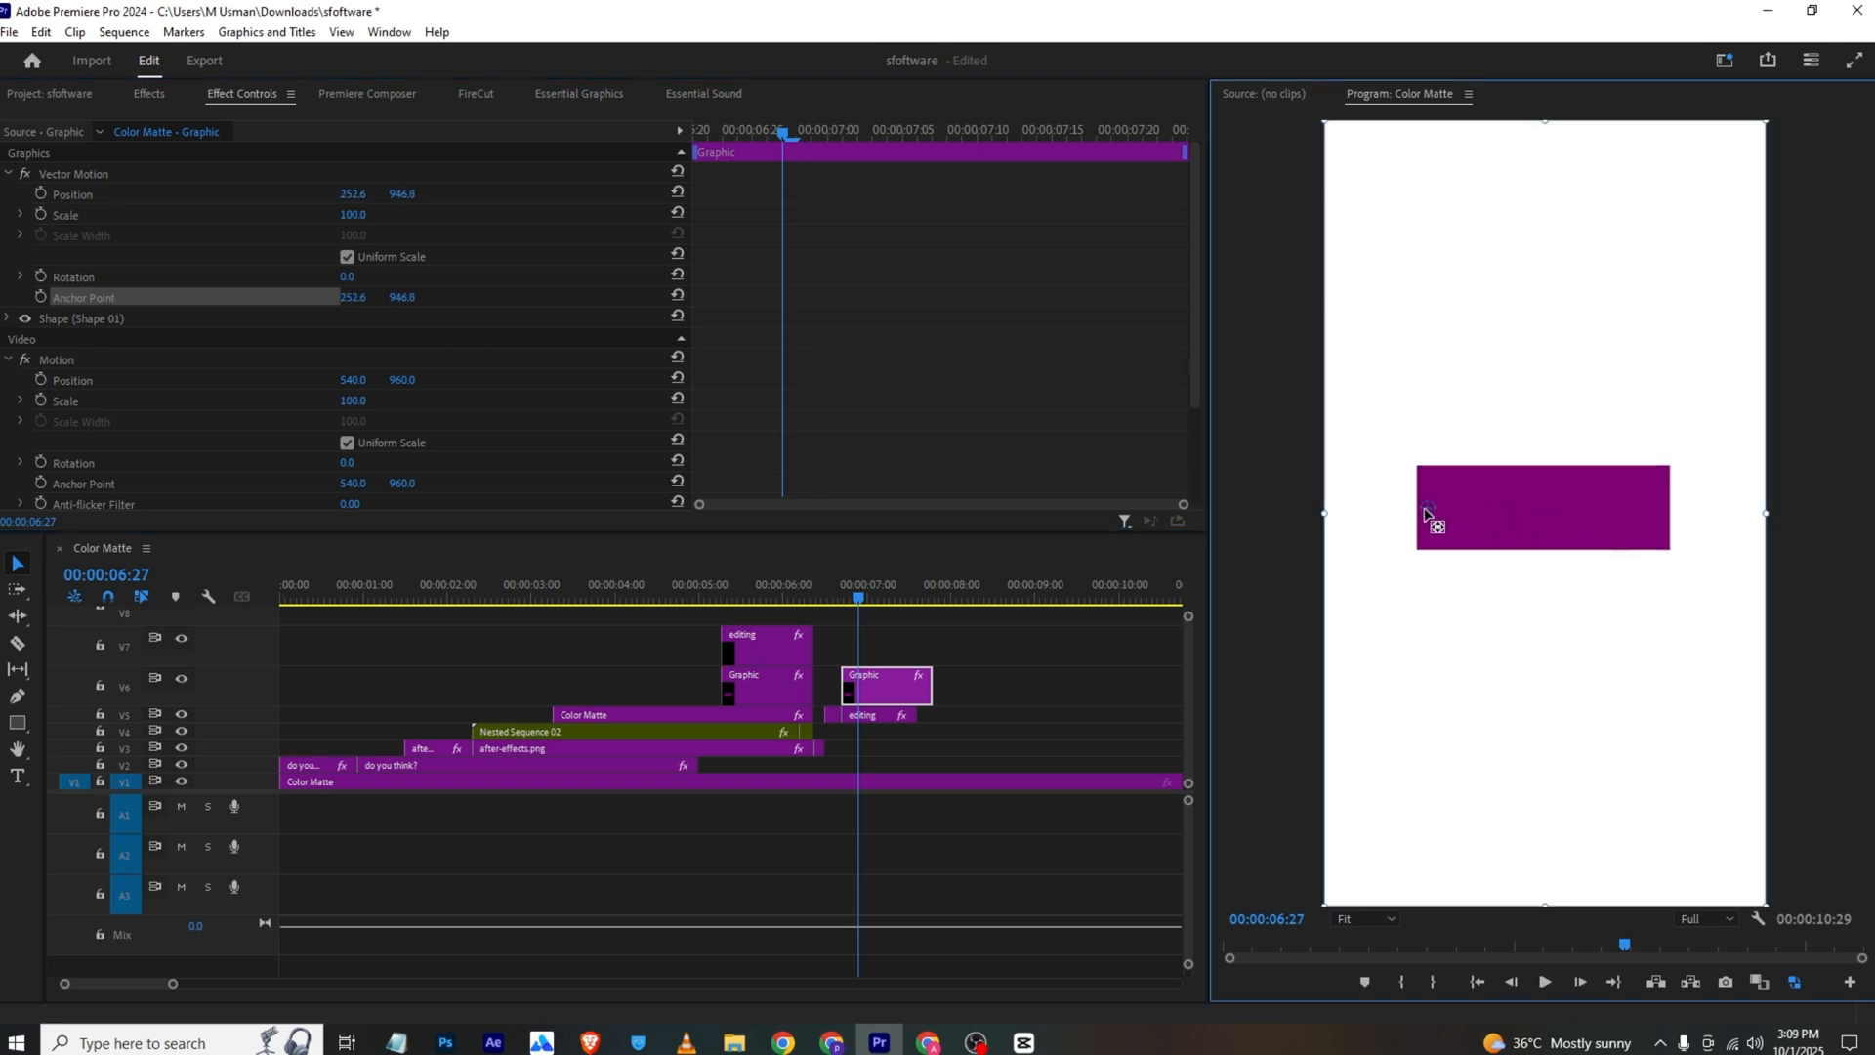
# Turn off Uniform Scale for the copied rectangle and animate Scale Width from a reduced value at 00:00:06:21 to 100 at 00:00:06:27
pyautogui.click(347, 257)
pyautogui.click(40, 235)
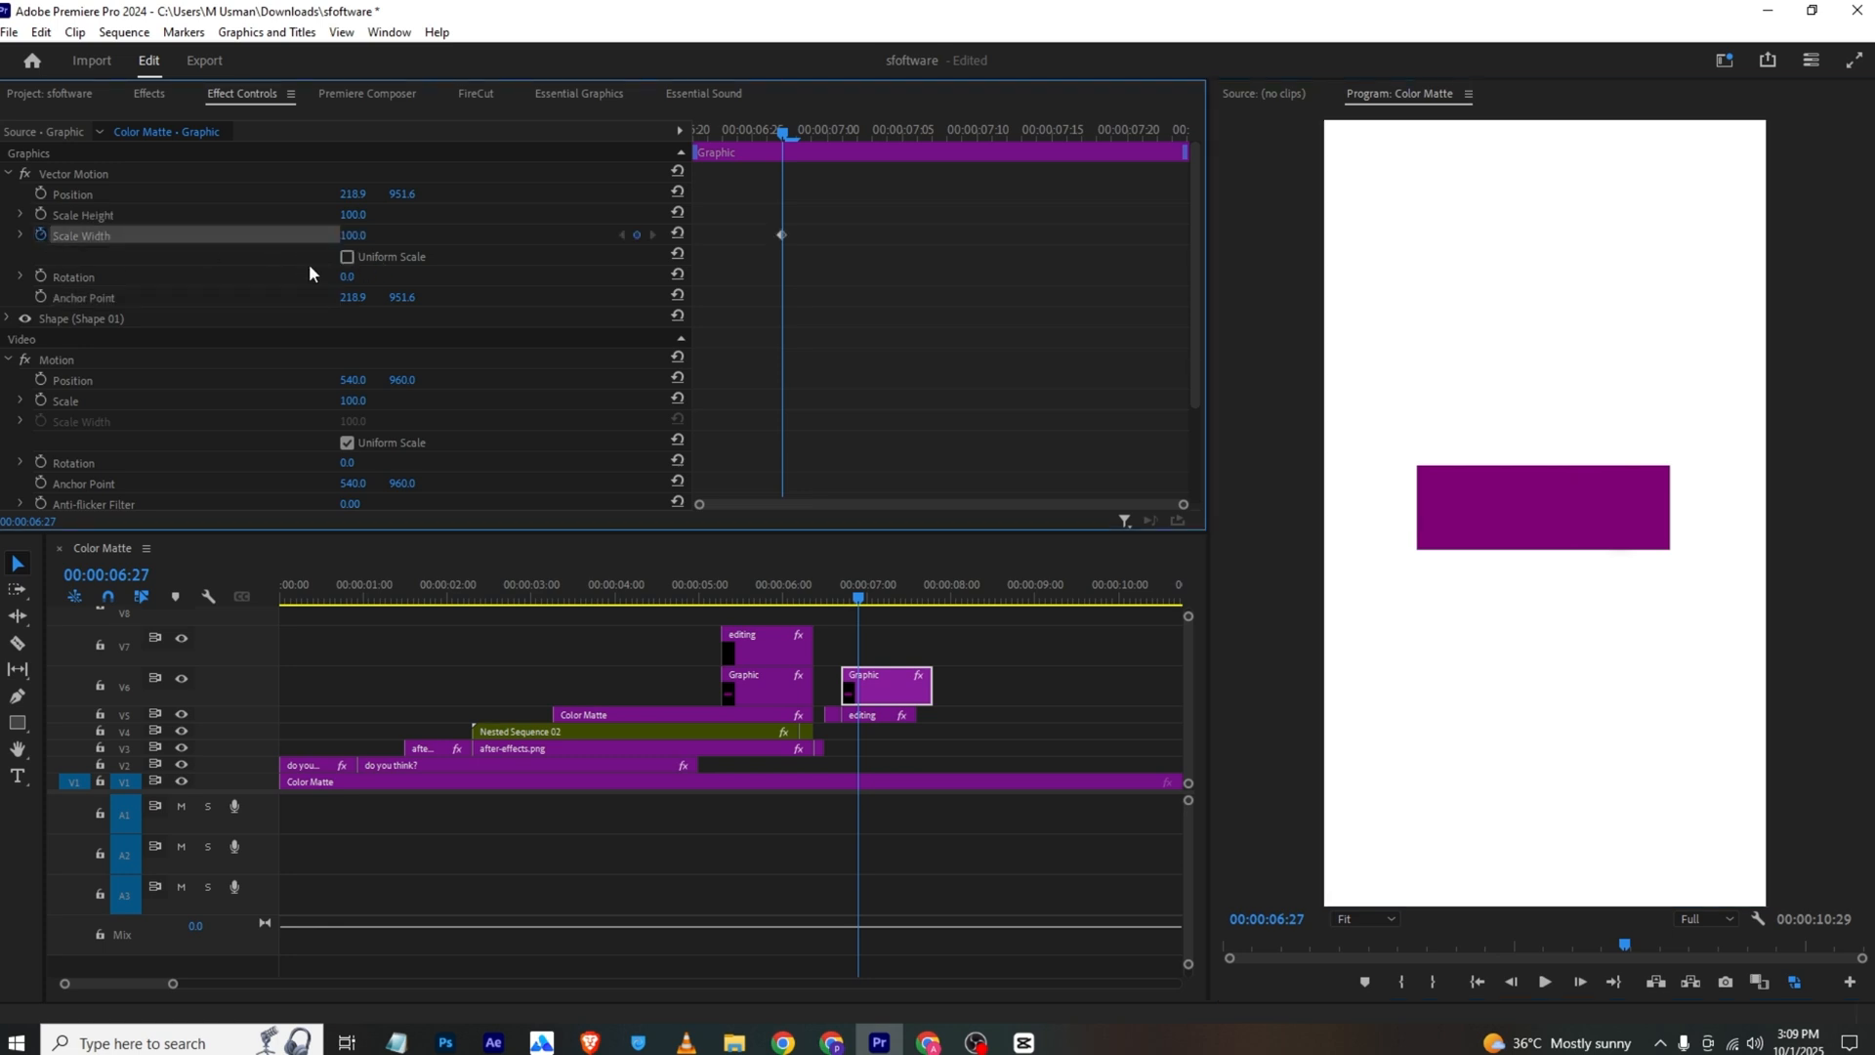
pyautogui.moveTo(783, 133); pyautogui.dragTo(676, 144)
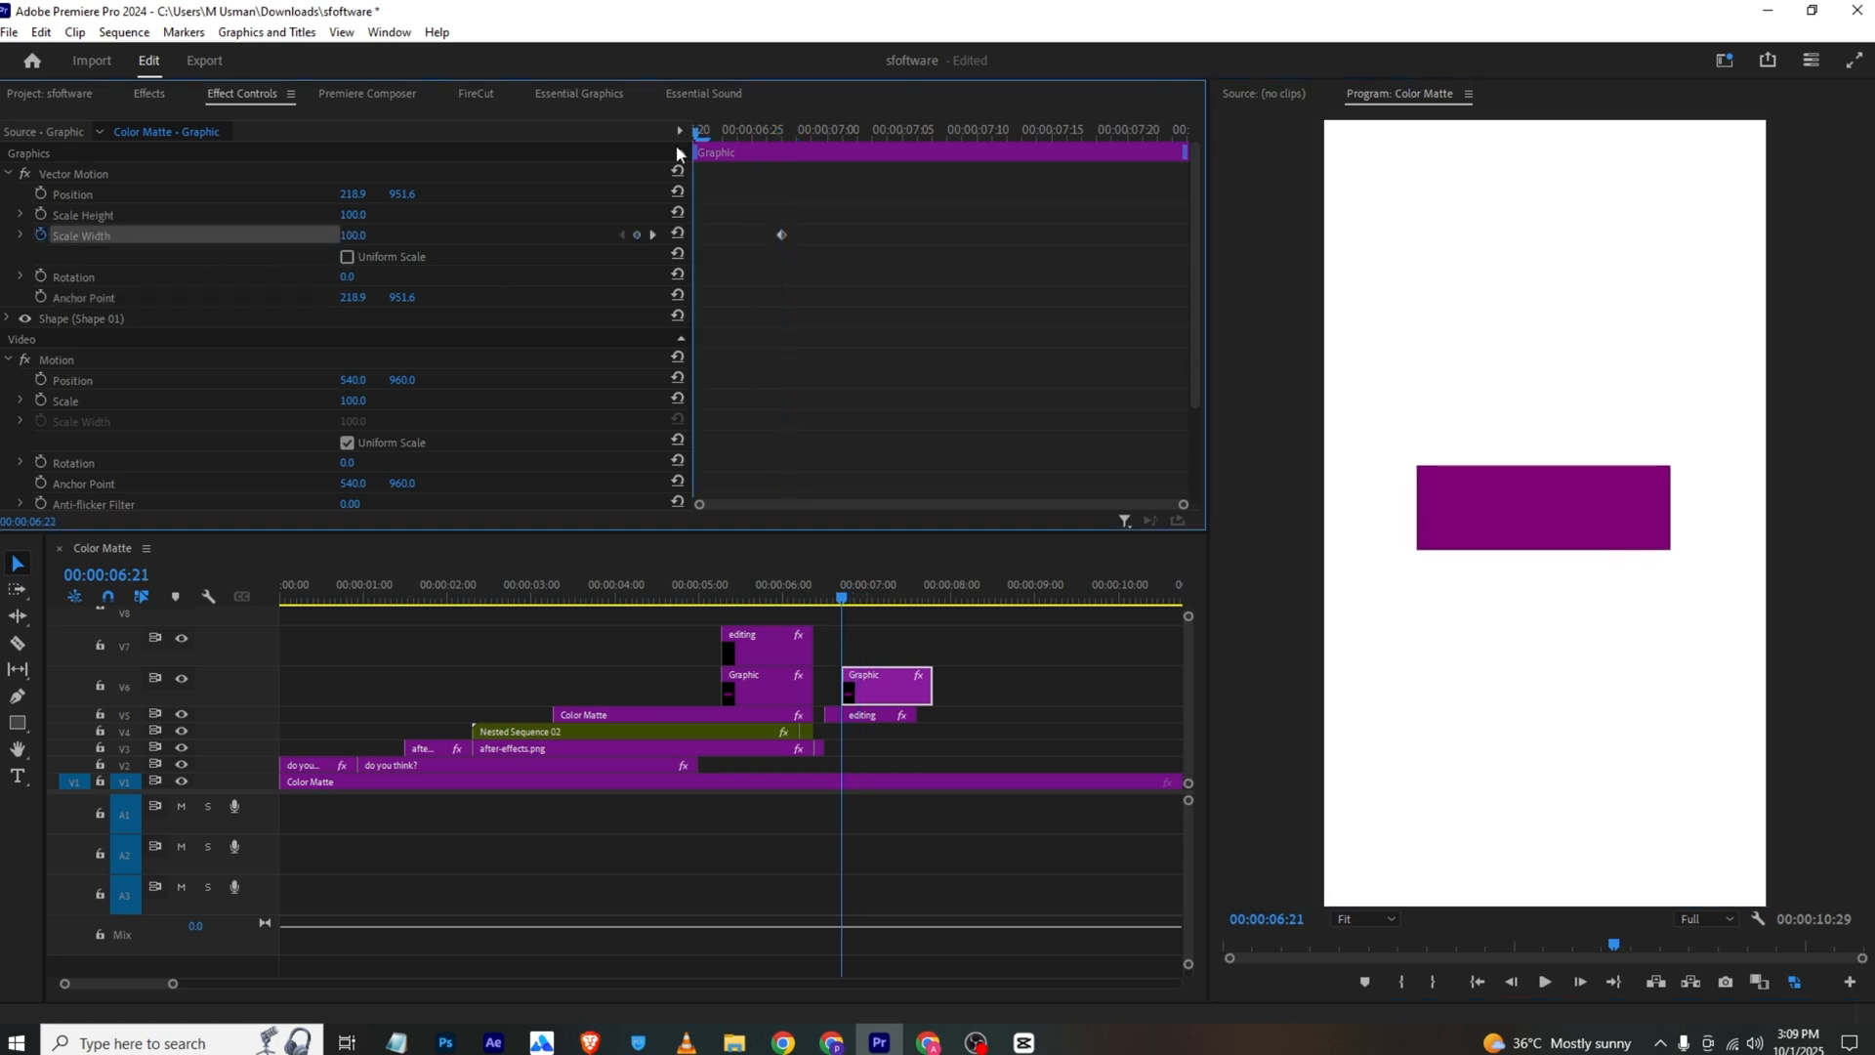
pyautogui.moveTo(356, 236); pyautogui.dragTo(248, 236)
pyautogui.press('space')
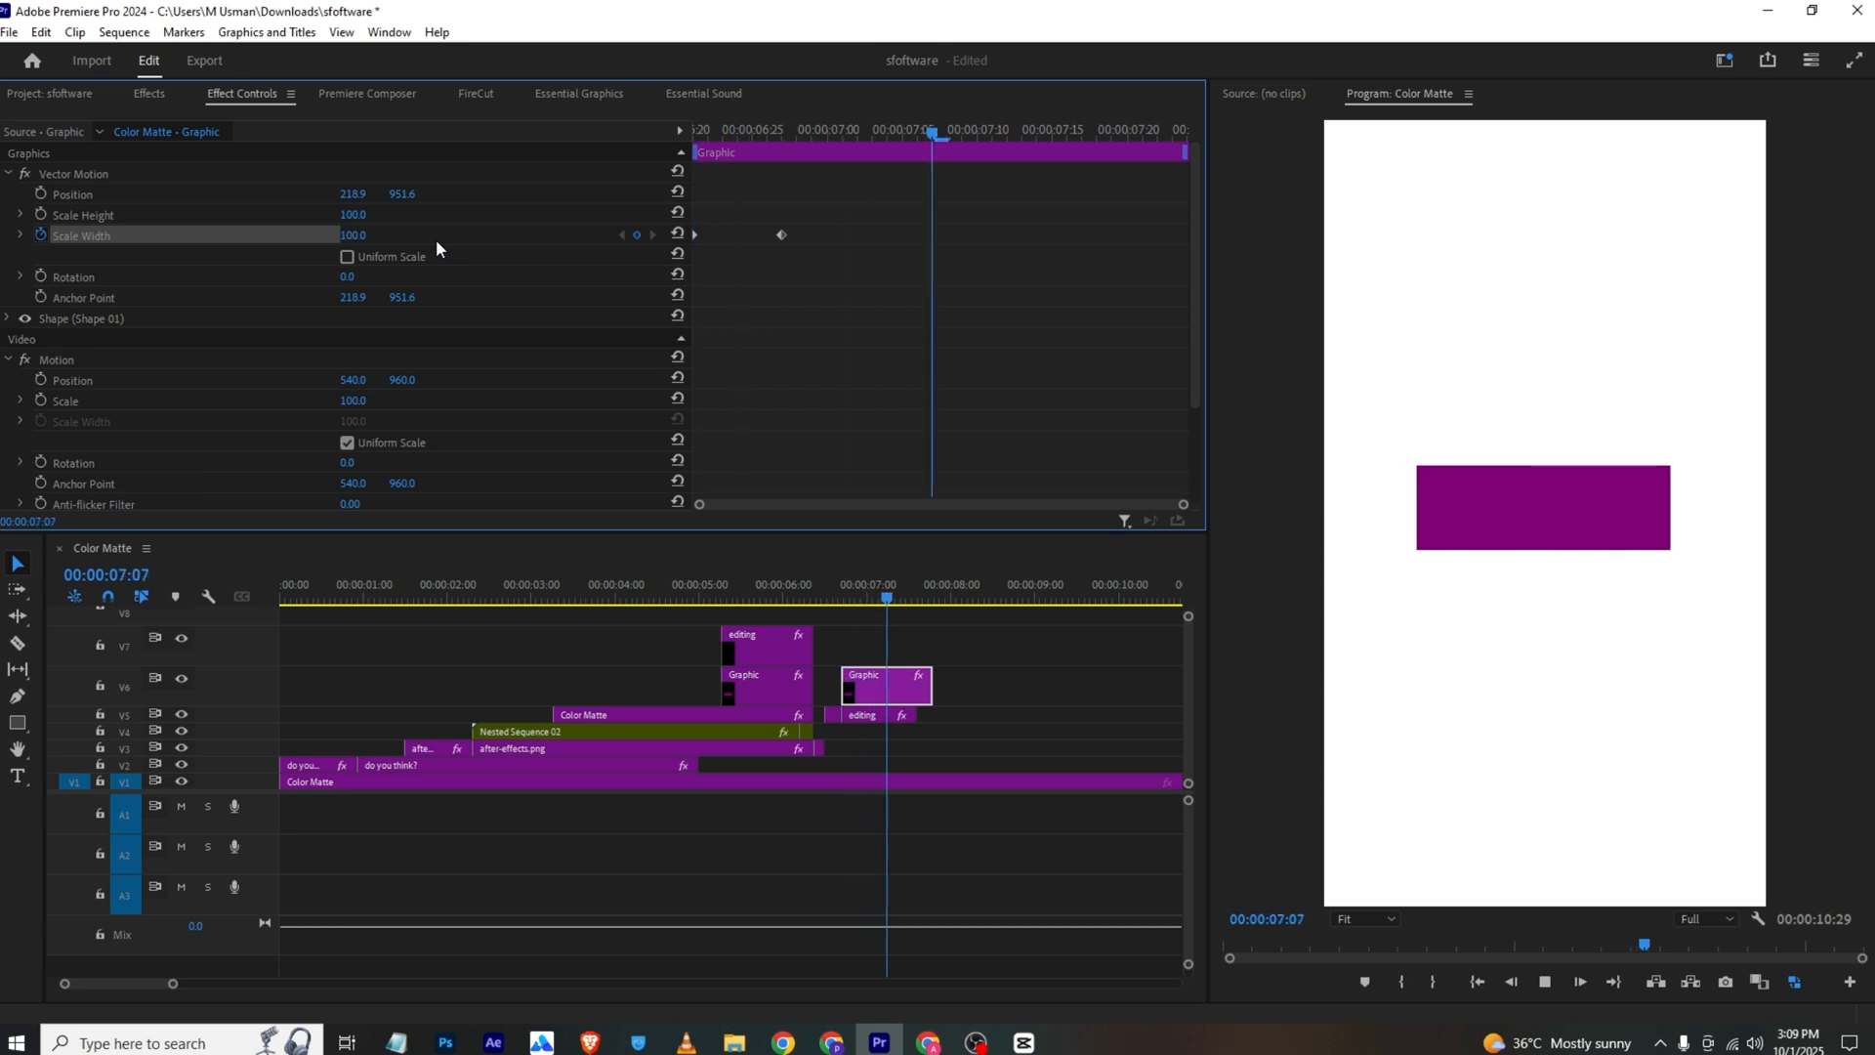
pyautogui.press('space')
# Move the rectangle's final Scale Width keyframe to about 00:00:07:05, ease both keyframes and preview the motion
pyautogui.moveTo(783, 235)
pyautogui.mouseDown()
pyautogui.moveTo(901, 235)
pyautogui.moveTo(531, 280)
pyautogui.mouseUp()
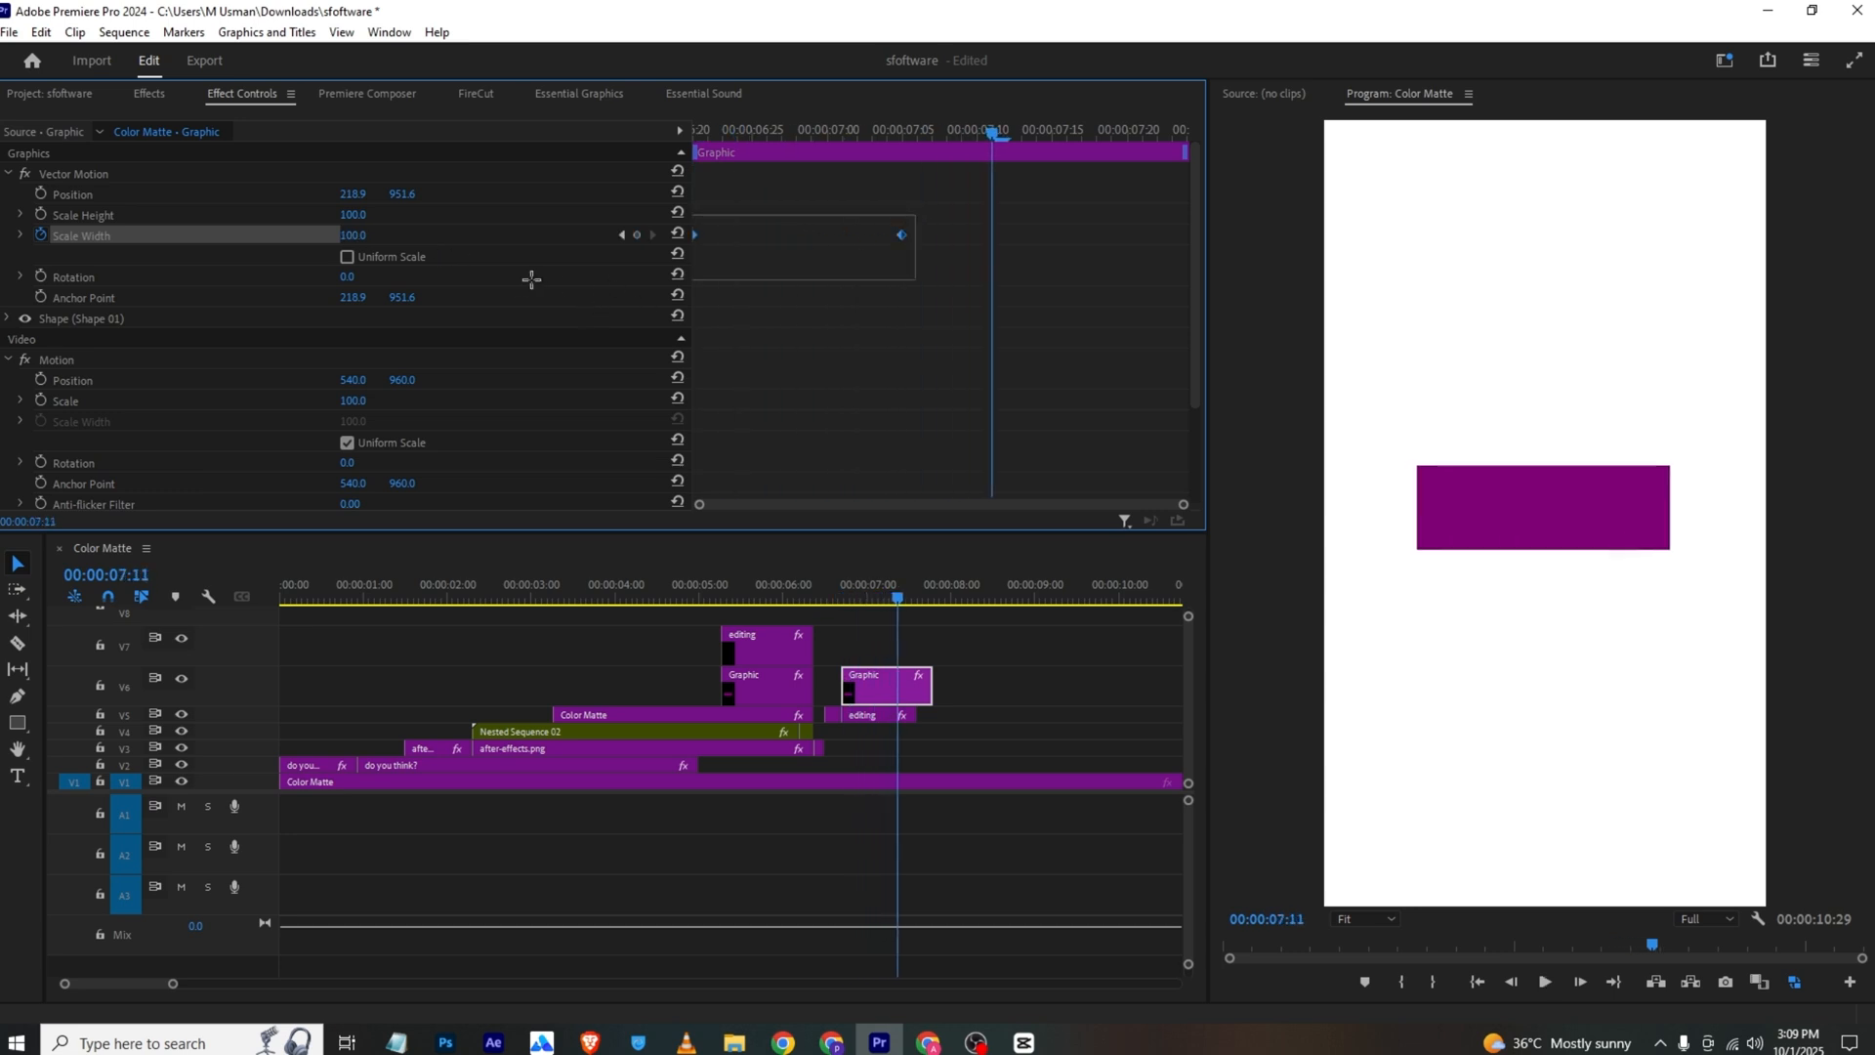
pyautogui.rightClick(900, 235)
pyautogui.click(1026, 514)
pyautogui.moveTo(722, 133); pyautogui.dragTo(594, 158)
pyautogui.press('space')
# Slow the rectangle's reveal by moving its final Scale Width keyframe to about 00:00:07:18, and preview it
pyautogui.press('space')
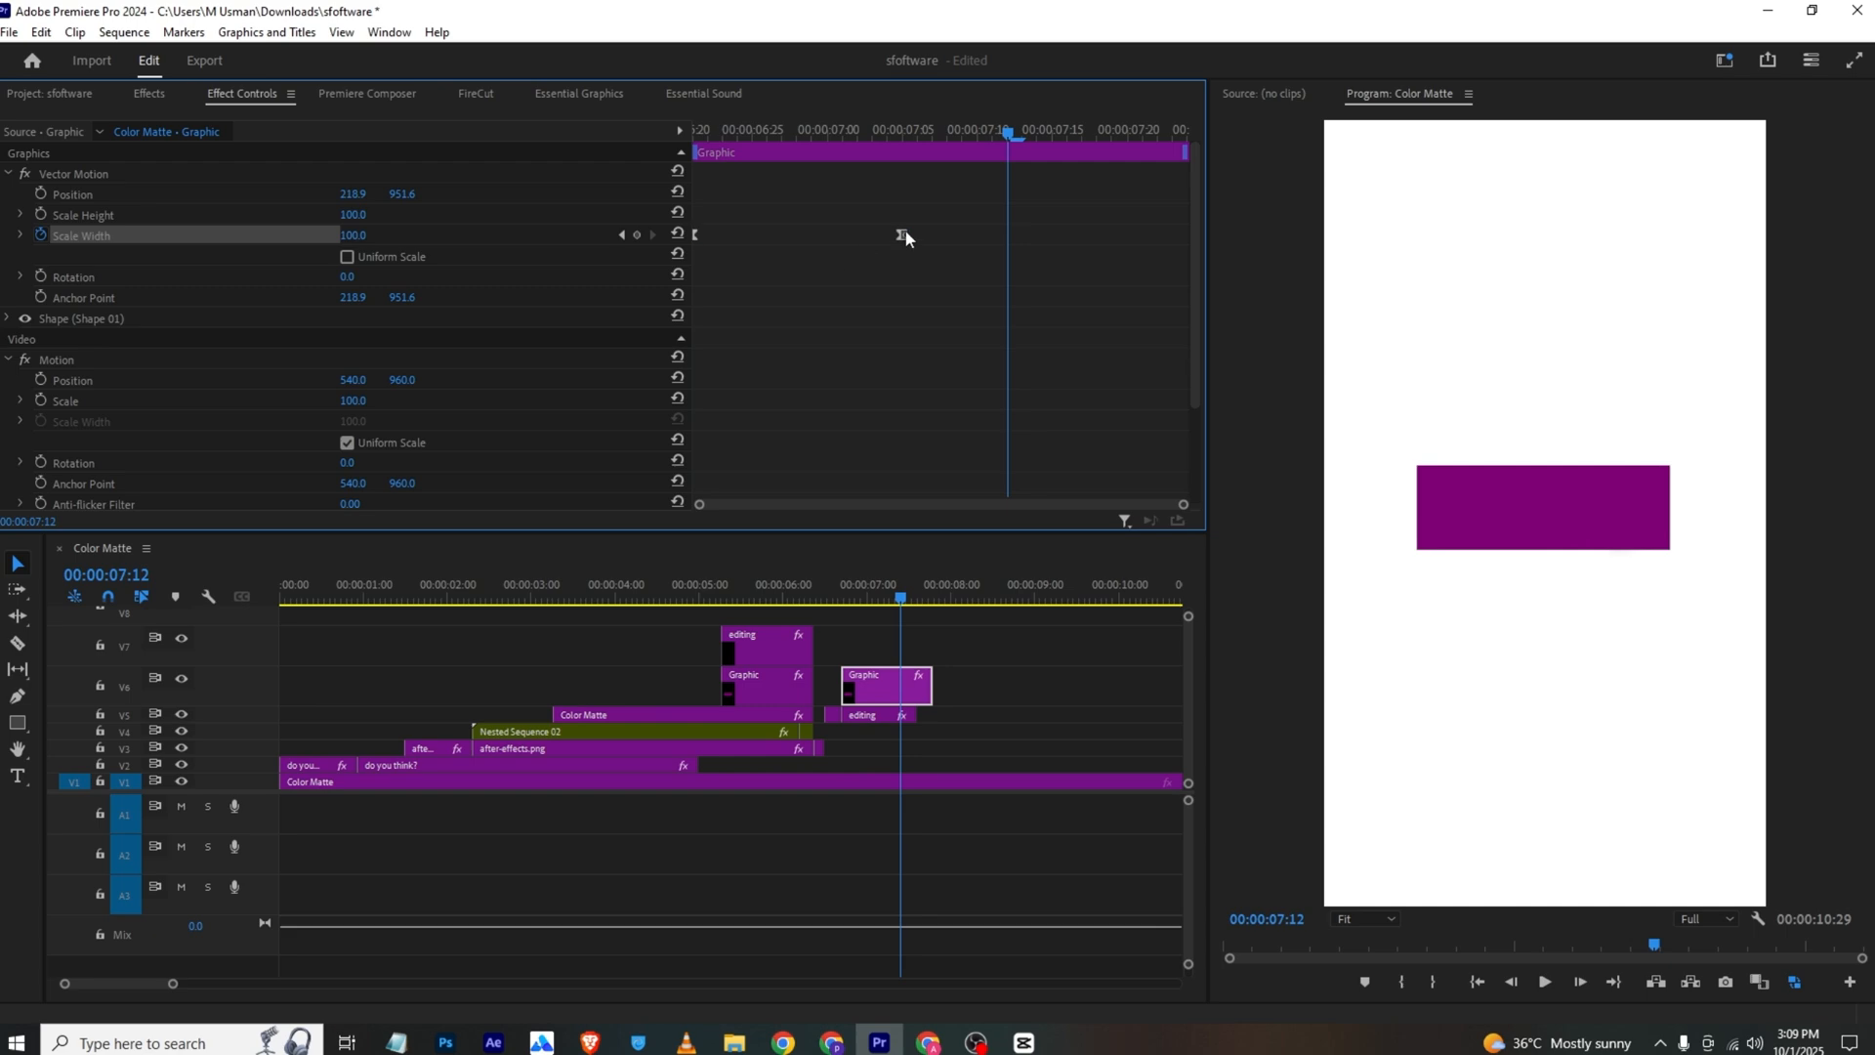
pyautogui.moveTo(904, 235); pyautogui.dragTo(1098, 233)
pyautogui.moveTo(1008, 134); pyautogui.dragTo(430, 163)
pyautogui.press('space')
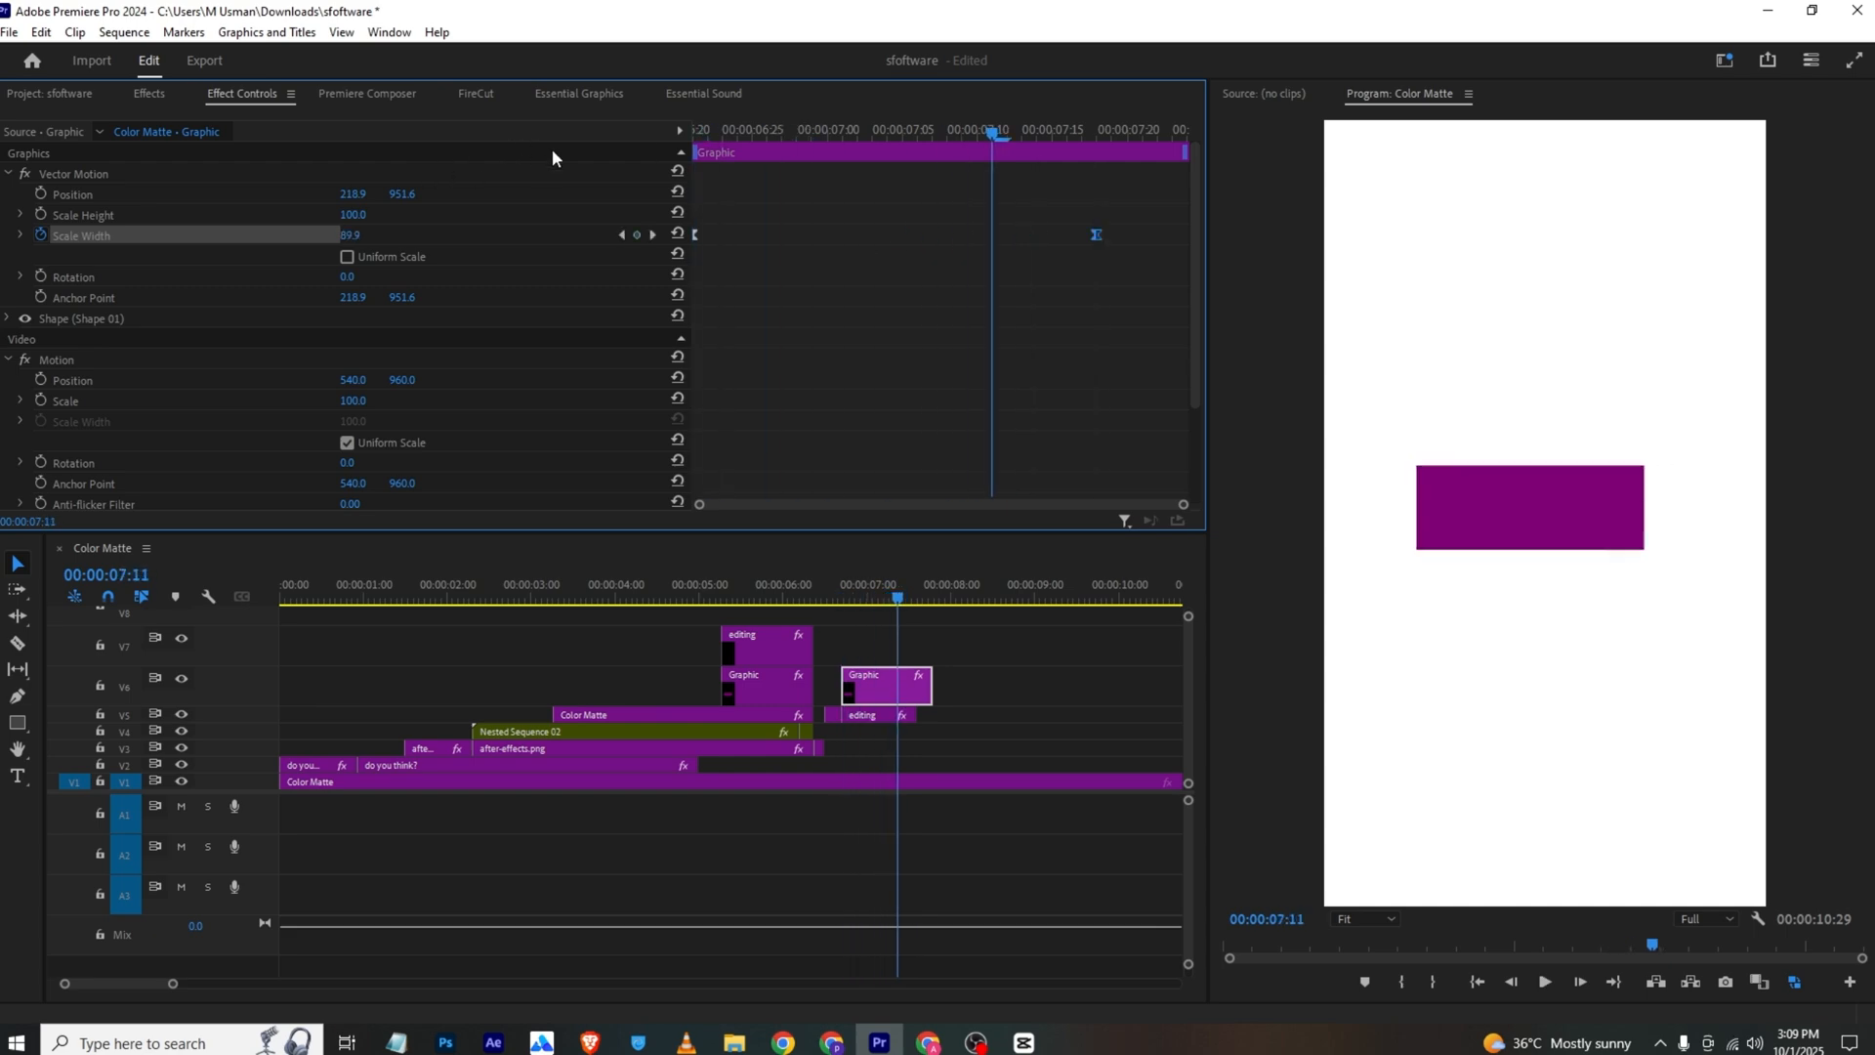
# Review the "Creativity" scene in the VLC reference, and trim the rectangle and blurred text clips on V5 and V6 to end at 00:00:07:11
pyautogui.hotkey('alt', 'Tab')
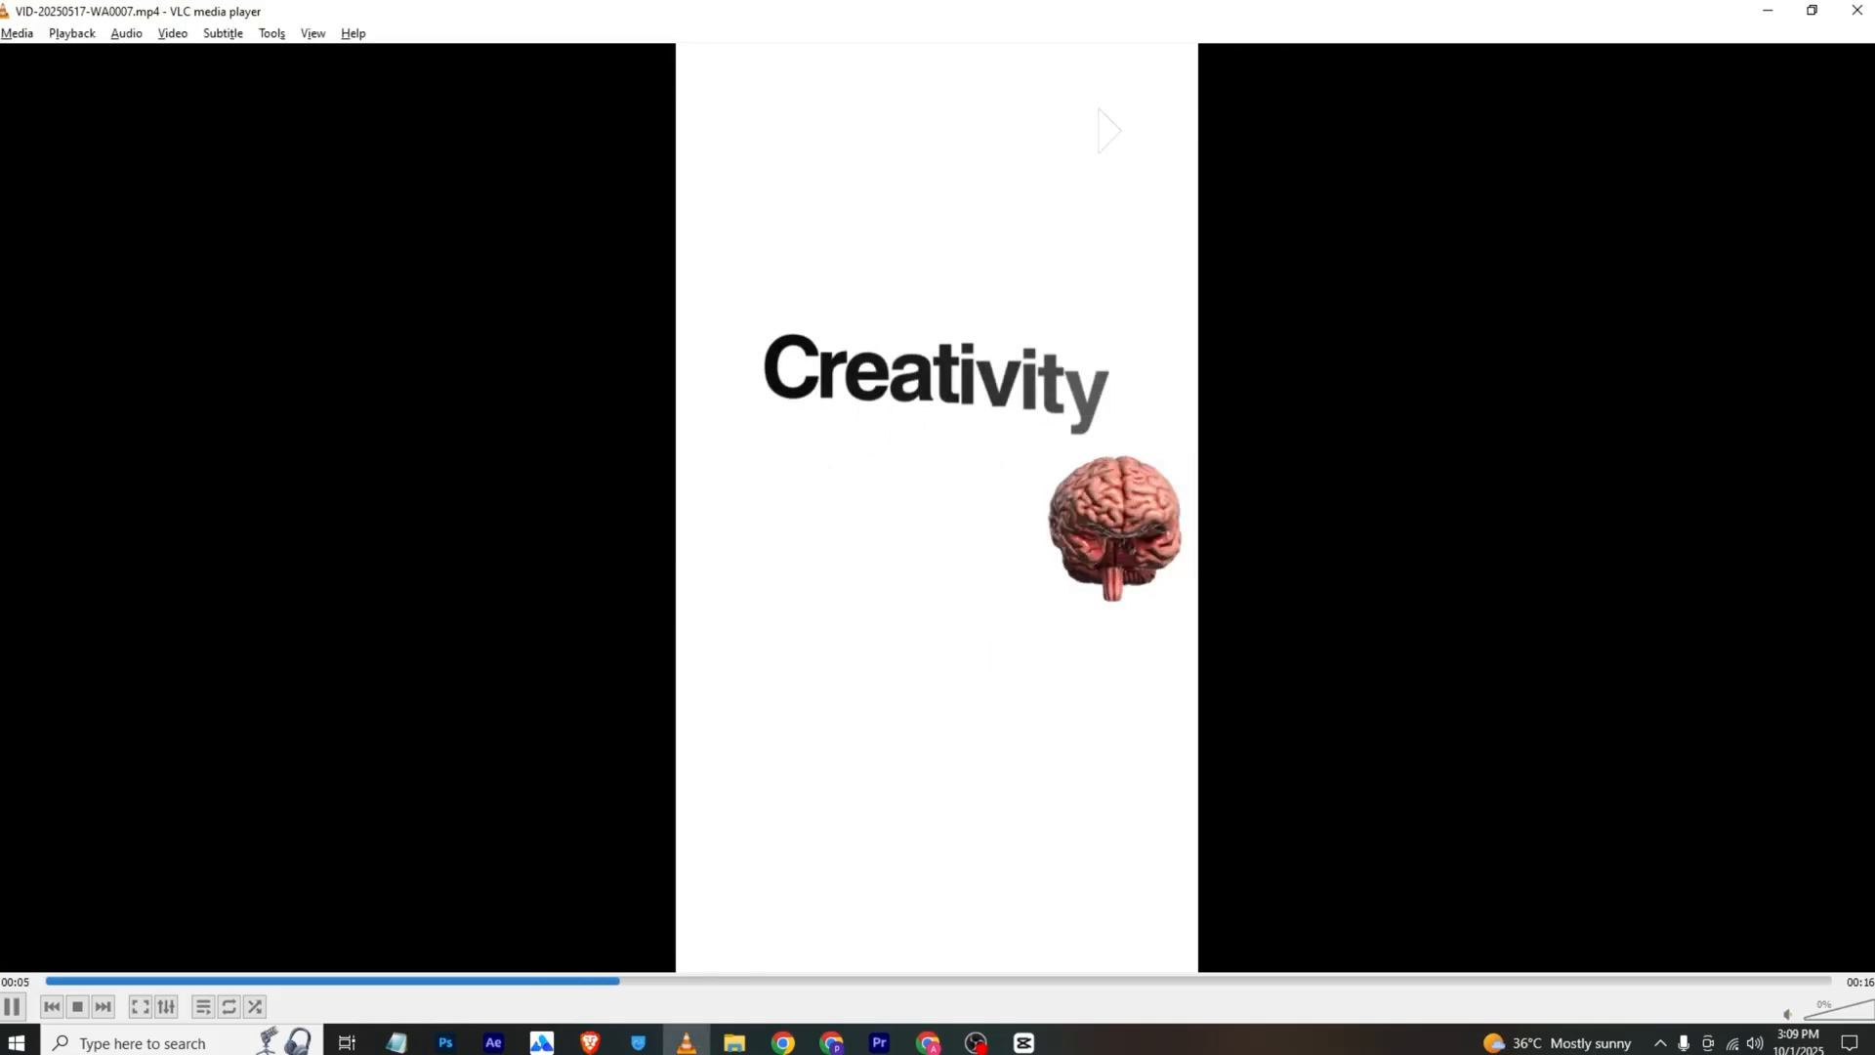
pyautogui.press('space')
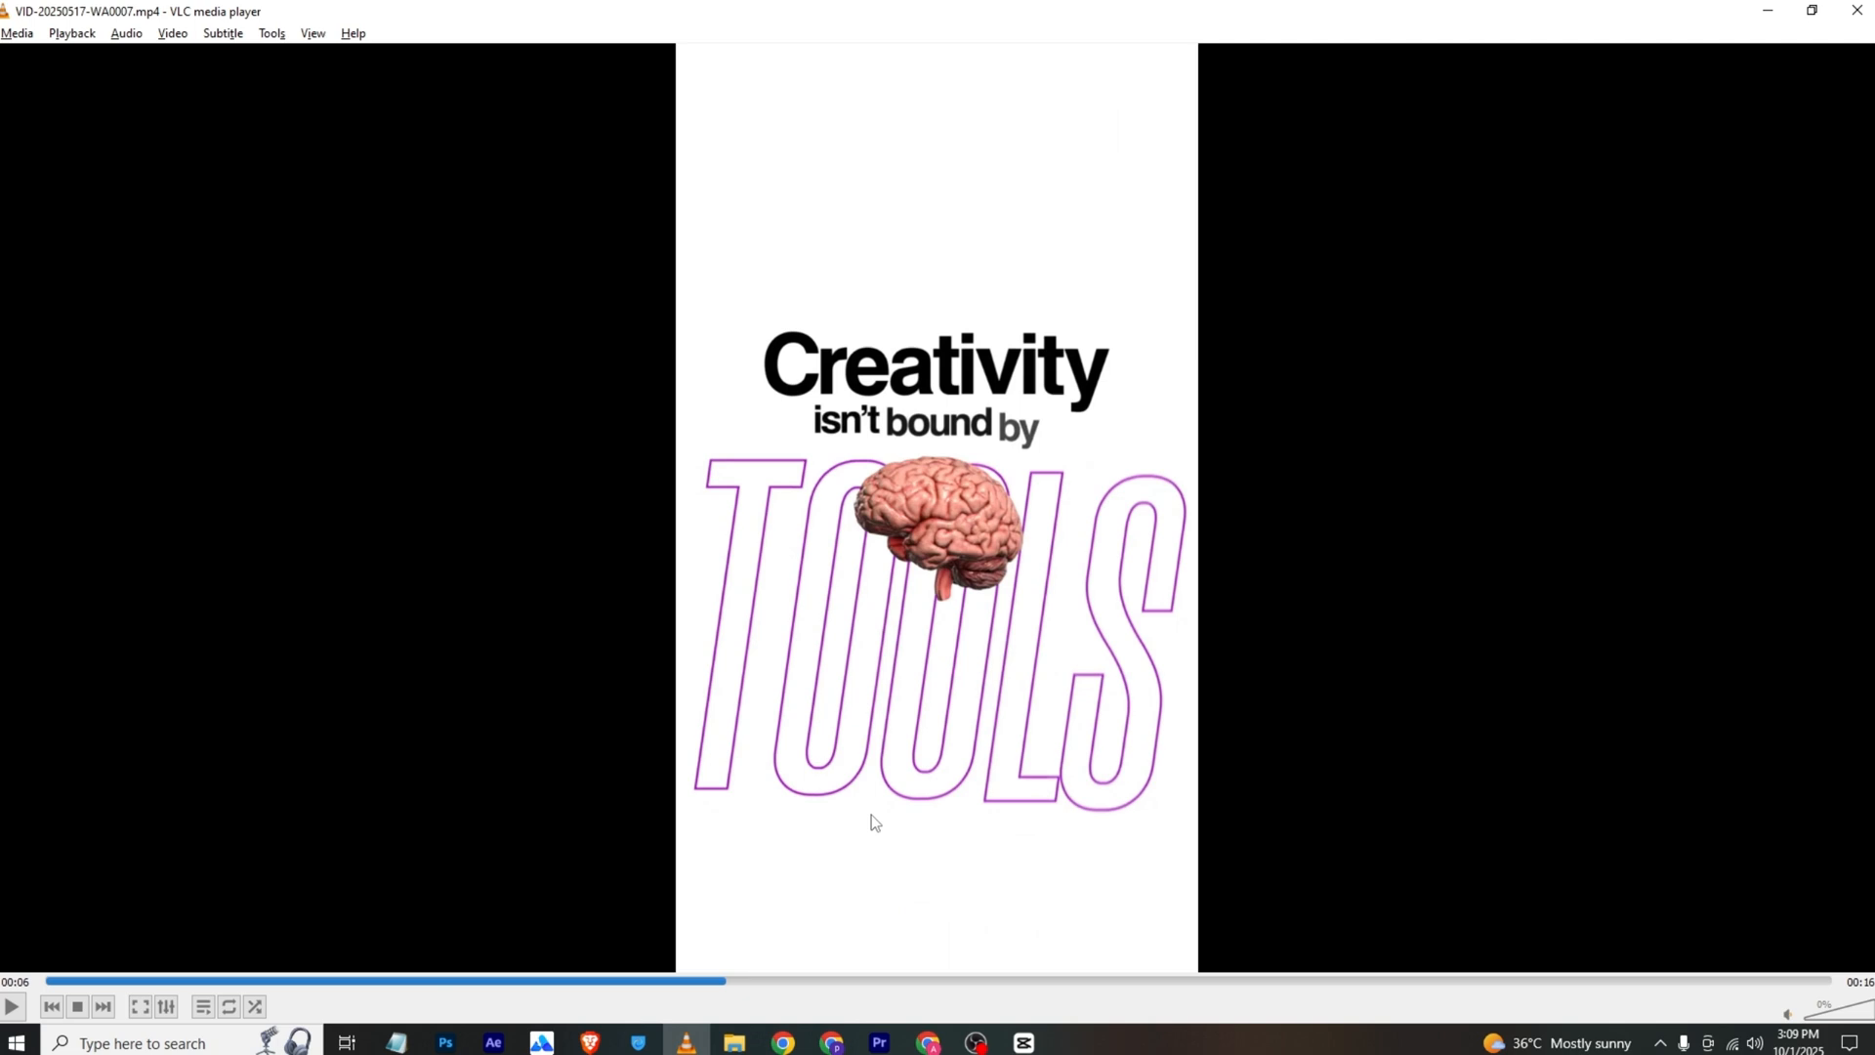
pyautogui.click(884, 1044)
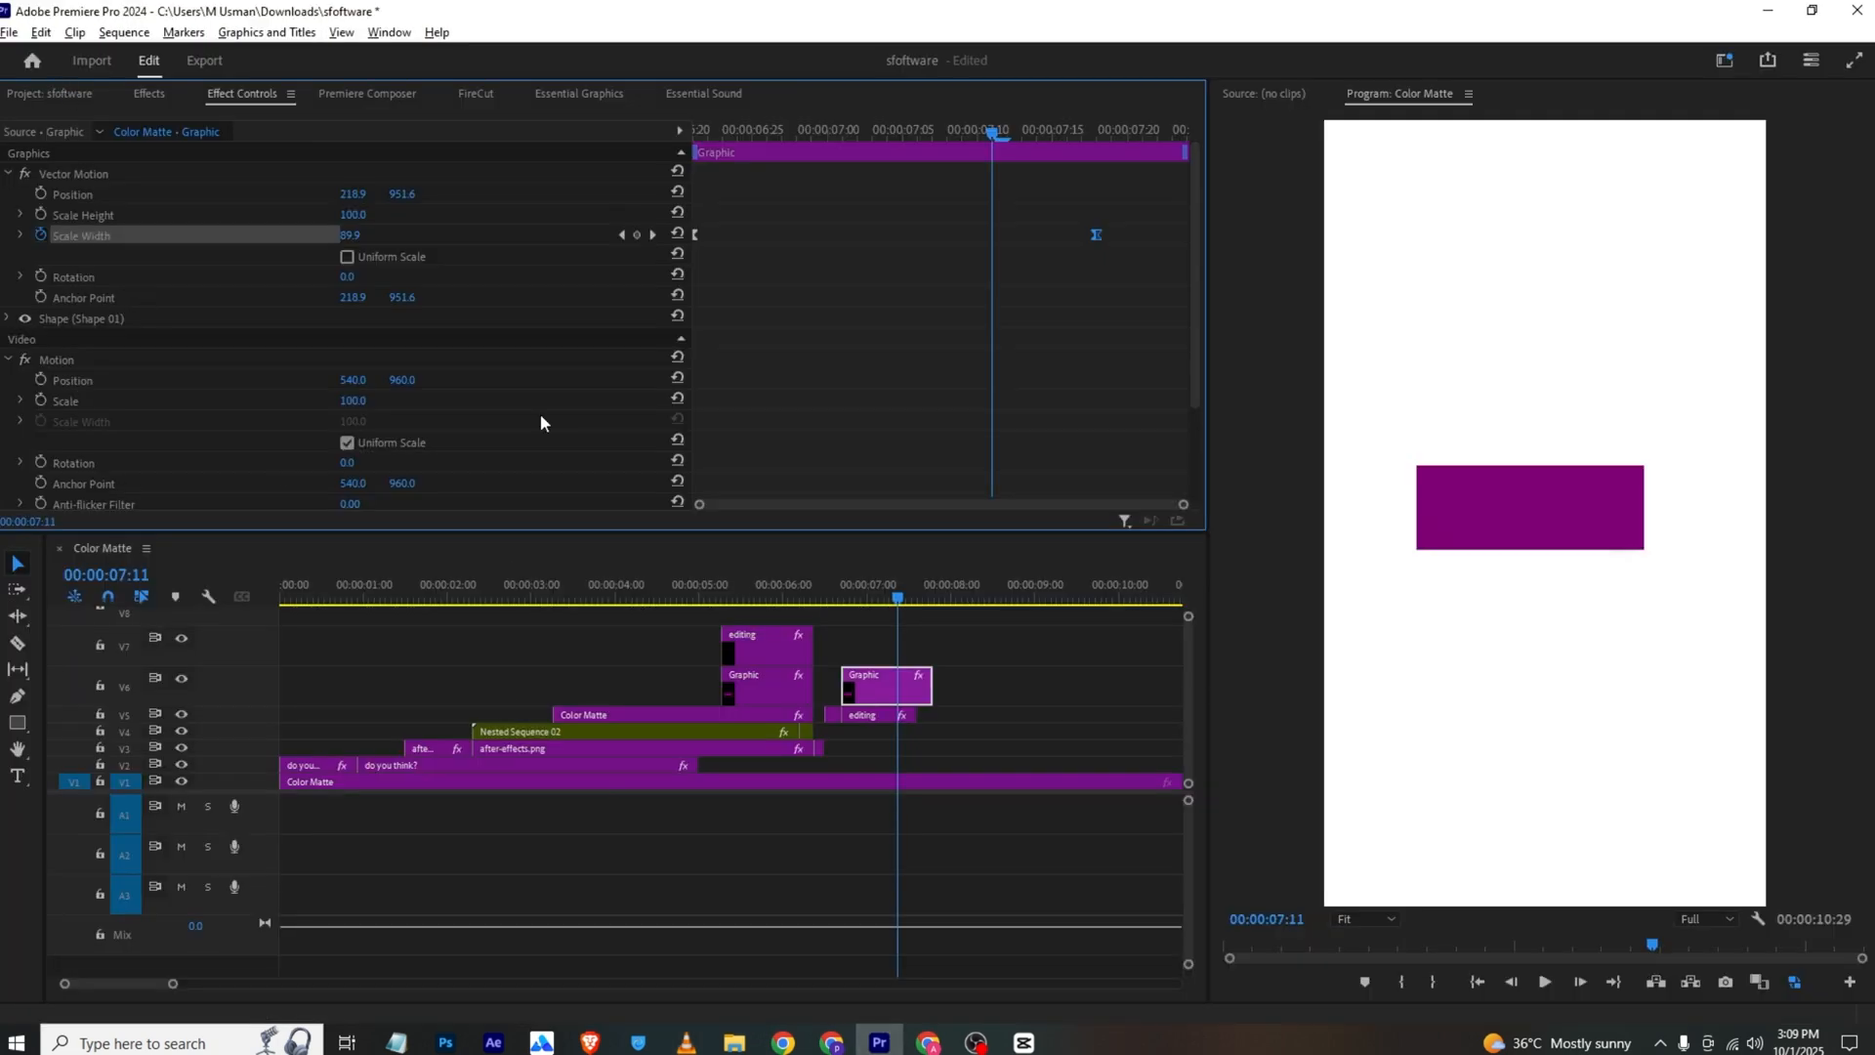
pyautogui.press('c')
pyautogui.click(903, 694)
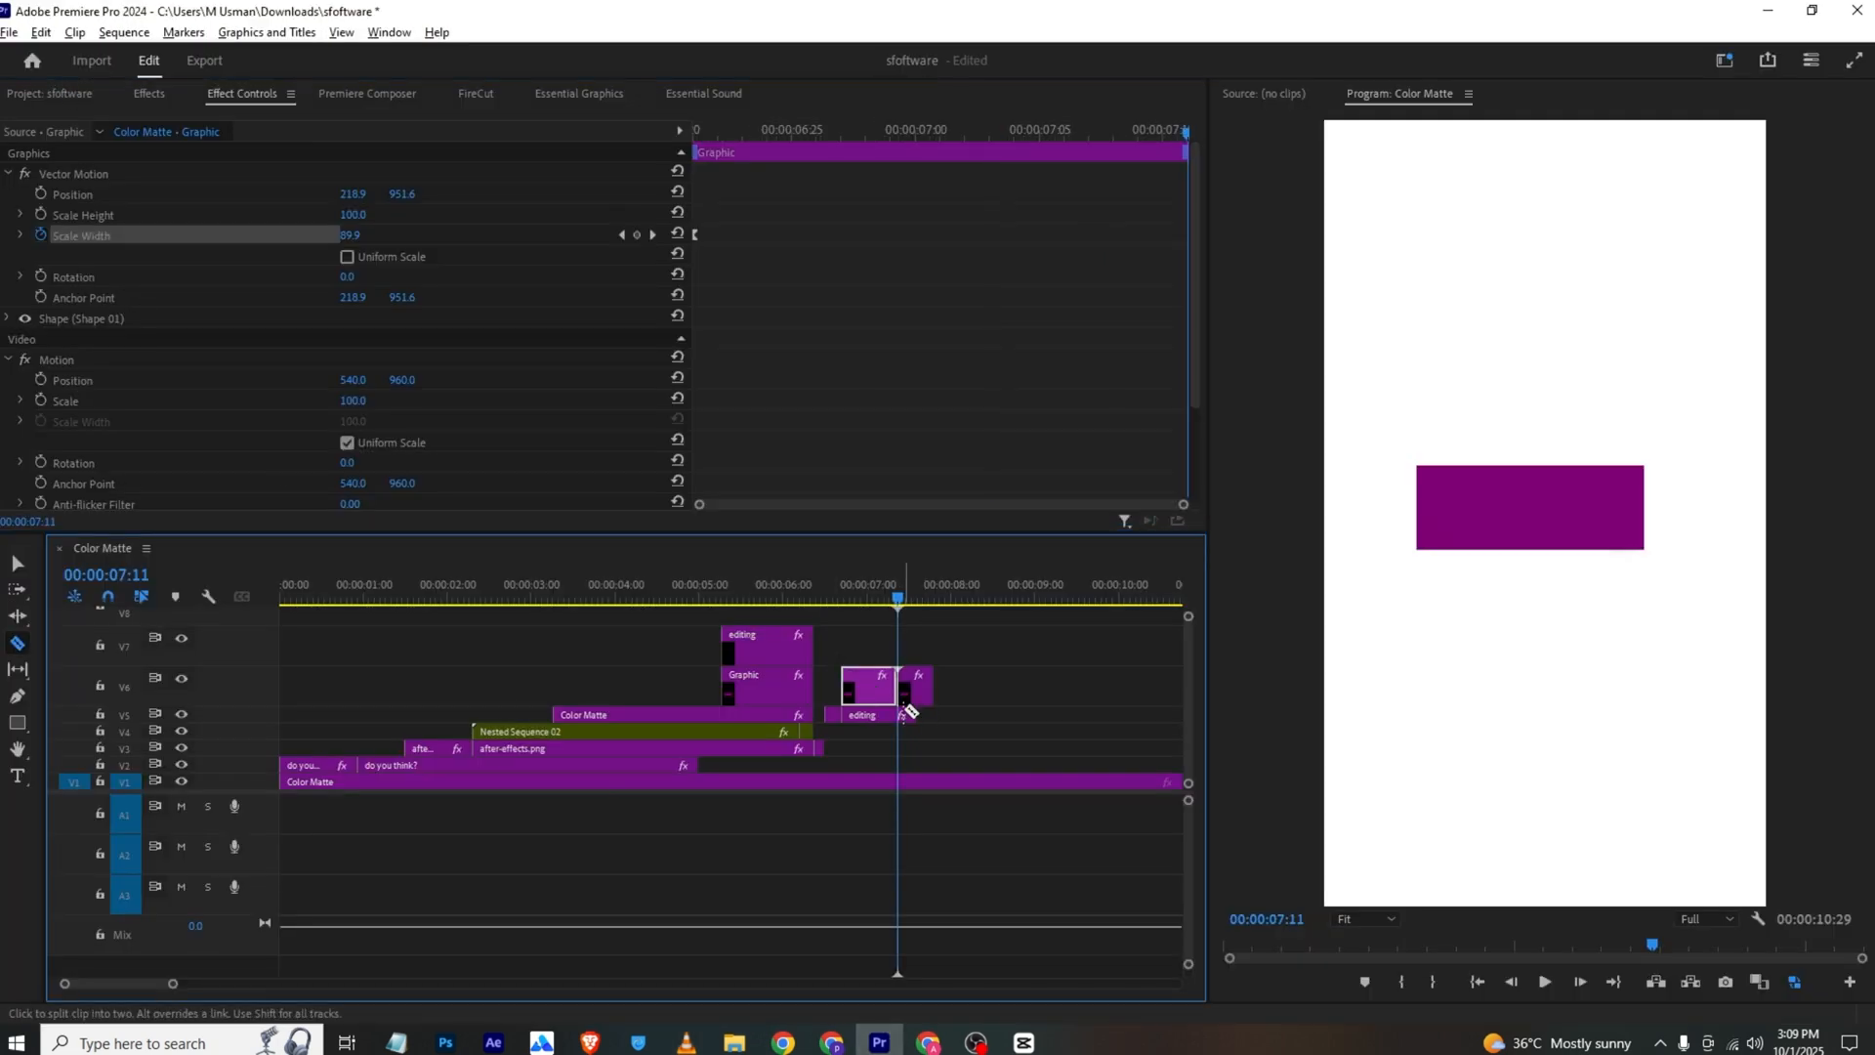
# Place the brain green screen video on V6 at 00:00:07:11, unlink its audio and delete the audio clip
pyautogui.click(51, 95)
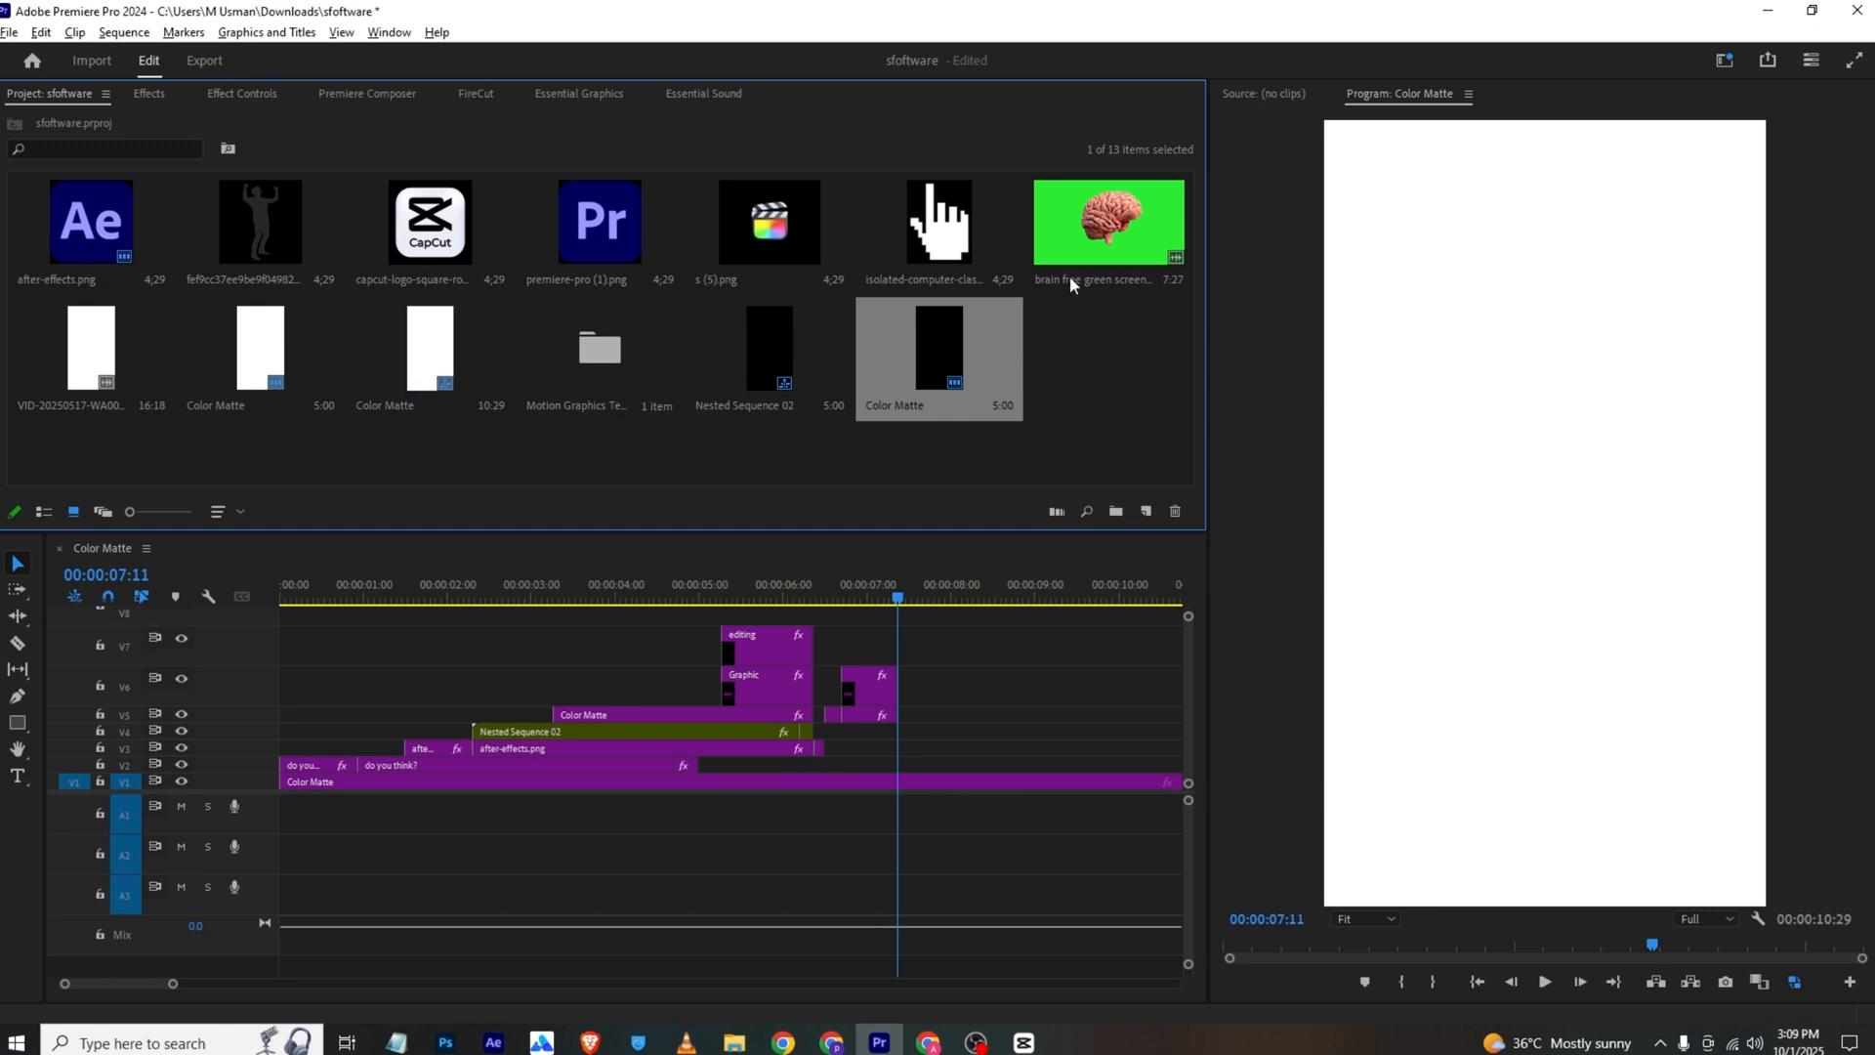
pyautogui.moveTo(1071, 279); pyautogui.dragTo(928, 691)
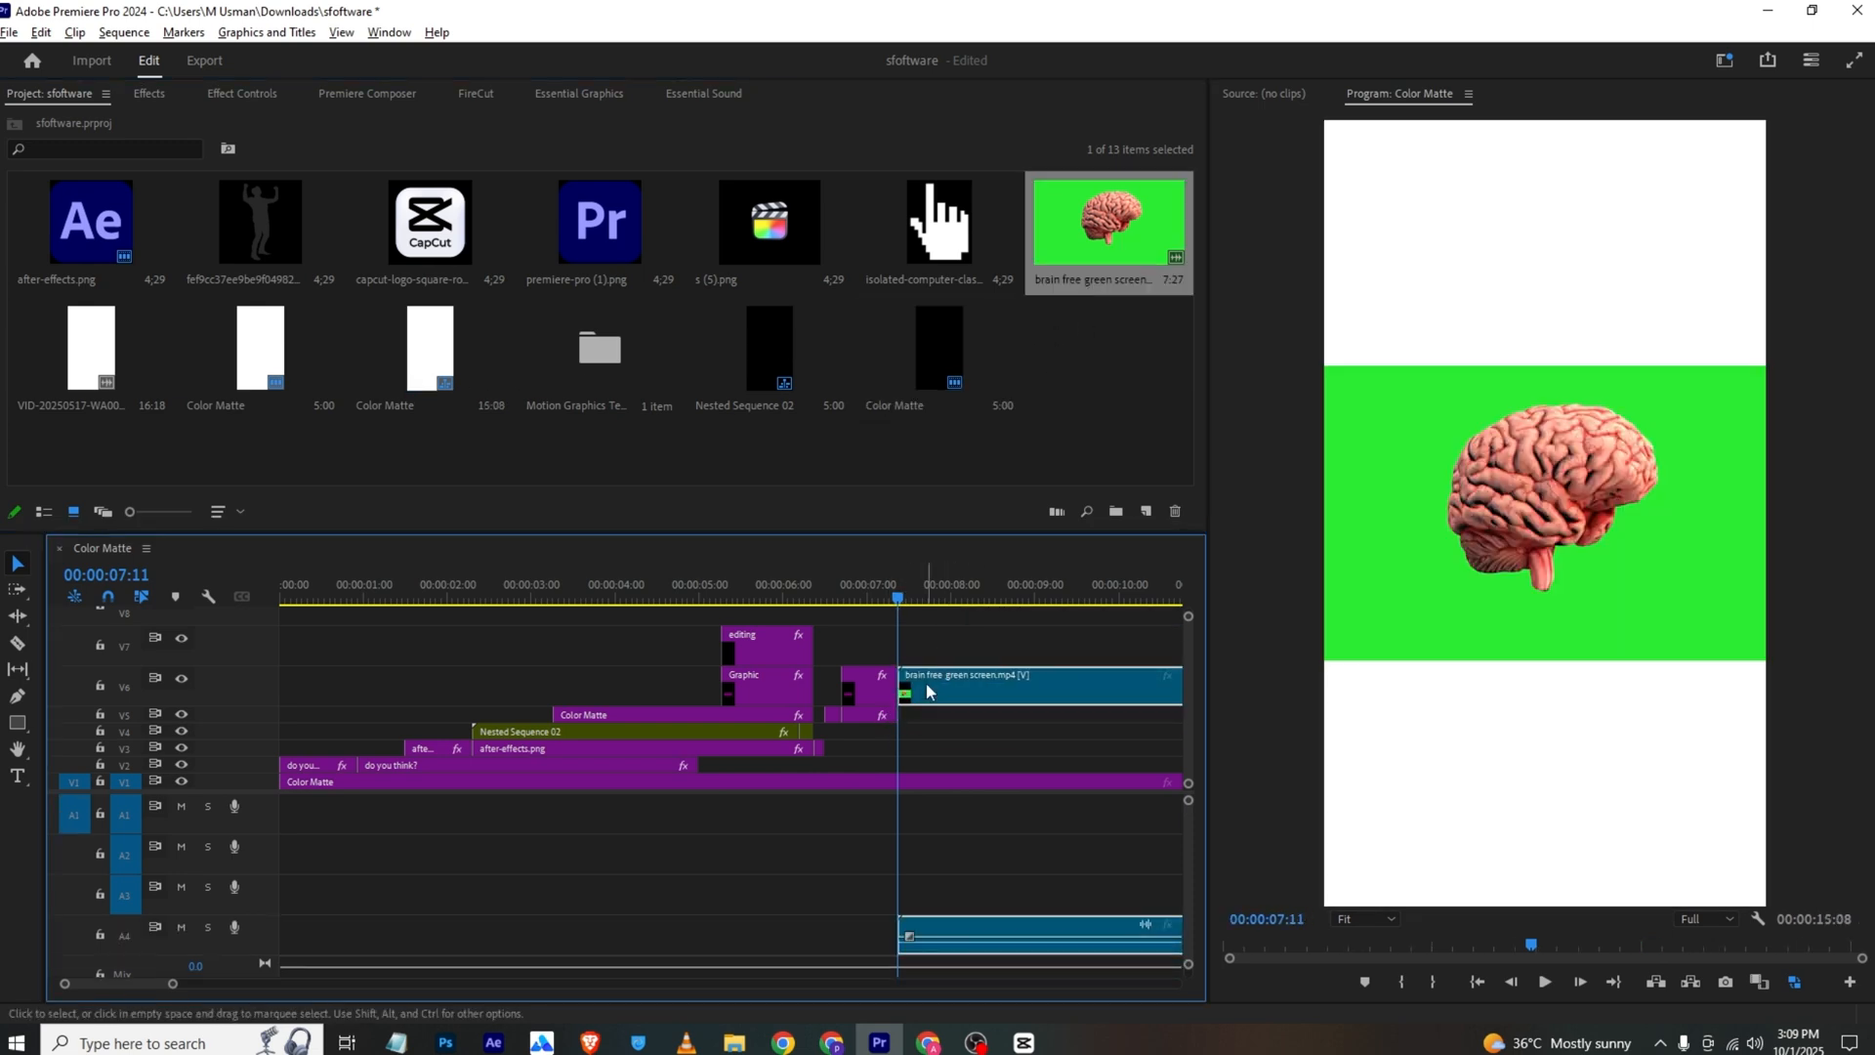
pyautogui.rightClick(929, 692)
pyautogui.click(977, 368)
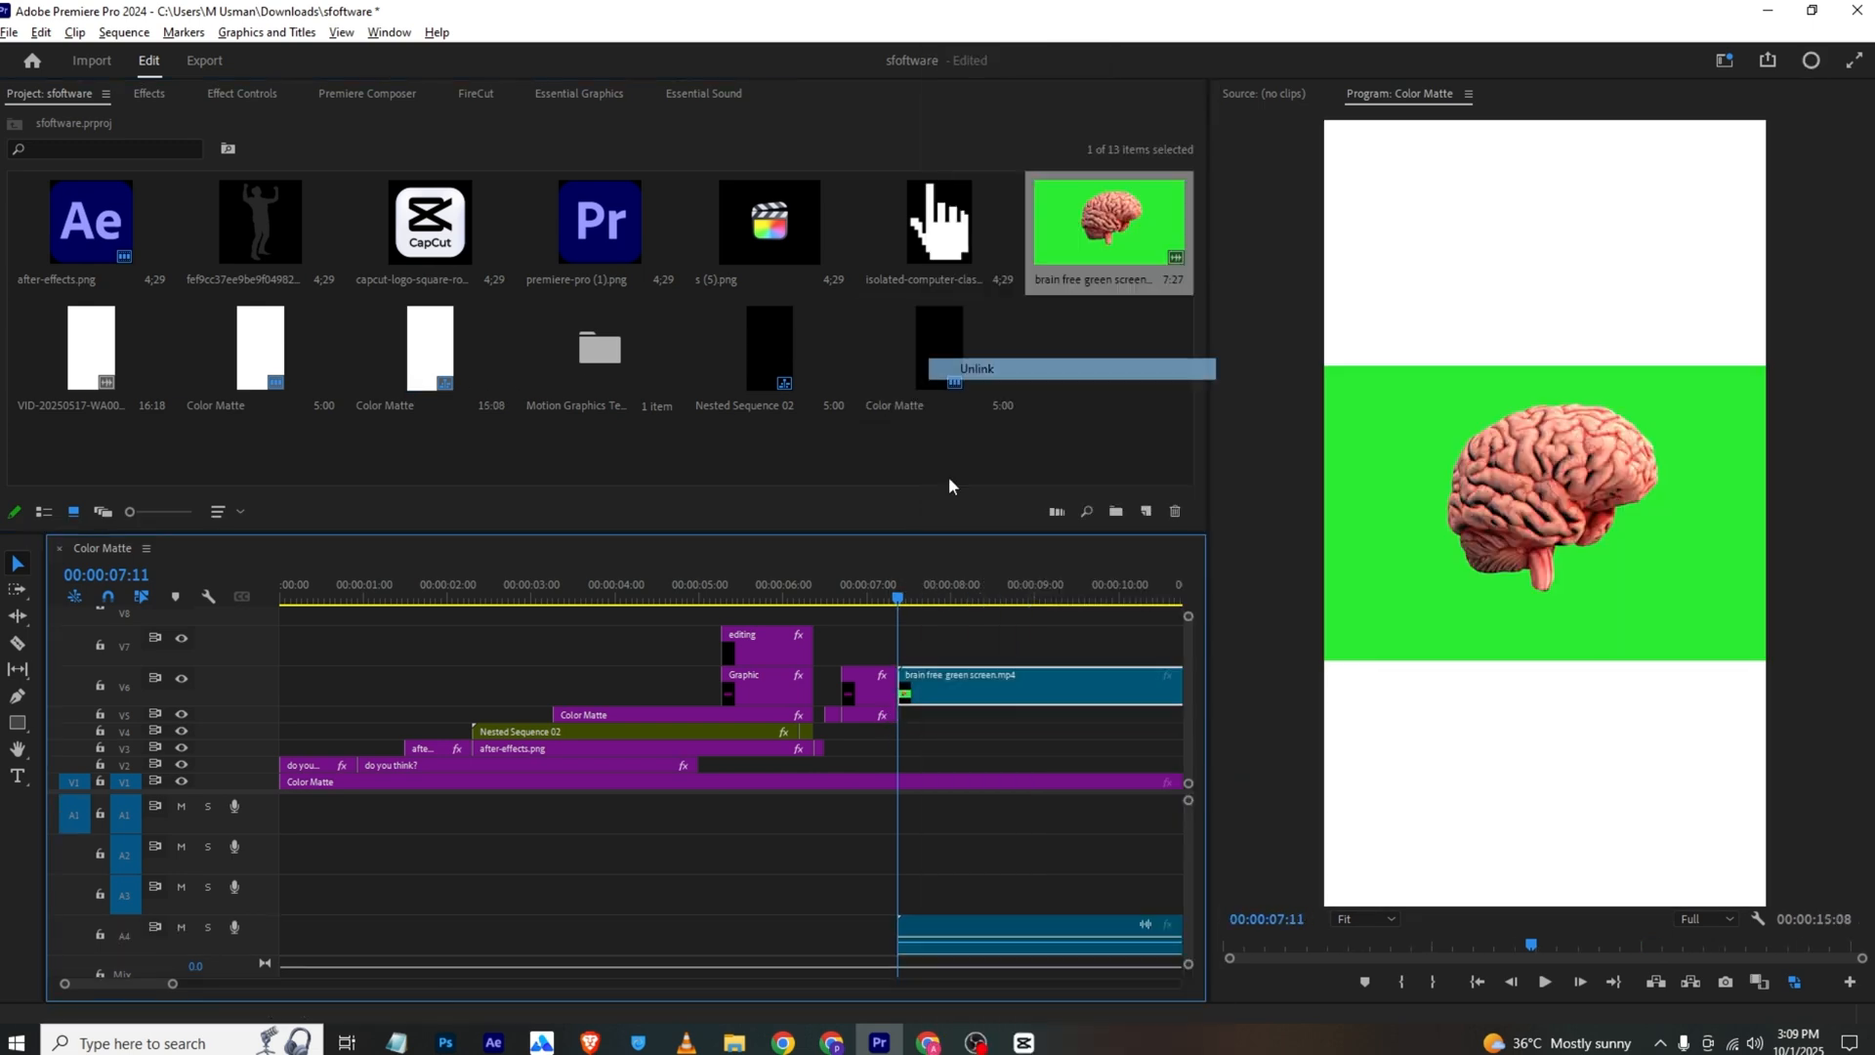
pyautogui.click(977, 923)
pyautogui.press('Delete')
# Apply Ultra Key to the brain clip and sample its green background as the Key Color
pyautogui.click(148, 93)
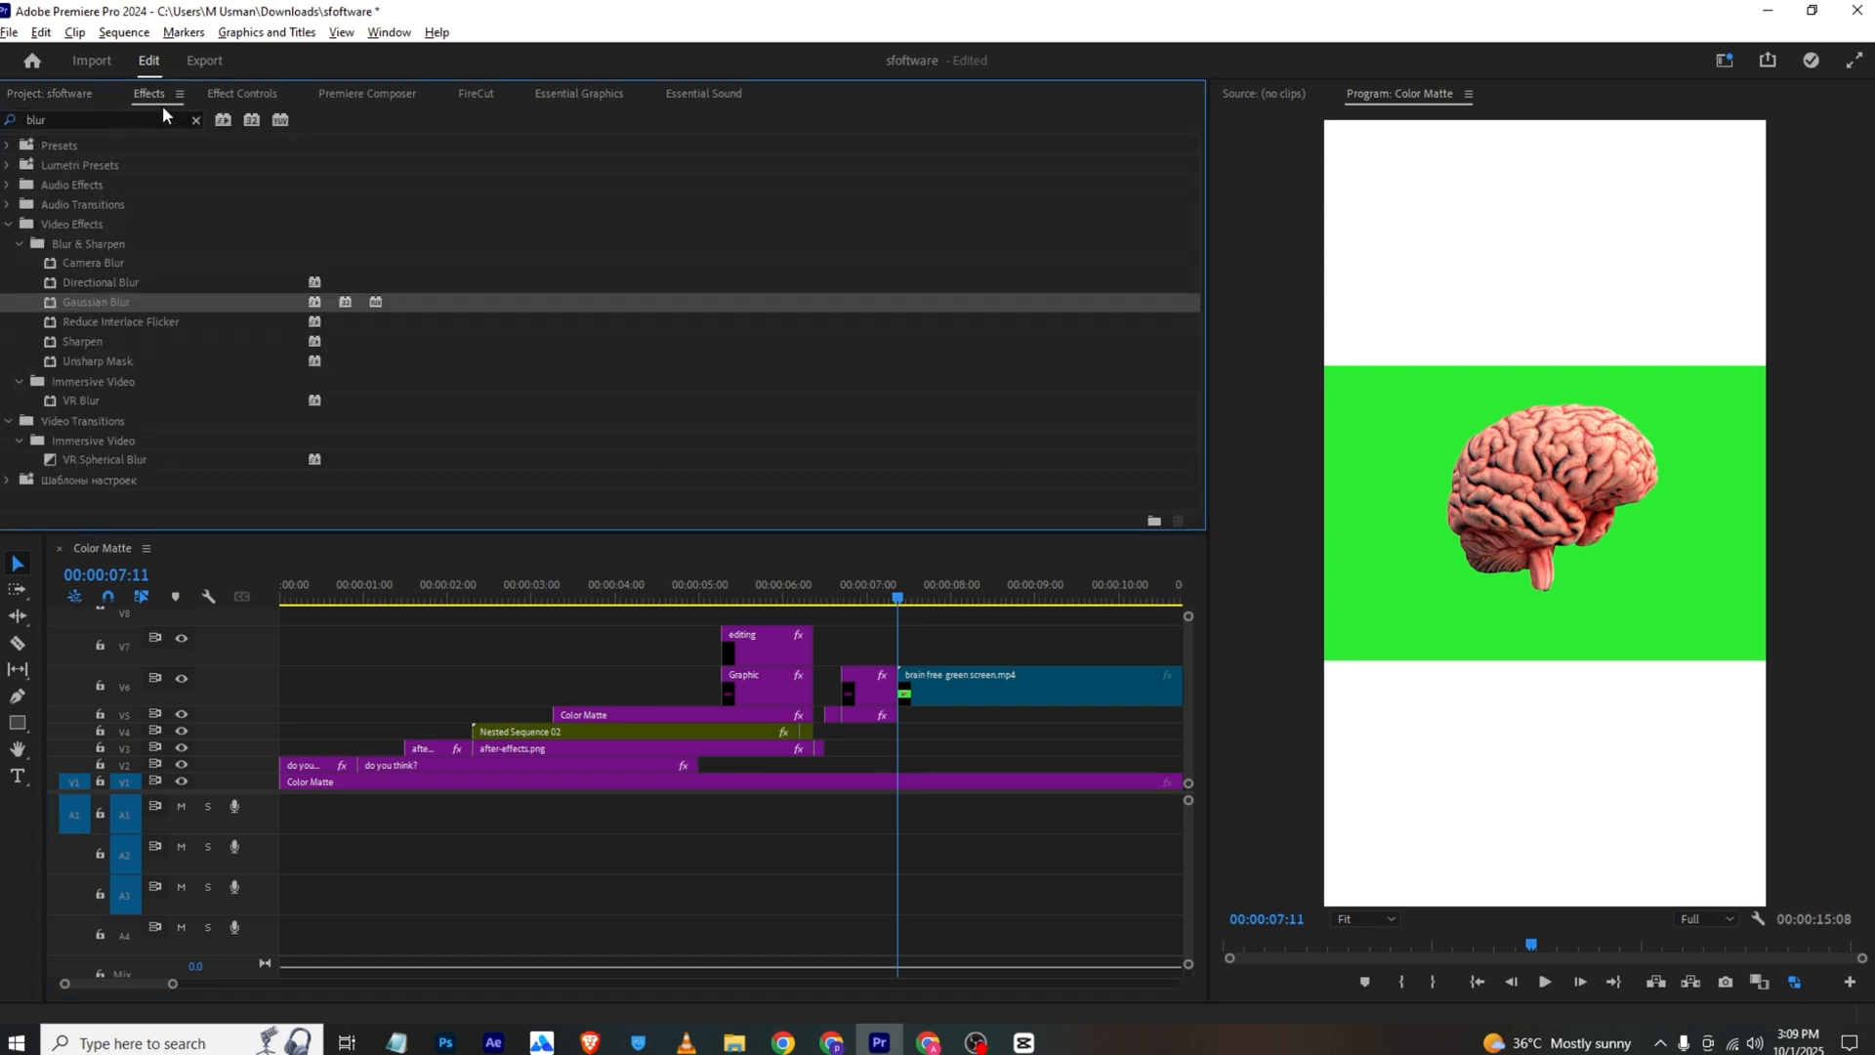
pyautogui.click(174, 110)
pyautogui.write('ul')
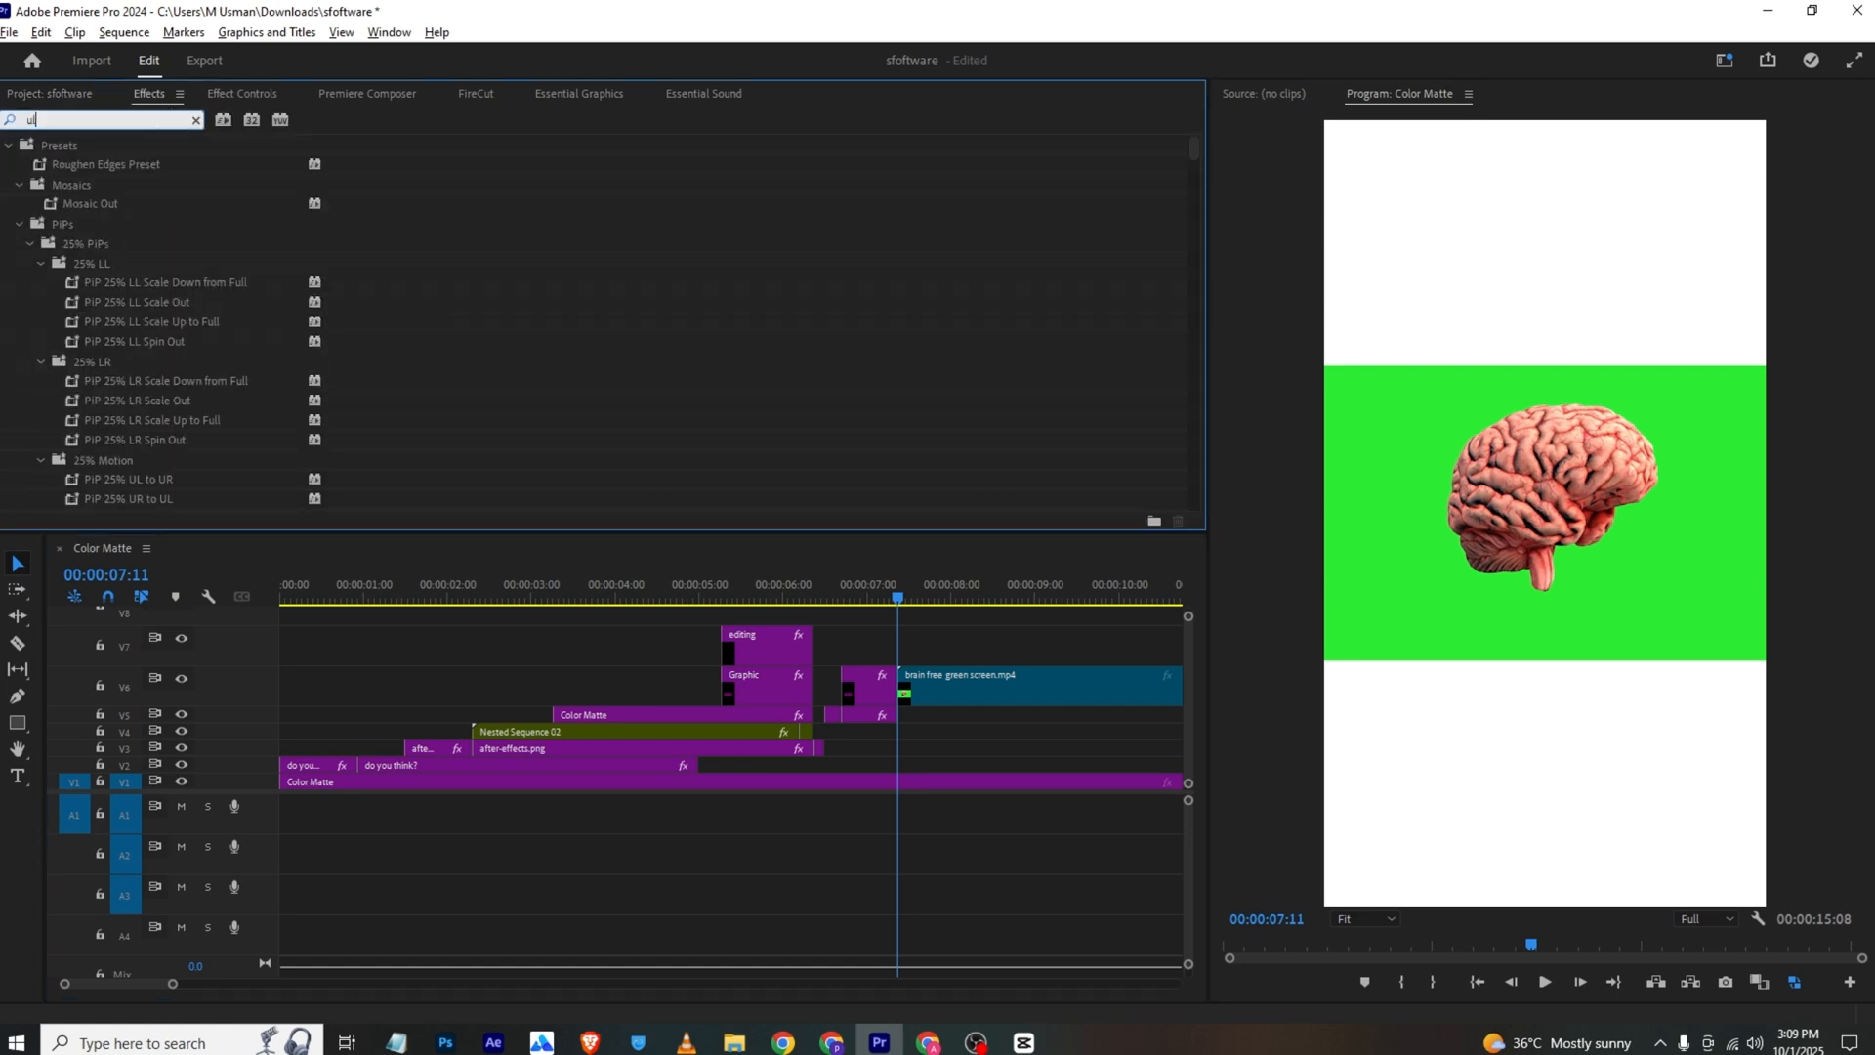
pyautogui.write('tr')
pyautogui.moveTo(59, 263); pyautogui.dragTo(996, 698)
pyautogui.click(273, 94)
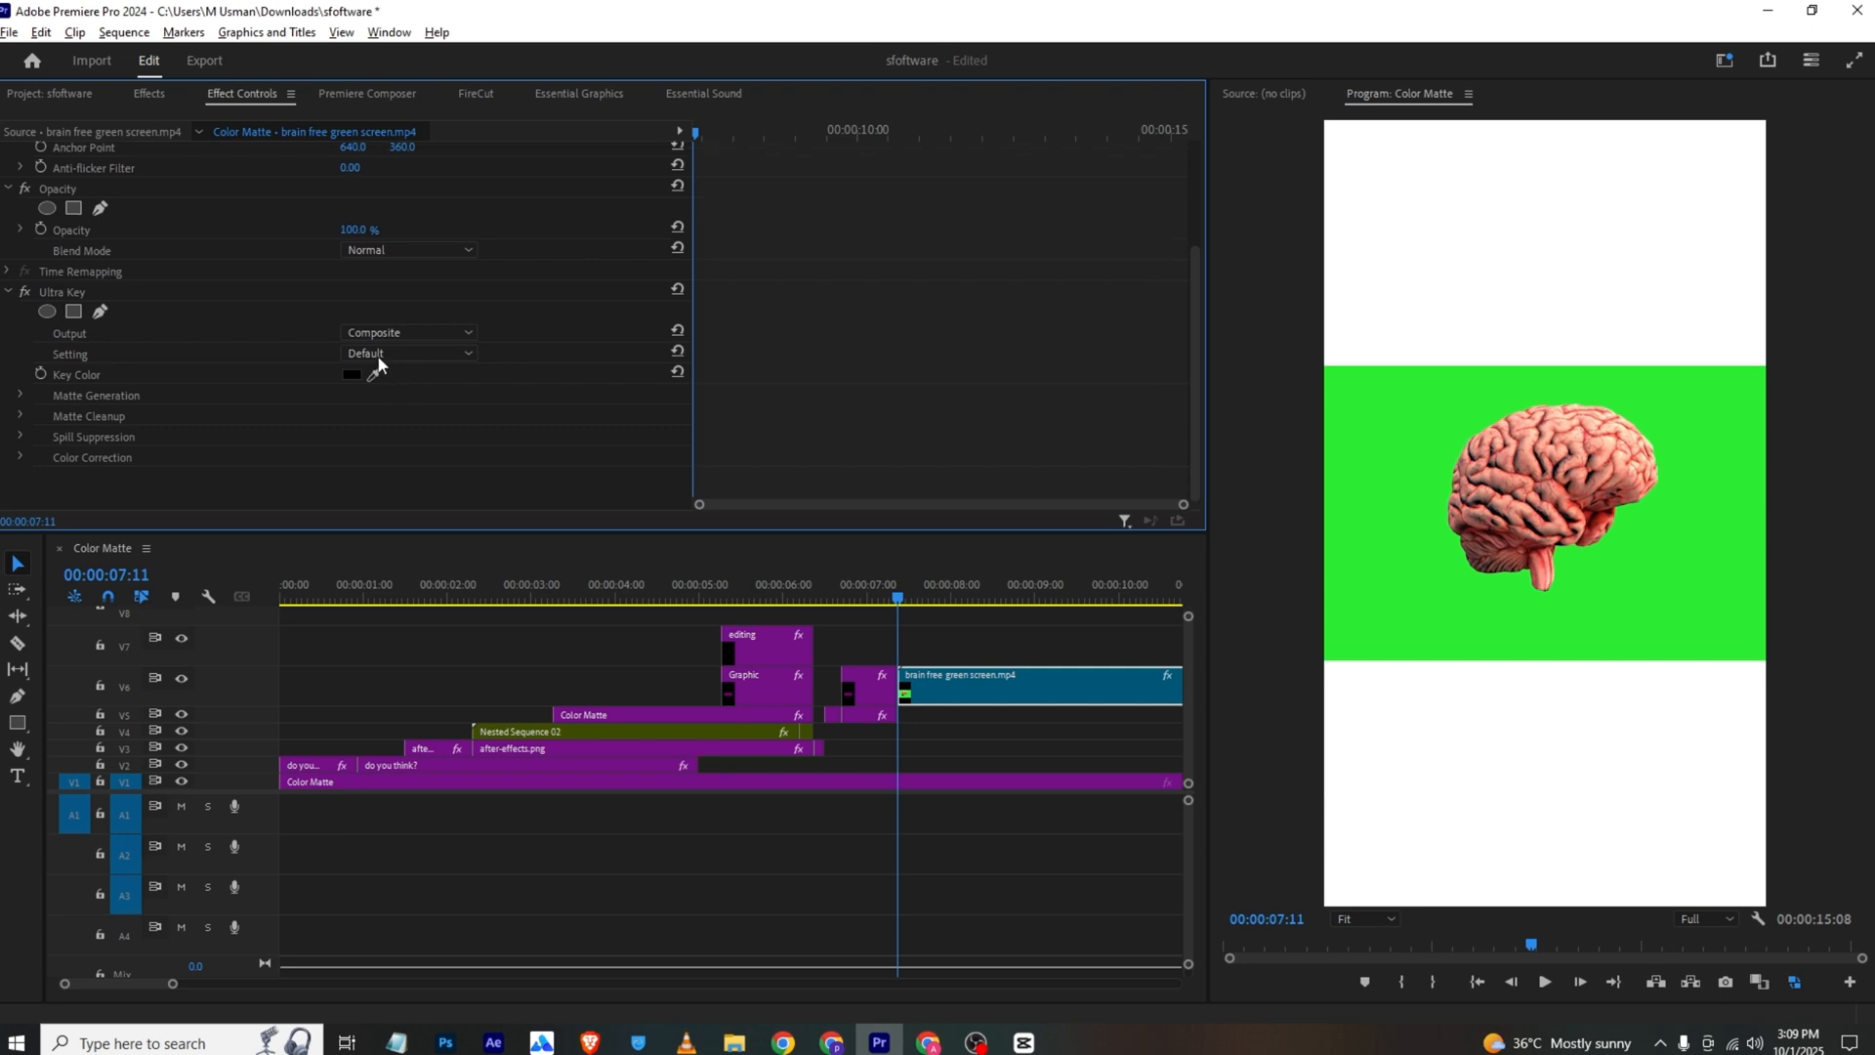
pyautogui.click(1364, 419)
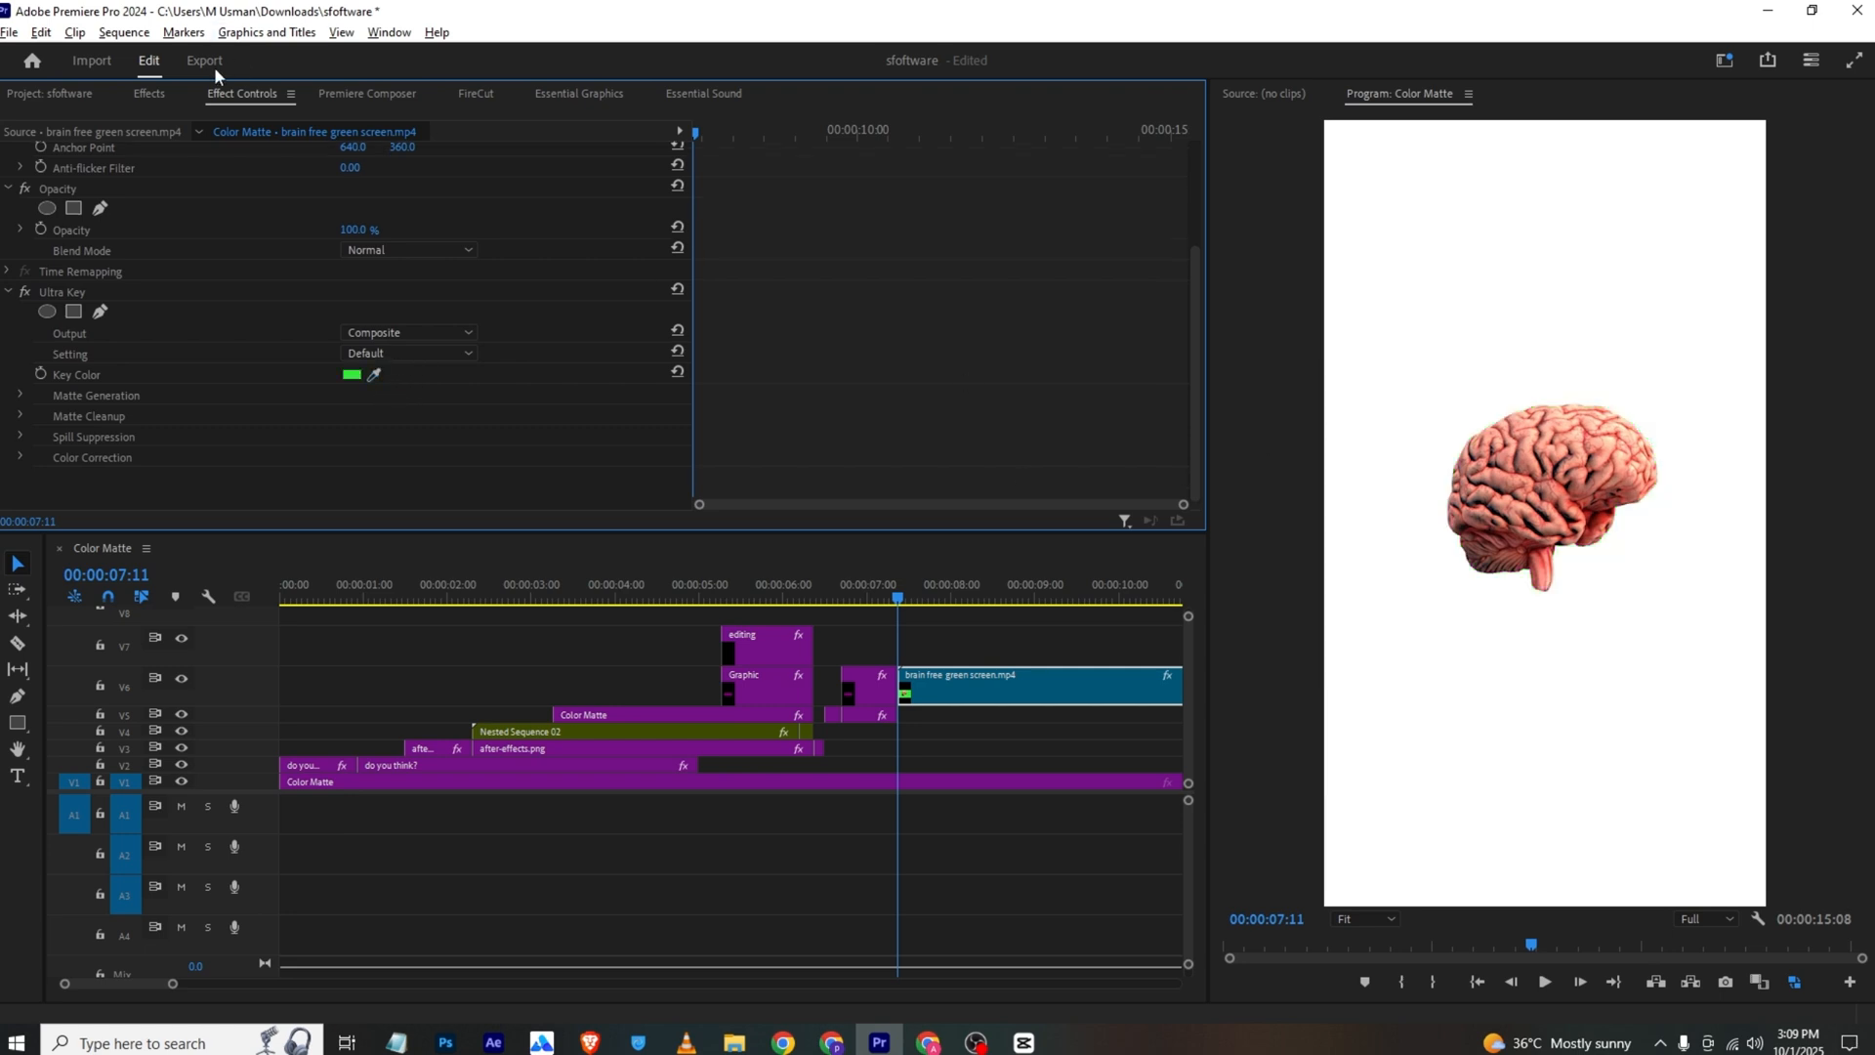
# Scale the brain clip to 76, position it at 540, 1076, and start keyframing its Position
pyautogui.click(164, 93)
pyautogui.click(246, 96)
pyautogui.scroll(3, 400, 301)
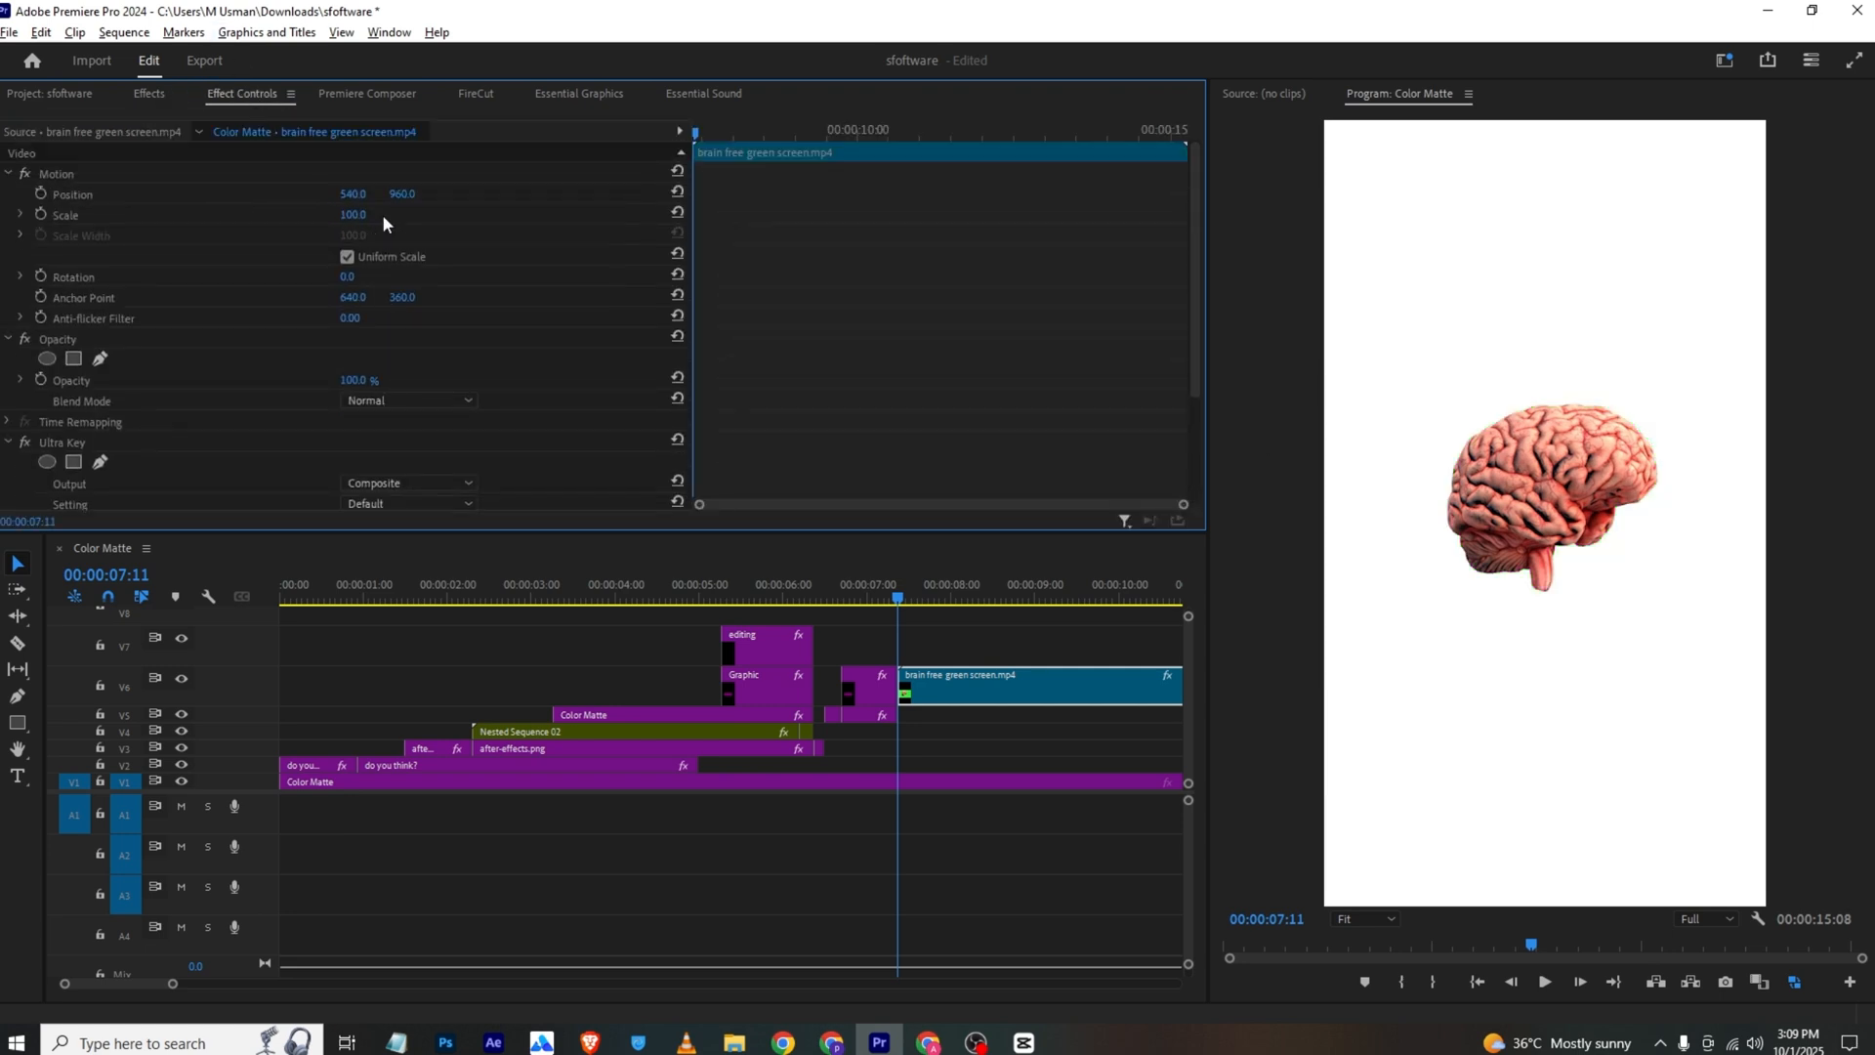
pyautogui.moveTo(353, 215); pyautogui.dragTo(516, 194)
pyautogui.click(41, 194)
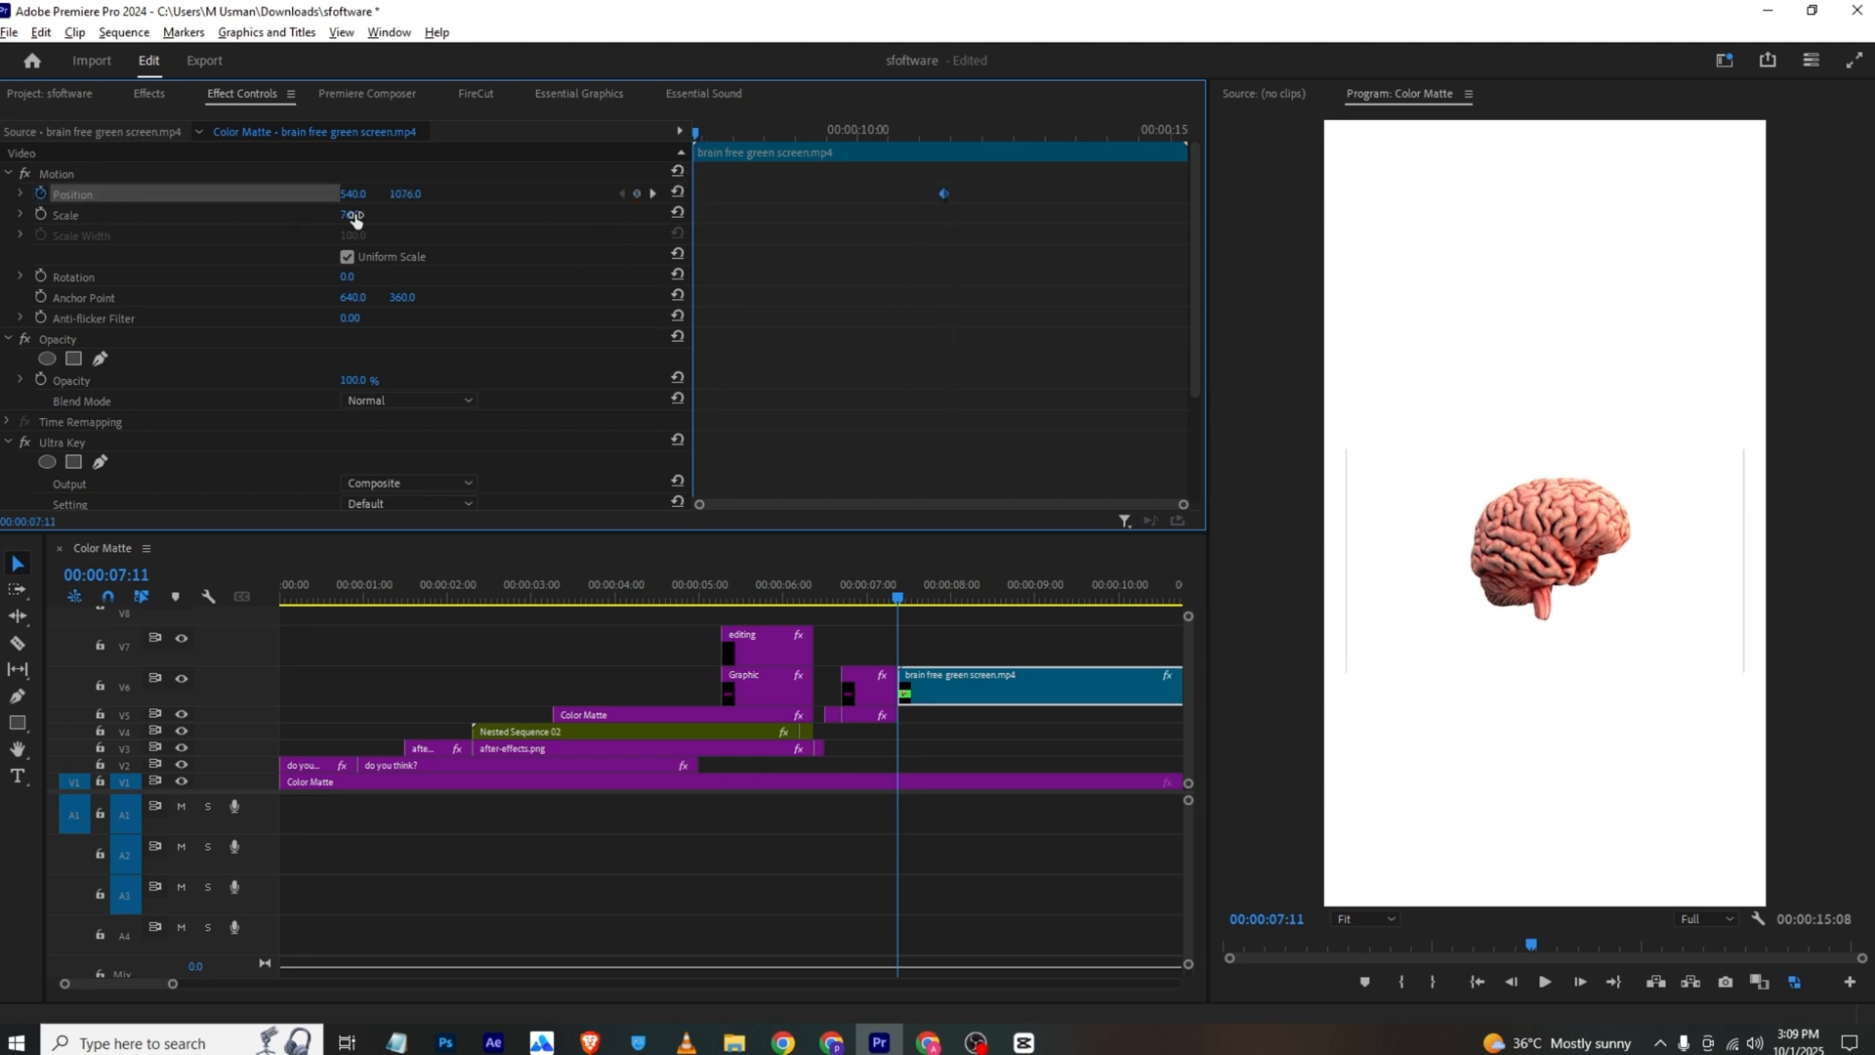
# Set the brain's starting Position off-frame past the right edge at 00:00:07:11, save the project, and preview the slide-in
pyautogui.moveTo(353, 193); pyautogui.dragTo(1802, 193)
pyautogui.hotkey('ctrl', 's')
pyautogui.press('space')
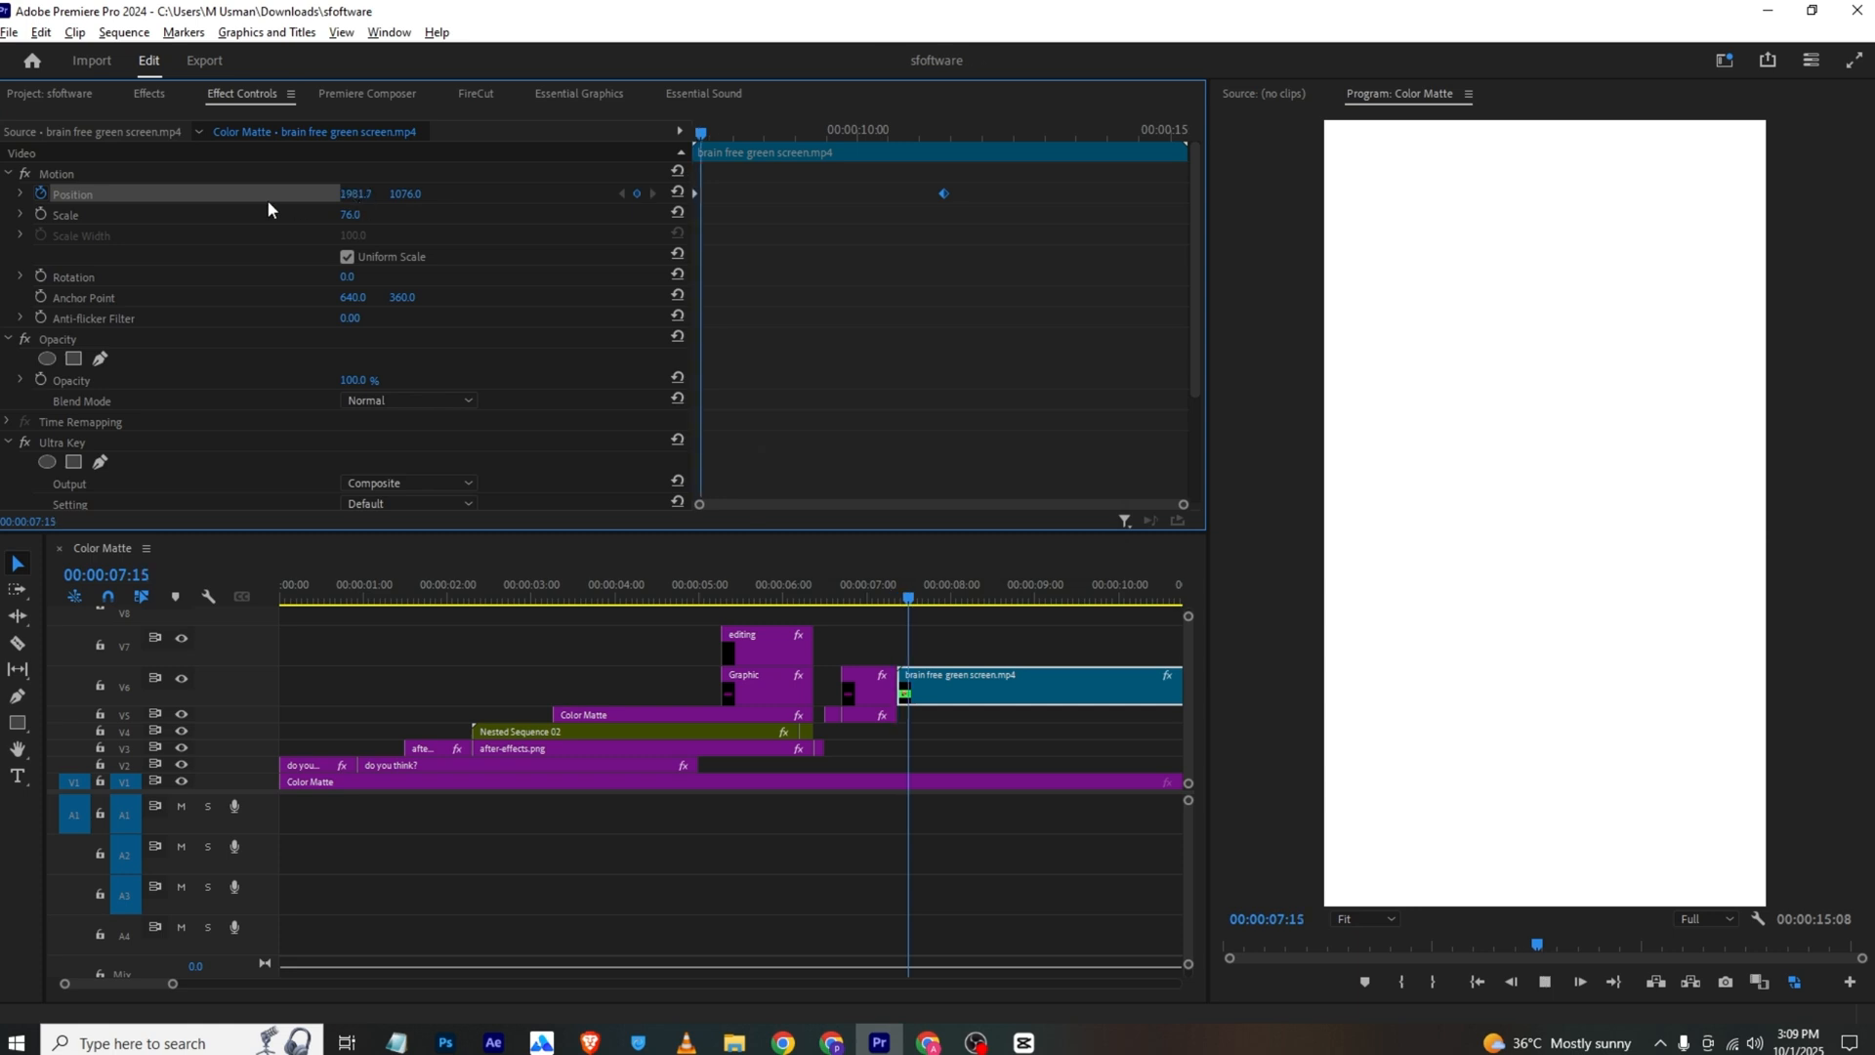
pyautogui.moveTo(172, 984); pyautogui.dragTo(258, 983)
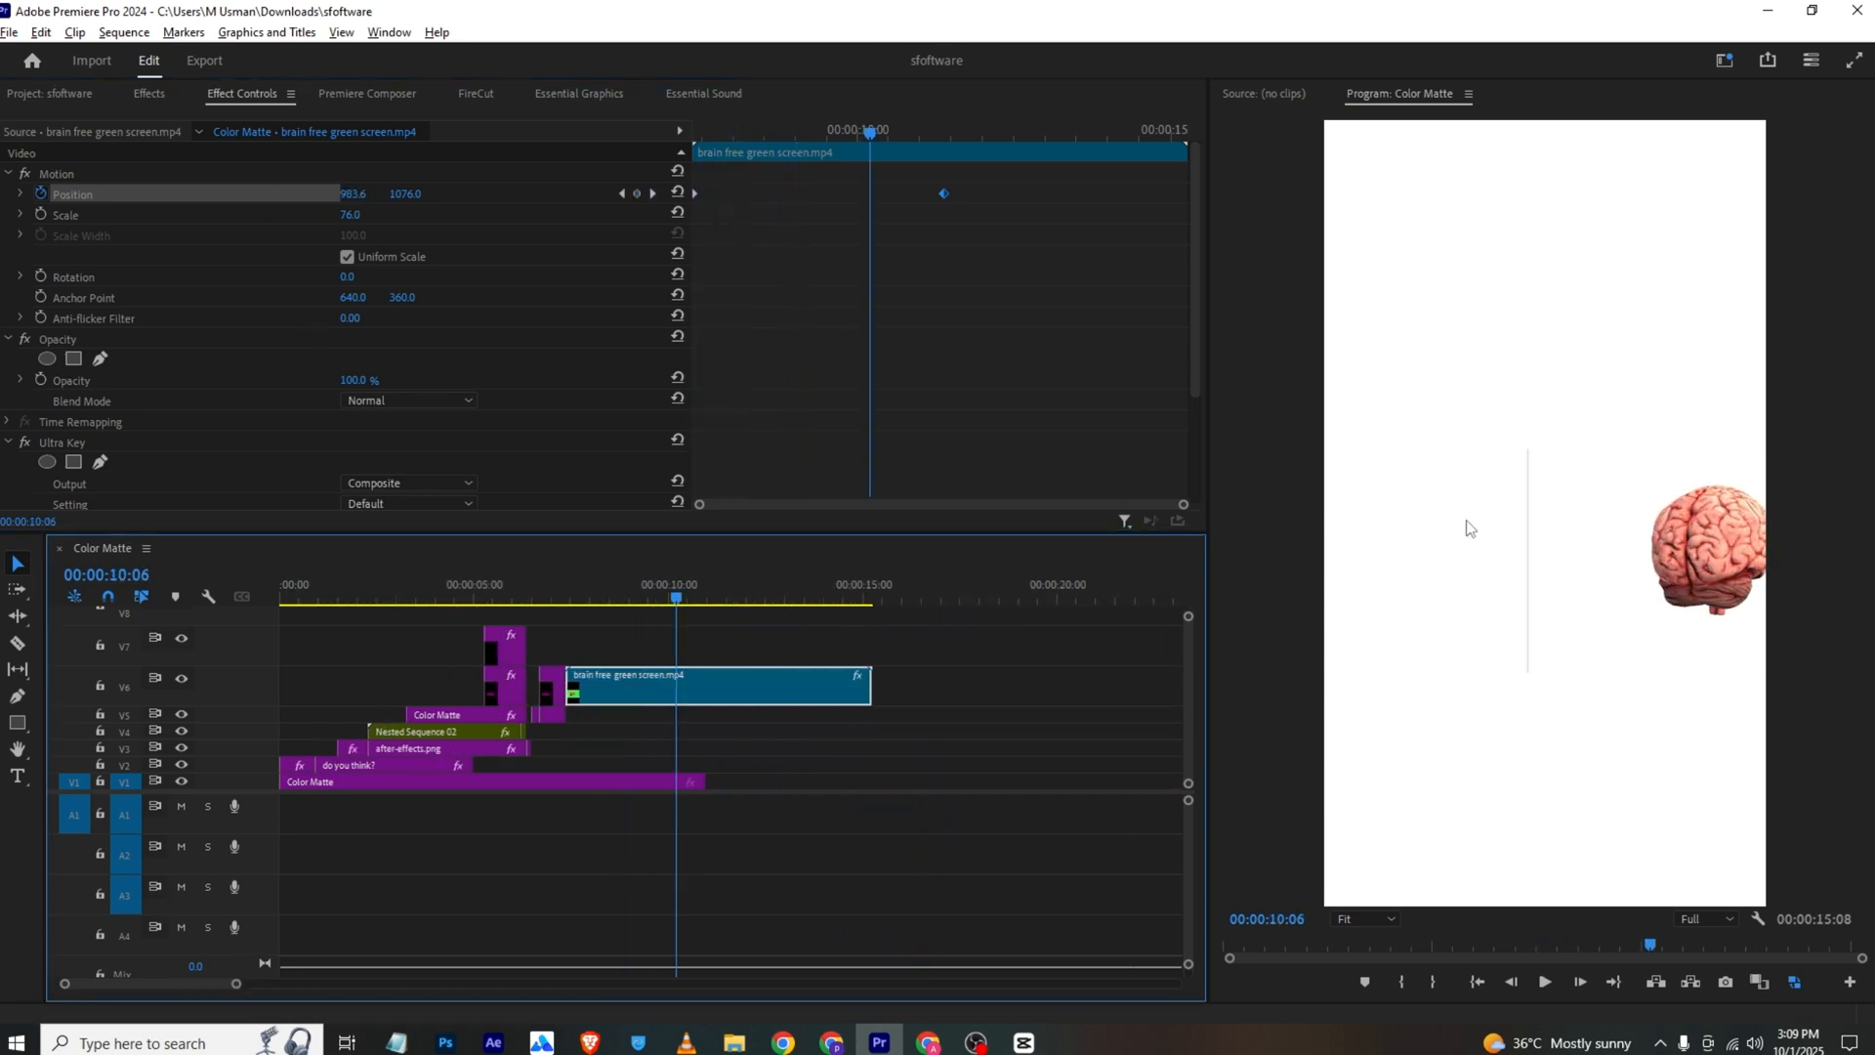
# Refine the brain's Ultra Key matte with Transparency 50, Highlight 19 and Shadow 0, and check the keyed edges around 00:00:10:00
pyautogui.scroll(-3, 191, 283)
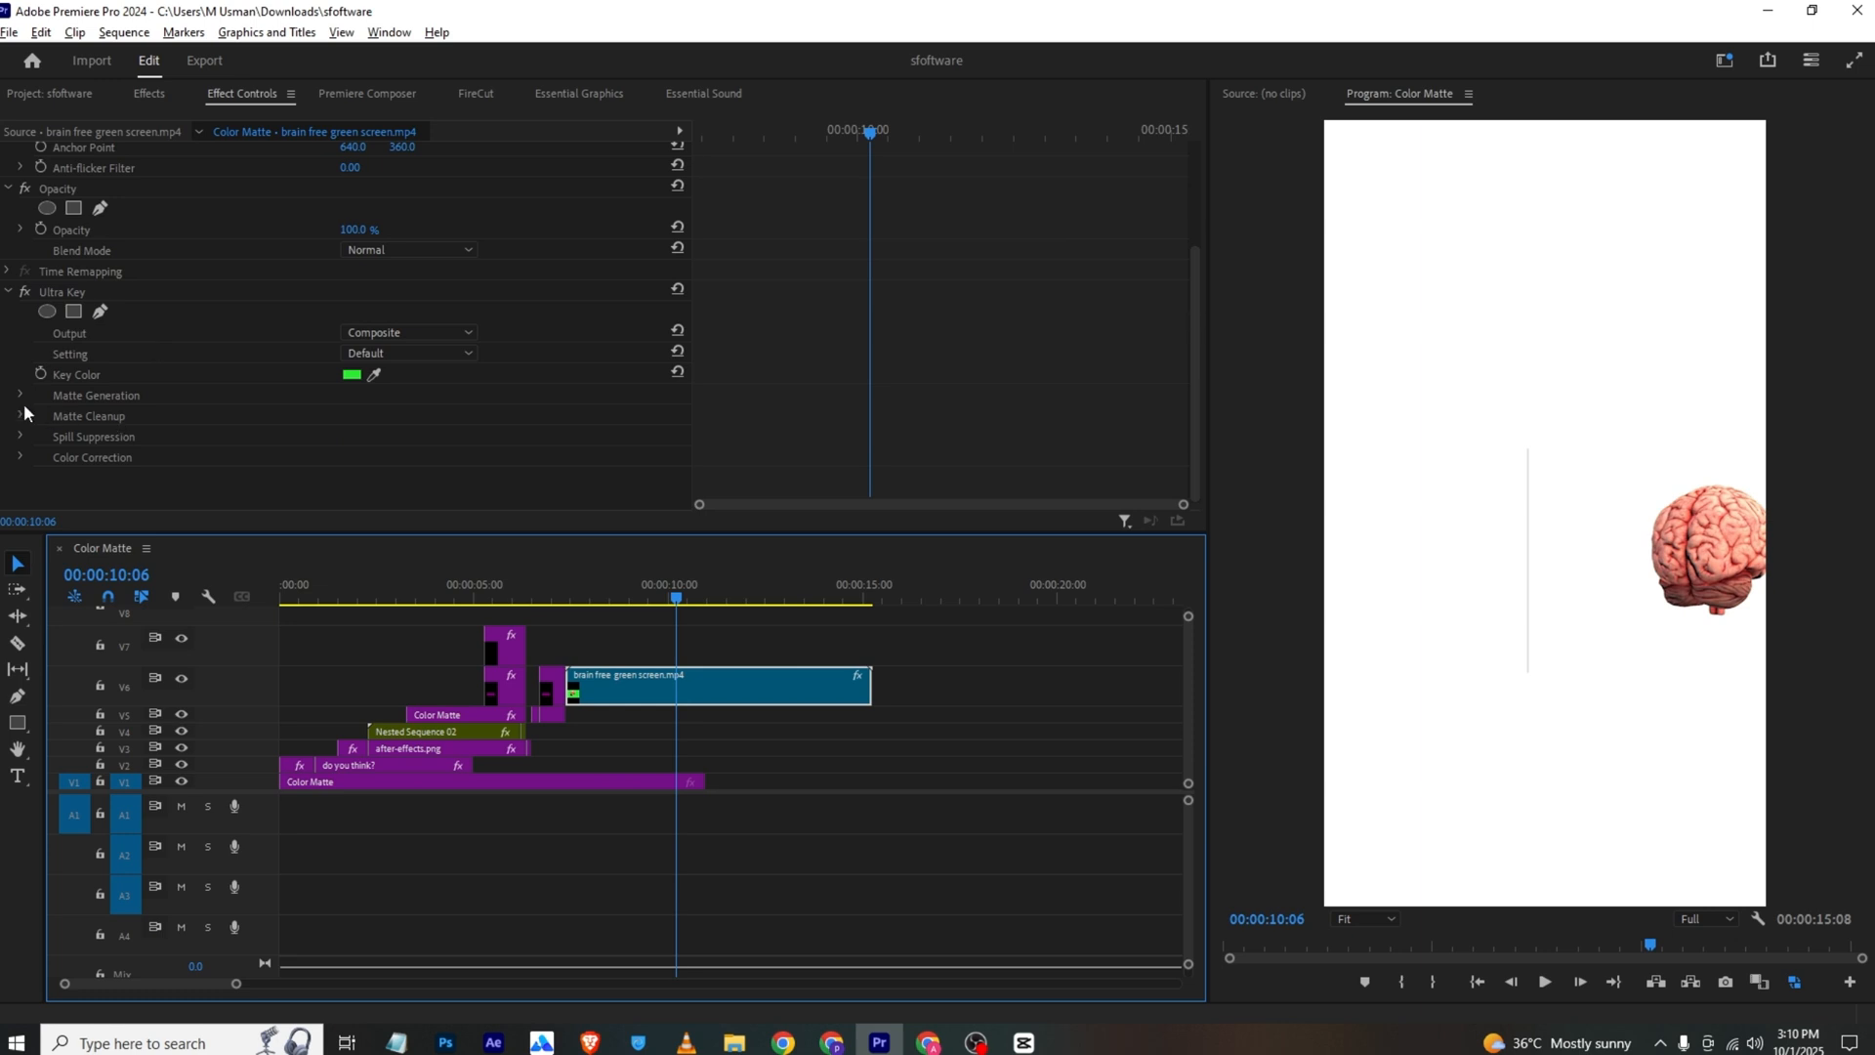
pyautogui.click(20, 395)
pyautogui.scroll(-2, 296, 418)
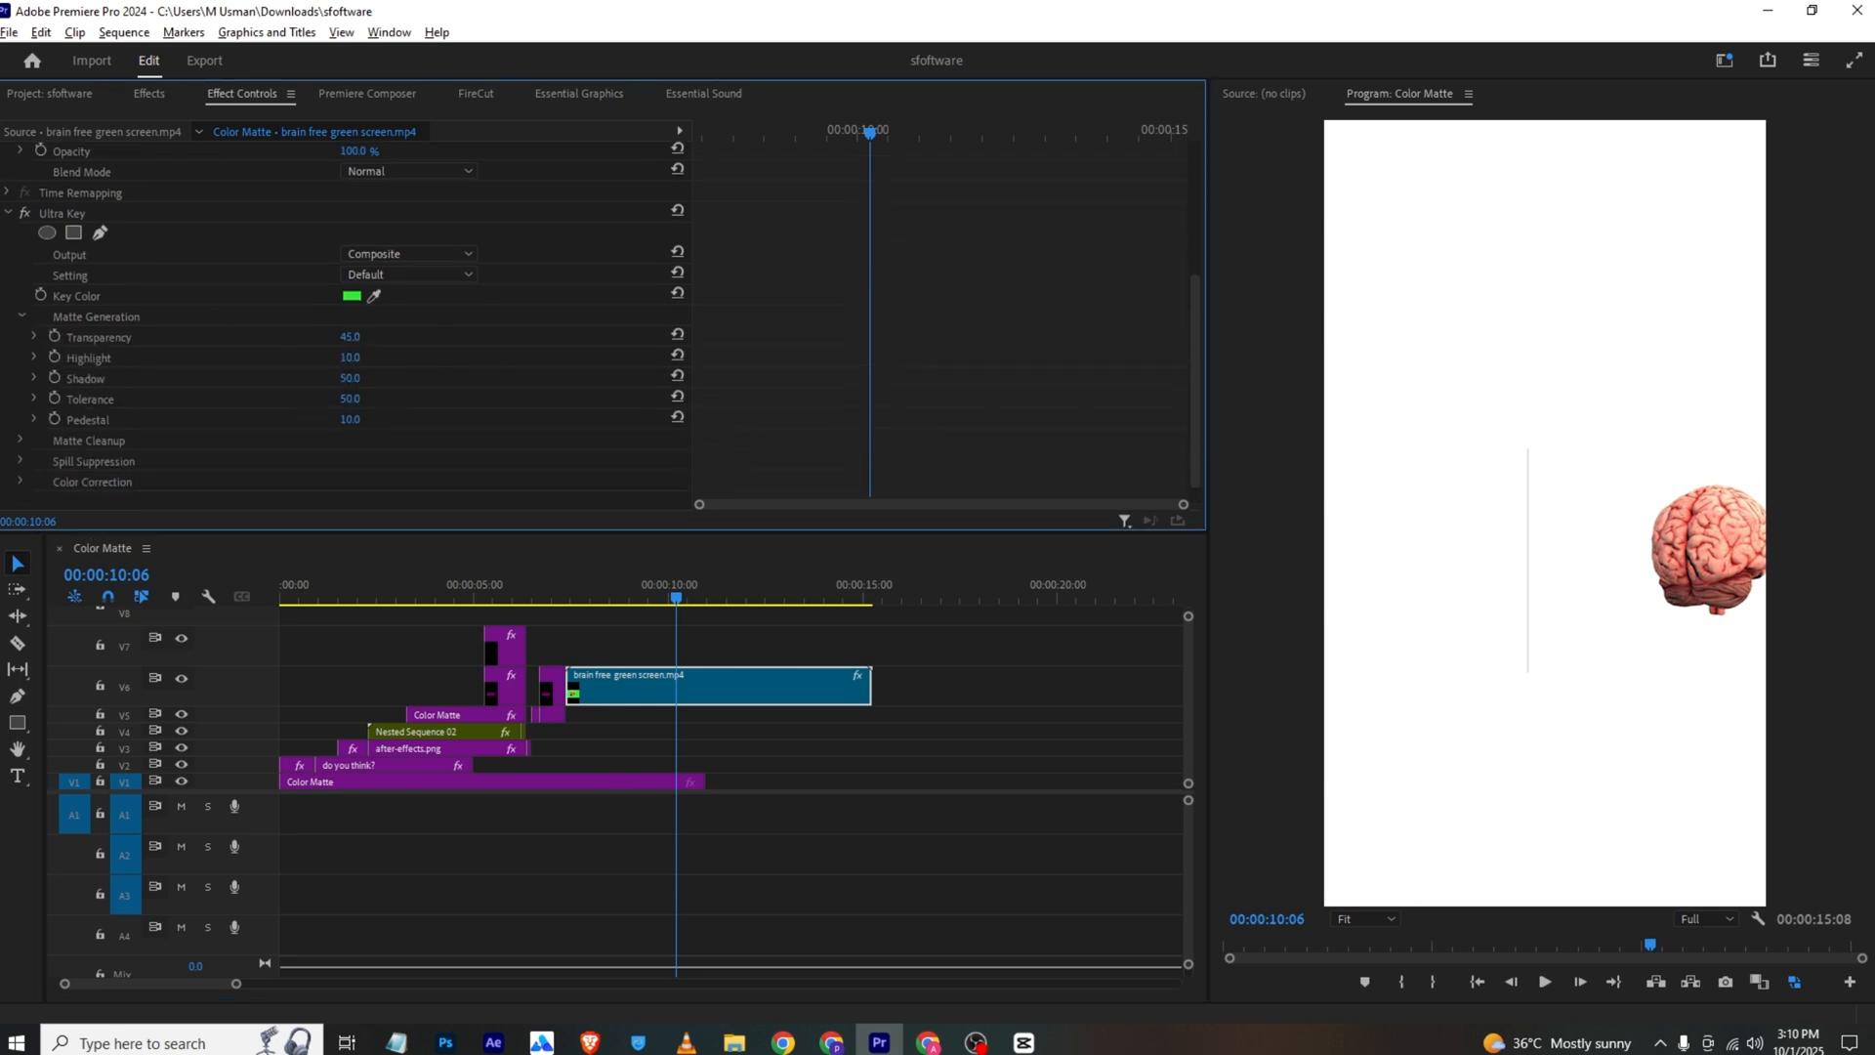
pyautogui.moveTo(356, 358); pyautogui.dragTo(305, 378)
pyautogui.moveTo(644, 586)
pyautogui.mouseDown()
pyautogui.moveTo(698, 596)
pyautogui.moveTo(673, 609)
pyautogui.mouseUp()
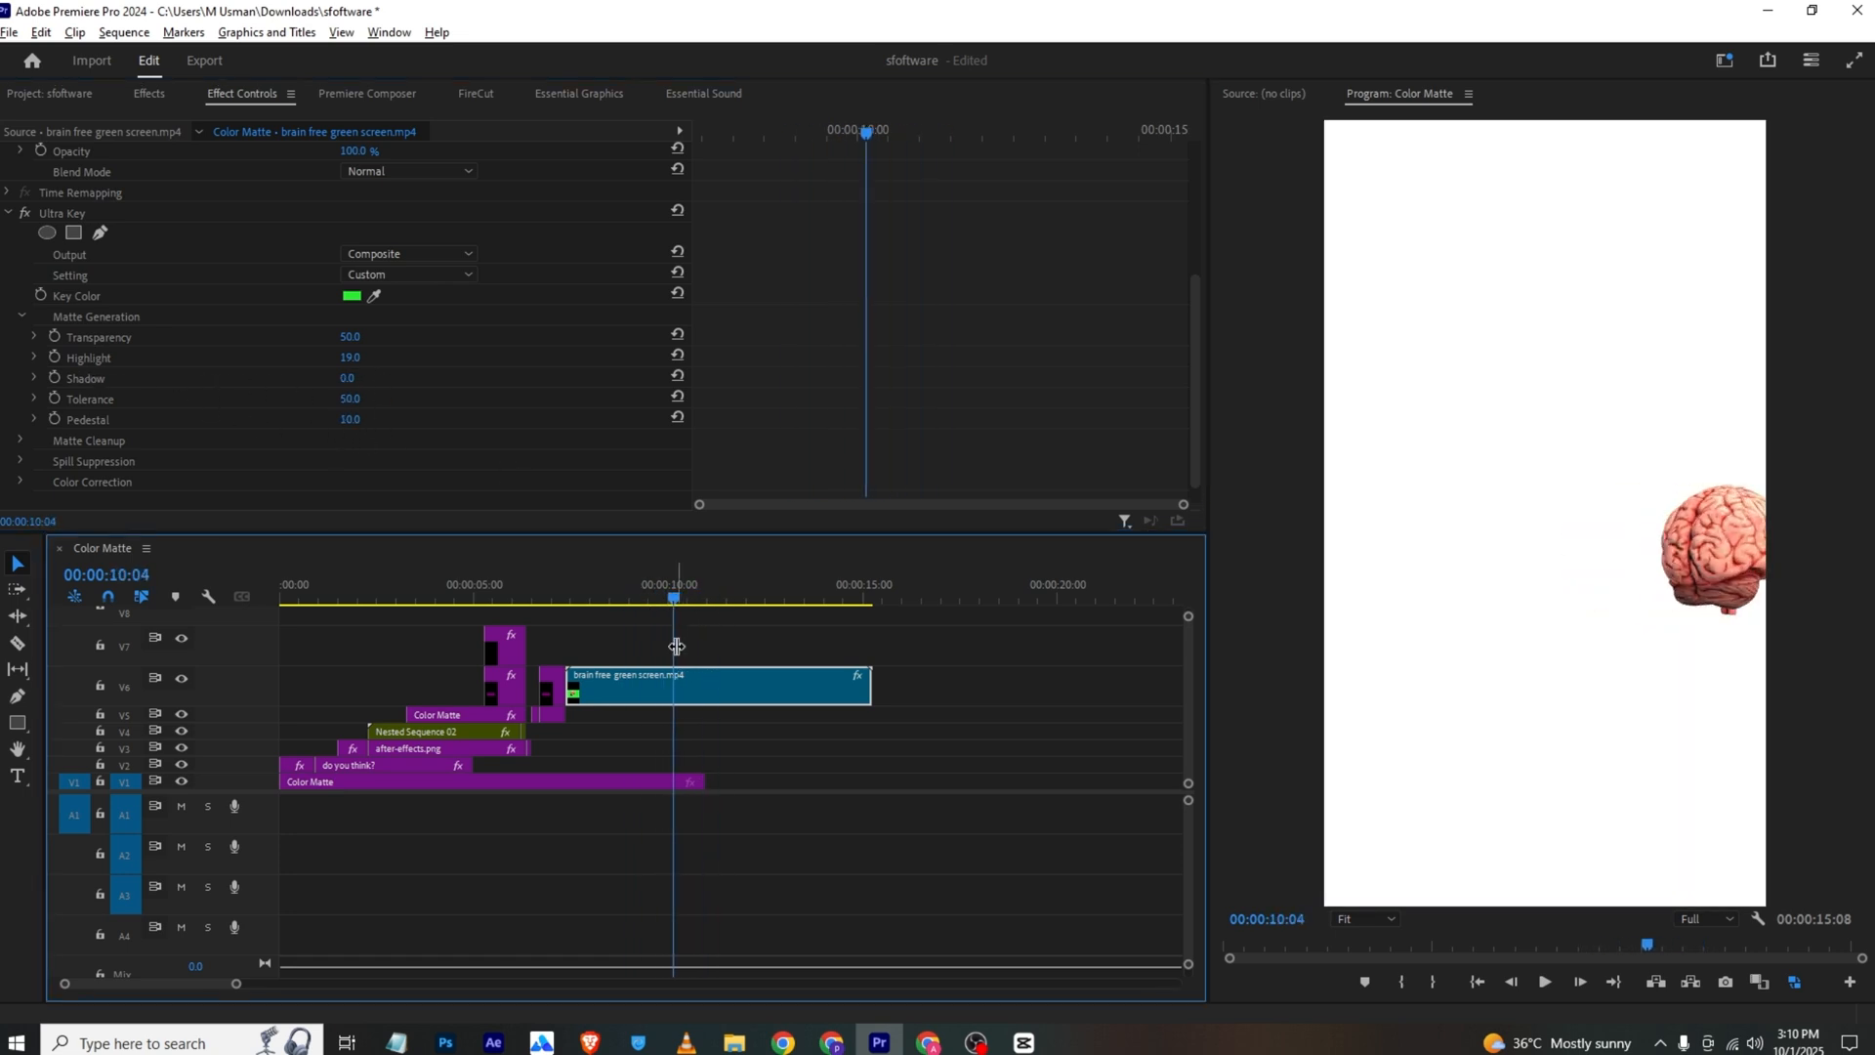
pyautogui.click(667, 577)
# Move the brain's final Position keyframe to about 00:00:08:16, apply Ease In to both Position keyframes, and preview the motion
pyautogui.scroll(5, 823, 342)
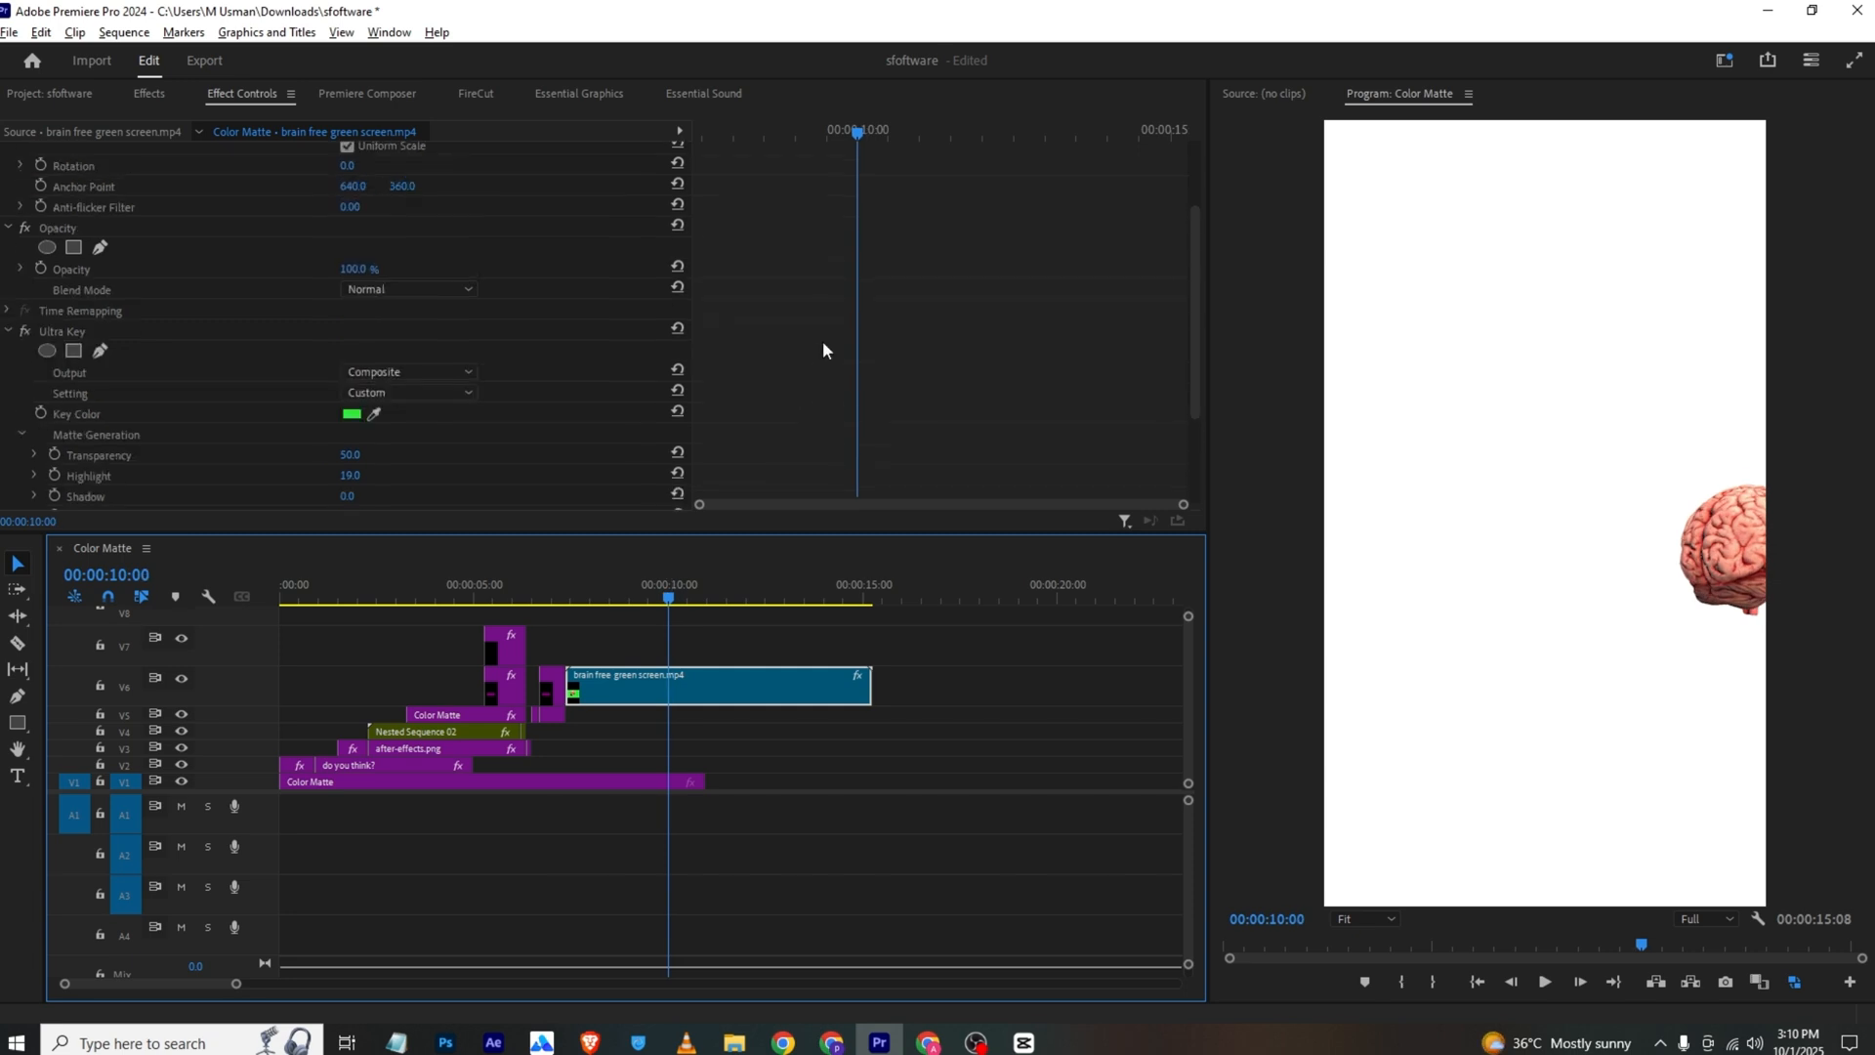
pyautogui.moveTo(941, 194); pyautogui.dragTo(765, 213)
pyautogui.moveTo(801, 179); pyautogui.dragTo(641, 240)
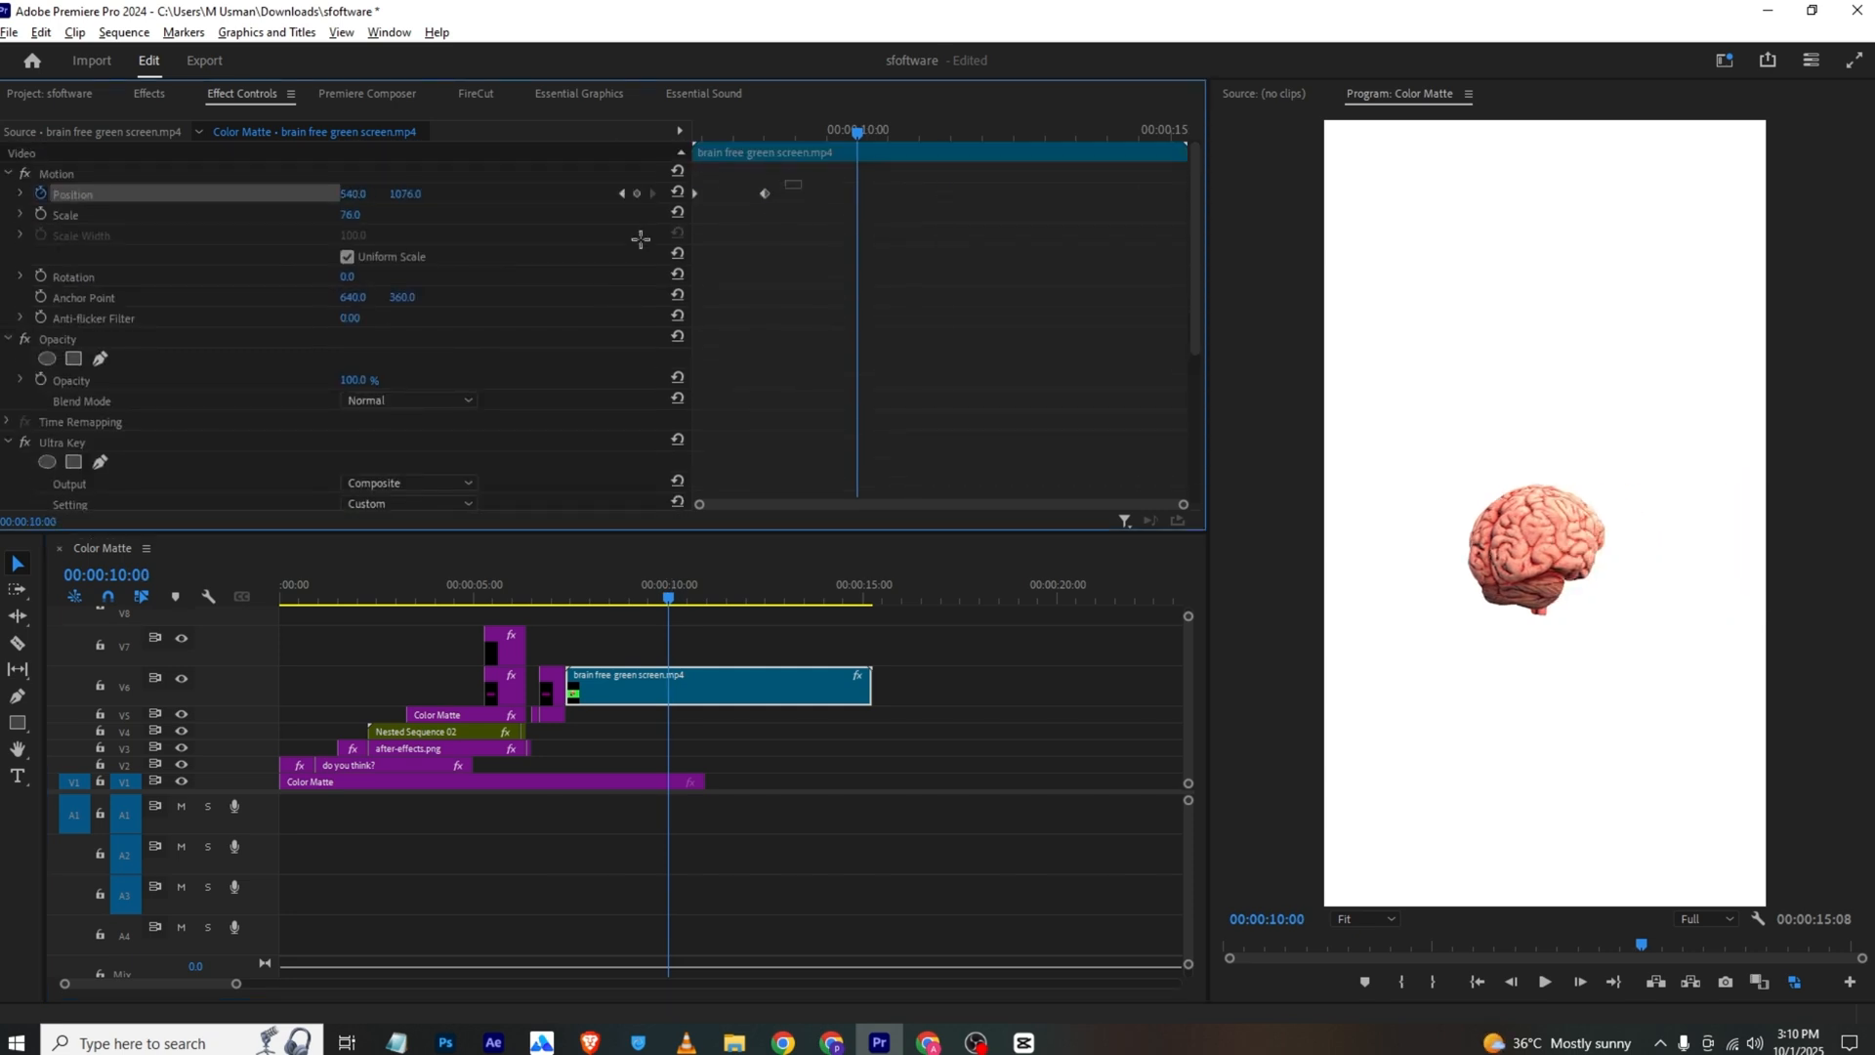
pyautogui.rightClick(759, 207)
pyautogui.click(1016, 477)
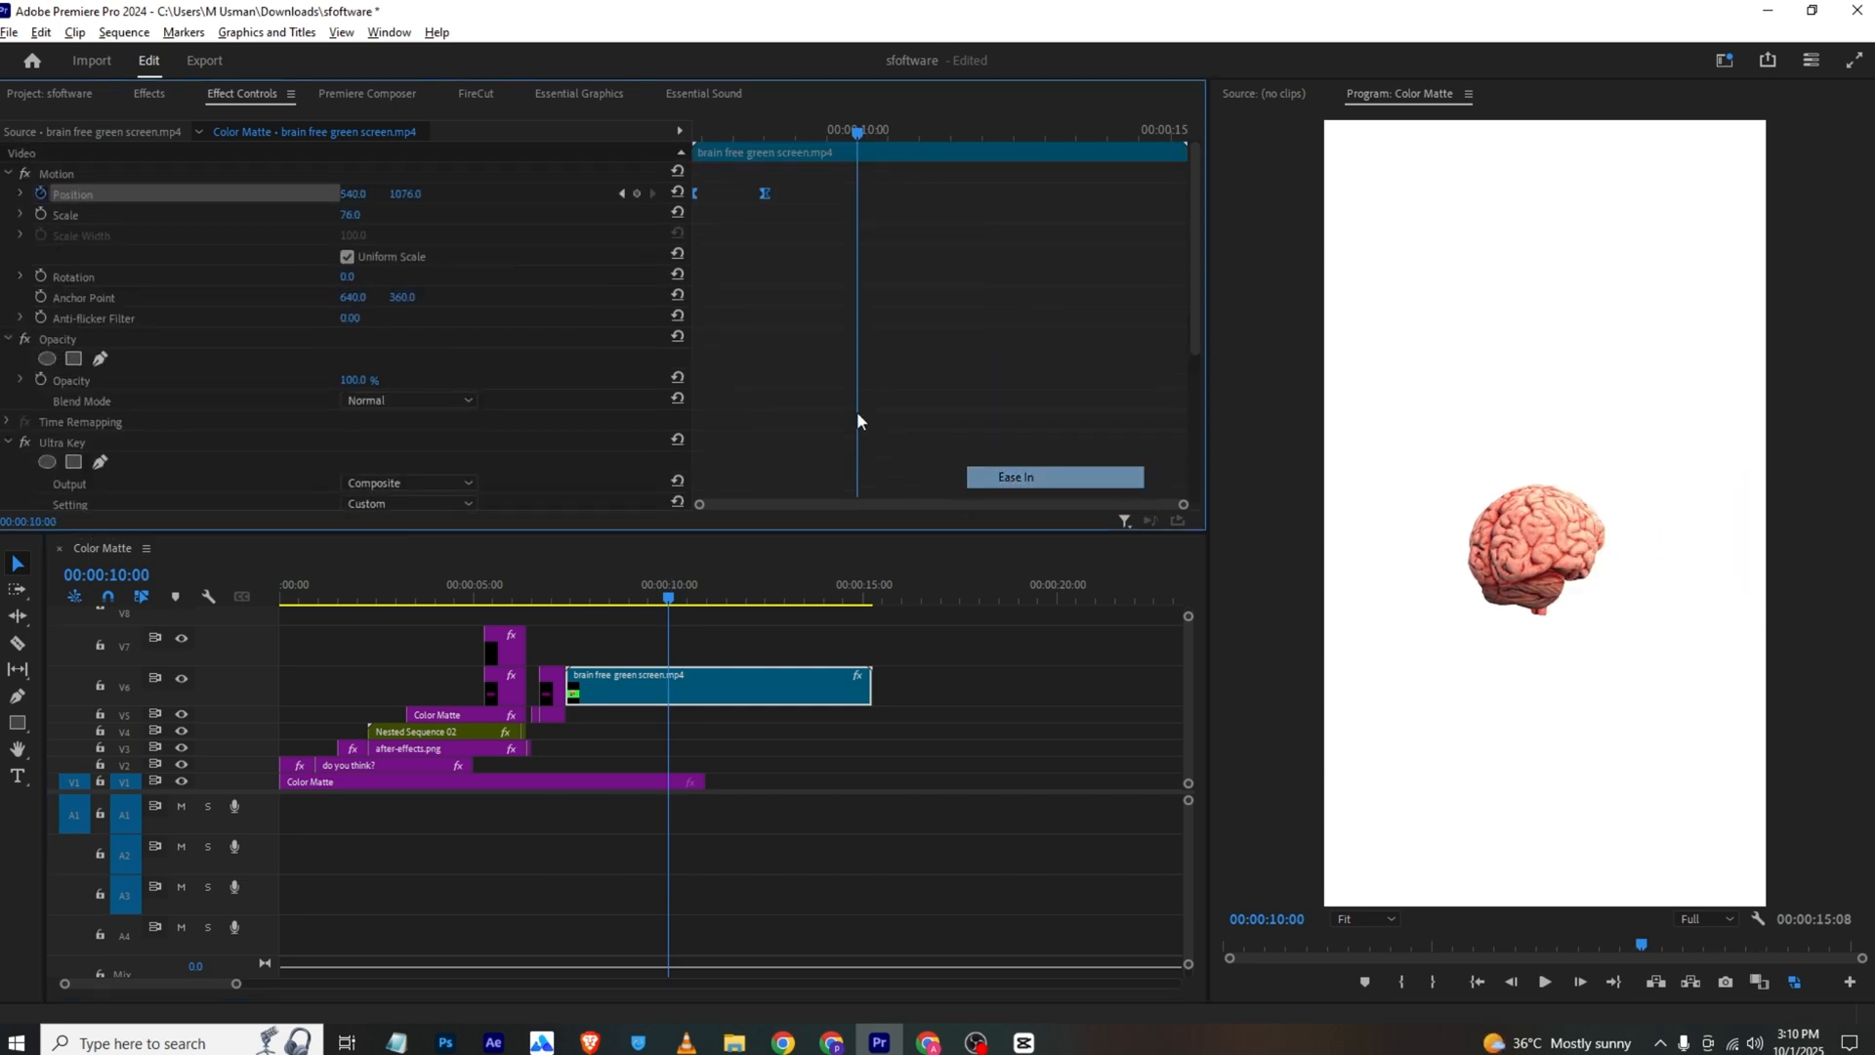
pyautogui.moveTo(717, 125); pyautogui.dragTo(608, 143)
pyautogui.press('space')
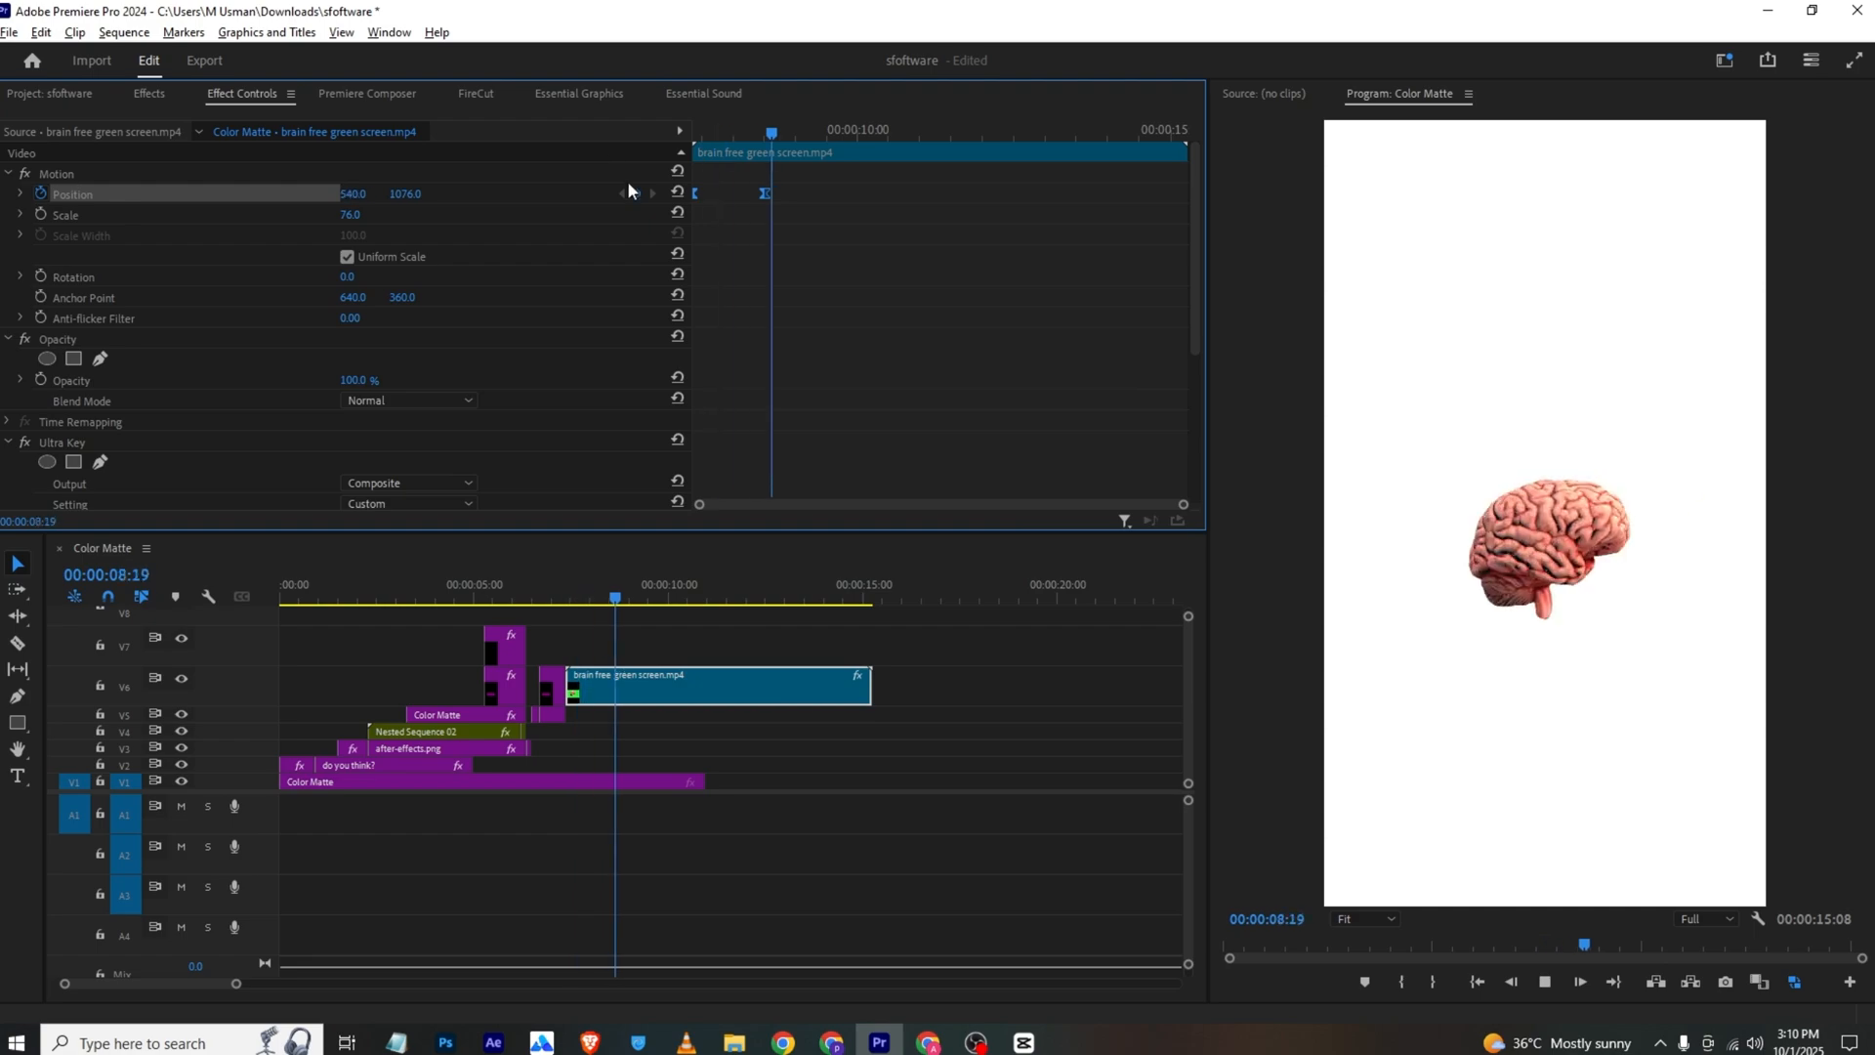
# Check the "TOOLS" scene in the VLC reference, and add the text "tools" in Premiere Pro at 00:00:09:18
pyautogui.click(687, 1042)
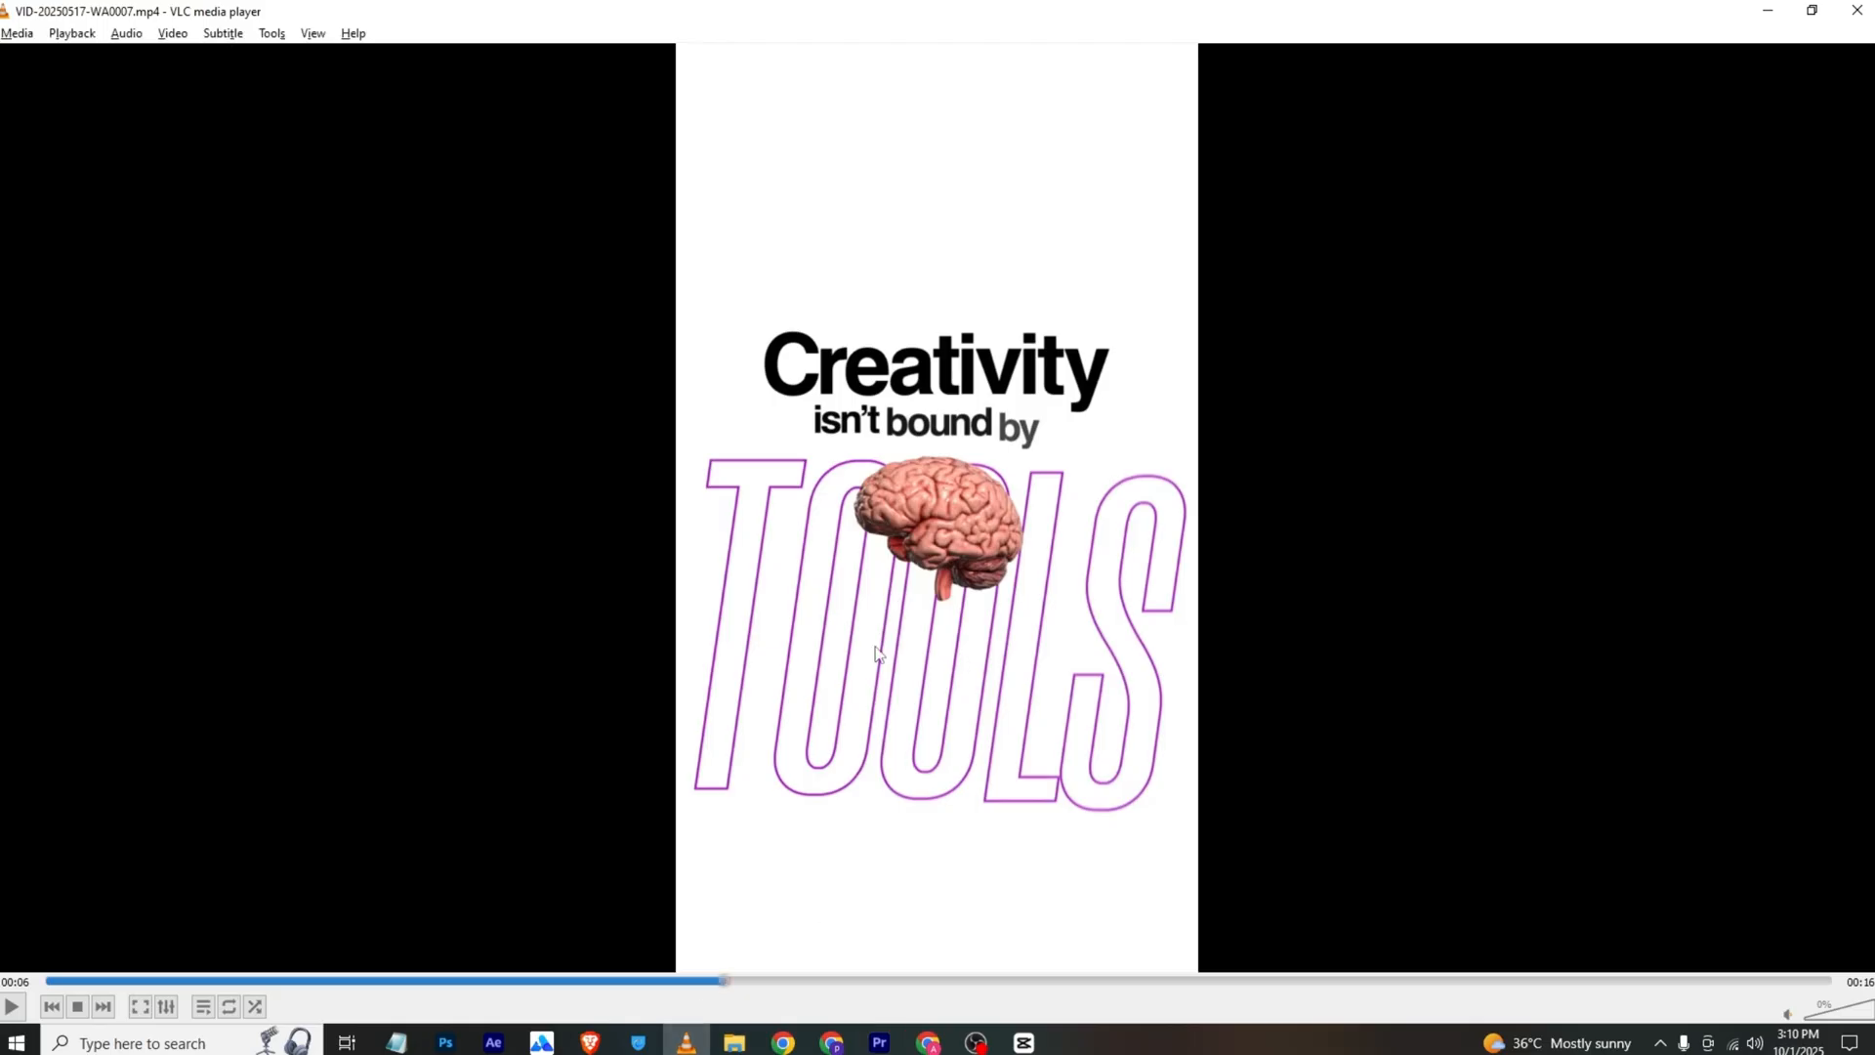
pyautogui.hotkey('alt', 'Tab')
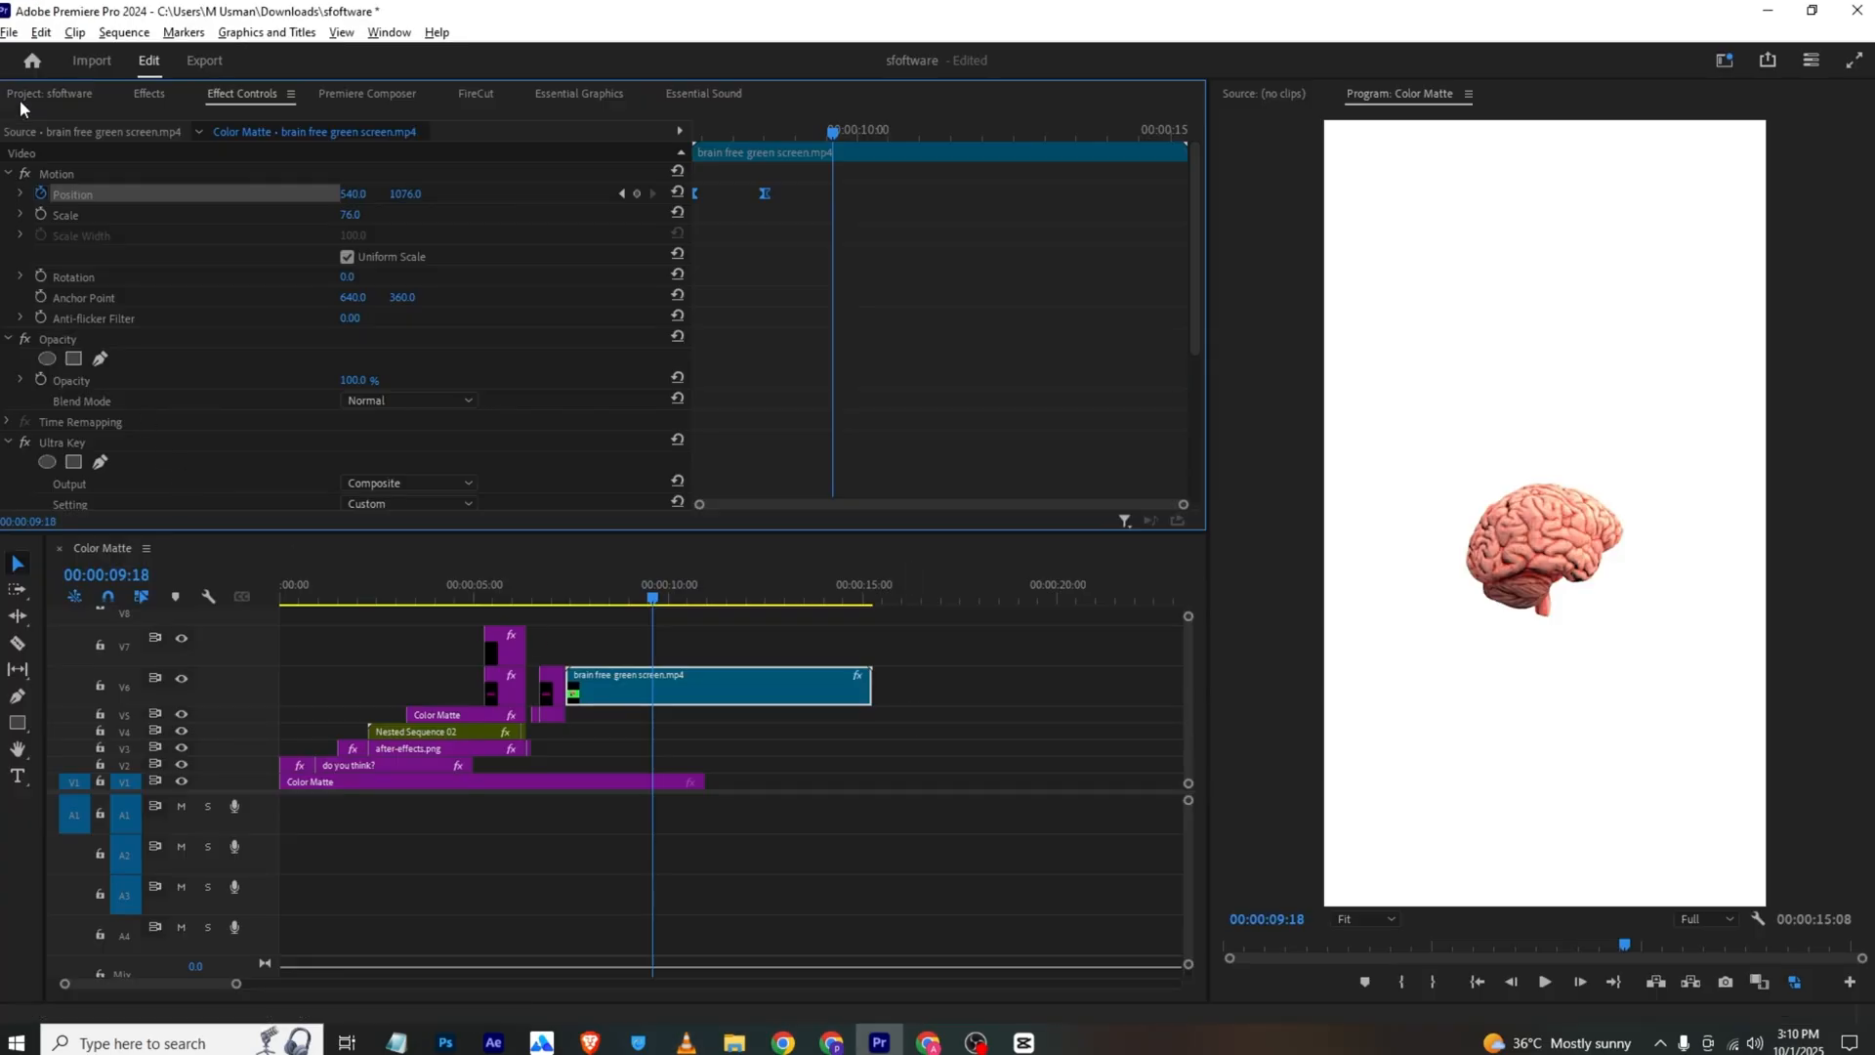
pyautogui.click(471, 621)
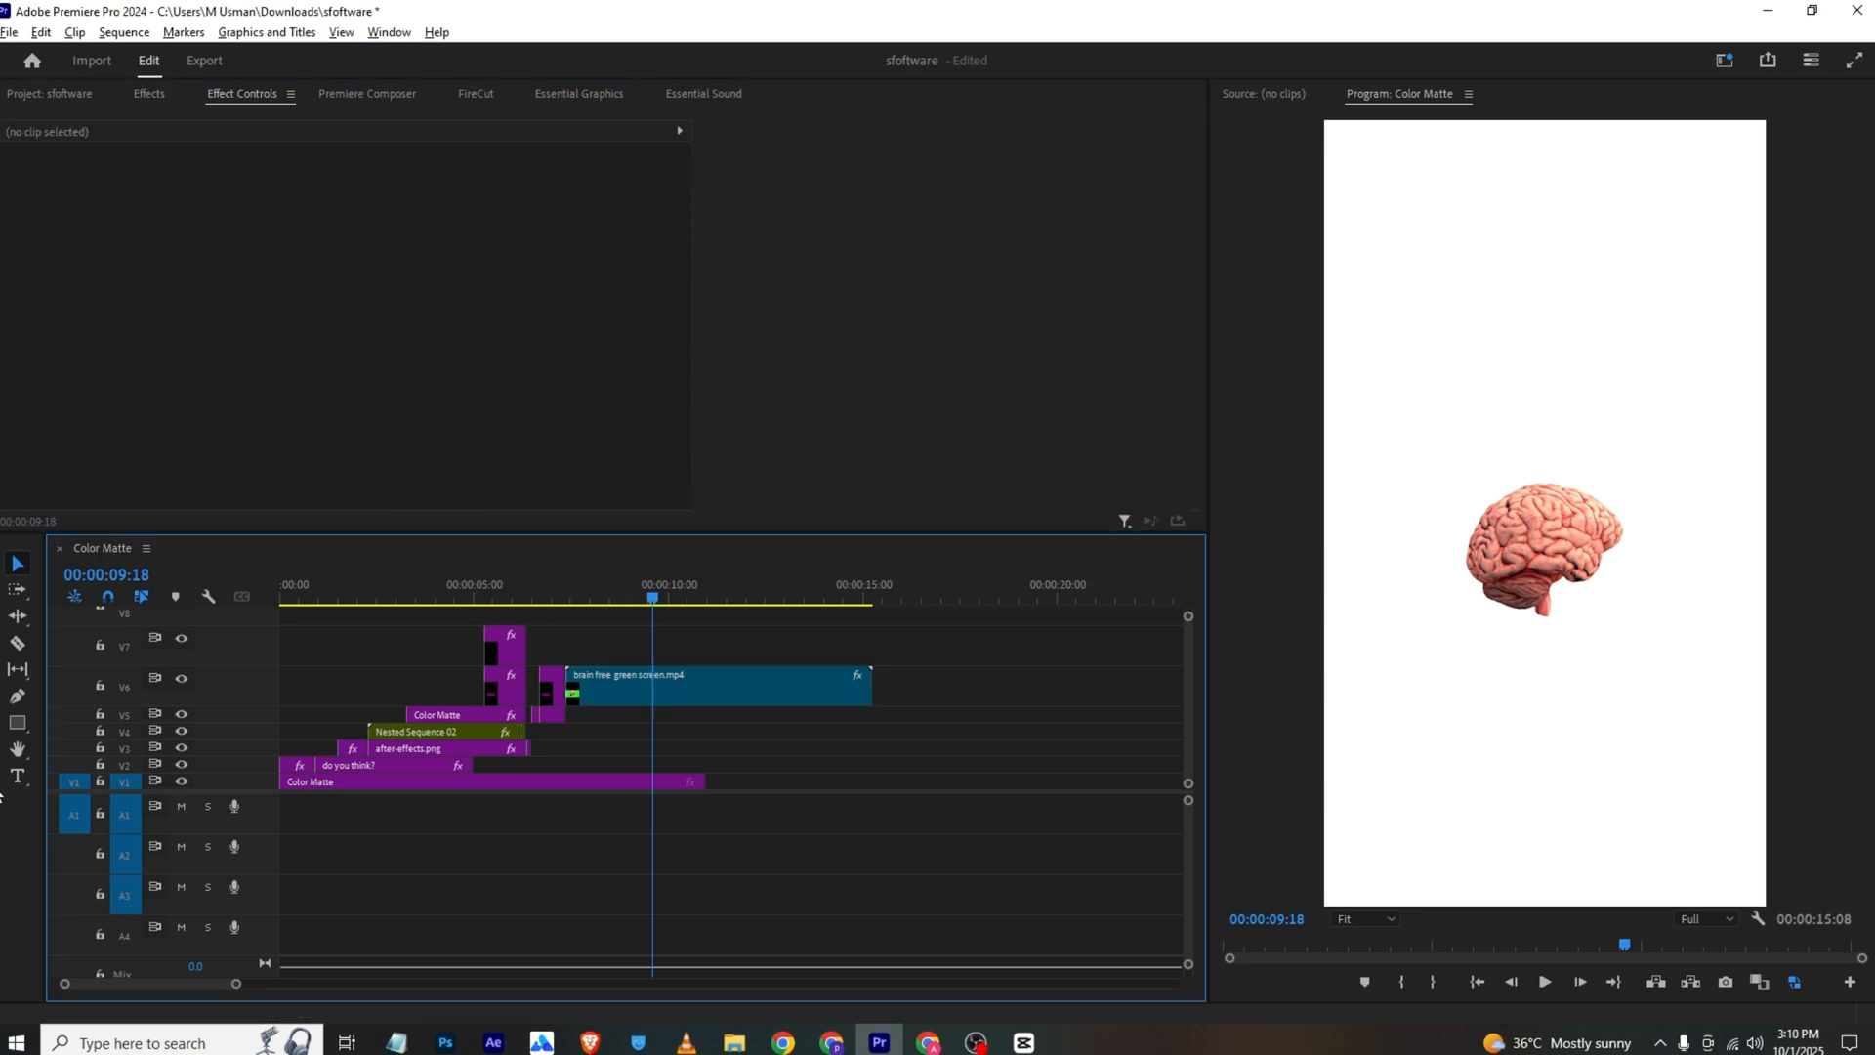
pyautogui.click(12, 779)
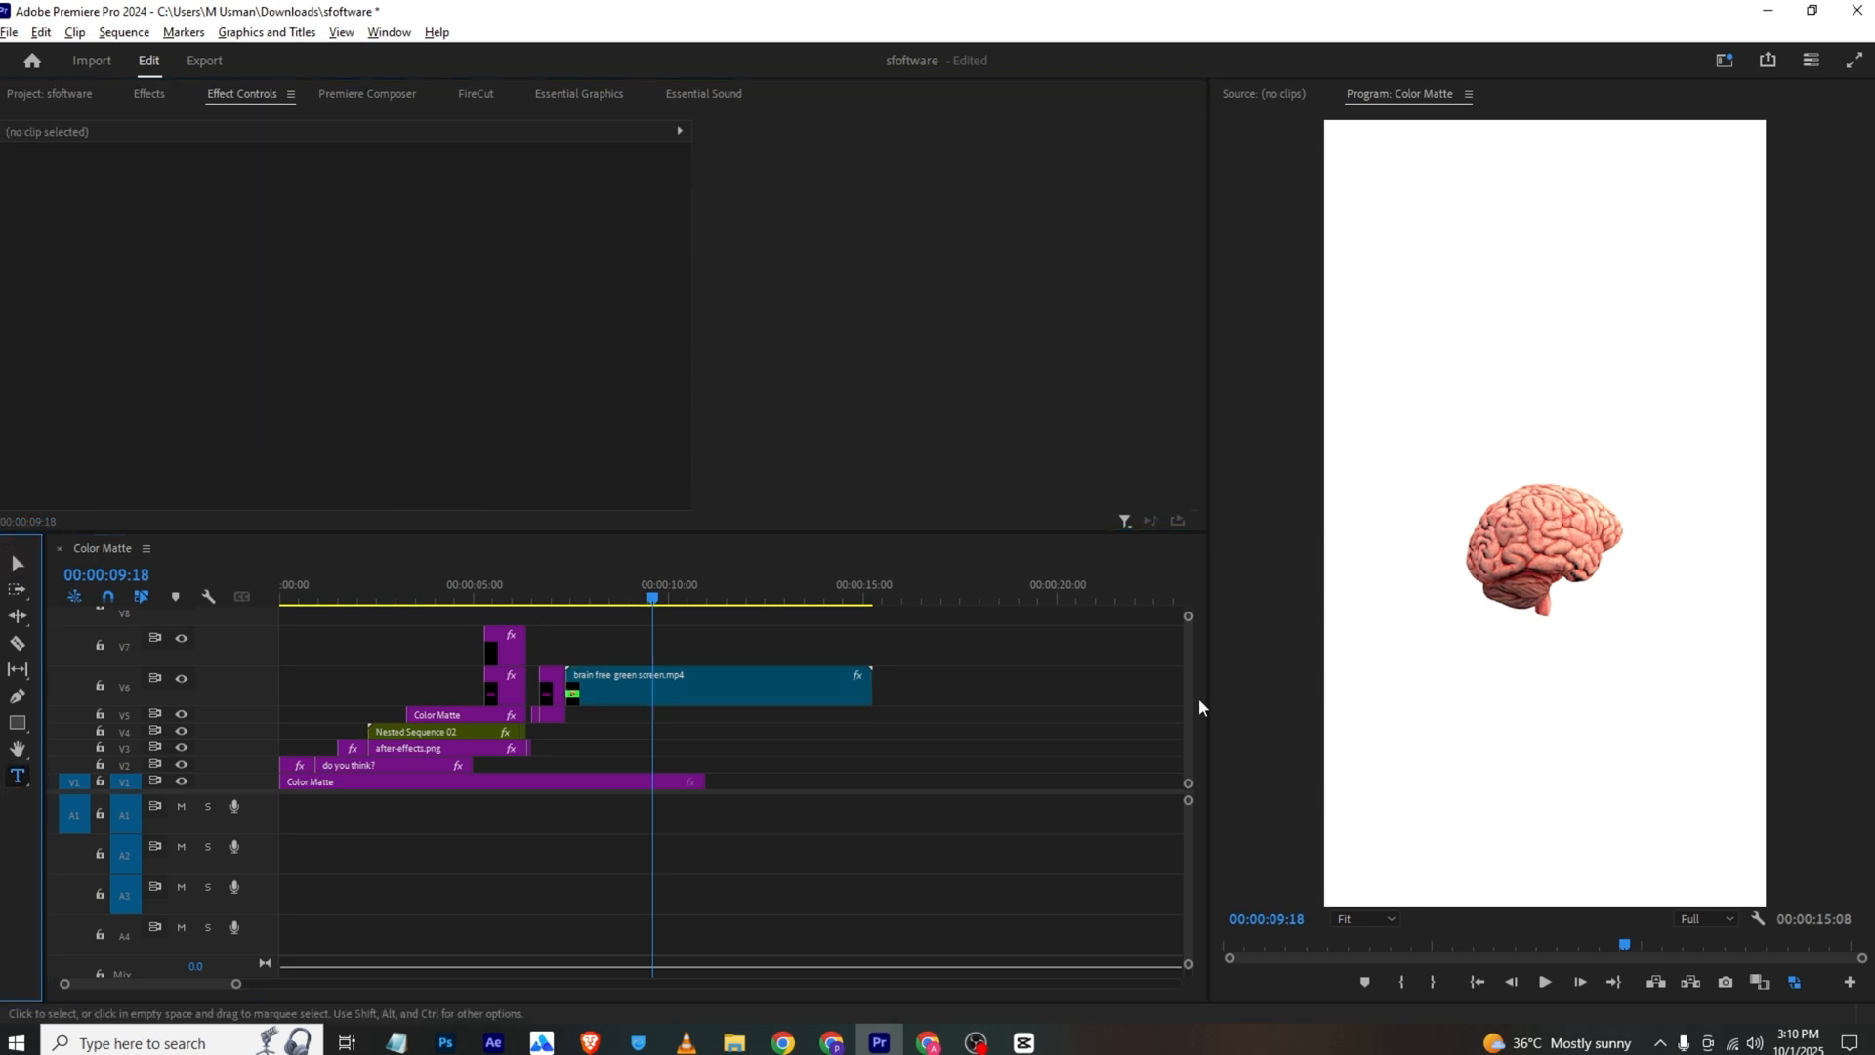
pyautogui.click(1375, 633)
pyautogui.write('tools')
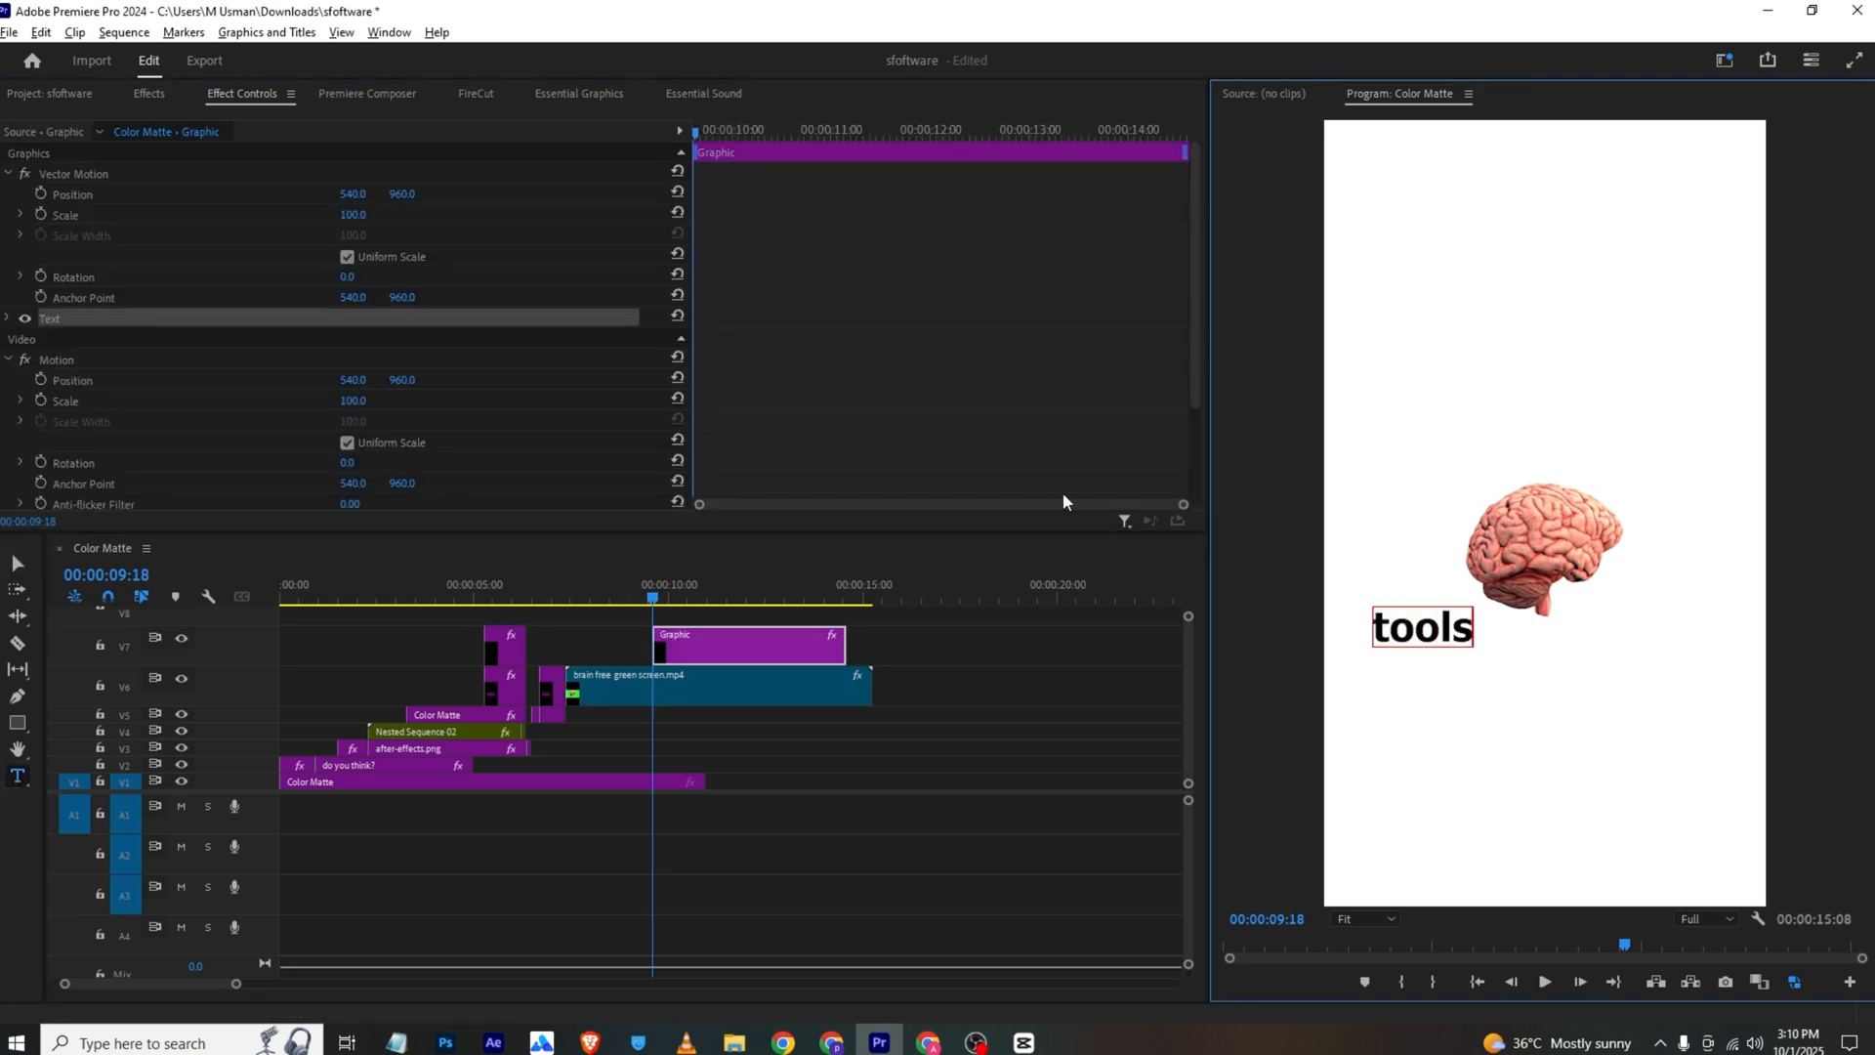
# Change the font of the "tools" text to VIRUST
pyautogui.click(633, 97)
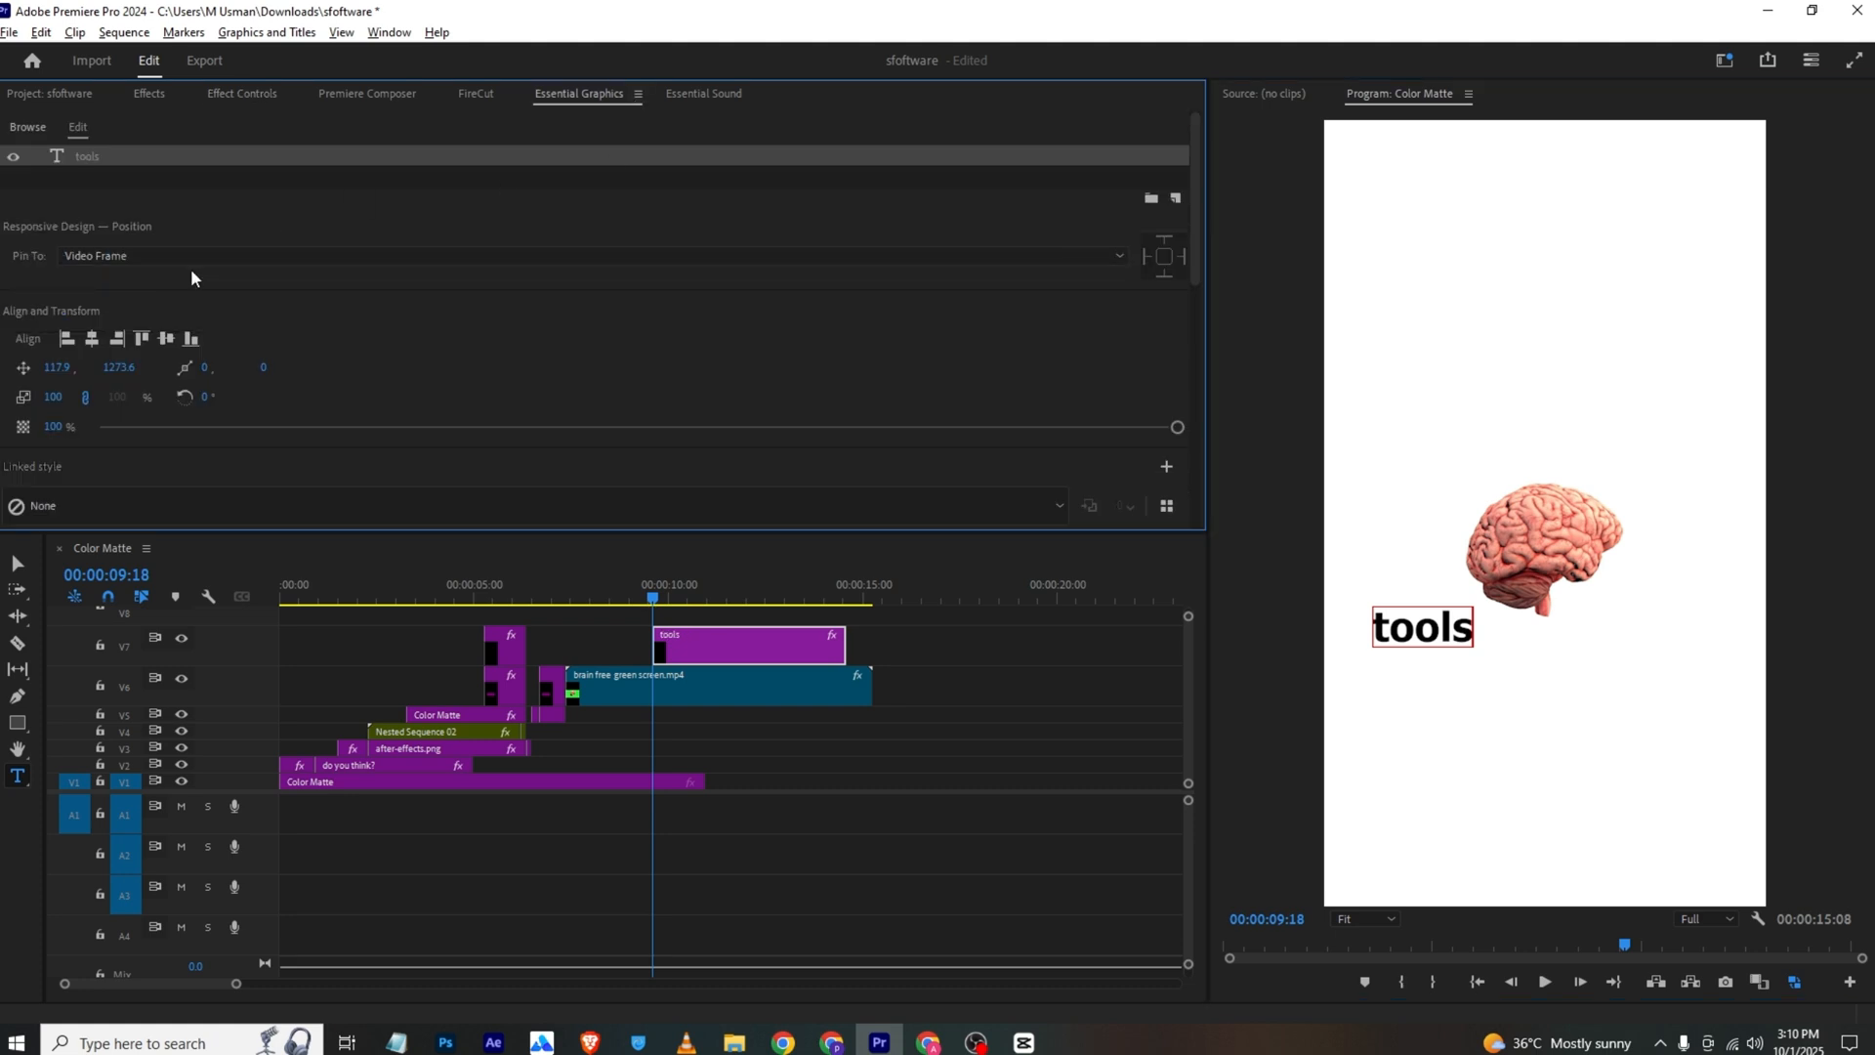
pyautogui.scroll(-2, 129, 385)
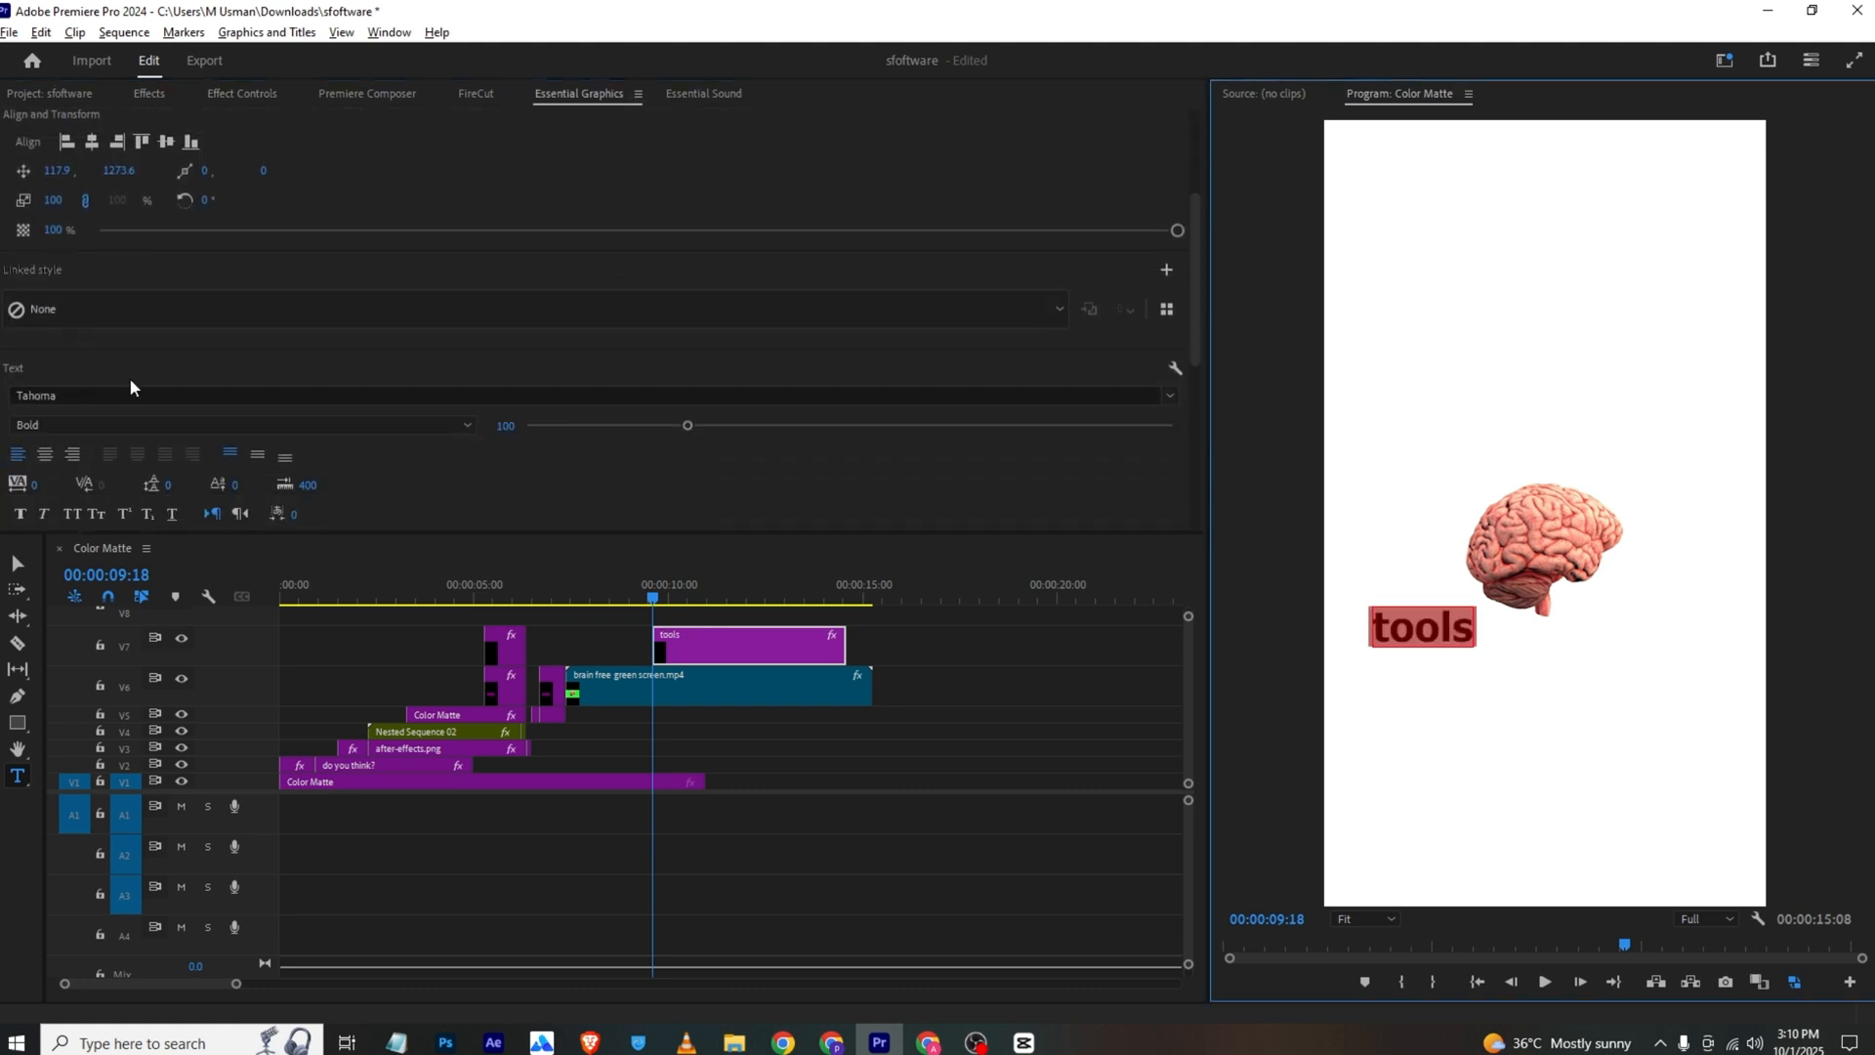
pyautogui.click(130, 391)
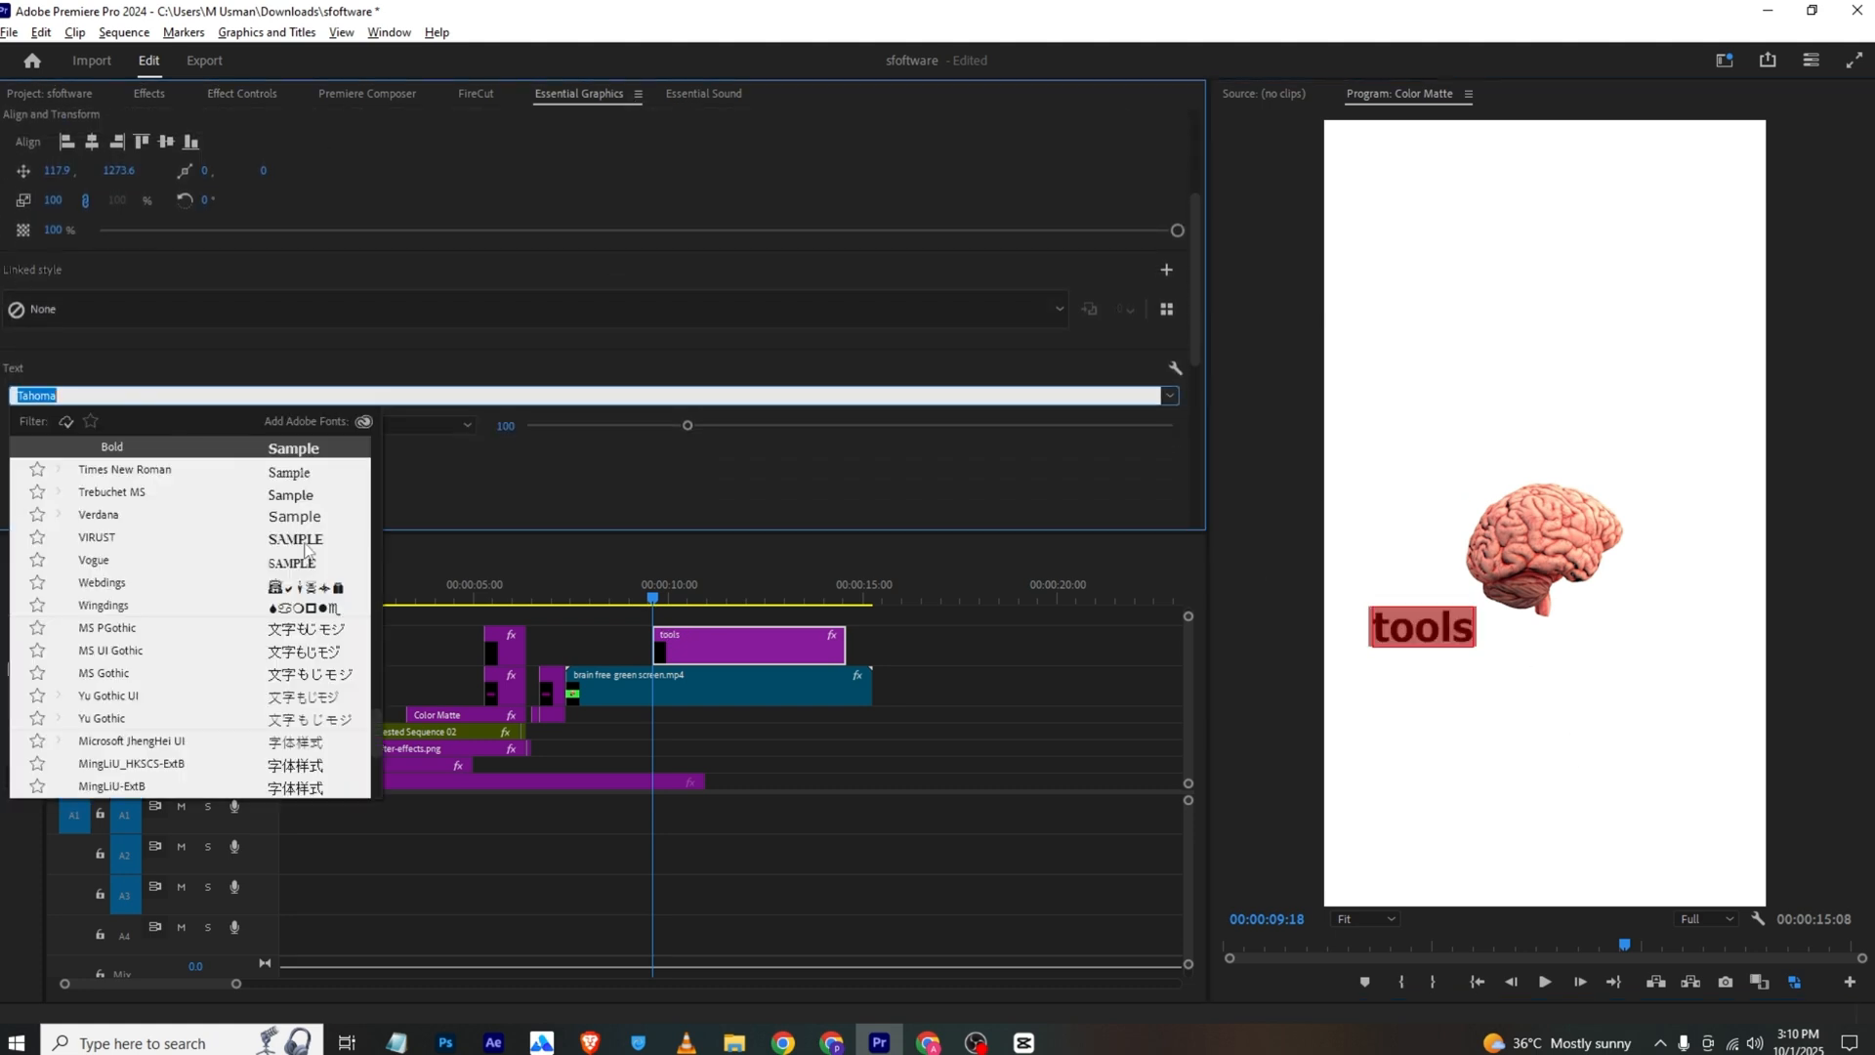
pyautogui.click(305, 541)
# Stretch the "tools" graphic non-uniformly to Scale Height 923 and Scale Width 320, and position it at 1340, -1197
pyautogui.click(234, 95)
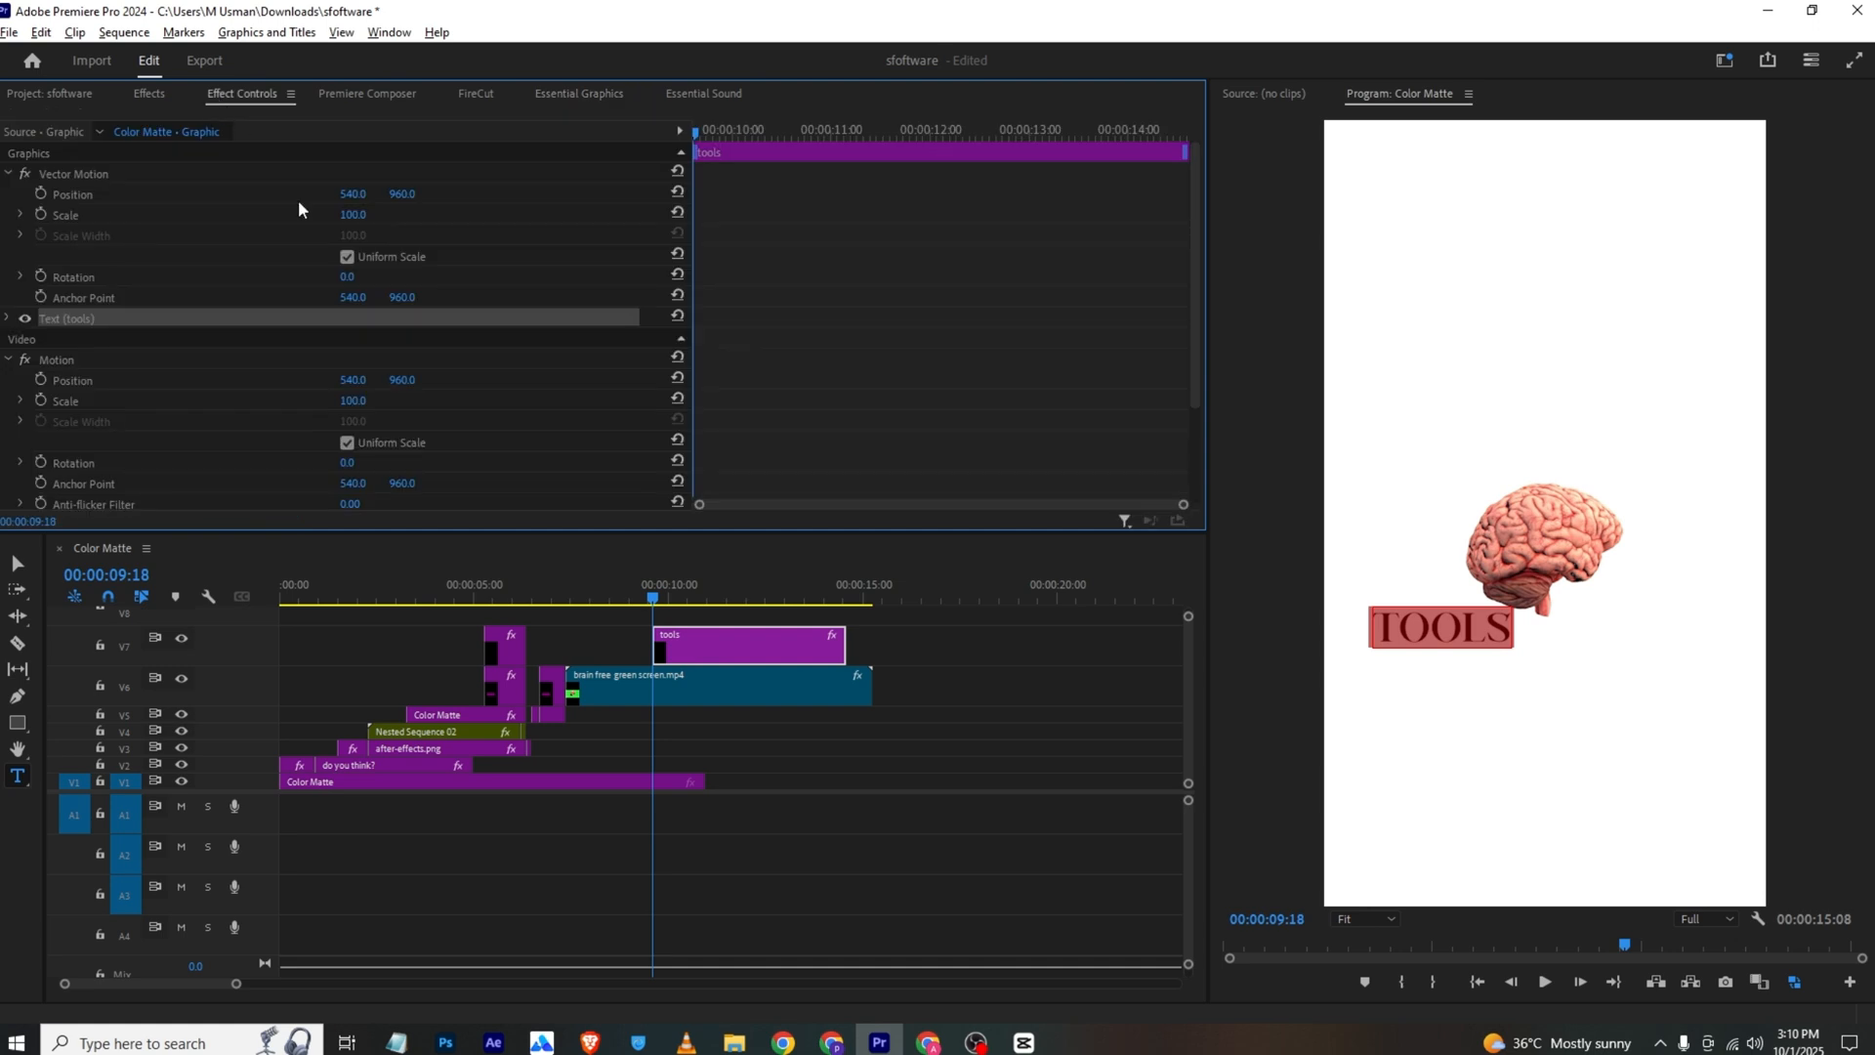
pyautogui.click(353, 215)
pyautogui.write('312')
pyautogui.press('Return')
pyautogui.moveTo(405, 195); pyautogui.dragTo(1125, 194)
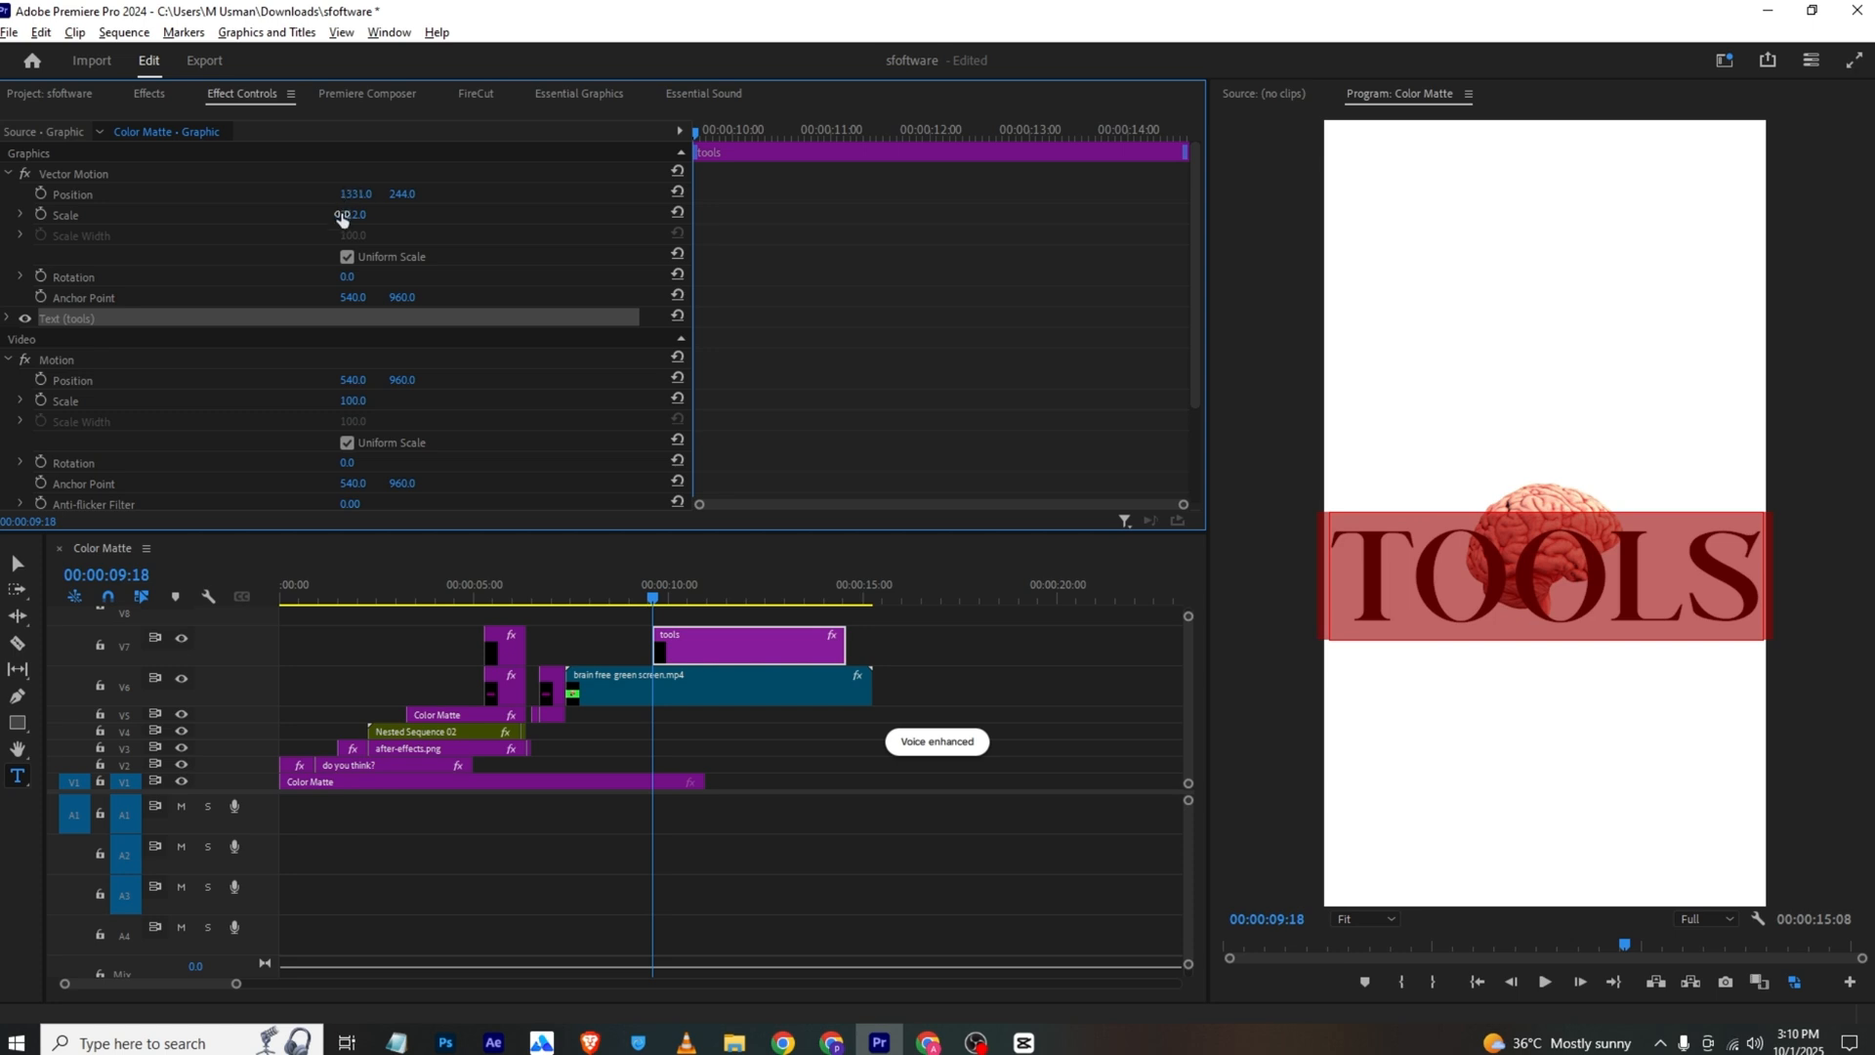
pyautogui.click(347, 257)
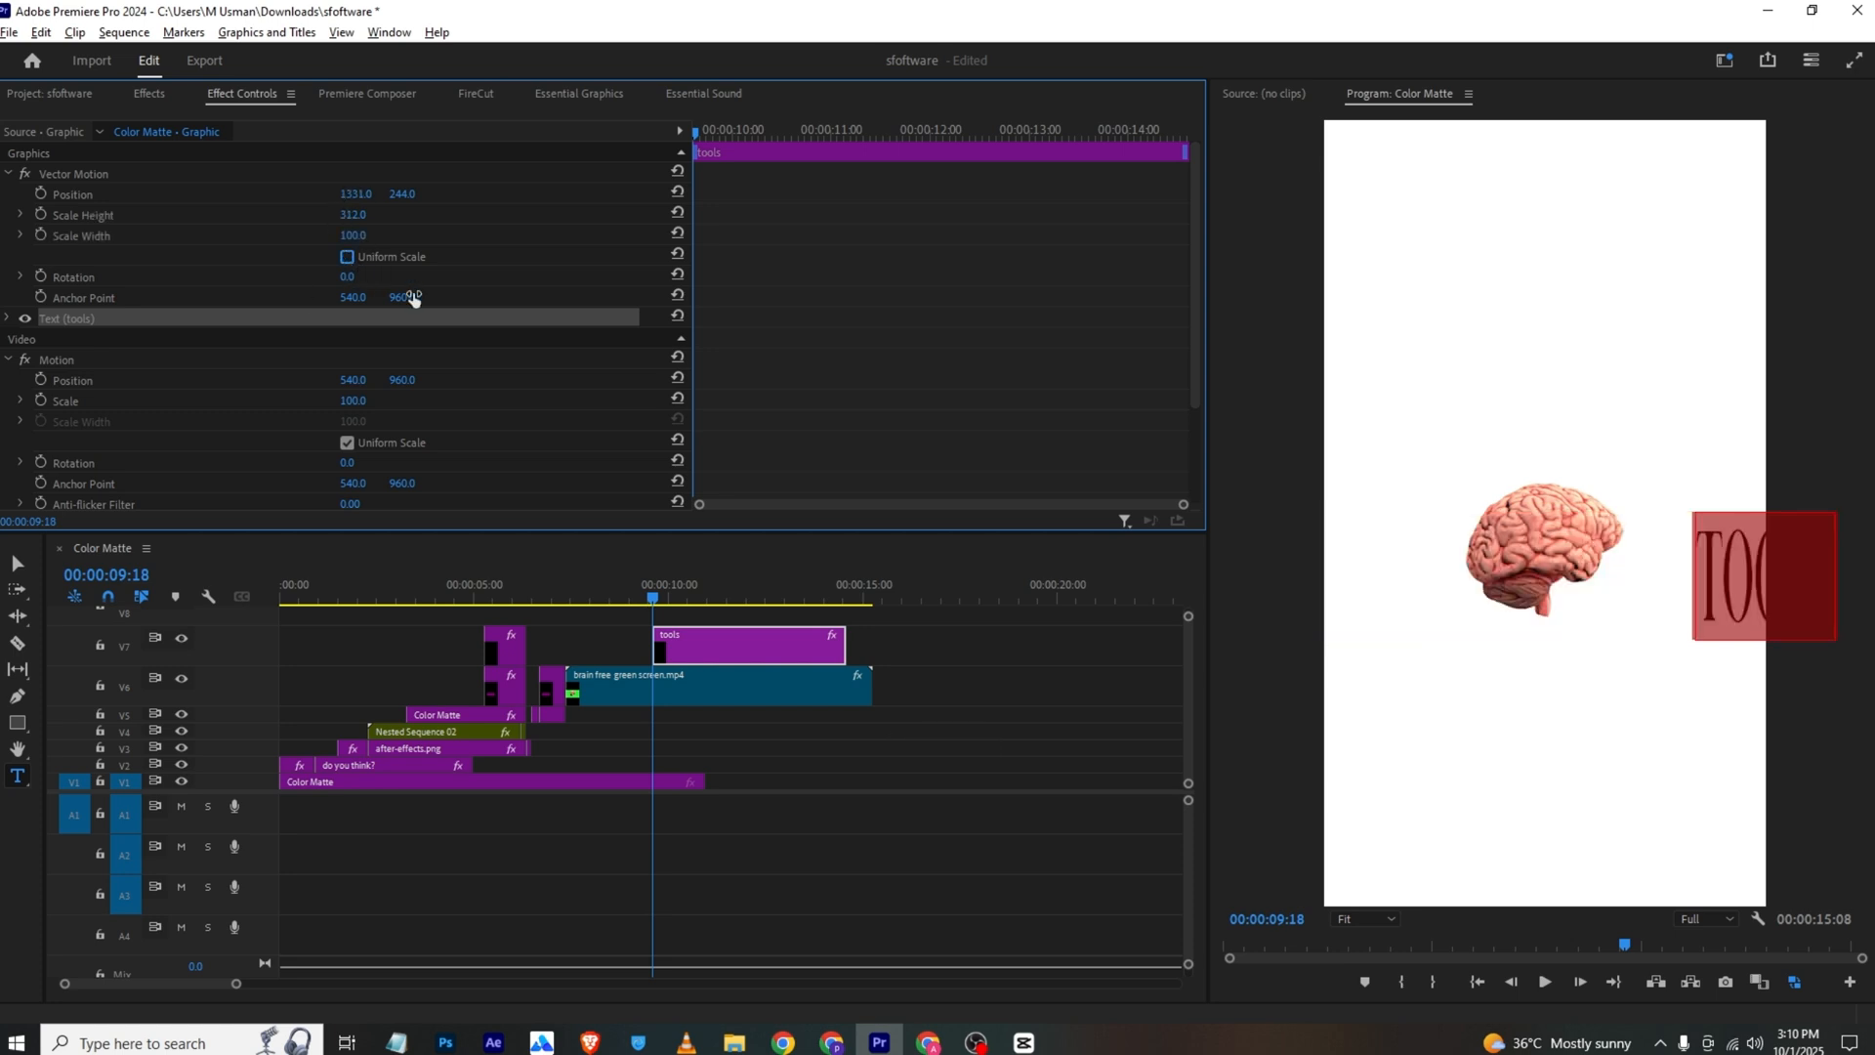
pyautogui.moveTo(356, 195); pyautogui.dragTo(70, 194)
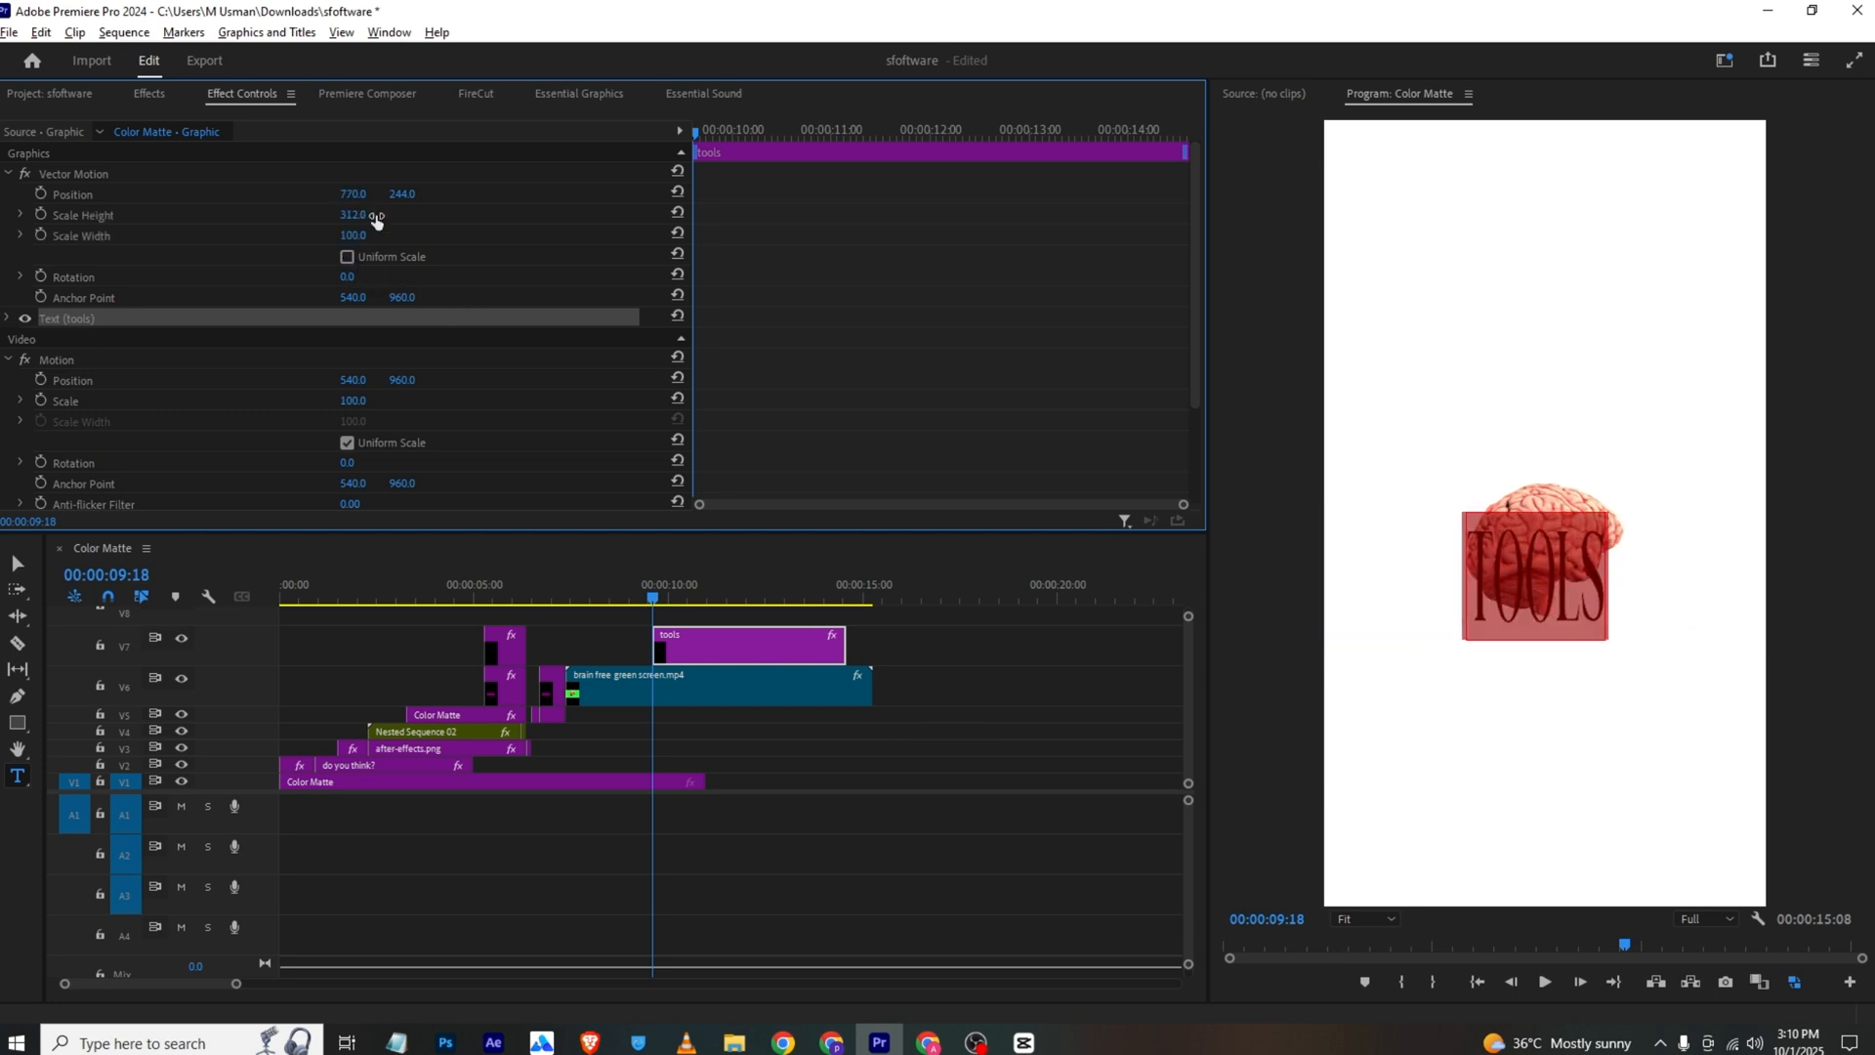
pyautogui.click(356, 236)
pyautogui.moveTo(357, 235); pyautogui.dragTo(925, 215)
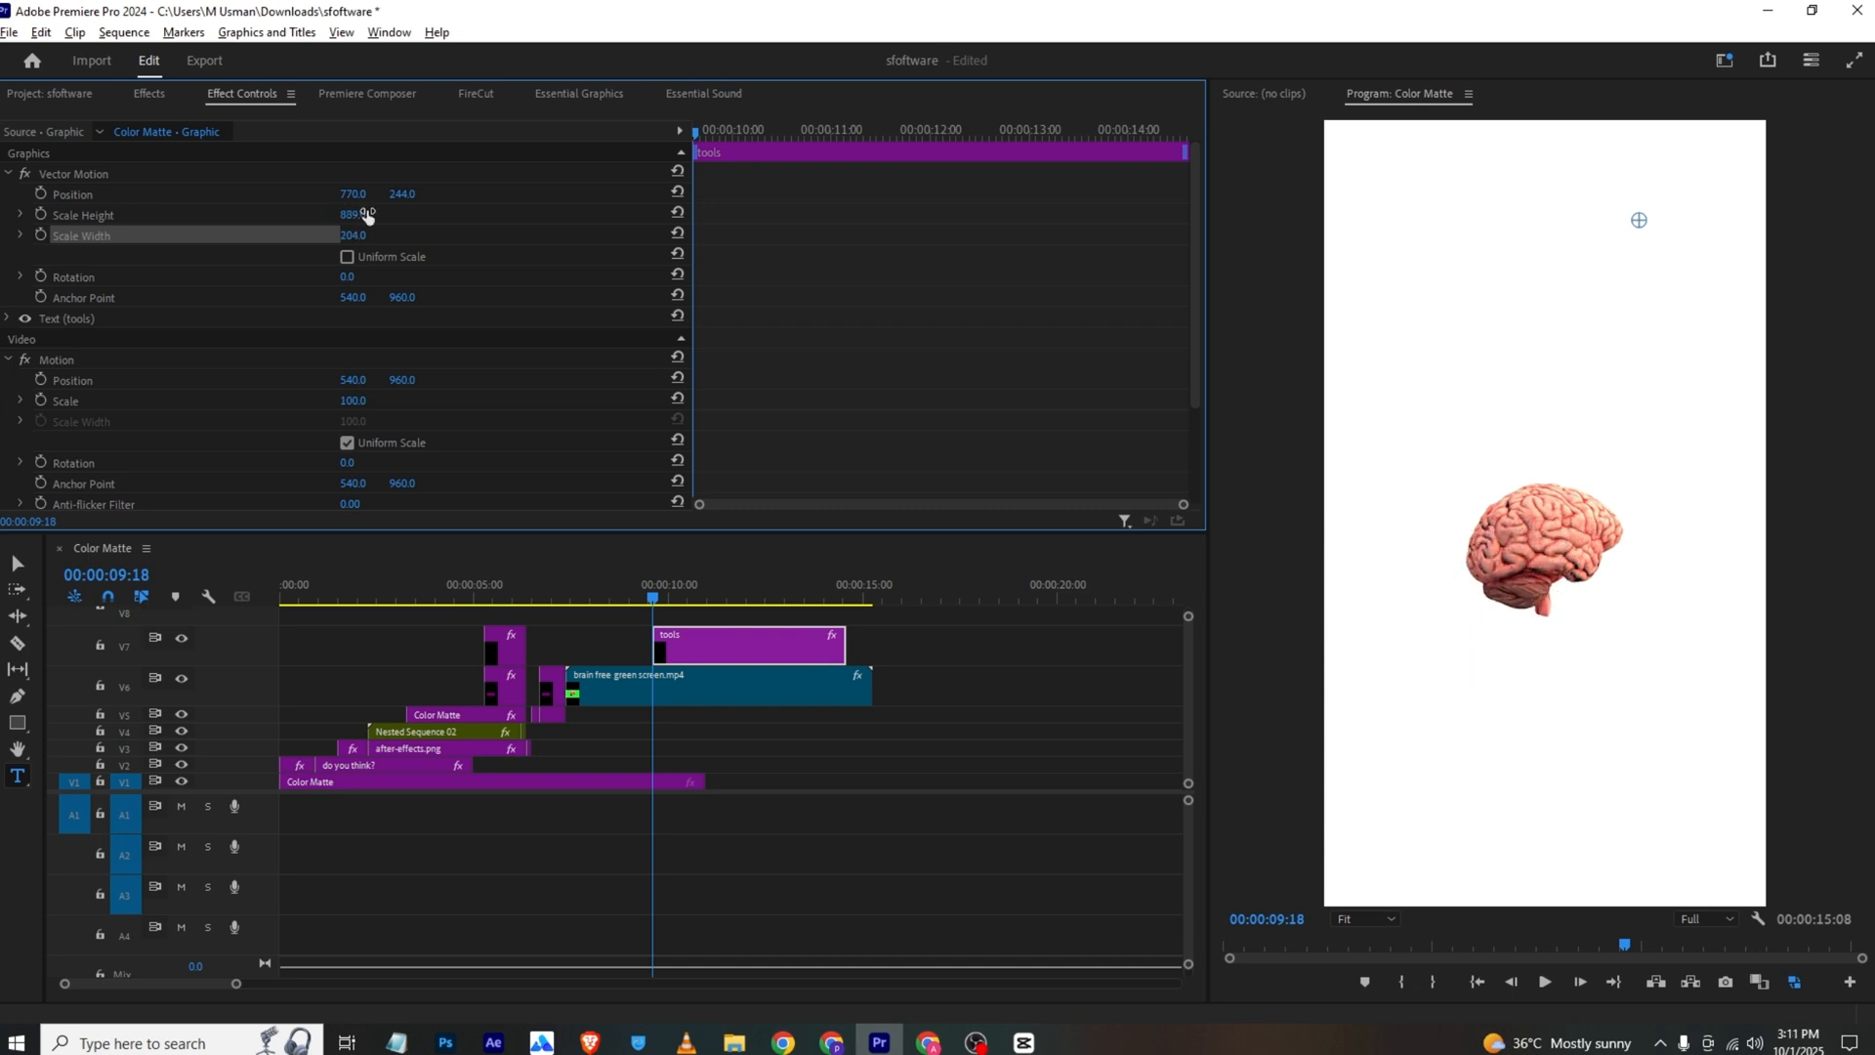
pyautogui.moveTo(407, 196); pyautogui.dragTo(620, 195)
pyautogui.moveTo(353, 214); pyautogui.dragTo(469, 234)
pyautogui.moveTo(355, 194); pyautogui.dragTo(654, 194)
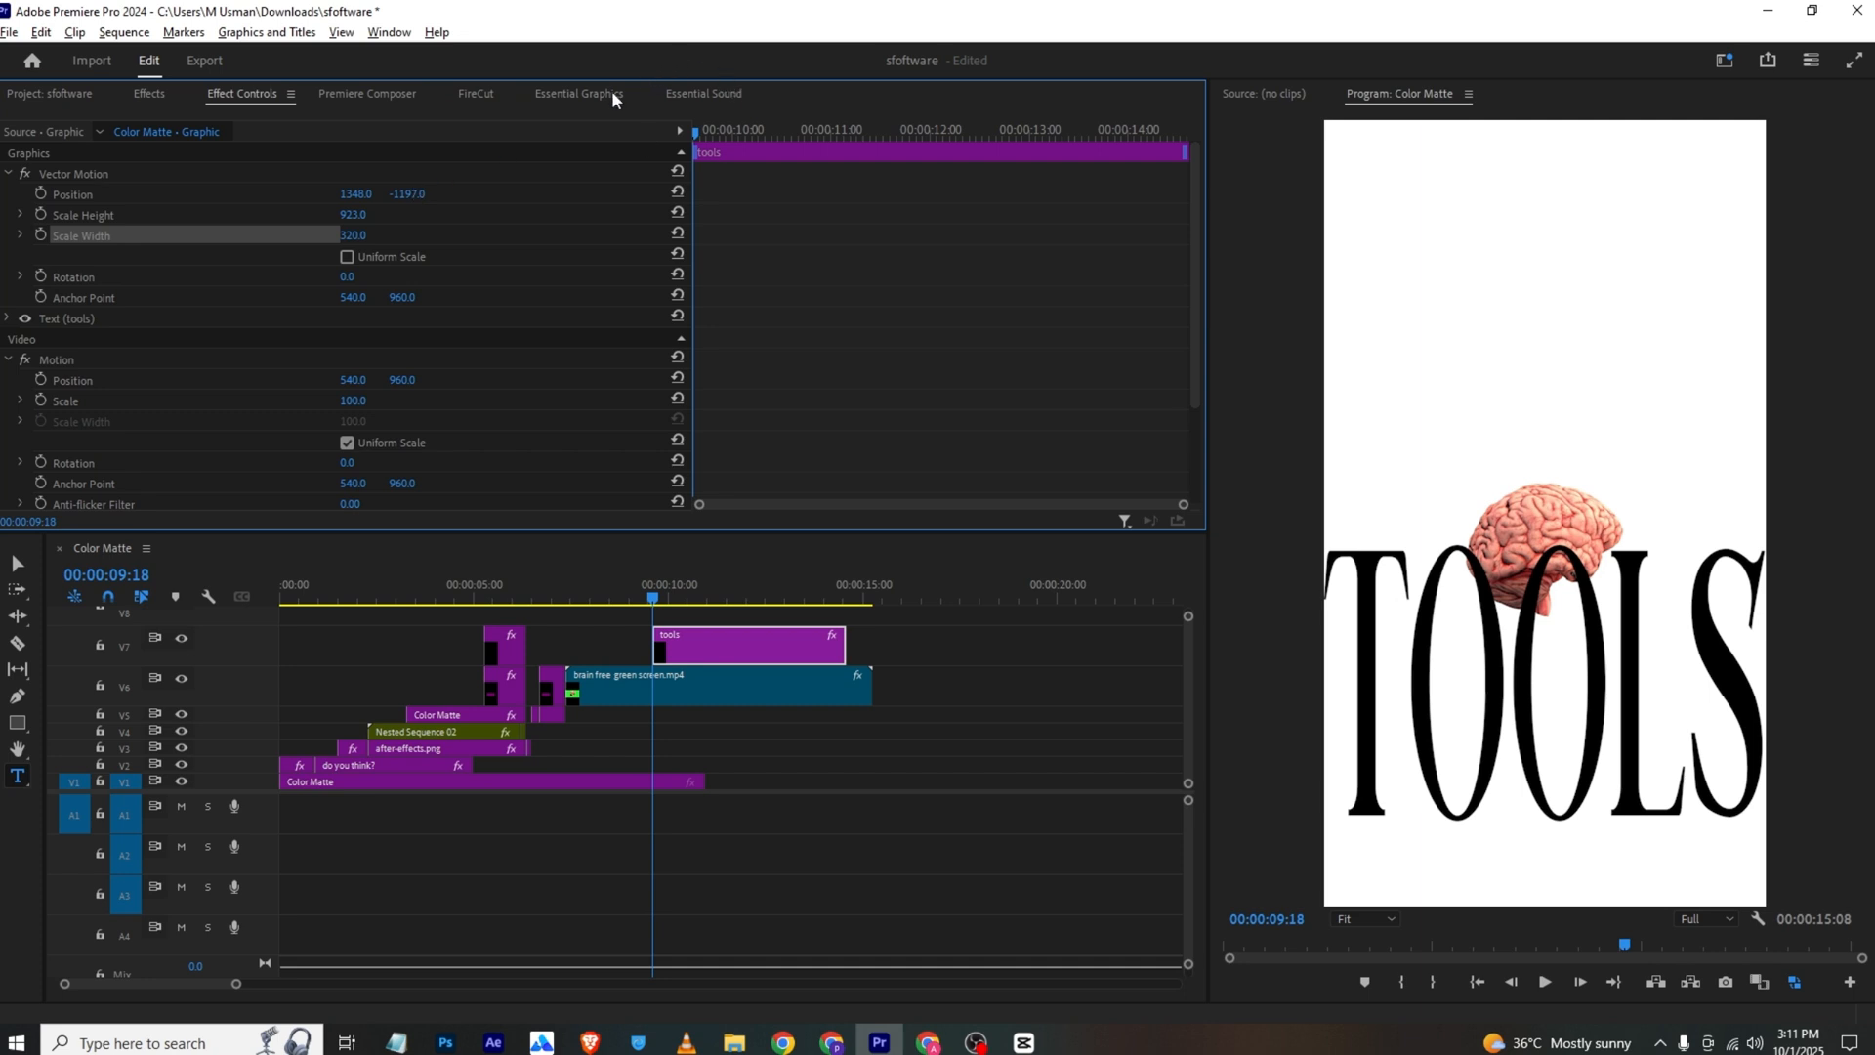
# Change the fill colour of the "tools" text to purple
pyautogui.click(586, 94)
pyautogui.click(82, 157)
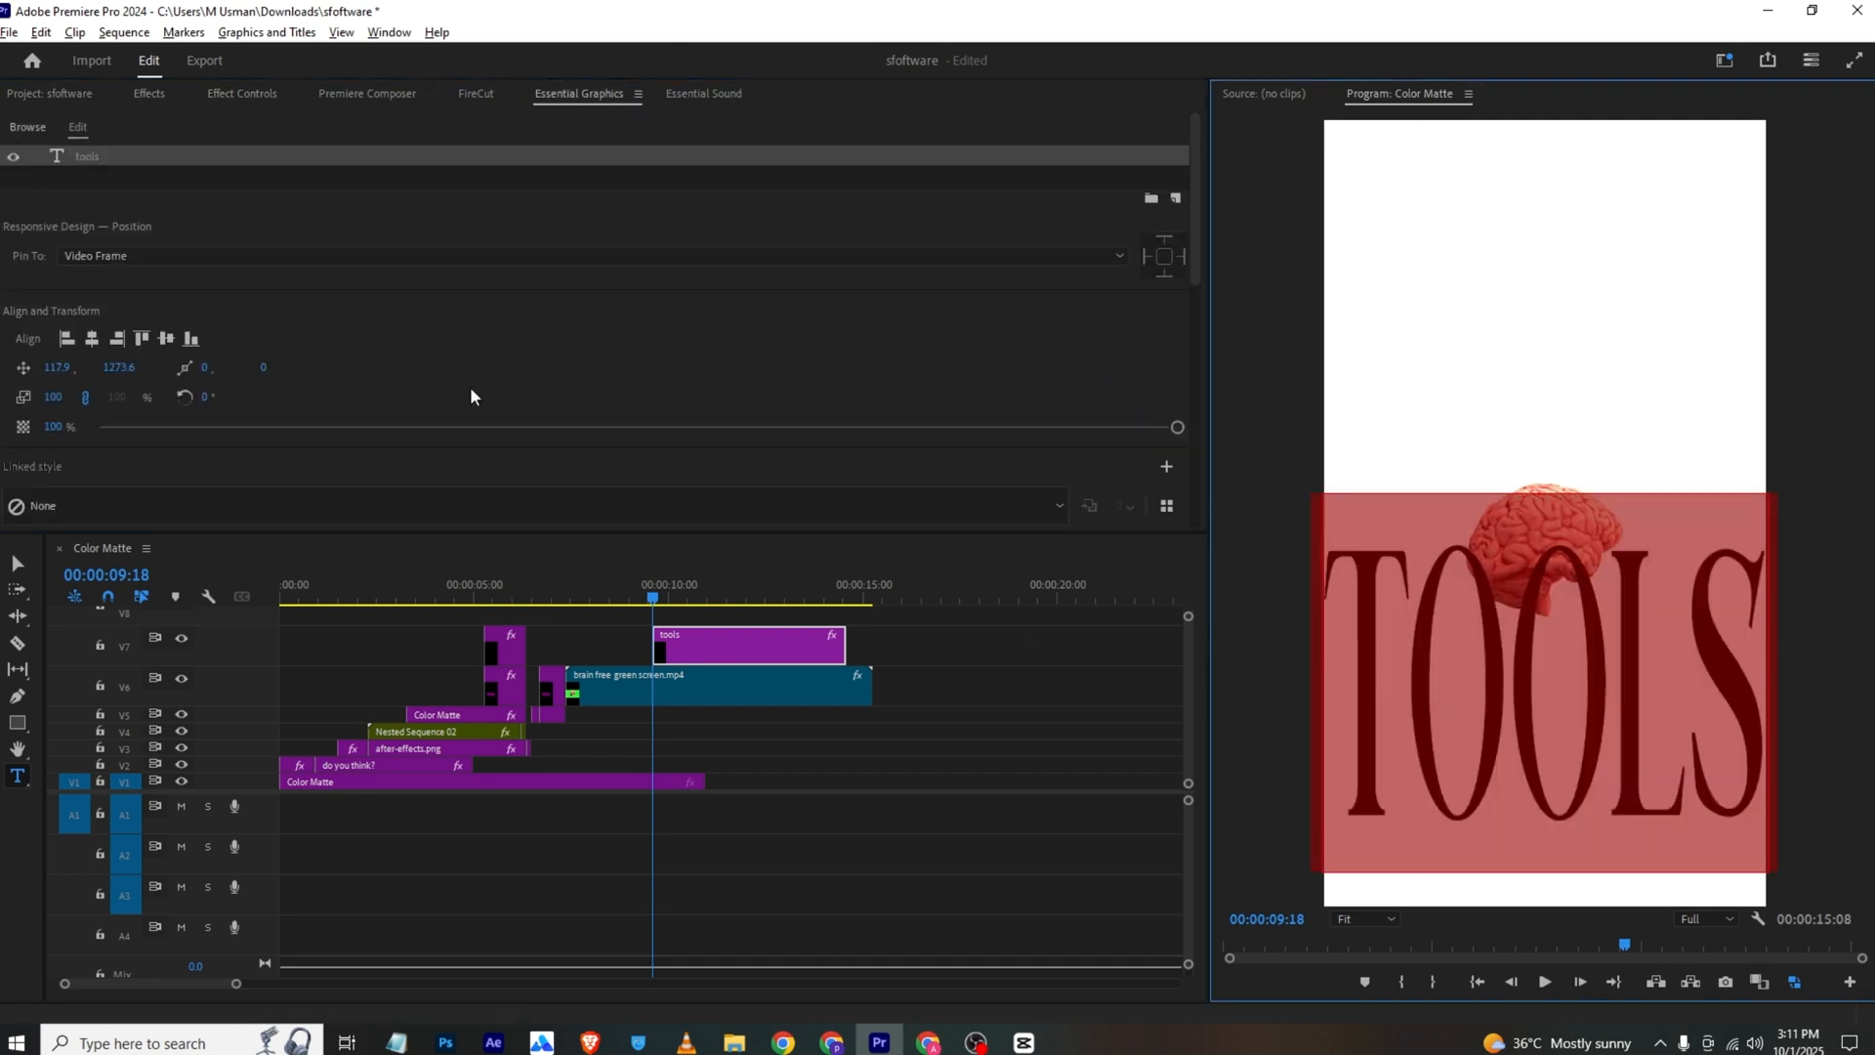
pyautogui.scroll(-5, 471, 385)
pyautogui.scroll(-2, 20, 393)
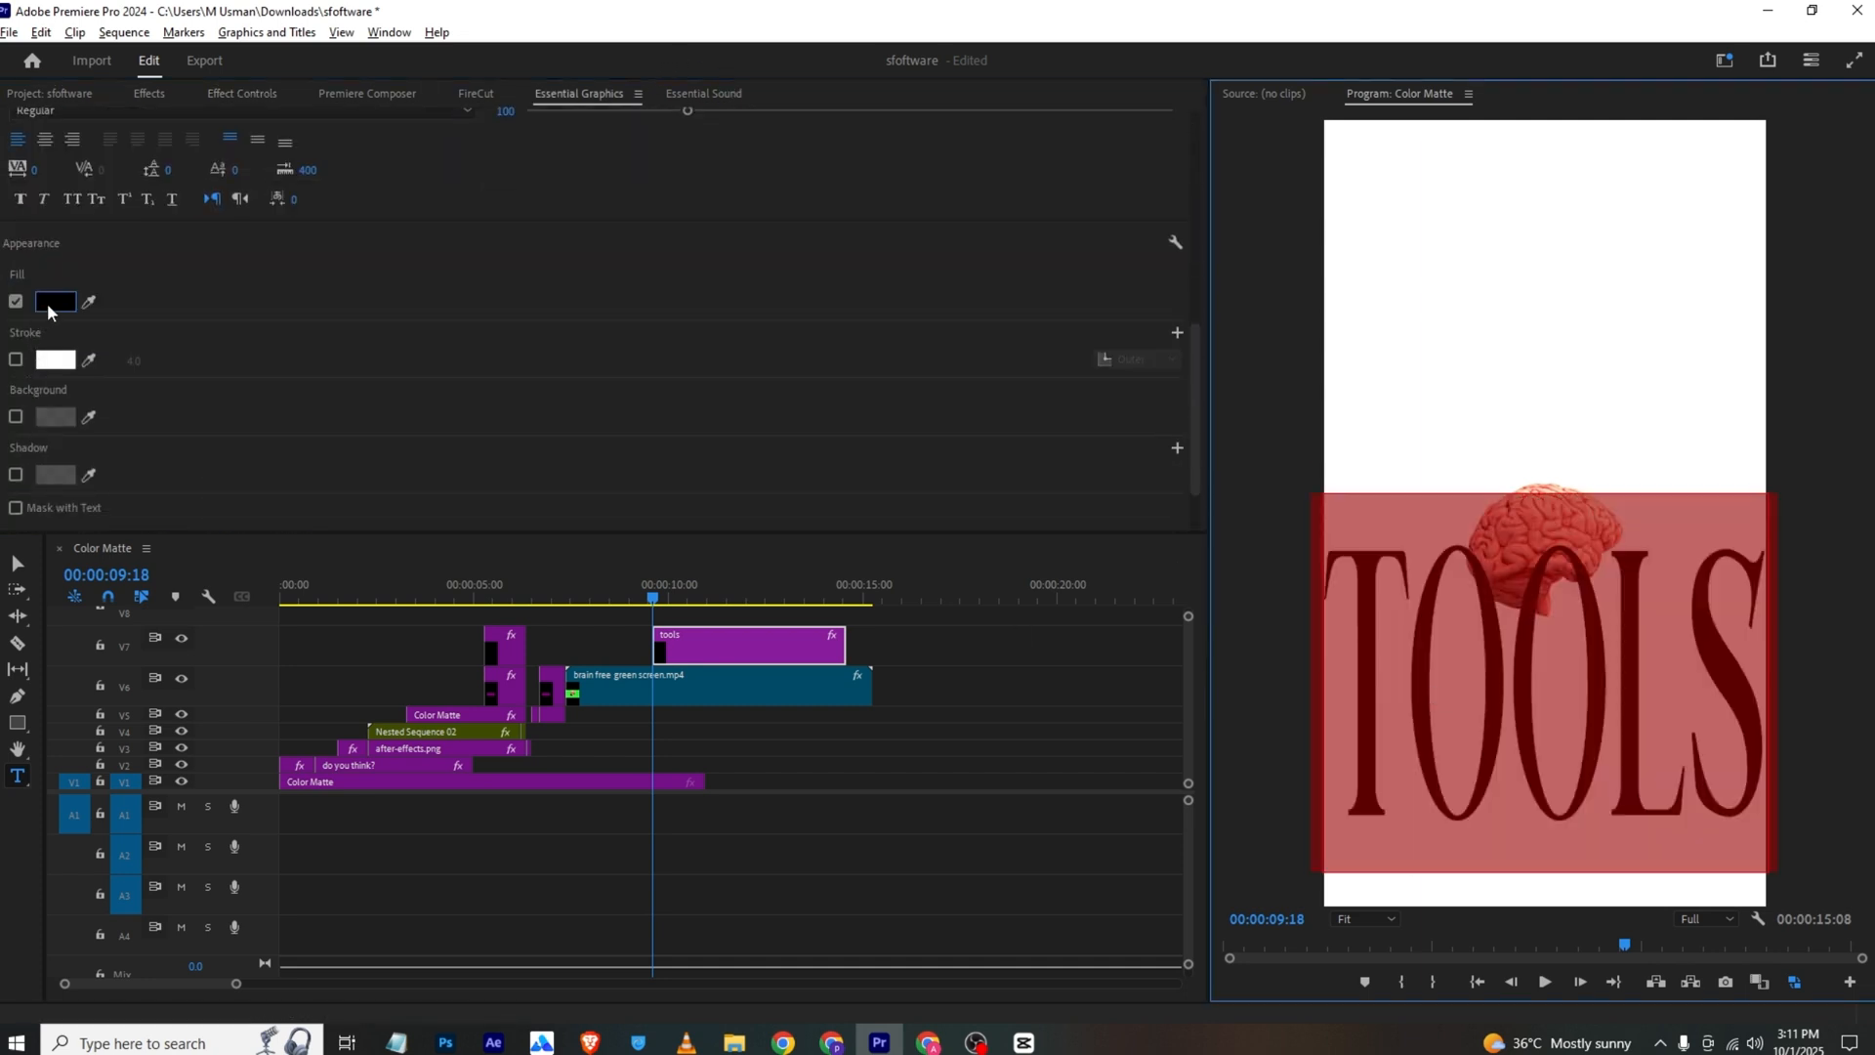
pyautogui.click(53, 302)
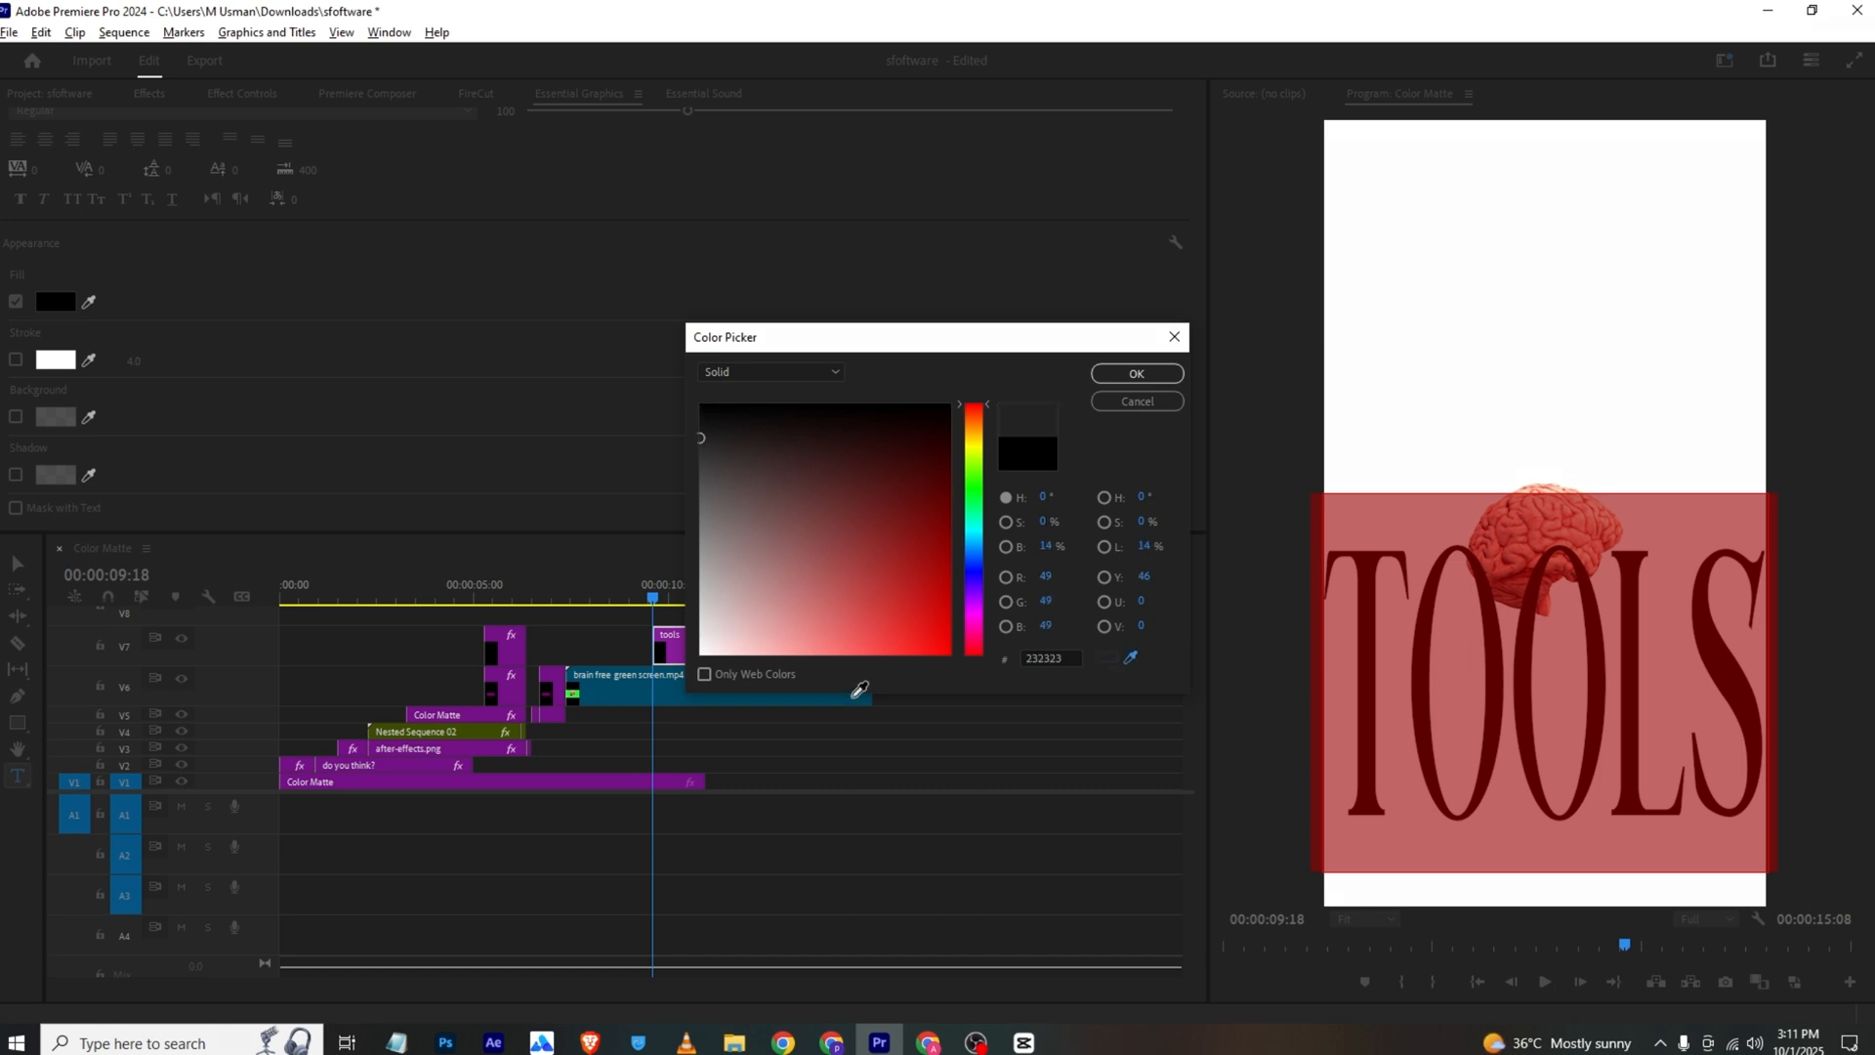
pyautogui.click(974, 605)
pyautogui.click(918, 537)
pyautogui.click(1133, 373)
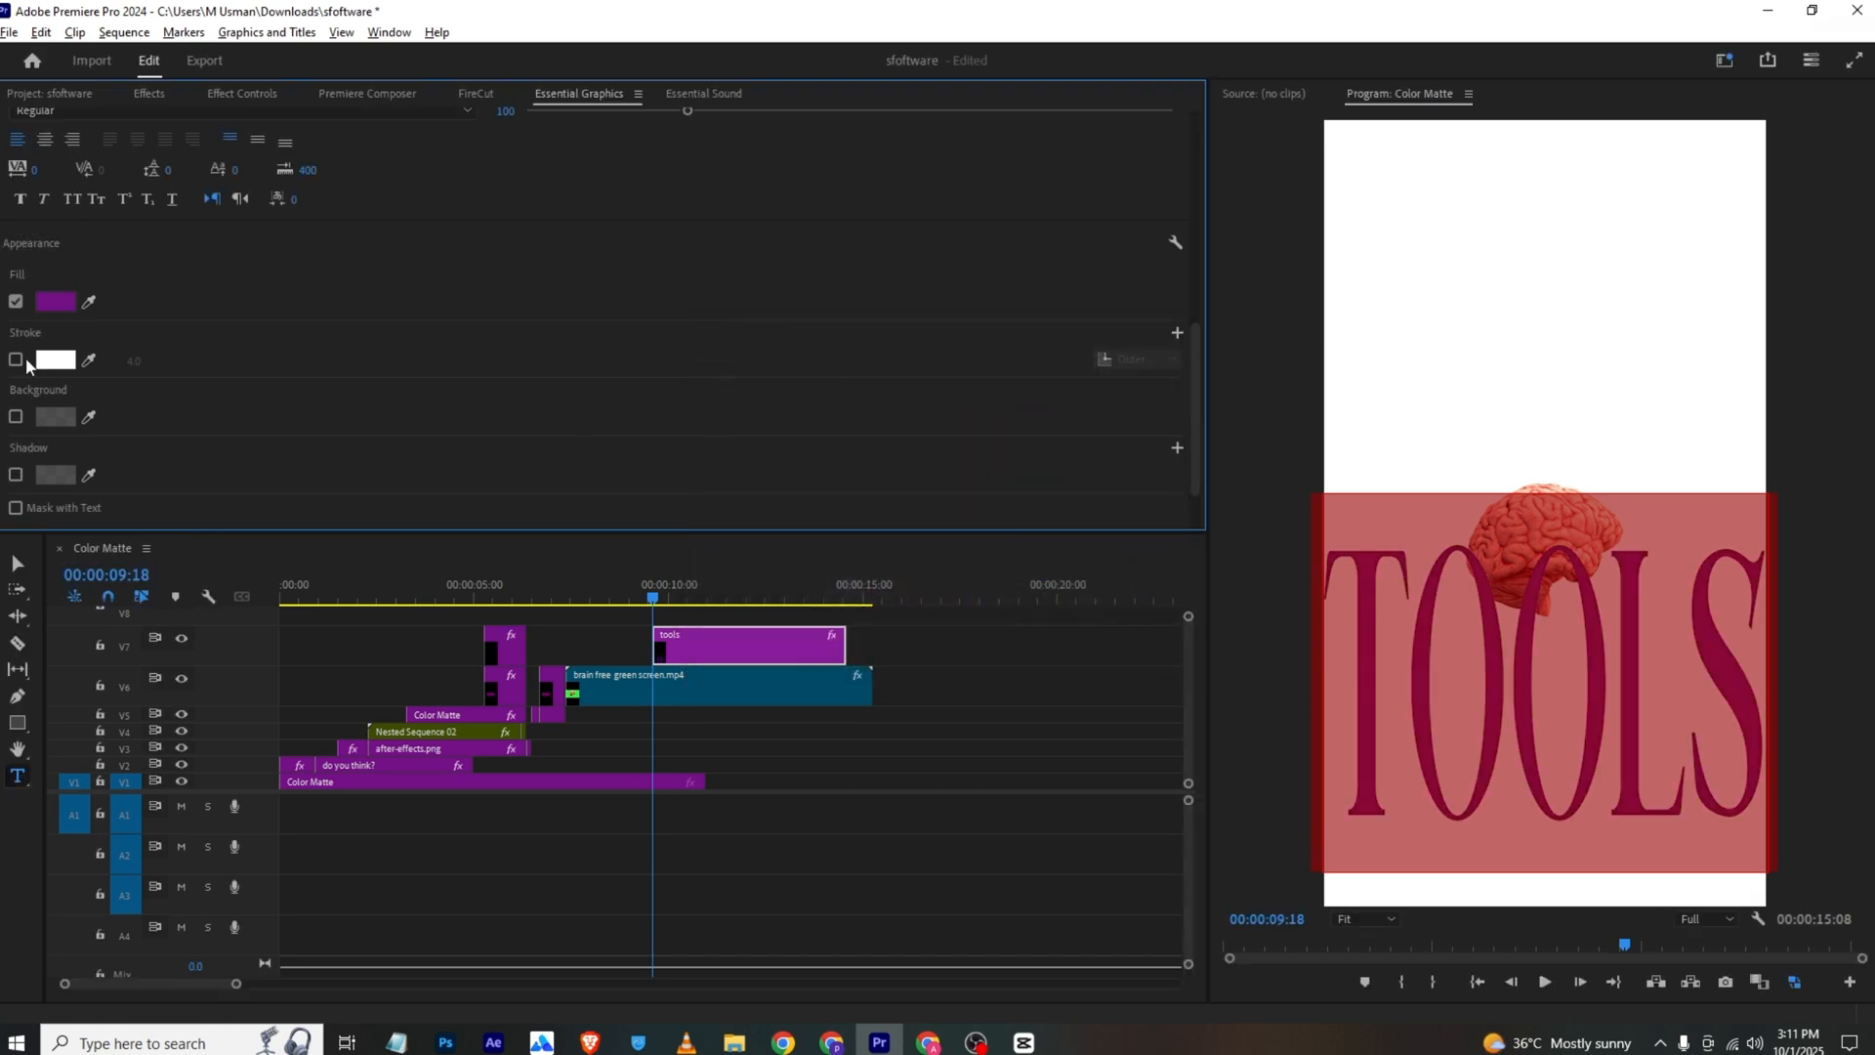
# Turn the "tools" text into an outline with a 1.0 outer stroke in the same purple and no fill
pyautogui.click(16, 361)
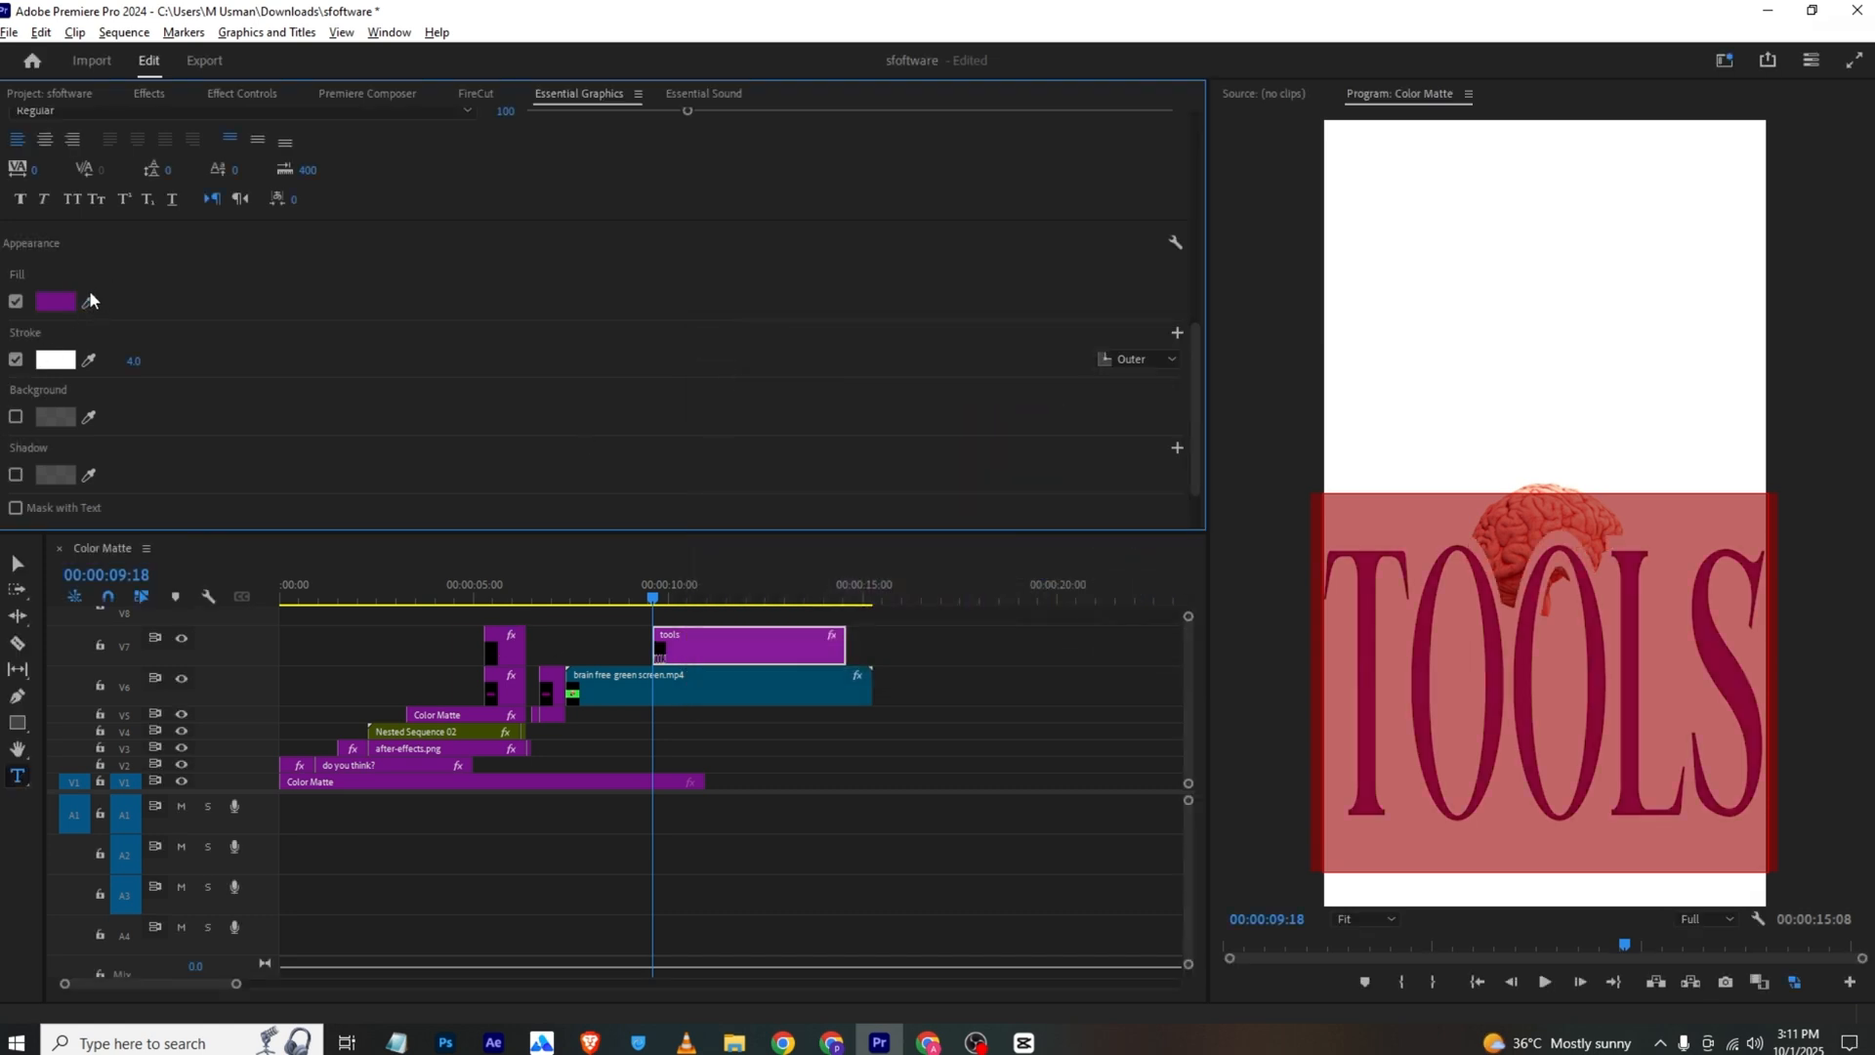
pyautogui.click(89, 360)
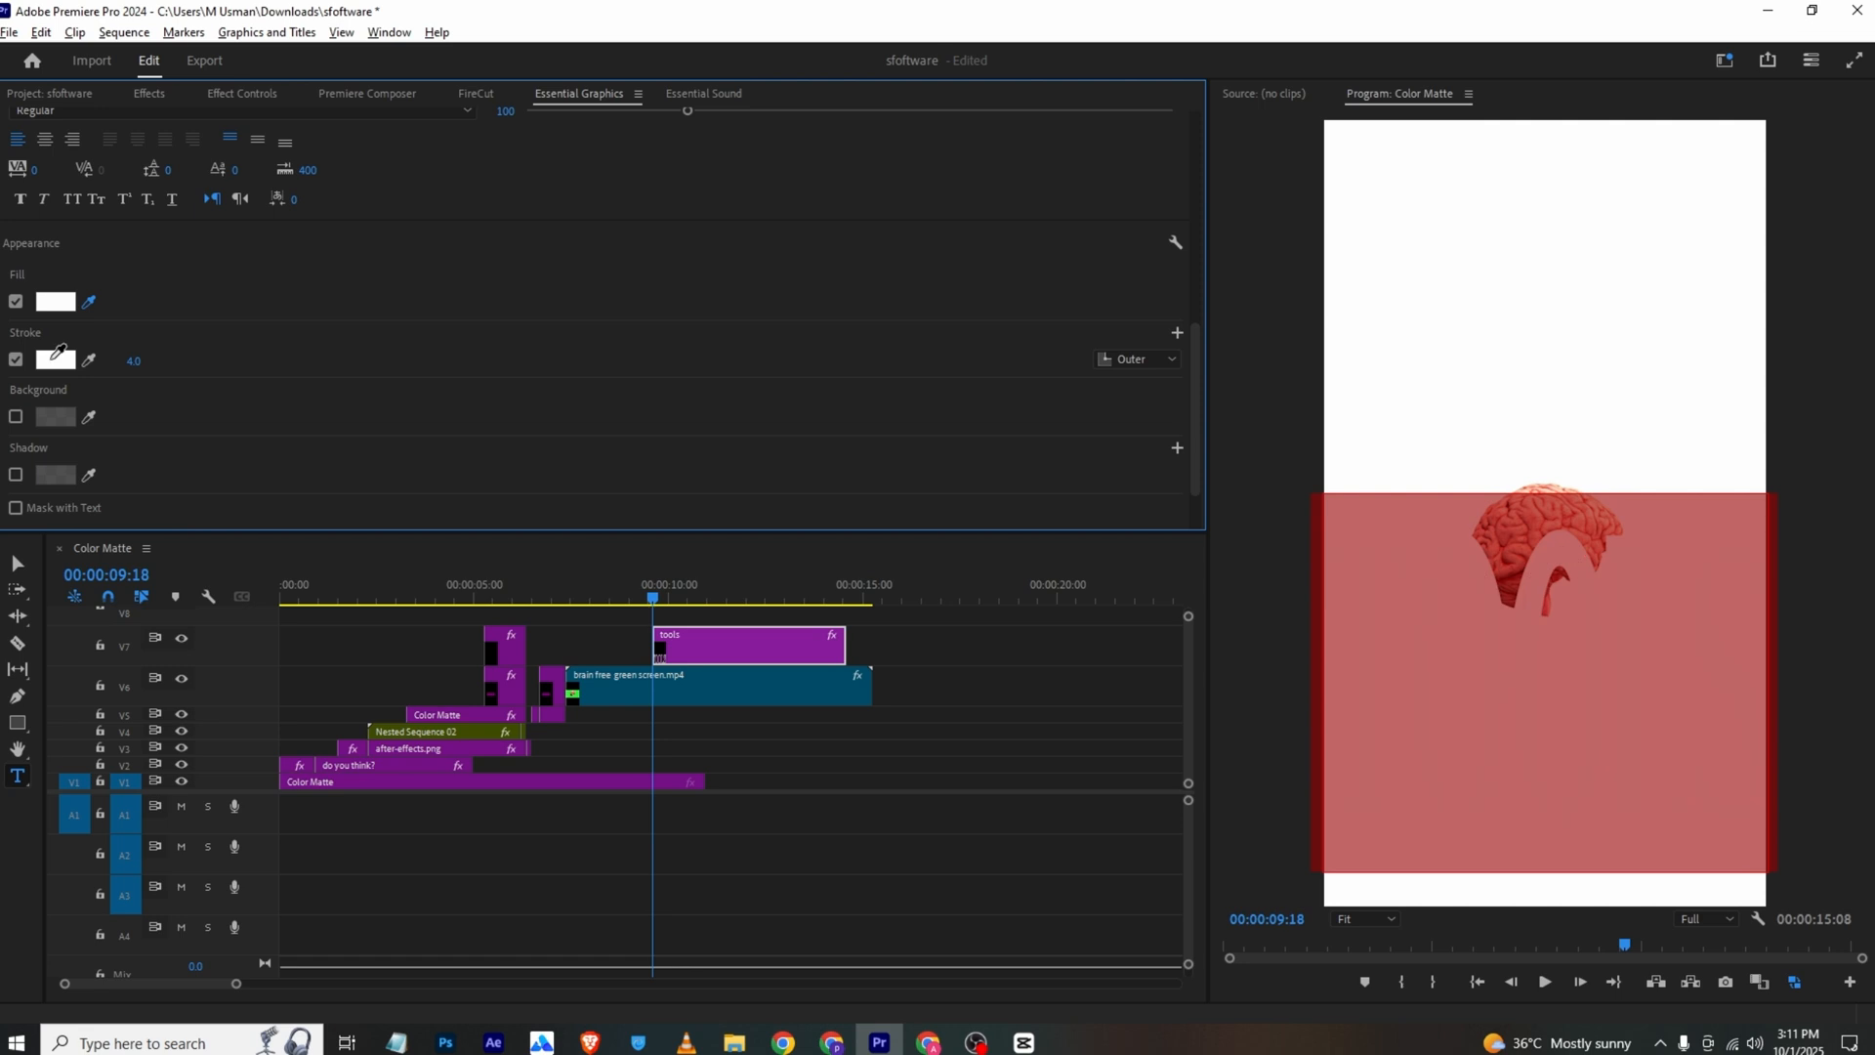
pyautogui.click(55, 302)
pyautogui.click(15, 302)
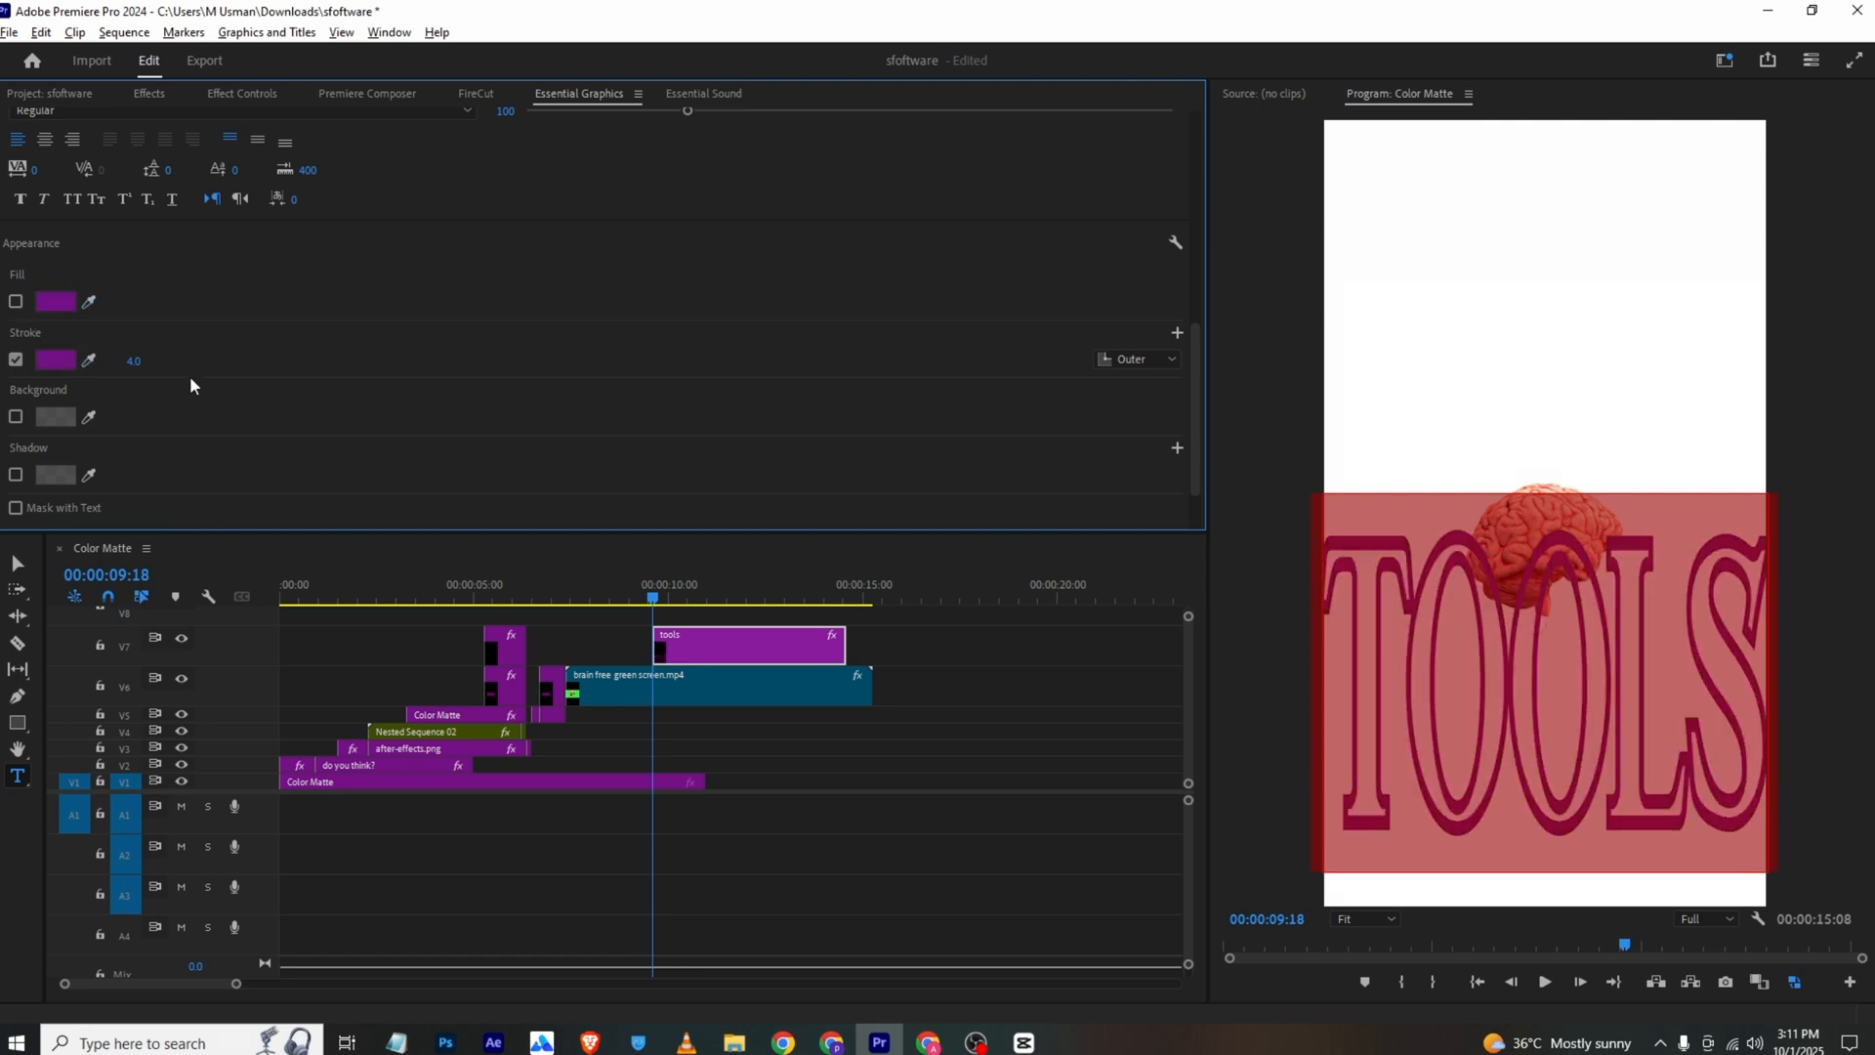
pyautogui.moveTo(134, 372); pyautogui.dragTo(103, 373)
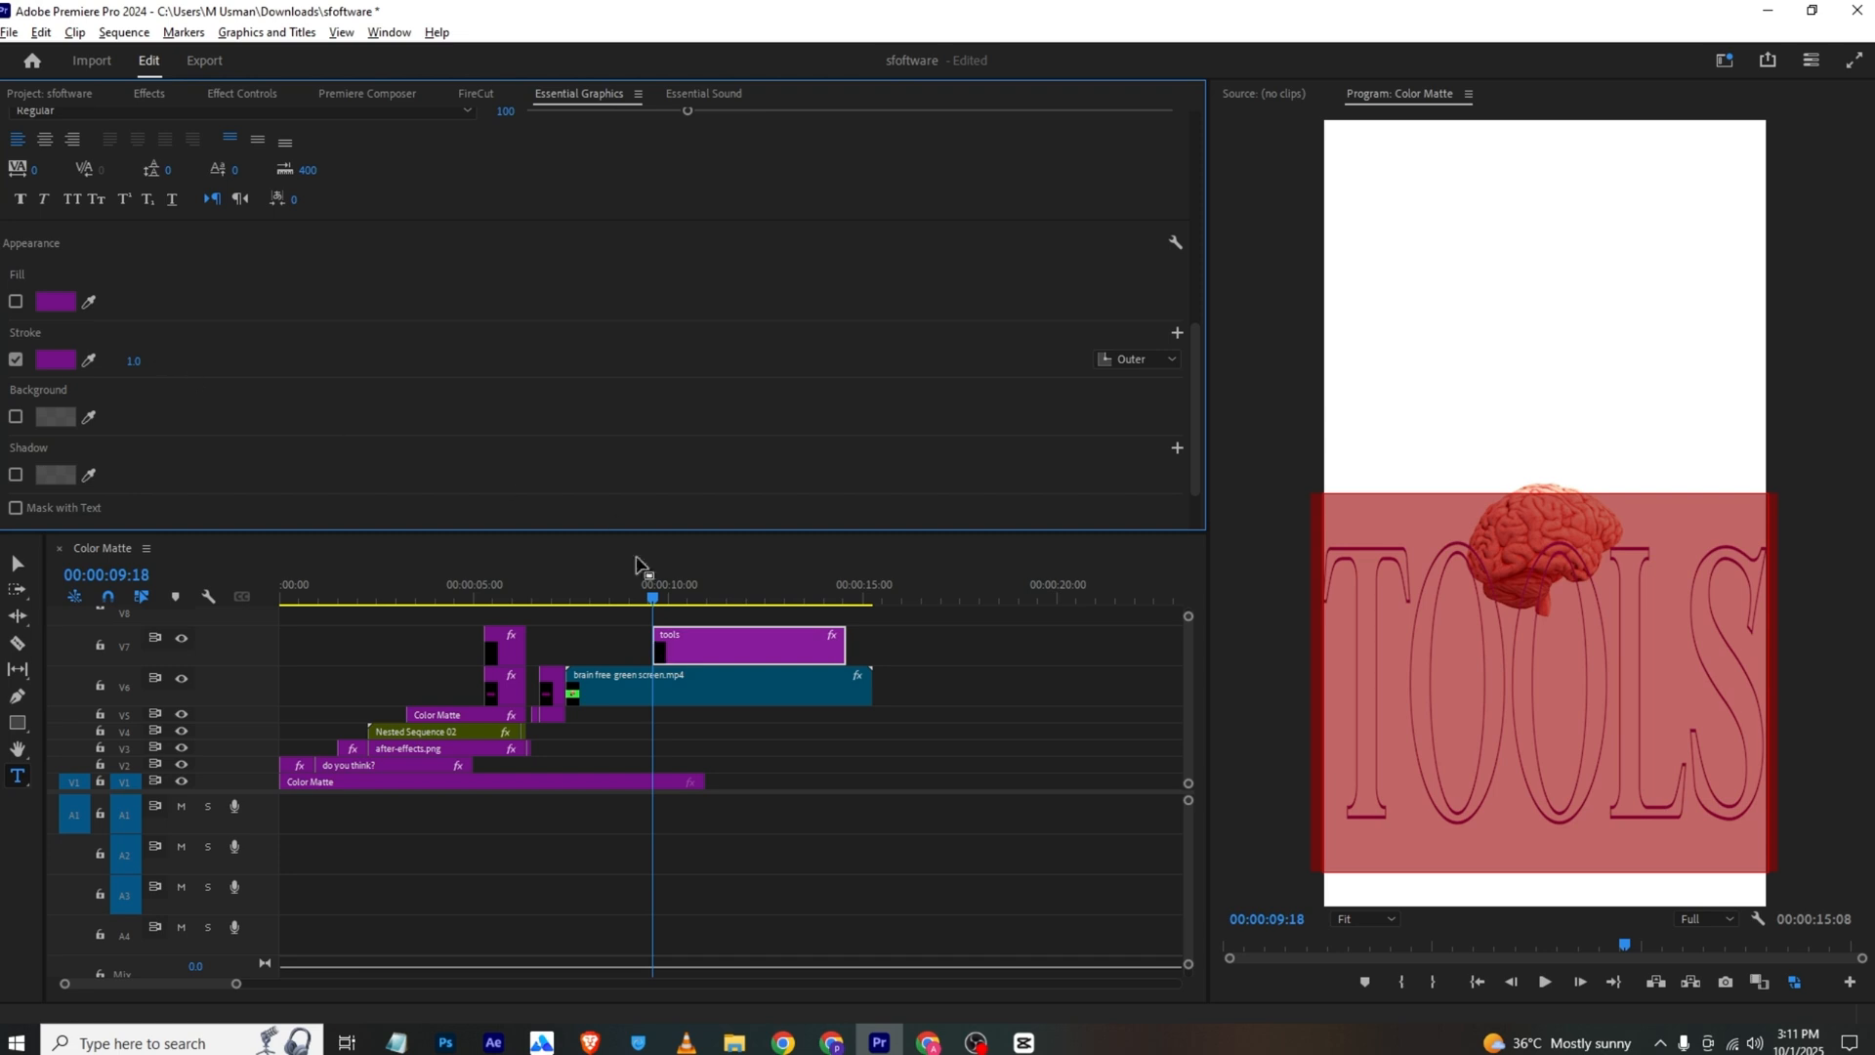
# Change the font of the "tools" text to Bigail
pyautogui.click(635, 606)
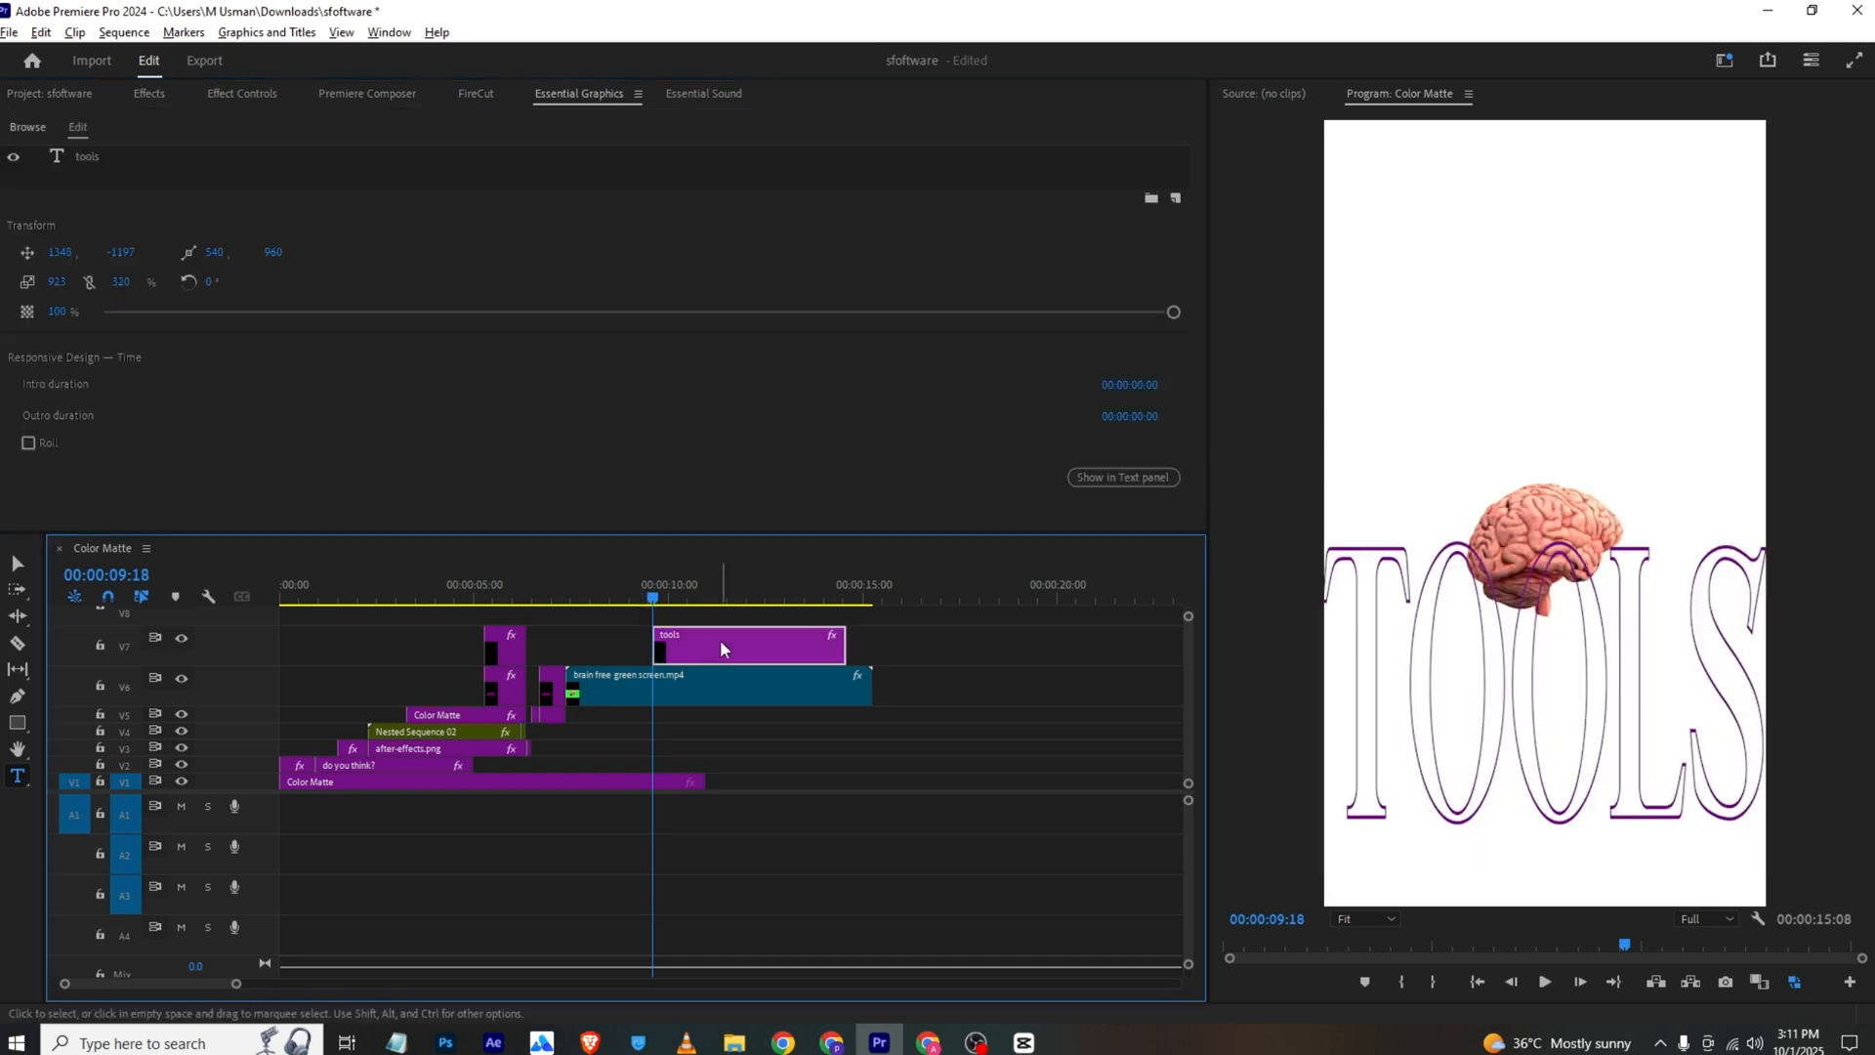
pyautogui.click(127, 157)
pyautogui.scroll(-3, 310, 316)
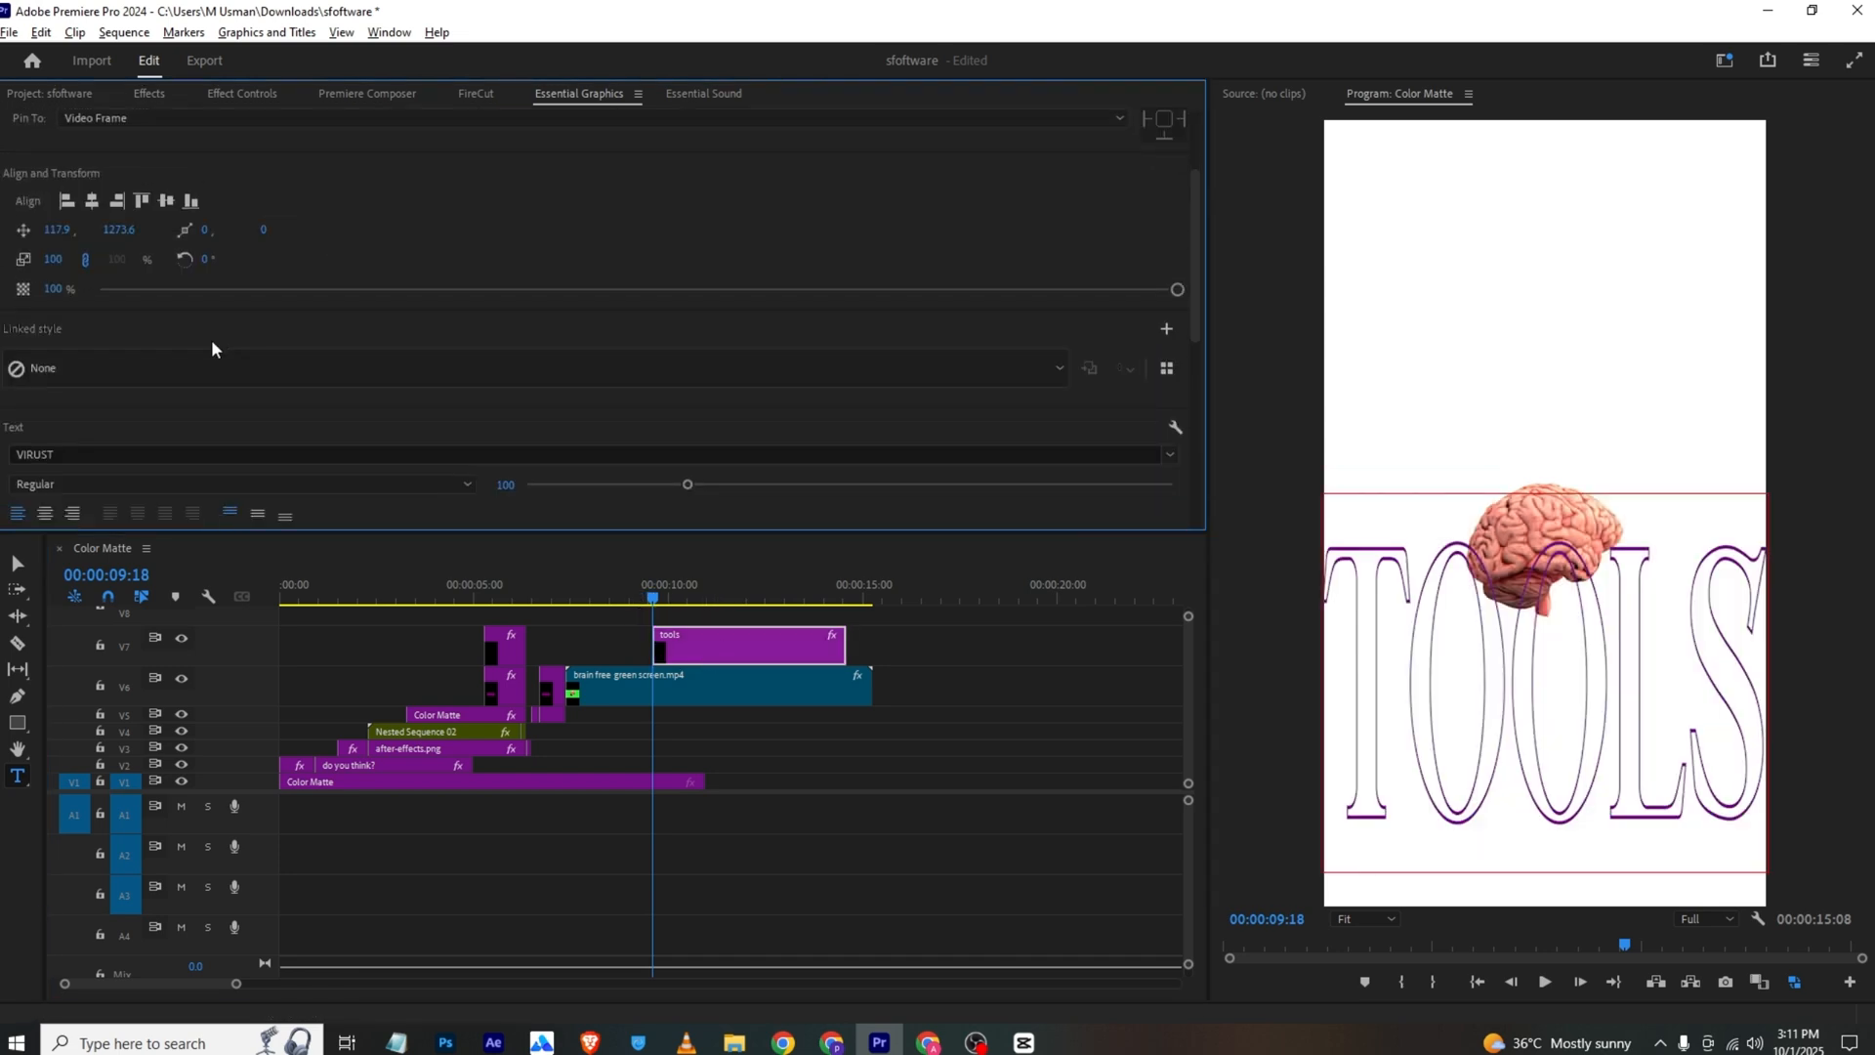
pyautogui.click(222, 337)
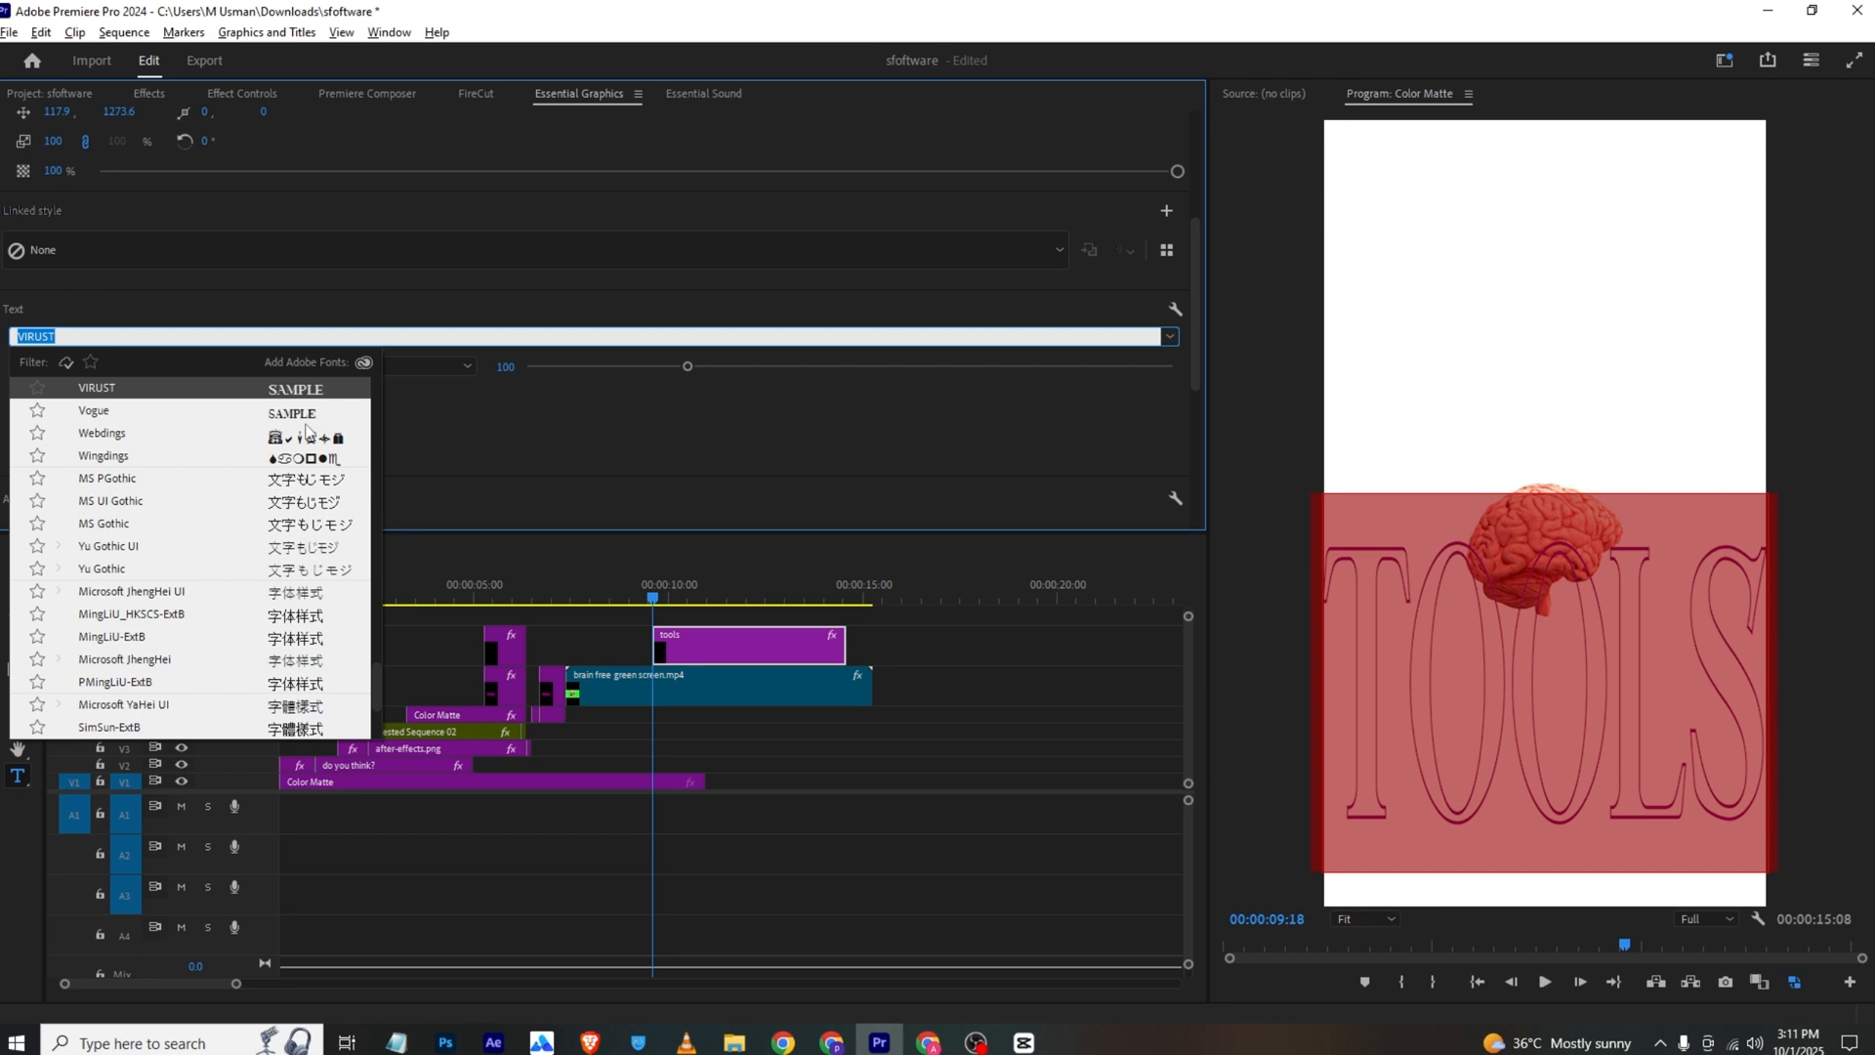
pyautogui.moveTo(383, 689); pyautogui.dragTo(377, 440)
pyautogui.click(338, 479)
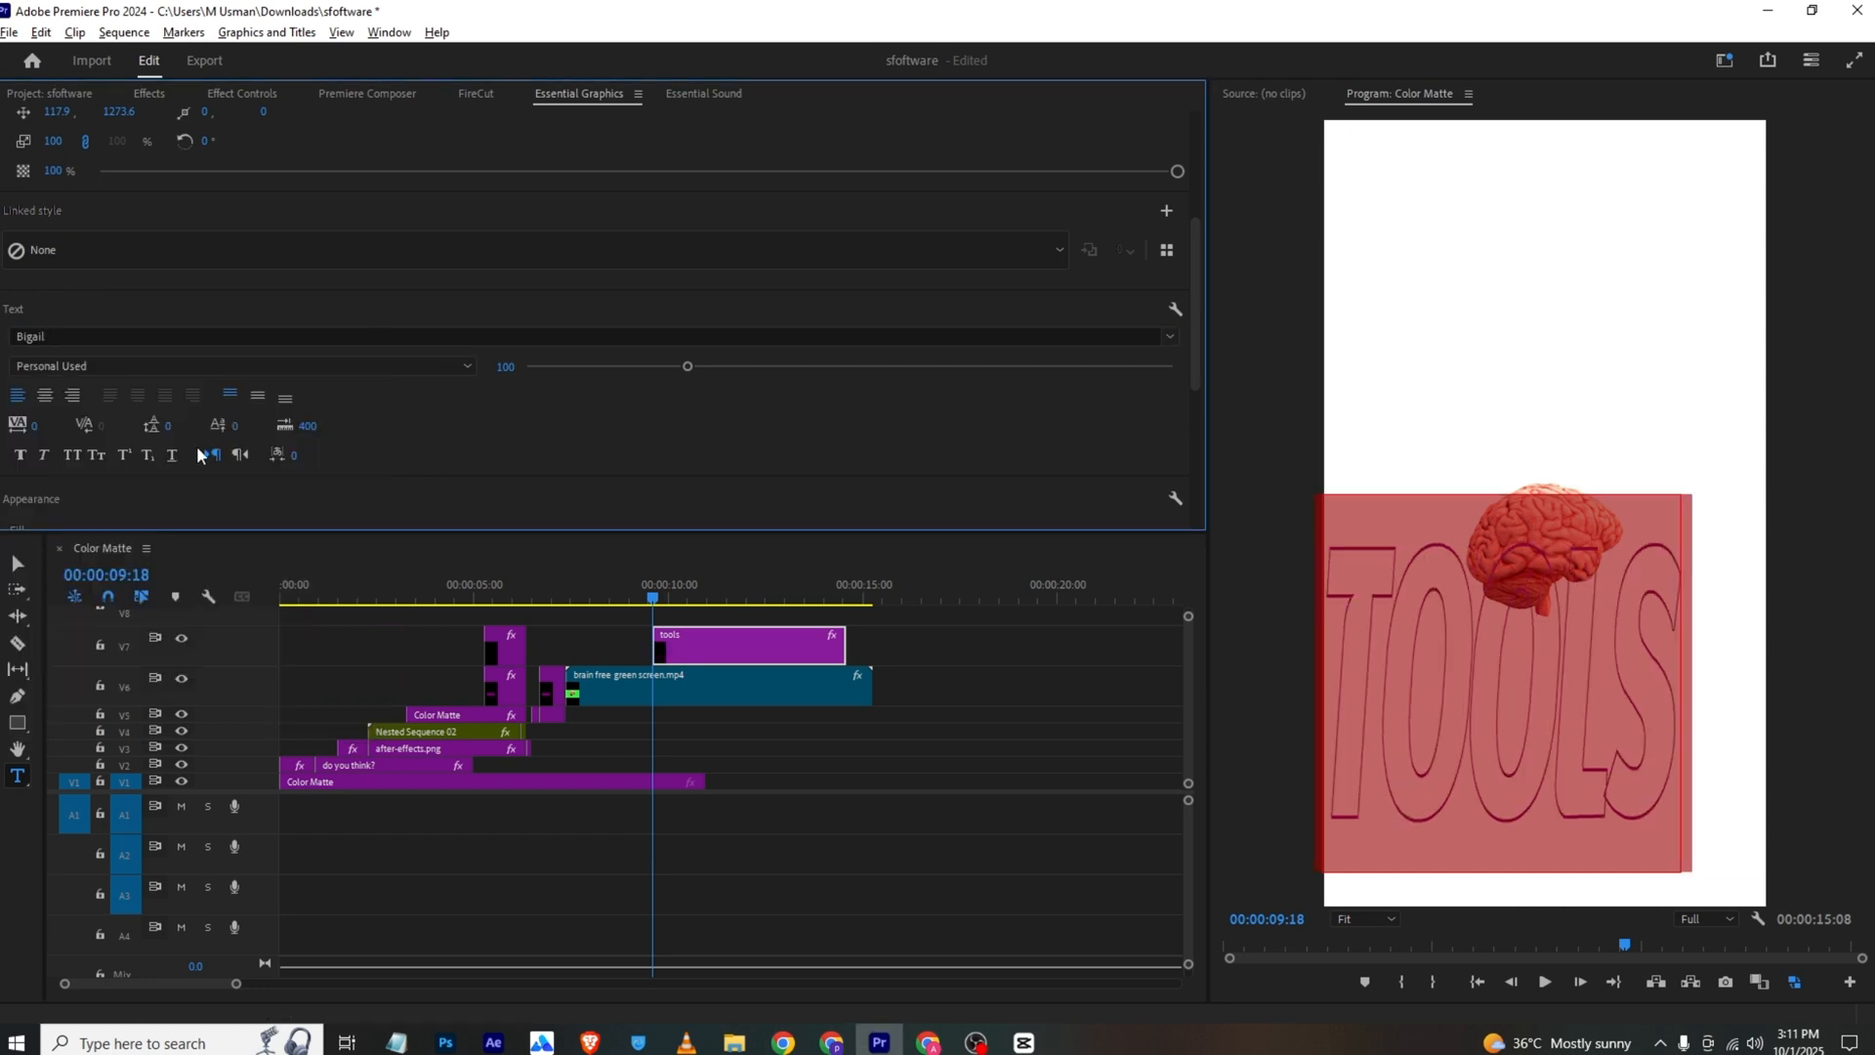
# Set the "tools" graphic's Scale Width to 351 and position to 1515, -1197, and move the brain clip to V8 above it
pyautogui.click(243, 94)
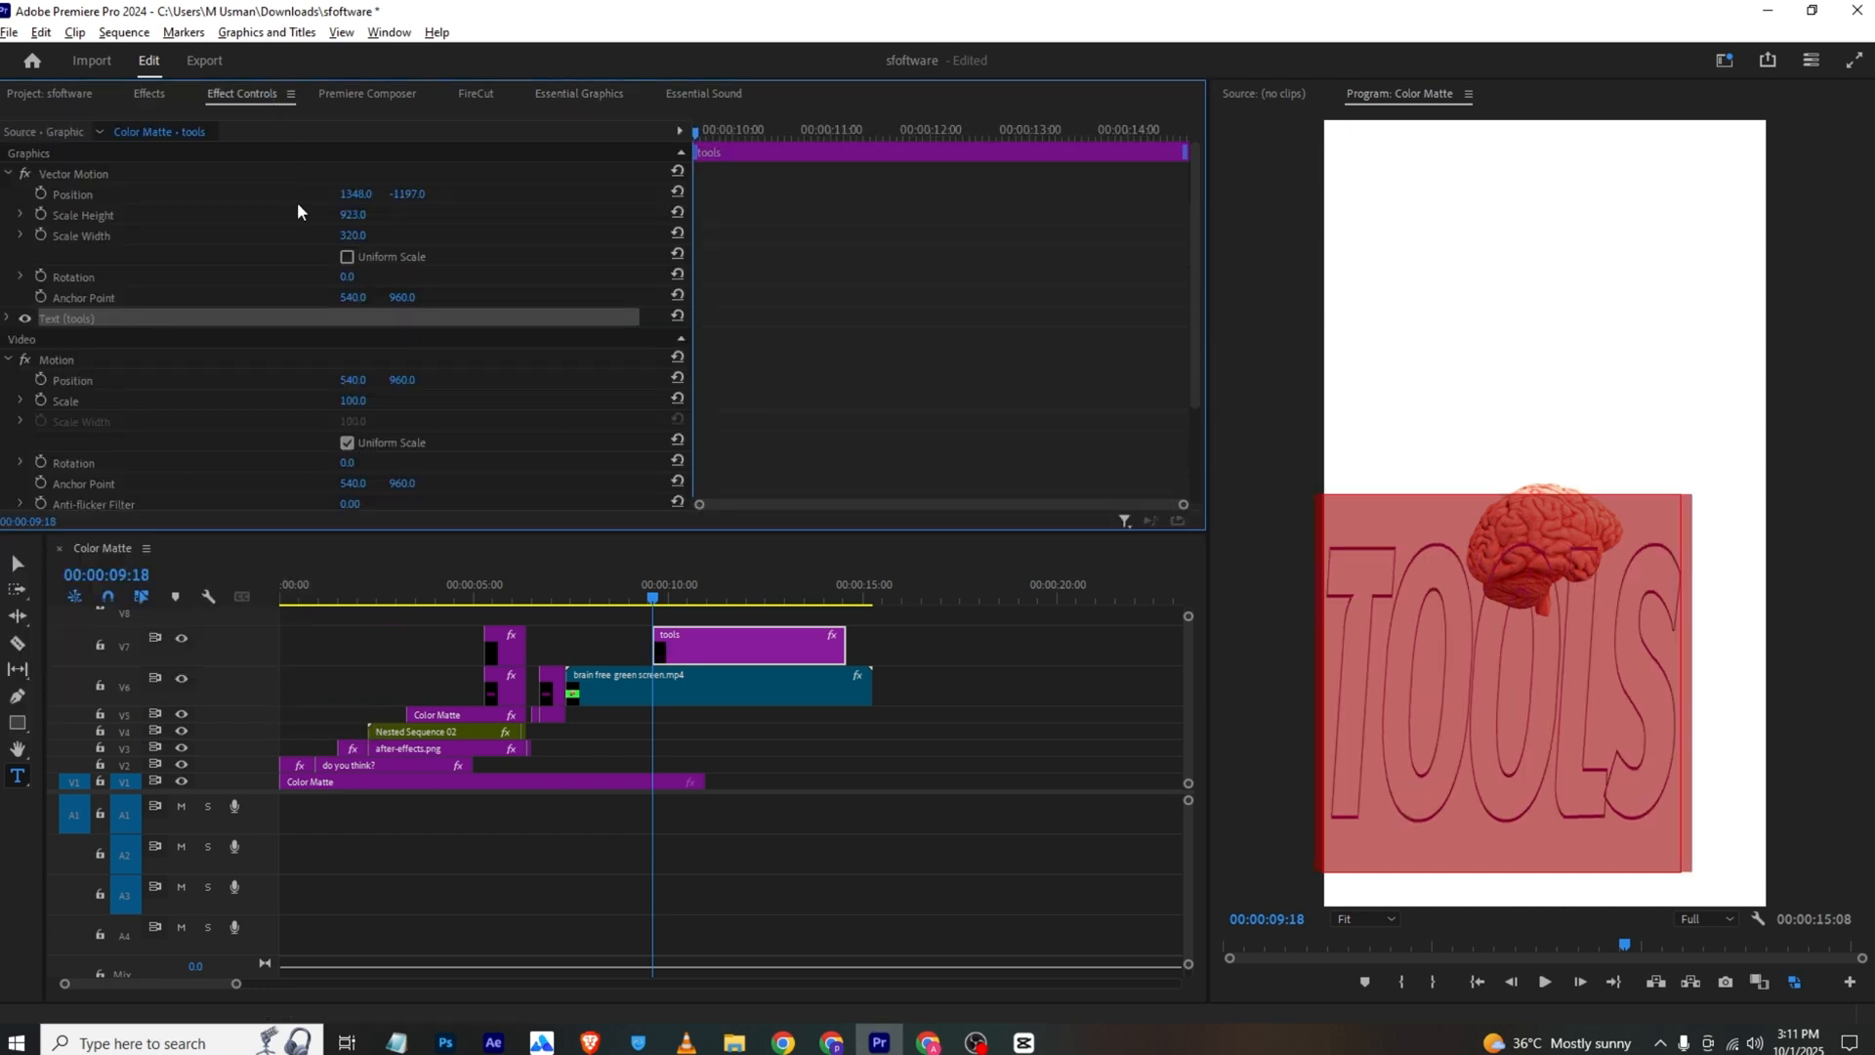
pyautogui.moveTo(353, 235); pyautogui.dragTo(518, 195)
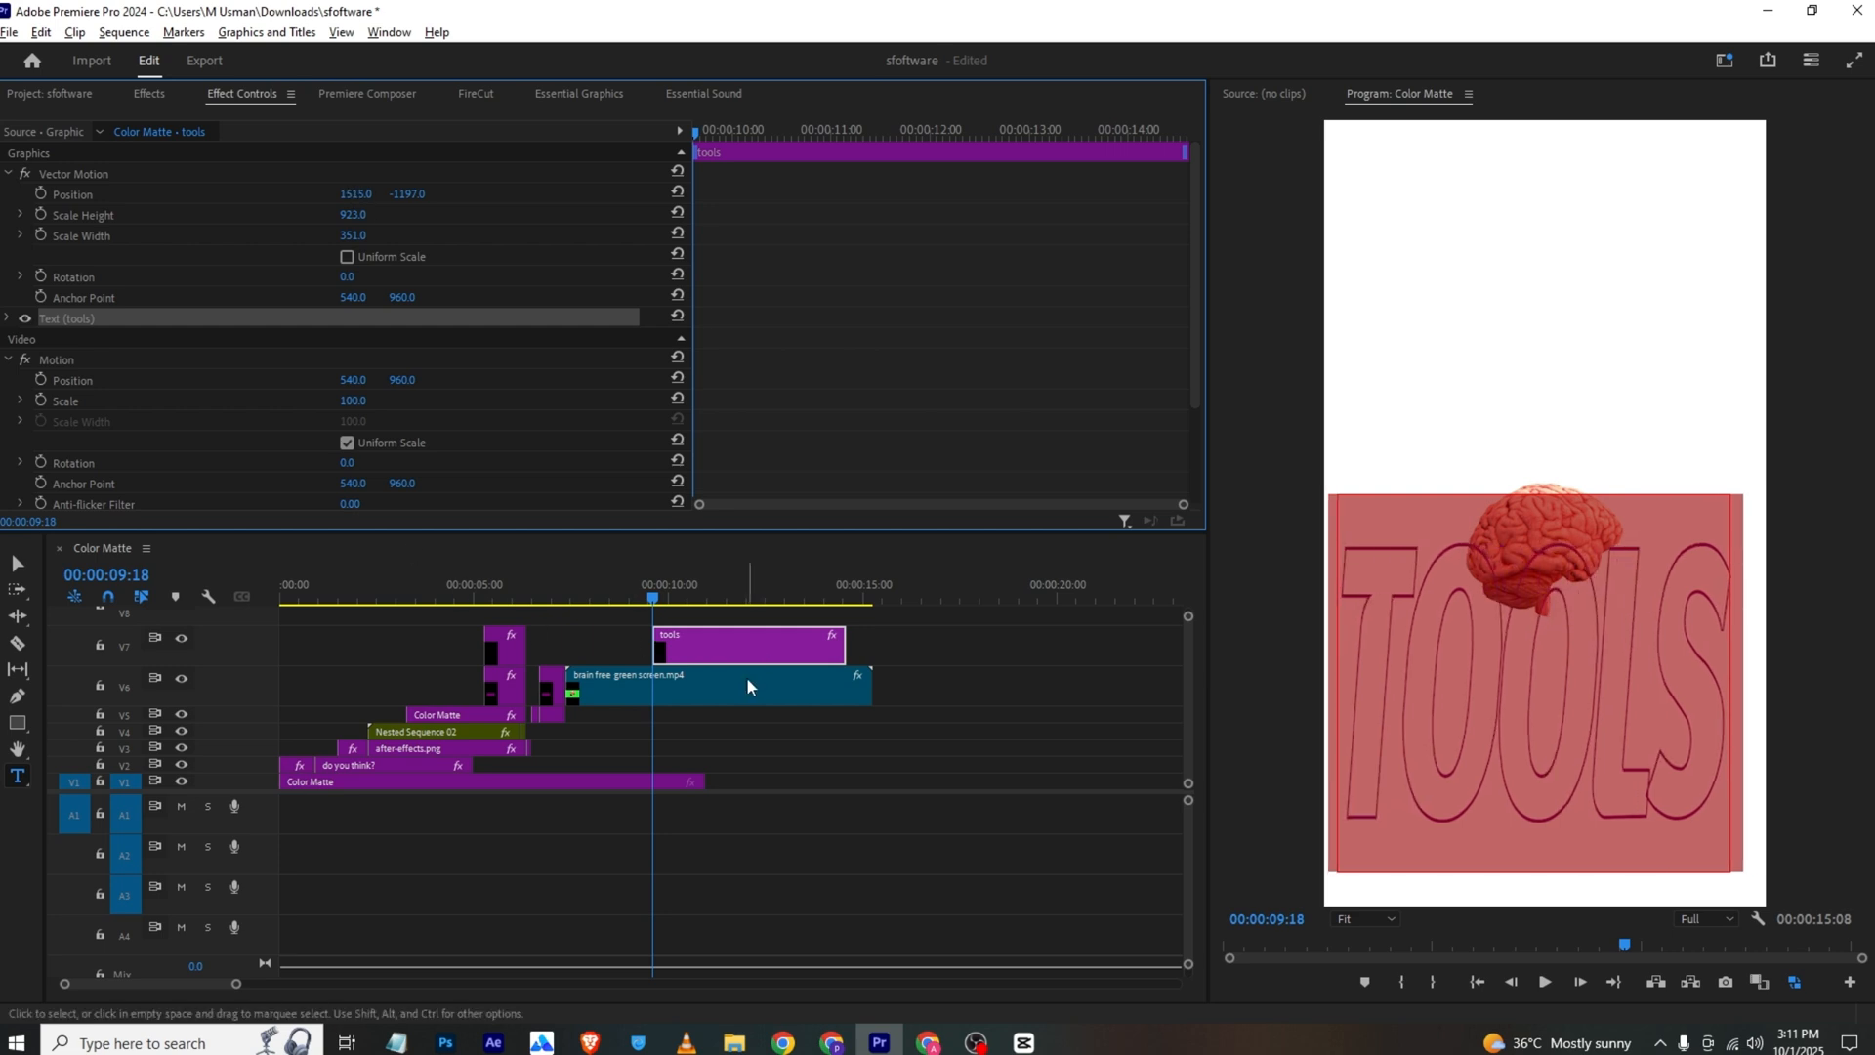
pyautogui.moveTo(746, 677); pyautogui.dragTo(756, 616)
pyautogui.click(683, 584)
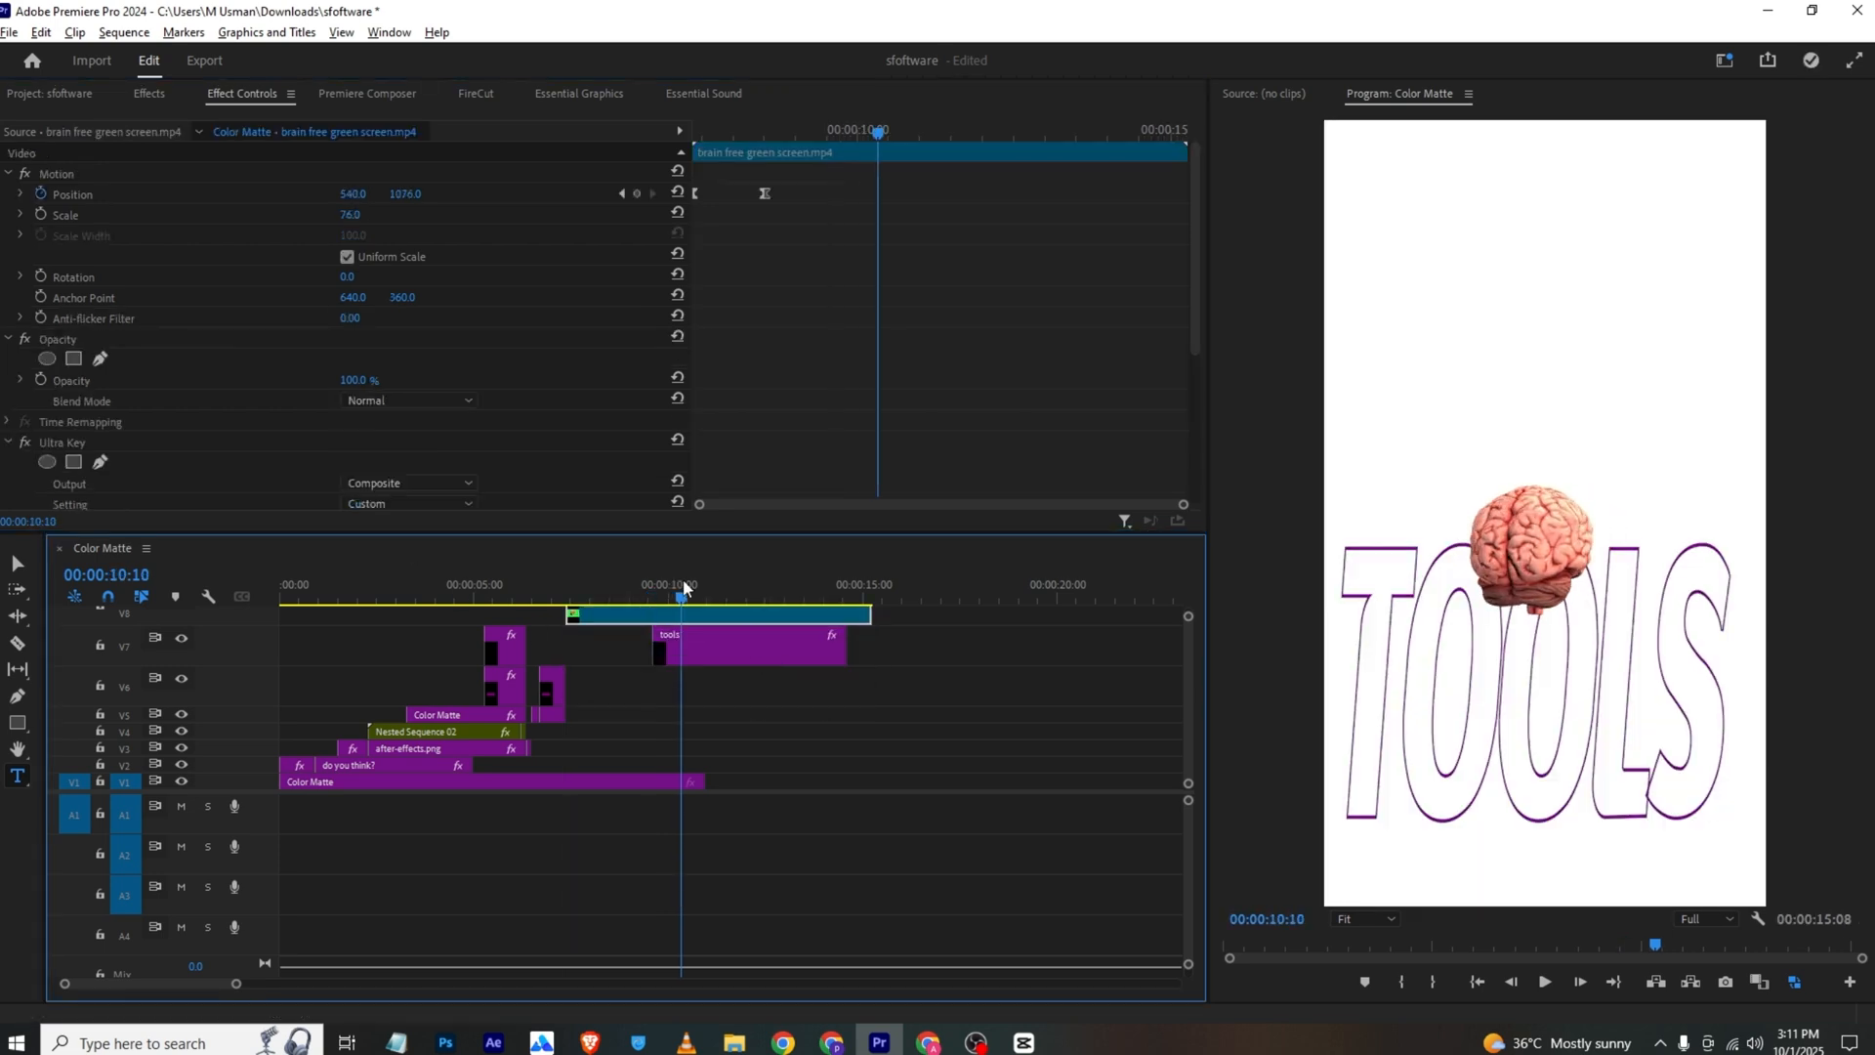
# Check the reference video, and move the brain and "tools" clips down to V3 and V2, starting "tools" where the last V6 clip ends
pyautogui.click(687, 1042)
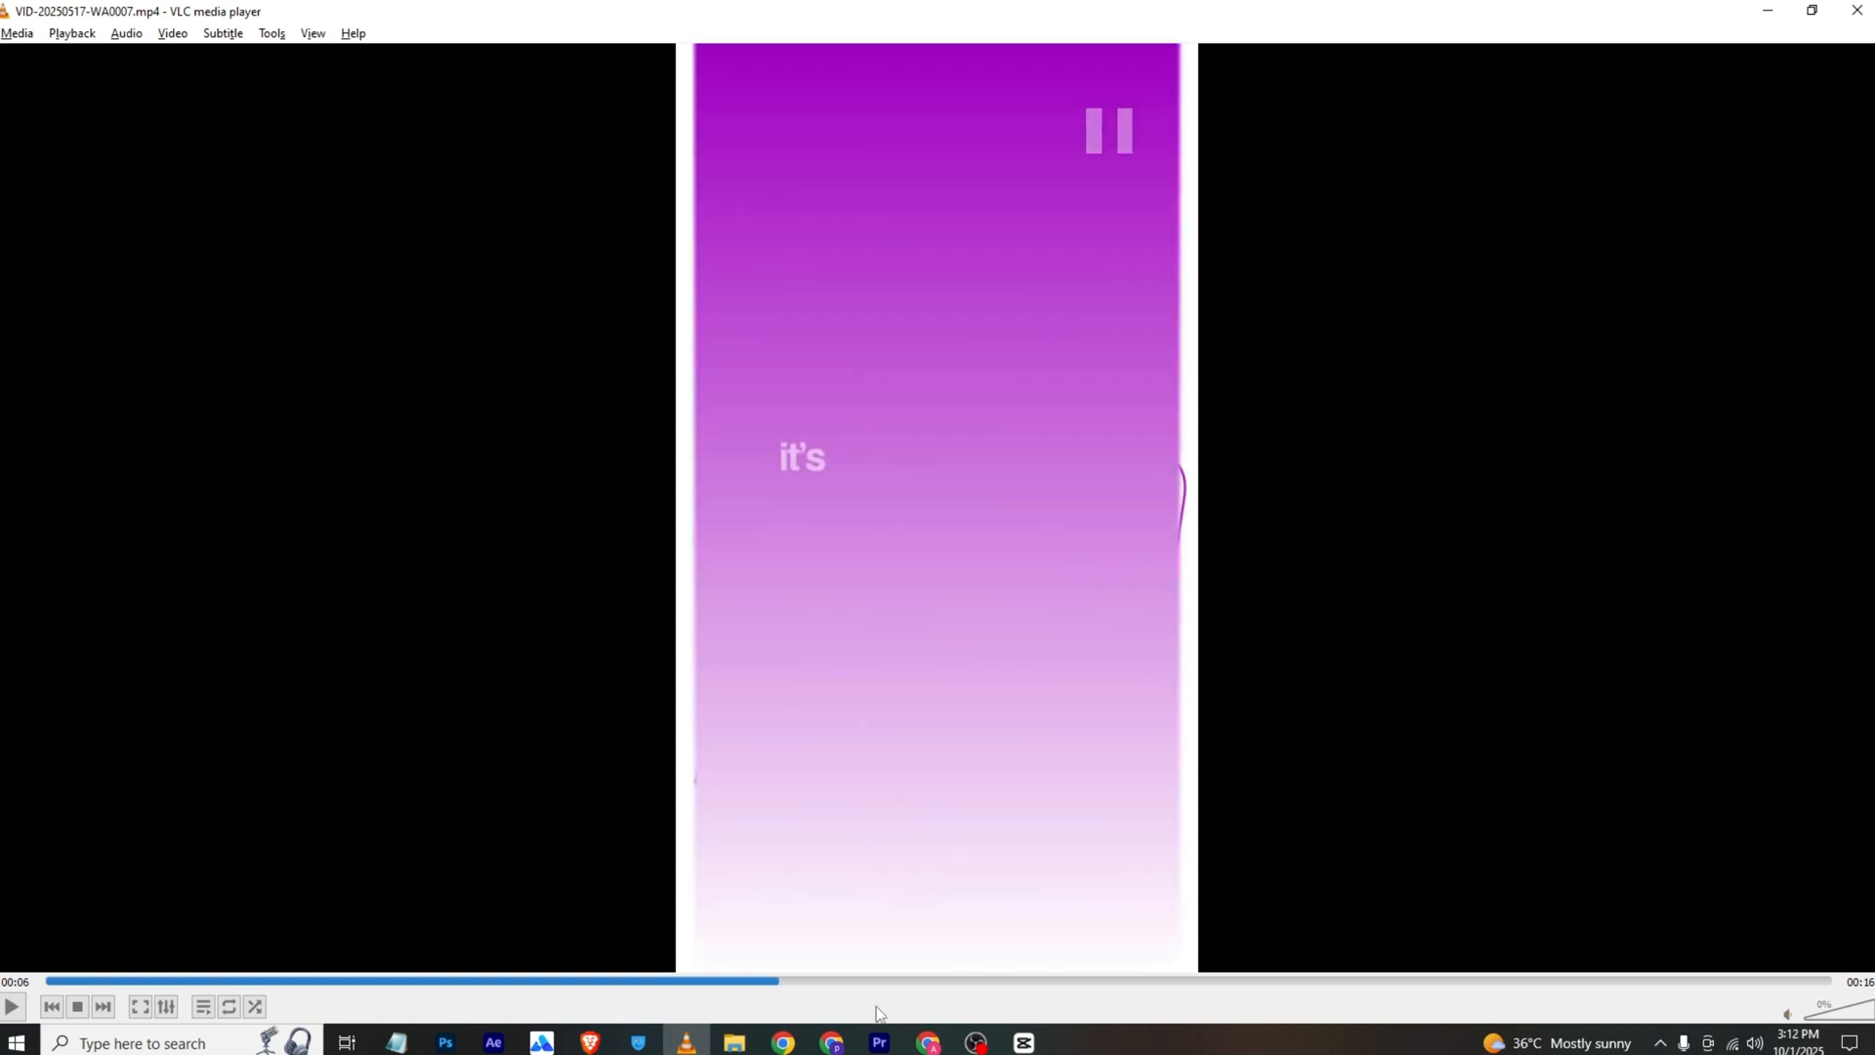
pyautogui.click(882, 1042)
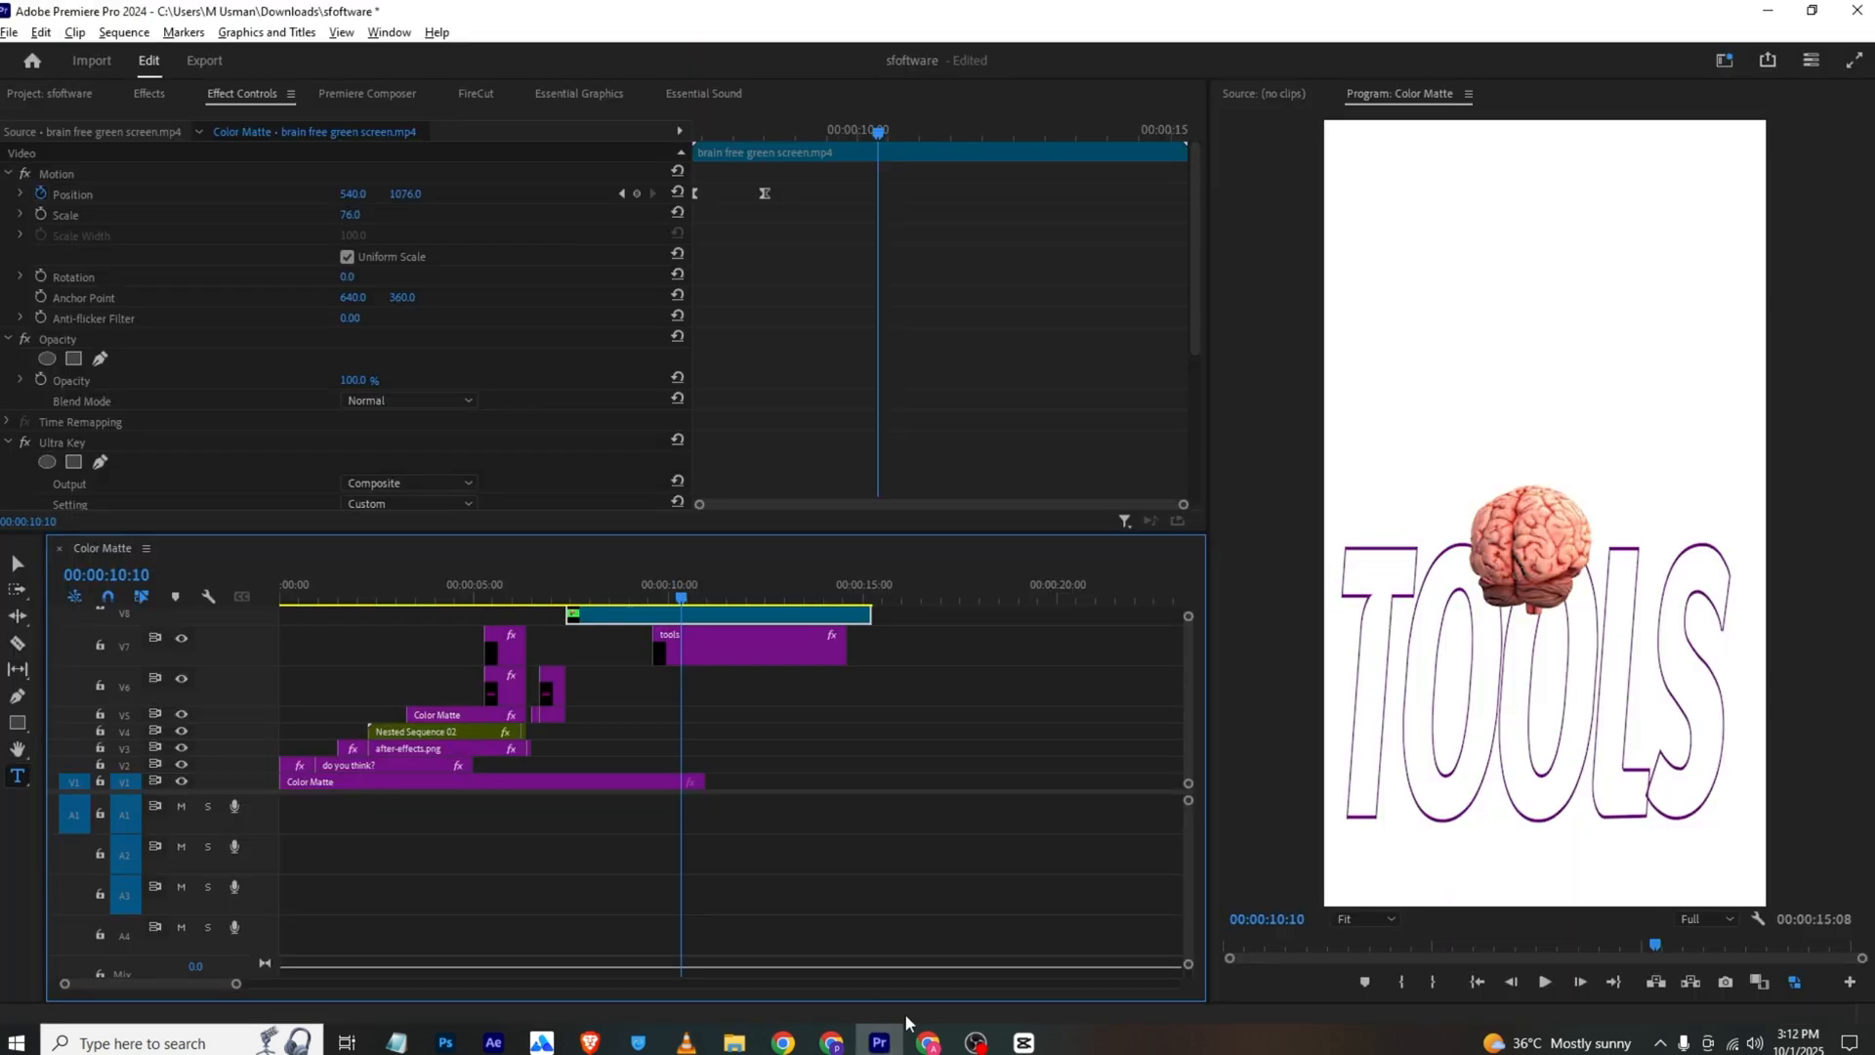
pyautogui.keyDown('shift'); pyautogui.click(830, 645); pyautogui.keyUp('shift')
pyautogui.moveTo(830, 644); pyautogui.dragTo(714, 782)
# Split the brain and "tools" clips at 00:00:10:01
pyautogui.moveTo(641, 593); pyautogui.dragTo(670, 593)
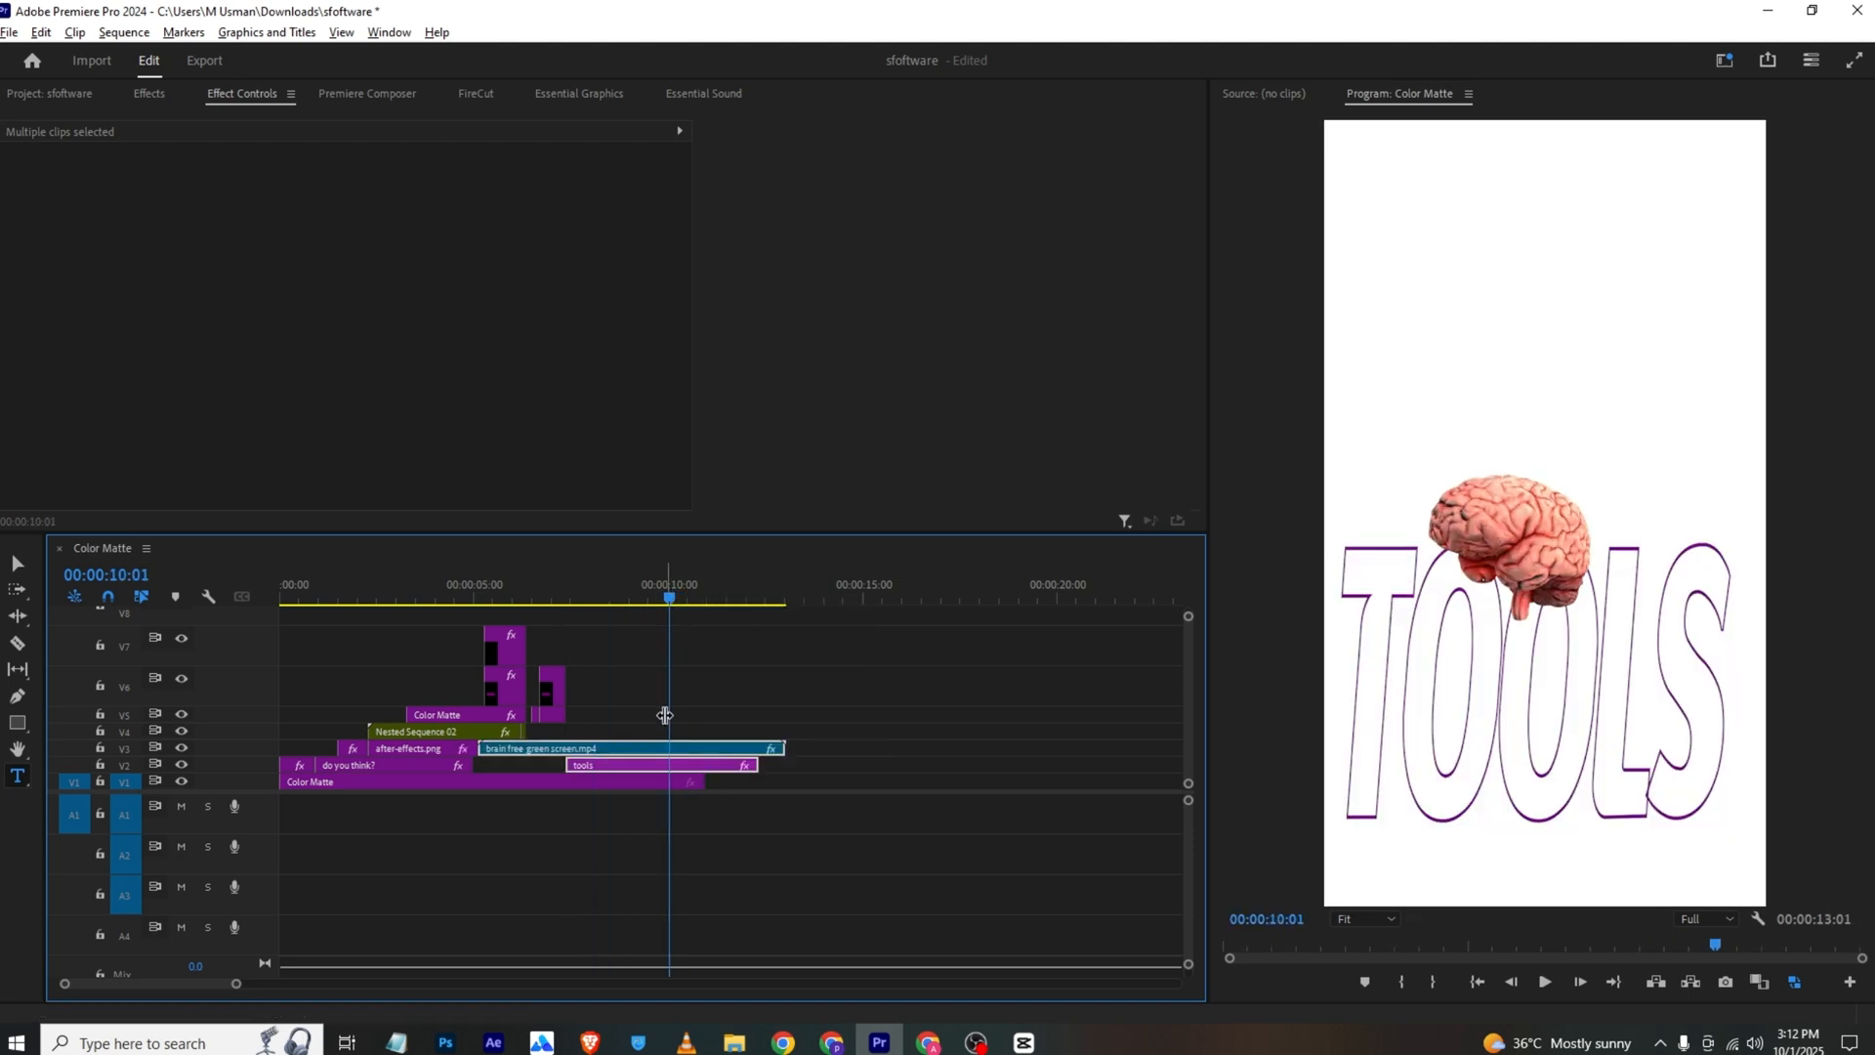
pyautogui.press('v')
pyautogui.hotkey('ctrl', 'k')
pyautogui.click(699, 713)
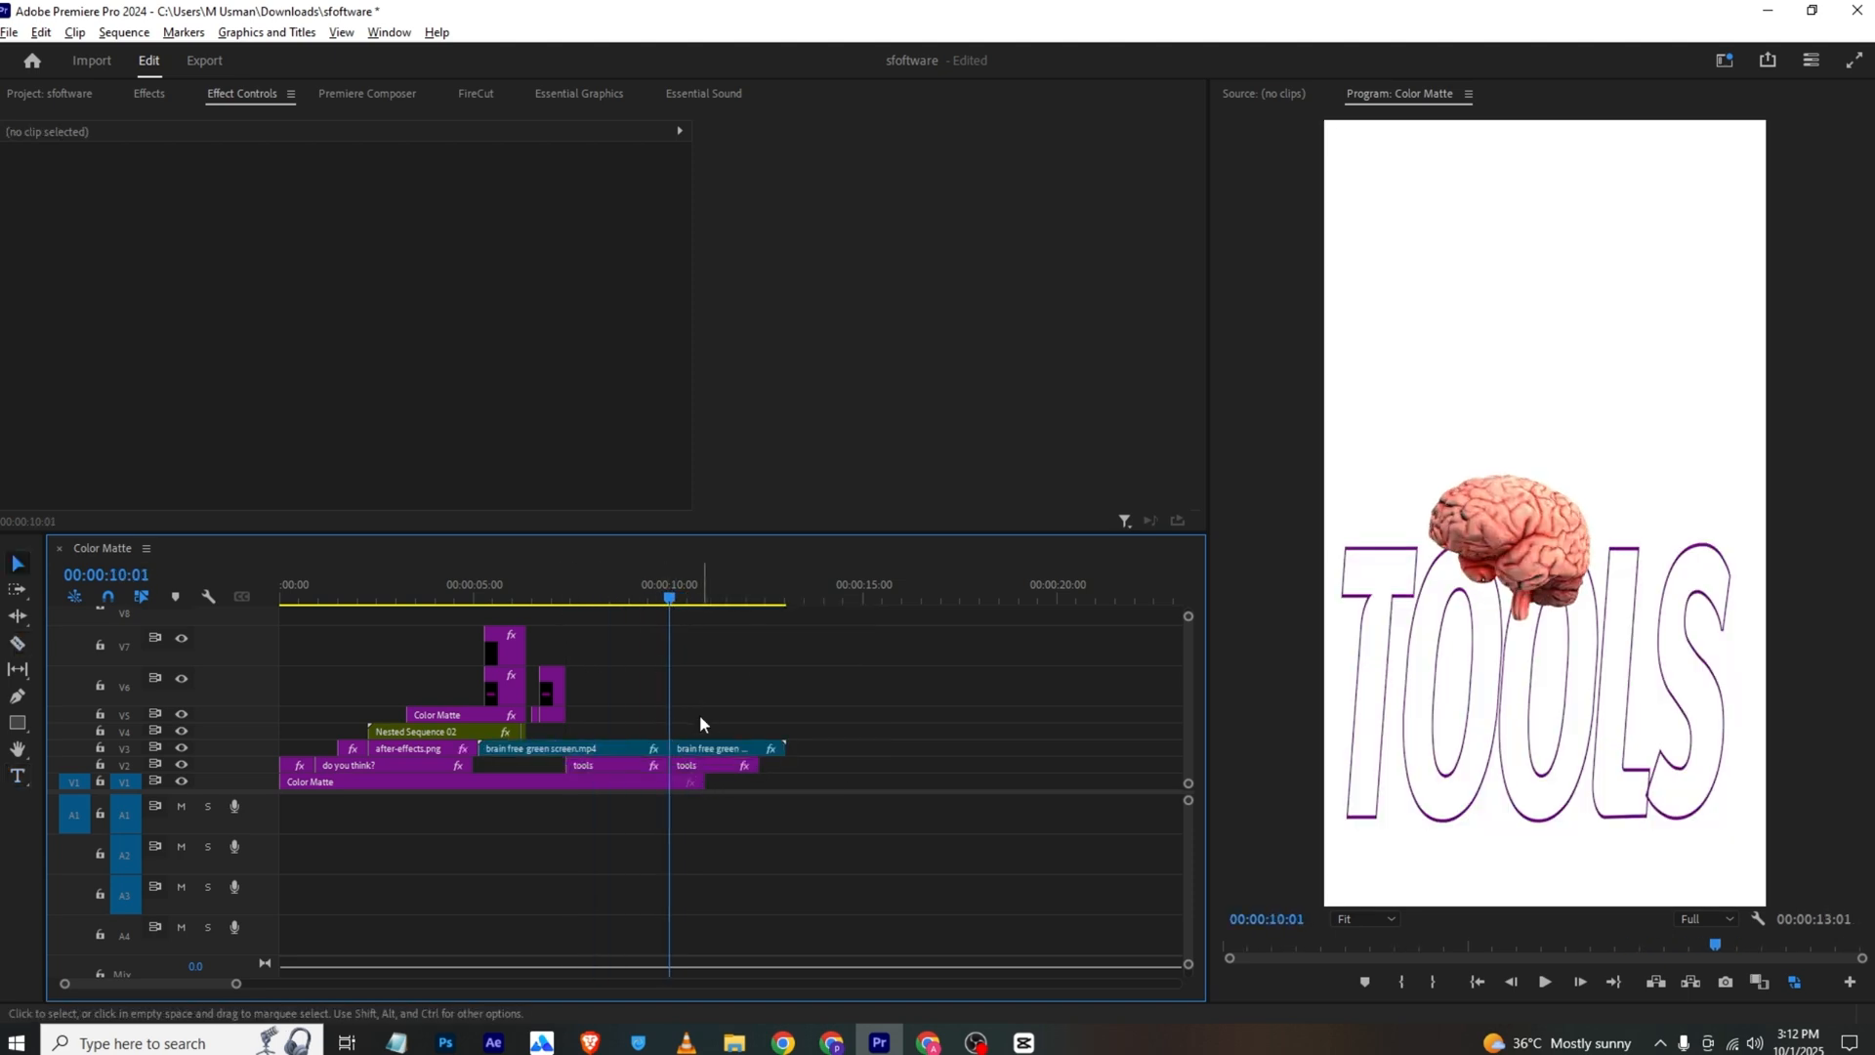
# Create a 1080 x 1920 color matte in purple 751187, sampled from the existing purple
pyautogui.click(50, 93)
pyautogui.rightClick(908, 478)
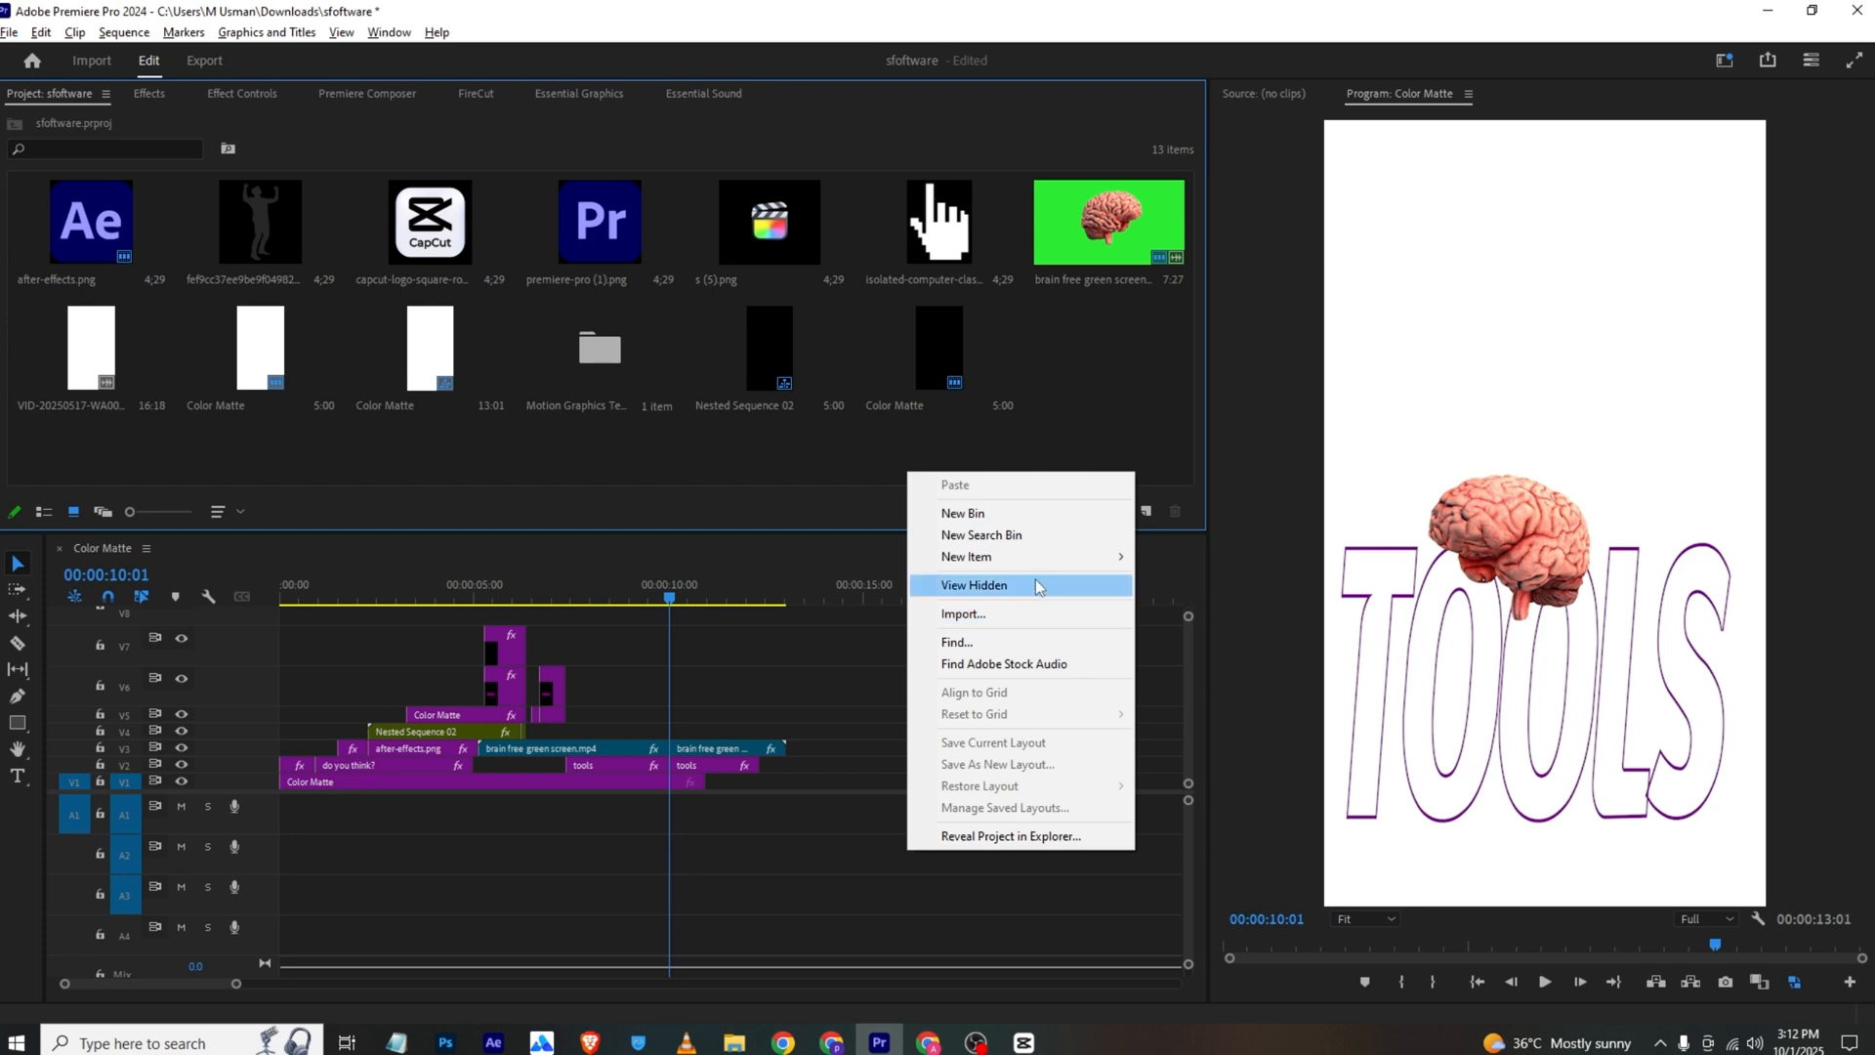
pyautogui.moveTo(976, 556)
pyautogui.click(1227, 685)
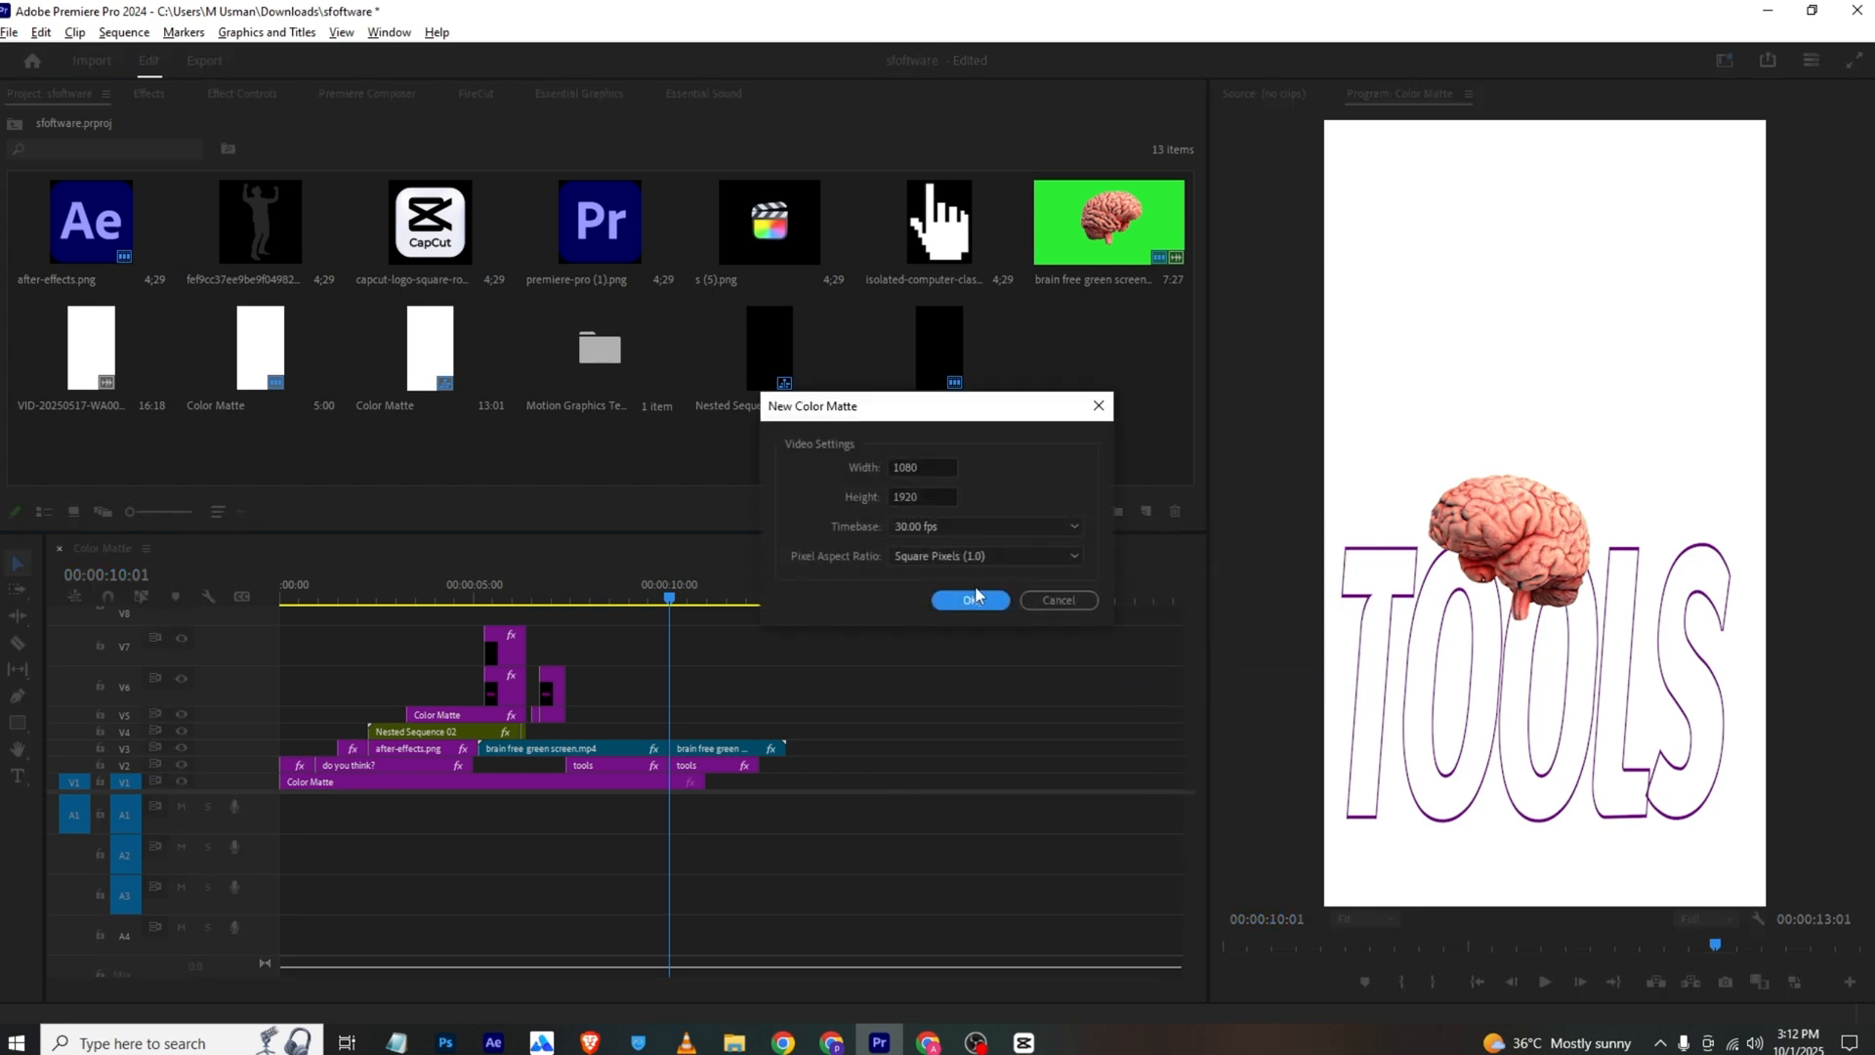
pyautogui.click(970, 601)
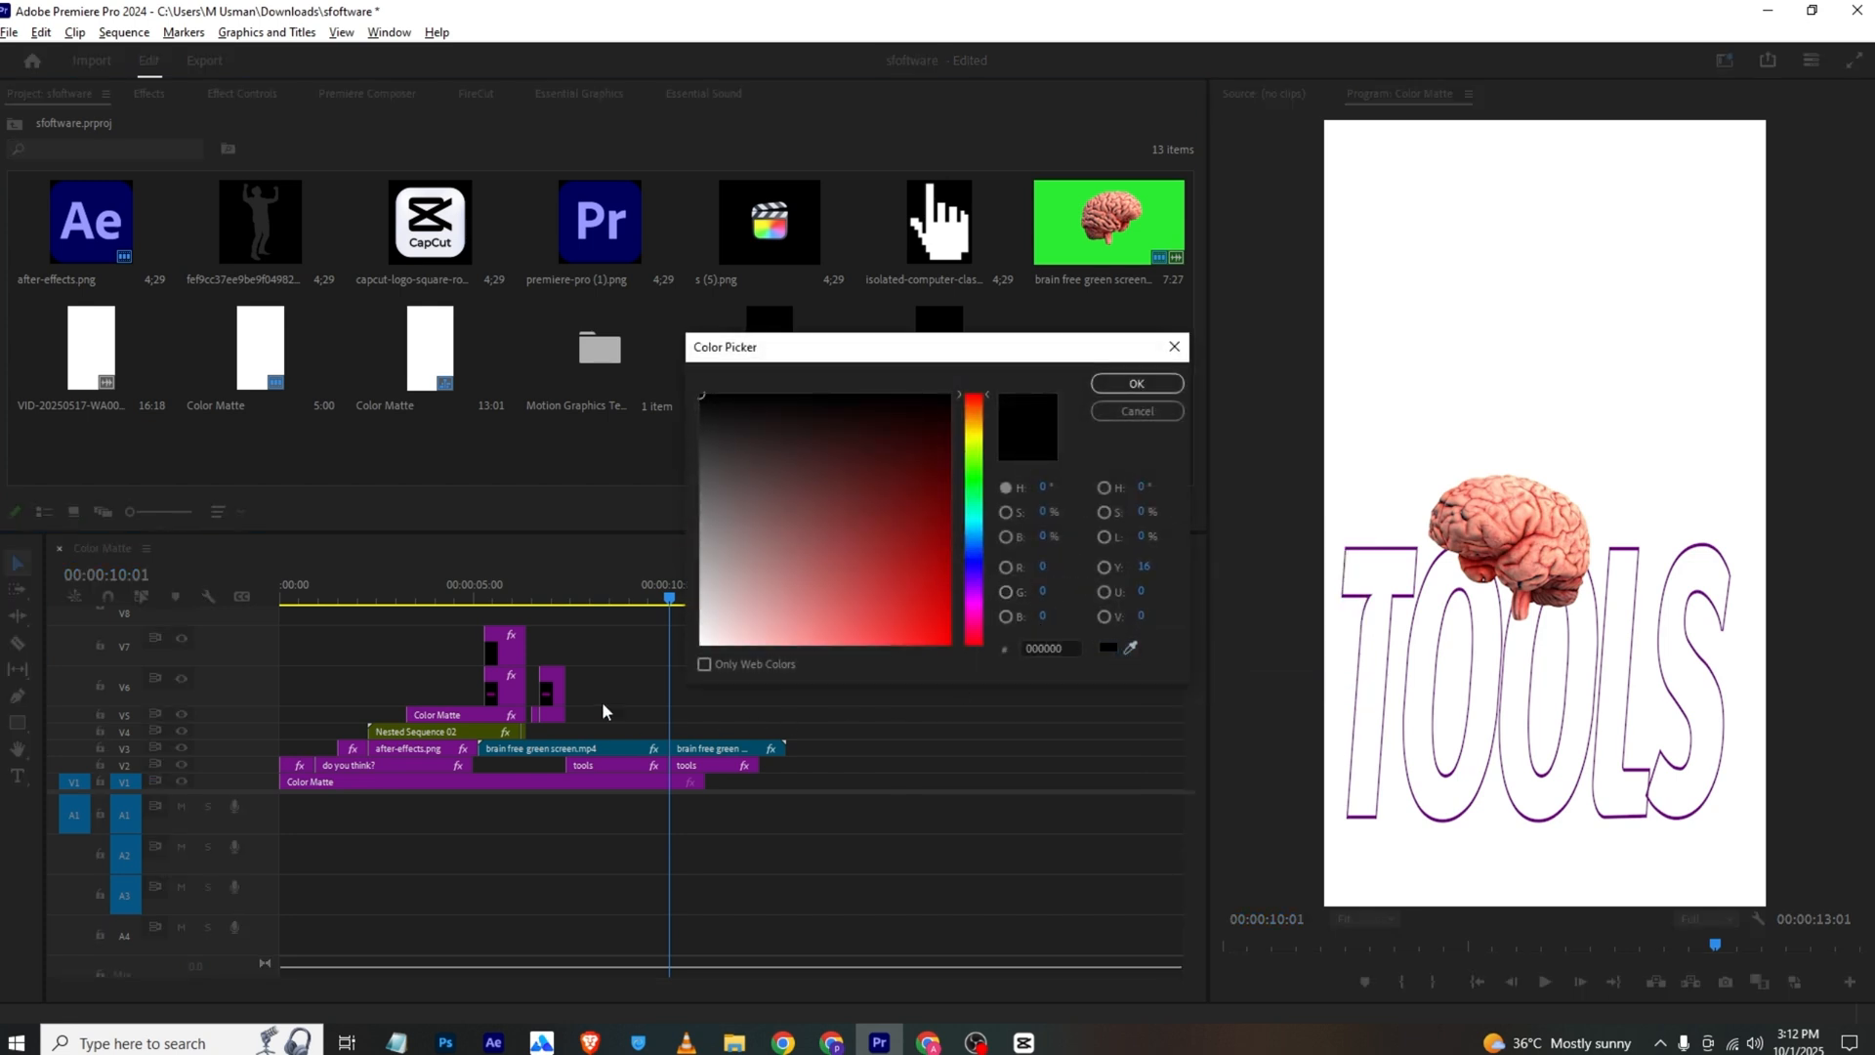
pyautogui.click(549, 675)
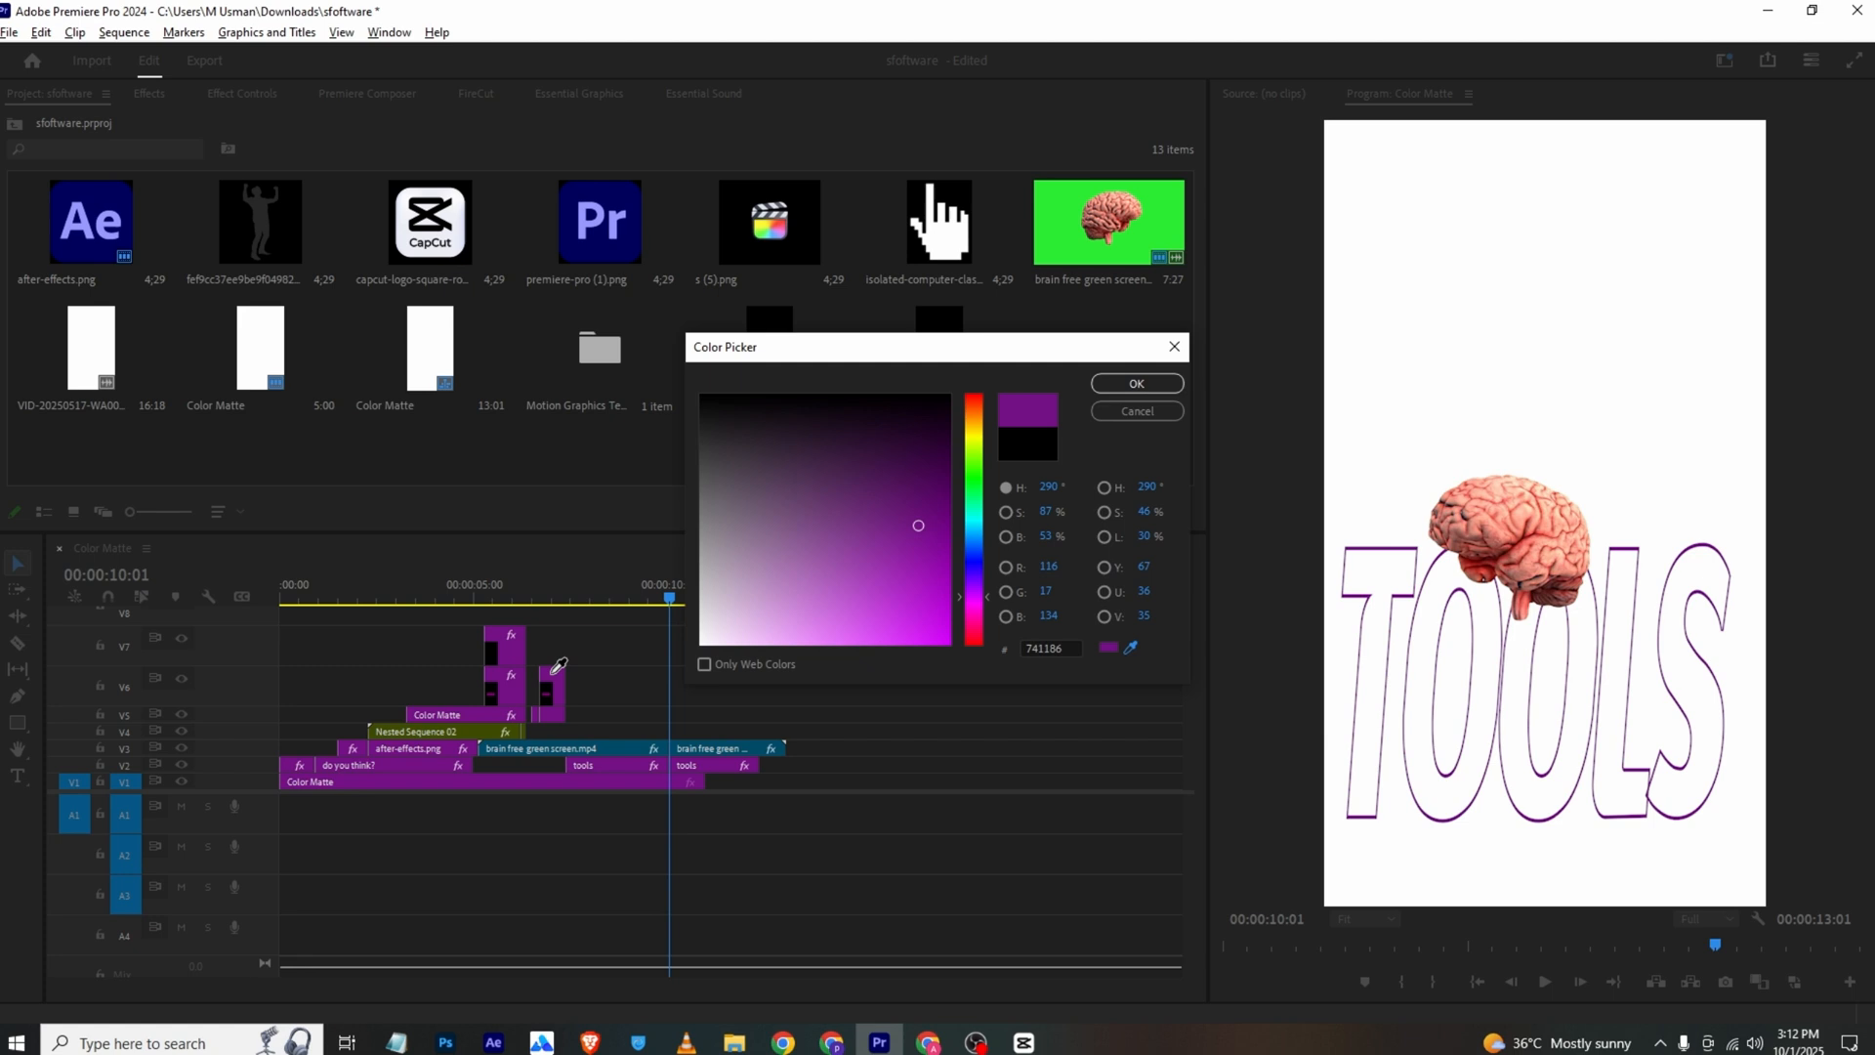
pyautogui.click(1131, 380)
pyautogui.click(927, 552)
# Place the purple matte on V4 at 00:00:10:01 and narrow it to a thin vertical line with a non-uniform Scale Width of 1.0
pyautogui.moveTo(1108, 352); pyautogui.dragTo(700, 734)
pyautogui.click(699, 735)
pyautogui.click(245, 95)
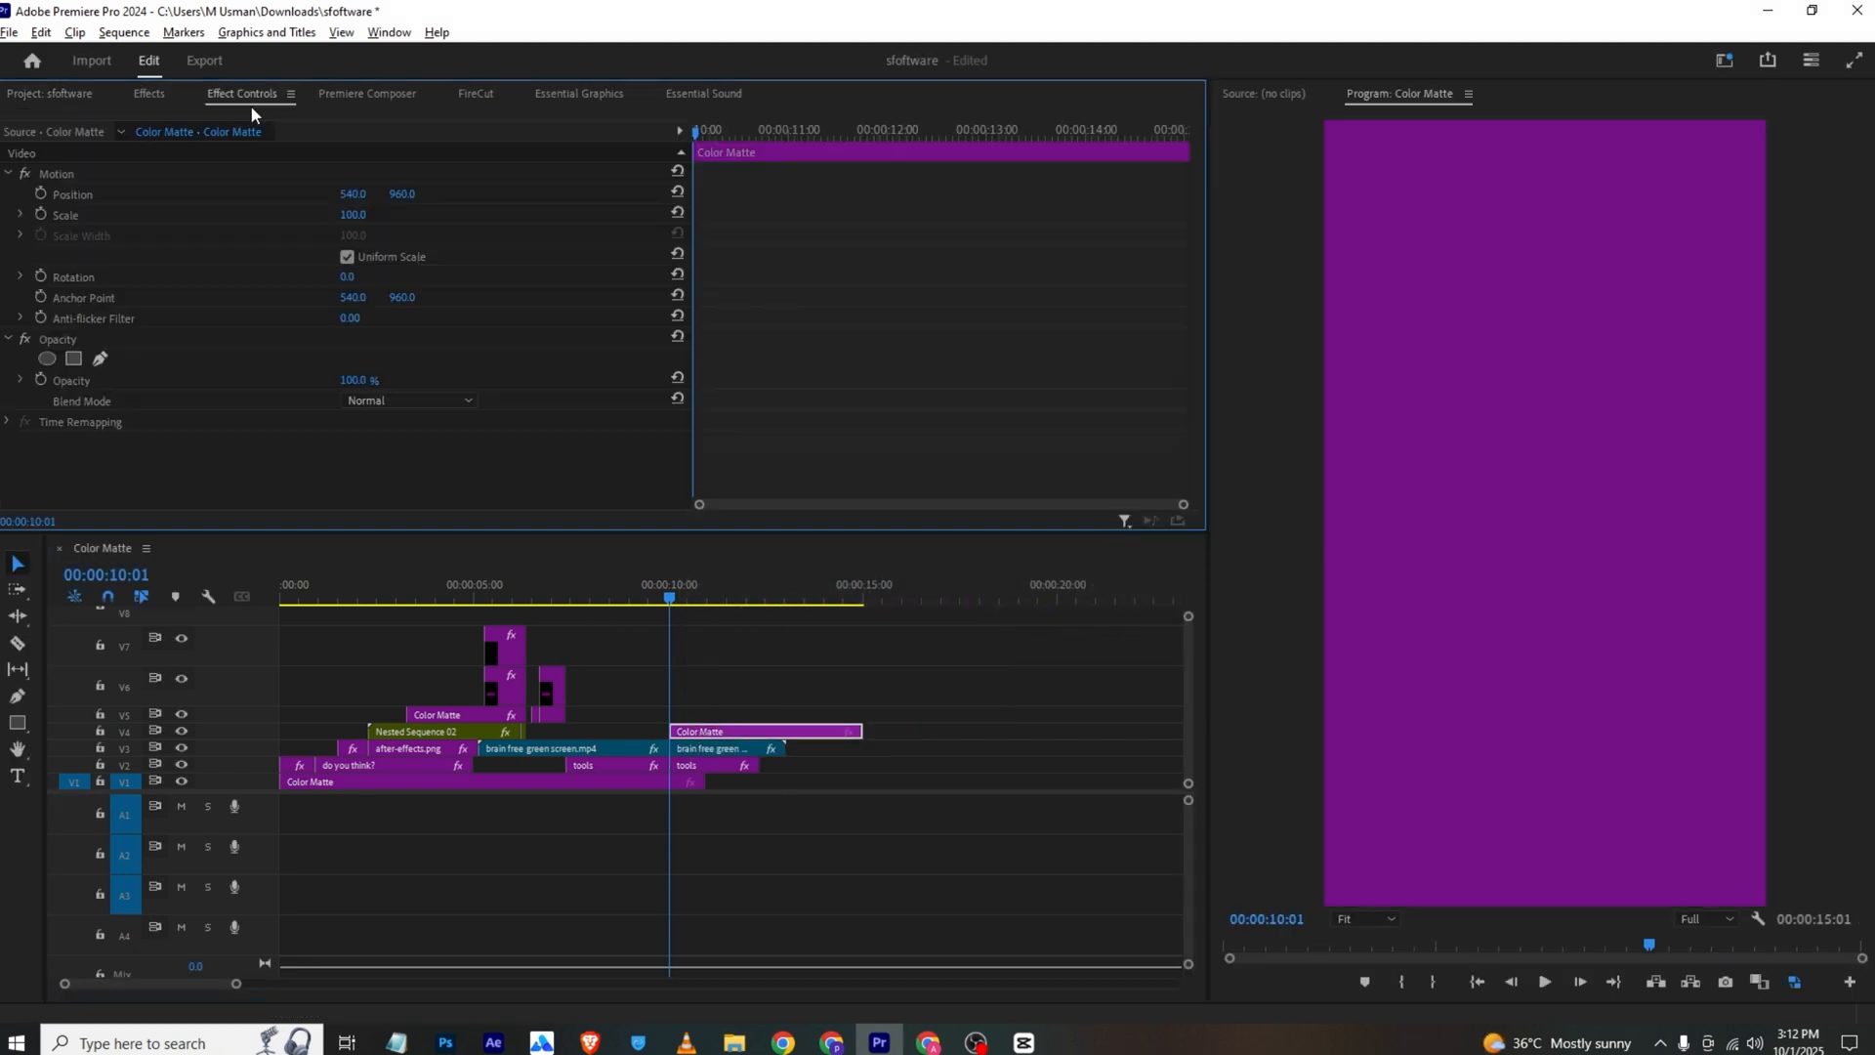
pyautogui.click(347, 257)
pyautogui.moveTo(350, 236); pyautogui.dragTo(302, 276)
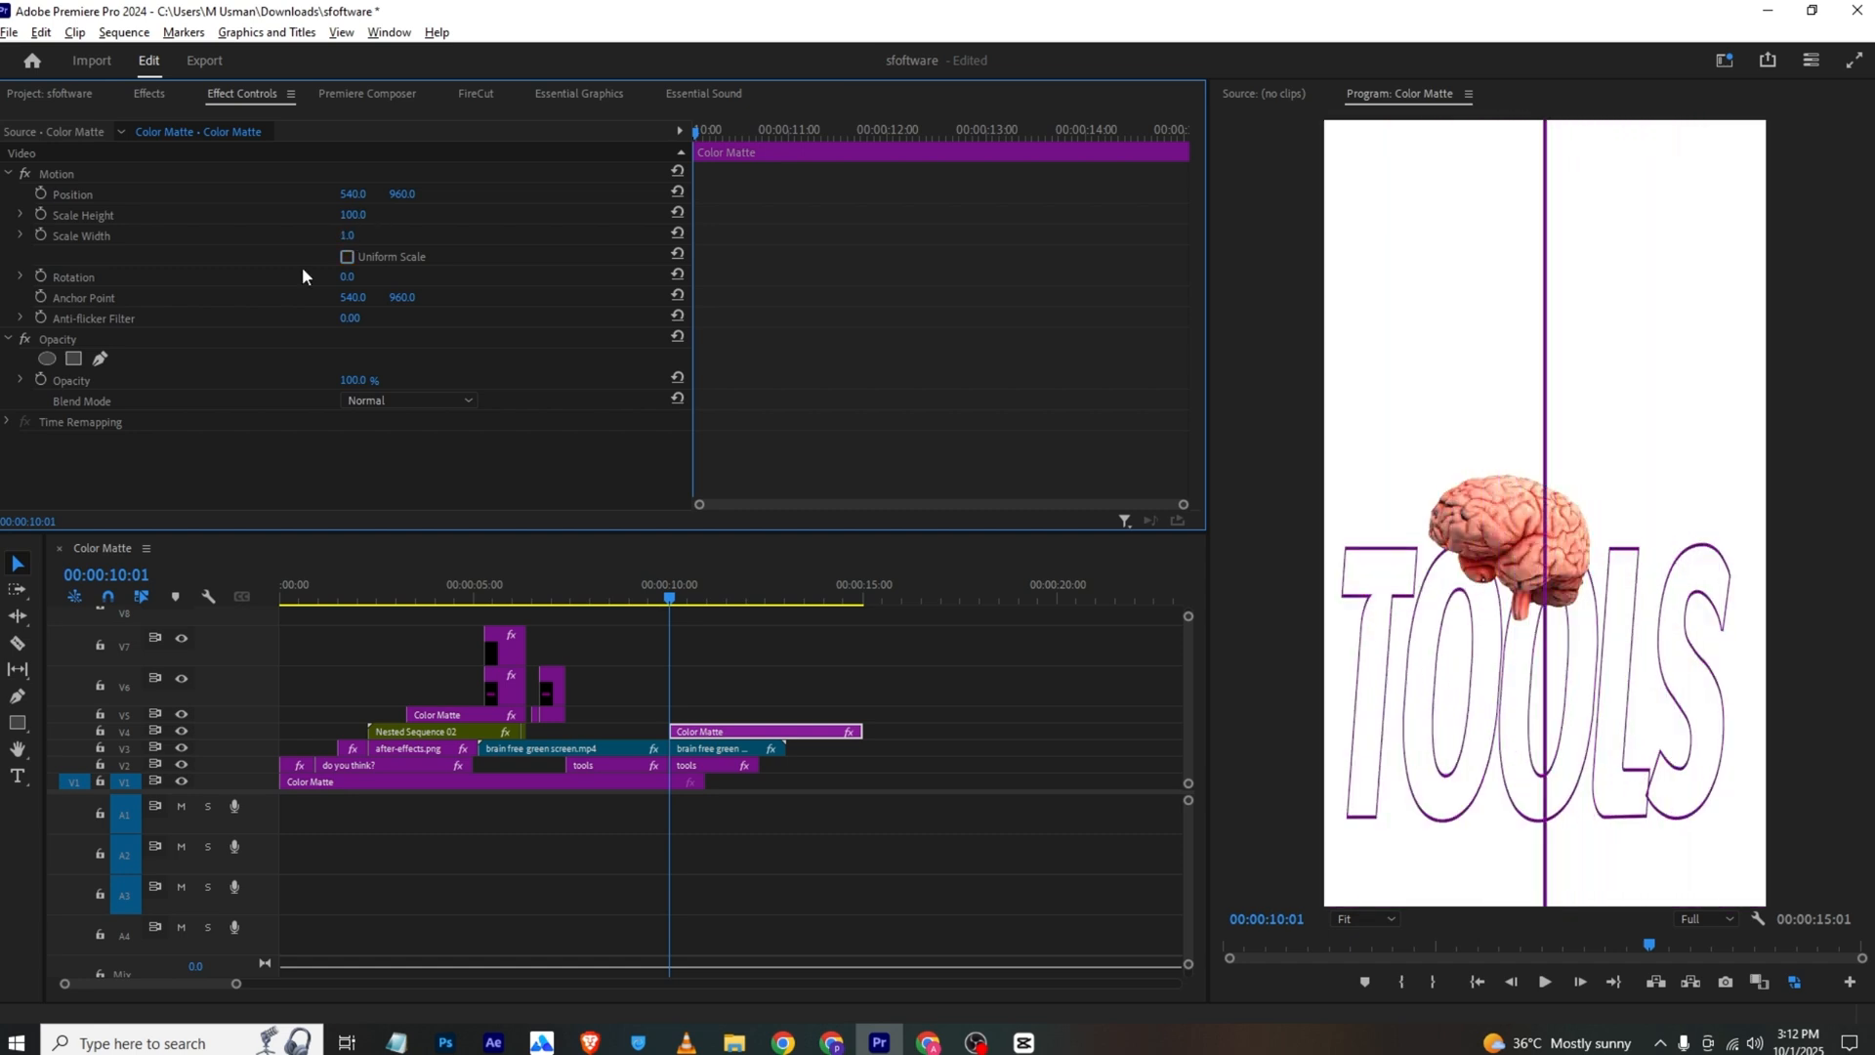
# Keyframe the purple matte's Scale Width from 1.0 at its start to 183.0 at 00:00:11:16, and save the project
pyautogui.click(41, 235)
pyautogui.moveTo(706, 142); pyautogui.dragTo(840, 145)
pyautogui.moveTo(352, 236); pyautogui.dragTo(464, 236)
pyautogui.hotkey('ctrl', 's')
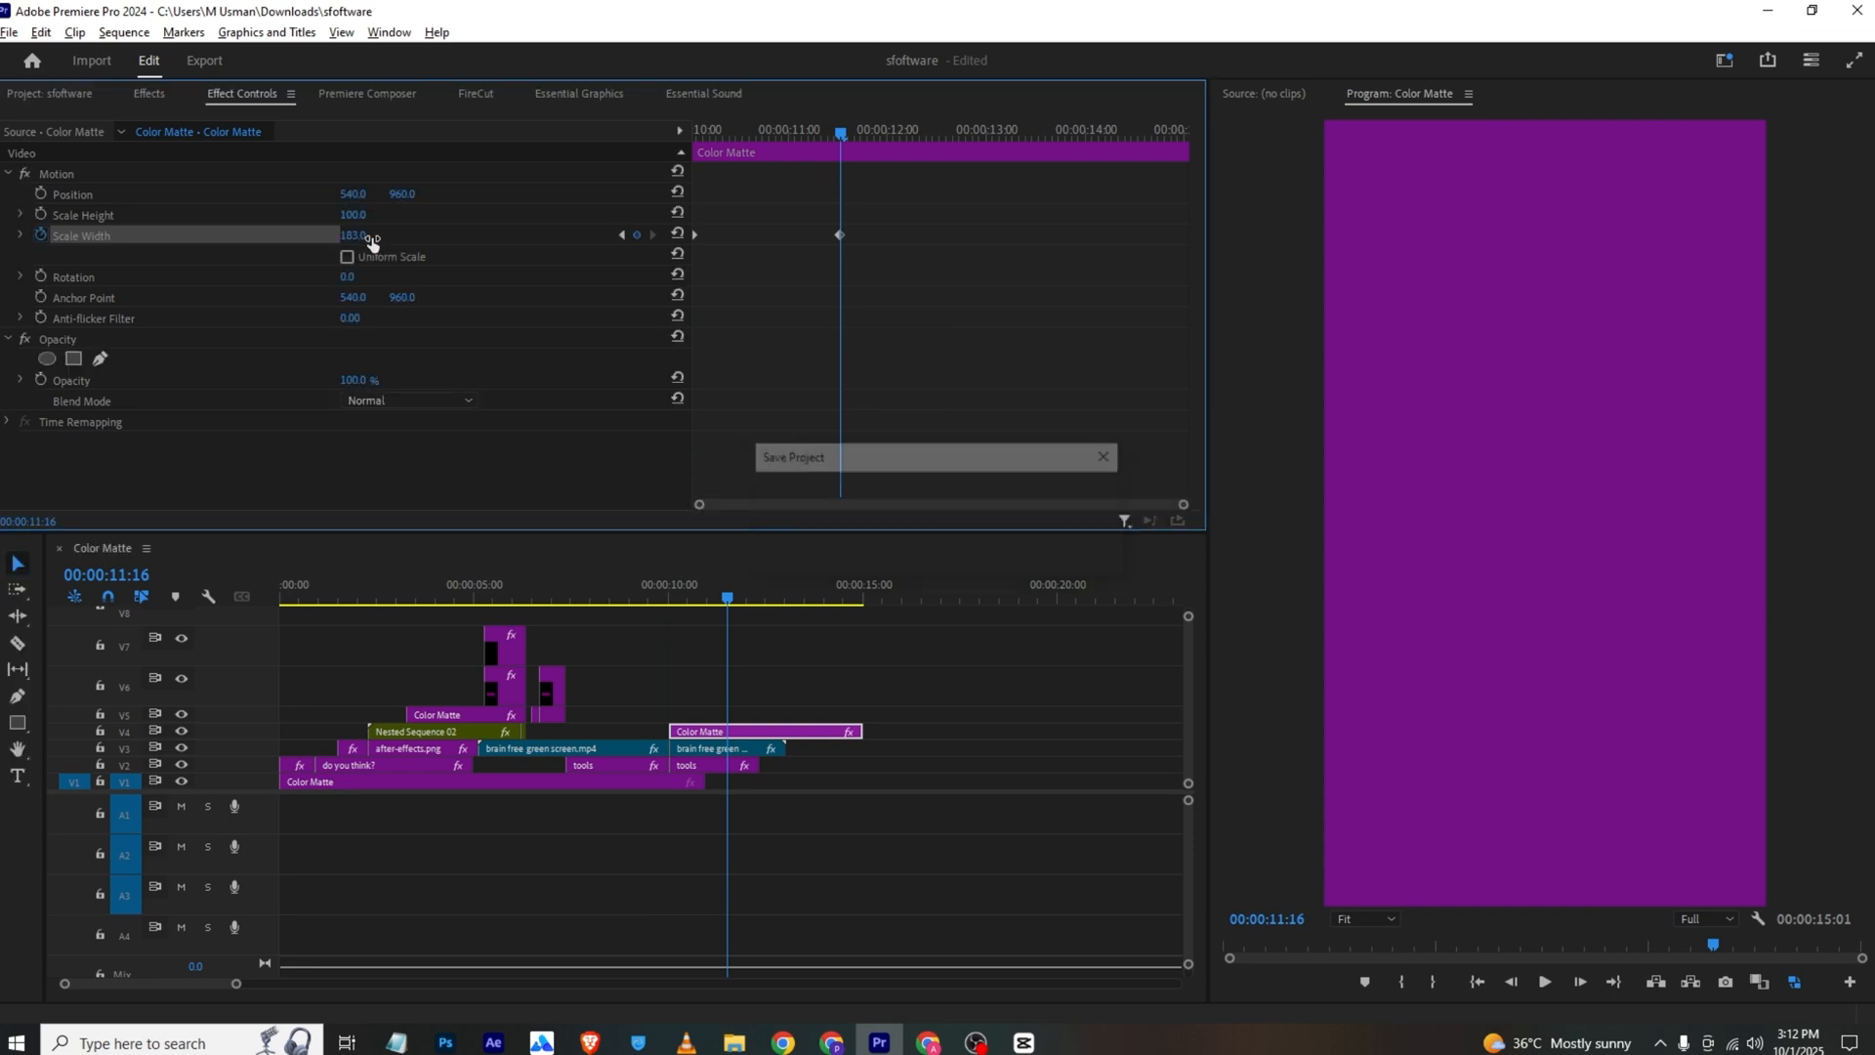
# Play back the purple matte's widening animation from its start
pyautogui.moveTo(725, 132); pyautogui.dragTo(451, 199)
pyautogui.press('space')
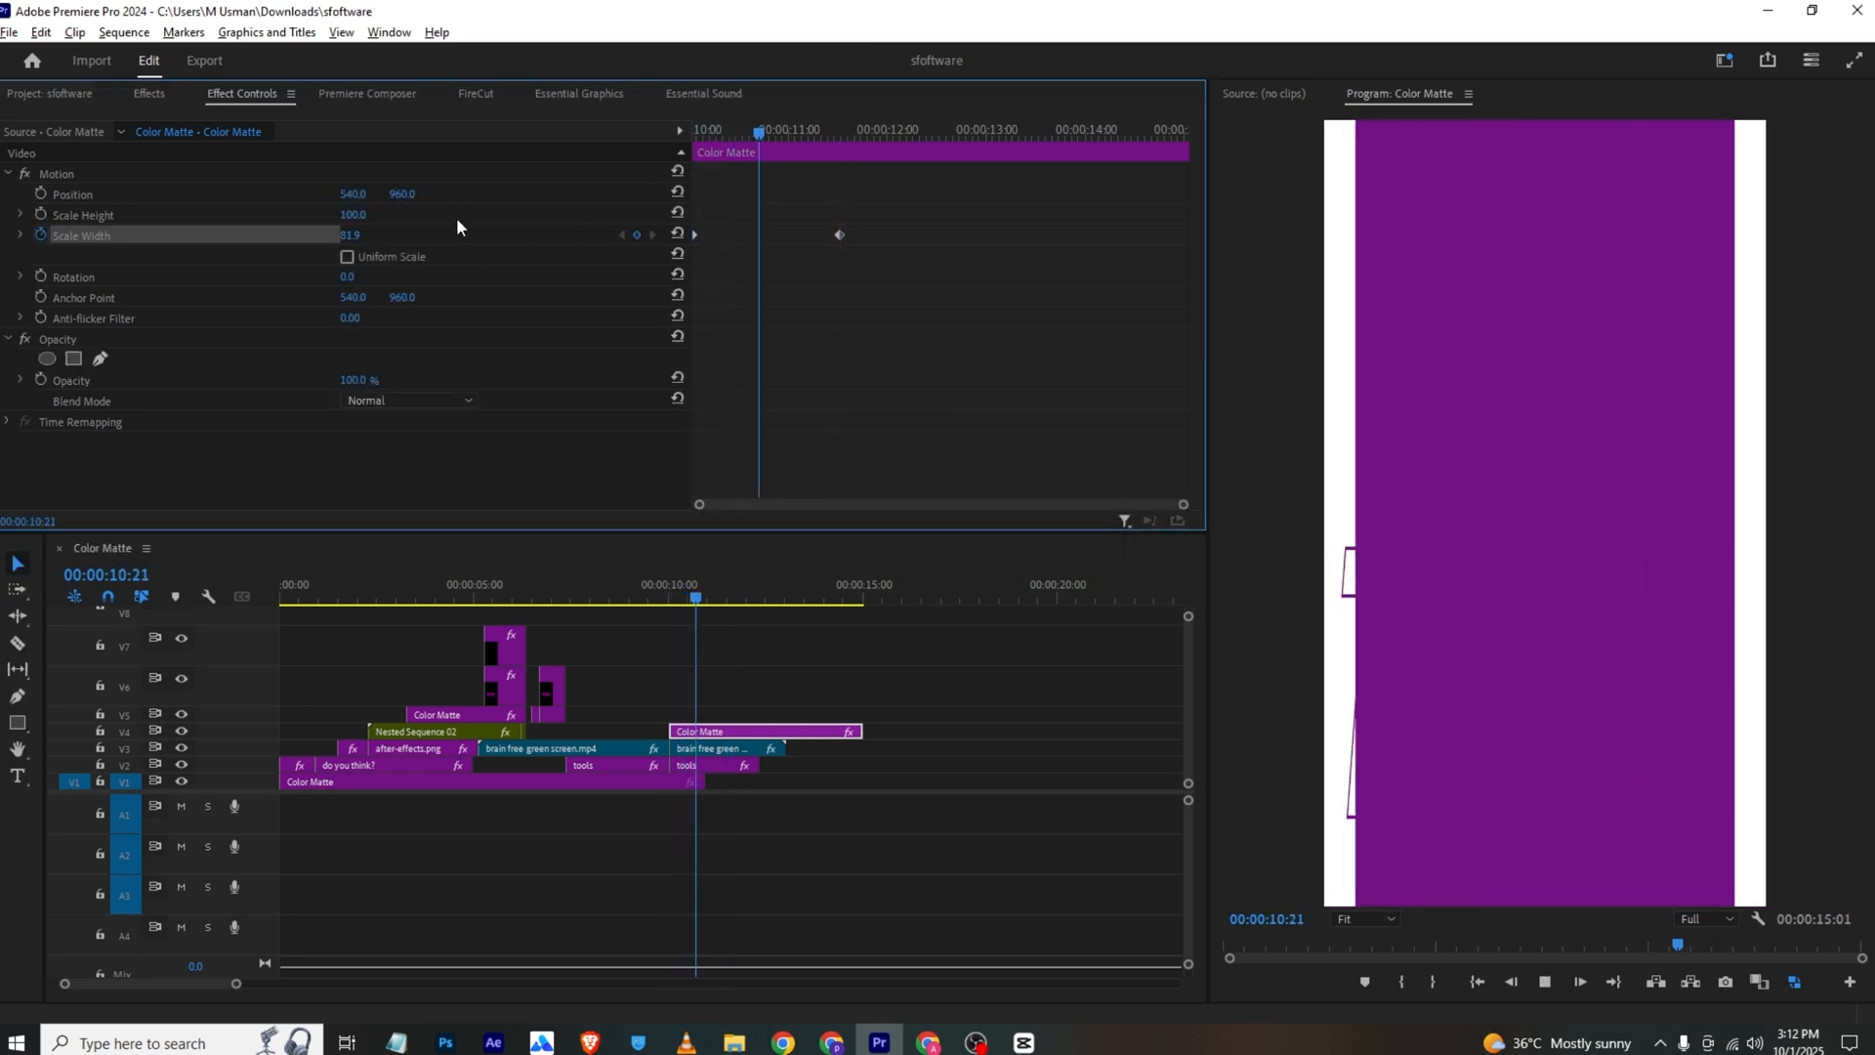
pyautogui.press('space')
# Play the reference video in VLC to examine the scene with the silhouette and "Life" title, and return to Premiere Pro
pyautogui.click(686, 1042)
pyautogui.press('space')
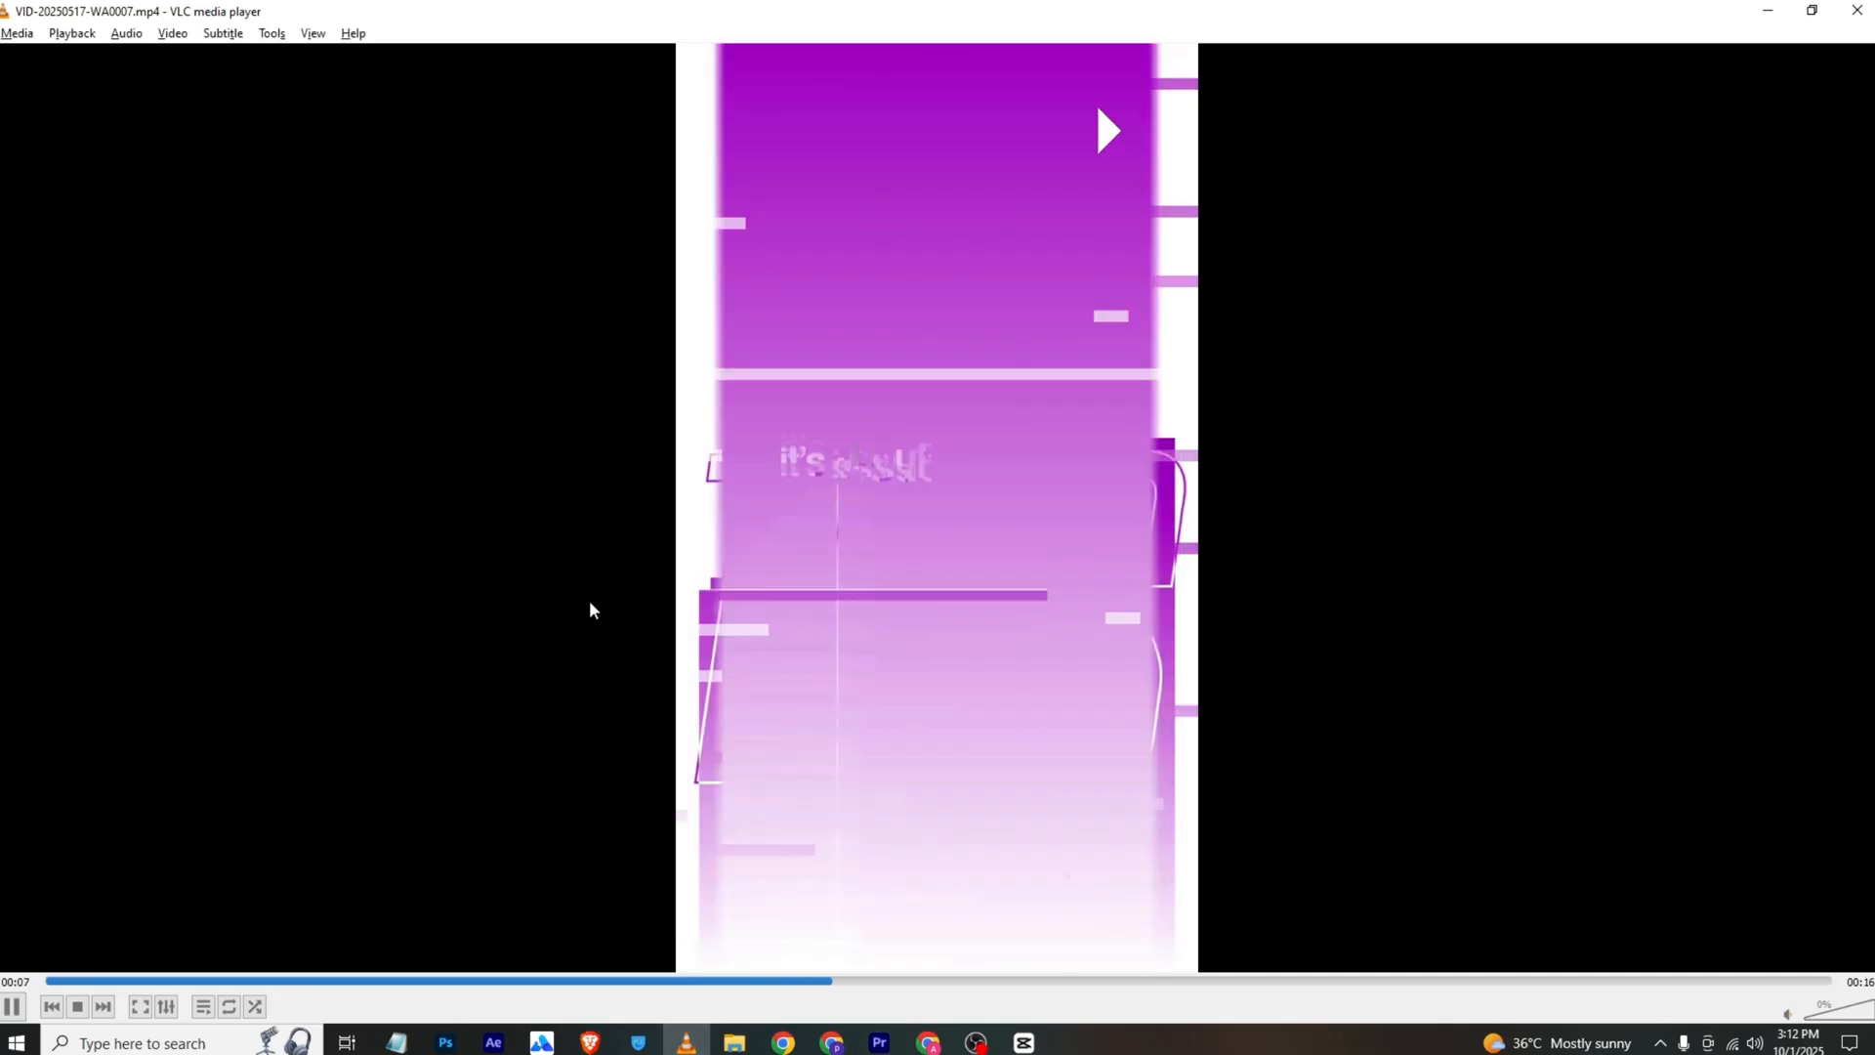
pyautogui.press('space')
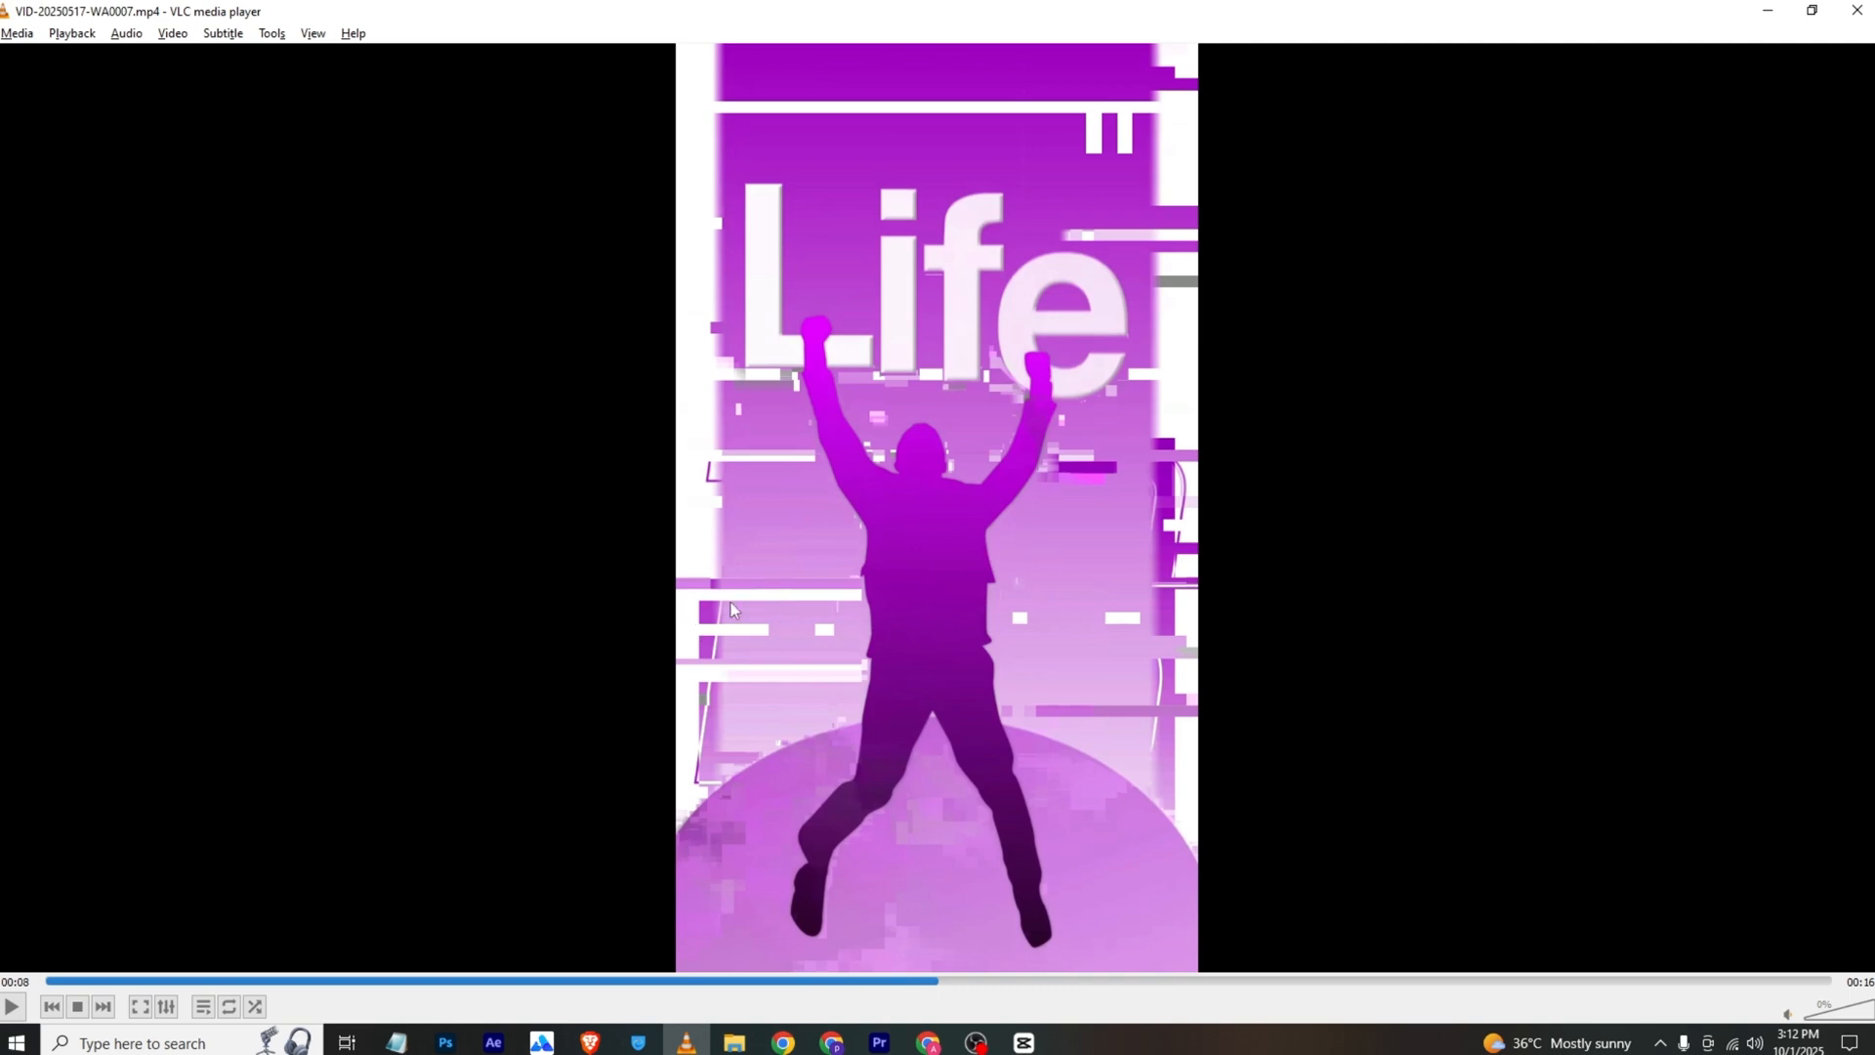
pyautogui.click(882, 1042)
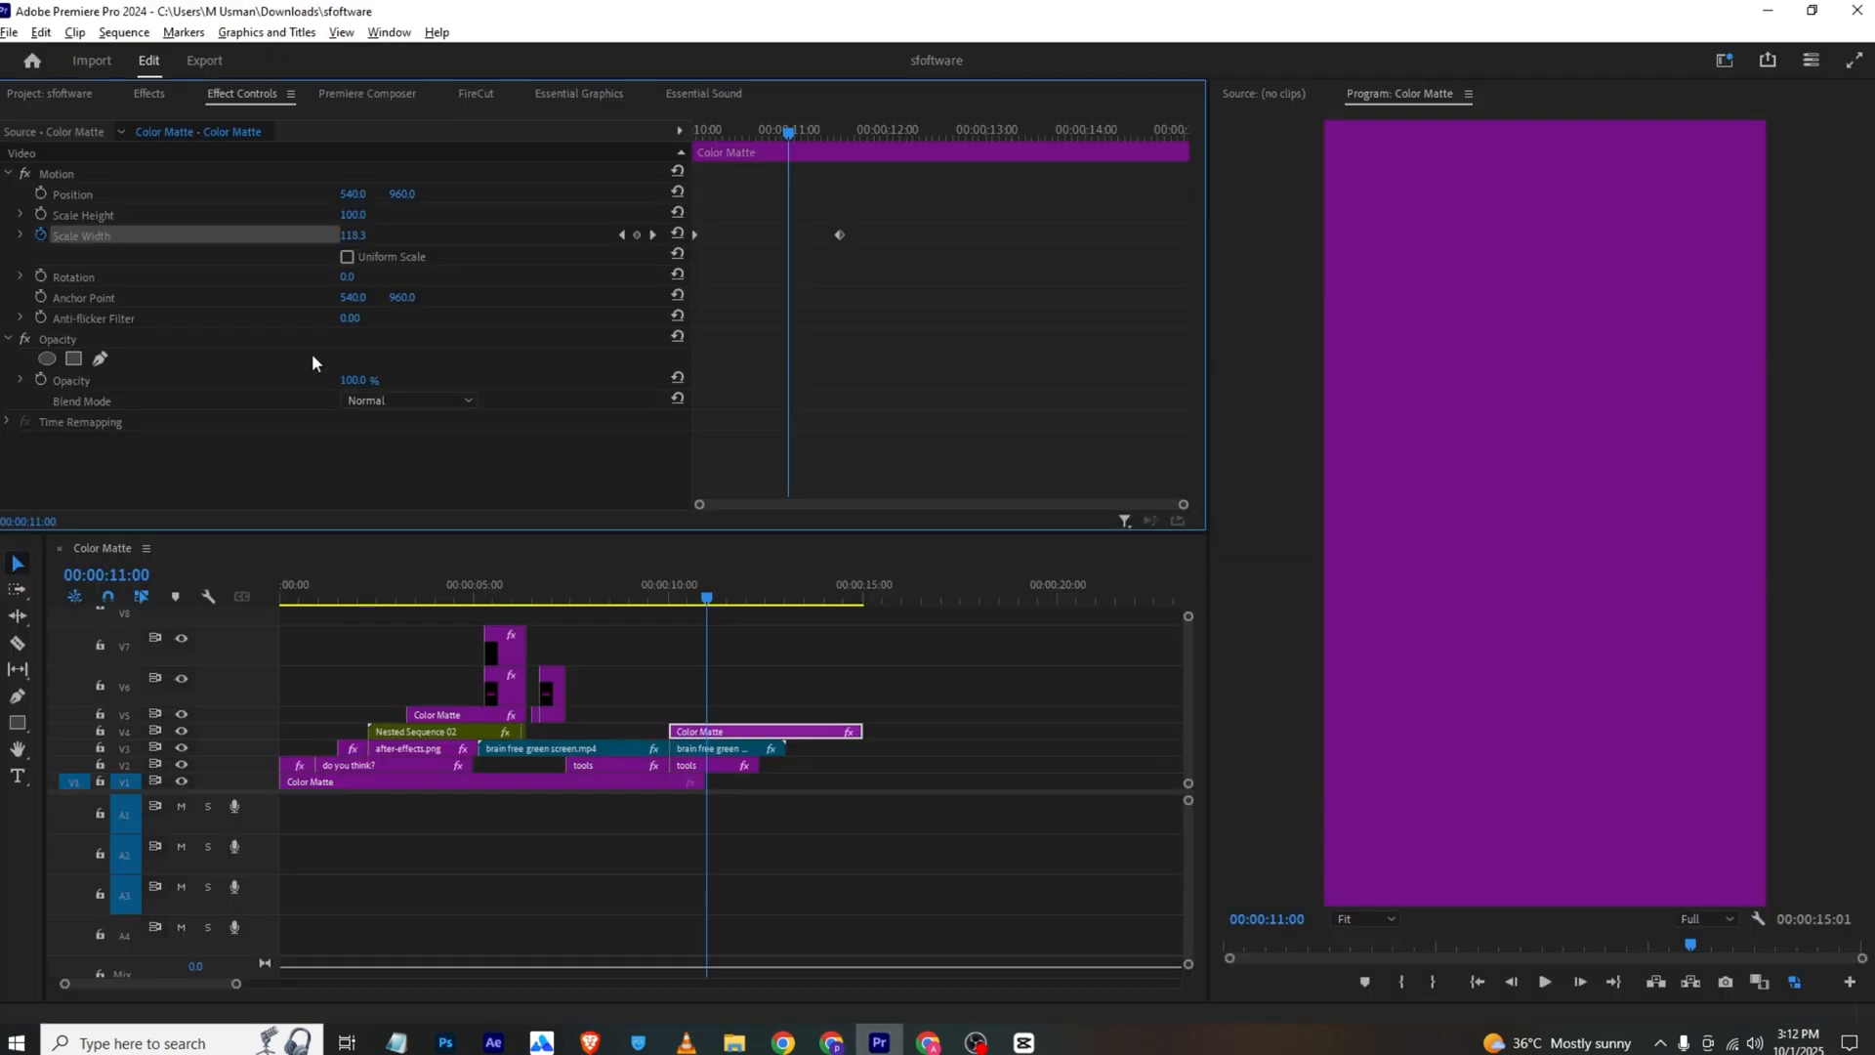
# Add the dark man silhouette image to V5 at 00:00:11:00 and set its position to 540, 1255
pyautogui.click(56, 98)
pyautogui.moveTo(260, 223); pyautogui.dragTo(762, 714)
pyautogui.click(275, 98)
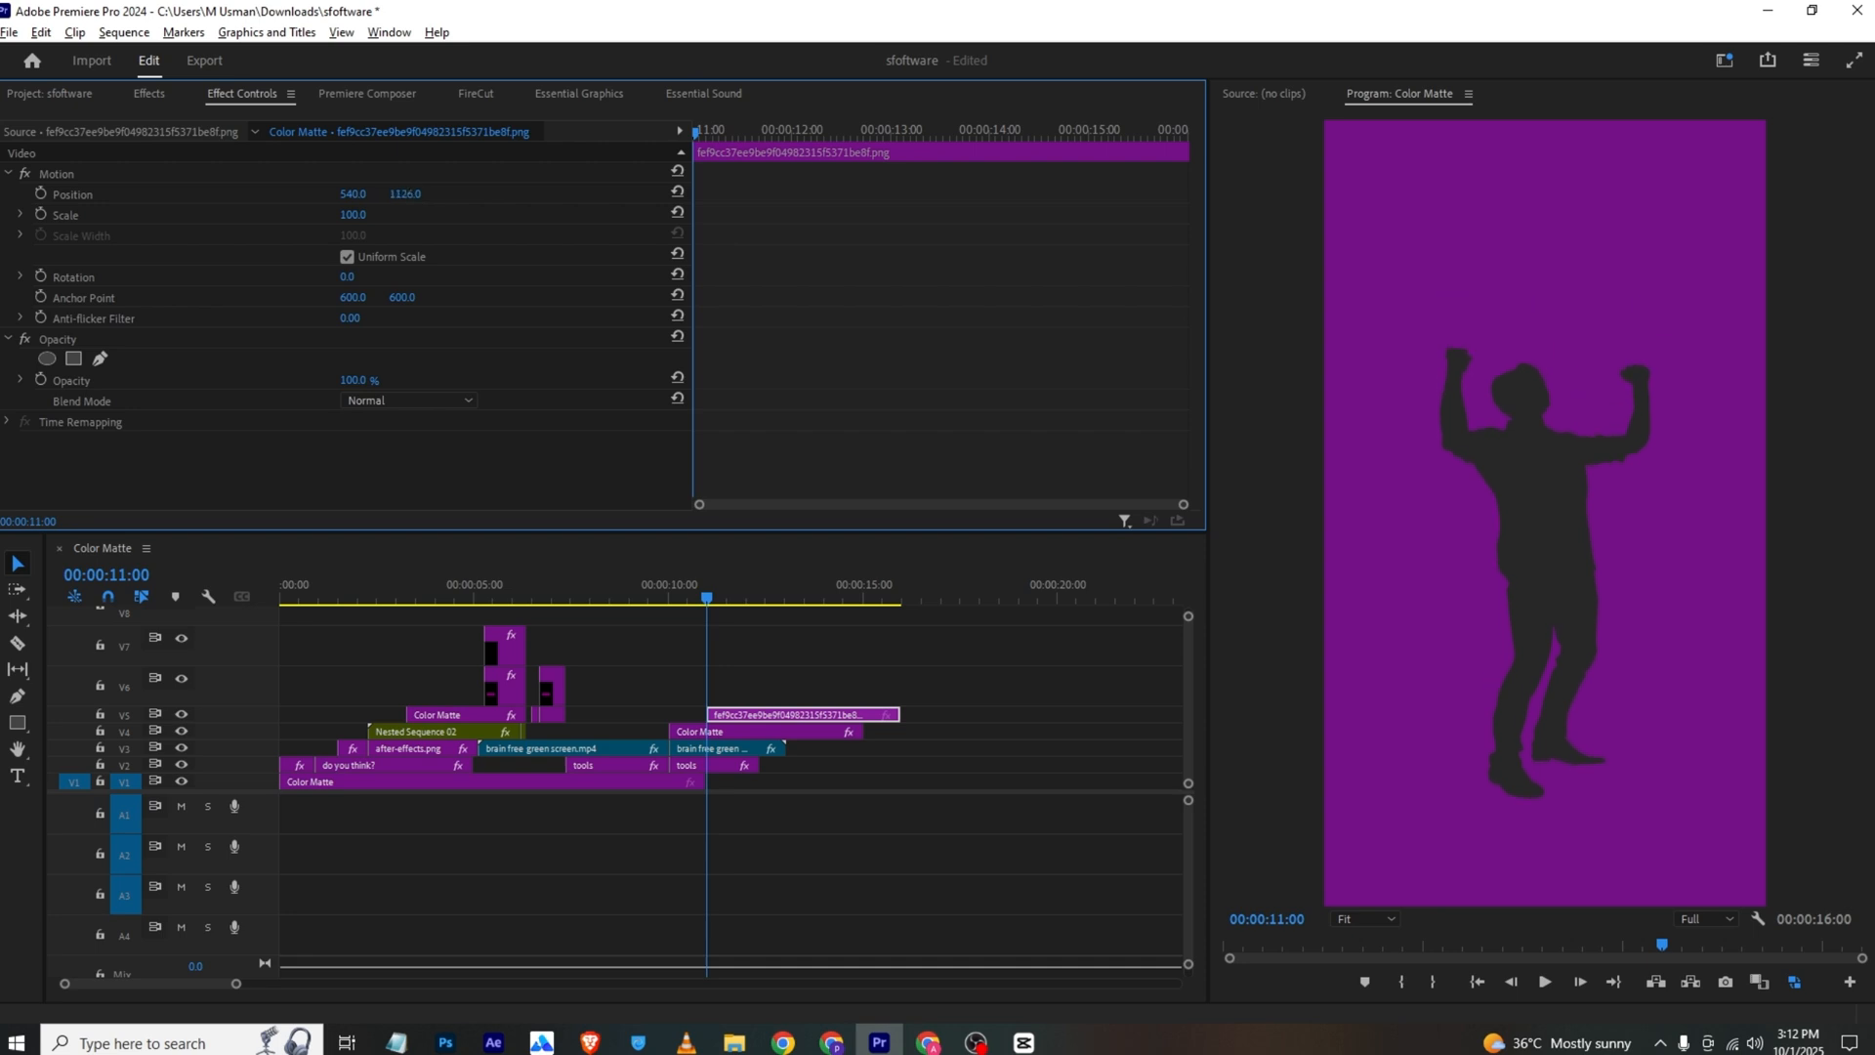
# Find the Tint effect and apply it to the silhouette clip
pyautogui.click(180, 98)
pyautogui.write('tin')
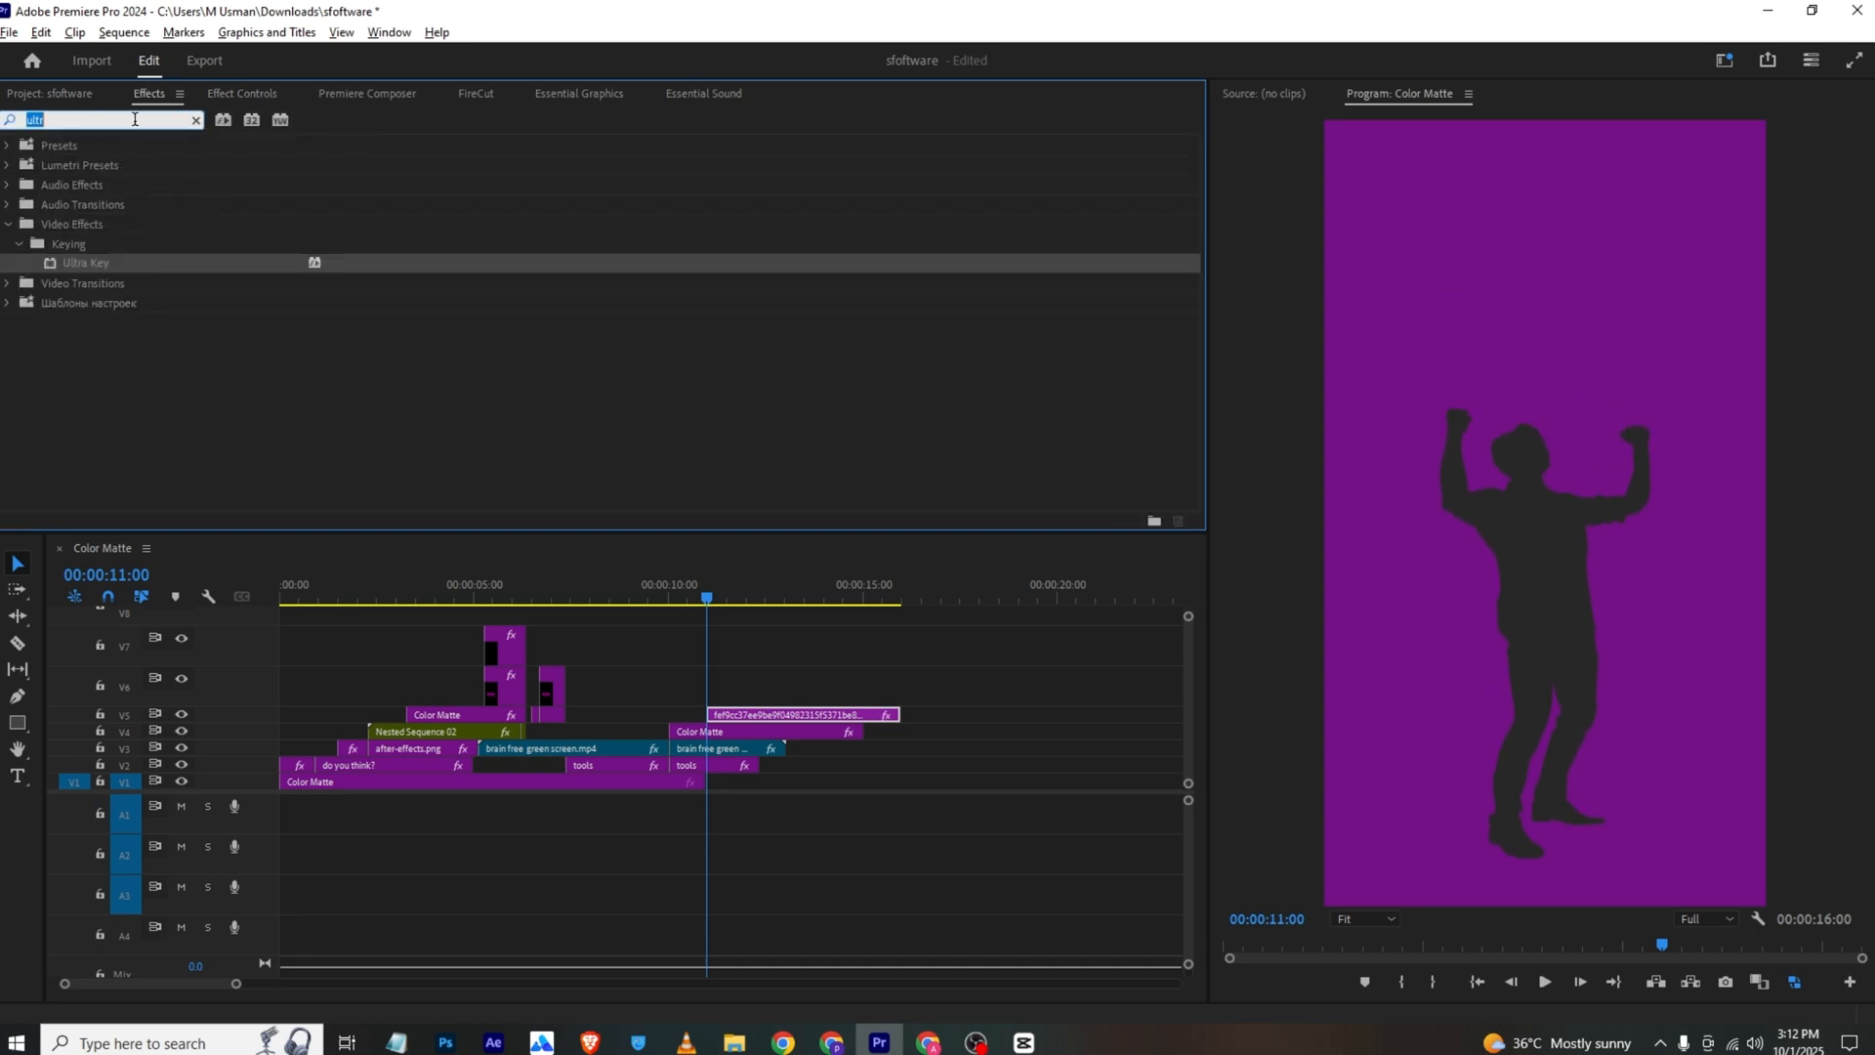
pyautogui.write('t')
pyautogui.moveTo(73, 263); pyautogui.dragTo(776, 718)
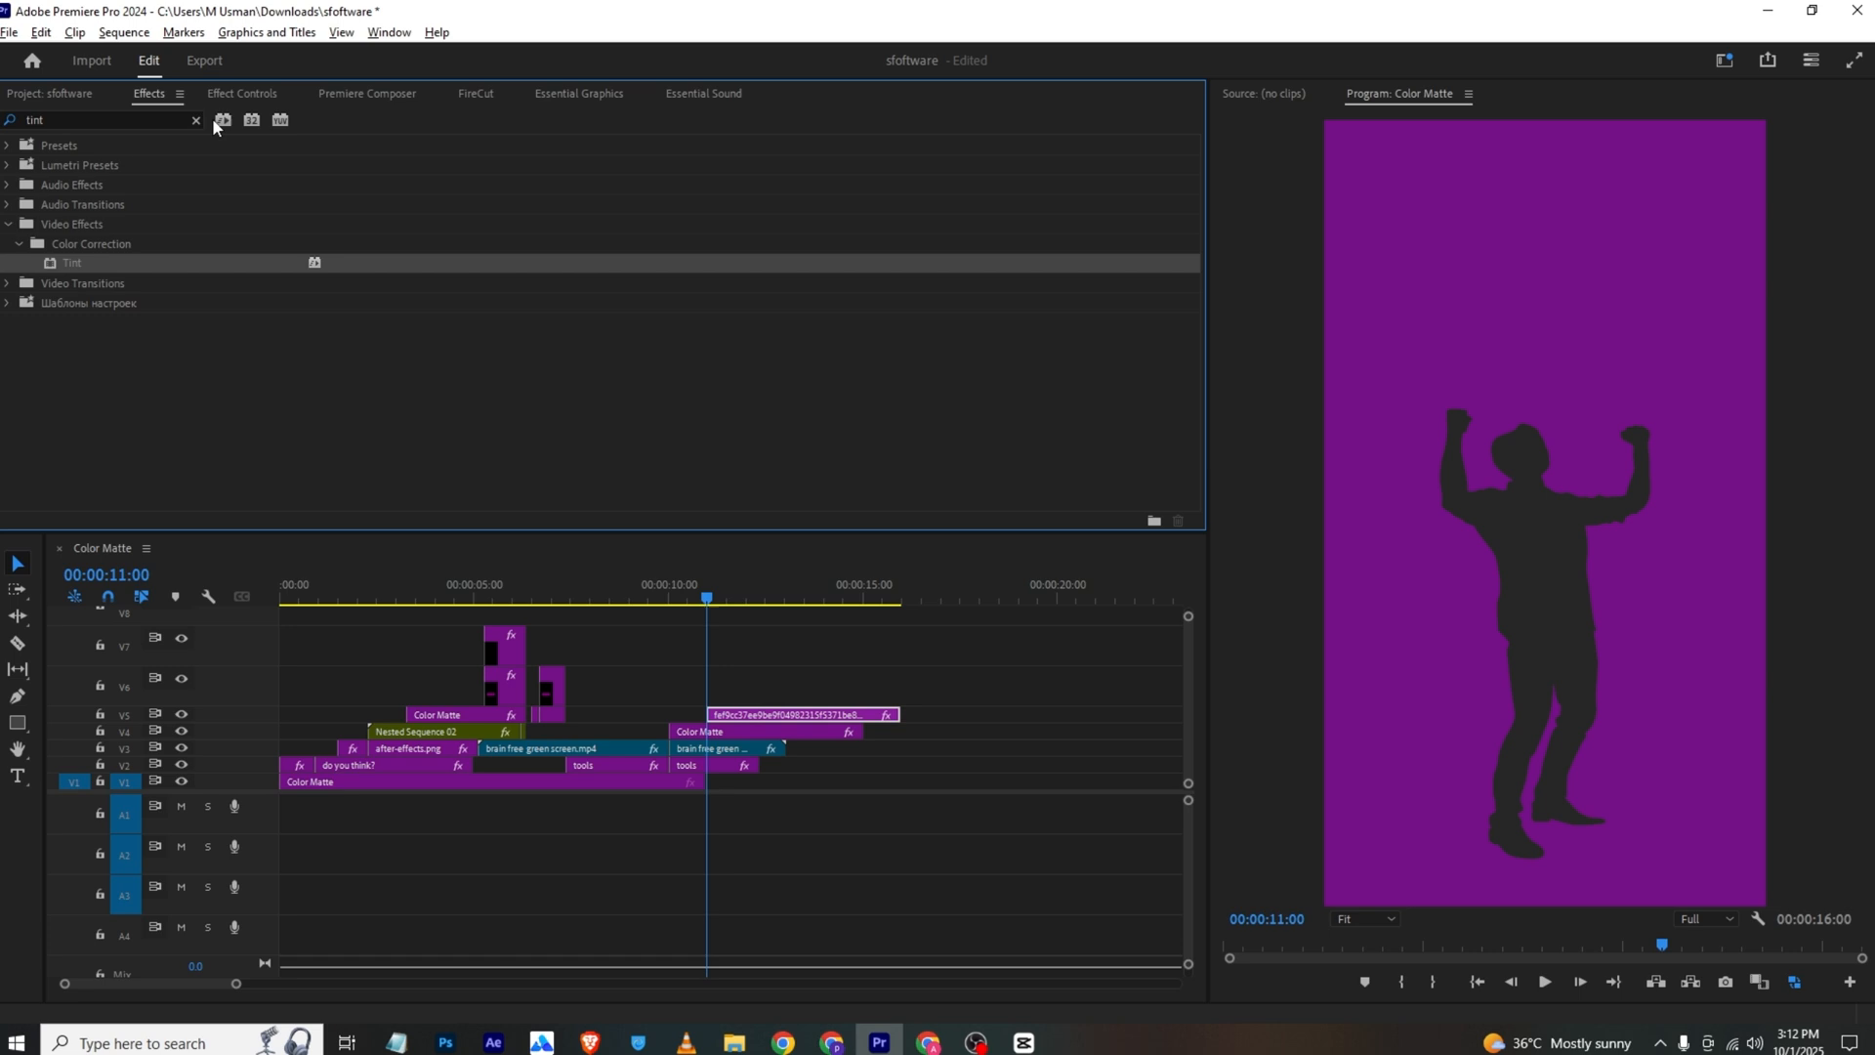
# Set the silhouette tint's Map Black To colour to the purple sampled from the background matte
pyautogui.click(255, 88)
pyautogui.scroll(-3, 332, 352)
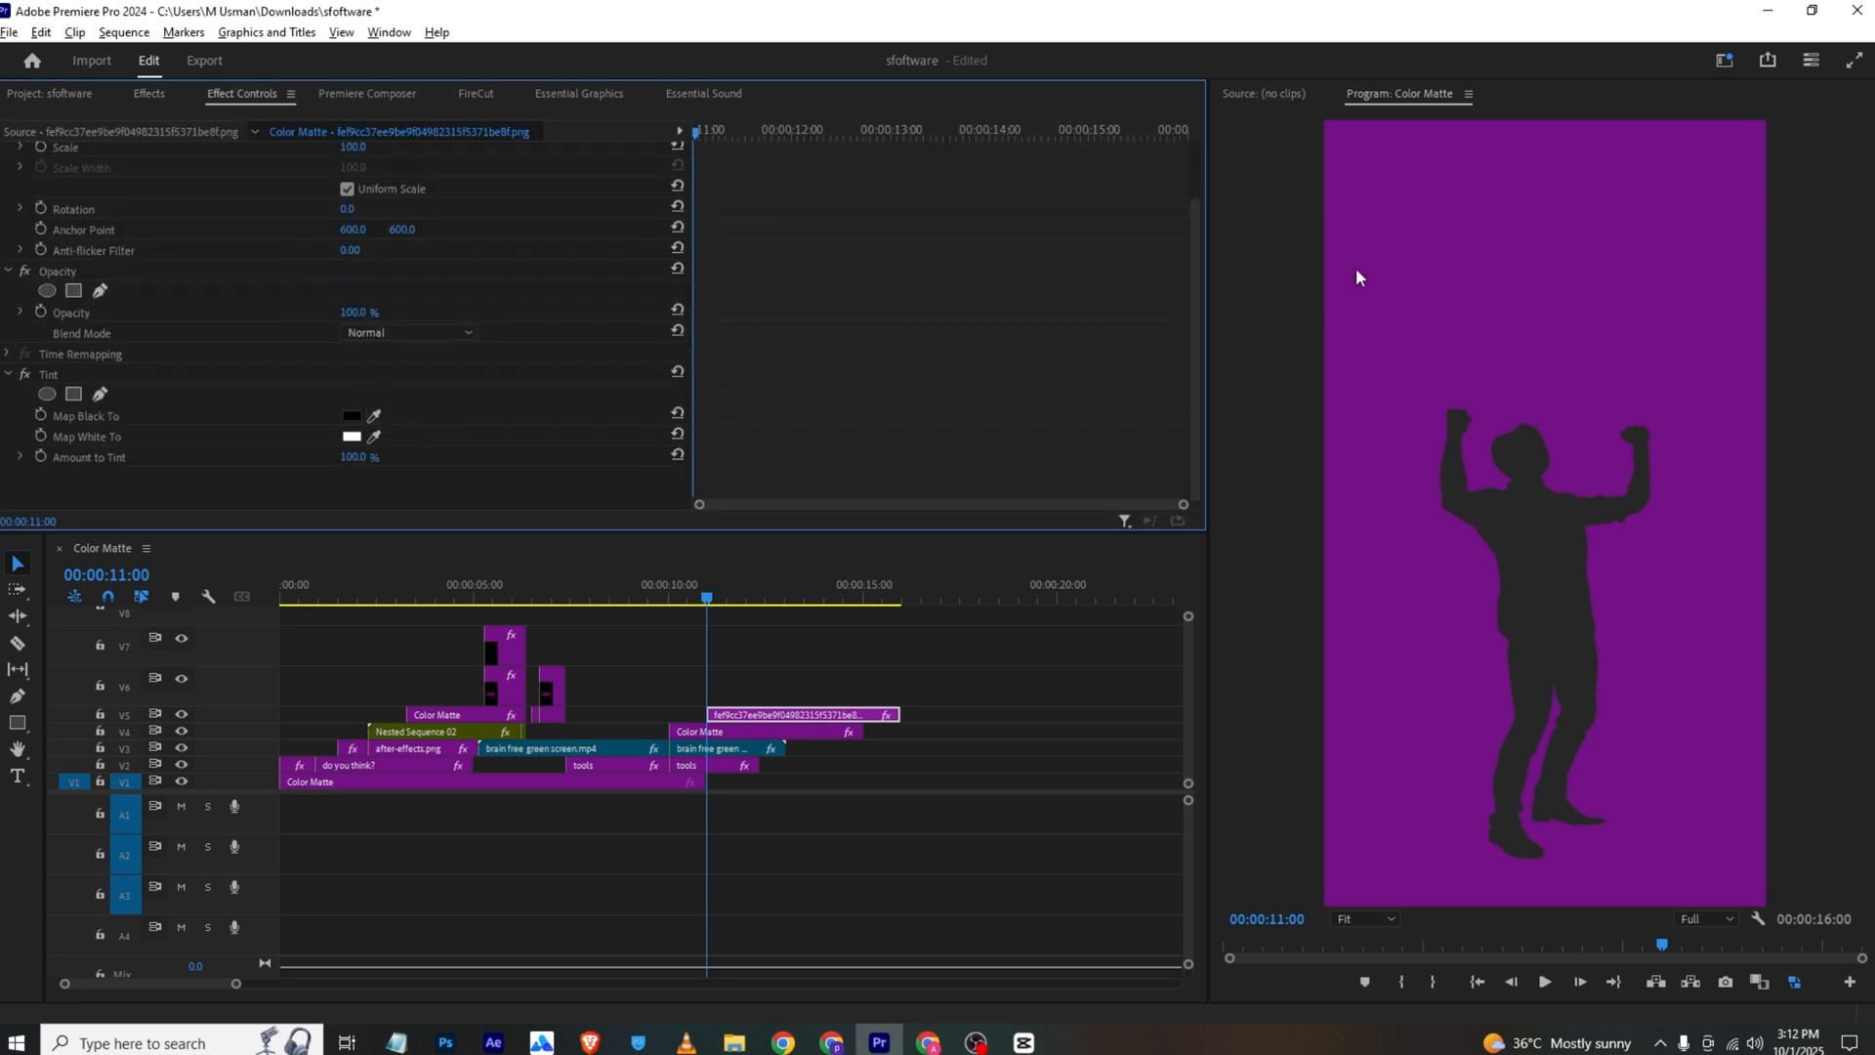
pyautogui.click(374, 415)
pyautogui.click(1570, 265)
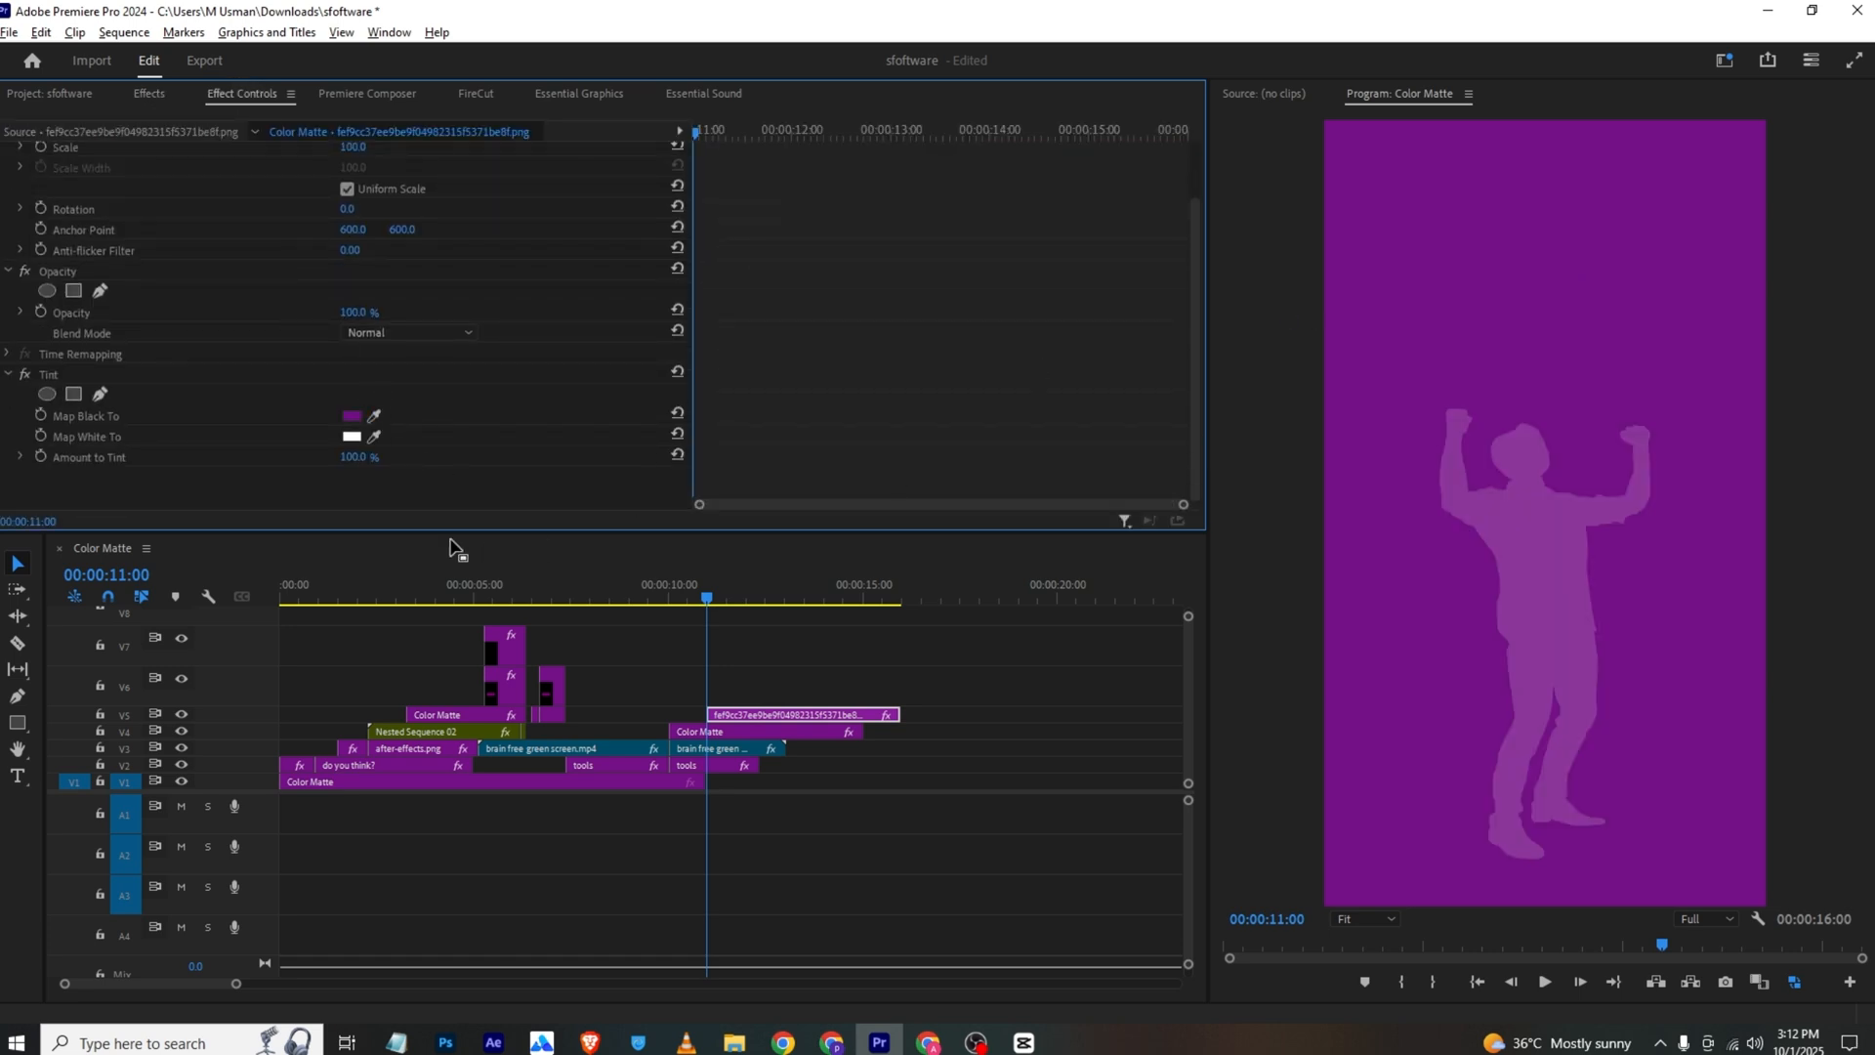
# Try mapping the silhouette tint's white to the background purple, and restore Map White To to FFFFFF
pyautogui.click(374, 437)
pyautogui.click(1554, 288)
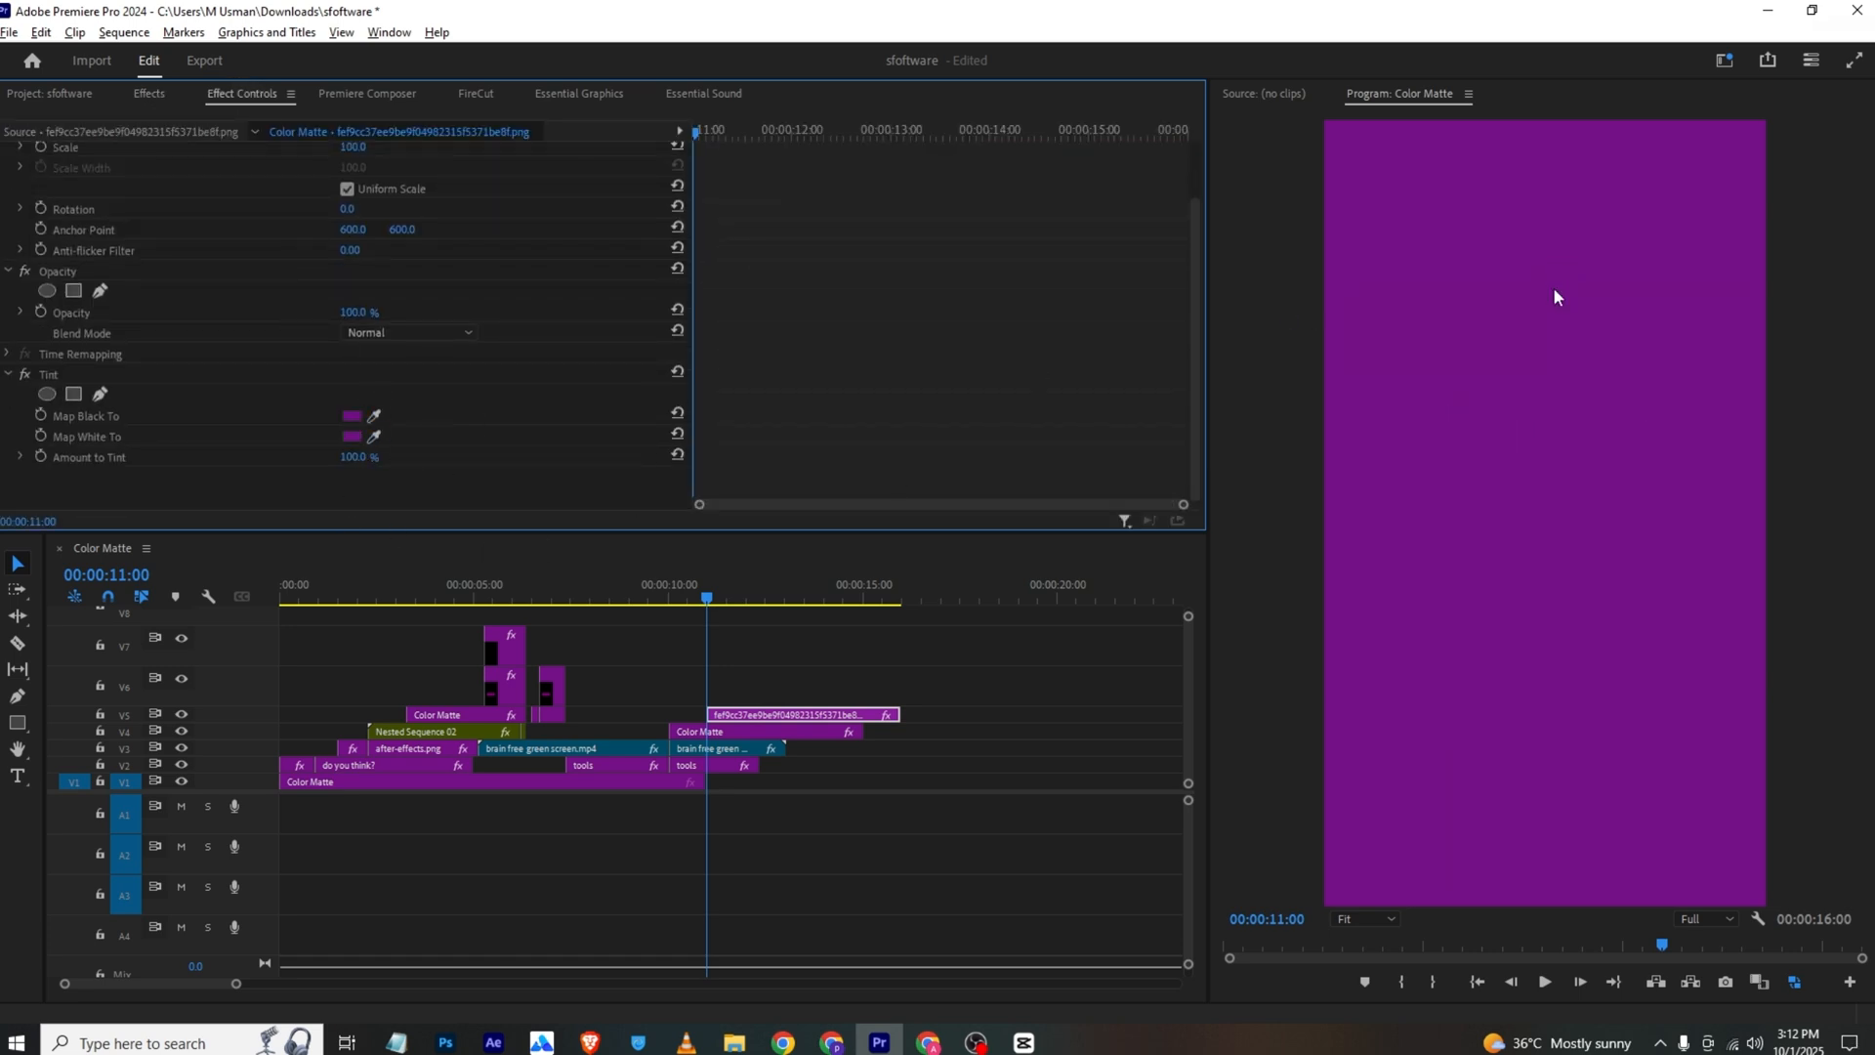
pyautogui.click(353, 436)
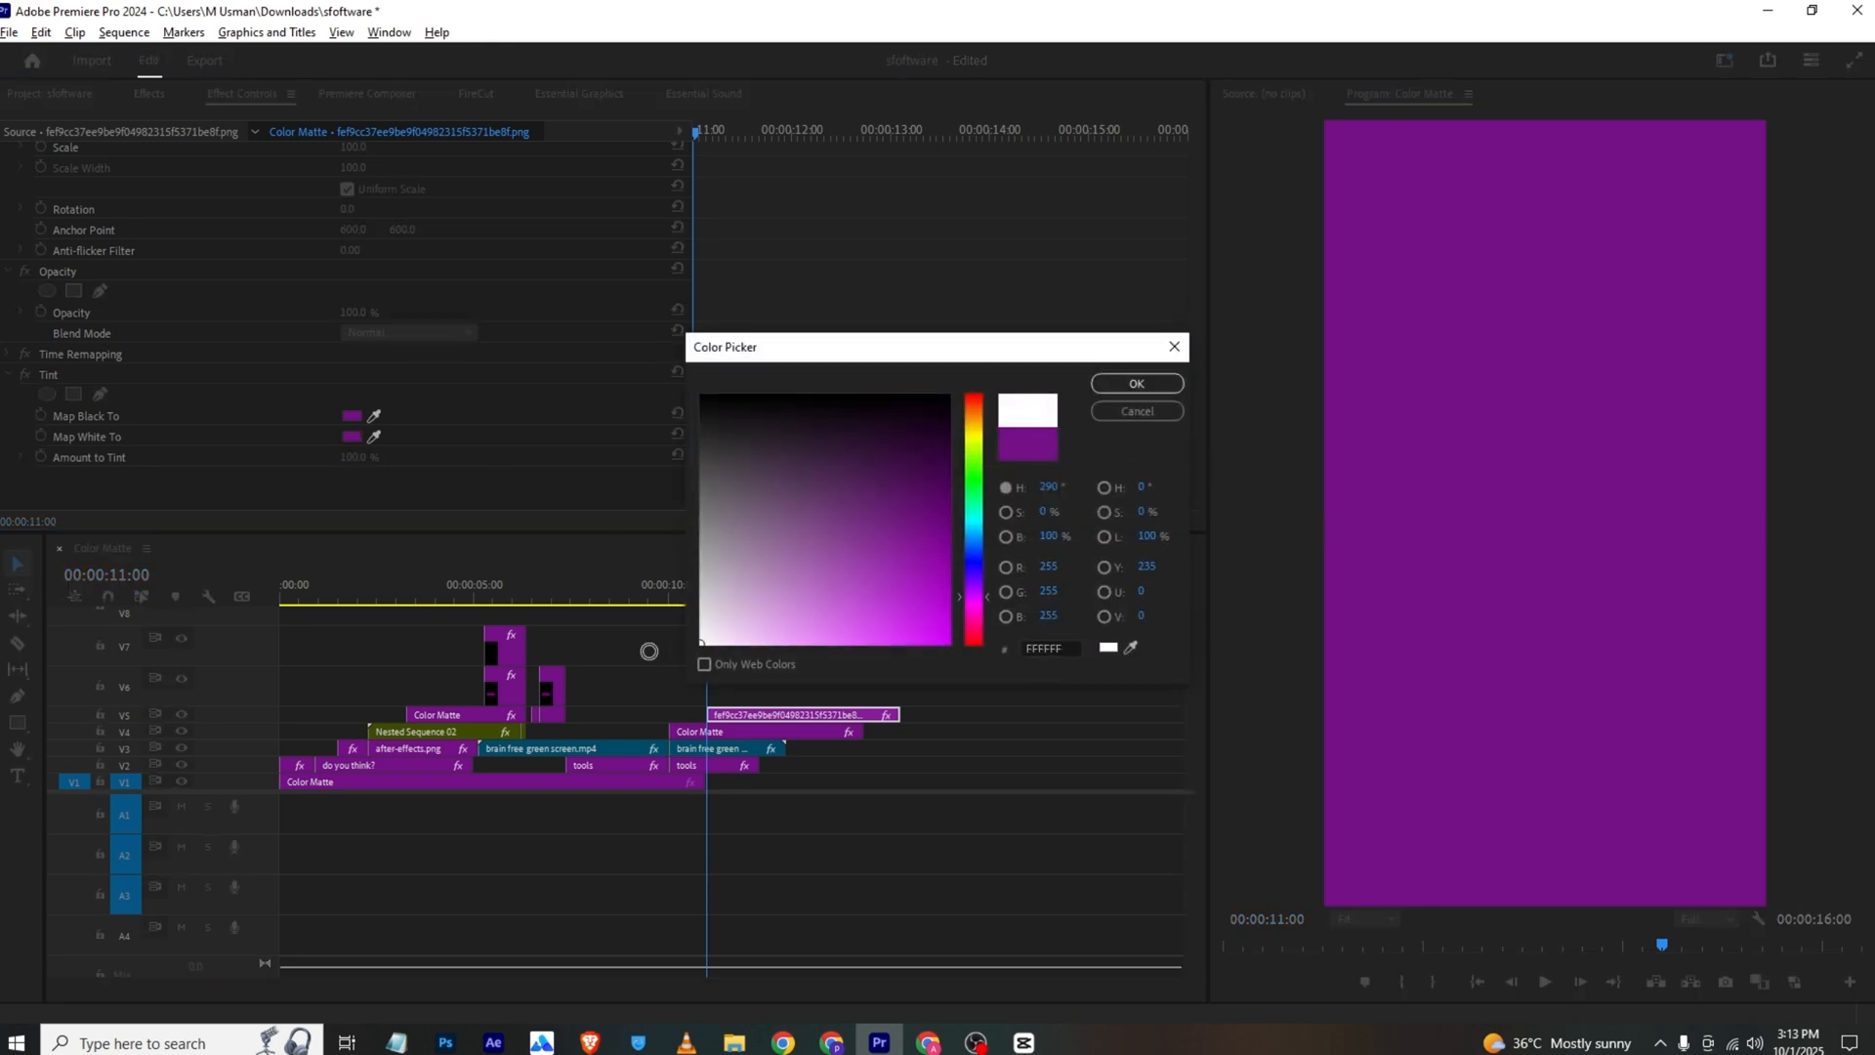
pyautogui.click(1121, 383)
# Enlarge the silhouette to a scale of 144 and set its position to 540, 1100
pyautogui.scroll(1, 291, 215)
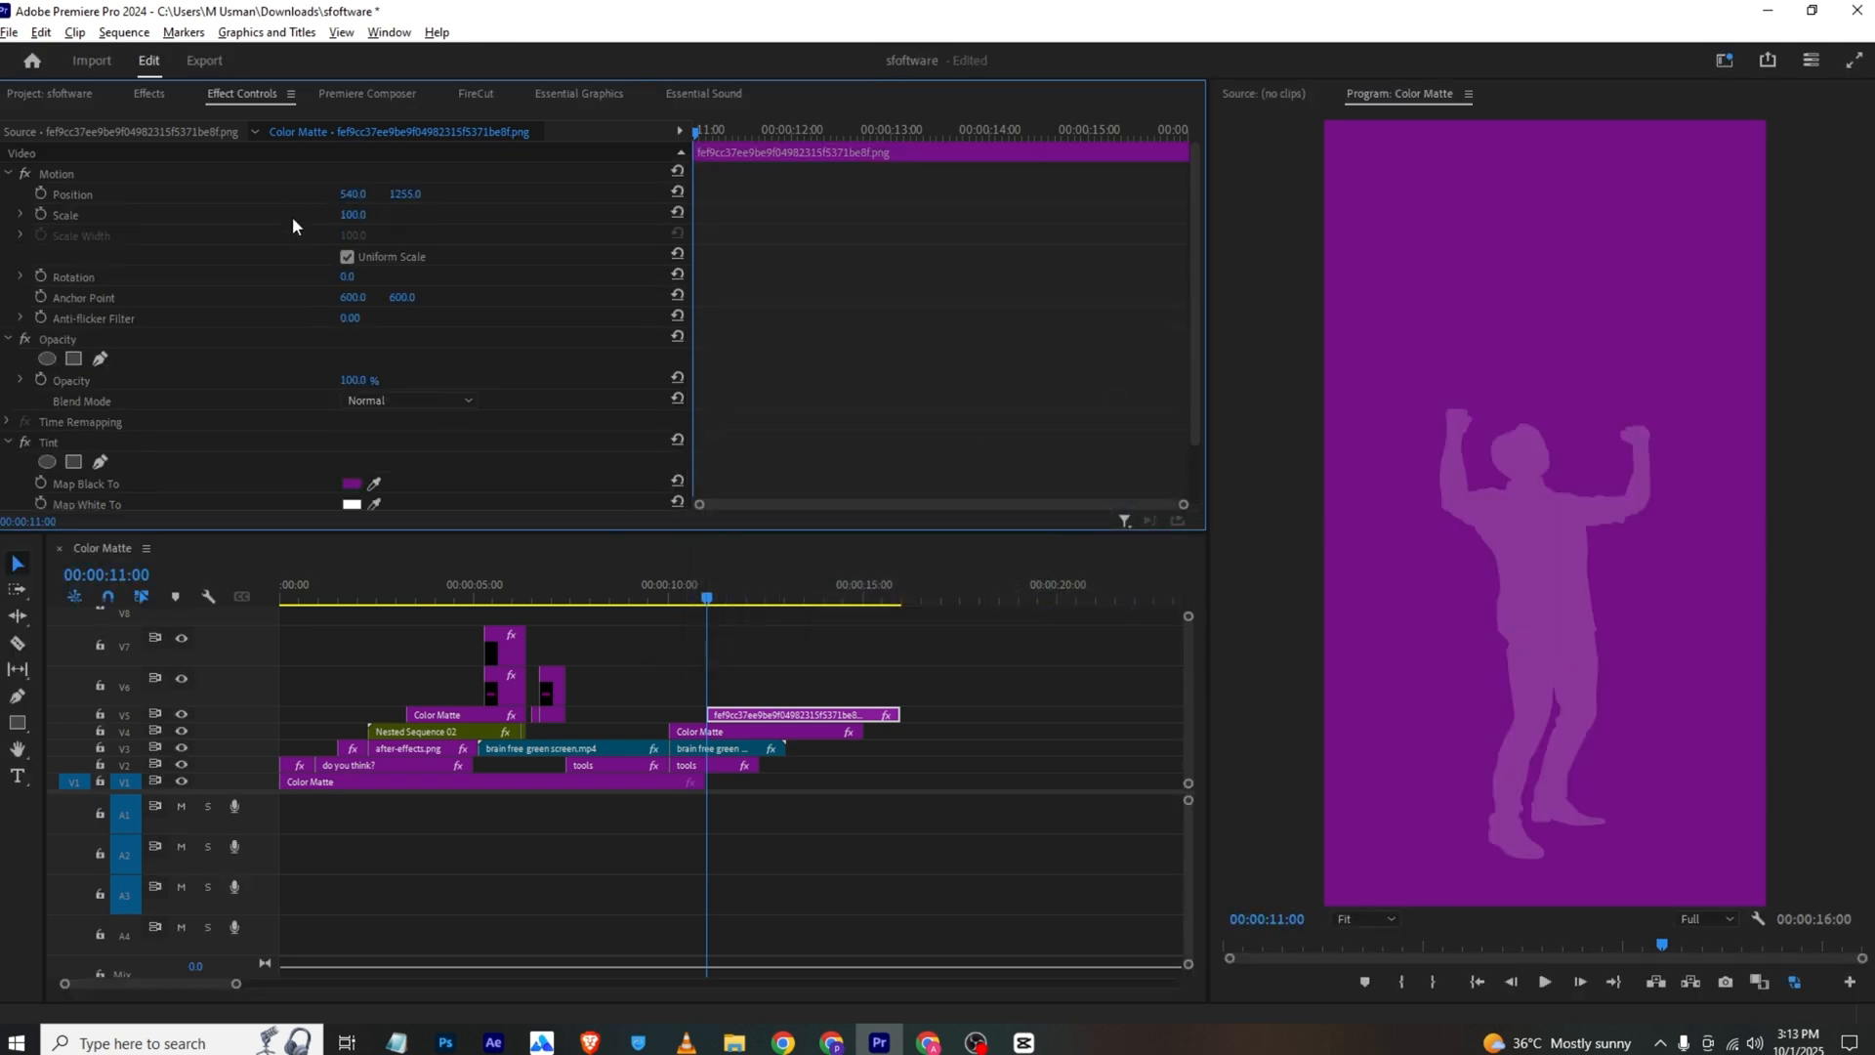
pyautogui.moveTo(363, 215); pyautogui.dragTo(253, 196)
pyautogui.click(689, 657)
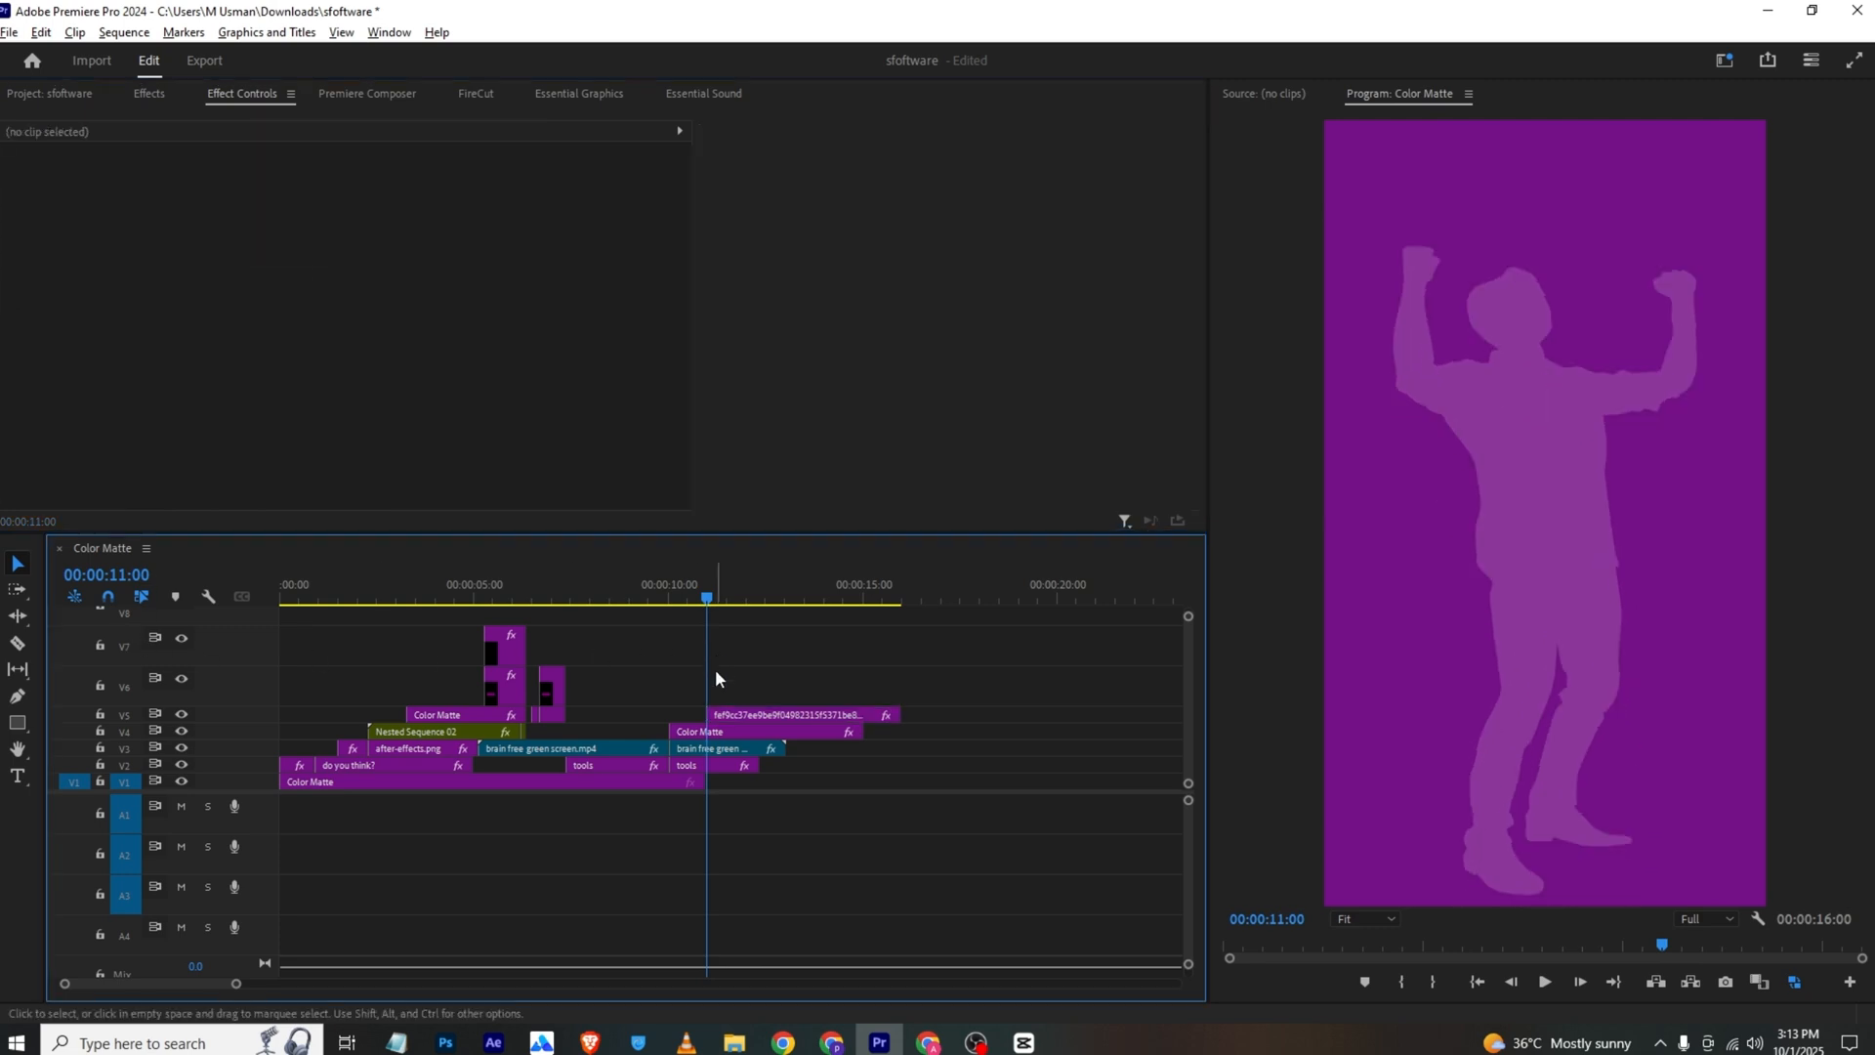
# Draw a wide ellipse centred across the bottom of the frame as a ground hill, and move the silhouette clip to V7 above it
pyautogui.moveTo(10, 724); pyautogui.dragTo(59, 748)
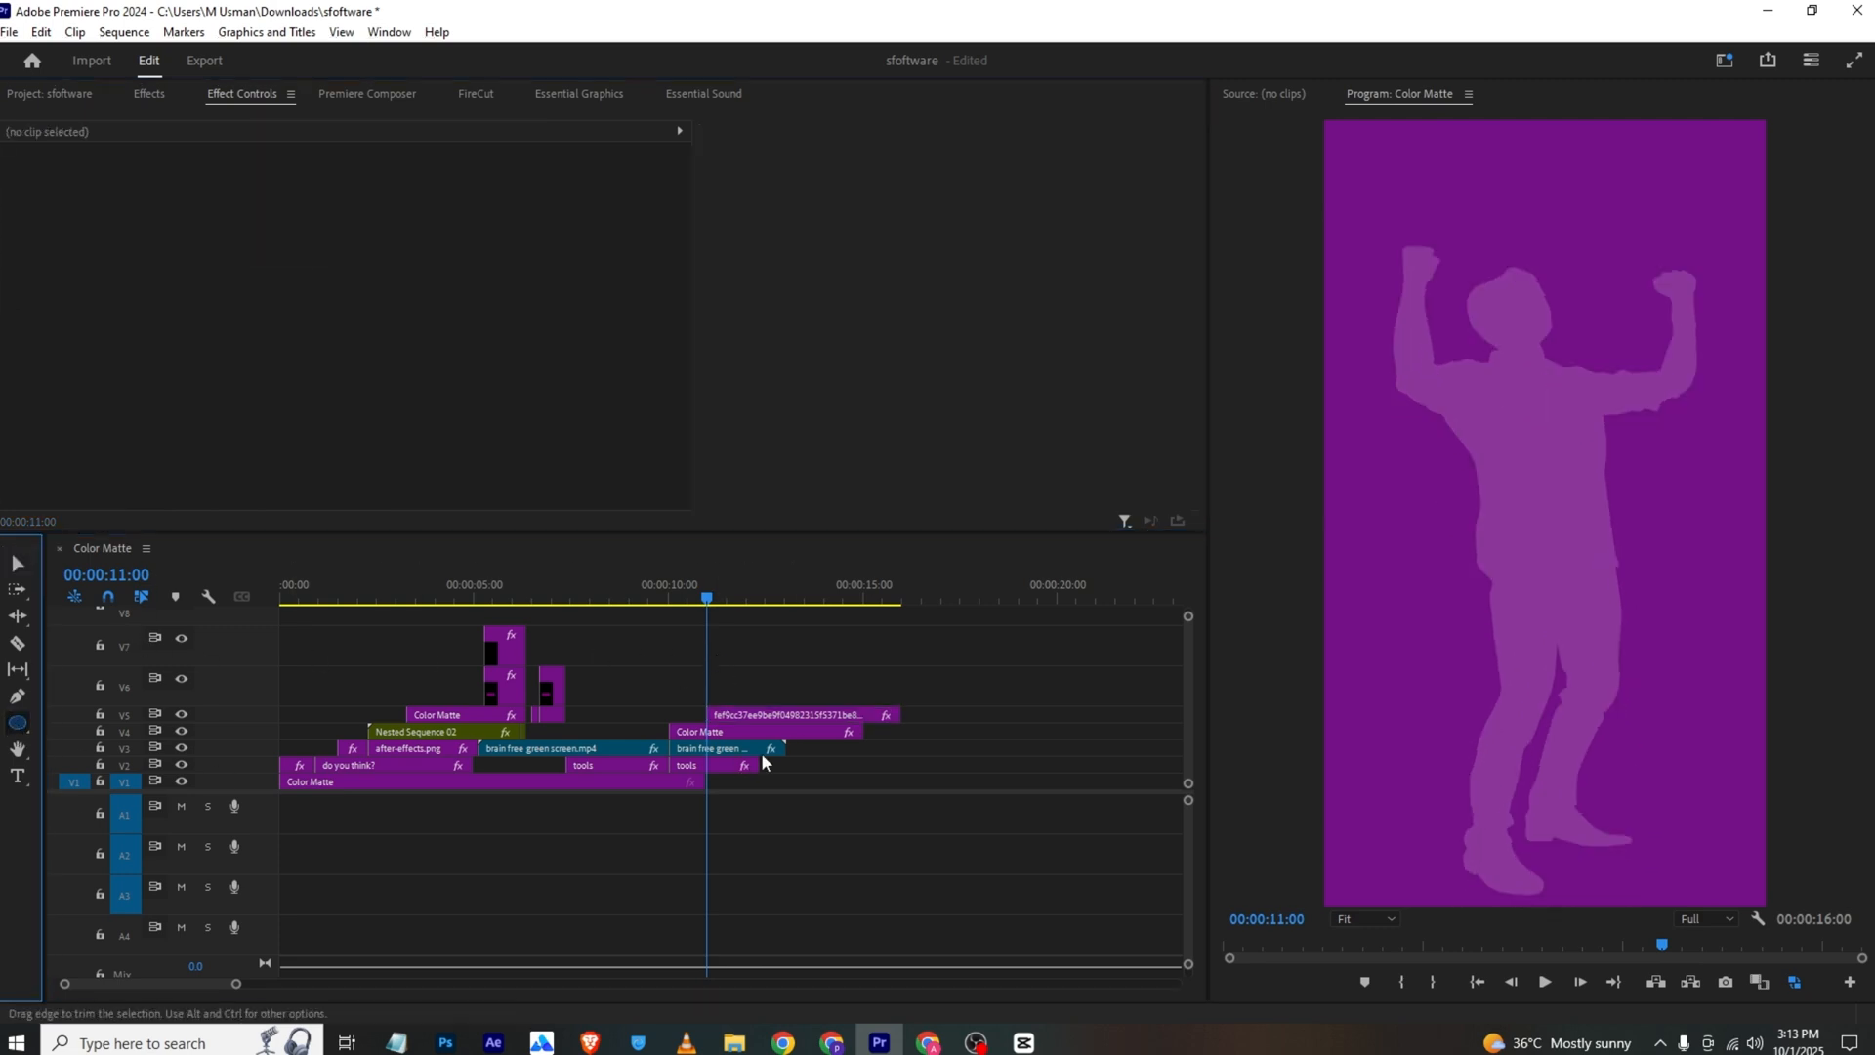
pyautogui.moveTo(1308, 743); pyautogui.dragTo(1784, 952)
pyautogui.press('v')
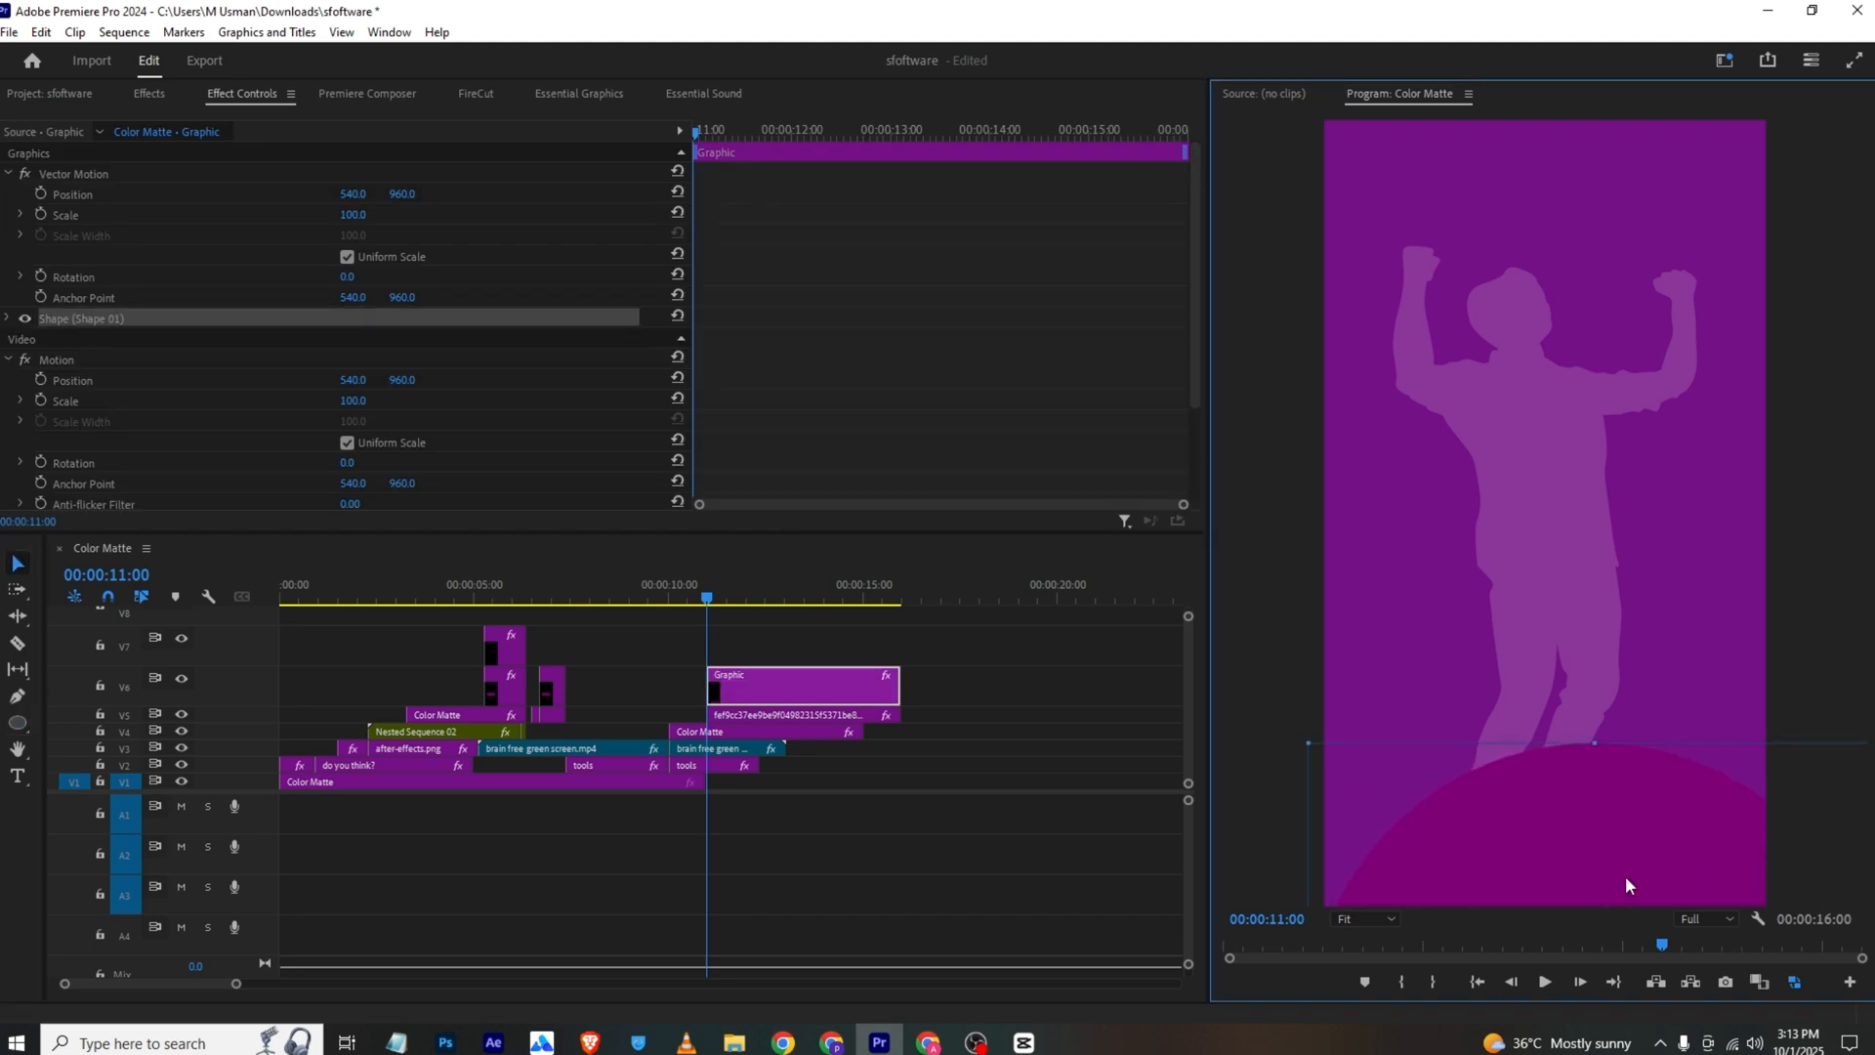
pyautogui.moveTo(1625, 875)
pyautogui.mouseDown()
pyautogui.moveTo(1540, 846)
pyautogui.moveTo(1562, 833)
pyautogui.mouseUp()
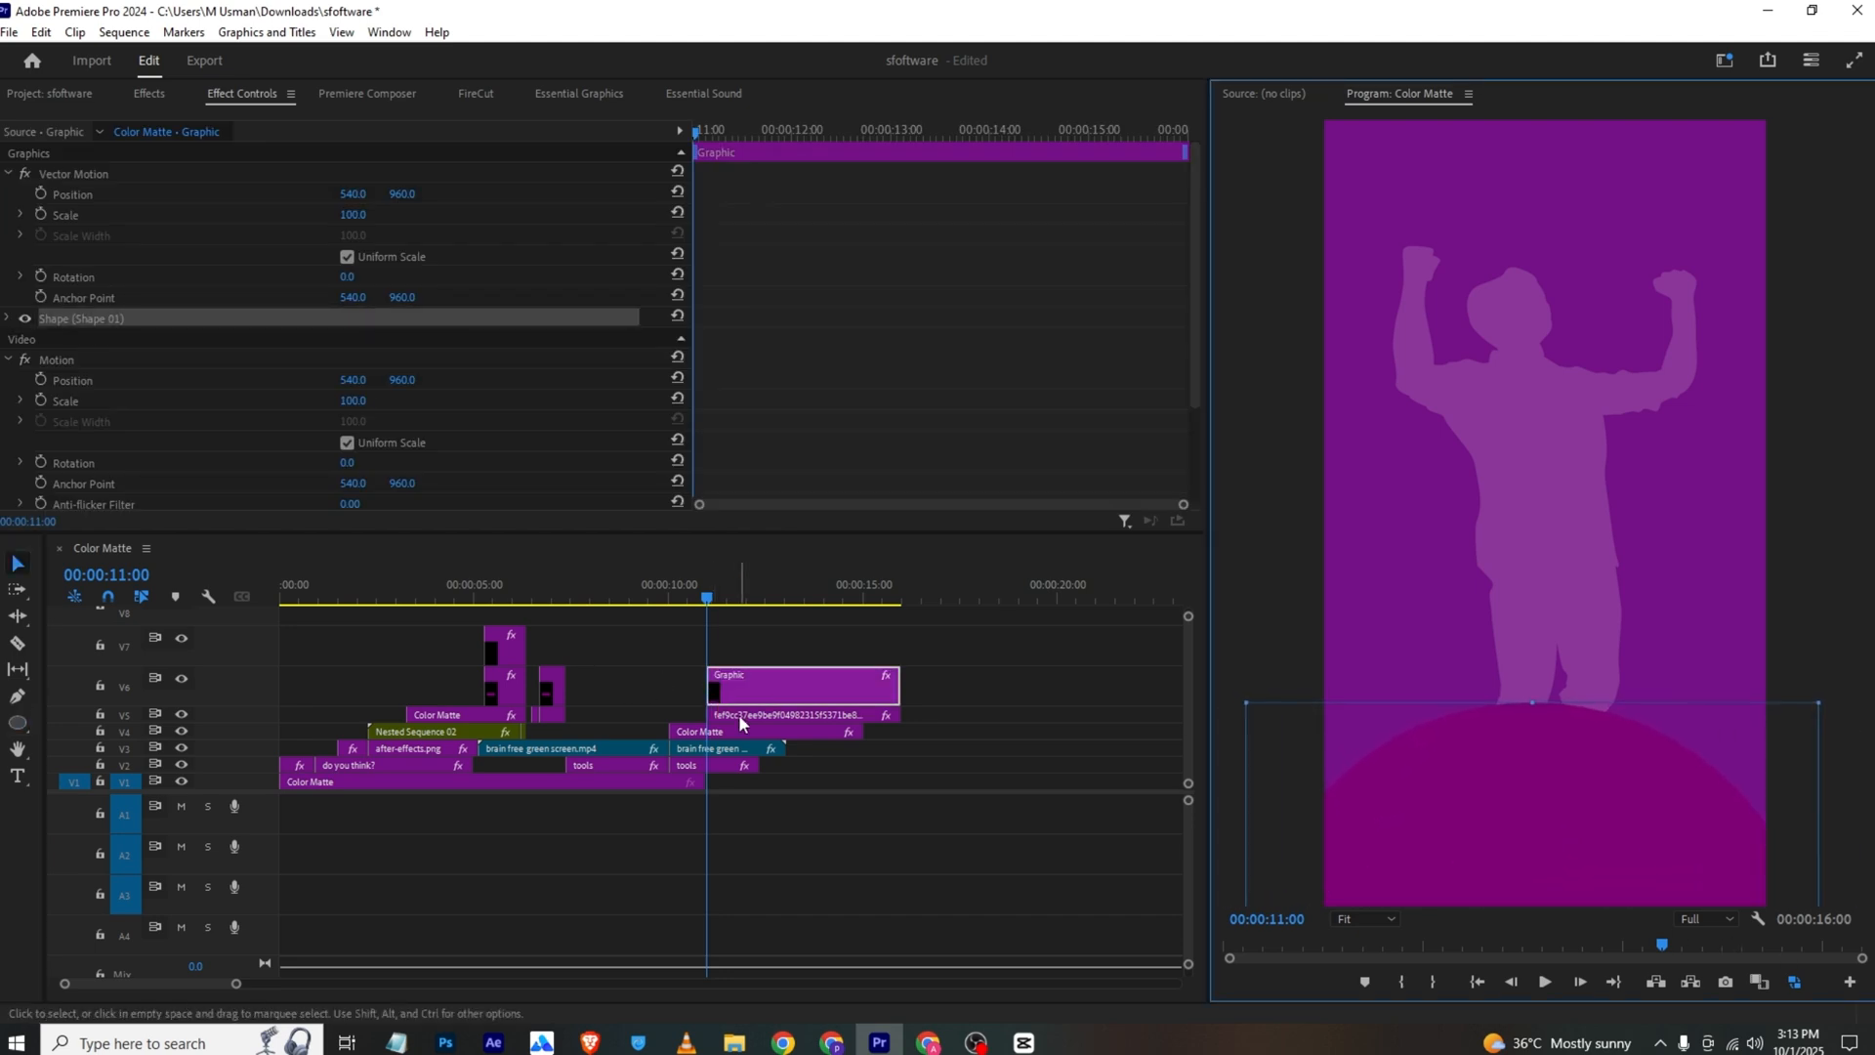
pyautogui.moveTo(739, 714); pyautogui.dragTo(744, 633)
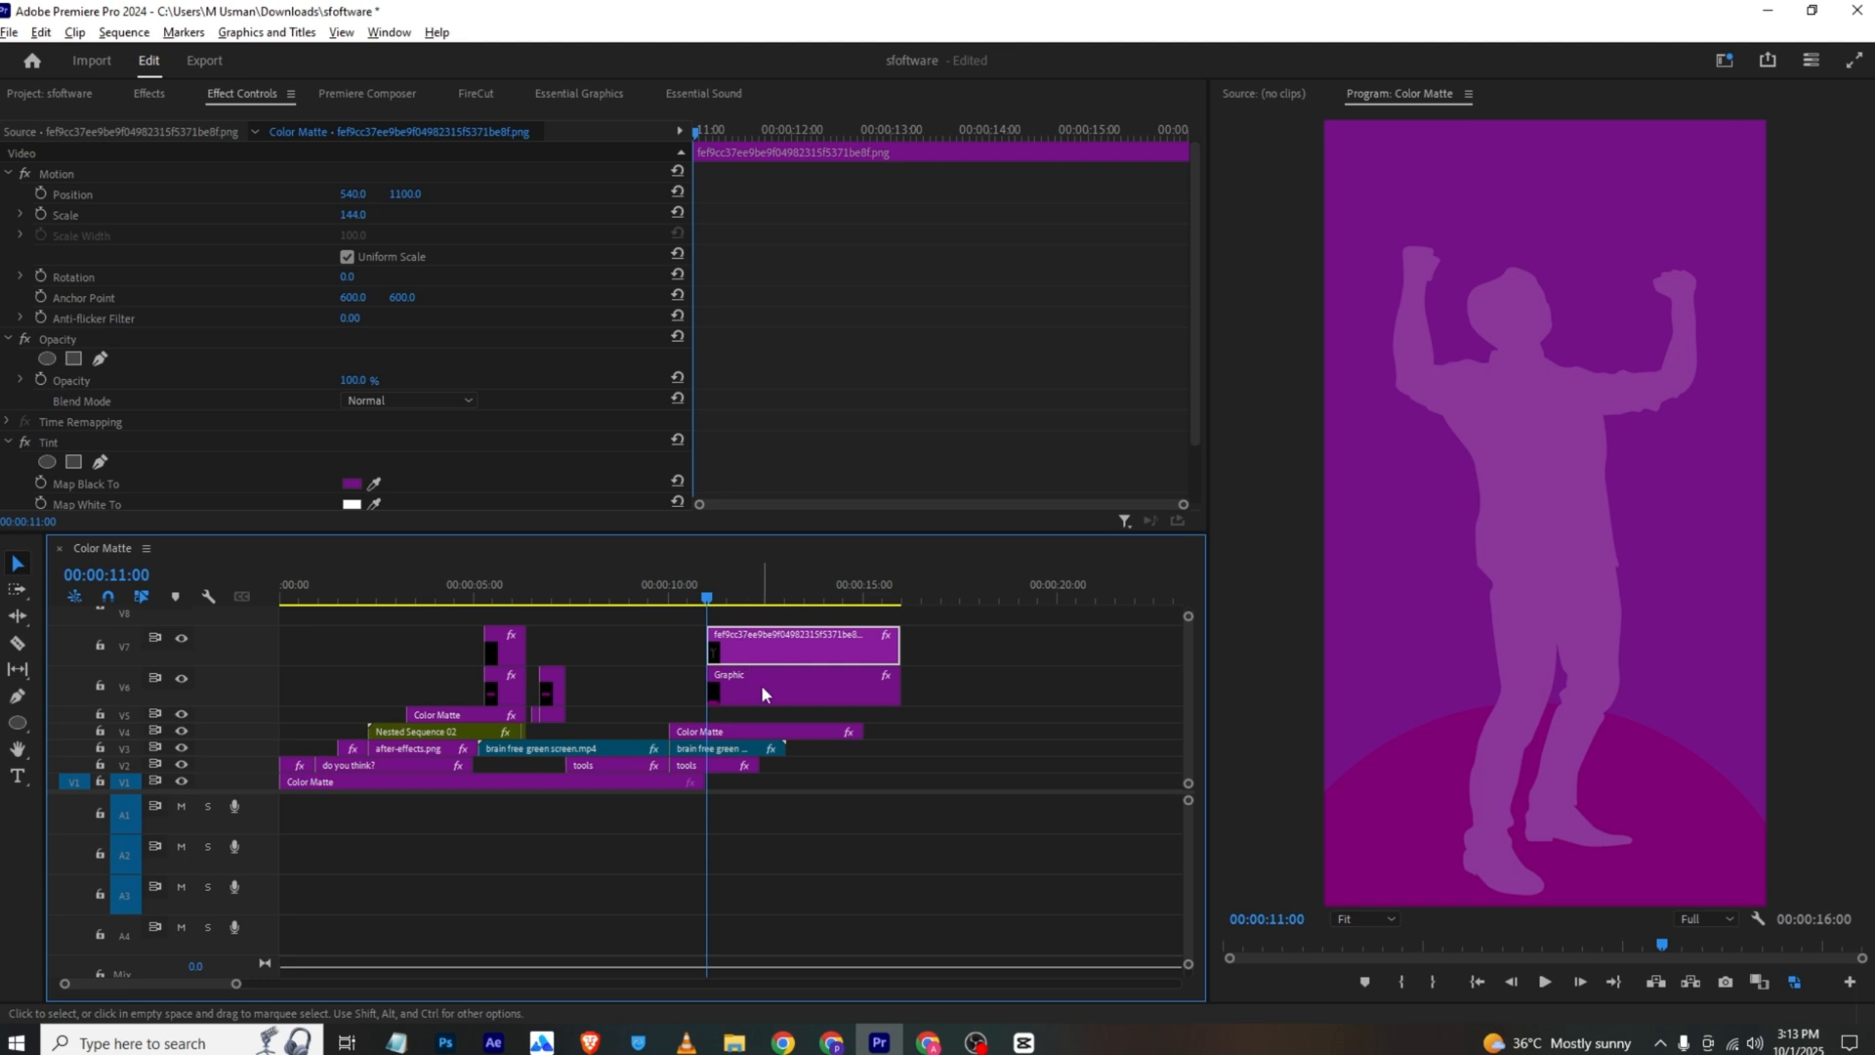
# Check the reference video in VLC, and in Premiere Pro extend the white V1 matte and place the CapCut logo on V4 at 00:00:16:00
pyautogui.hotkey('alt', 'Tab')
pyautogui.press('space')
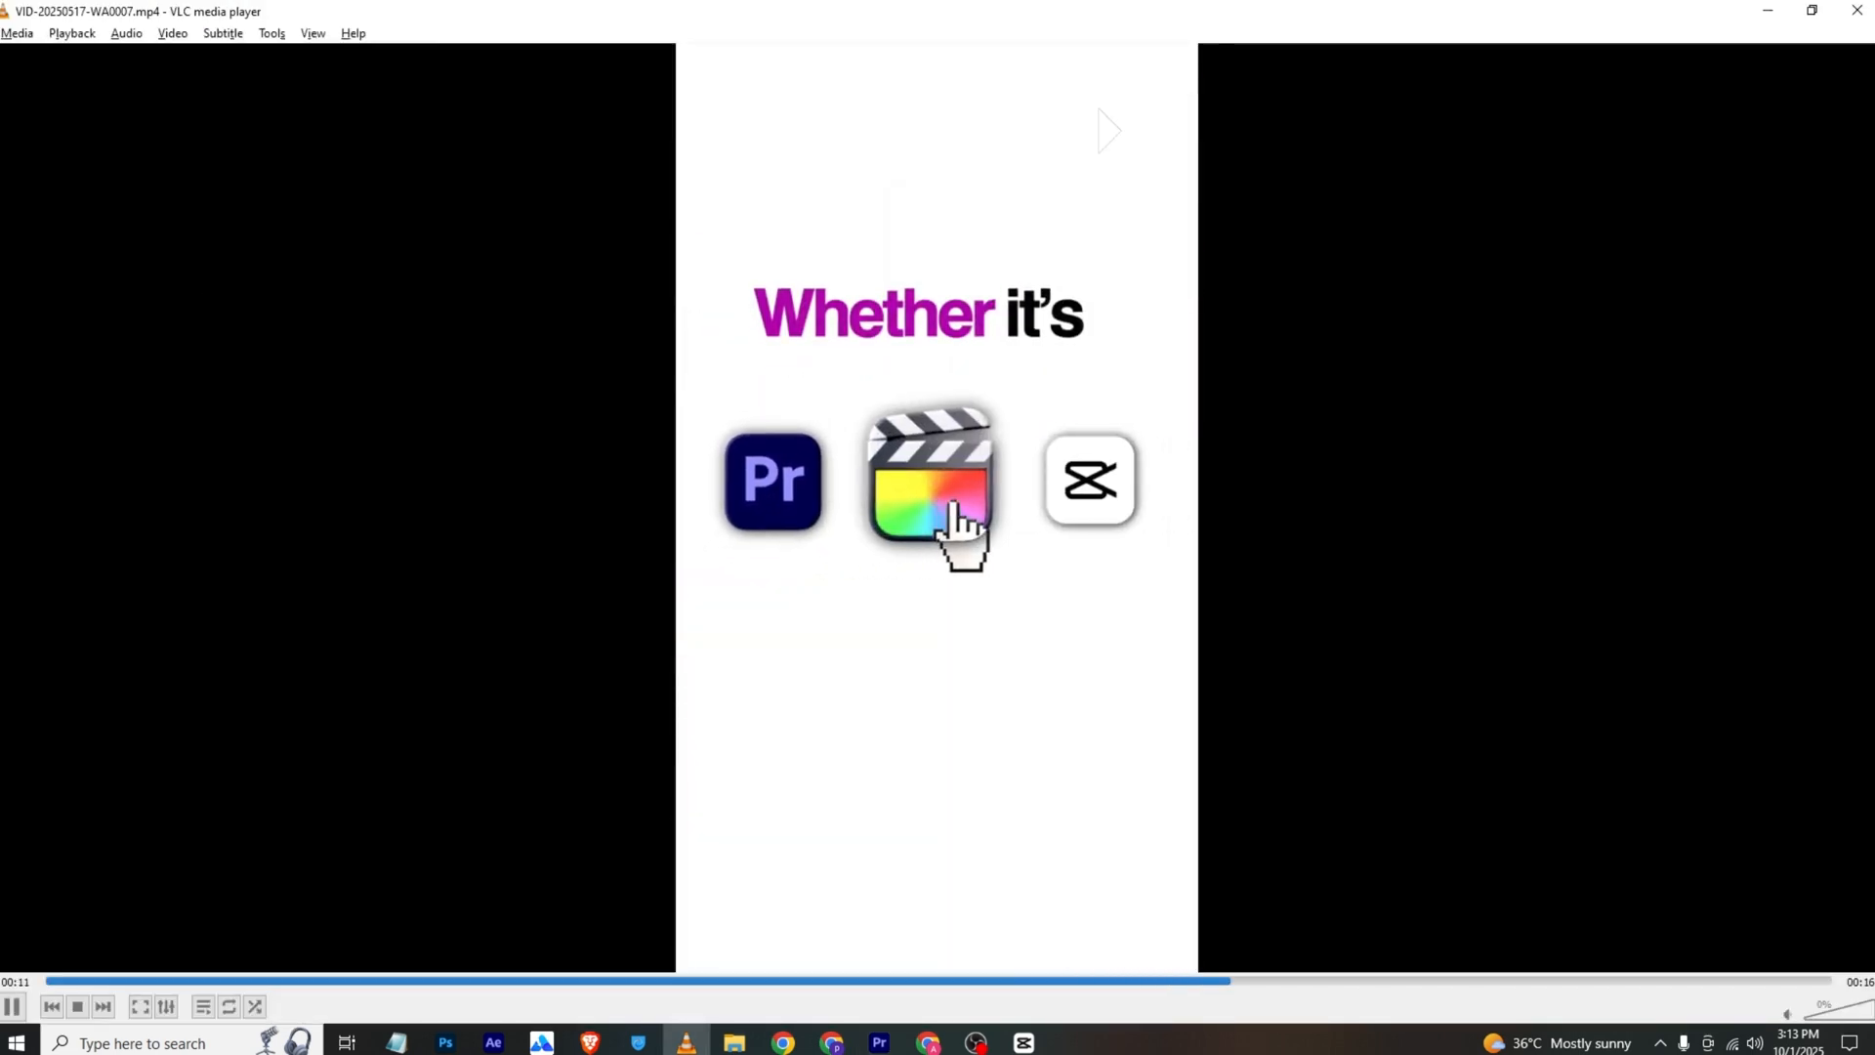
pyautogui.click(879, 1043)
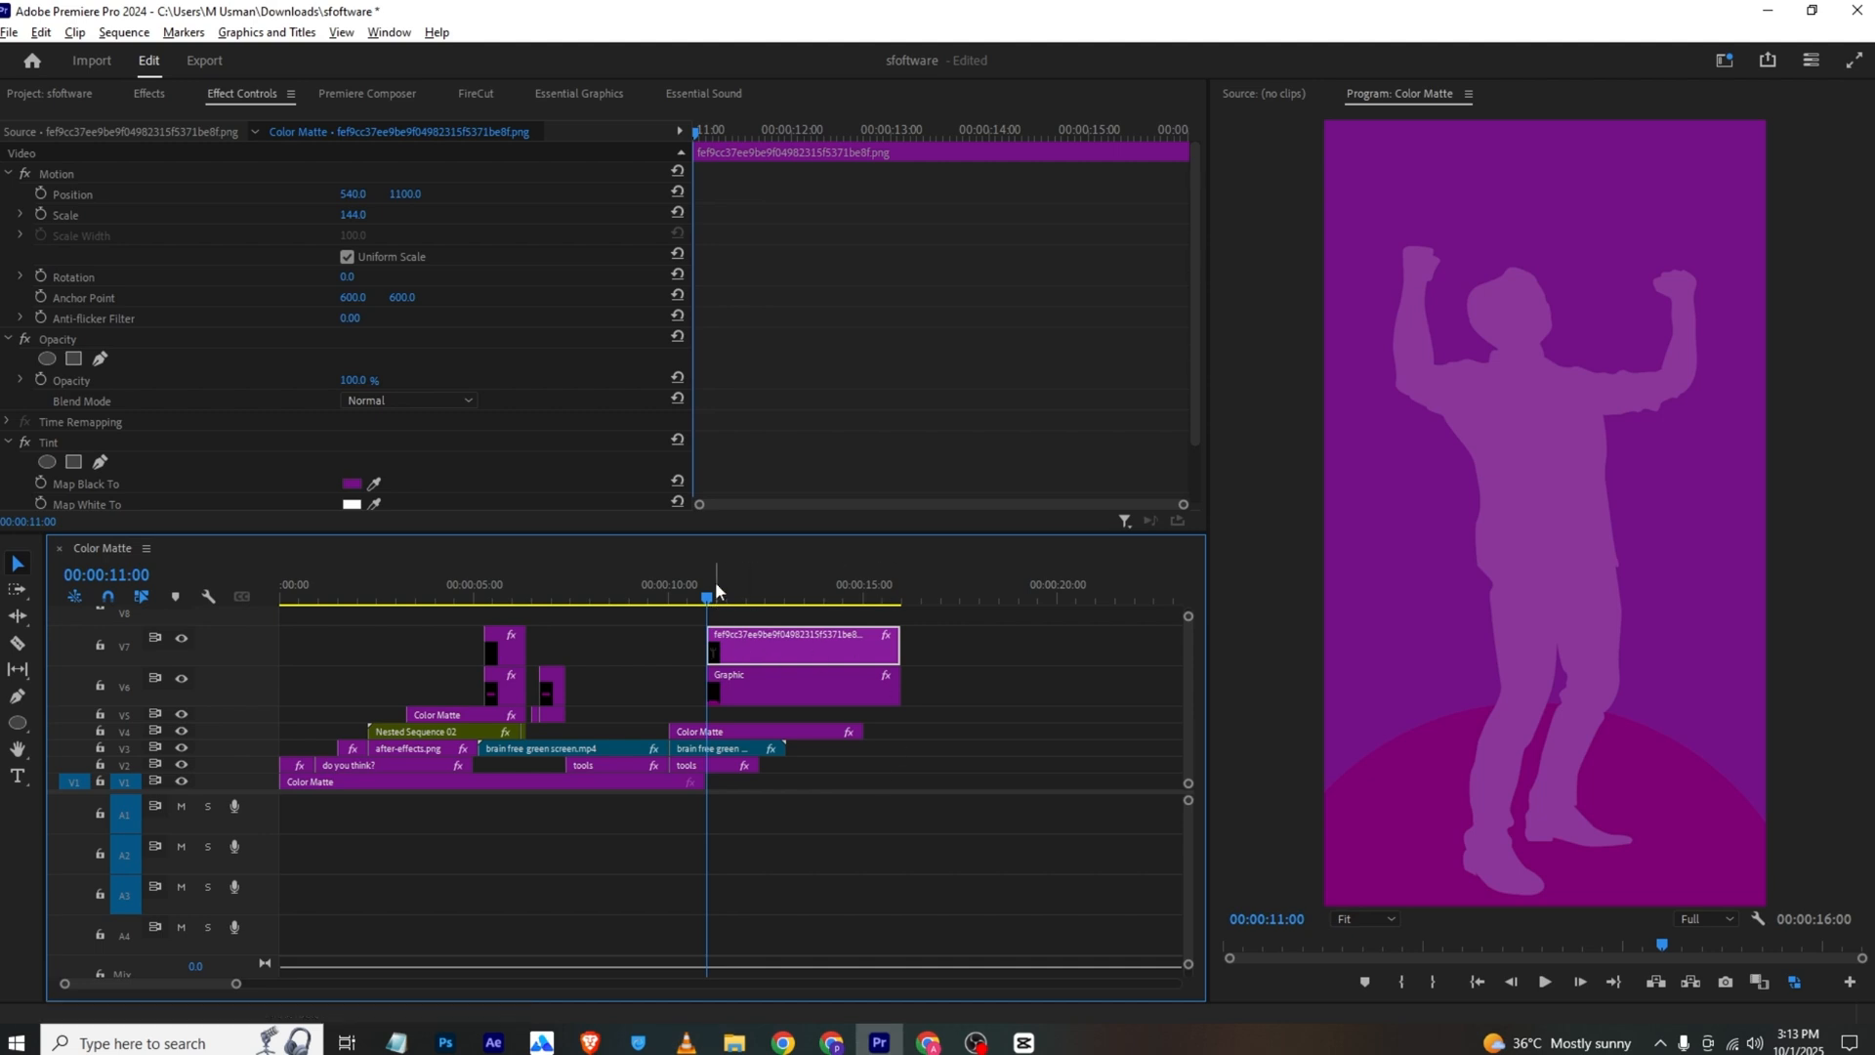
pyautogui.moveTo(716, 586); pyautogui.dragTo(749, 588)
pyautogui.click(909, 588)
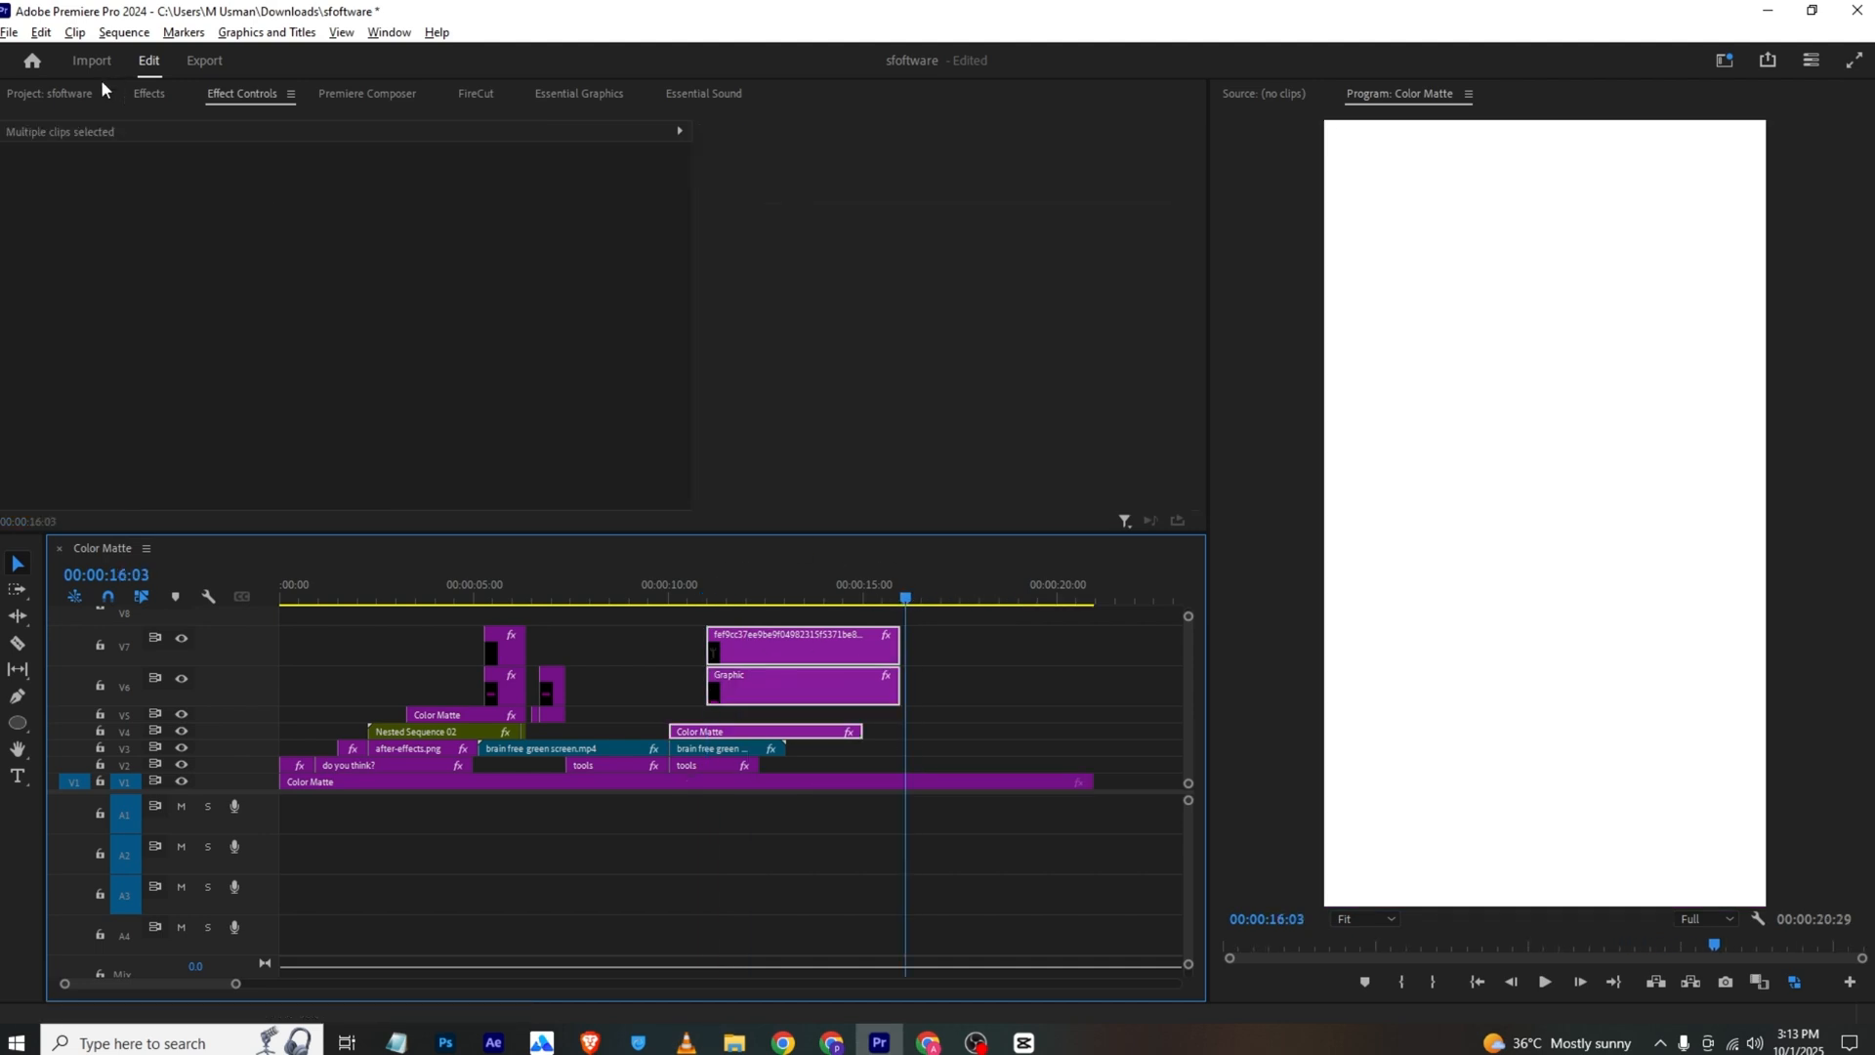
pyautogui.click(59, 93)
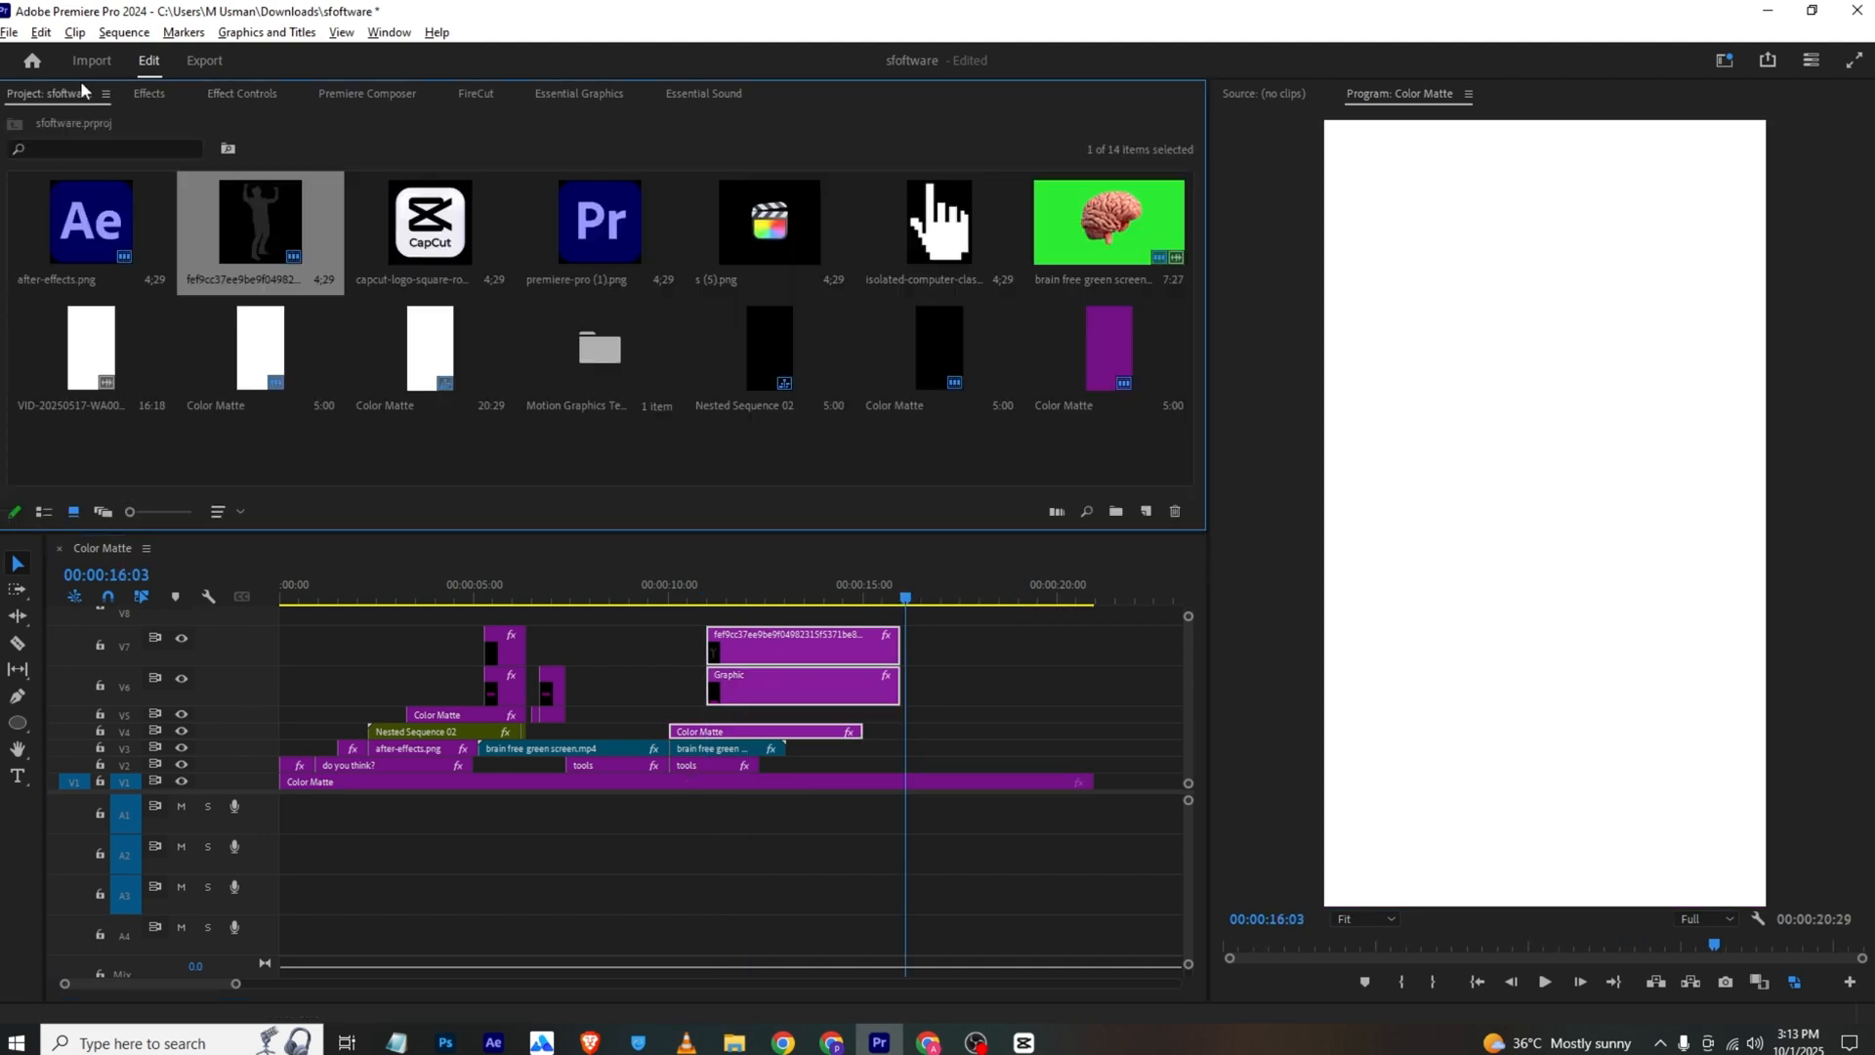
pyautogui.moveTo(428, 272); pyautogui.dragTo(916, 736)
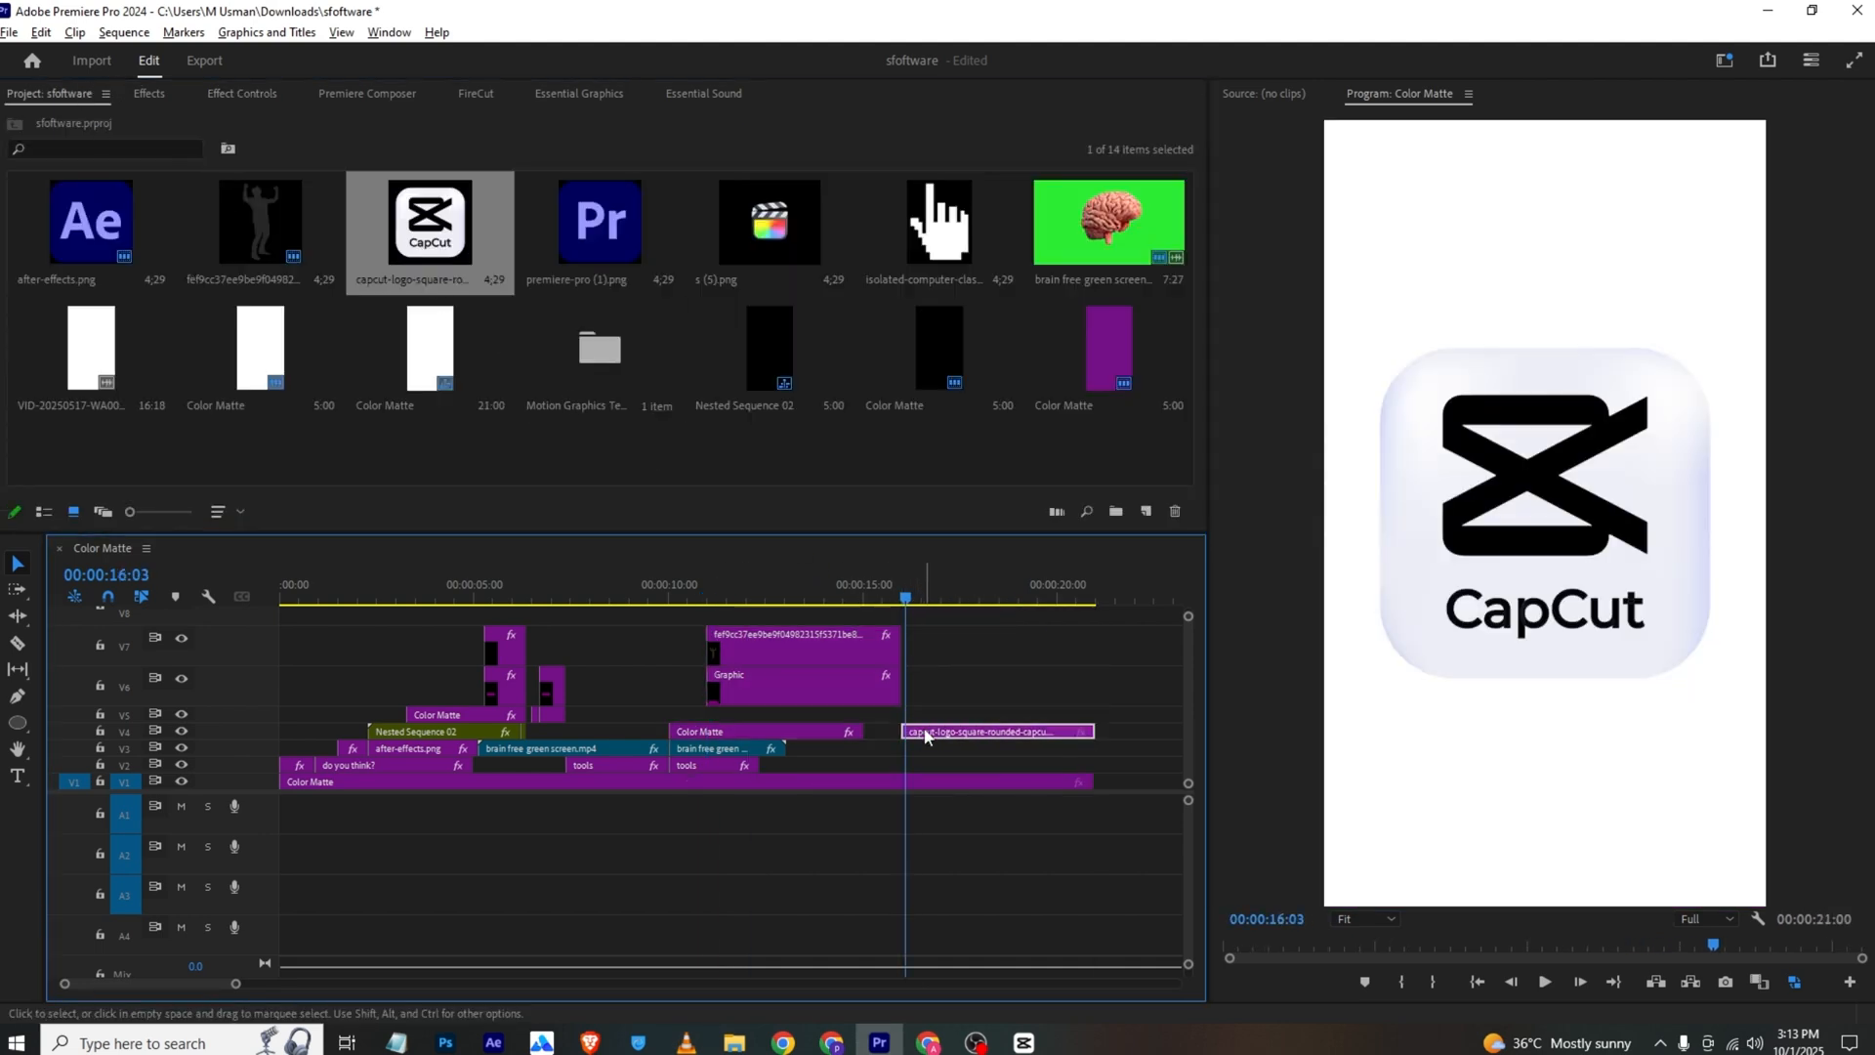
# Keyframe the CapCut logo's scale from 40 at 00:00:16:03 to 56 at 00:00:16:28
pyautogui.click(287, 93)
pyautogui.moveTo(359, 220); pyautogui.dragTo(300, 220)
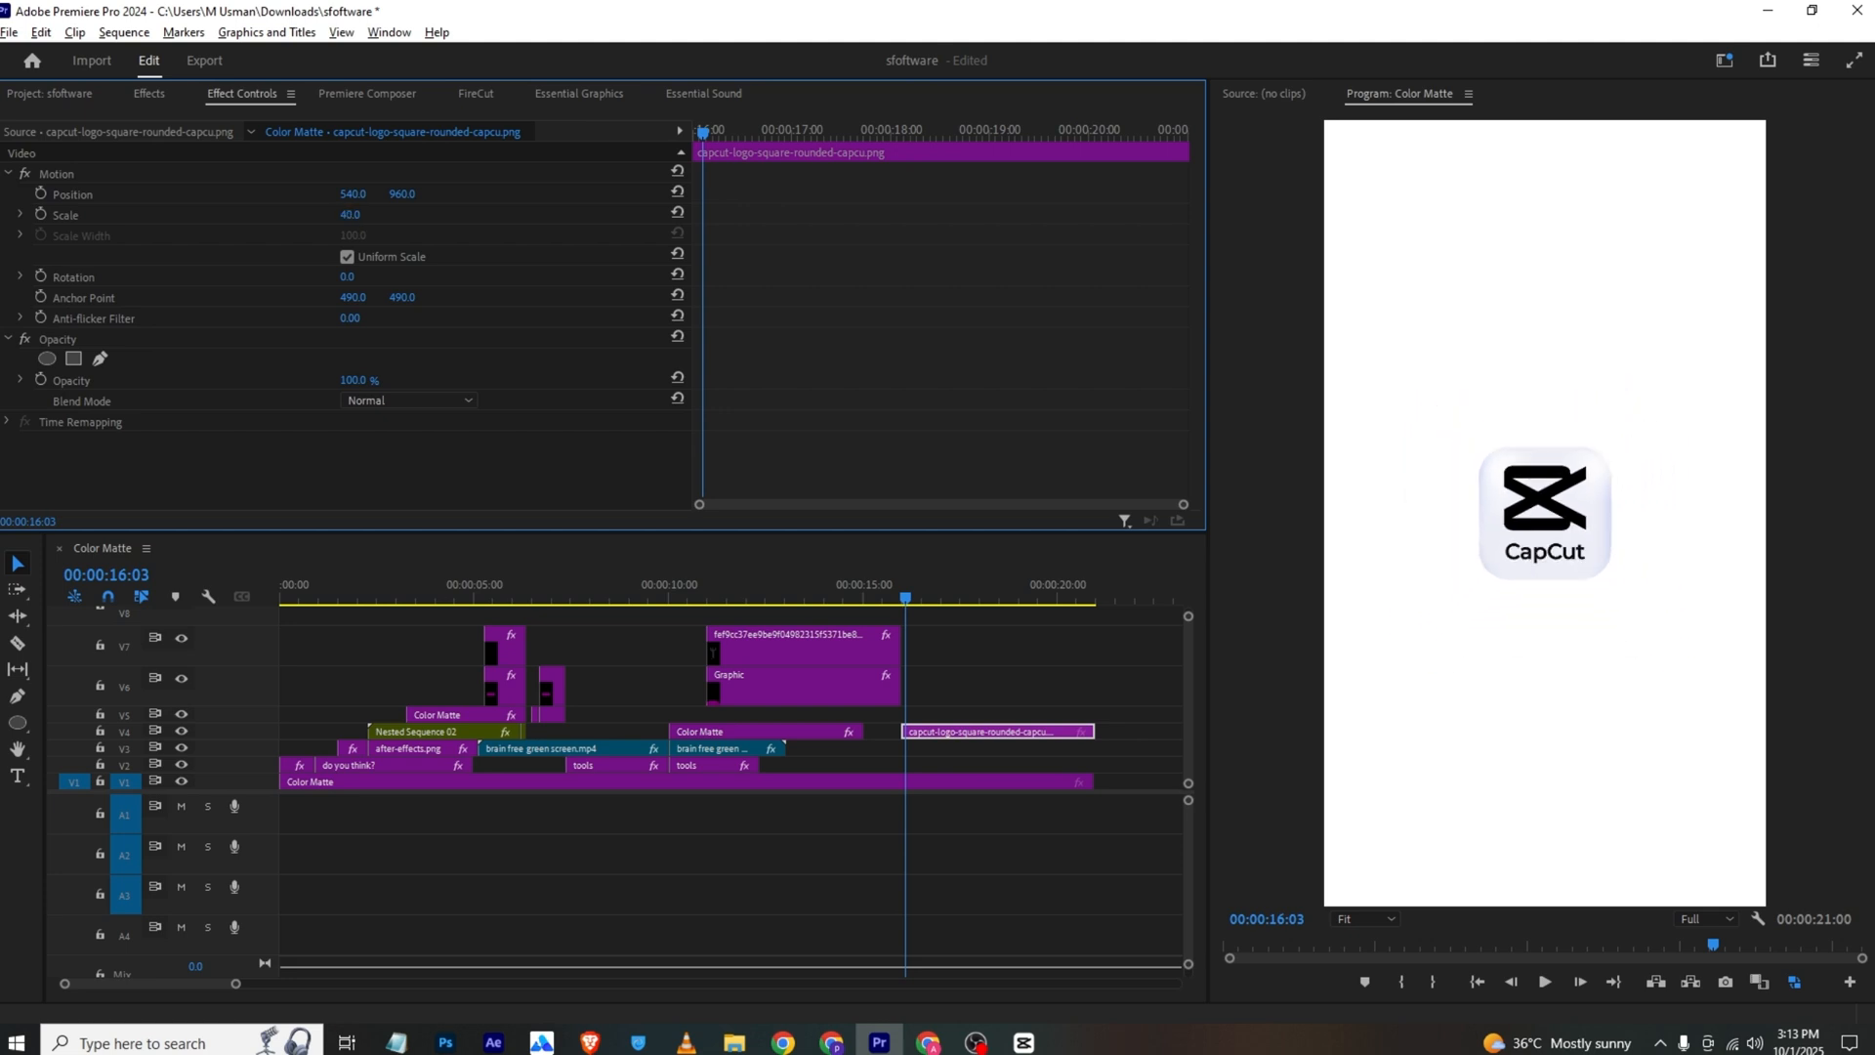
pyautogui.click(41, 215)
pyautogui.moveTo(688, 132); pyautogui.dragTo(785, 132)
pyautogui.moveTo(351, 216); pyautogui.dragTo(367, 216)
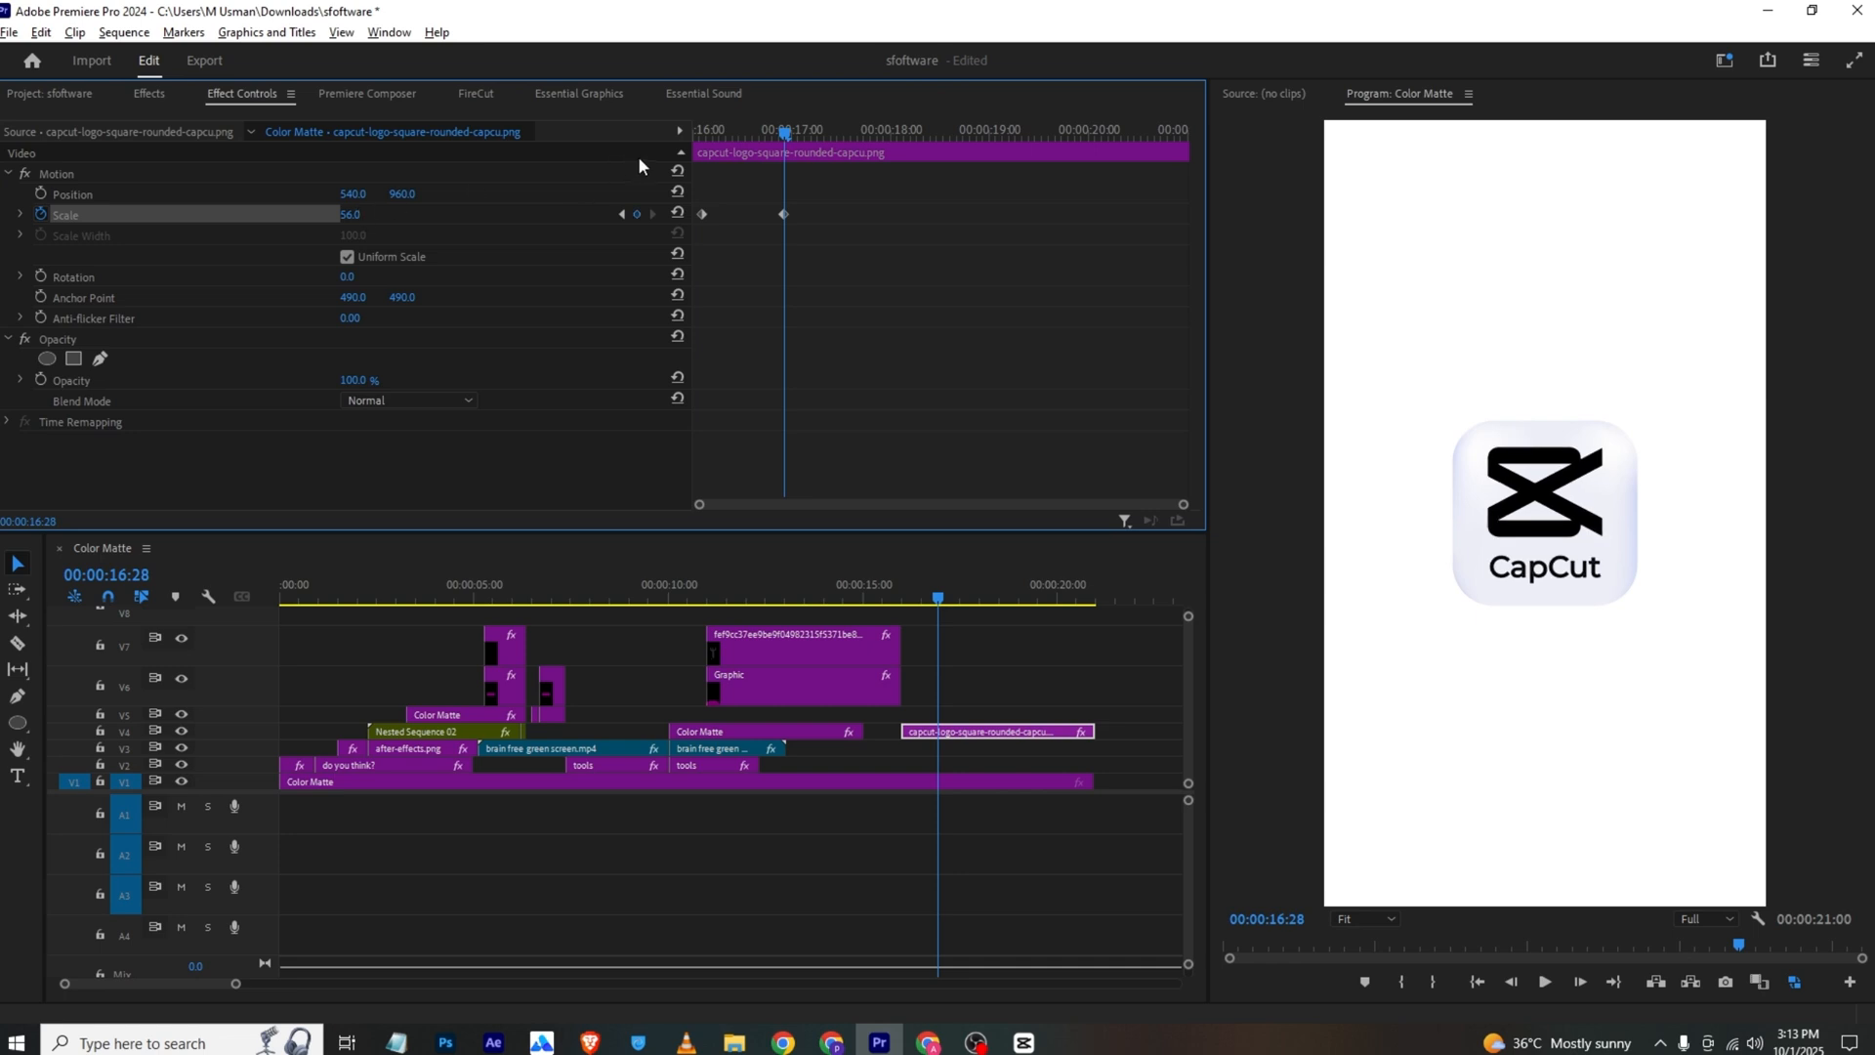
# Add a keyframe holding the logo's scale at 56, and shrink it back to a smaller size at 00:00:18:06
pyautogui.moveTo(785, 133); pyautogui.dragTo(912, 133)
pyautogui.click(636, 214)
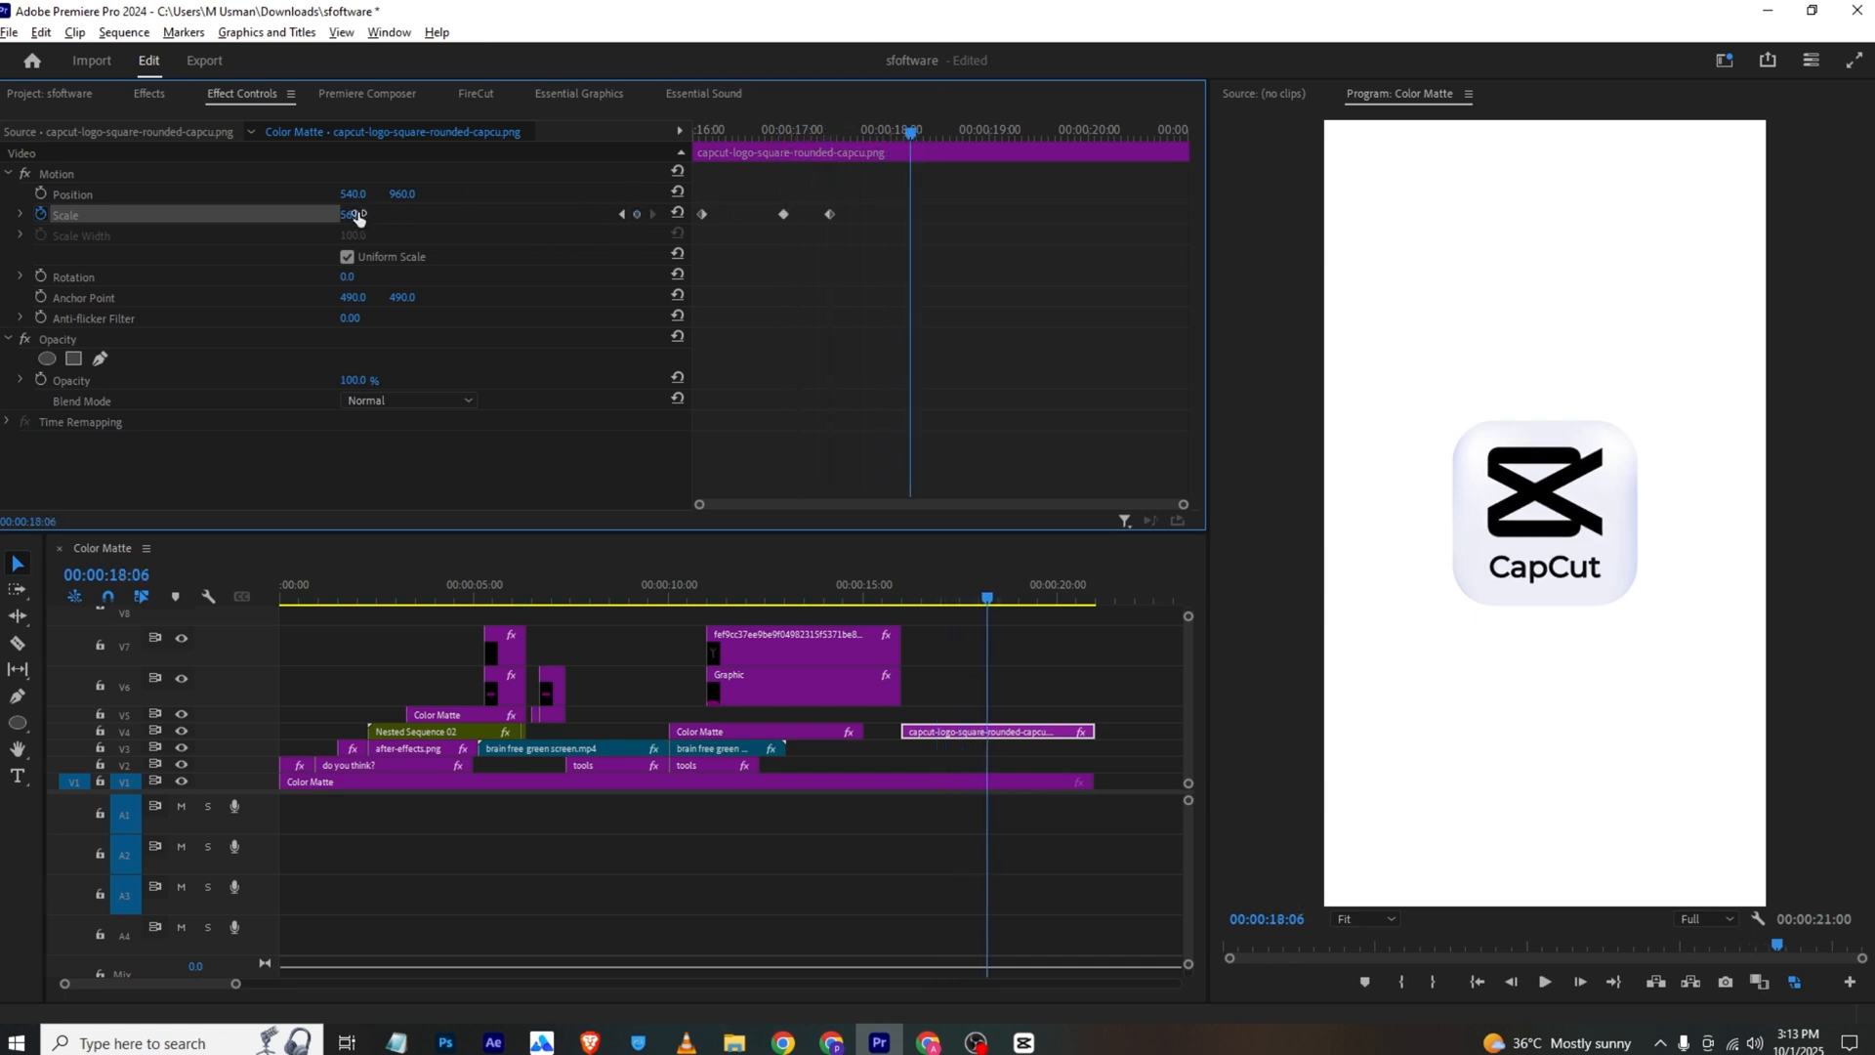
pyautogui.moveTo(357, 217); pyautogui.dragTo(339, 217)
# Place the hand cursor image on V5 above the CapCut logo, with a scale of 52 and a position of 540, 1189
pyautogui.click(84, 104)
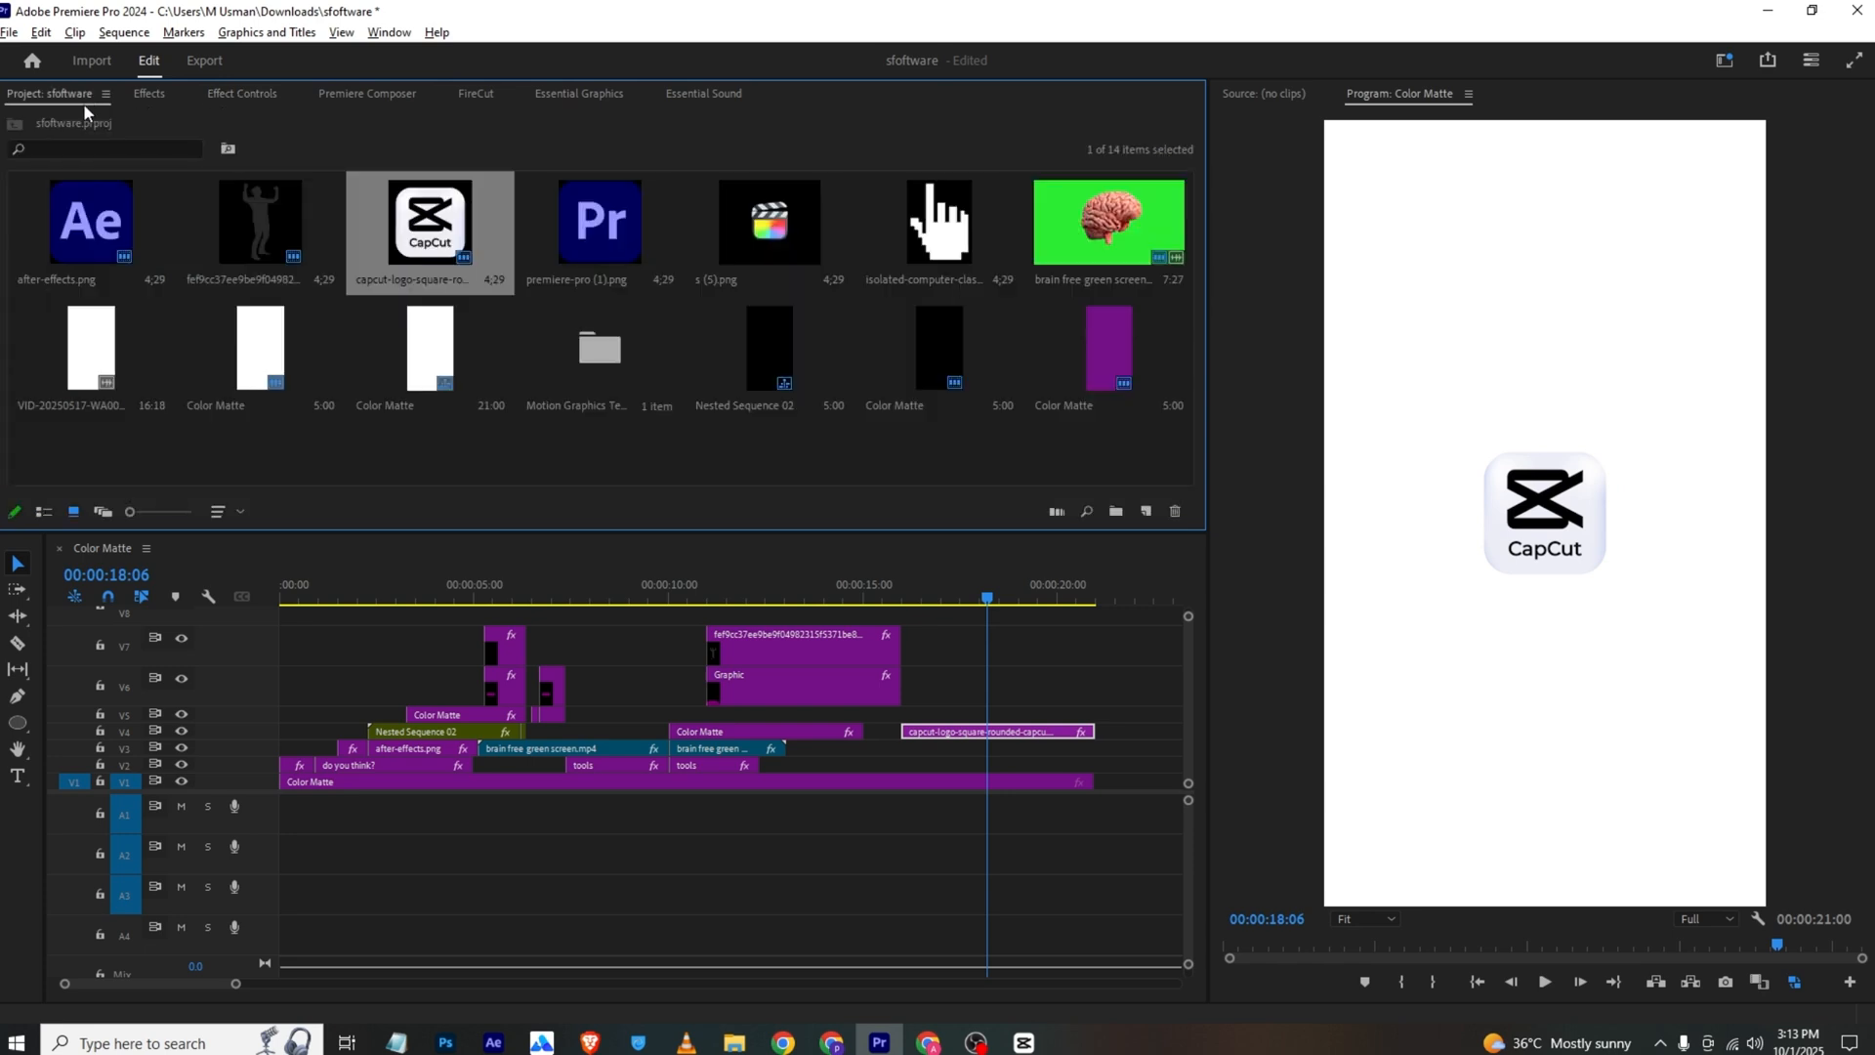
pyautogui.moveTo(936, 227); pyautogui.dragTo(952, 721)
pyautogui.click(243, 93)
pyautogui.moveTo(729, 129); pyautogui.dragTo(668, 145)
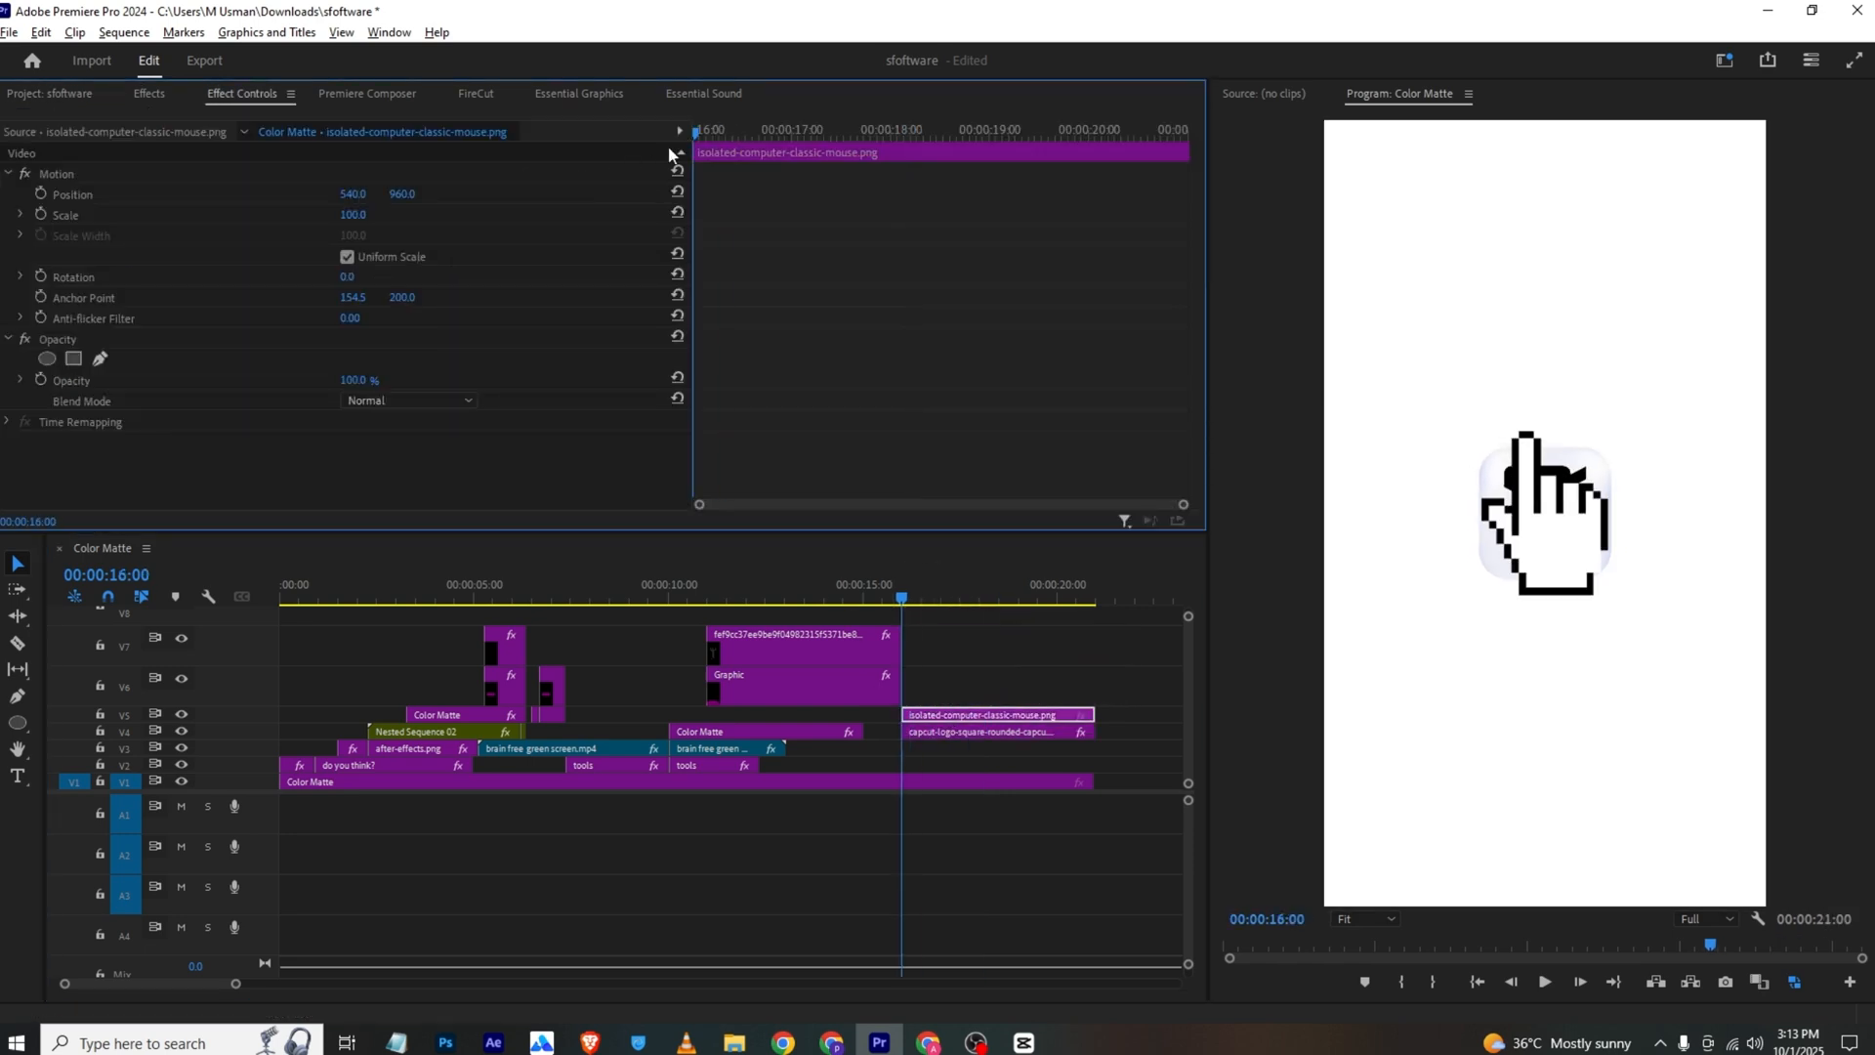
pyautogui.moveTo(350, 215); pyautogui.dragTo(637, 194)
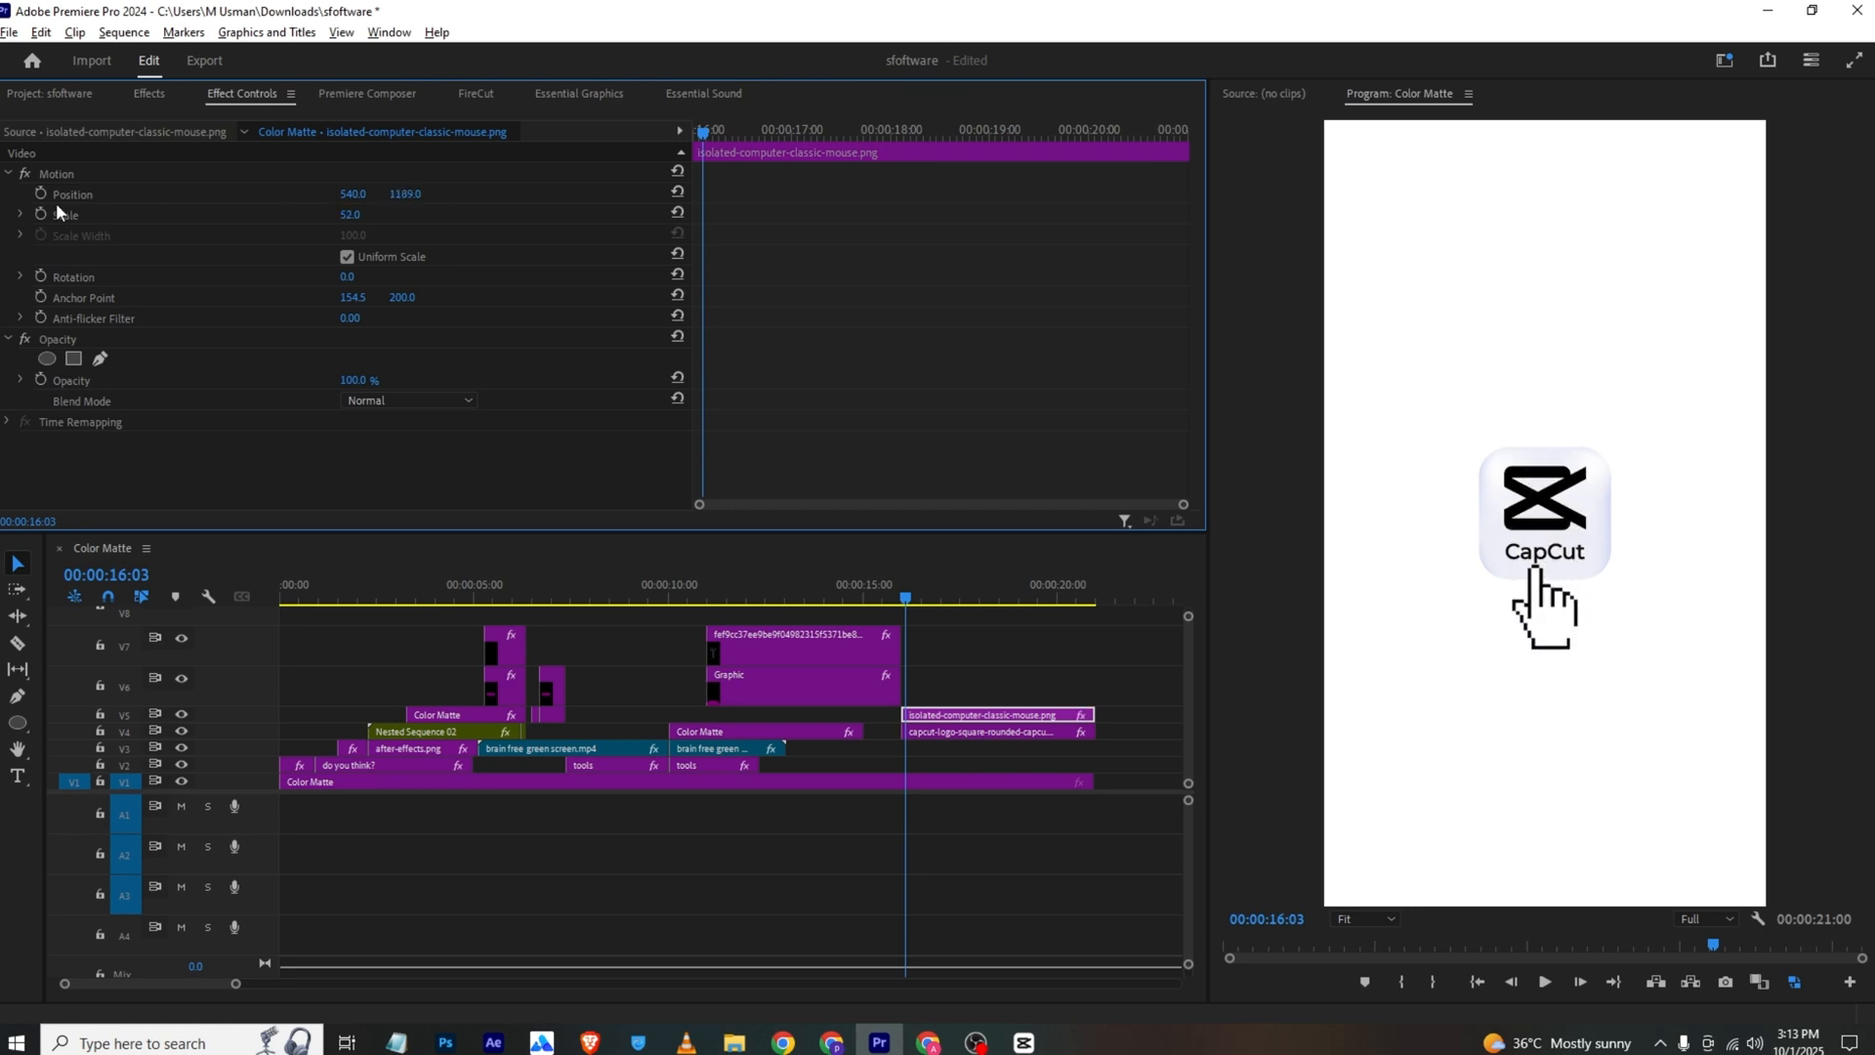
# Keyframe the hand's position from below the logo at 00:00:16:00 up to 540, 1162 at 00:00:16:26, save the project and preview the animation
pyautogui.click(40, 193)
pyautogui.click(695, 133)
pyautogui.moveTo(695, 136); pyautogui.dragTo(691, 136)
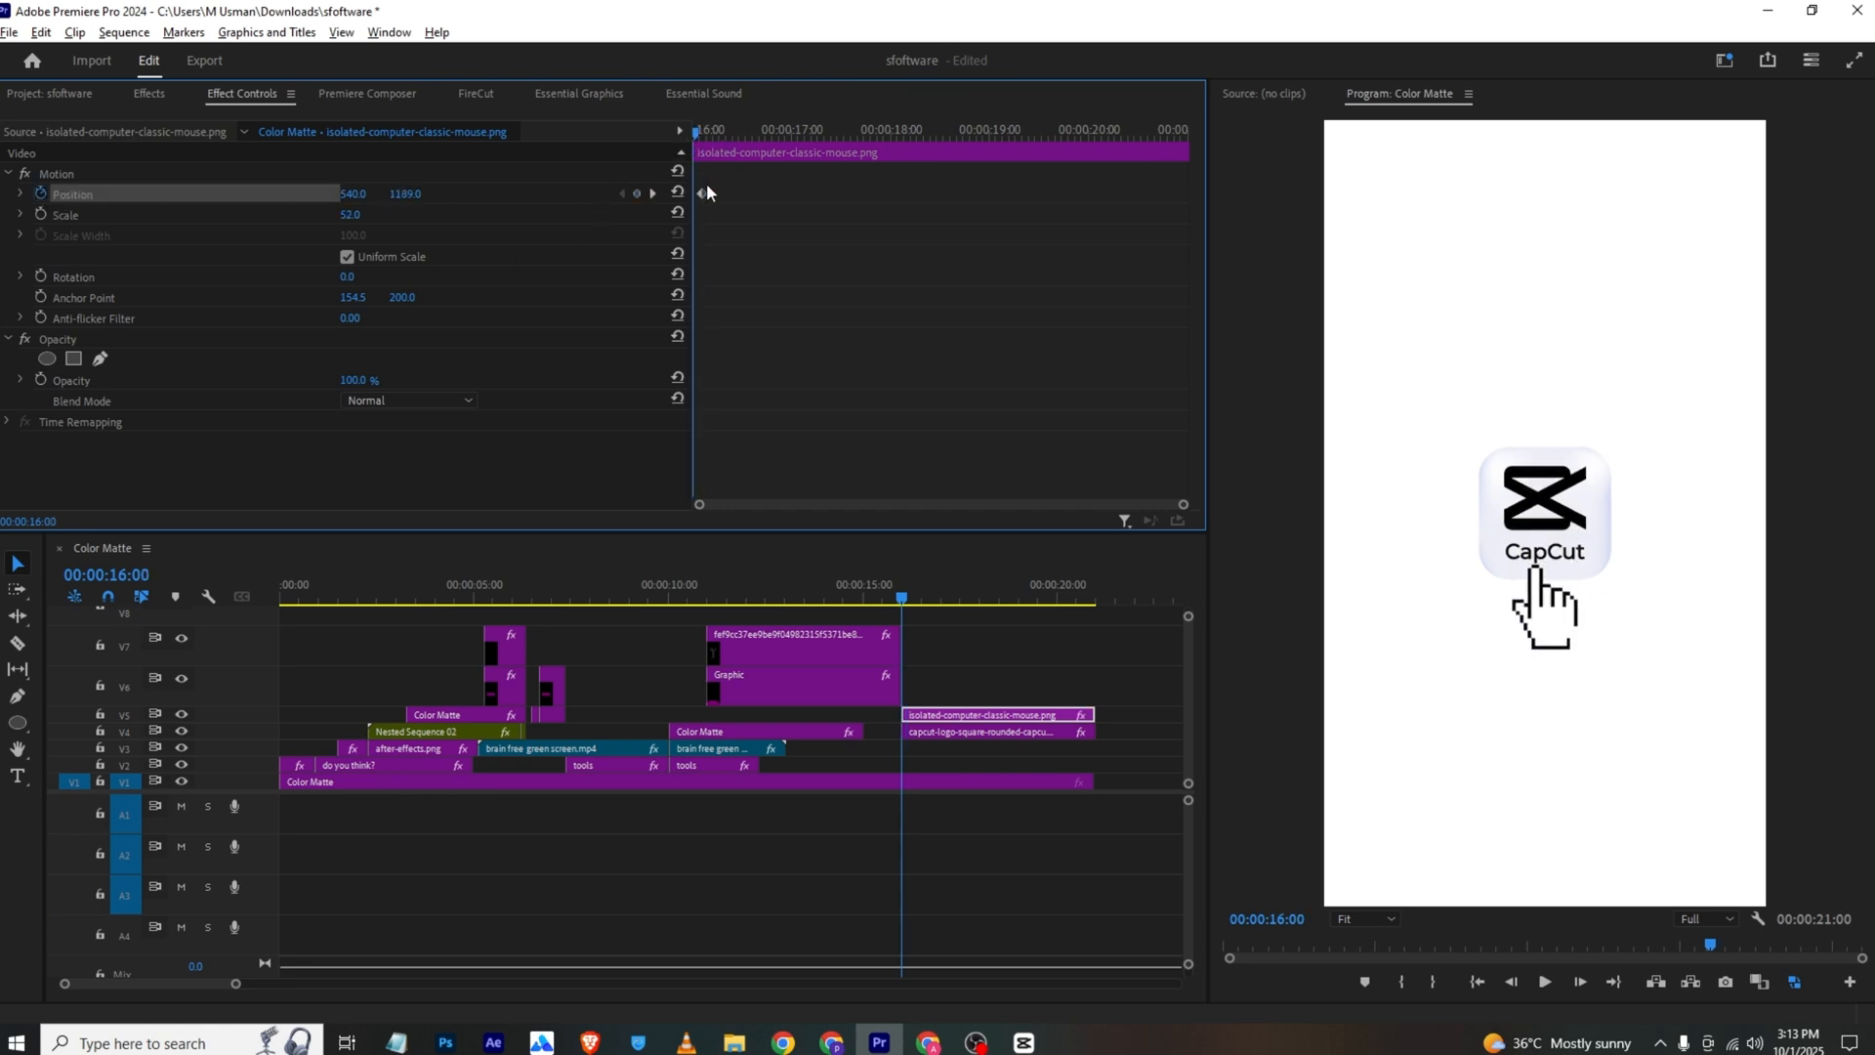
pyautogui.moveTo(406, 193); pyautogui.dragTo(455, 191)
pyautogui.moveTo(712, 134); pyautogui.dragTo(779, 132)
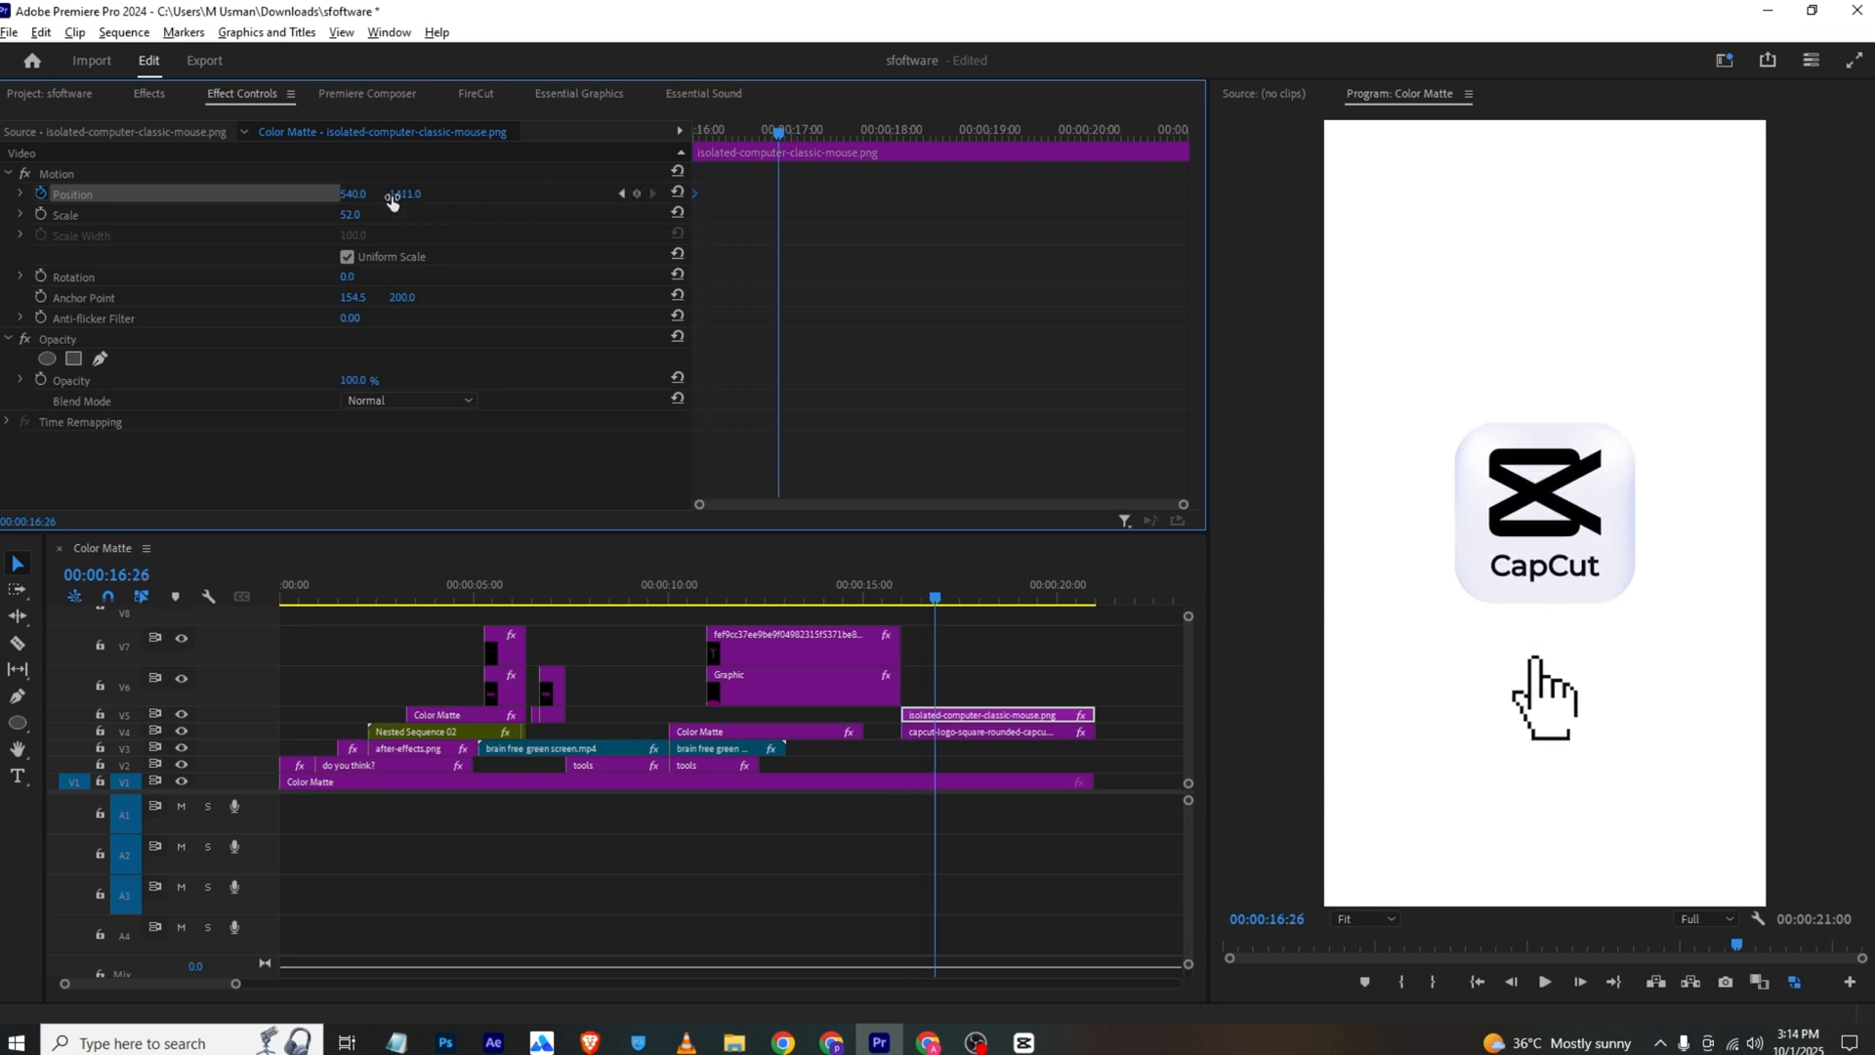
pyautogui.moveTo(391, 194); pyautogui.dragTo(336, 194)
pyautogui.hotkey('ctrl', 's')
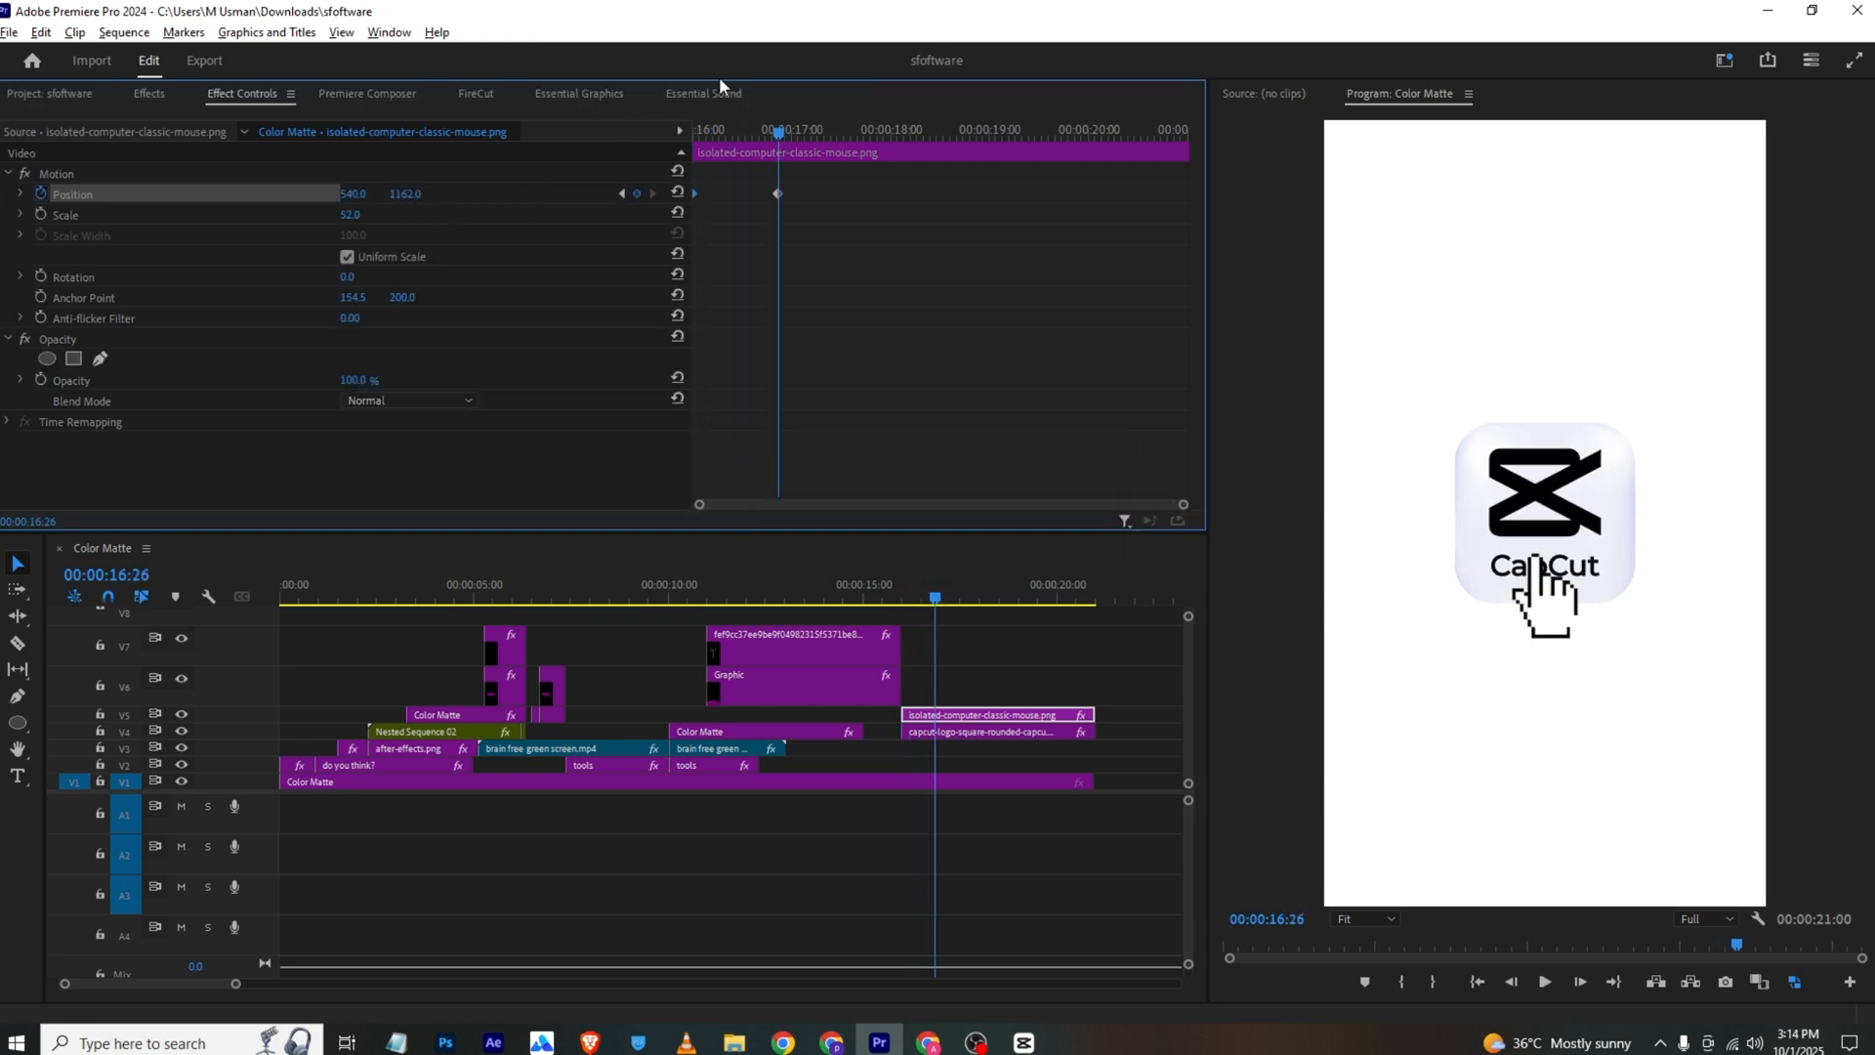
pyautogui.moveTo(709, 134); pyautogui.dragTo(607, 154)
pyautogui.press('space')
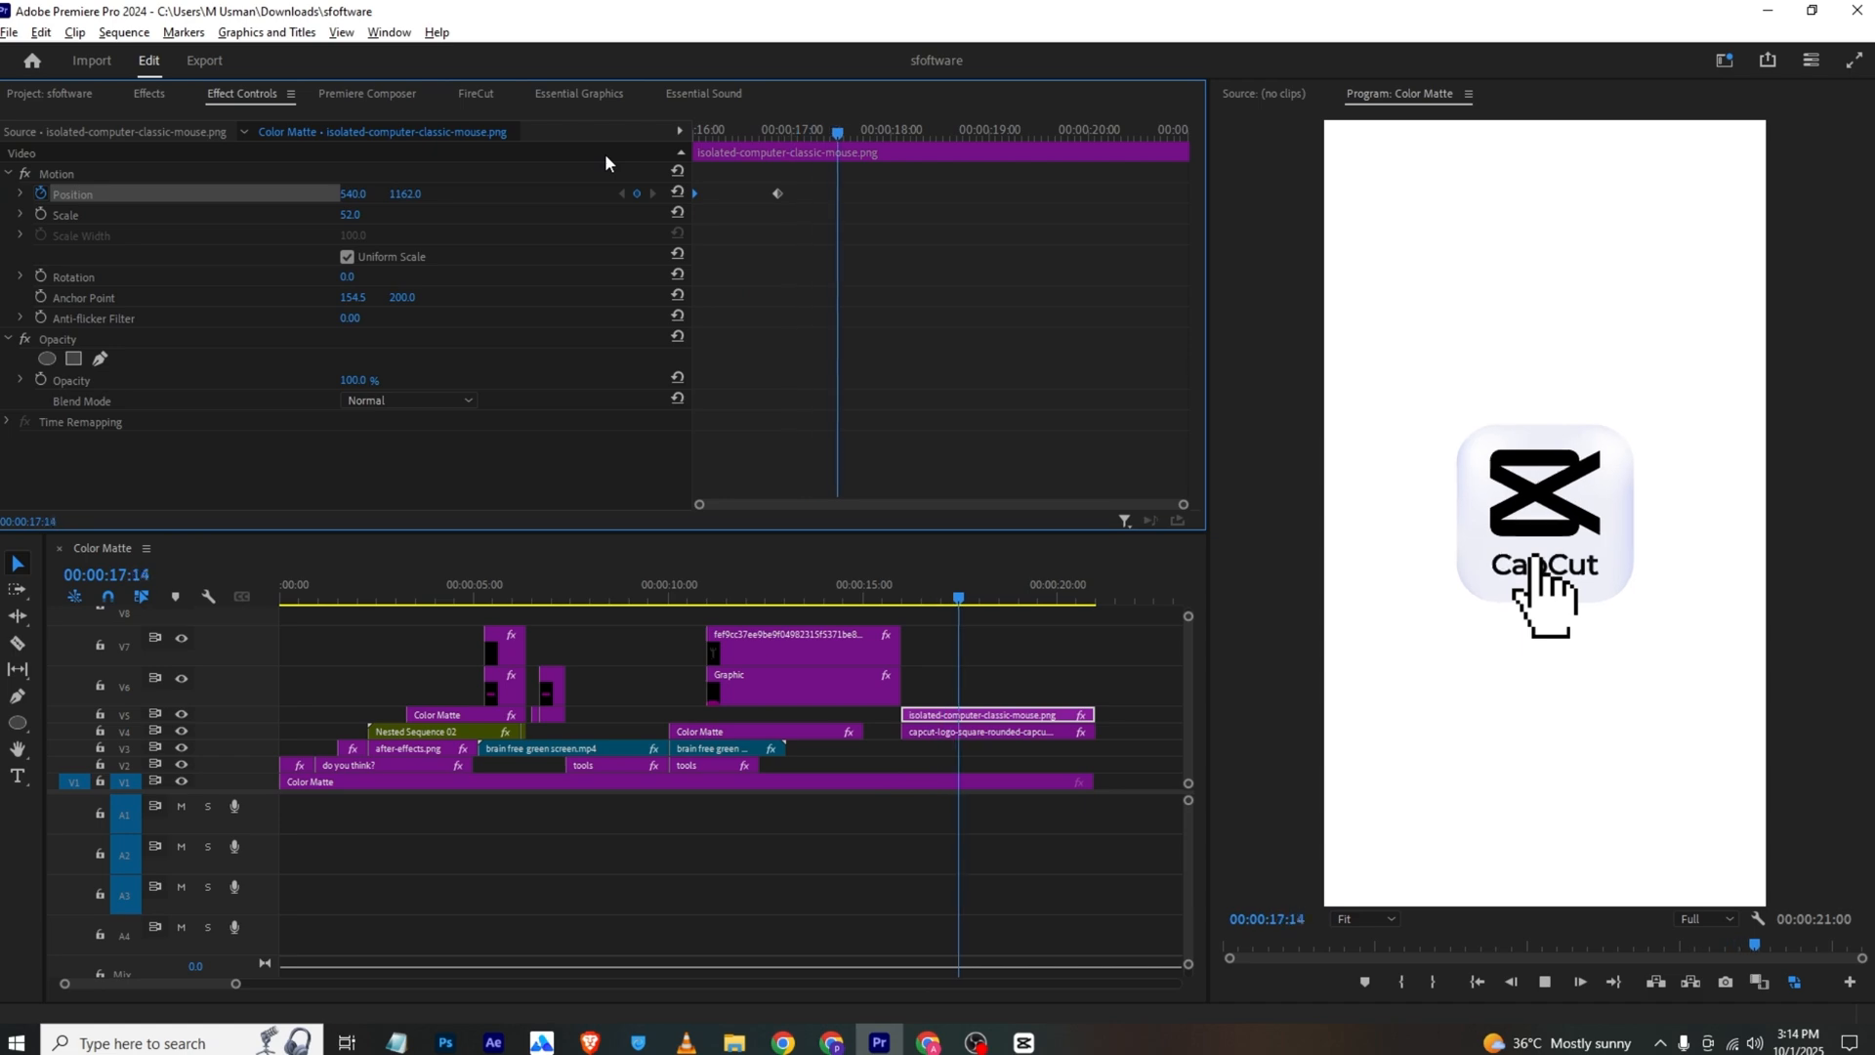
pyautogui.press('space')
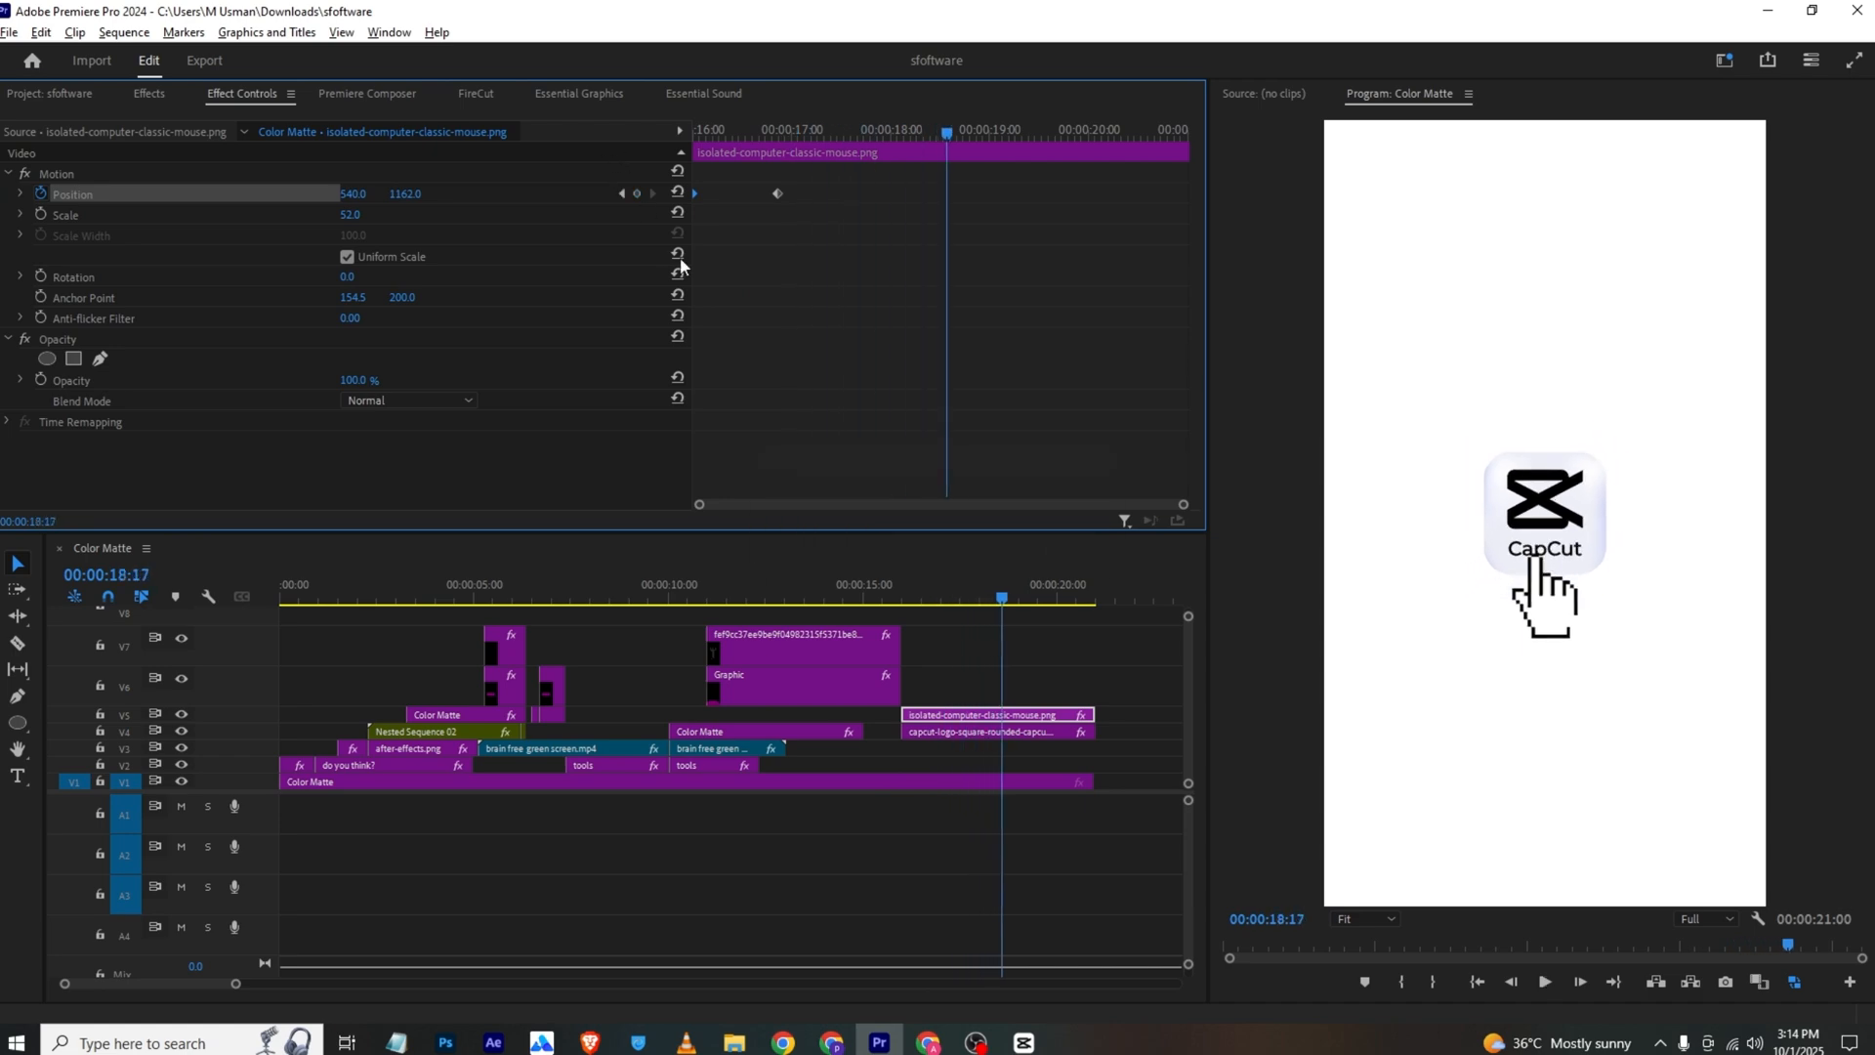